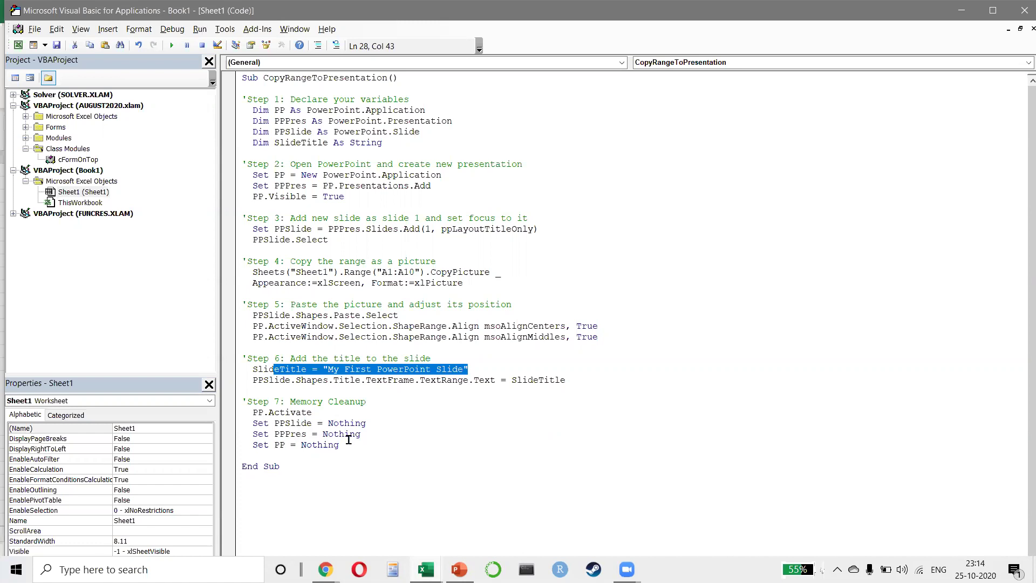
# - Glance at the blank PowerPoint presentation, then return to the Excel workbook
pyautogui.hotkey('alt', 'Tab')
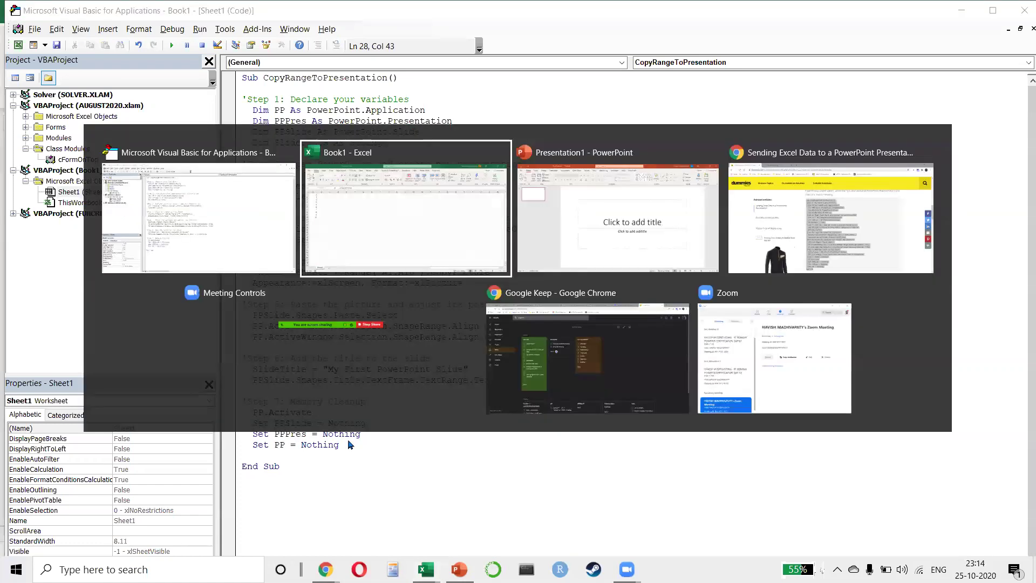
pyautogui.hotkey('alt', 'Tab')
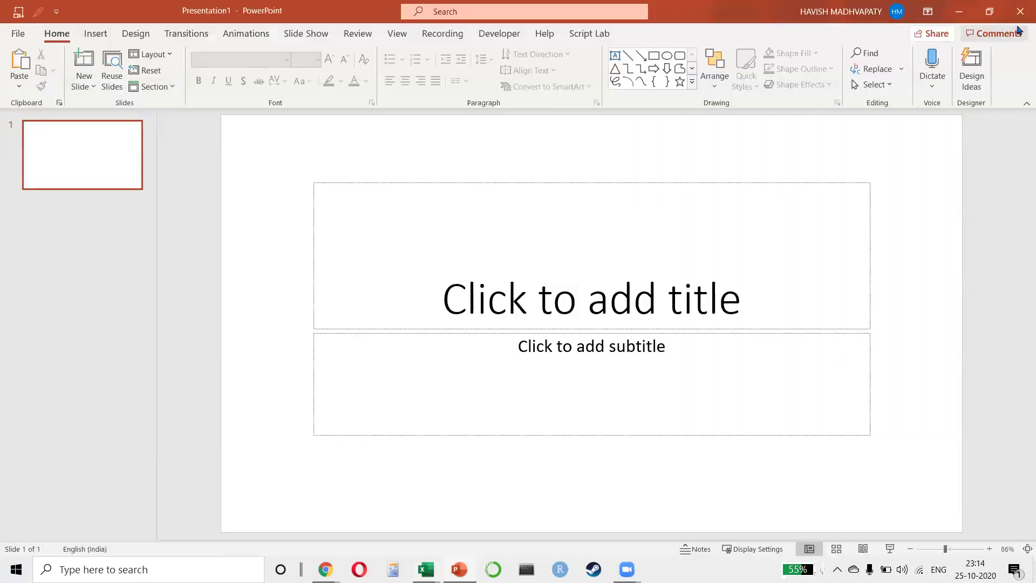
pyautogui.hotkey('alt', 'Tab')
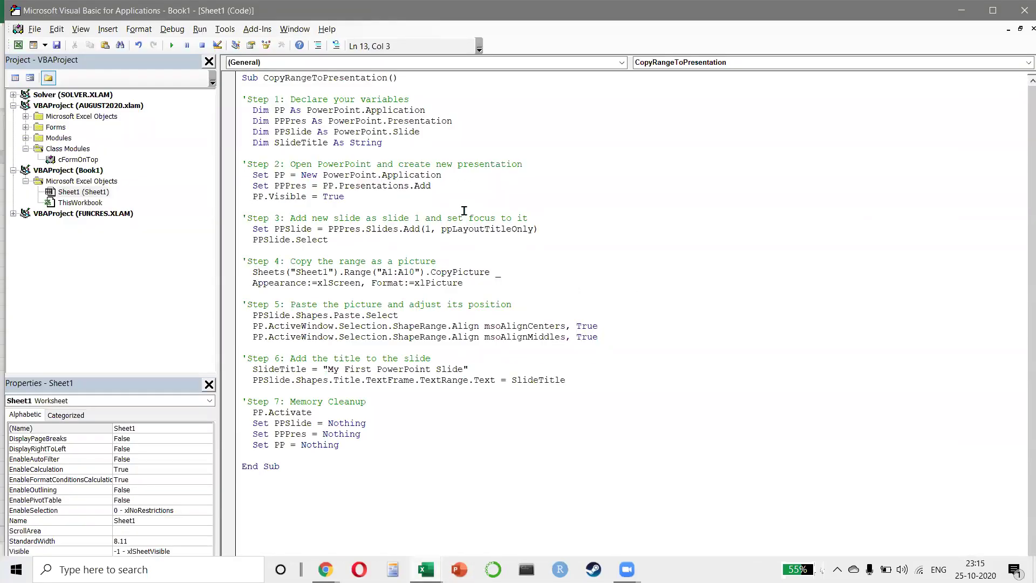
pyautogui.hotkey('alt', 'F11')
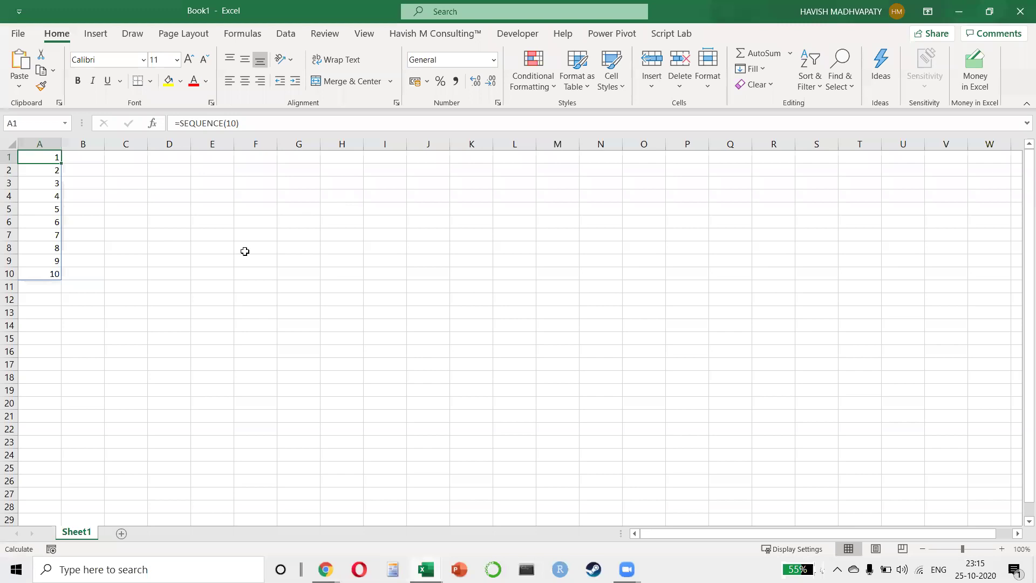
# - Run the Sheet1.CopyRangeToPresentation macro from the Developer Macros list
pyautogui.click(243, 250)
pyautogui.click(517, 33)
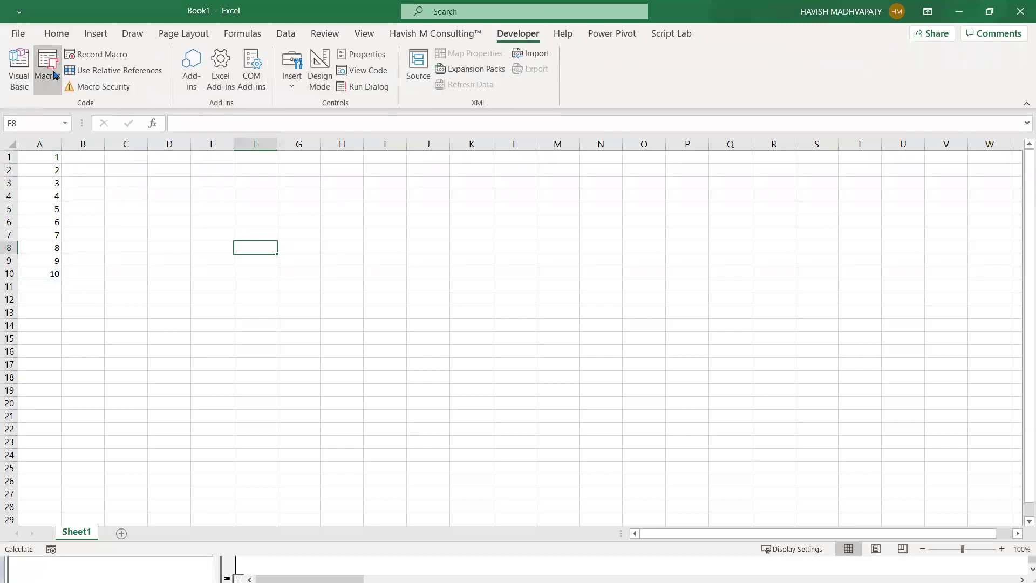
pyautogui.click(48, 67)
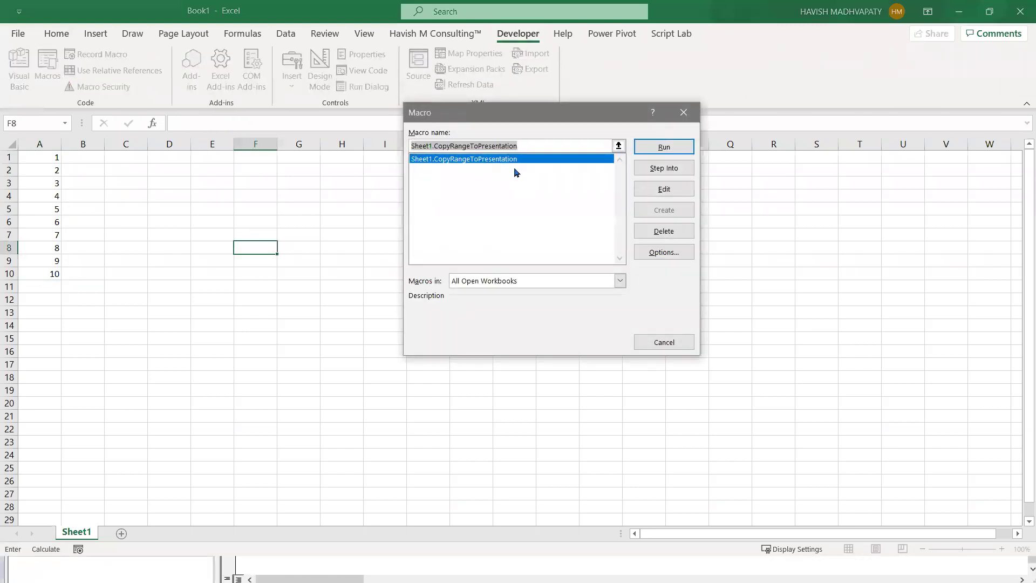
pyautogui.click(646, 144)
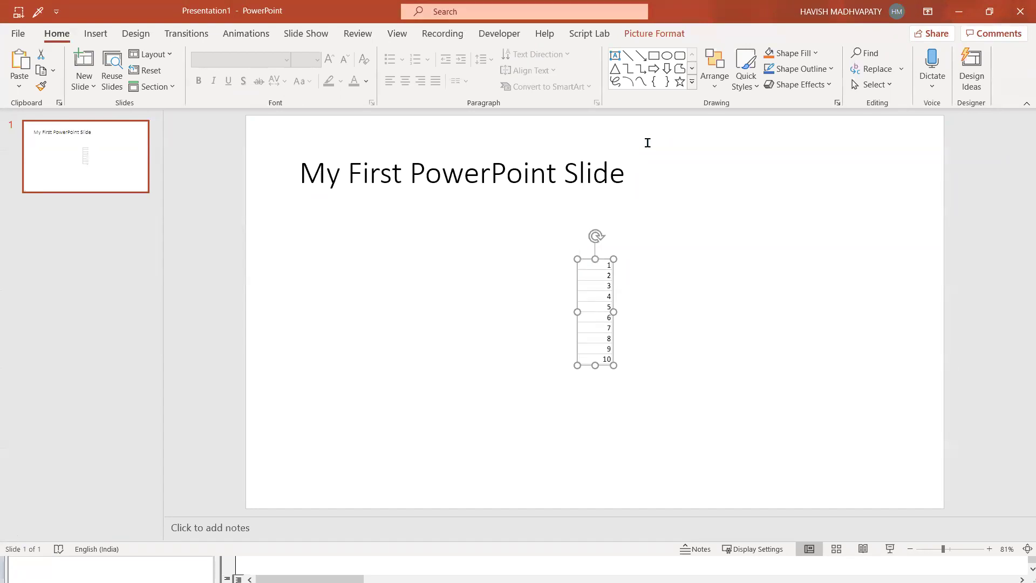
# - Leave the generated 'My First PowerPoint Slide' and switch back to the Excel workbook
pyautogui.hotkey('alt', 'Tab')
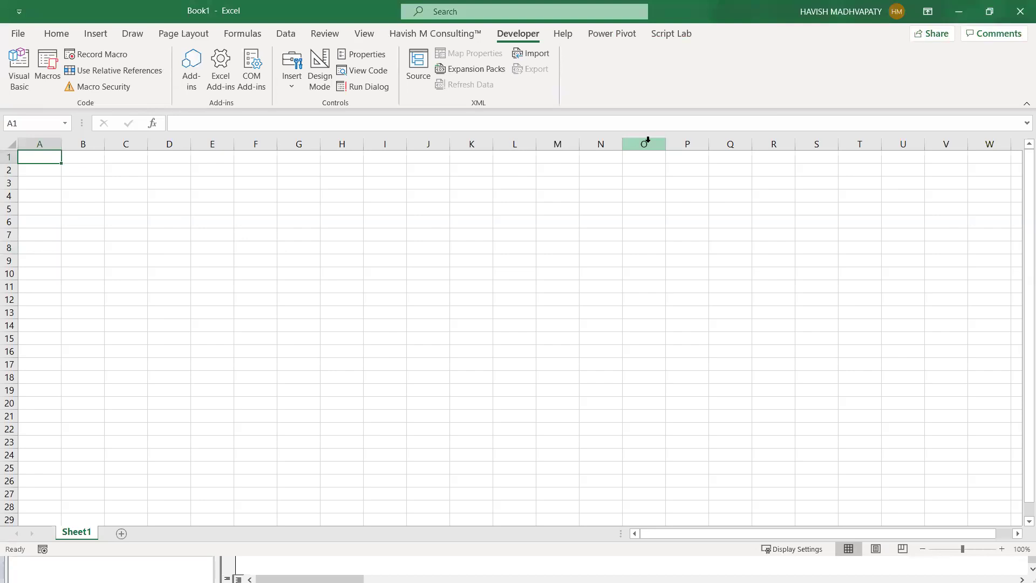
# - Enter 100 in cell A1 and make it bold
pyautogui.write('100')
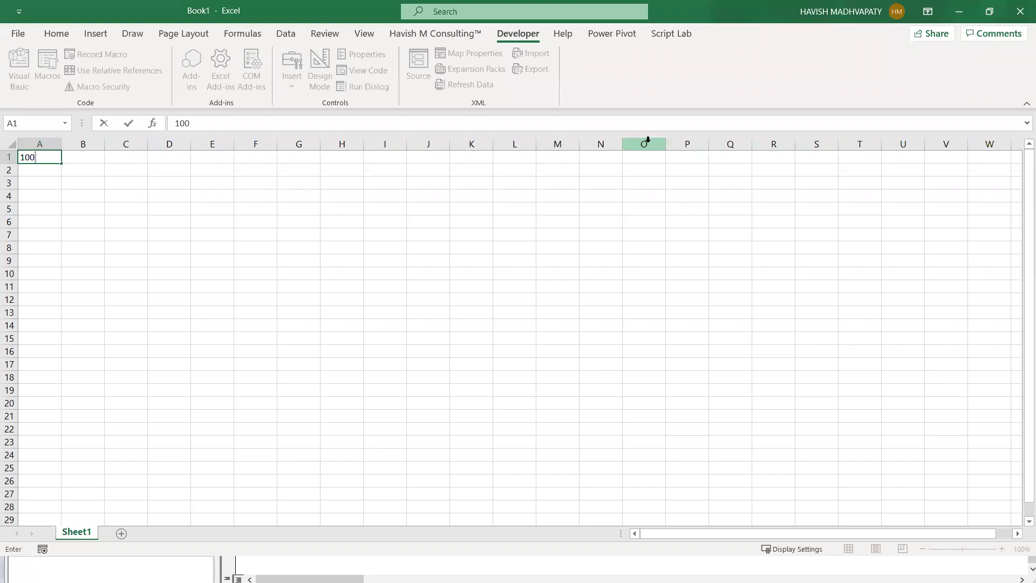
pyautogui.hotkey('ctrl', 'Return')
pyautogui.press('Return')
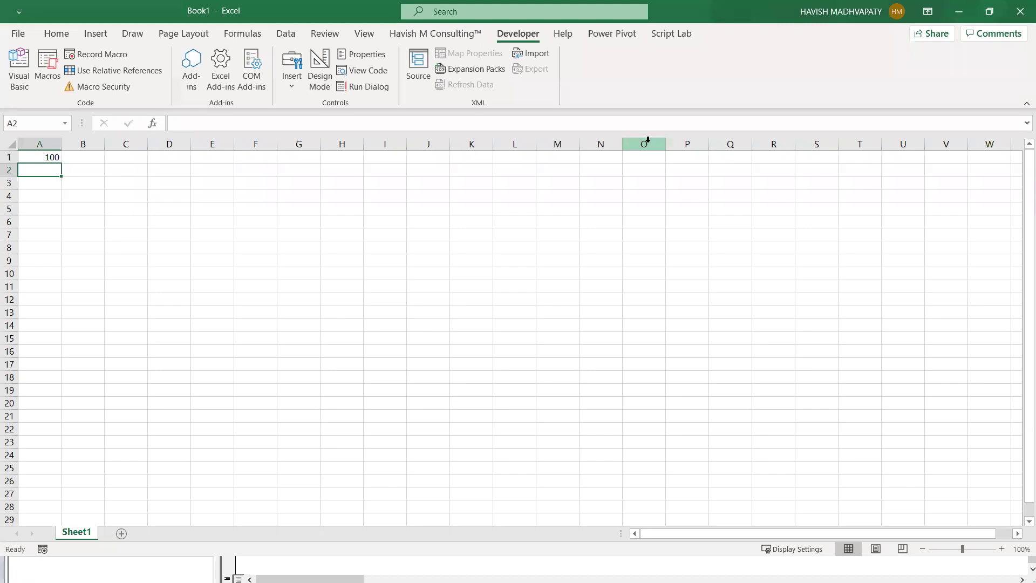
pyautogui.press('Right')
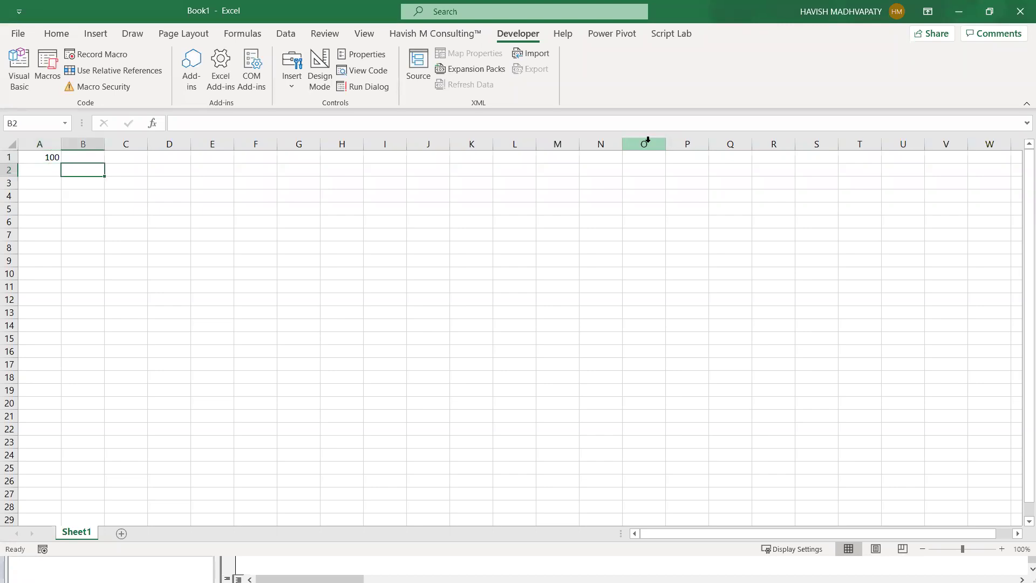
pyautogui.press('Left')
pyautogui.press('Down')
pyautogui.press('Up')
pyautogui.press('Up')
pyautogui.hotkey('ctrl', 'b')
# - Add a Sheet2, then delete it so only Sheet1 remains
pyautogui.keyDown('ctrl'); pyautogui.scroll(3, 59, 192); pyautogui.keyUp('ctrl')
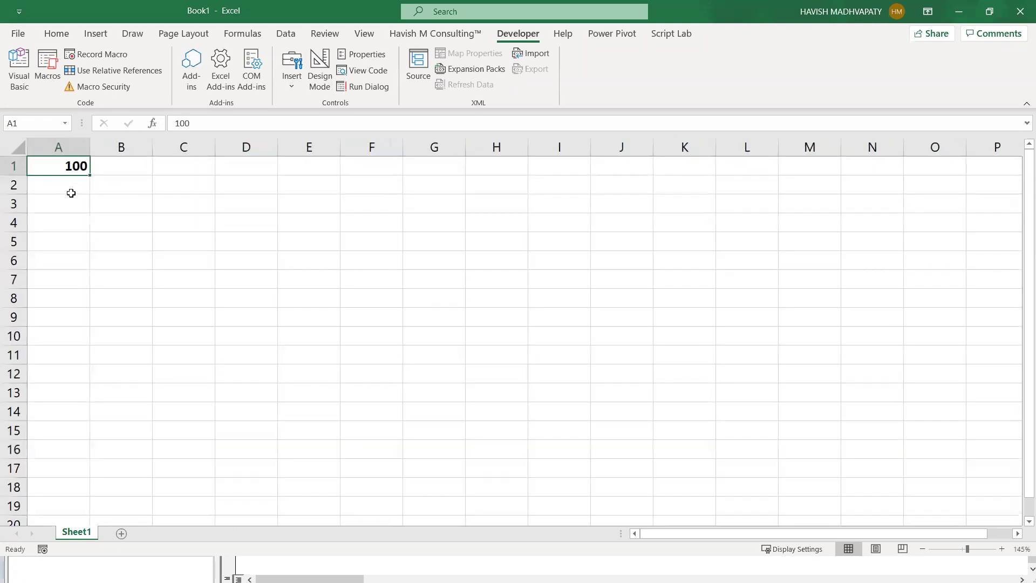
pyautogui.click(121, 533)
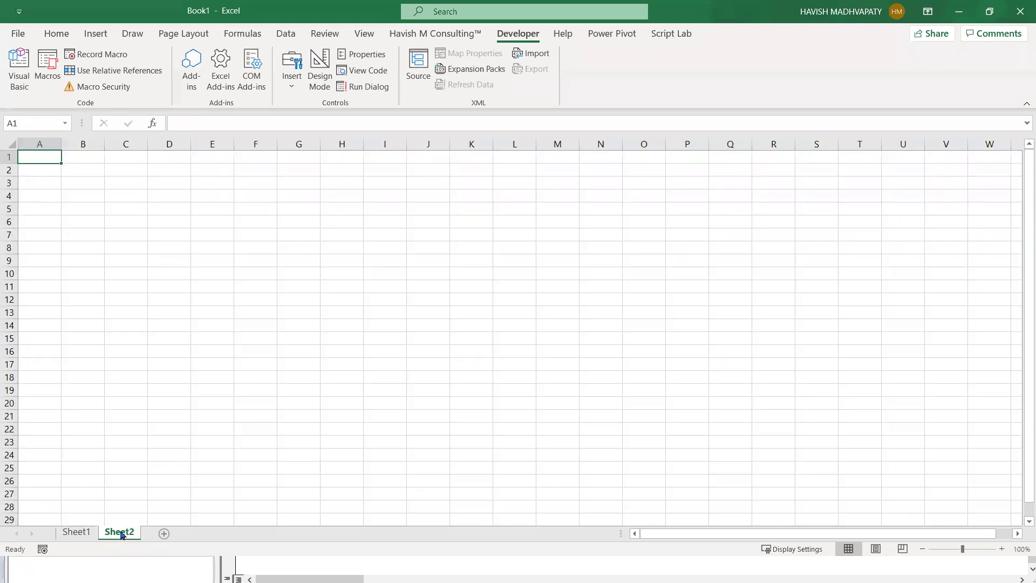
pyautogui.rightClick(120, 534)
pyautogui.click(203, 361)
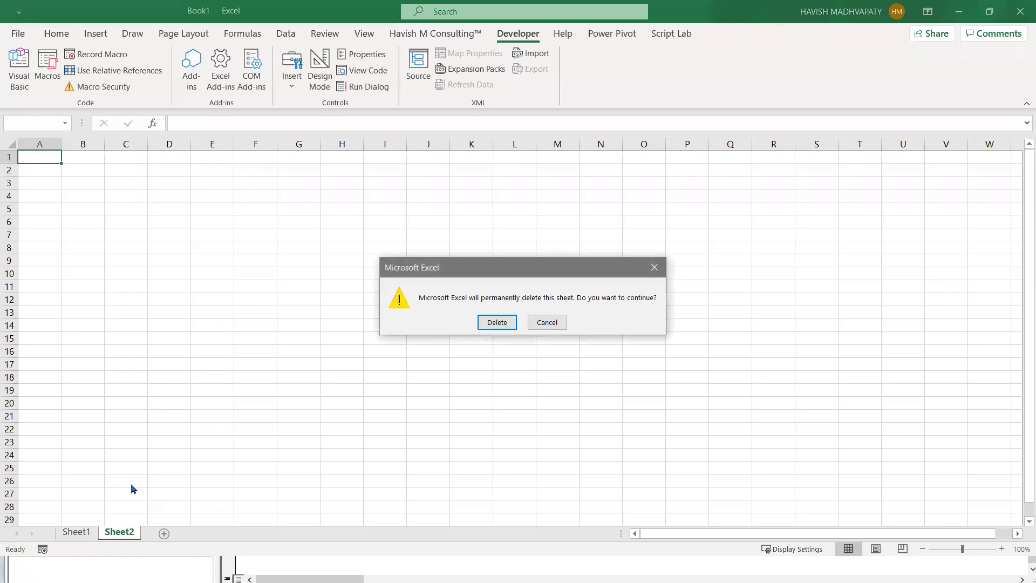
pyautogui.click(501, 326)
# - Copy A1, cancel the copy, and open the Record Macro dialog
pyautogui.click(78, 138)
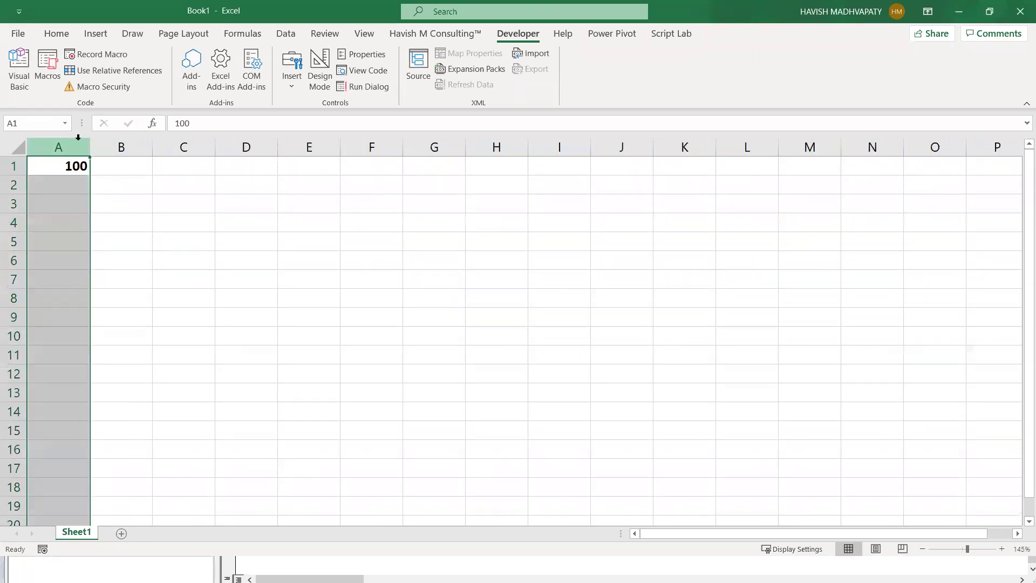
pyautogui.click(73, 165)
pyautogui.hotkey('ctrl', 'c')
pyautogui.press('Down')
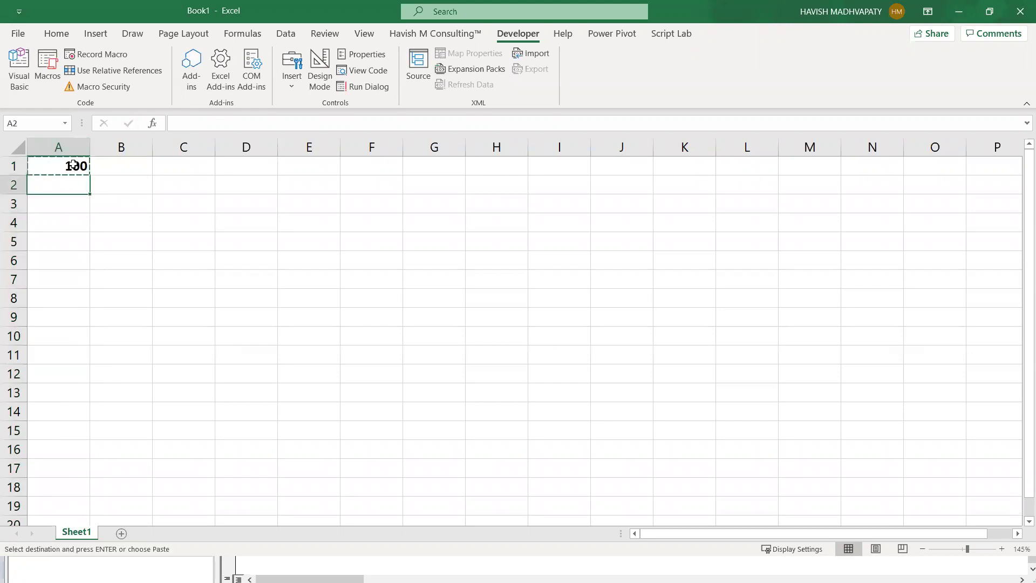
pyautogui.press('Escape')
pyautogui.click(73, 165)
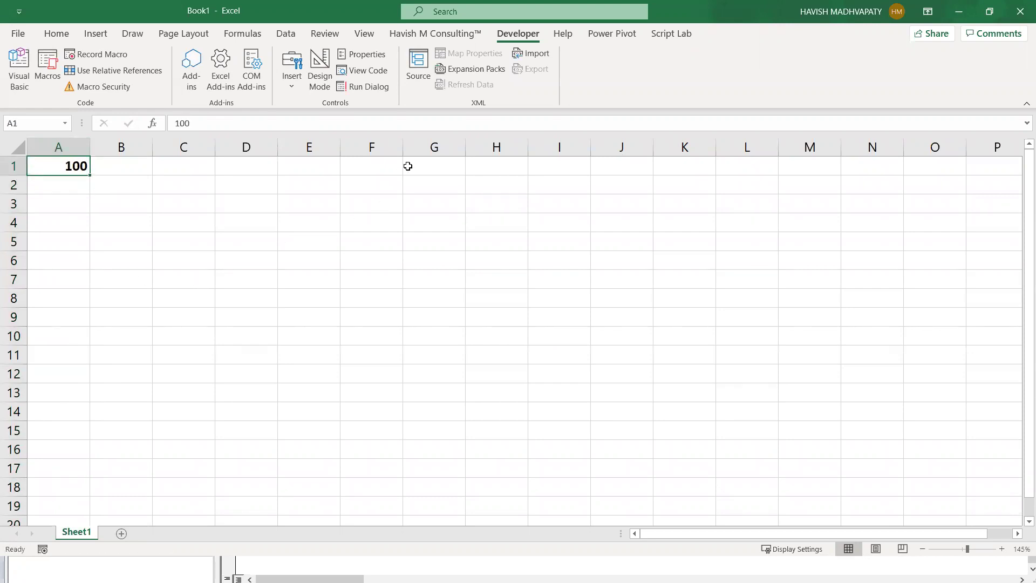
pyautogui.click(79, 54)
pyautogui.click(43, 549)
# - Name the new macro Test, trying shortcut letters C, P and A but leaving none
pyautogui.click(103, 56)
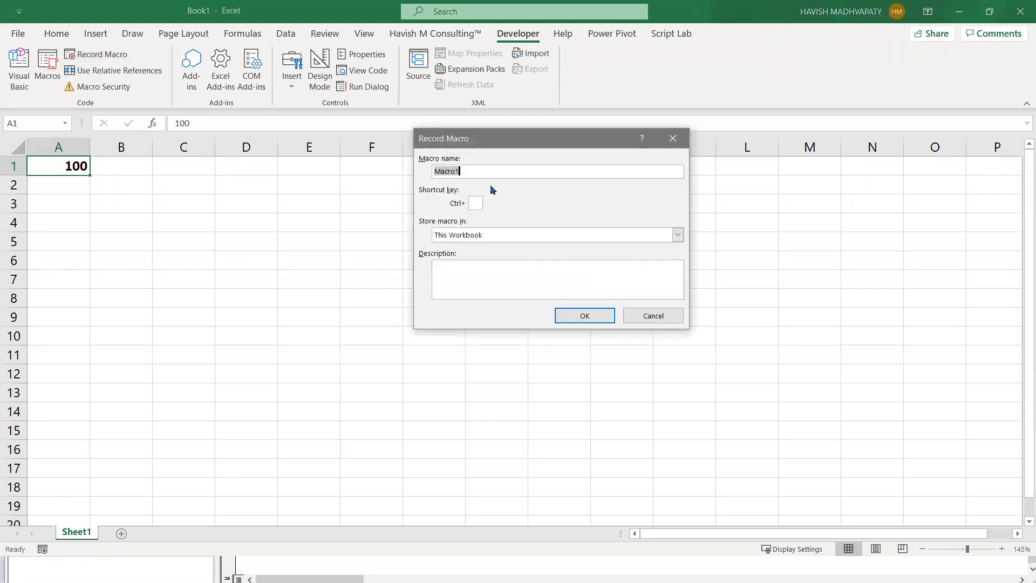
pyautogui.write('Test')
pyautogui.press('BackSpace')
pyautogui.write('C')
pyautogui.press('BackSpace')
pyautogui.write('P')
pyautogui.press('BackSpace')
pyautogui.write('A')
pyautogui.press('BackSpace')
pyautogui.click(454, 290)
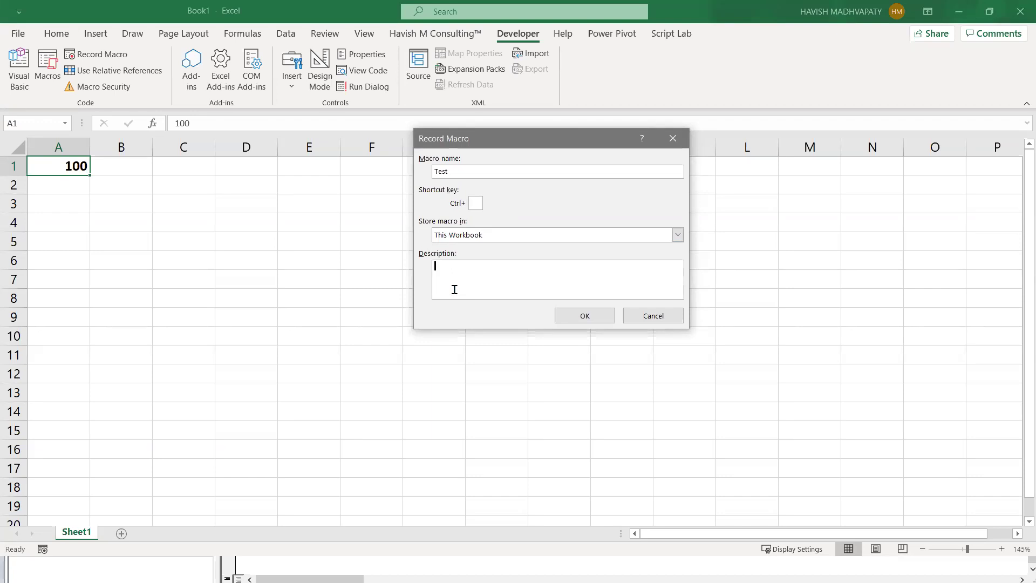
pyautogui.click(479, 237)
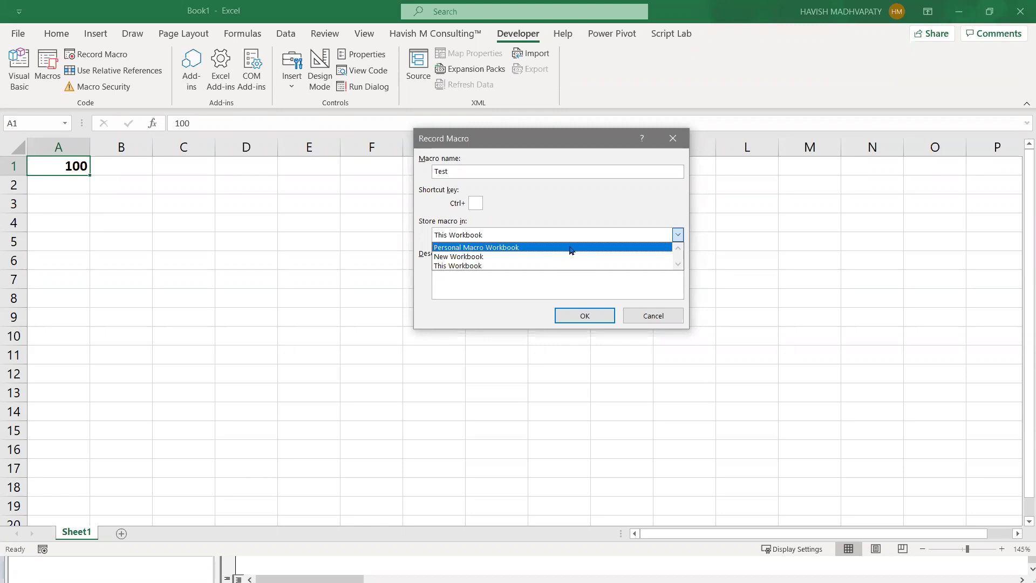
# - Keep the Test macro stored in This Workbook and start recording
pyautogui.click(547, 265)
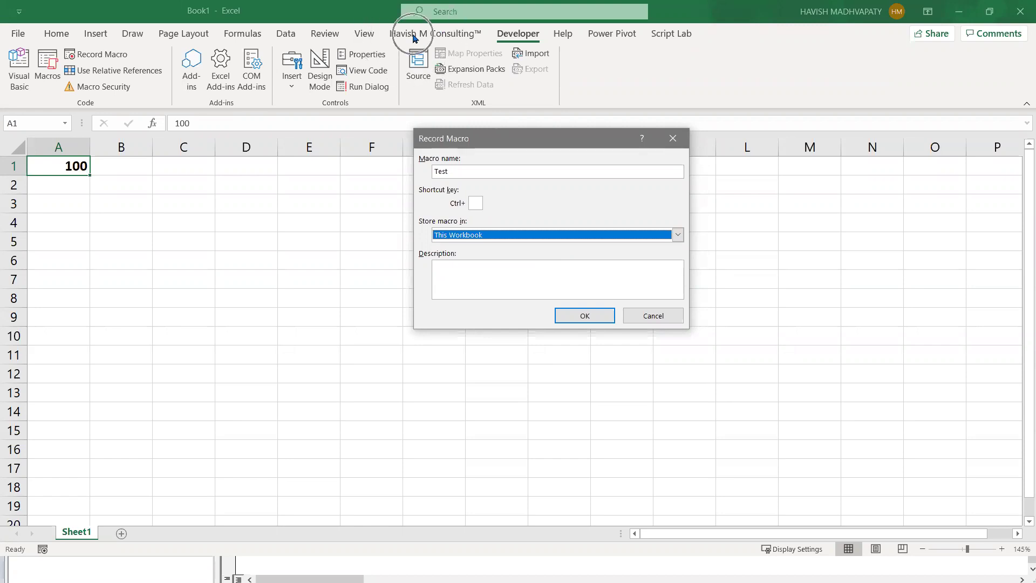
pyautogui.click(536, 236)
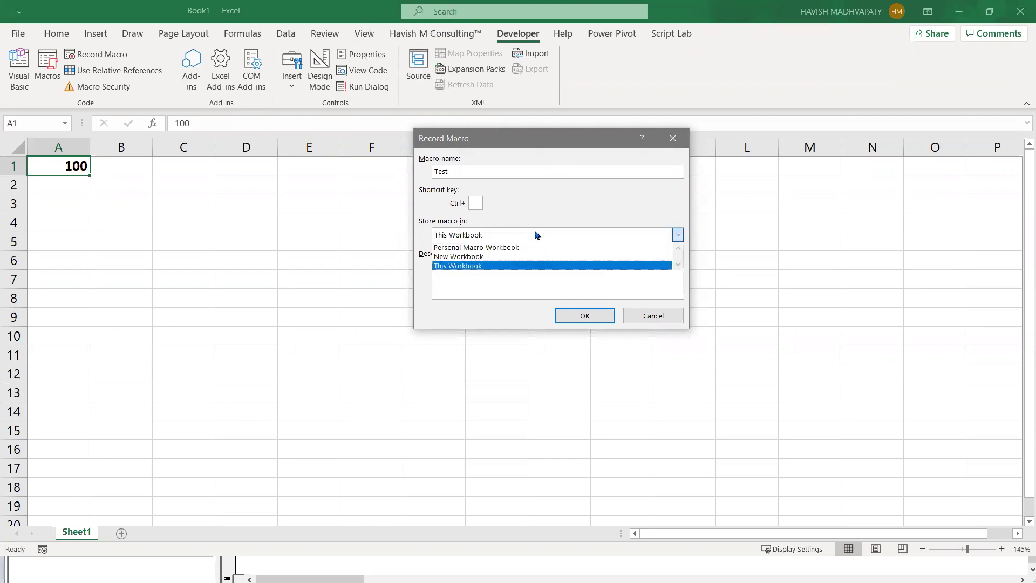
pyautogui.click(516, 266)
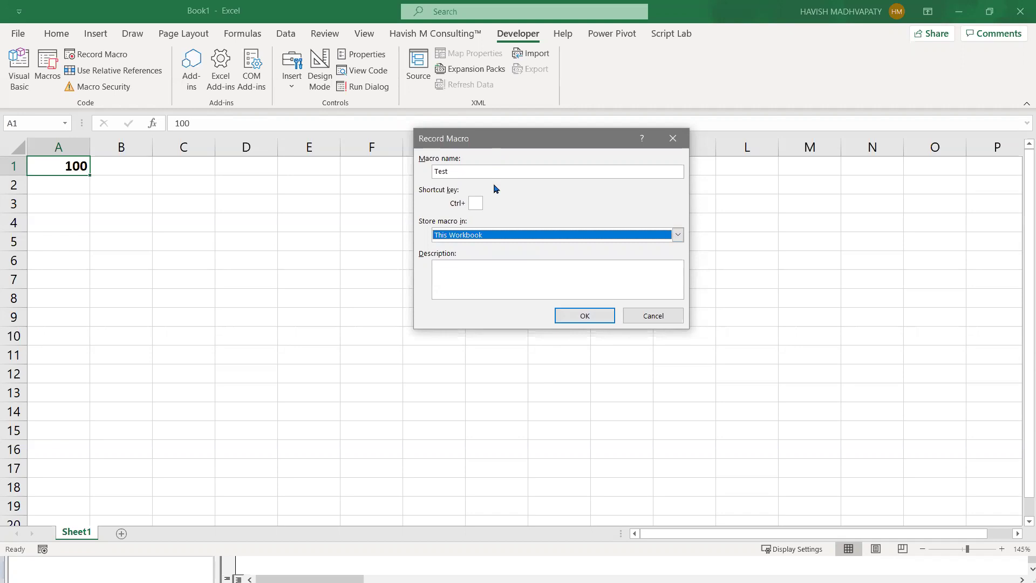
pyautogui.click(474, 203)
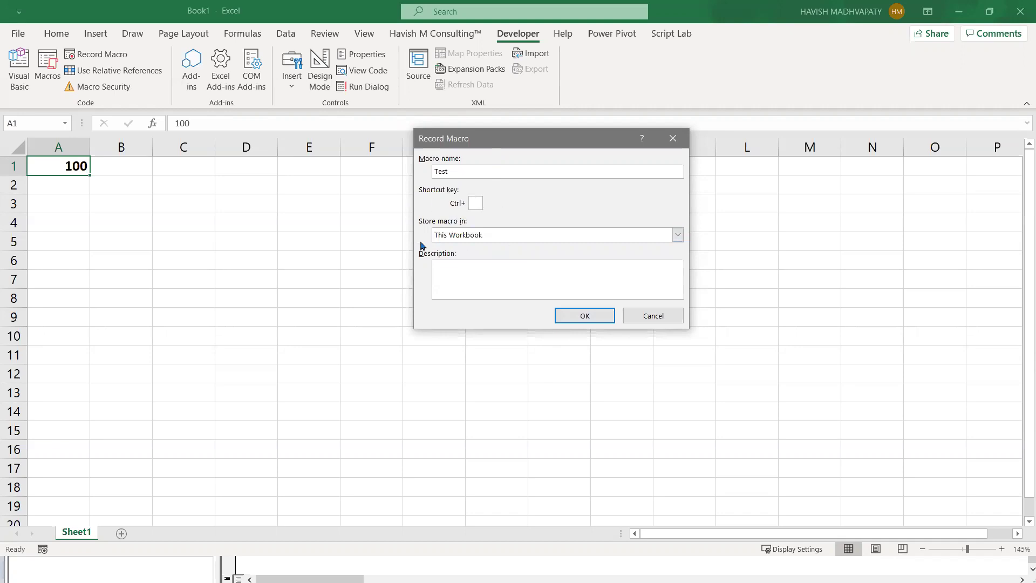
pyautogui.click(576, 316)
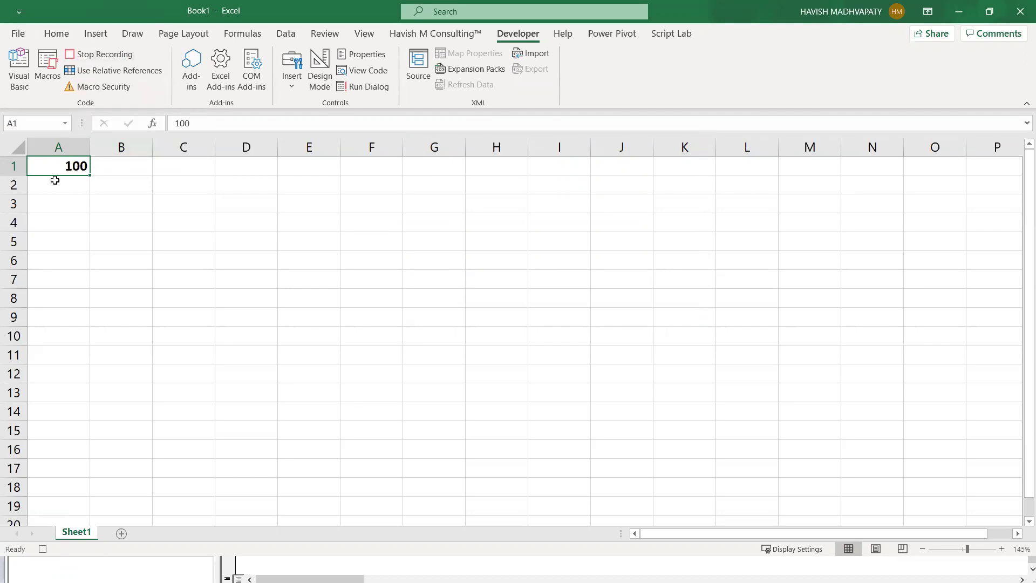
# - Enter 200 in A2, 300 in A3 and =SUM(A1:A3) in A4
pyautogui.click(55, 187)
pyautogui.write('200')
pyautogui.press('Return')
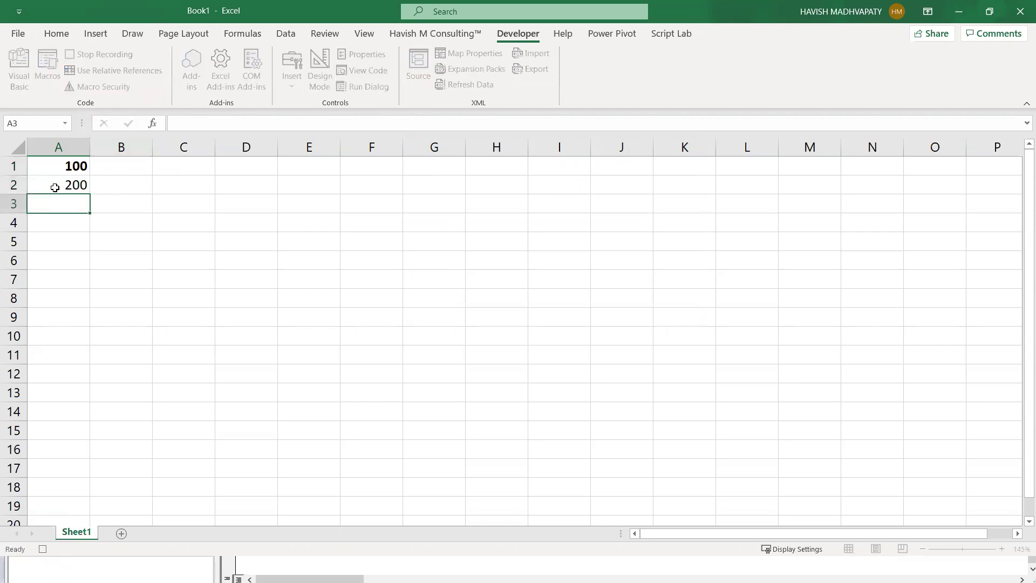
pyautogui.write('300')
pyautogui.press('Return')
pyautogui.write('=sum(')
pyautogui.press('Up')
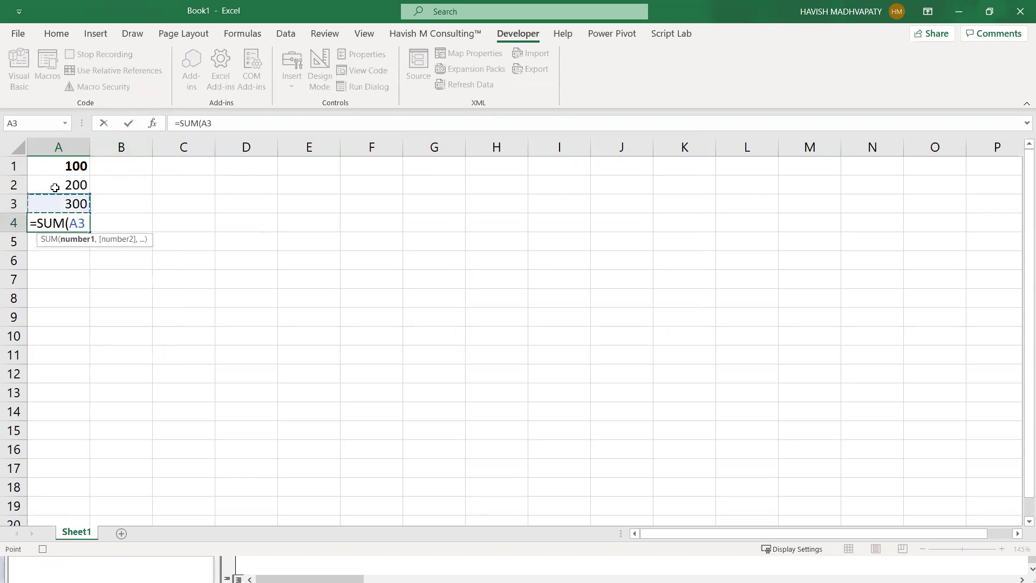
pyautogui.hotkey('shift', 'Up')
pyautogui.hotkey('shift', 'Up')
pyautogui.press('Return')
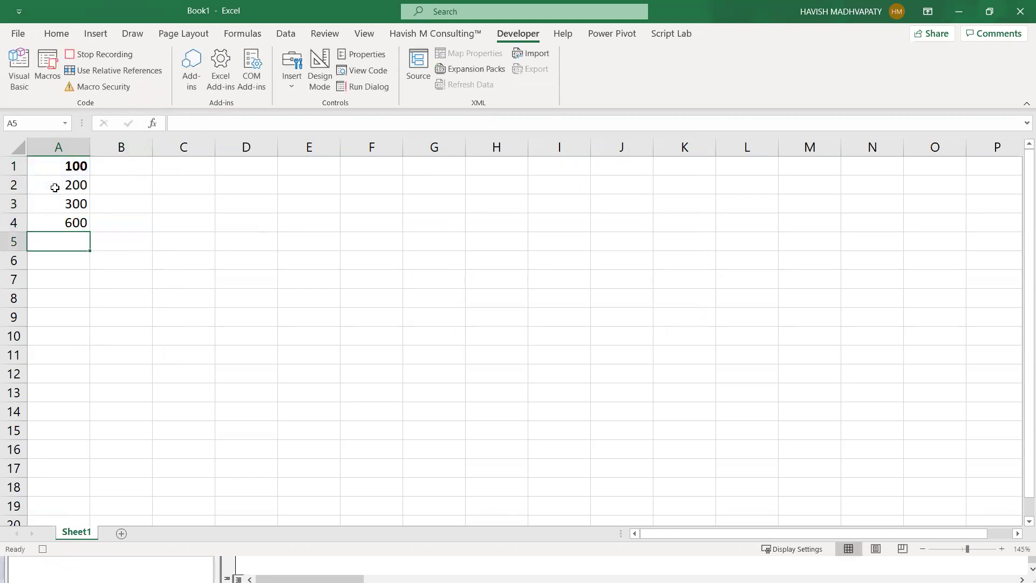
pyautogui.click(56, 221)
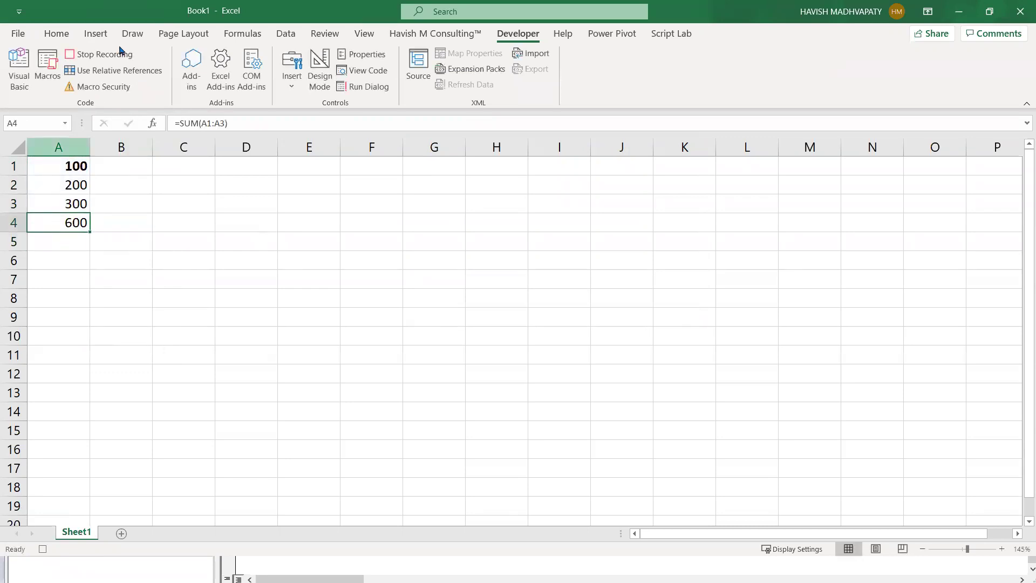
# - Fill A4 yellow with a thick outside border, stop recording, and add a new sheet
pyautogui.click(69, 35)
pyautogui.click(168, 80)
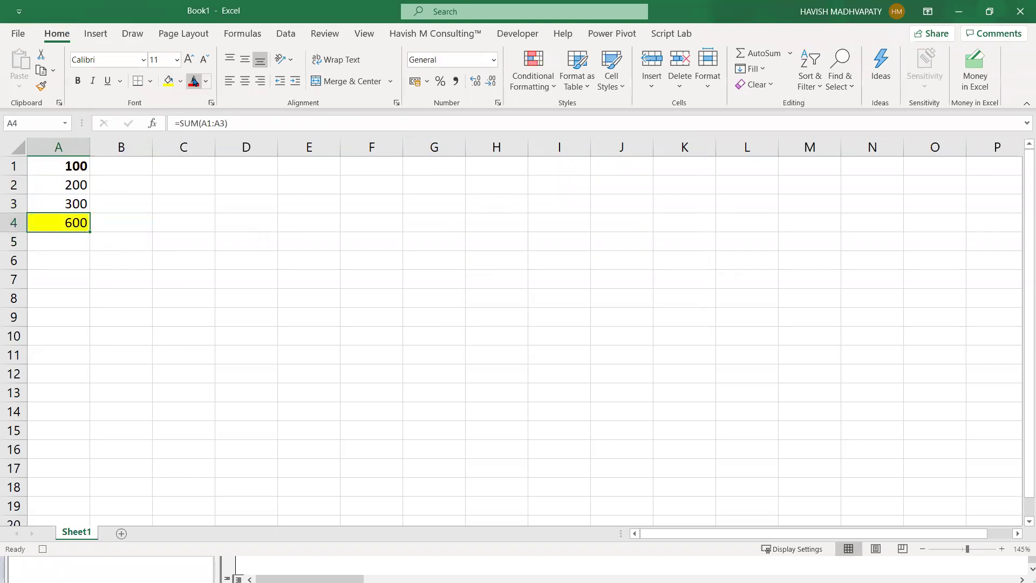
pyautogui.click(151, 85)
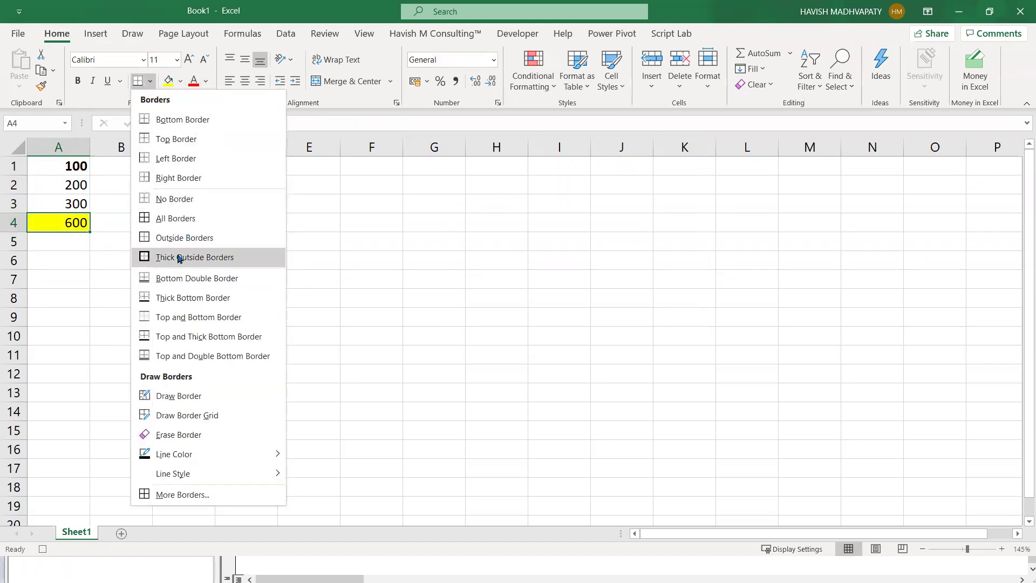
pyautogui.click(176, 254)
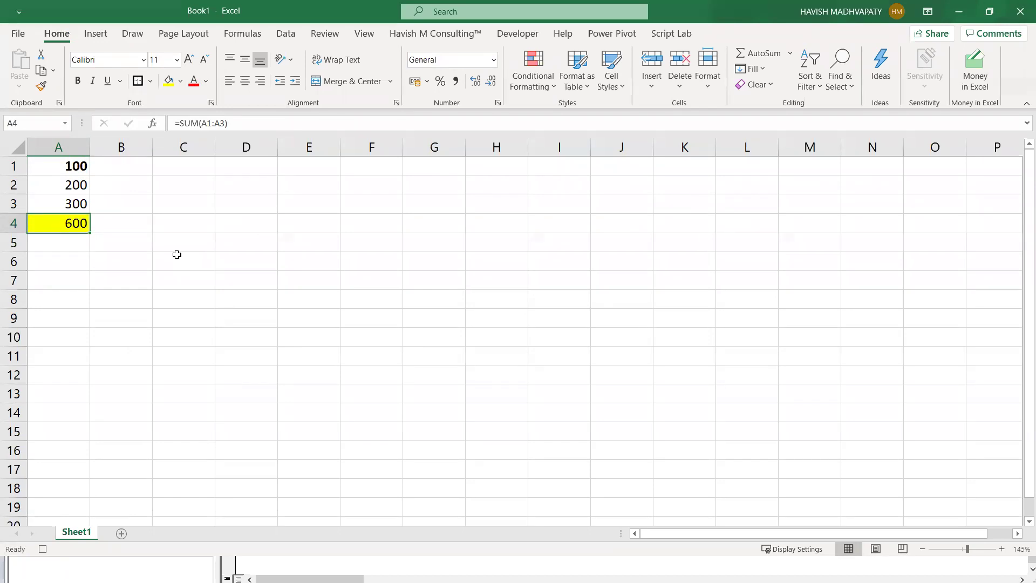
pyautogui.click(517, 34)
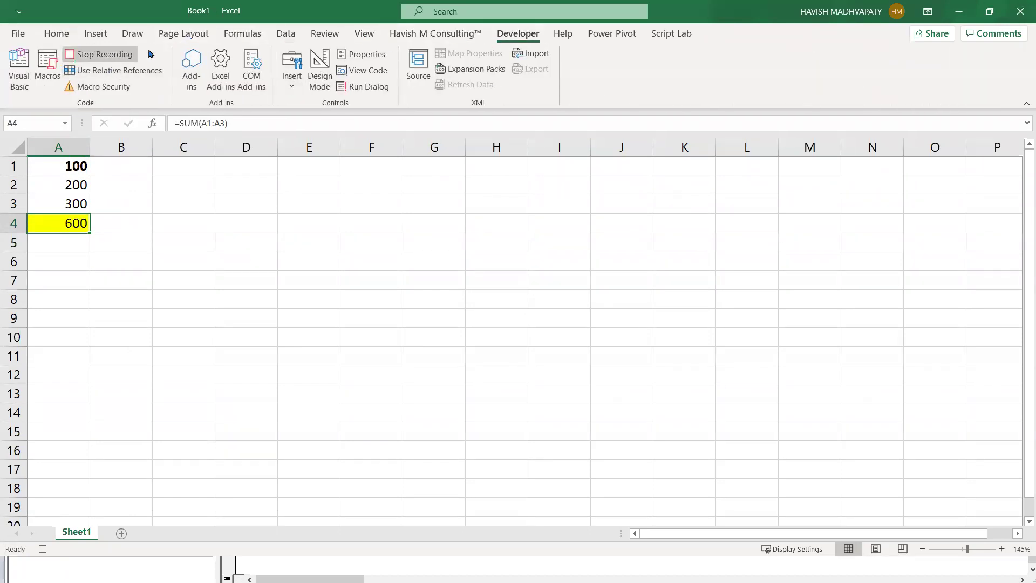
pyautogui.click(96, 55)
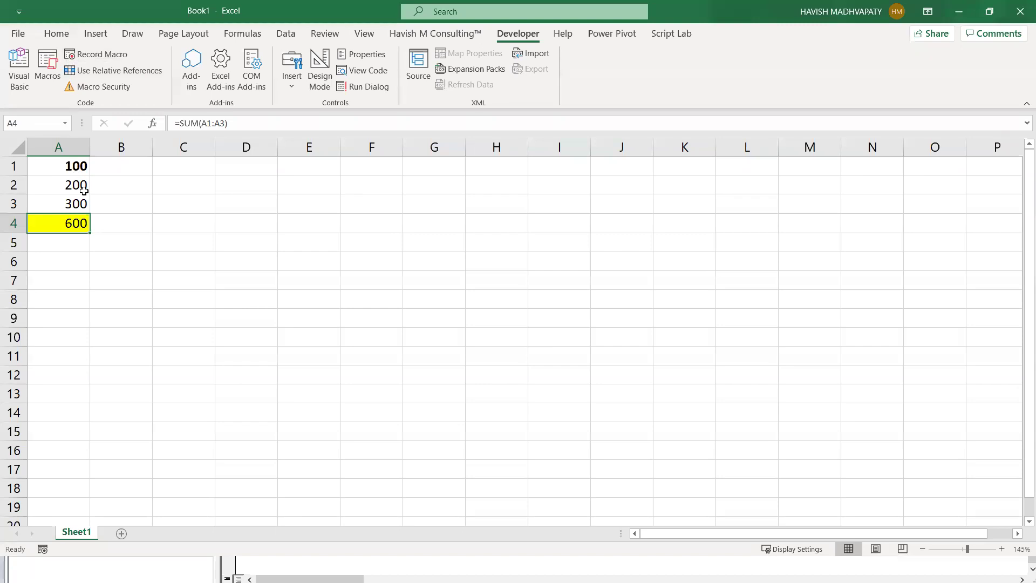
pyautogui.press('Up')
pyautogui.press('Up')
pyautogui.press('Up')
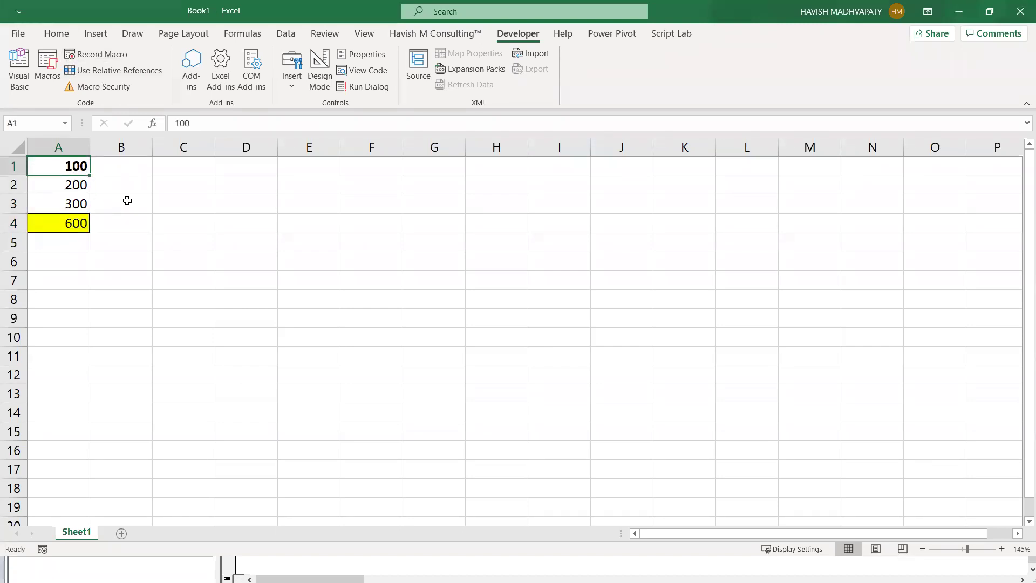
pyautogui.hotkey('shift', 'F11')
# - Type 900 in A1 of the new sheet and run the Test macro on it
pyautogui.write('90')
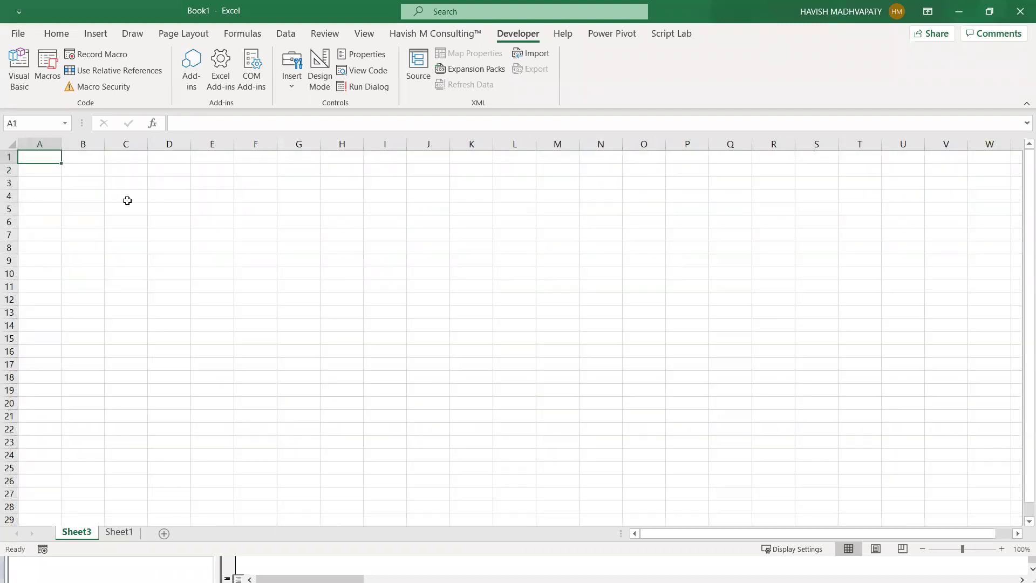
pyautogui.write('0')
pyautogui.click(79, 243)
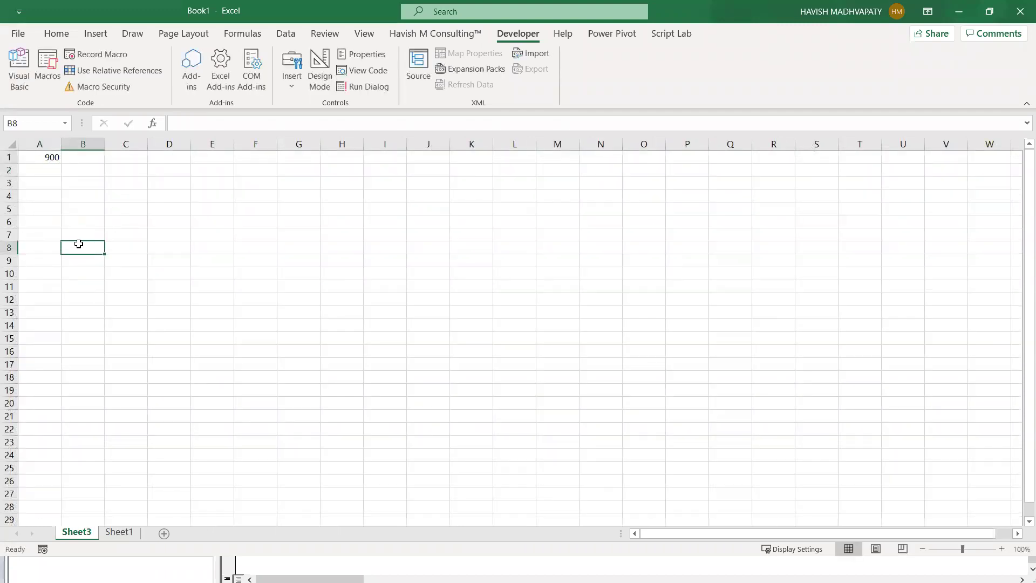
pyautogui.scroll(4, 105, 191)
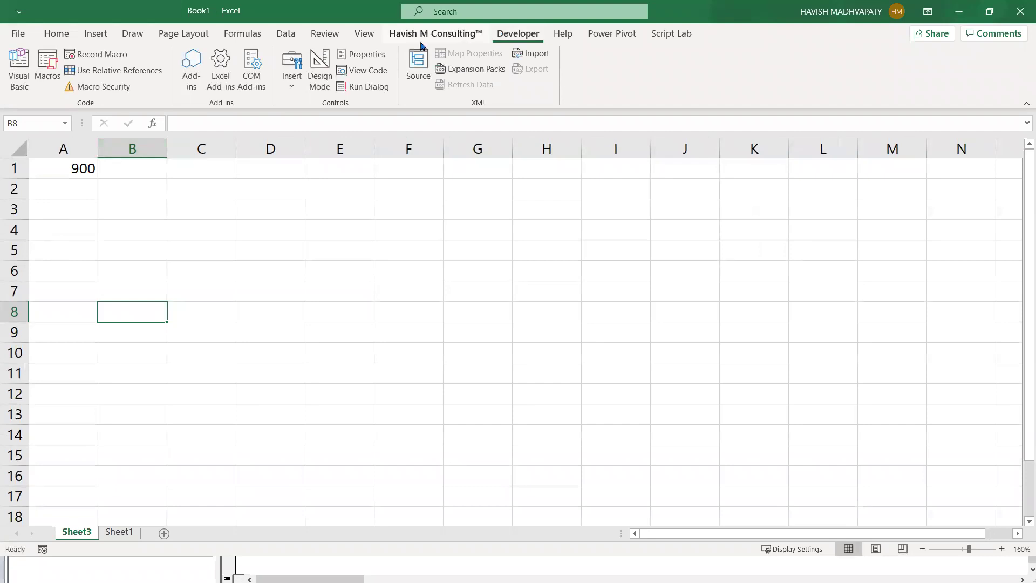
pyautogui.click(47, 74)
pyautogui.click(419, 167)
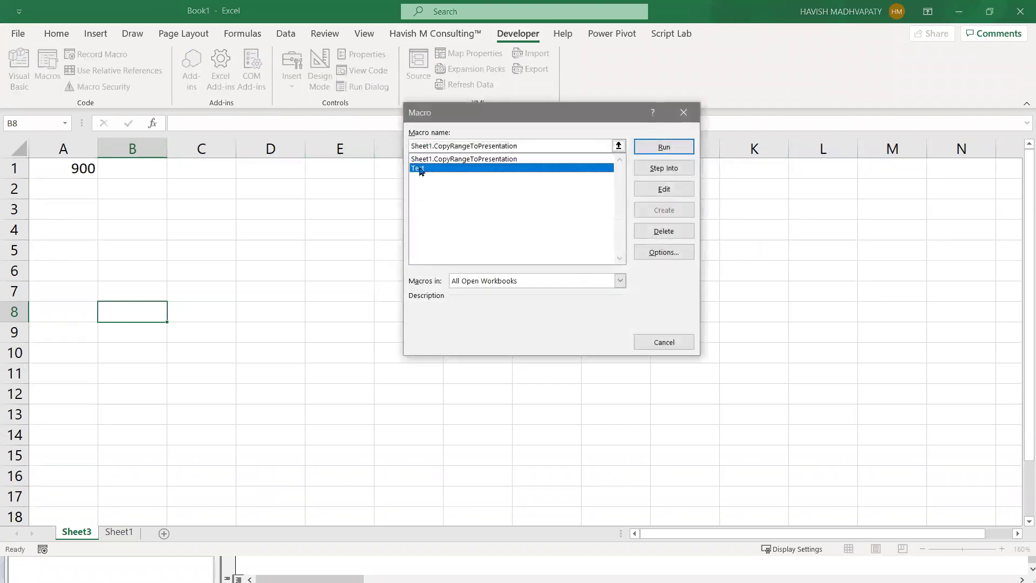
pyautogui.click(650, 150)
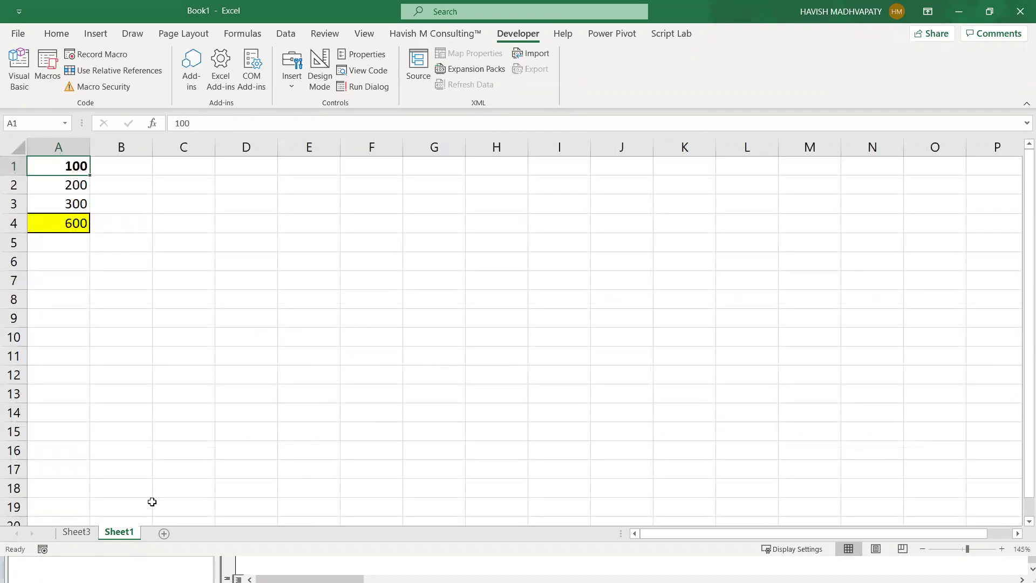
# - Check the macro's results down to the A4 total, then switch to the VBA editor
pyautogui.press('Down')
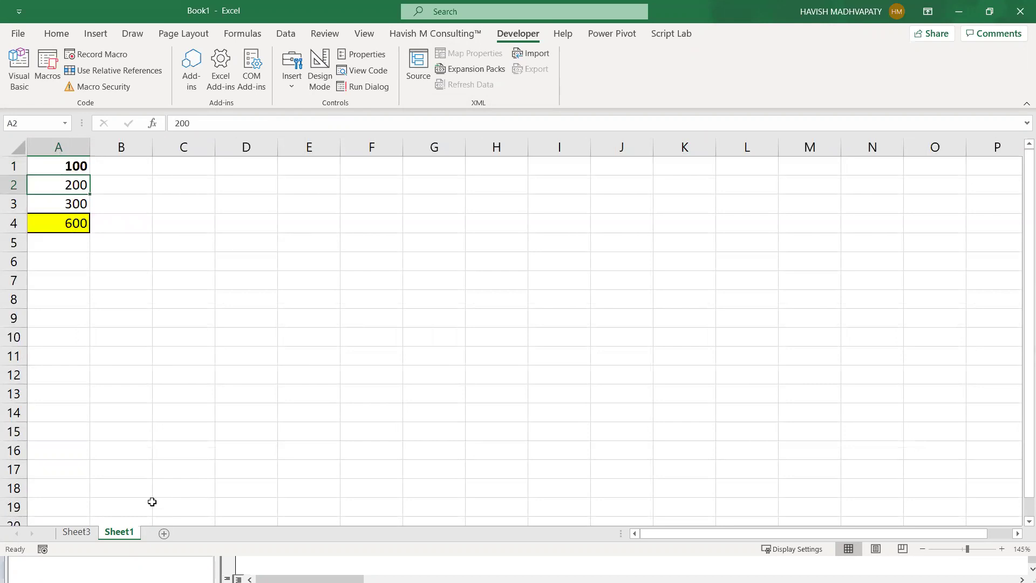
pyautogui.press('Down')
pyautogui.press('Down')
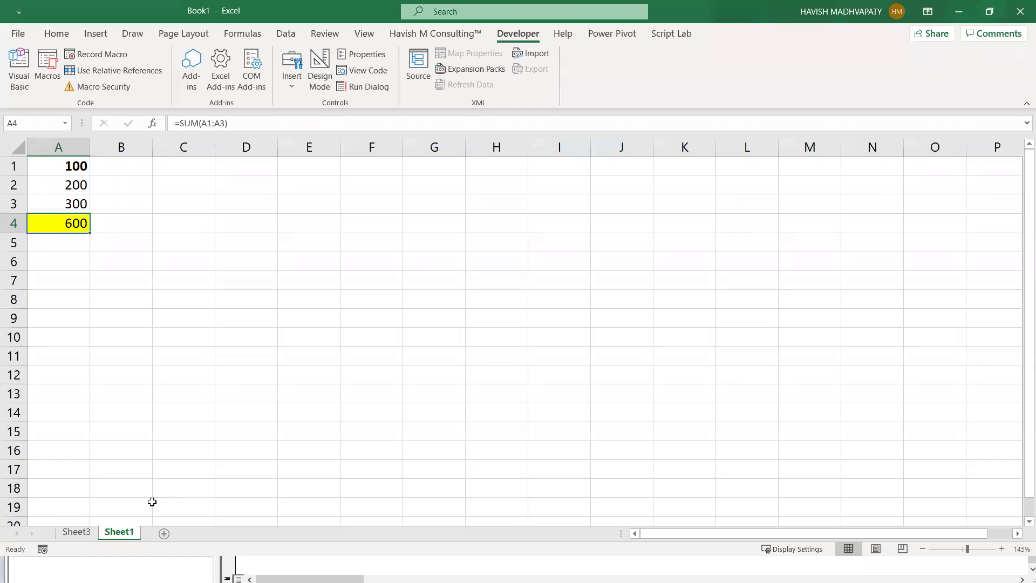
pyautogui.hotkey('alt', 'Tab')
pyautogui.hotkey('alt', 'Tab')
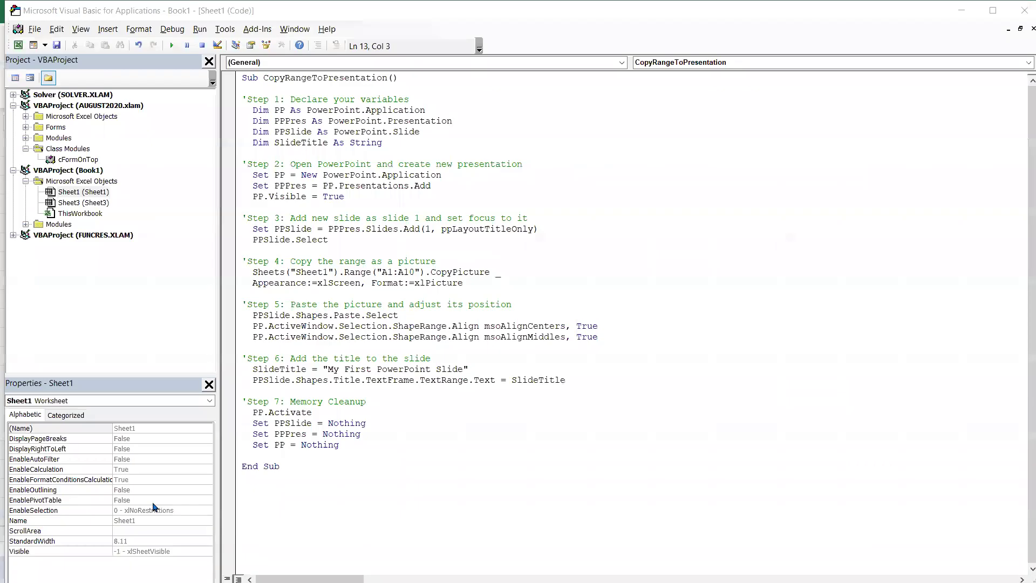
# - Expand Book1's Modules folder and open Module1 to read the recorded Test code
pyautogui.doubleClick(67, 224)
pyautogui.click(67, 237)
pyautogui.doubleClick(67, 238)
pyautogui.scroll(-3, 399, 368)
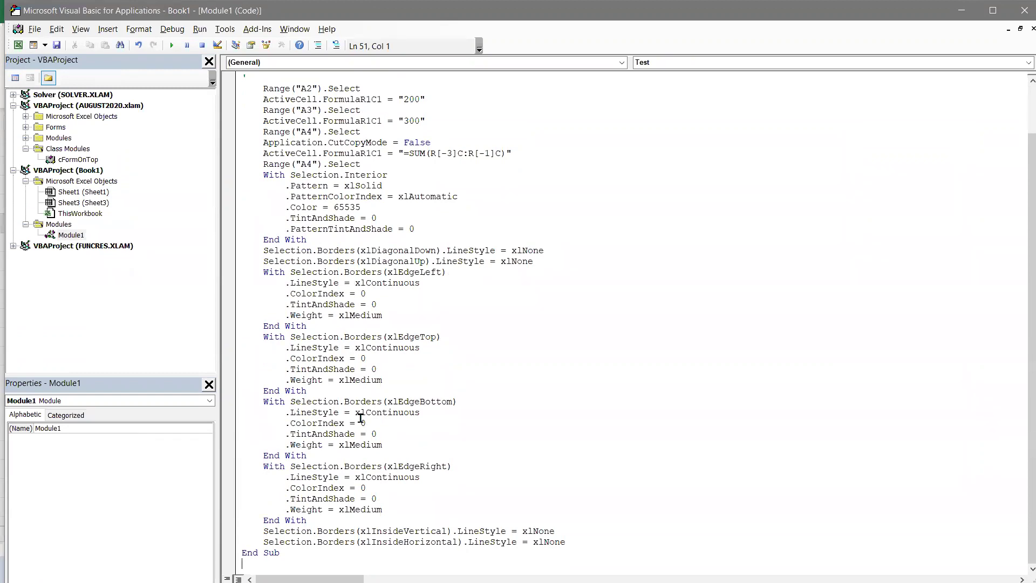
pyautogui.scroll(2, 360, 418)
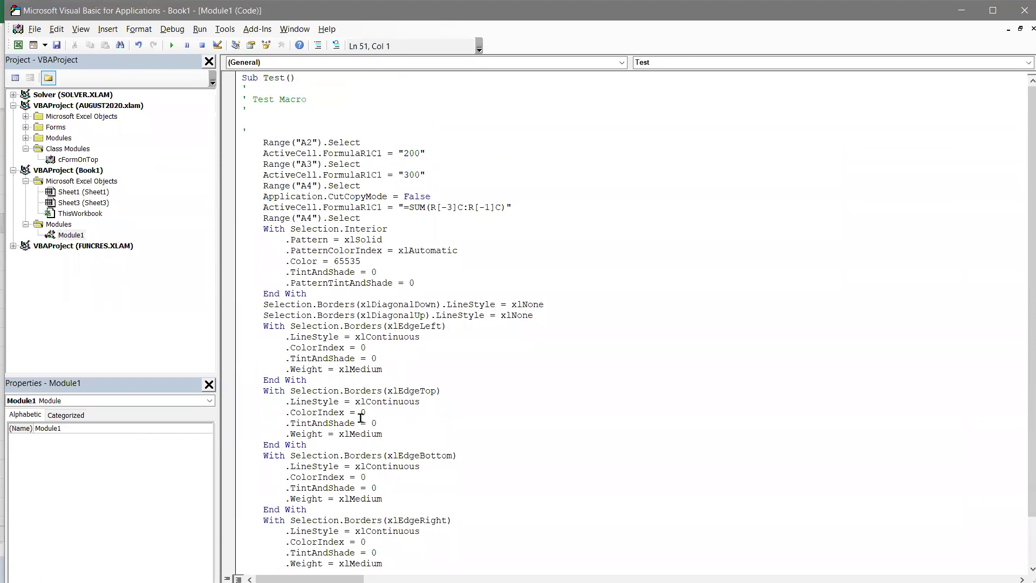
# - Delete the Test Macro comment lines and add a blank line after Range("A2").Select
pyautogui.moveTo(260, 134); pyautogui.dragTo(239, 87)
pyautogui.hotkey('shift', 'Up')
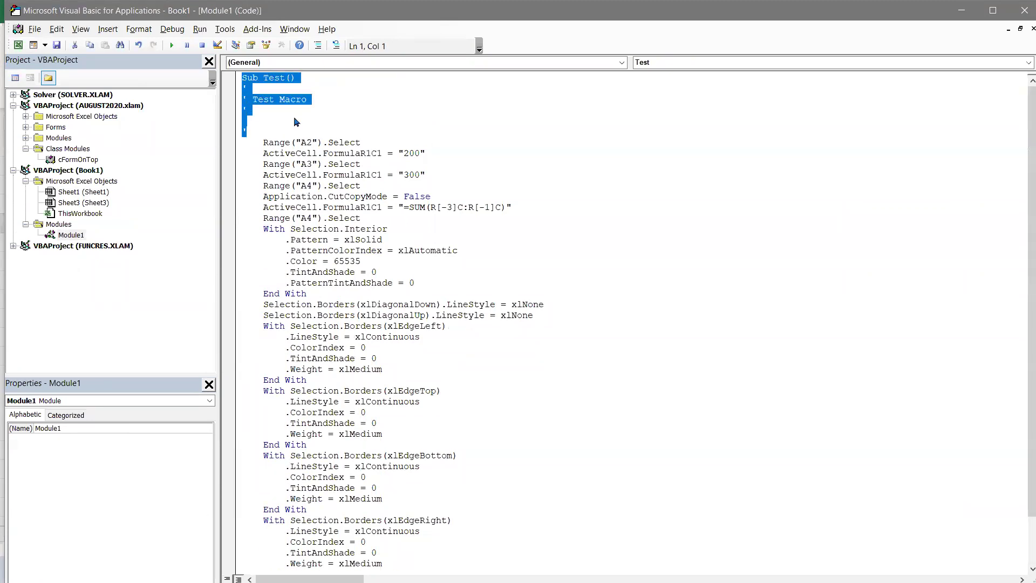
pyautogui.hotkey('shift', 'Down')
pyautogui.press('Delete')
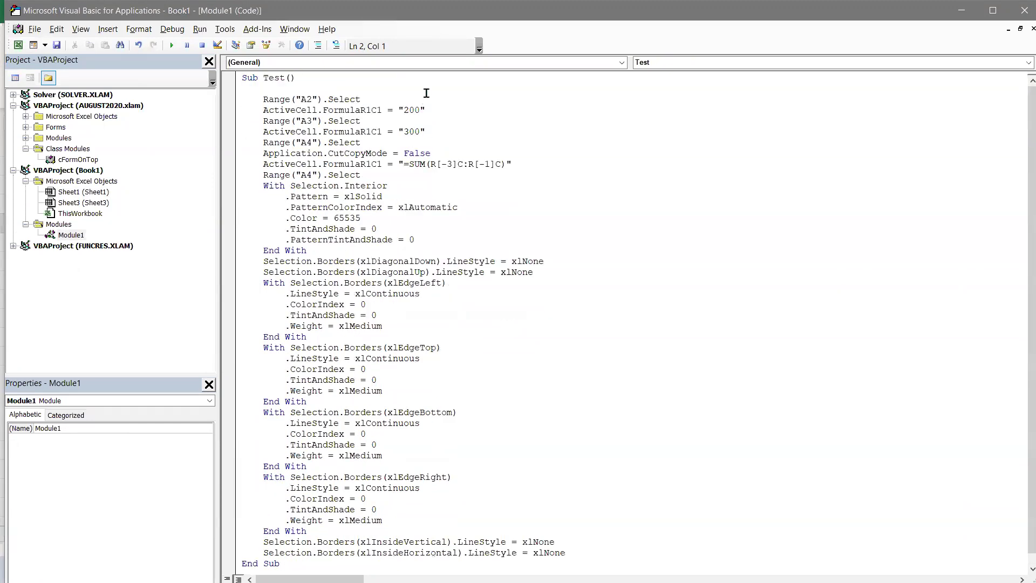
pyautogui.click(426, 99)
pyautogui.press('Return')
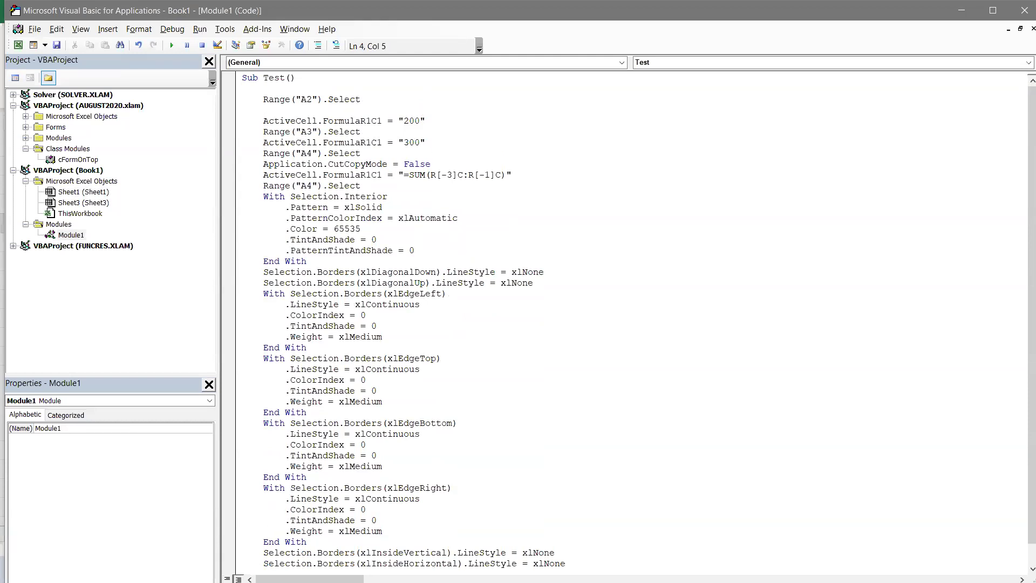
# - Highlight the Range("A2").Select and value-200 statements in turn
pyautogui.press('Up')
pyautogui.hotkey('shift', 'End')
pyautogui.press('Down')
pyautogui.press('Down')
pyautogui.press('Home')
pyautogui.hotkey('shift', 'End')
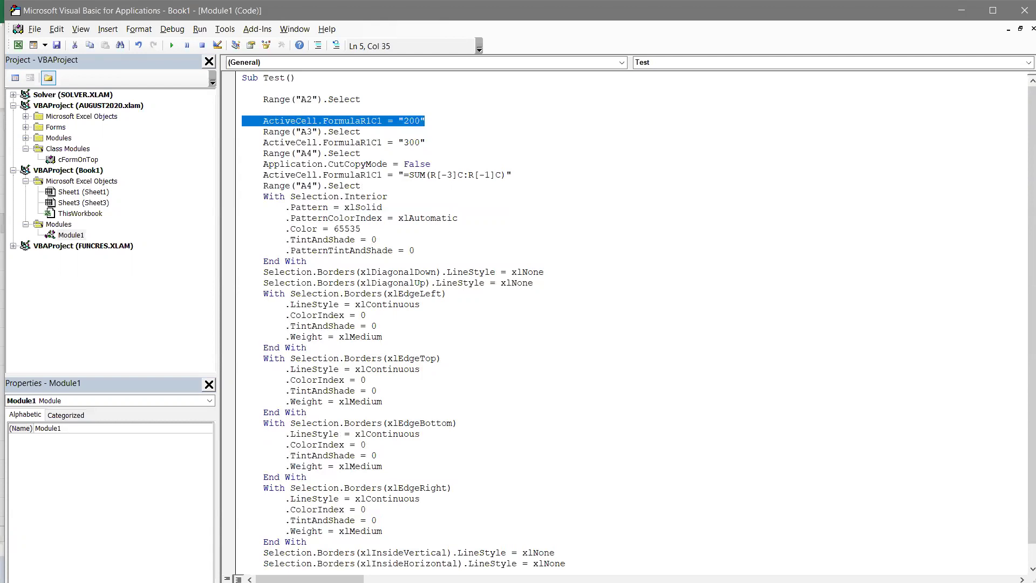
pyautogui.press('Down')
# - Highlight the A3, value-300, A4 and CutCopyMode statements in turn
pyautogui.hotkey('shift', 'Home')
pyautogui.press('Down')
pyautogui.hotkey('shift', 'End')
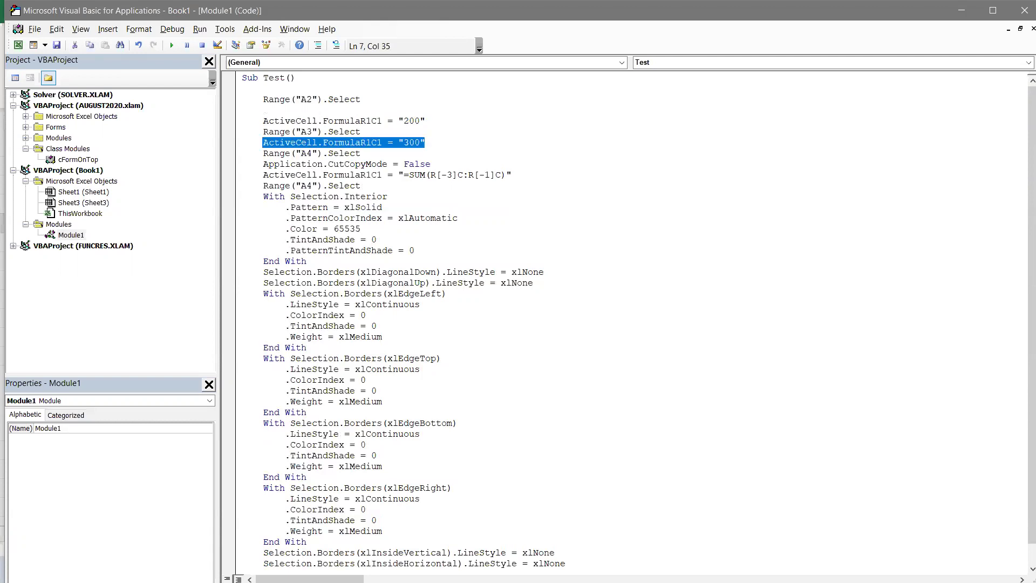
pyautogui.press('Down')
pyautogui.hotkey('shift', 'Home')
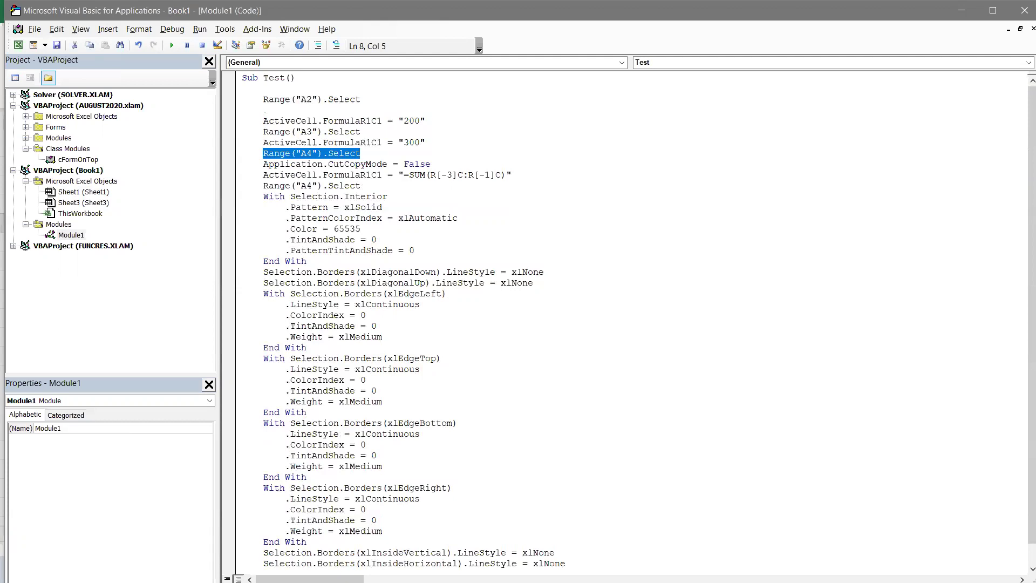
pyautogui.press('Down')
pyautogui.press('Home')
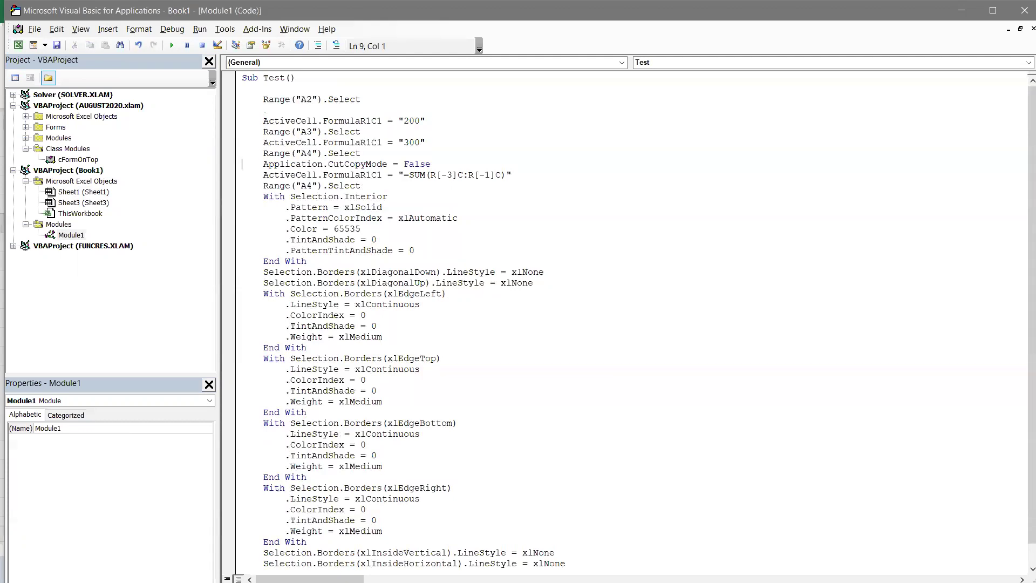
pyautogui.hotkey('shift', 'End')
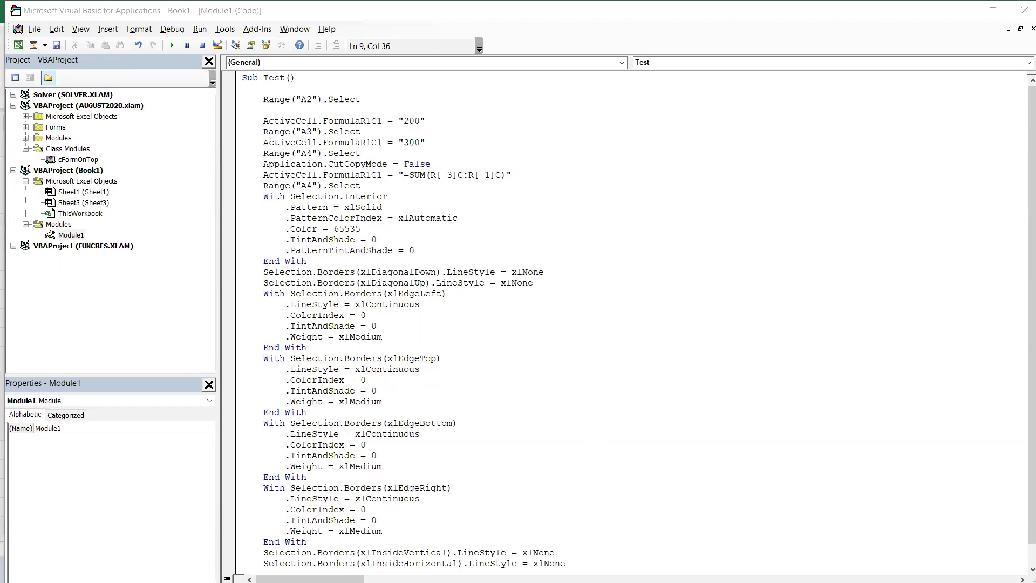
# - Select the CutCopyMode statement, then copy E4 in Excel and cancel to demonstrate copy mode
pyautogui.click(259, 170)
pyautogui.click(258, 167)
pyautogui.hotkey('shift', 'End')
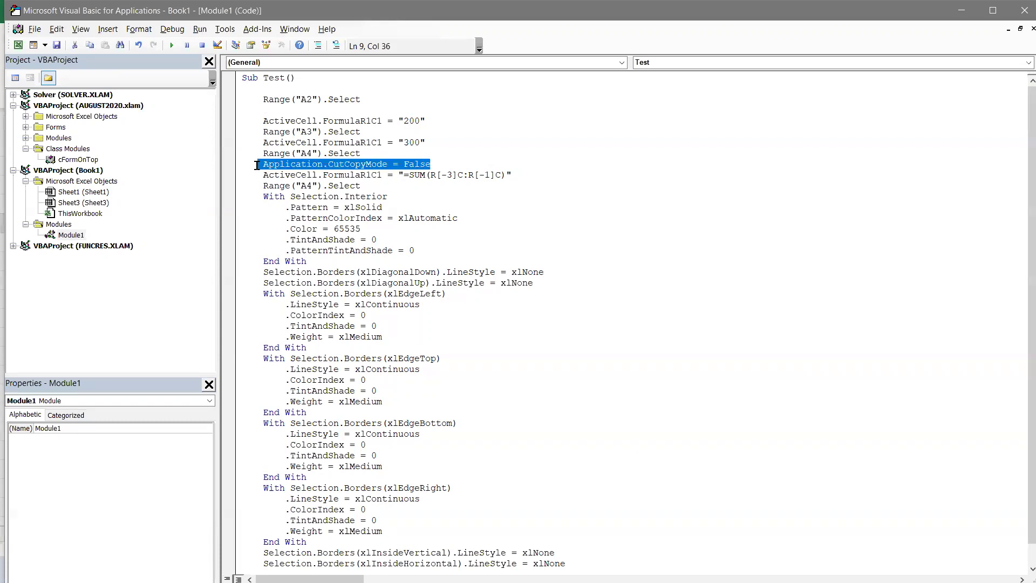
pyautogui.hotkey('alt', 'Tab')
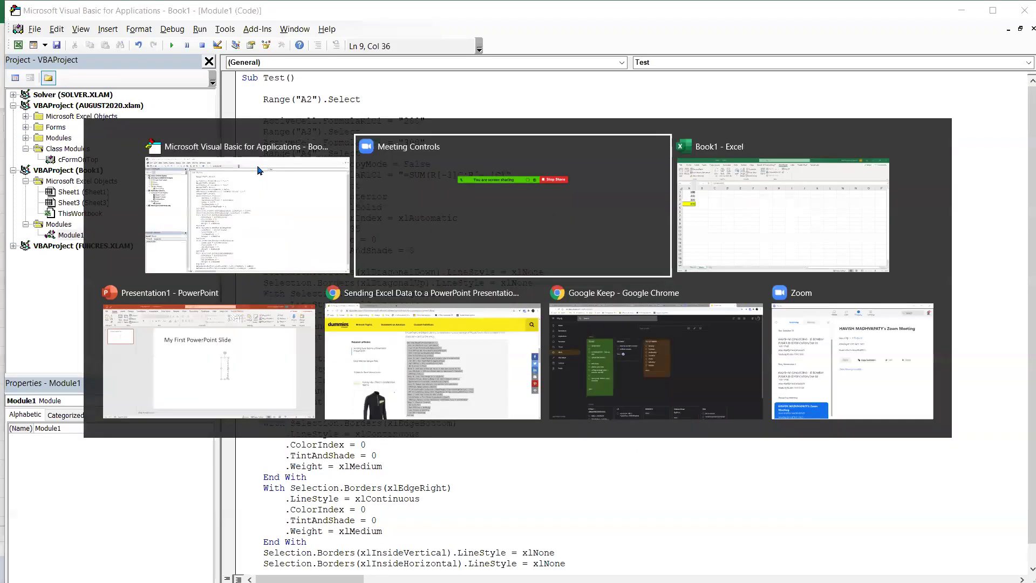
pyautogui.press('Right')
pyautogui.press('Right')
pyautogui.press('Right')
pyautogui.press('Right')
pyautogui.hotkey('ctrl', 'c')
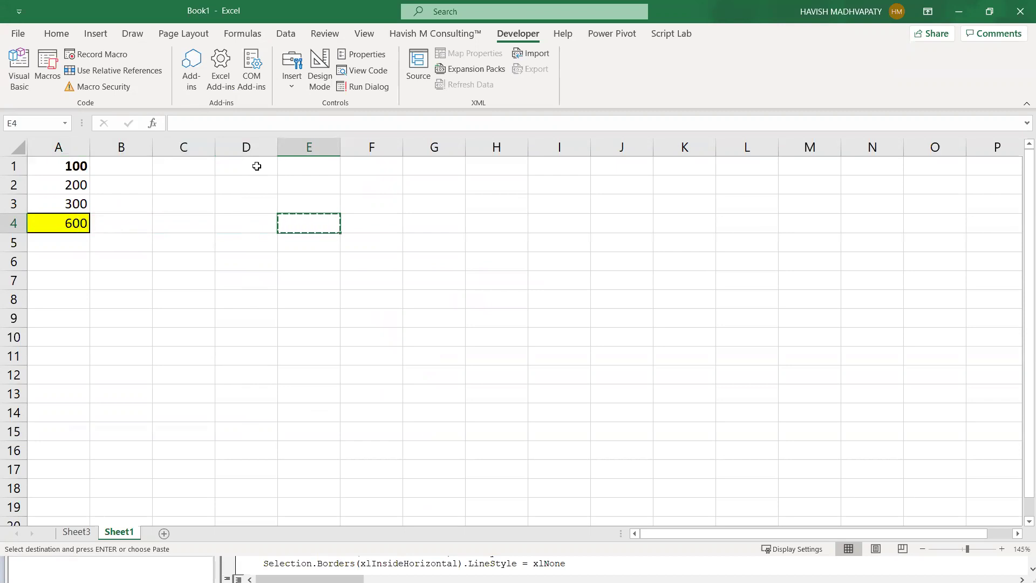
pyautogui.press('Escape')
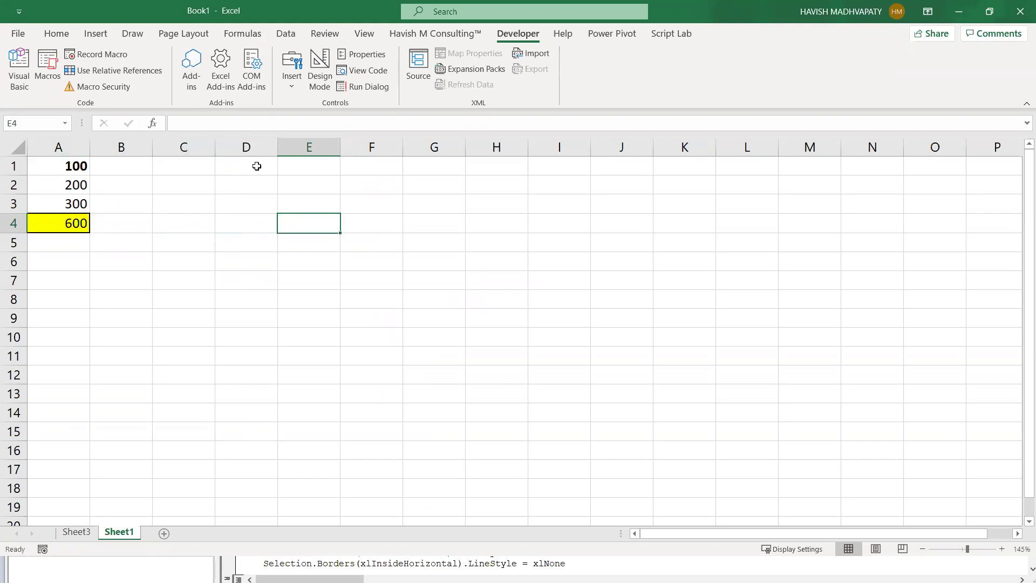
pyautogui.hotkey('alt', 'F11')
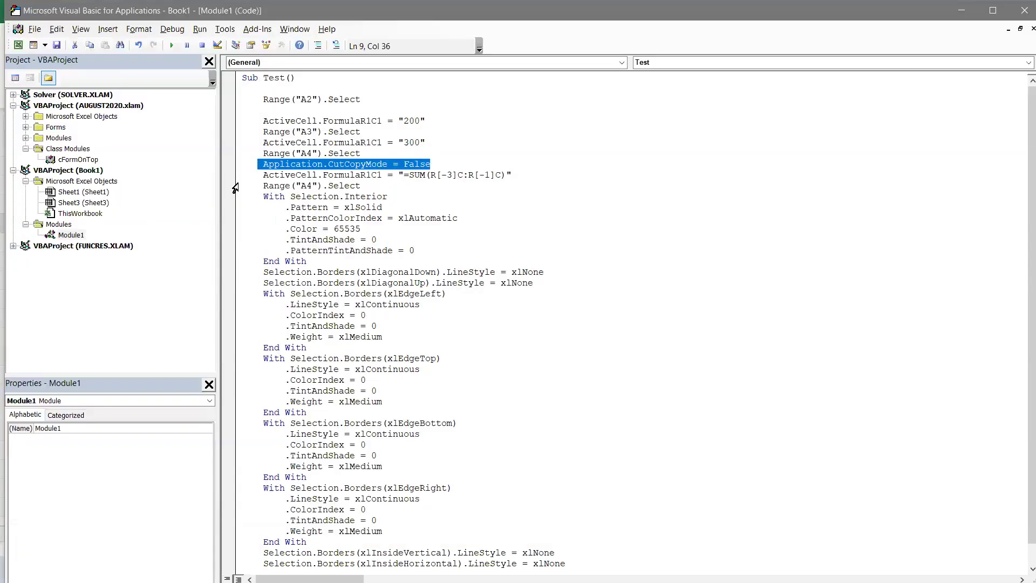
# - Insert blank lines above and below the SUM formula line, then reselect it
pyautogui.click(258, 175)
pyautogui.hotkey('shift', 'End')
pyautogui.press('Left')
pyautogui.press('Return')
pyautogui.press('Return')
pyautogui.press('Down')
pyautogui.press('Return')
pyautogui.press('Return')
pyautogui.press('Up')
pyautogui.press('Up')
pyautogui.press('Up')
pyautogui.hotkey('shift', 'Down')
pyautogui.hotkey('shift', 'Left')
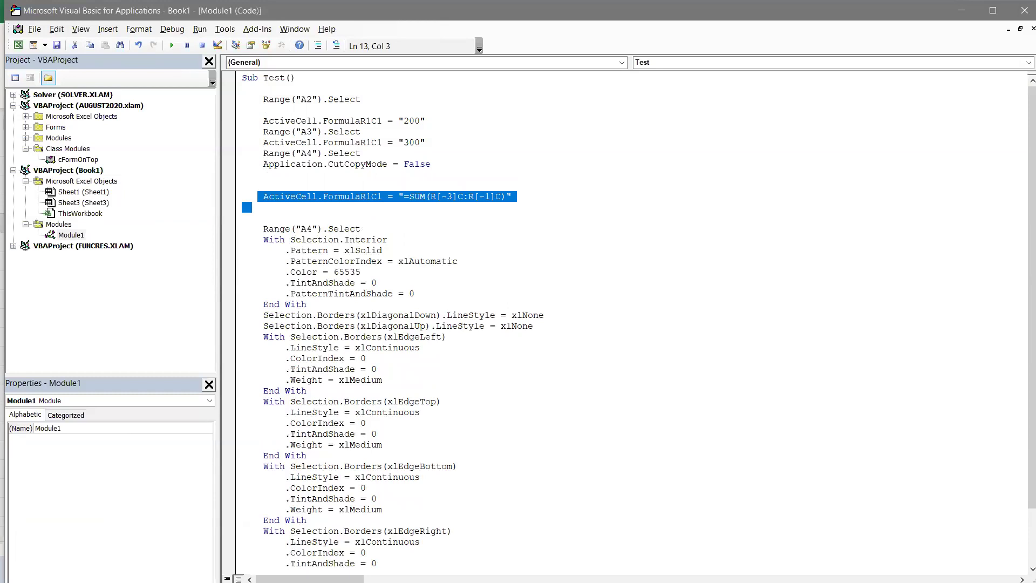
pyautogui.press('Up')
pyautogui.press('Right')
pyautogui.press('Right')
pyautogui.press('Right')
pyautogui.press('Right')
pyautogui.press('Right')
pyautogui.press('Right')
pyautogui.press('Right')
pyautogui.press('Right')
pyautogui.press('Right')
pyautogui.press('Right')
pyautogui.press('Right')
pyautogui.press('Right')
pyautogui.press('Right')
pyautogui.press('Right')
pyautogui.press('Right')
pyautogui.press('Right')
pyautogui.press('Right')
pyautogui.press('Right')
pyautogui.press('Right')
pyautogui.press('Right')
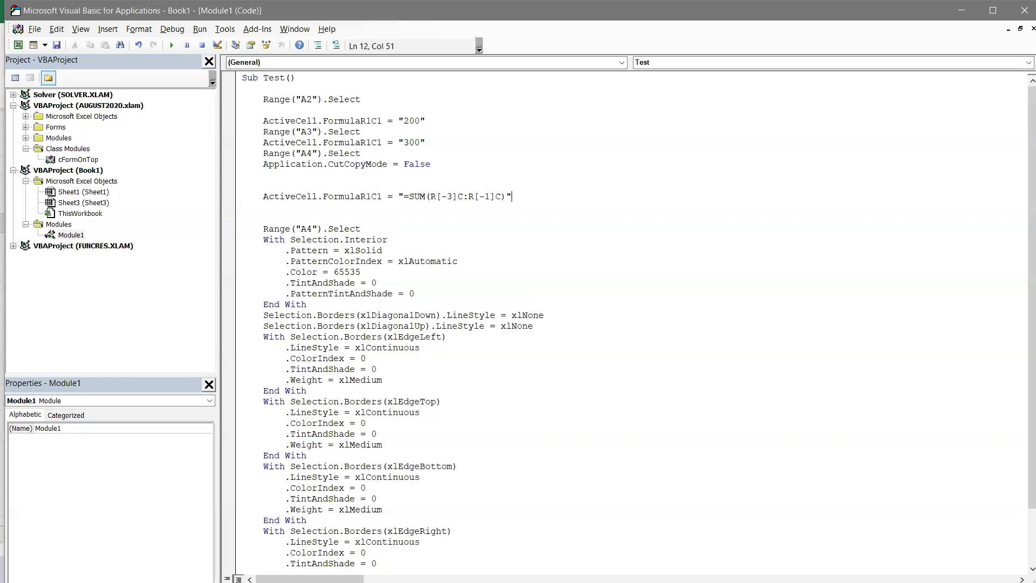
pyautogui.click(464, 197)
pyautogui.press('Left')
pyautogui.press('Left')
pyautogui.press('Left')
pyautogui.press('Left')
pyautogui.press('Left')
pyautogui.press('Right')
pyautogui.press('Right')
pyautogui.hotkey('shift', 'Right')
pyautogui.hotkey('shift', 'Right')
pyautogui.press('Right')
pyautogui.press('Right')
pyautogui.hotkey('shift', 'Right')
pyautogui.press('Right')
pyautogui.press('Right')
pyautogui.press('Right')
pyautogui.hotkey('shift', 'Right')
pyautogui.hotkey('shift', 'Right')
pyautogui.click(264, 185)
pyautogui.click(252, 218)
pyautogui.press('Up')
pyautogui.press('Up')
pyautogui.press('End')
pyautogui.press('Left')
pyautogui.press('Left')
pyautogui.hotkey('shift', 'Left')
pyautogui.press('Down')
pyautogui.press('Up')
pyautogui.press('Home')
pyautogui.hotkey('shift', 'End')
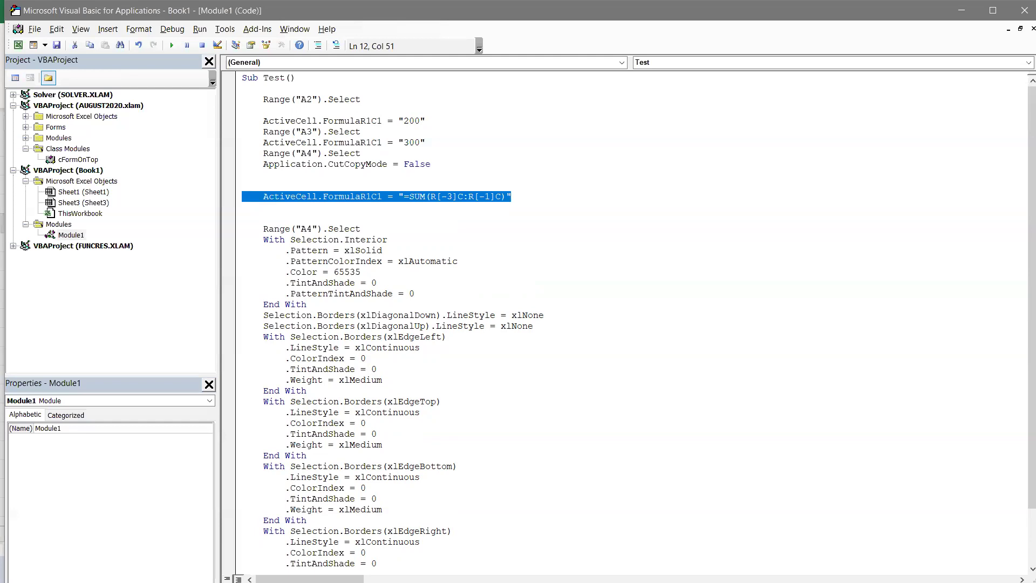
# - Insert blank lines before the With Selection.Interior block and before the border lines
pyautogui.press('Home')
pyautogui.press('Down')
pyautogui.press('Down')
pyautogui.press('Down')
pyautogui.press('Down')
pyautogui.press('Return')
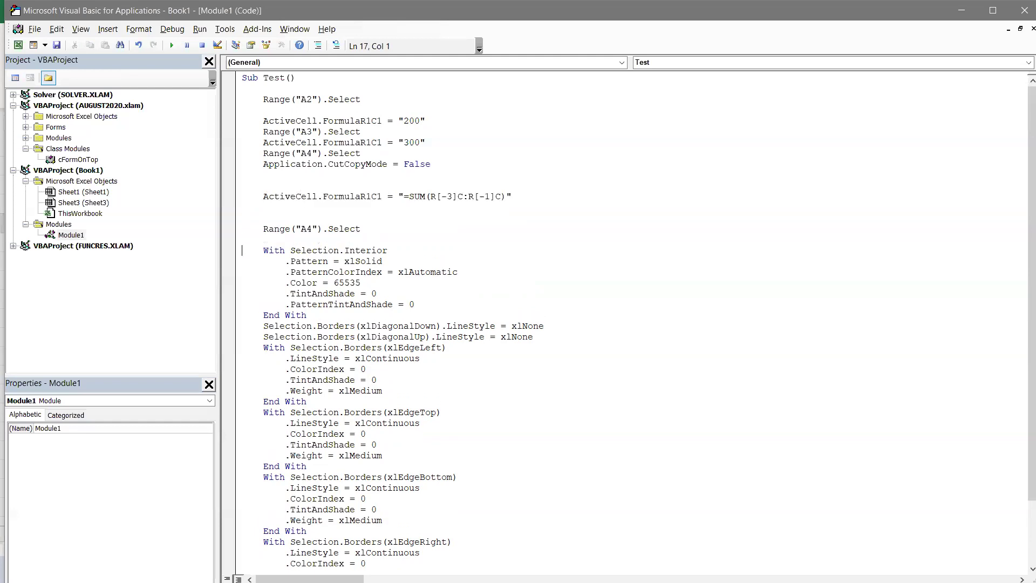
pyautogui.press('Down')
pyautogui.press('Down')
pyautogui.press('Down')
pyautogui.press('Return')
# - Highlight the fill-colour block lines and glance at the Excel workbook
pyautogui.press('Up')
pyautogui.press('Up')
pyautogui.press('Up')
pyautogui.press('Up')
pyautogui.press('Up')
pyautogui.press('Up')
pyautogui.press('Up')
pyautogui.press('Up')
pyautogui.hotkey('shift', 'Down')
pyautogui.hotkey('shift', 'Down')
pyautogui.hotkey('shift', 'Down')
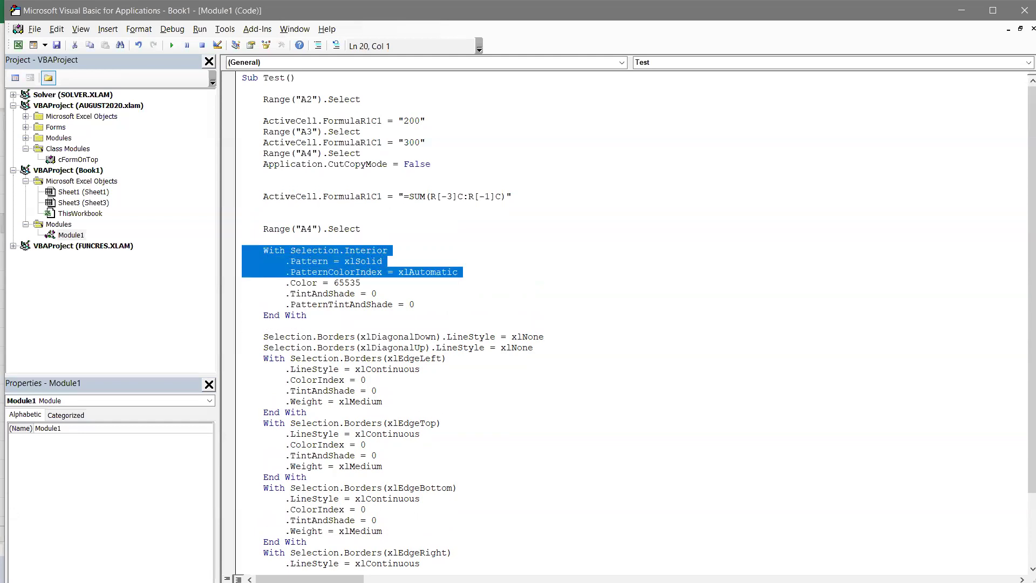
pyautogui.hotkey('shift', 'Down')
pyautogui.hotkey('shift', 'Down')
pyautogui.hotkey('shift', 'Down')
pyautogui.hotkey('shift', 'Down')
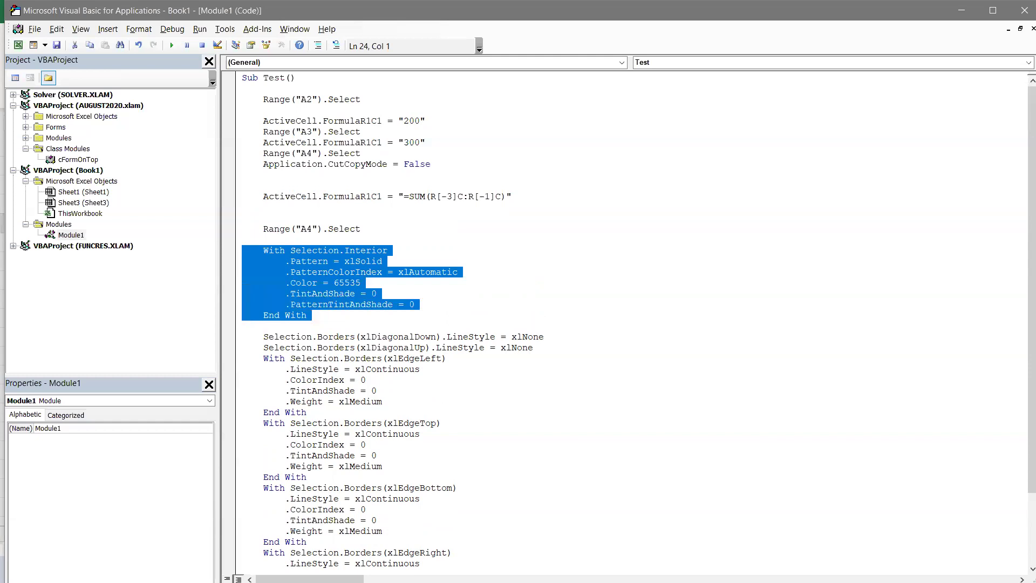
pyautogui.hotkey('alt', 'Tab')
pyautogui.hotkey('alt', 'Tab')
# - Highlight all the border-formatting lines, then the top, bottom, right and left border blocks
pyautogui.scroll(-3, 387, 257)
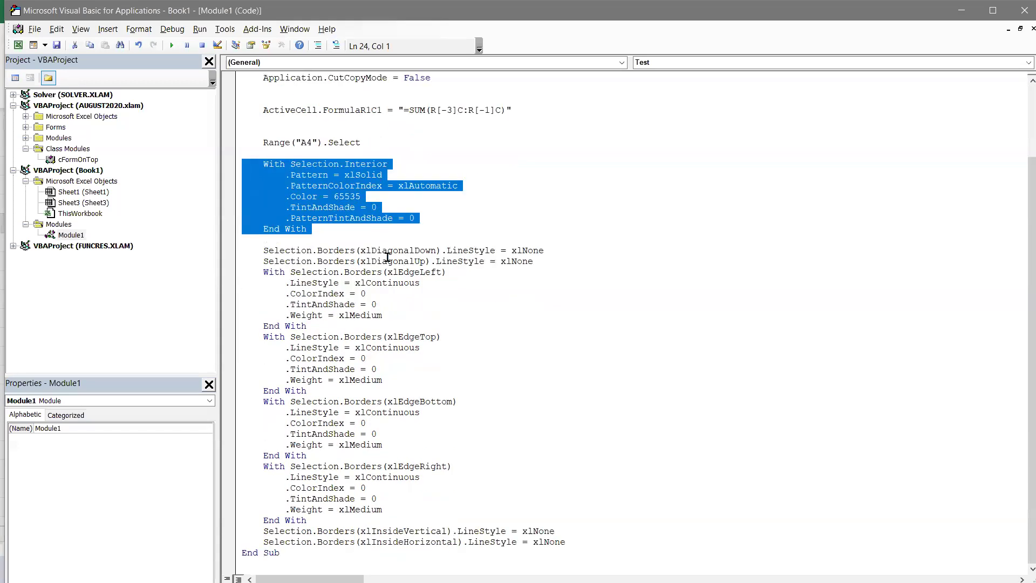
pyautogui.moveTo(241, 250); pyautogui.dragTo(589, 541)
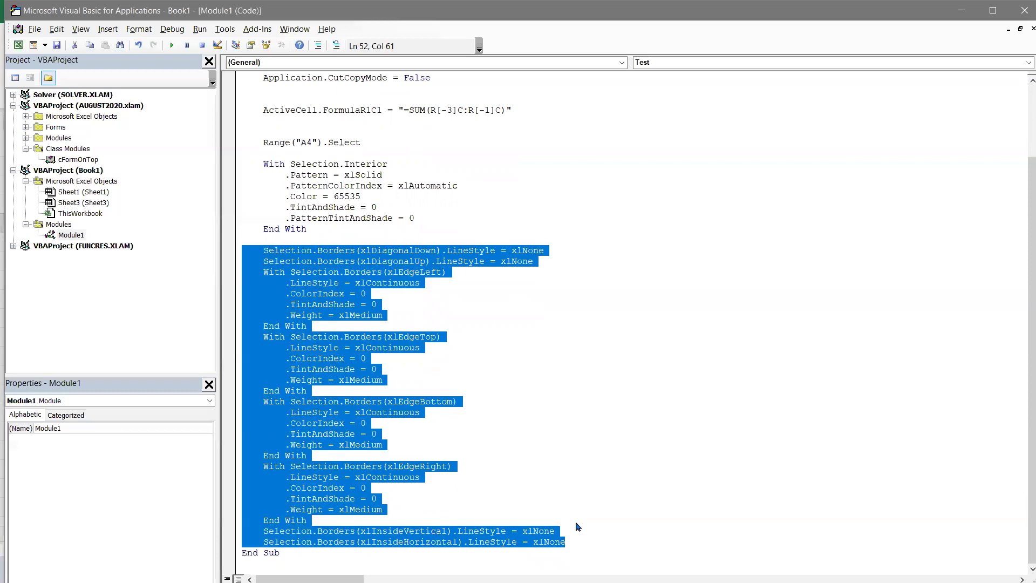
pyautogui.moveTo(265, 337); pyautogui.dragTo(376, 370)
pyautogui.moveTo(264, 402); pyautogui.dragTo(376, 434)
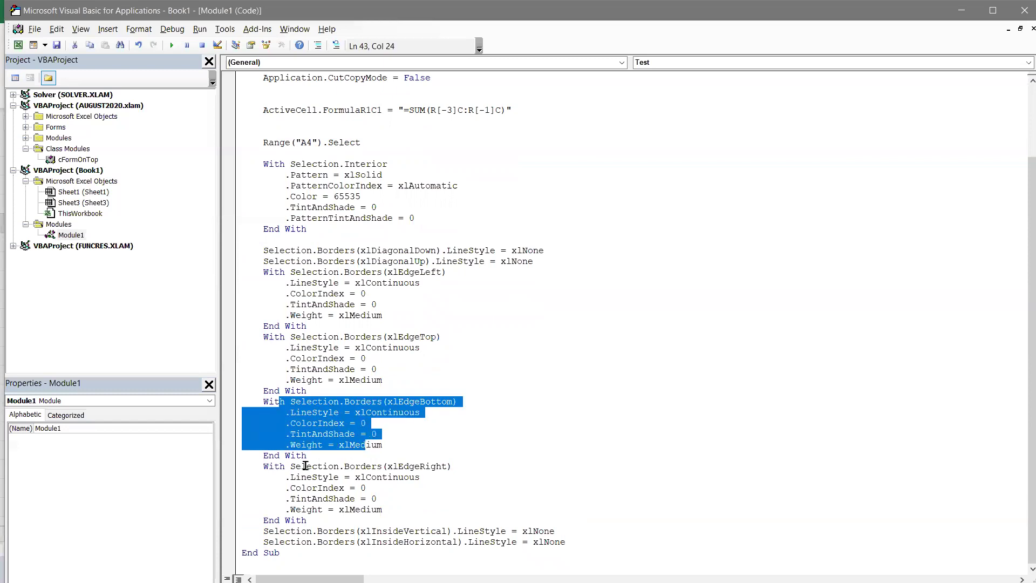
pyautogui.moveTo(306, 467); pyautogui.dragTo(401, 497)
pyautogui.moveTo(306, 273); pyautogui.dragTo(394, 300)
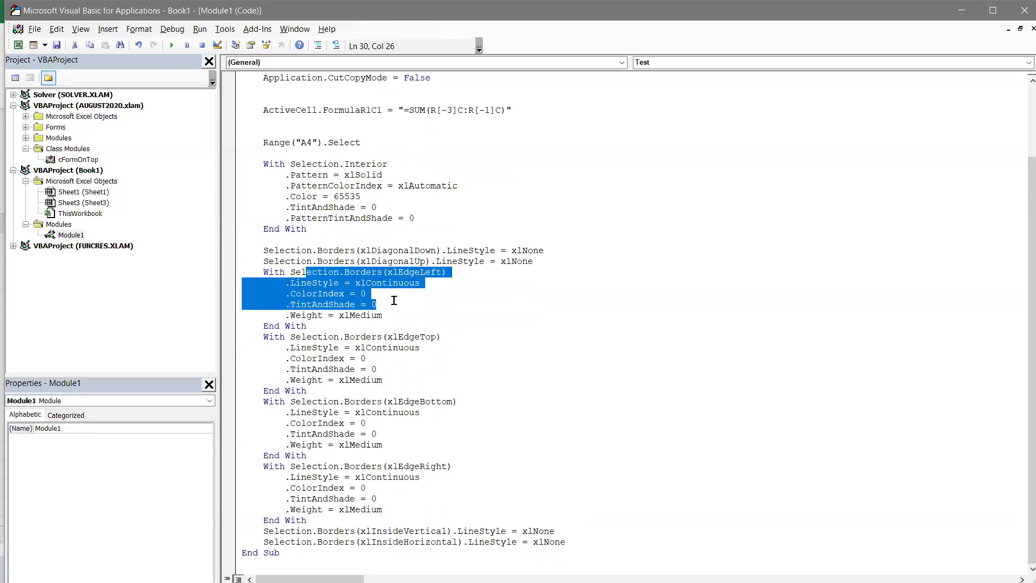
# - Back in Book1, select A1 holding 100 and start recording a new macro
pyautogui.hotkey('alt', 'Tab')
pyautogui.press('Up')
pyautogui.press('Left')
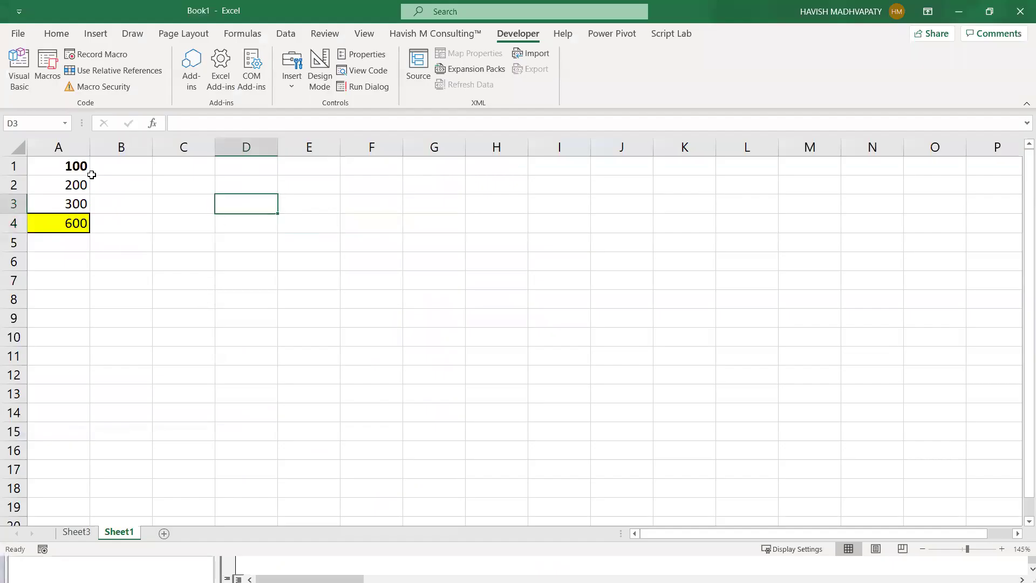
pyautogui.click(86, 172)
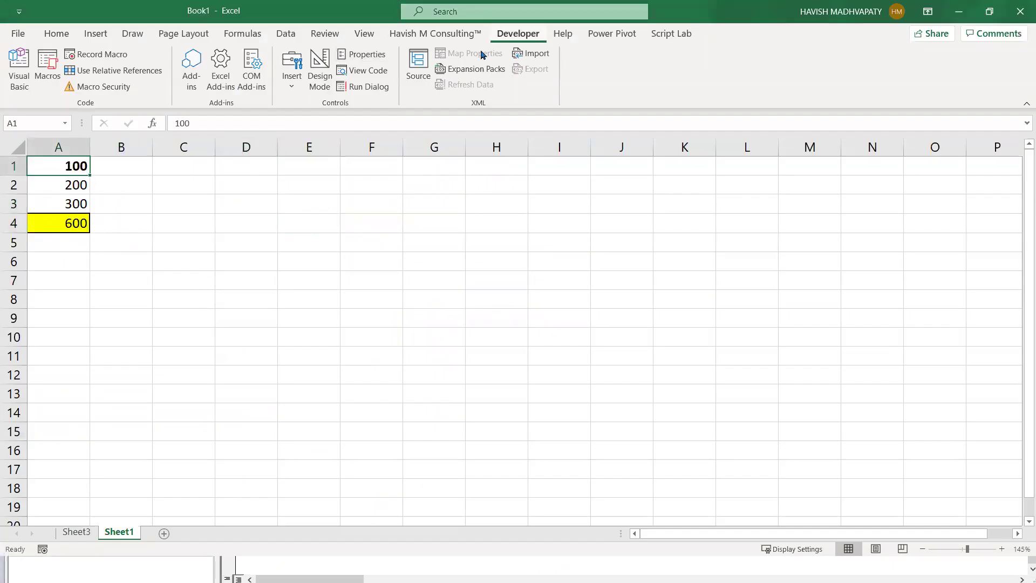
pyautogui.click(84, 57)
pyautogui.write('Test2')
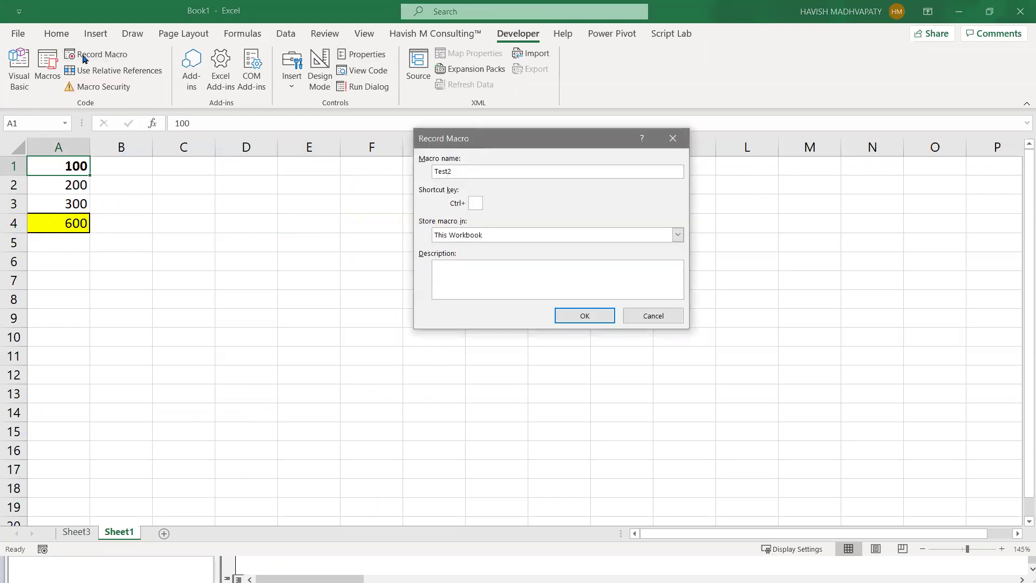
pyautogui.press('Return')
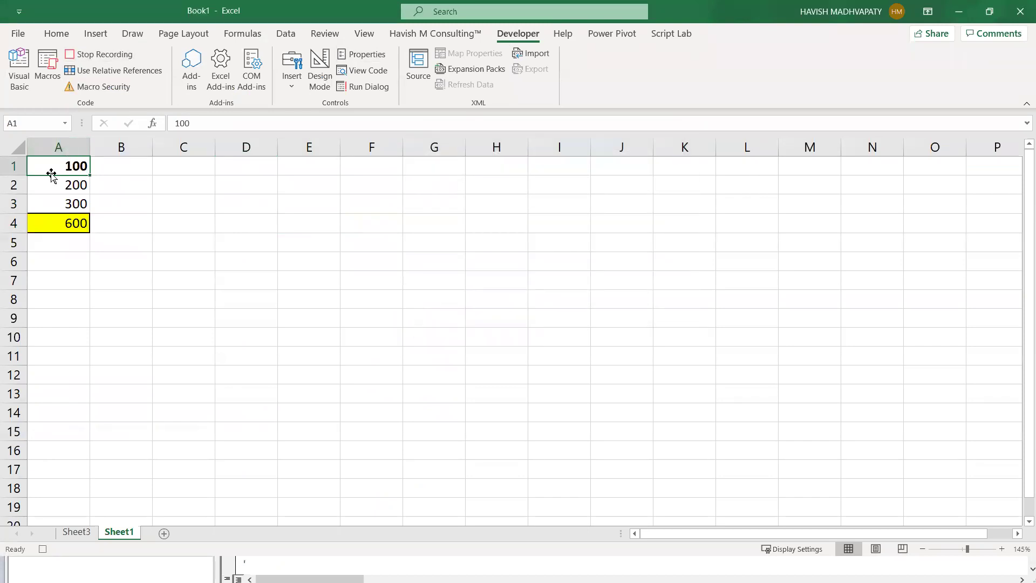
# - Copy A1 into a new workbook, paste a link to it in A2, and stop recording
pyautogui.hotkey('ctrl', 'c')
pyautogui.hotkey('ctrl', 'n')
pyautogui.hotkey('ctrl', 'v')
pyautogui.click(51, 173)
pyautogui.hotkey('ctrl', 'alt', 'v')
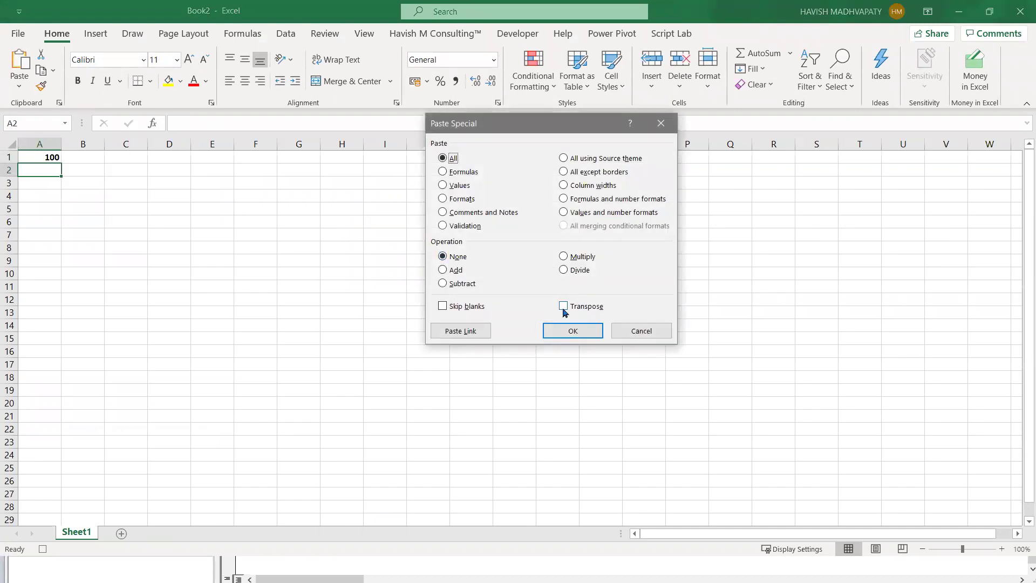
pyautogui.click(473, 333)
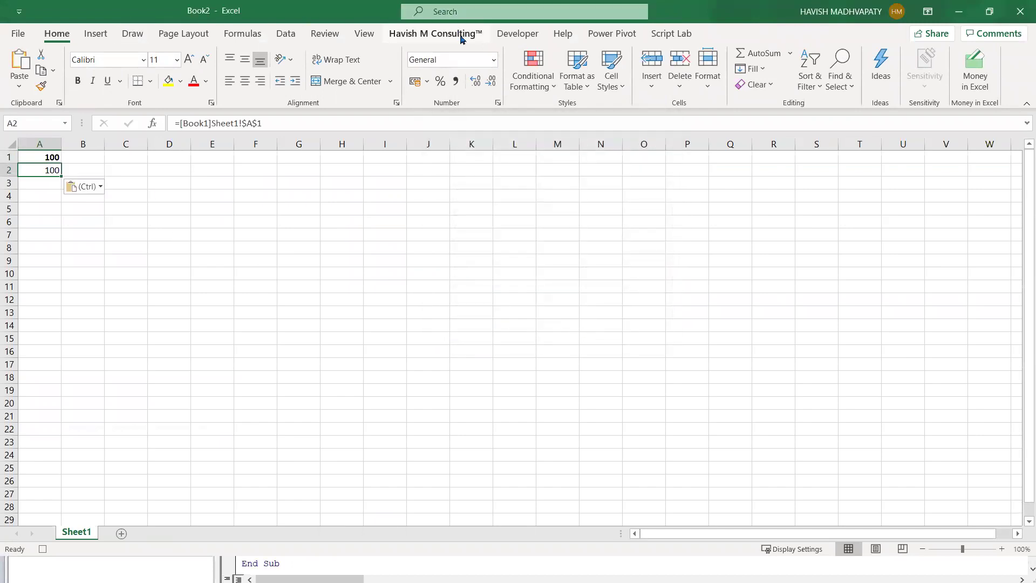
pyautogui.click(518, 33)
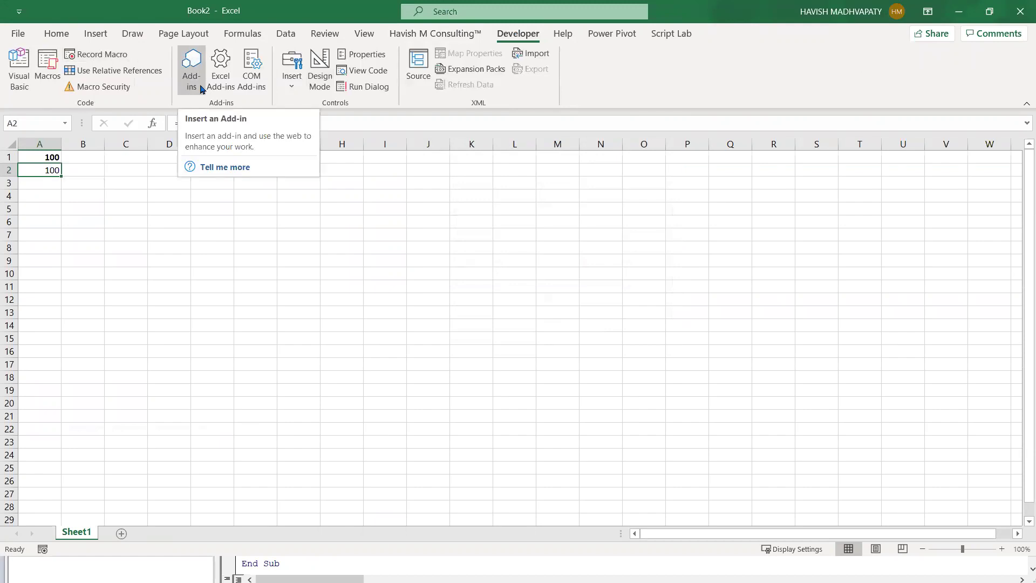
pyautogui.hotkey('alt', 'Tab')
pyautogui.hotkey('alt', 'Tab')
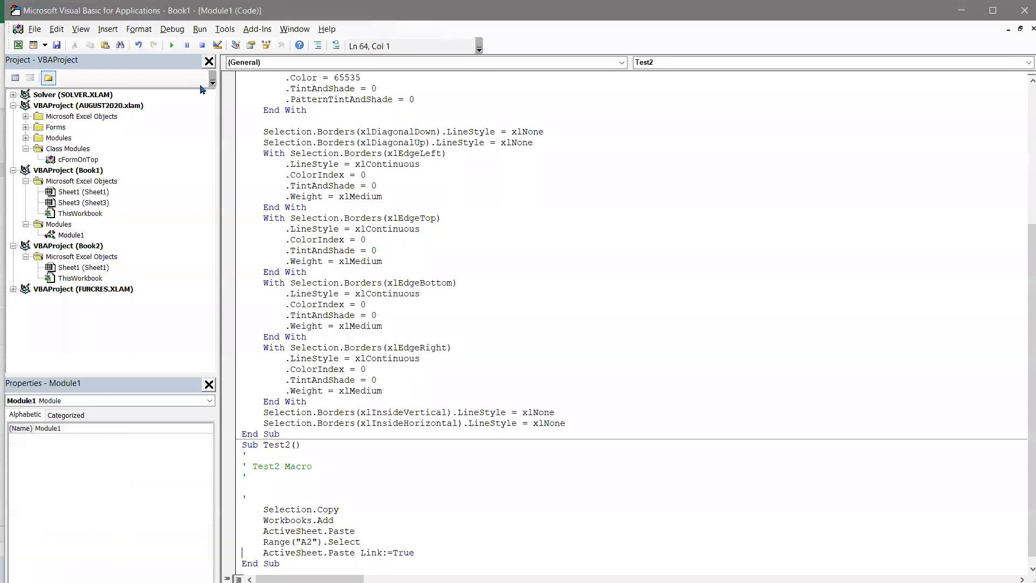
# - Cut the Test2 macro and paste it at the top of Module1, above Sub Test()
pyautogui.scroll(-1, 379, 497)
pyautogui.click(449, 540)
pyautogui.moveTo(324, 555); pyautogui.dragTo(218, 437)
pyautogui.hotkey('ctrl', 'Home')
pyautogui.press('Return')
pyautogui.write('\\')
pyautogui.press('Return')
pyautogui.press('Return')
pyautogui.press('BackSpace')
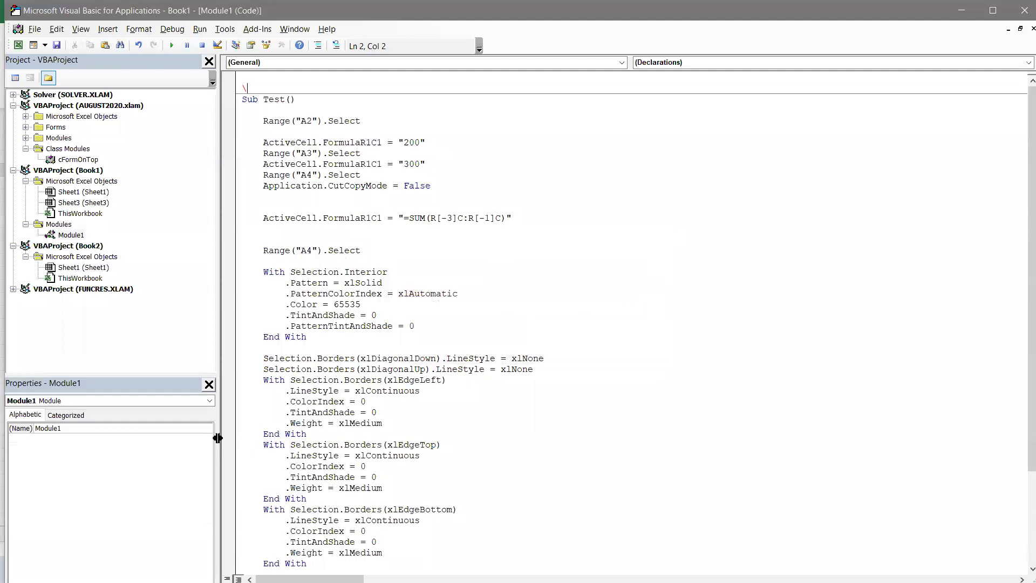
pyautogui.hotkey('ctrl', 'v')
pyautogui.press('Return')
pyautogui.press('Return')
pyautogui.press('Return')
pyautogui.press('Return')
pyautogui.press('Return')
# - Delete Test2's comment lines and highlight its Selection.Copy, Workbooks.Add and ActiveSheet.Paste statements
pyautogui.moveTo(273, 144); pyautogui.dragTo(233, 99)
pyautogui.press('Delete')
pyautogui.click(384, 111)
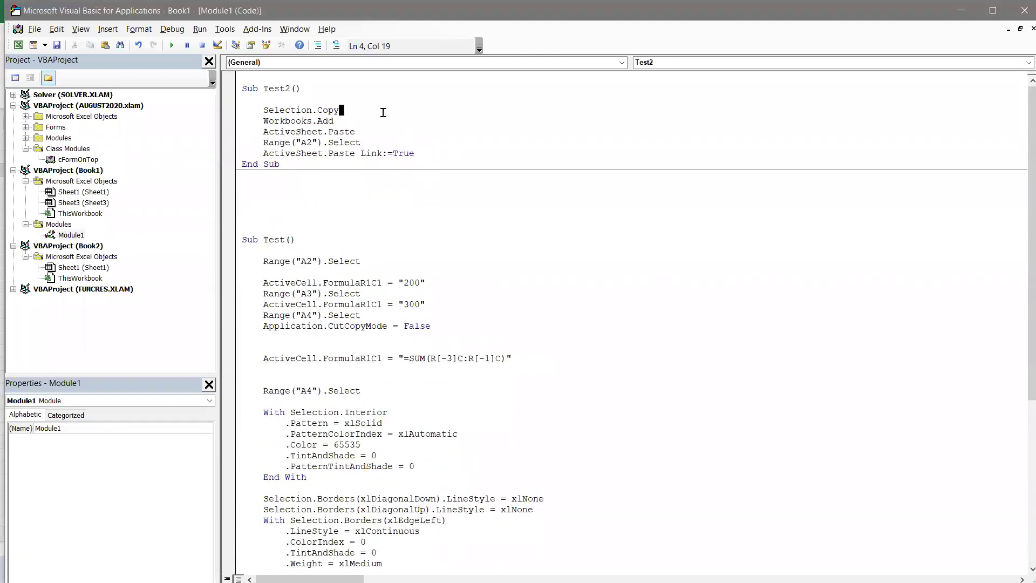
pyautogui.hotkey('shift', 'Home')
pyautogui.press('Down')
pyautogui.hotkey('shift', 'End')
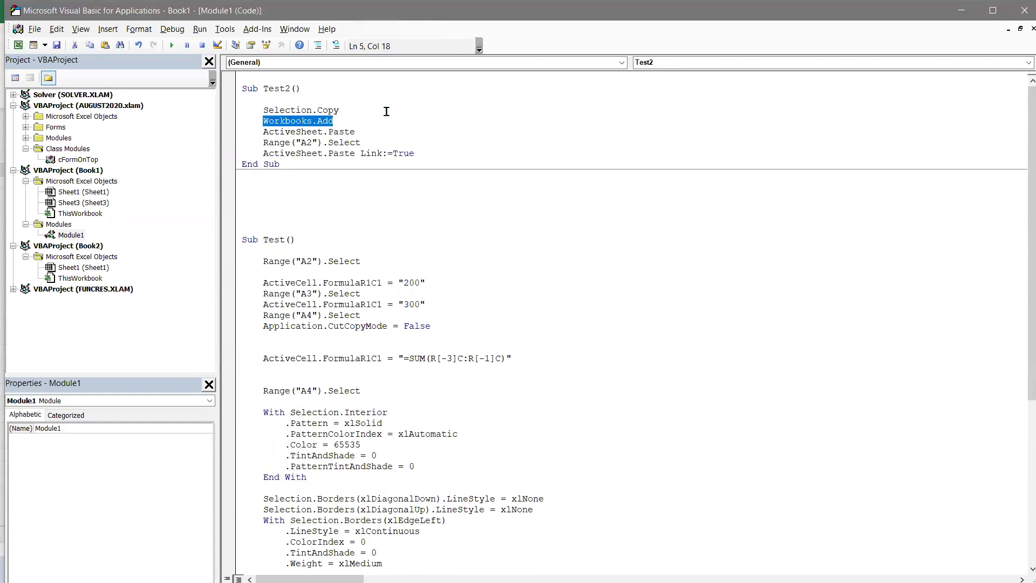
pyautogui.press('Down')
pyautogui.press('Home')
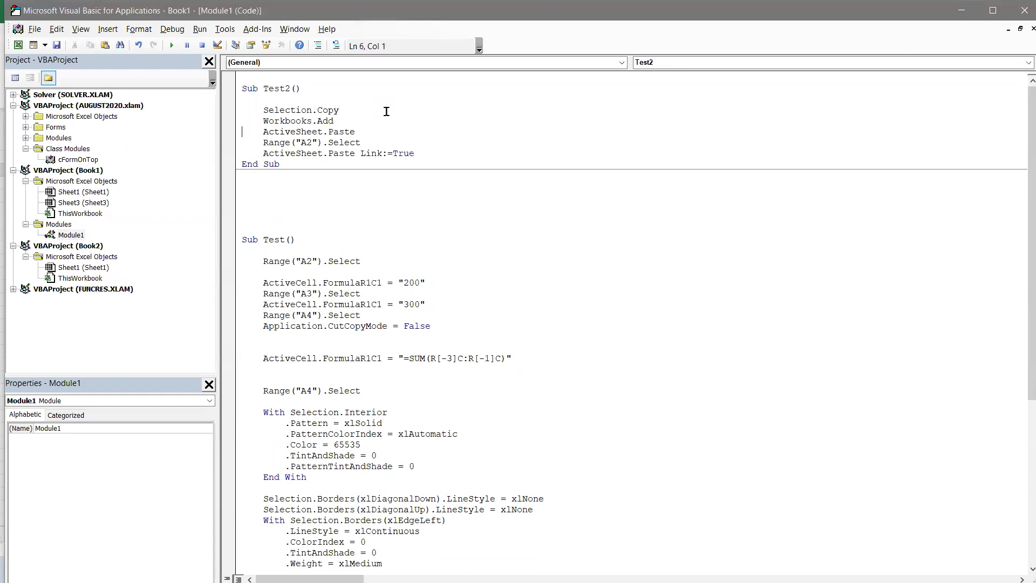
pyautogui.hotkey('shift', 'End')
# - Highlight the A2 selection and ActiveSheet.Paste Link:=True lines, then return to Excel
pyautogui.press('Down')
pyautogui.press('End')
pyautogui.hotkey('shift', 'Home')
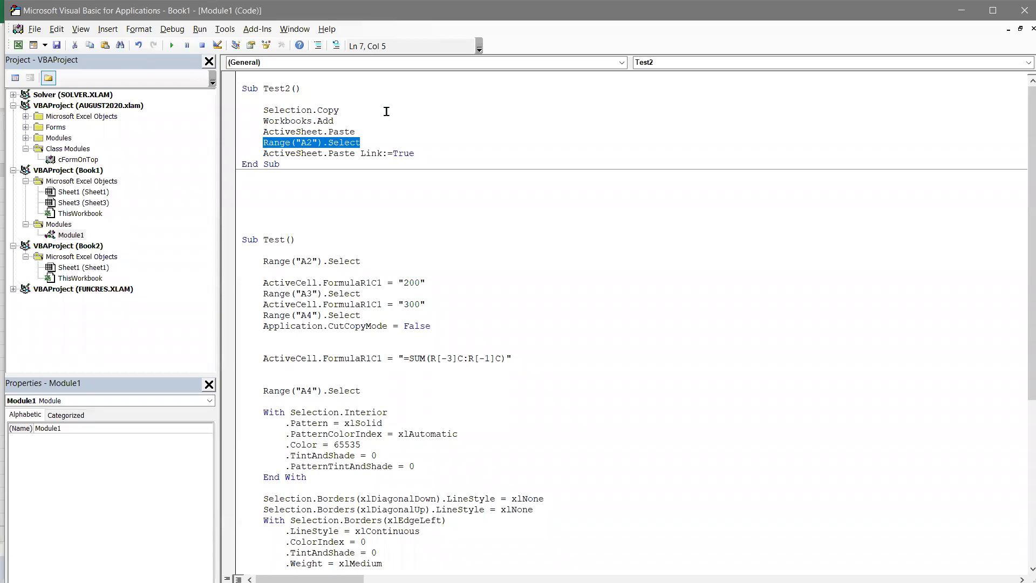
pyautogui.press('Home')
pyautogui.press('Down')
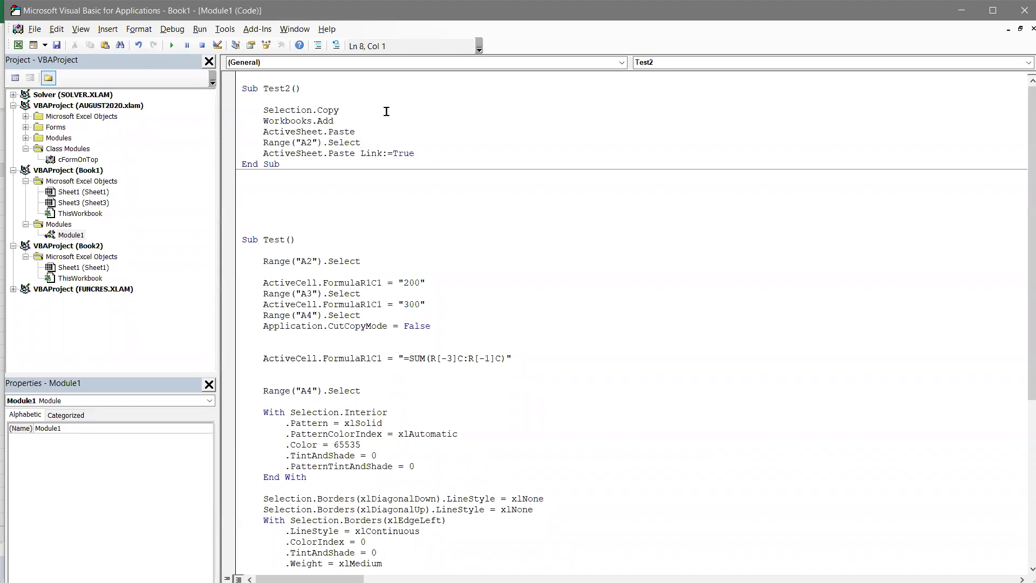
pyautogui.hotkey('shift', 'End')
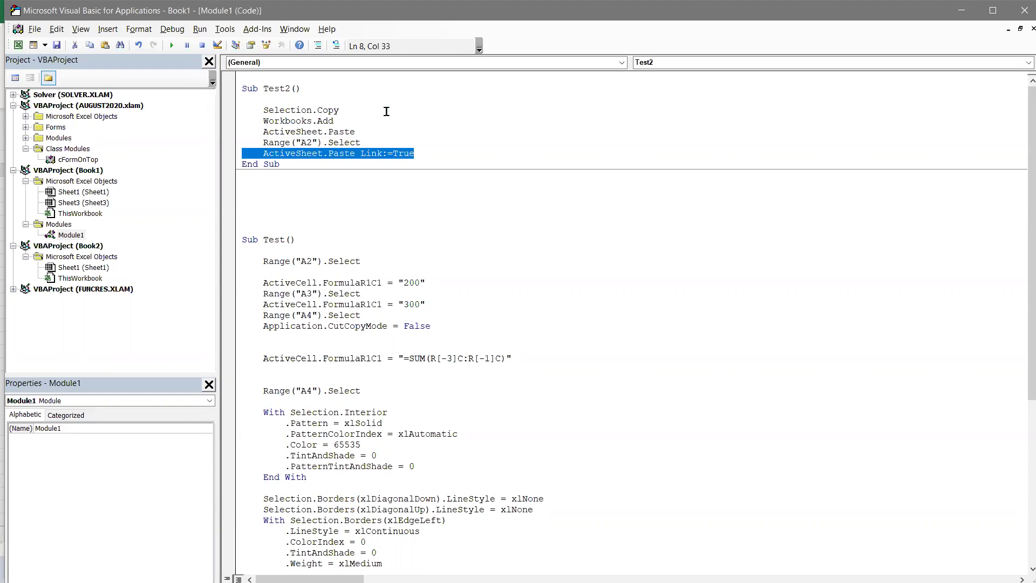
pyautogui.hotkey('alt', 'Tab')
pyautogui.hotkey('alt', 'Tab')
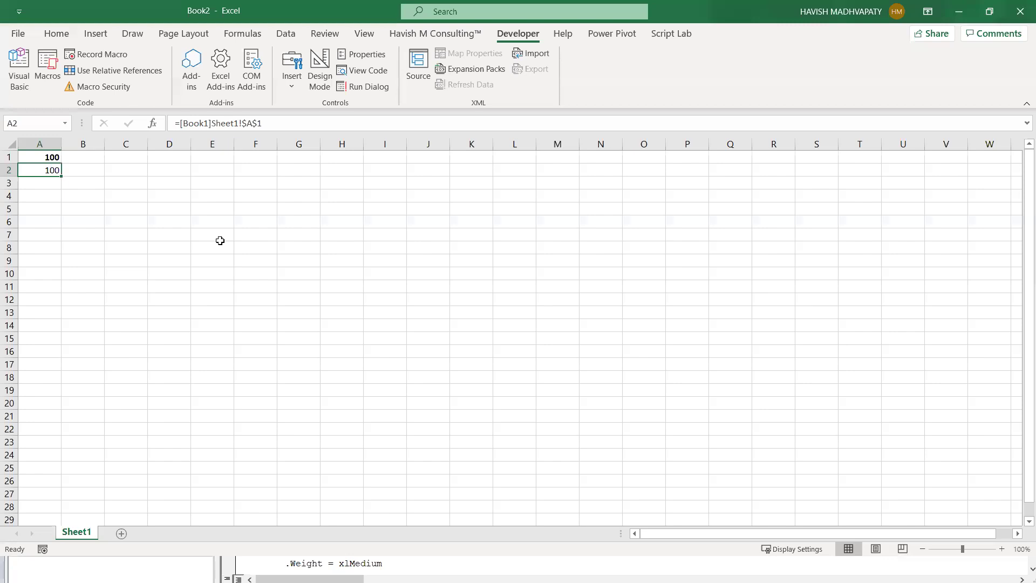
# - Close the Book2 workbook without saving its changes
pyautogui.hotkey('alt', 'F4')
pyautogui.press('n')
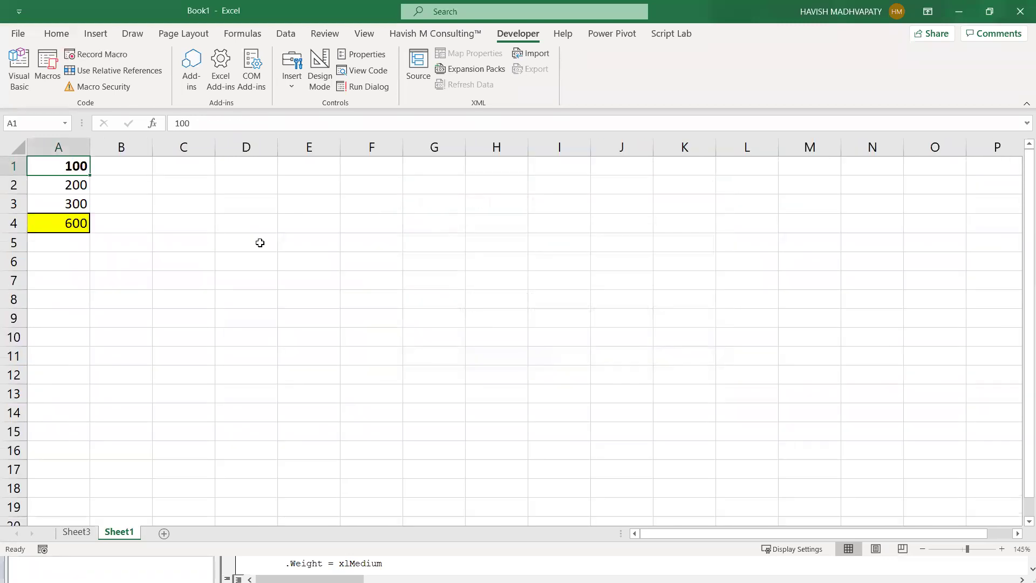
# - Start recording a new macro and paste A1's 100 into a new workbook
pyautogui.click(119, 54)
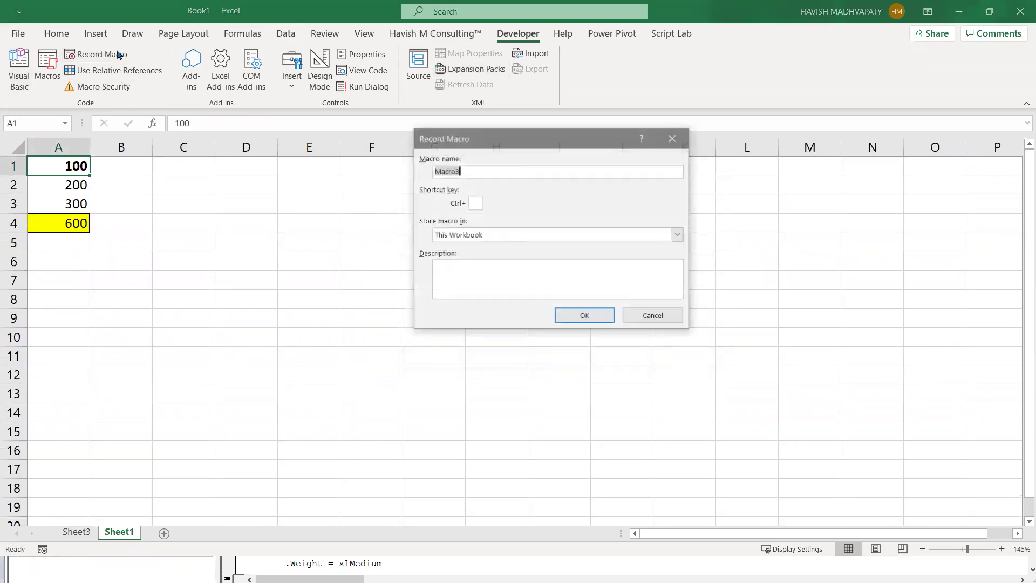
pyautogui.write('Test3')
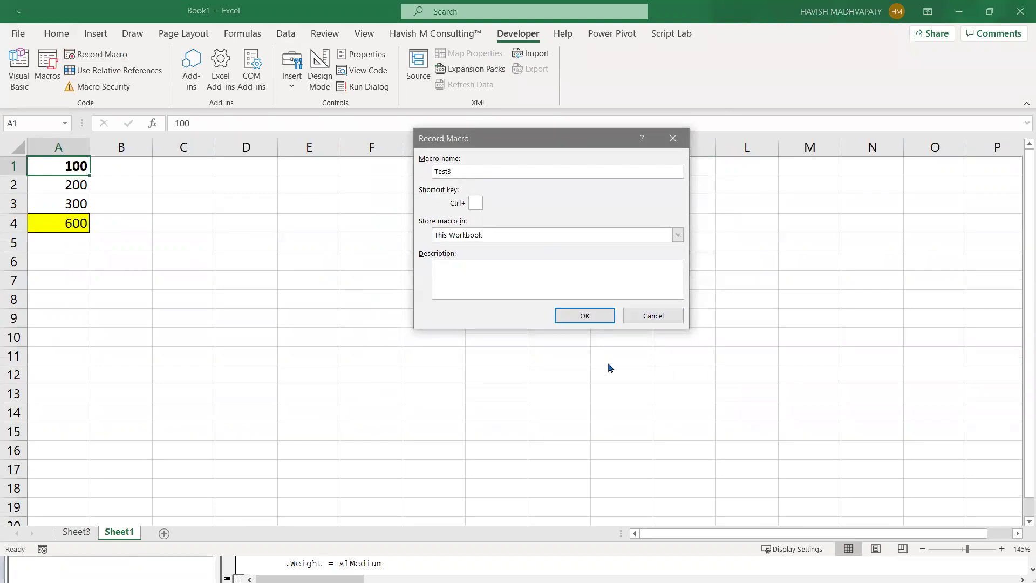
pyautogui.click(611, 316)
pyautogui.hotkey('ctrl', 'c')
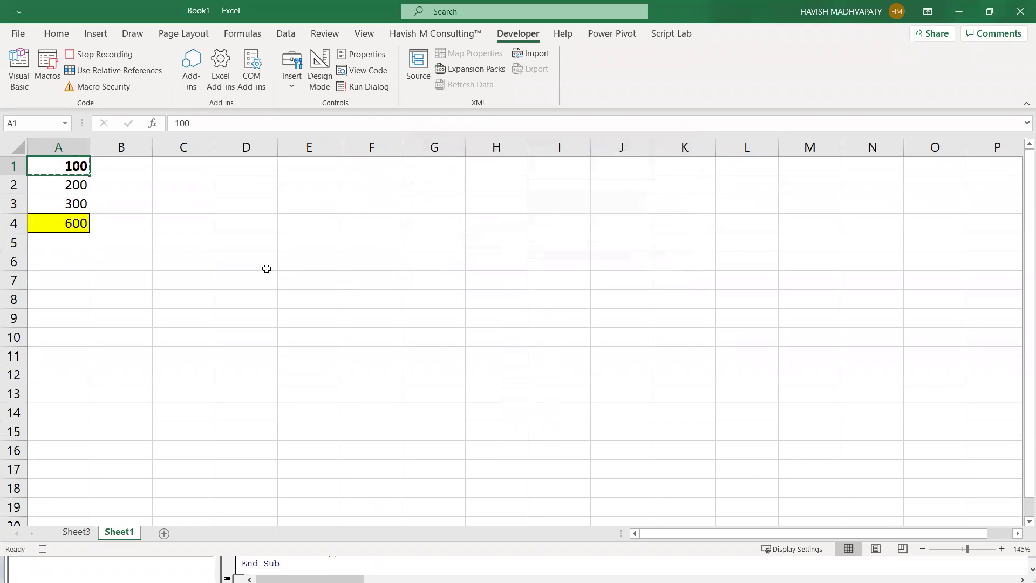
pyautogui.hotkey('ctrl', 'n')
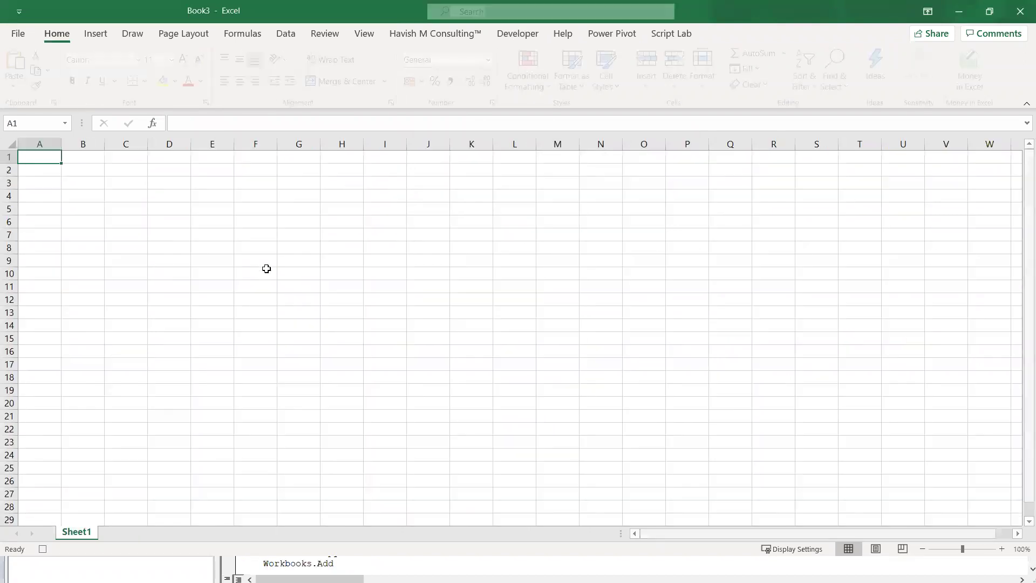
pyautogui.hotkey('ctrl', 'v')
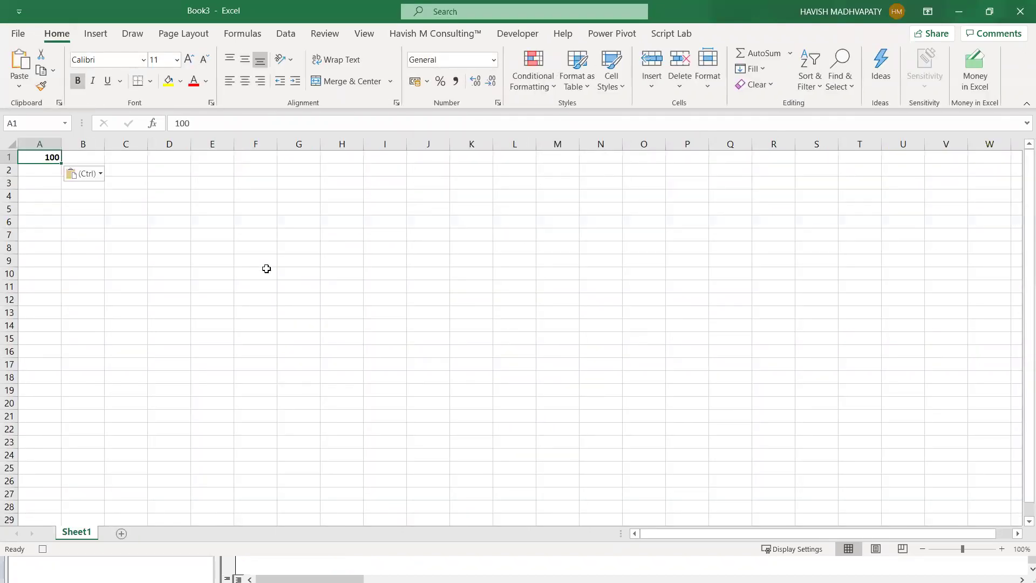
# - Create two more new workbooks, entering 200 and 300 in their A1 cells
pyautogui.hotkey('ctrl', 'n')
pyautogui.write('200')
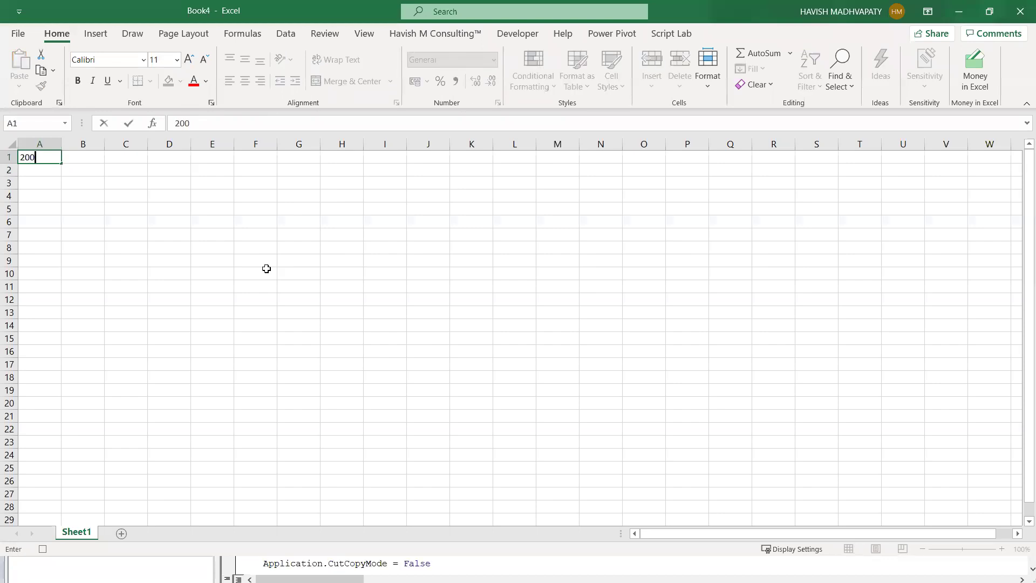
pyautogui.press('Return')
pyautogui.hotkey('ctrl', 'n')
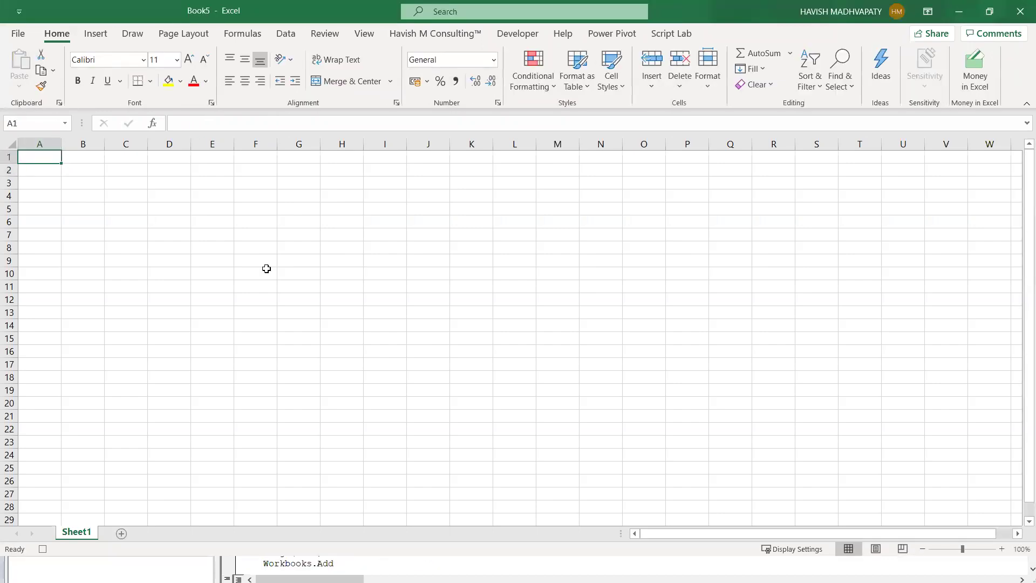
pyautogui.write('300')
pyautogui.press('Return')
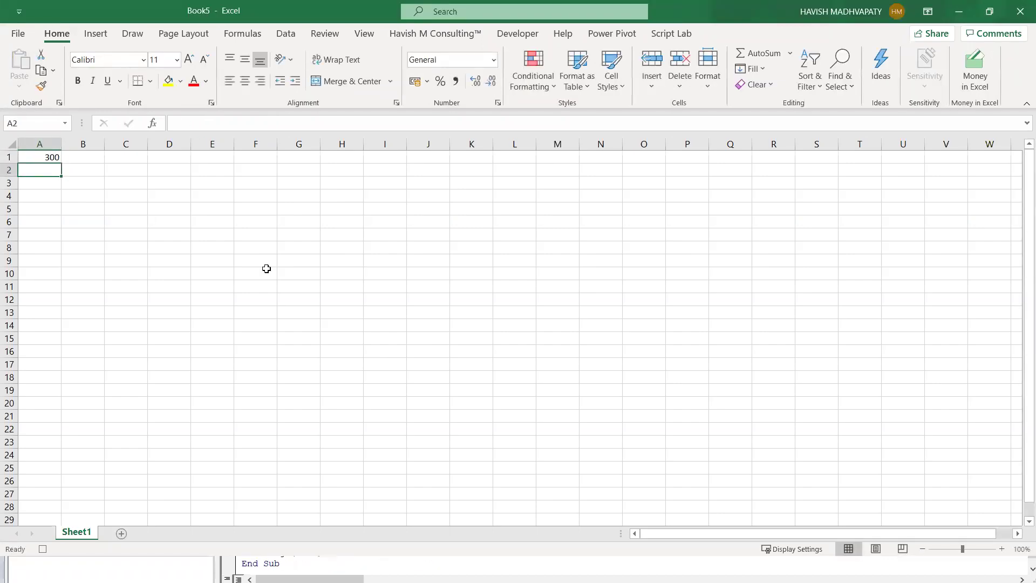
# - Return to Book3, enter 200 in A2, and bring up the VBA editor
pyautogui.hotkey('alt', 'Tab')
pyautogui.hotkey('alt', 'Tab')
pyautogui.press('Down')
pyautogui.write('200')
pyautogui.press('Return')
pyautogui.press('Down')
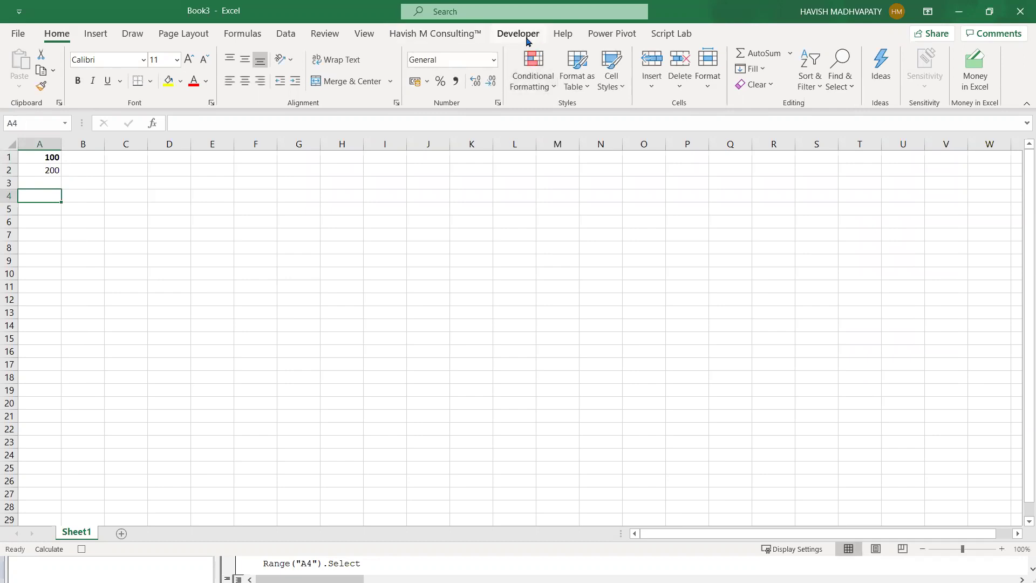
pyautogui.click(519, 35)
pyautogui.hotkey('alt', 'Tab')
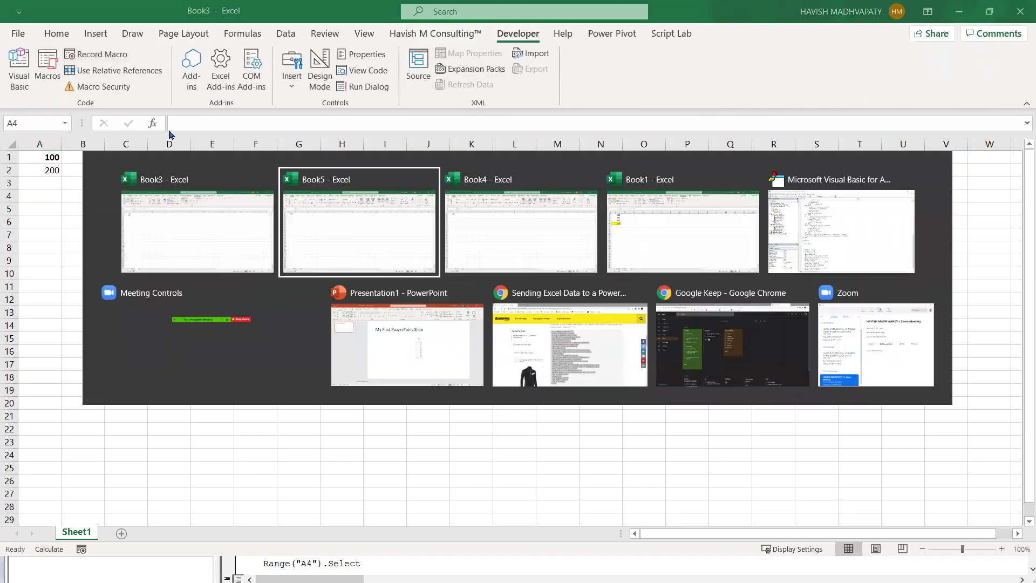
pyautogui.press('Tab')
pyautogui.press('Tab')
pyautogui.press('Tab')
pyautogui.scroll(-1, 426, 334)
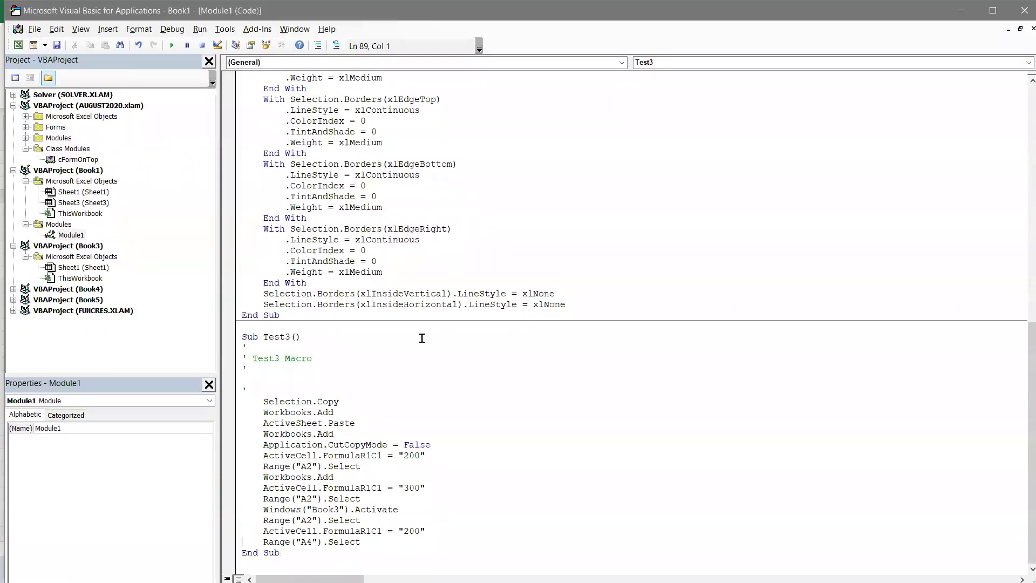
# - Cut Test3 and paste it at Module1's top, then highlight its Workbooks.Add and Book3 activation lines
pyautogui.moveTo(300, 561); pyautogui.dragTo(199, 336)
pyautogui.hotkey('ctrl', 'x')
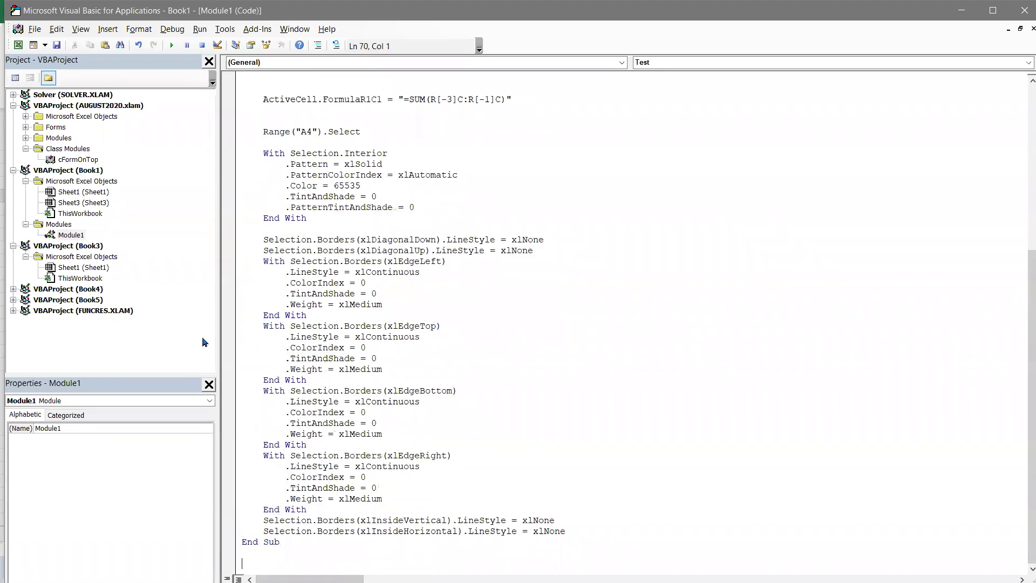
pyautogui.hotkey('ctrl', 'Home')
pyautogui.press('Return')
pyautogui.press('Return')
pyautogui.press('Return')
pyautogui.press('Return')
pyautogui.press('Return')
pyautogui.press('Return')
pyautogui.press('Return')
pyautogui.press('Return')
pyautogui.press('Return')
pyautogui.press('Return')
pyautogui.press('Return')
pyautogui.press('Return')
pyautogui.hotkey('ctrl', 'Home')
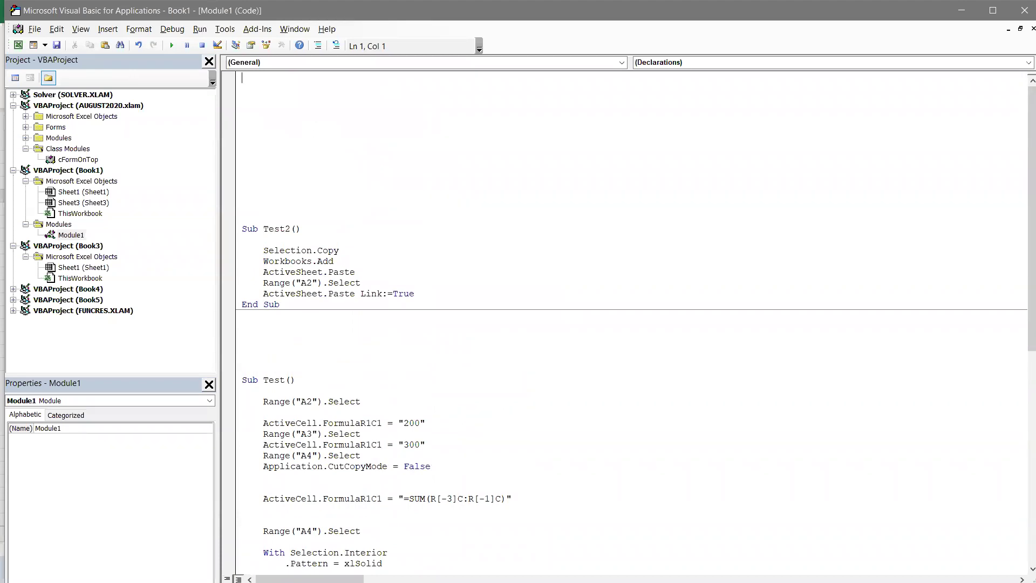
pyautogui.hotkey('ctrl', 'v')
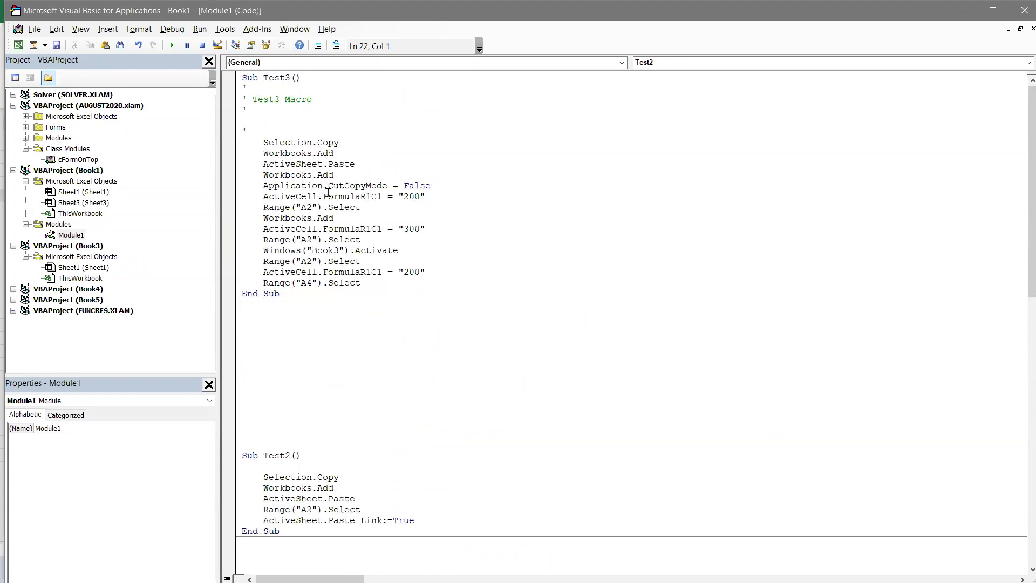
pyautogui.moveTo(278, 153); pyautogui.dragTo(344, 207)
pyautogui.moveTo(290, 250); pyautogui.dragTo(419, 246)
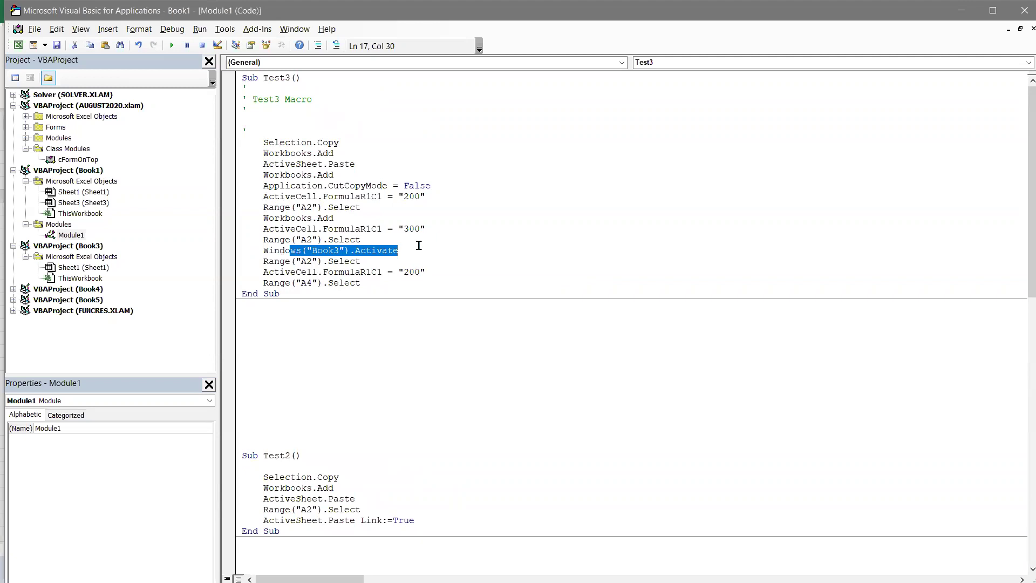
# - Close Book3 and Book4 without saving
pyautogui.hotkey('alt', 'Tab')
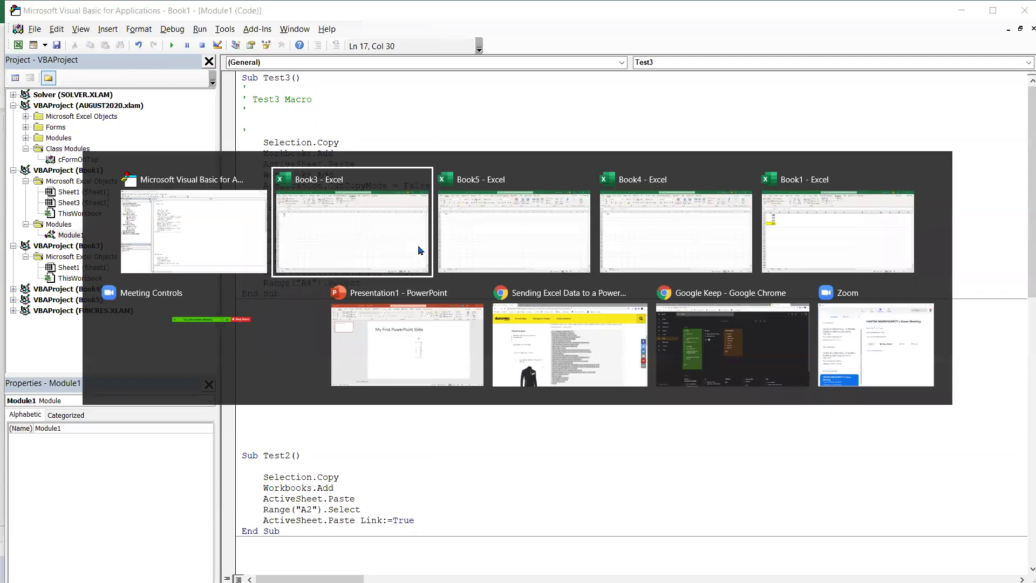
pyautogui.hotkey('ctrl', 'w')
pyautogui.press('n')
pyautogui.hotkey('alt', 'Tab')
pyautogui.hotkey('ctrl', 'w')
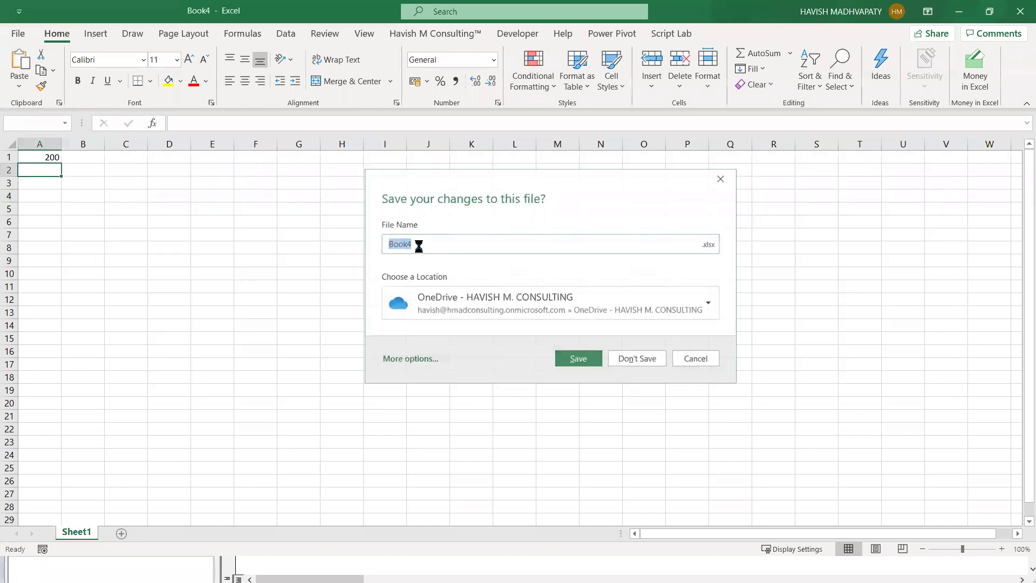
pyautogui.press('n')
# - Close Book5 without saving, return to Book1, then open and close a blank Book6
pyautogui.hotkey('alt', 'Tab')
pyautogui.hotkey('alt', 'shift', 'Tab')
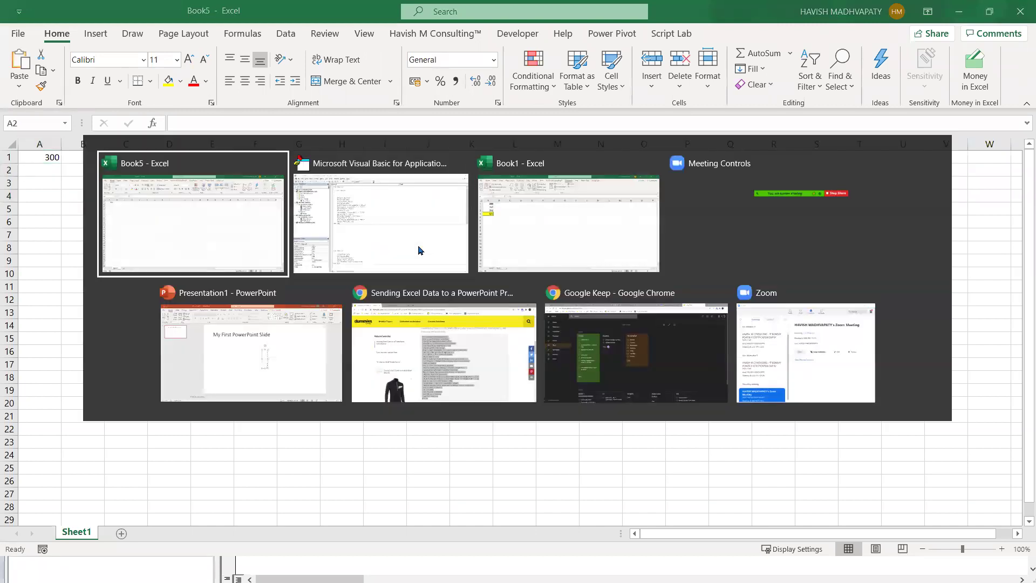
pyautogui.hotkey('ctrl', 'w')
pyautogui.press('n')
pyautogui.hotkey('alt', 'Tab')
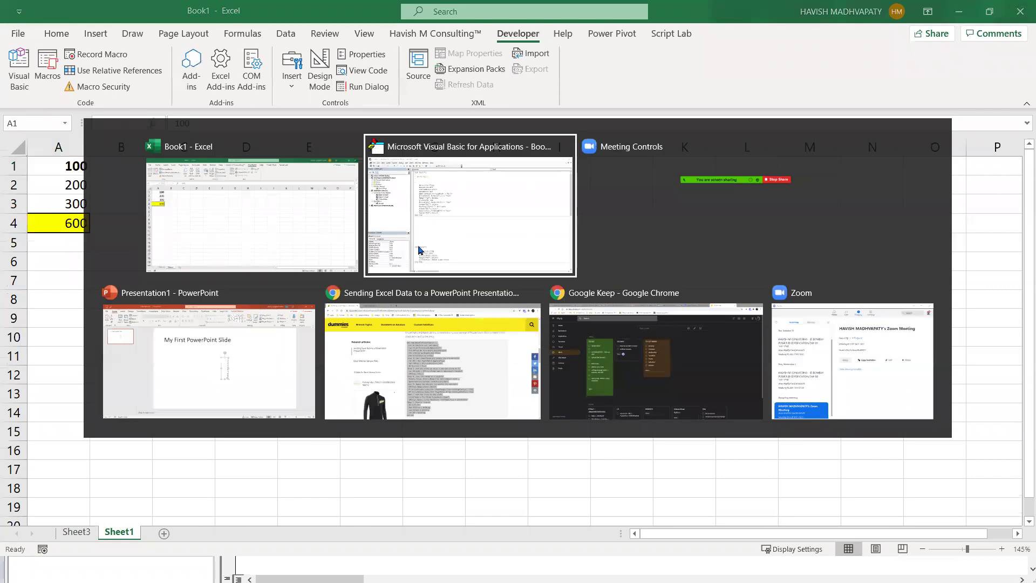
pyautogui.hotkey('alt', 'shift', 'Tab')
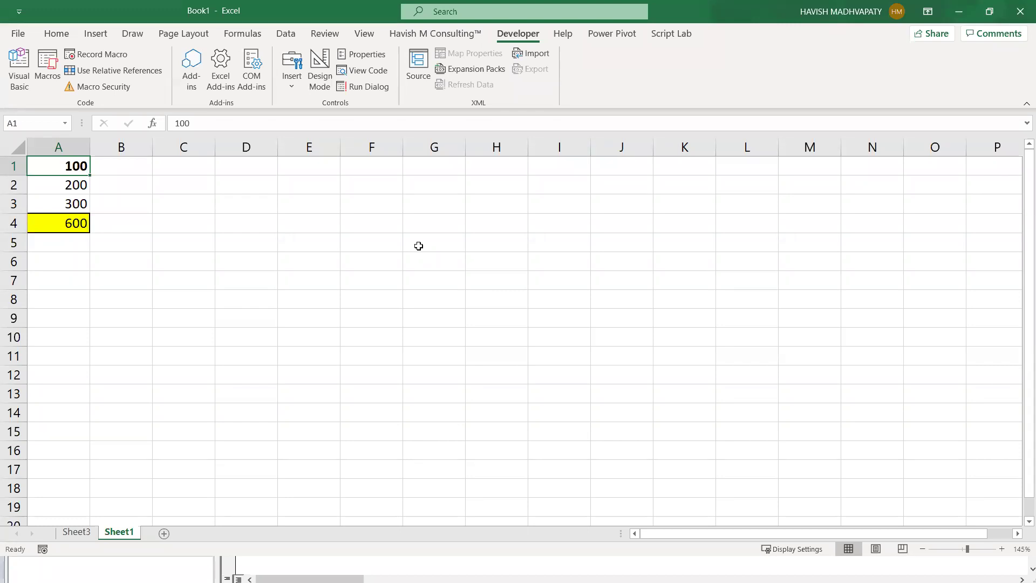
pyautogui.hotkey('ctrl', 'n')
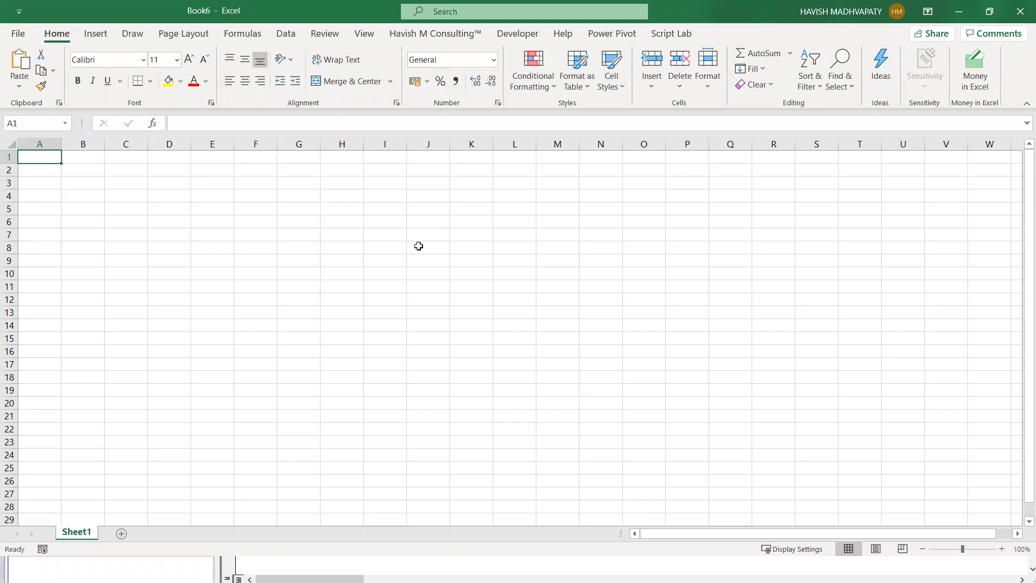
pyautogui.click(1020, 11)
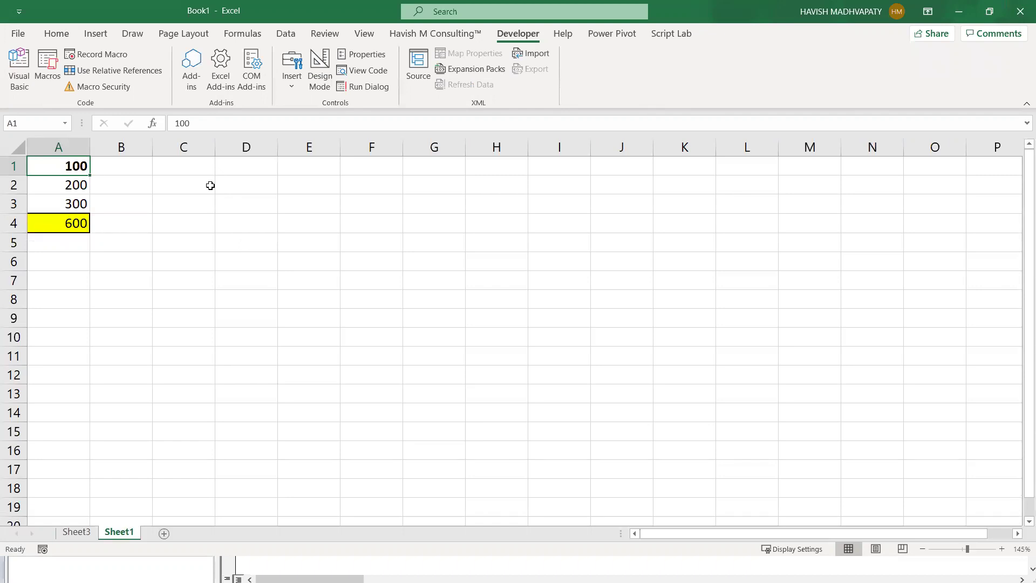
# - Start recording a new macro and copy the 600 total in A4
pyautogui.click(74, 55)
pyautogui.write('Bold')
pyautogui.press('Return')
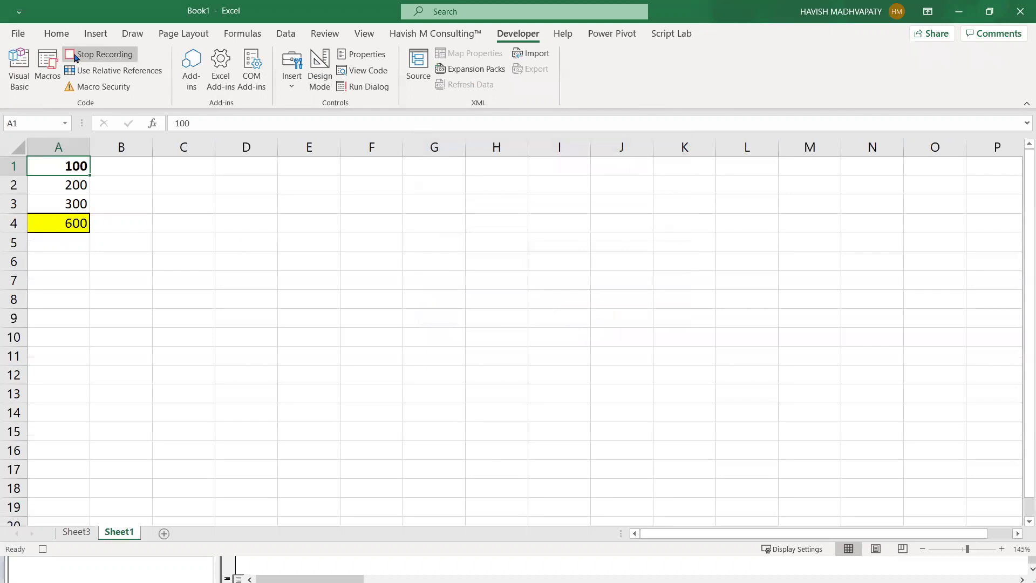
pyautogui.press('Down')
pyautogui.press('Down')
pyautogui.press('Down')
pyautogui.hotkey('ctrl', 'c')
# - Paste 600 as the PowerPoint slide title, then stop recording in Excel
pyautogui.hotkey('alt', 'Tab')
pyautogui.hotkey('alt', 'Tab')
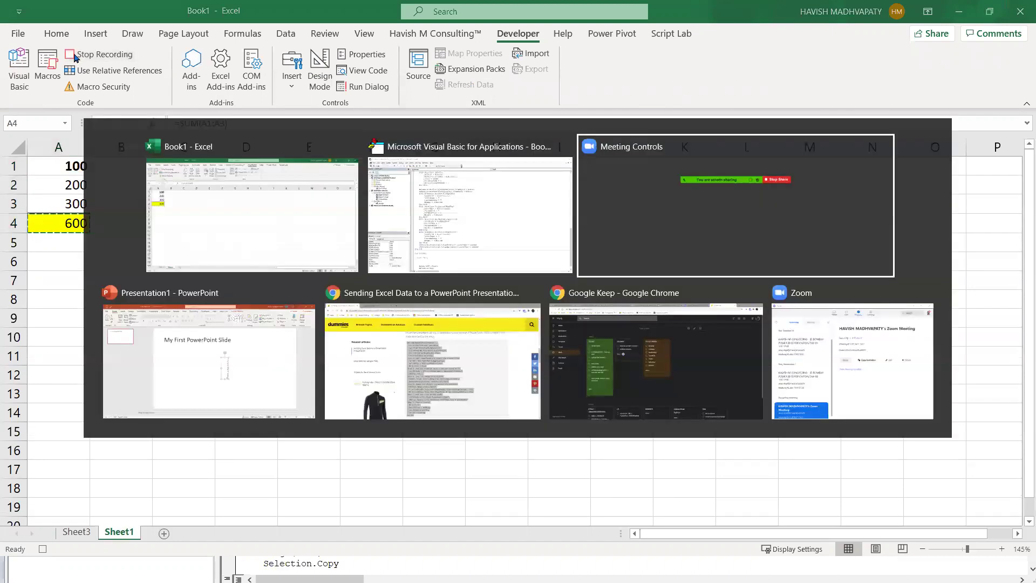
pyautogui.hotkey('alt', 'Tab')
pyautogui.click(352, 183)
pyautogui.hotkey('ctrl', 'a')
pyautogui.hotkey('ctrl', 'v')
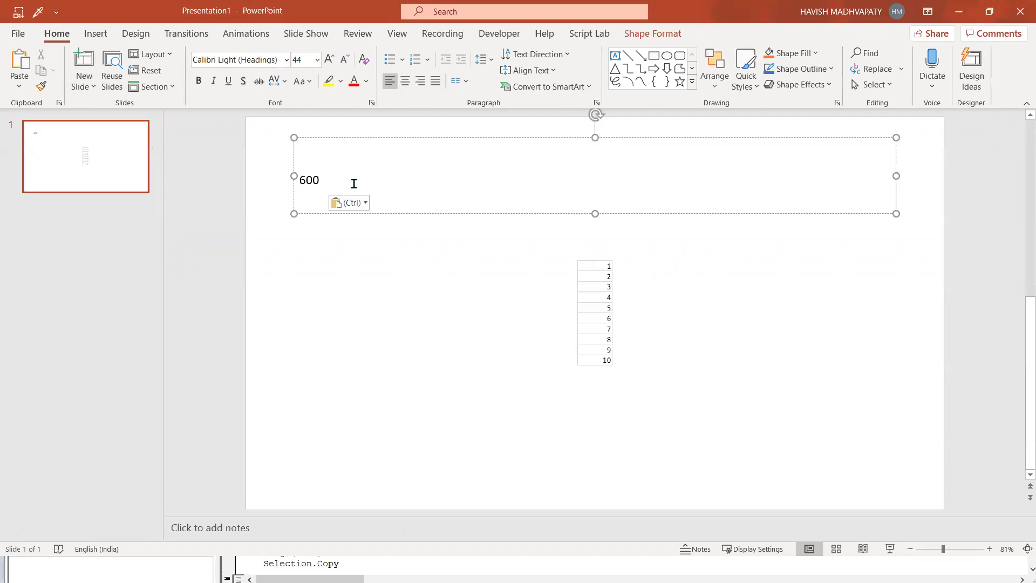
pyautogui.hotkey('alt', 'Tab')
pyautogui.click(105, 54)
pyautogui.hotkey('alt', 'Tab')
pyautogui.press('Tab')
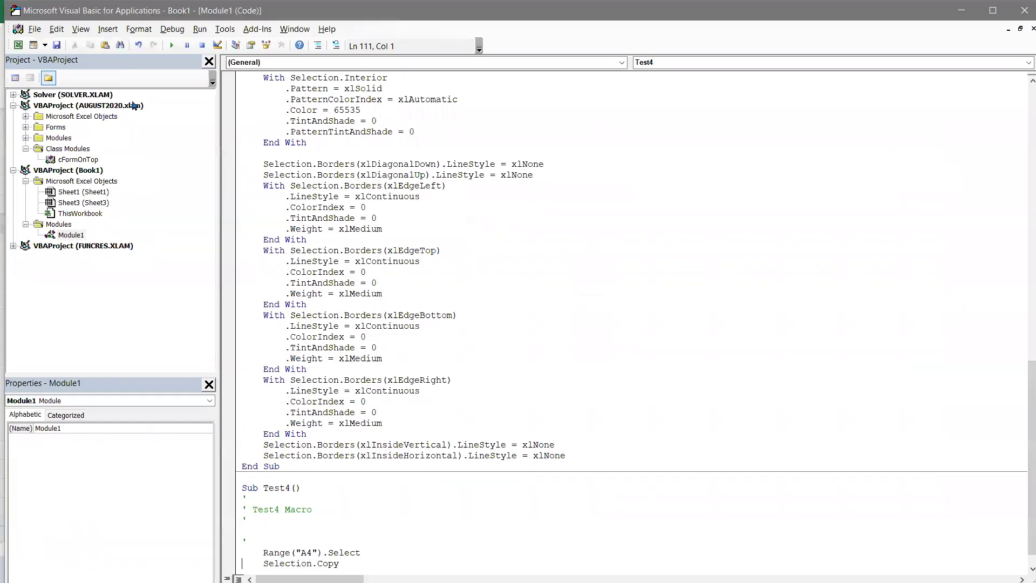
# - Highlight Test4's Range("A4").Select and Selection.Copy lines, then show PowerPoint's Developer tab
pyautogui.scroll(-1, 302, 458)
pyautogui.moveTo(339, 542); pyautogui.dragTo(238, 527)
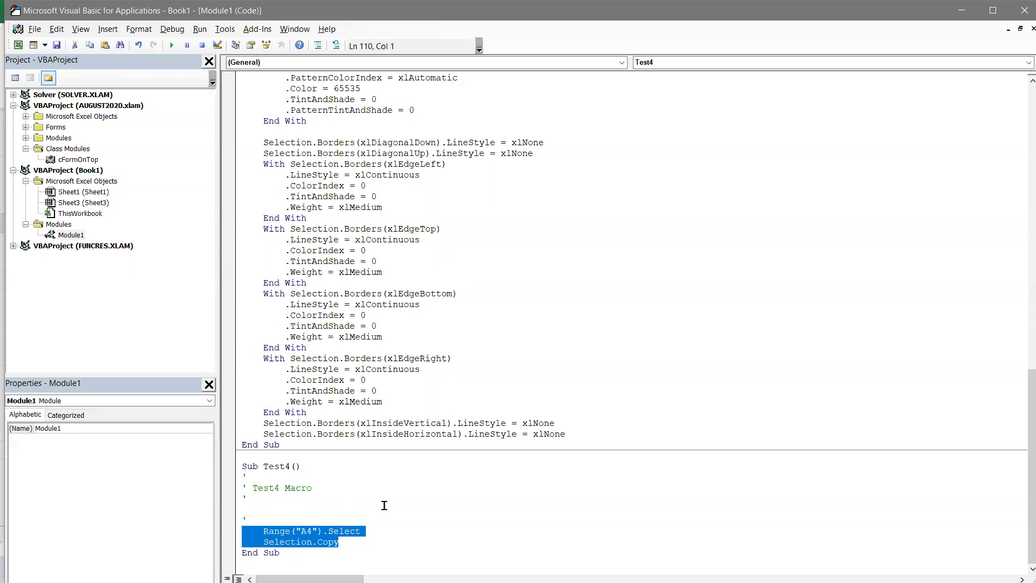
pyautogui.click(346, 521)
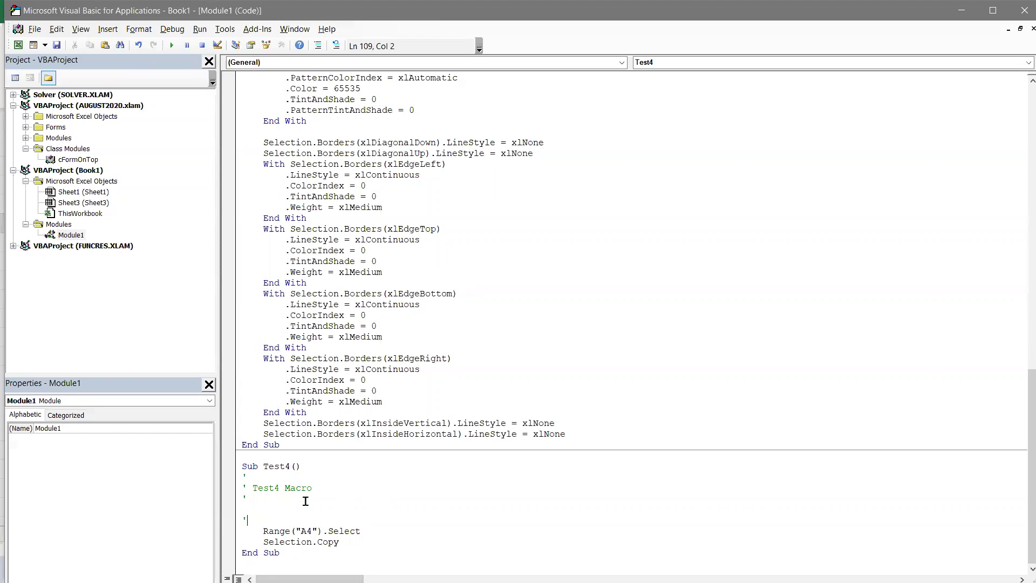
pyautogui.hotkey('alt', 'Tab')
pyautogui.press('Tab')
pyautogui.click(500, 36)
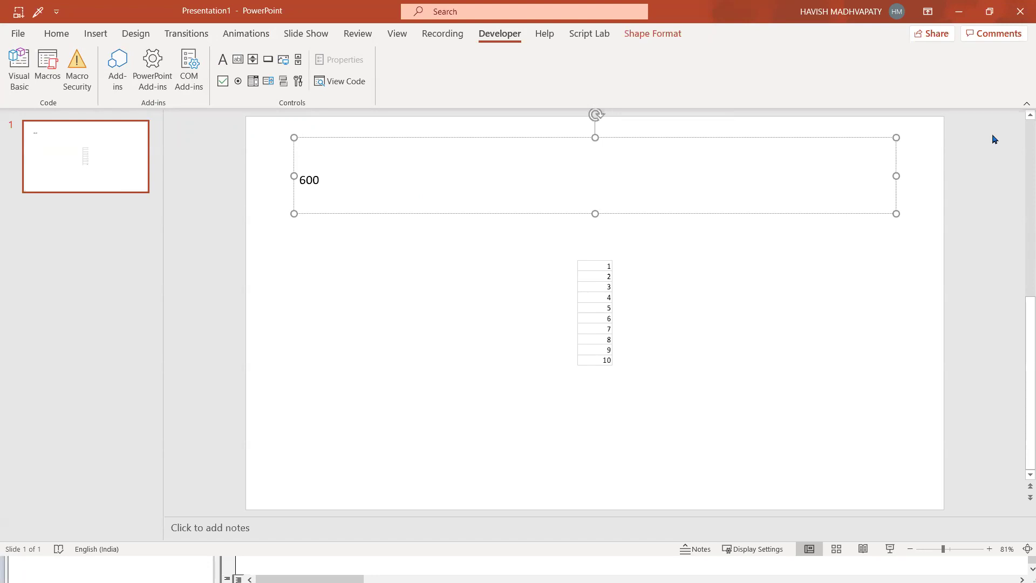
# - Close PowerPoint and choose Don't Save for the presentation
pyautogui.hotkey('alt', 'F4')
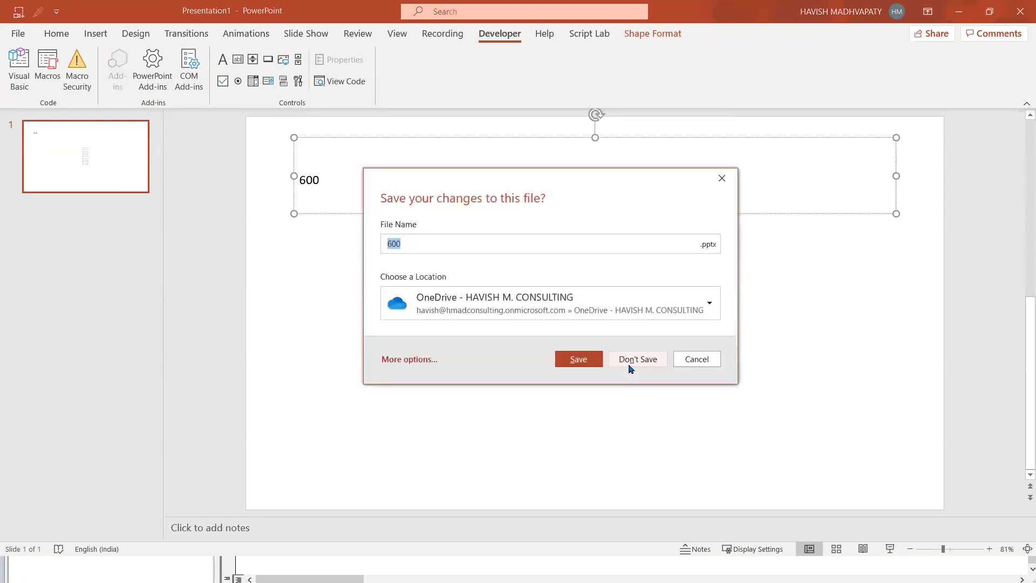
pyautogui.click(629, 361)
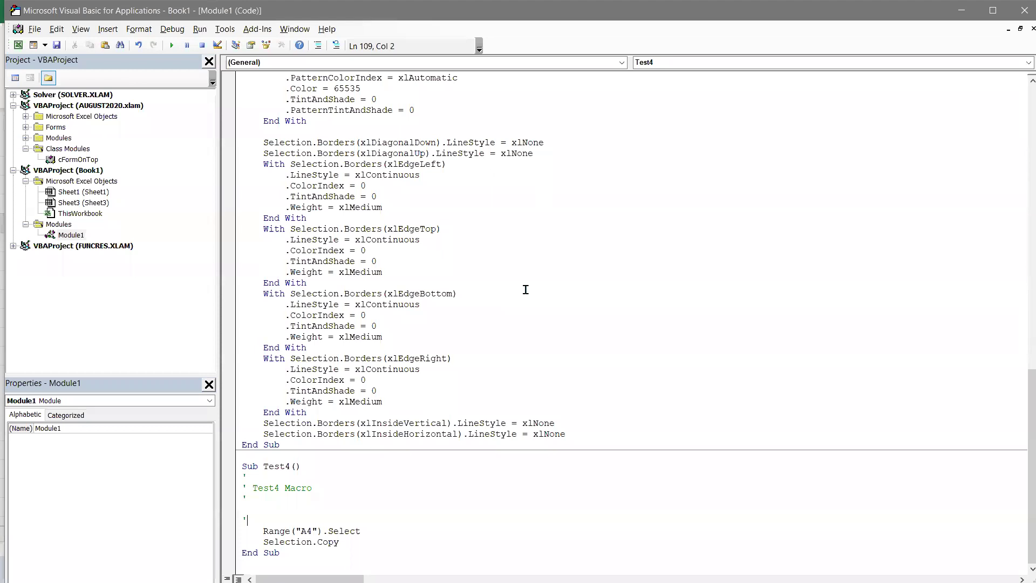
# - Switch to the Dummies 'Sending Excel Data to a PowerPoint Presentation' article and select its address bar
pyautogui.hotkey('alt', 'Tab')
pyautogui.hotkey('alt', 'Tab')
pyautogui.hotkey('alt', 'Tab')
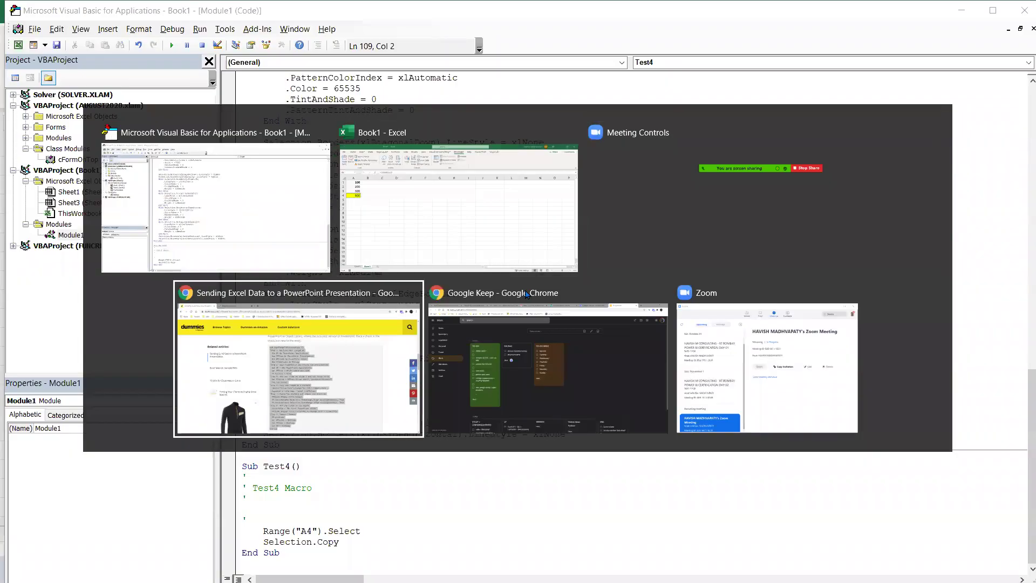
pyautogui.click(310, 36)
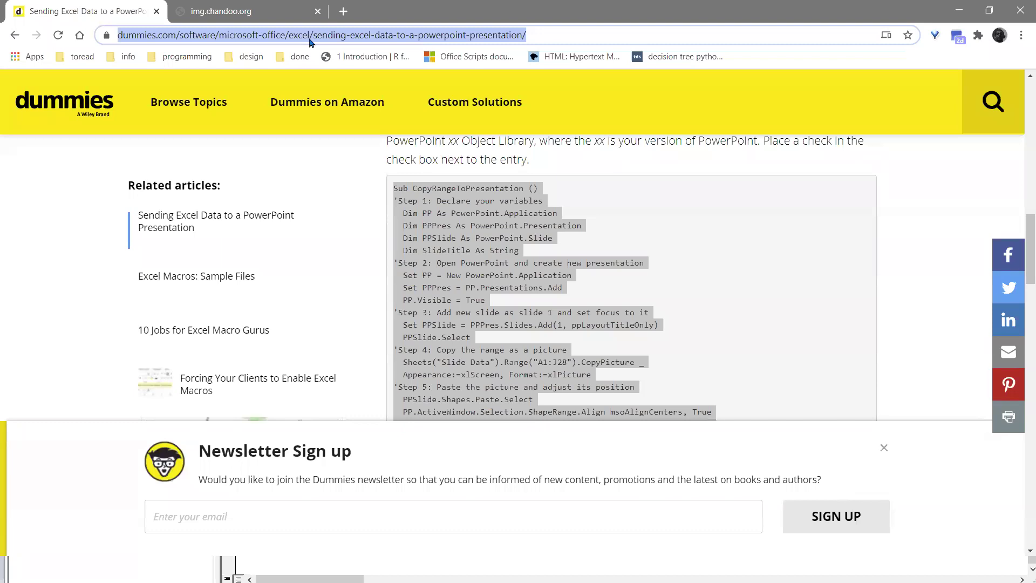
# - Search Google for 'python powerpoint' and open the python-pptx documentation result
pyautogui.write('pythjon')
pyautogui.press('BackSpace')
pyautogui.press('BackSpace')
pyautogui.press('BackSpace')
pyautogui.press('BackSpace')
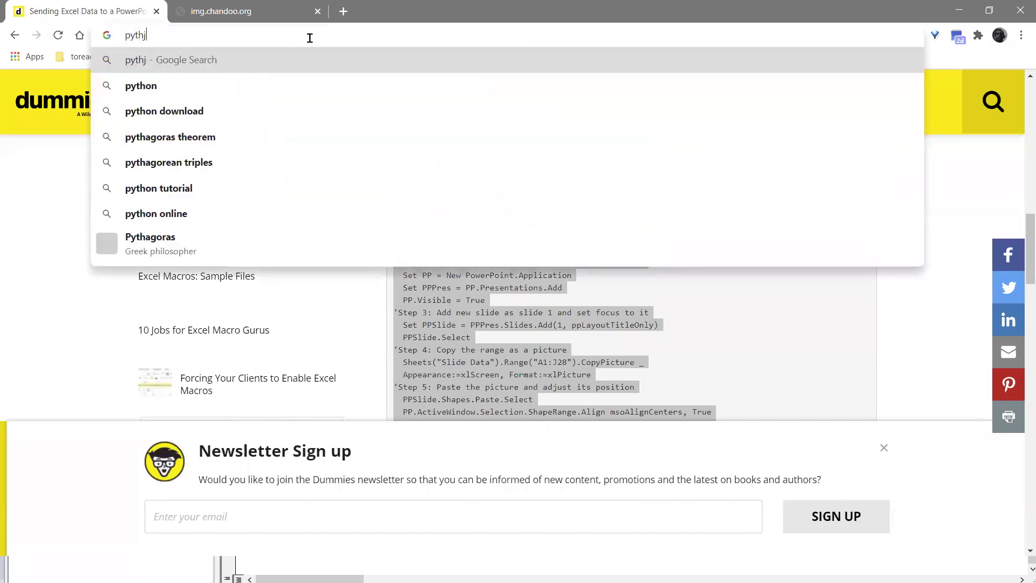
pyautogui.write('on powerpoint')
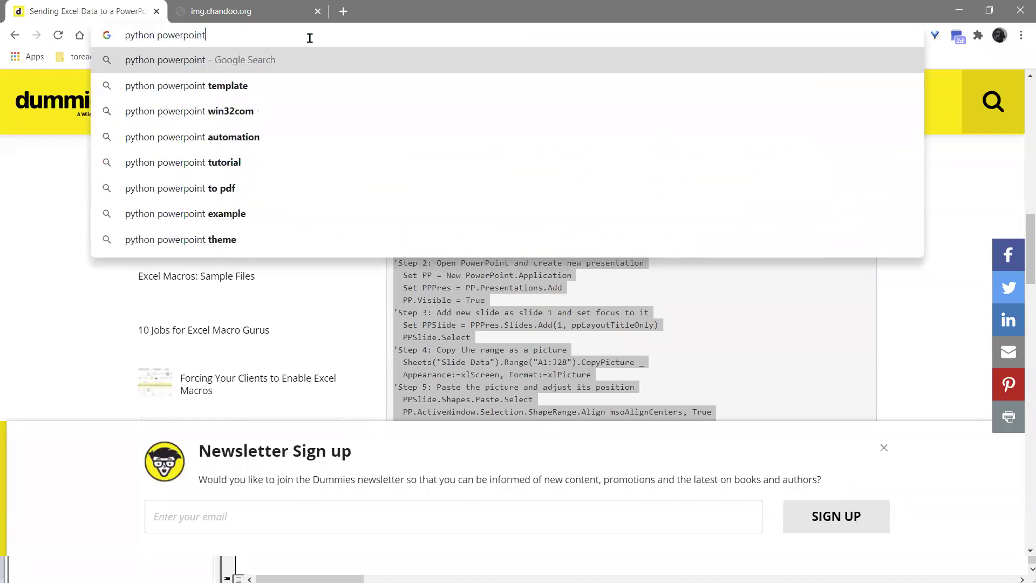
pyautogui.press('Return')
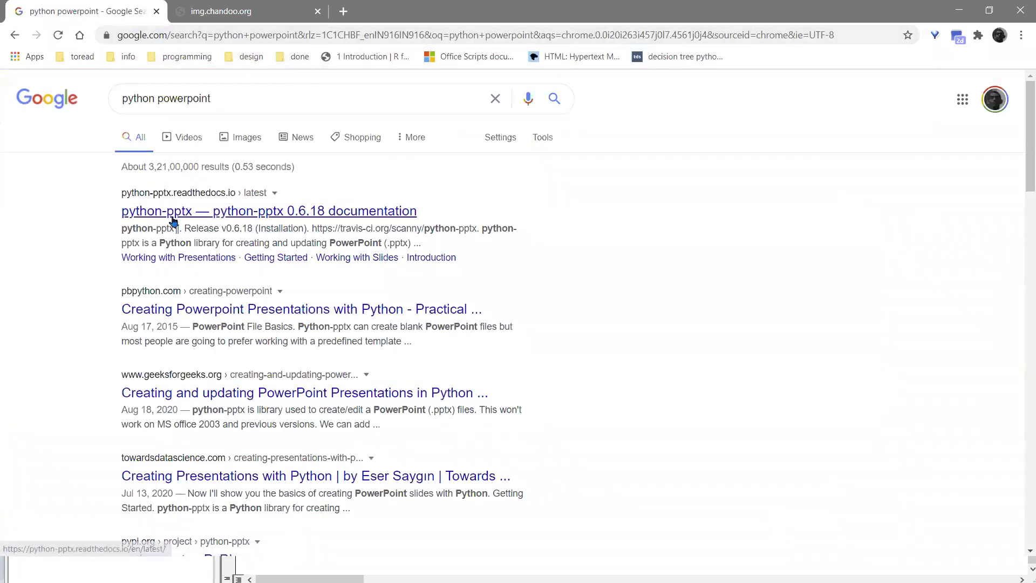
pyautogui.click(292, 206)
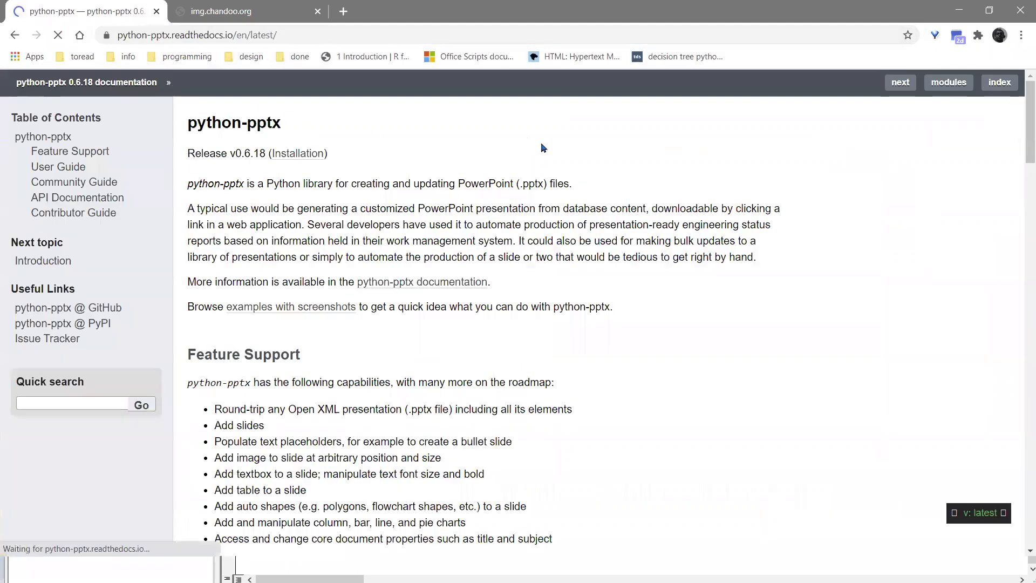
# - Load the openpyxl documentation site, then switch back to Excel's Book1
pyautogui.click(395, 33)
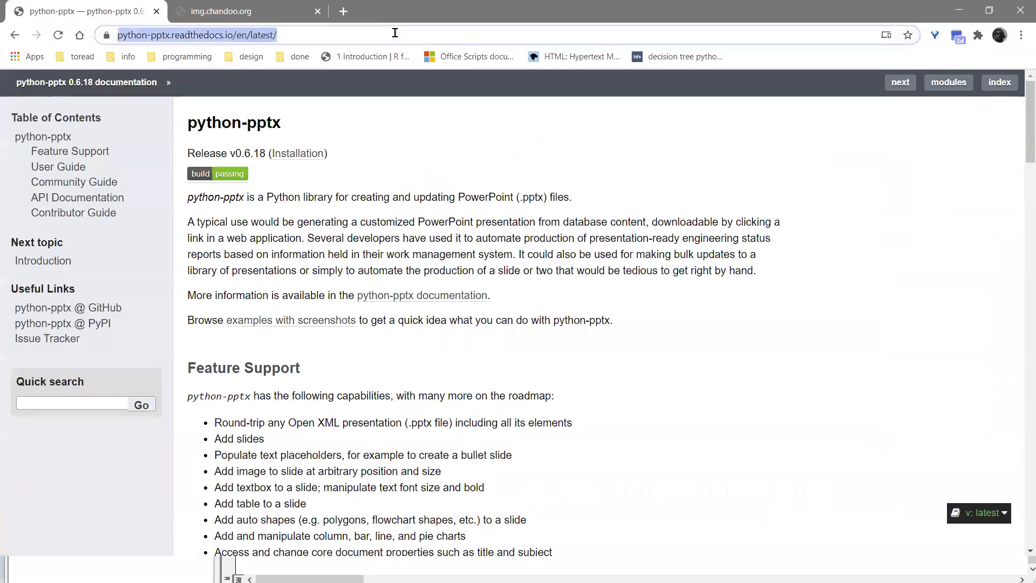
pyautogui.write('openpyxl.readthedocs.io')
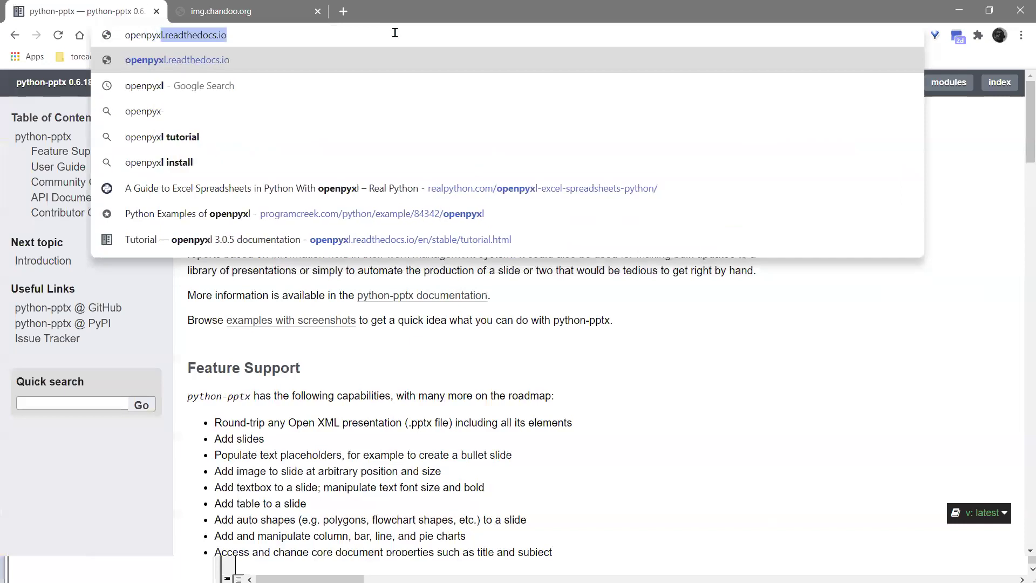
pyautogui.press('Return')
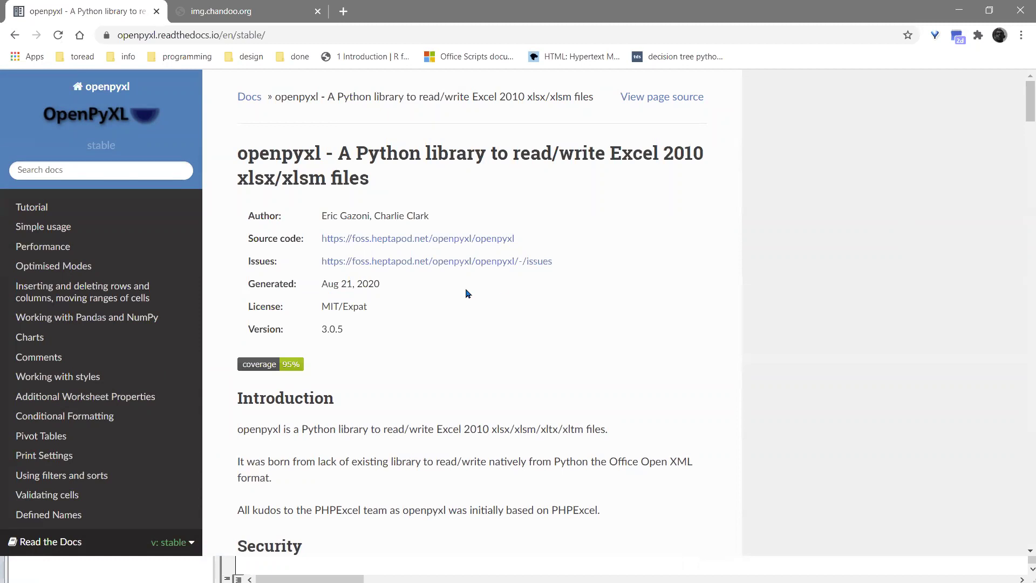
pyautogui.moveTo(237, 154); pyautogui.dragTo(323, 153)
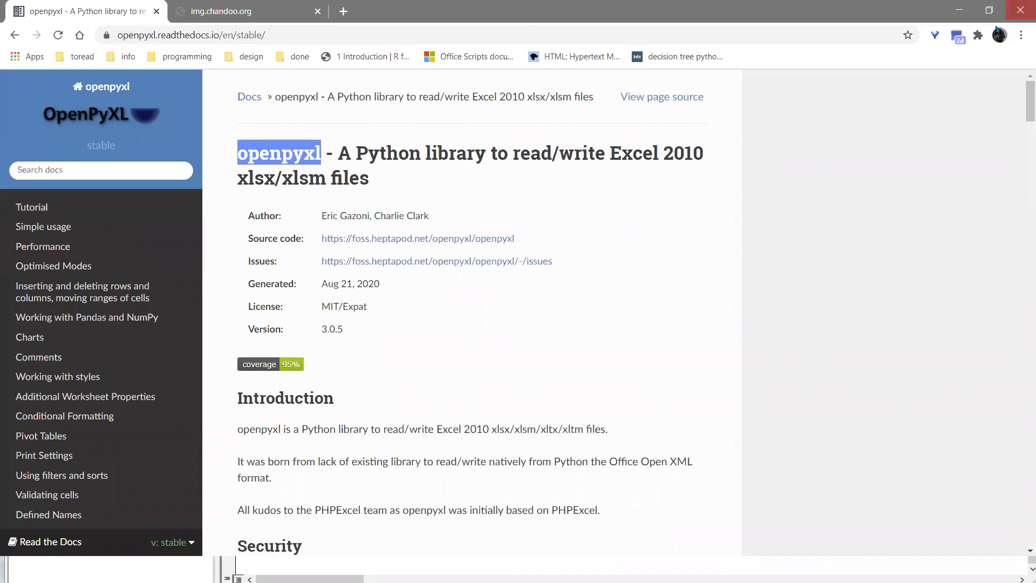
pyautogui.hotkey('alt', 'Tab')
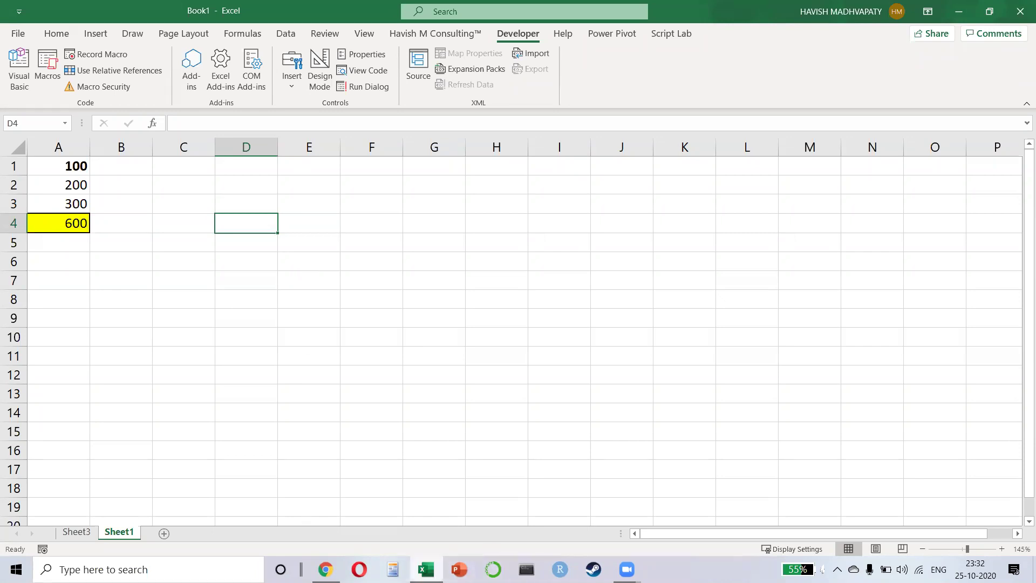
# - Open the pinned SuperStore workbook from the taskbar and go to its DND sheet
pyautogui.click(413, 557)
pyautogui.rightClick(413, 558)
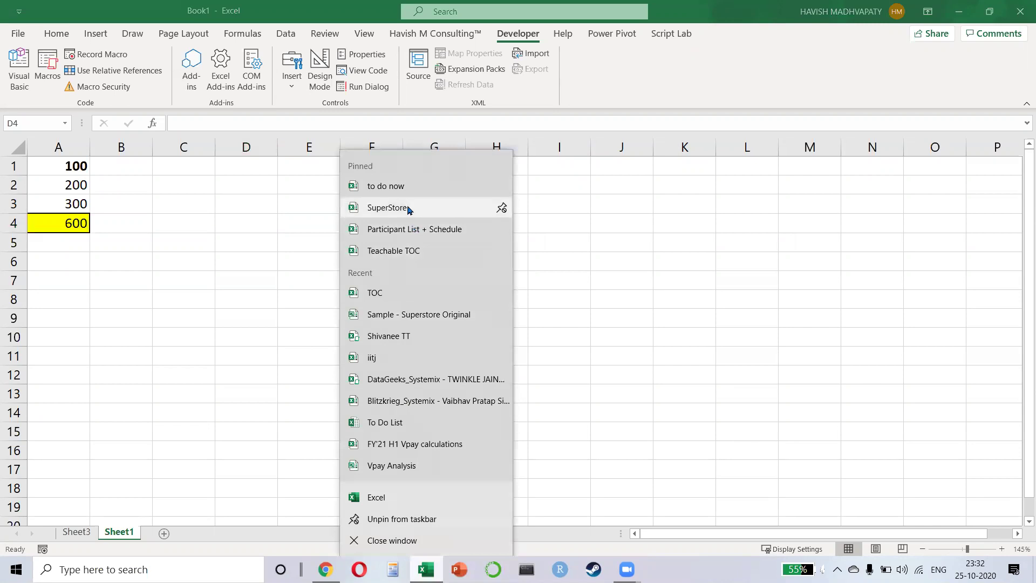
pyautogui.click(410, 209)
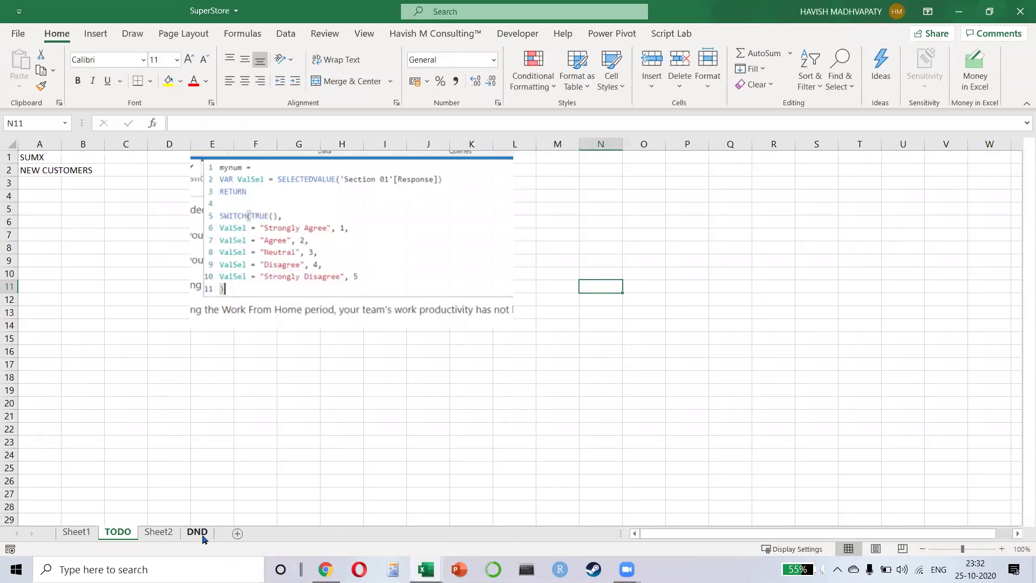
pyautogui.click(197, 532)
# - Clear the DND filter so all rows show, then toggle the column filters off and on
pyautogui.click(300, 380)
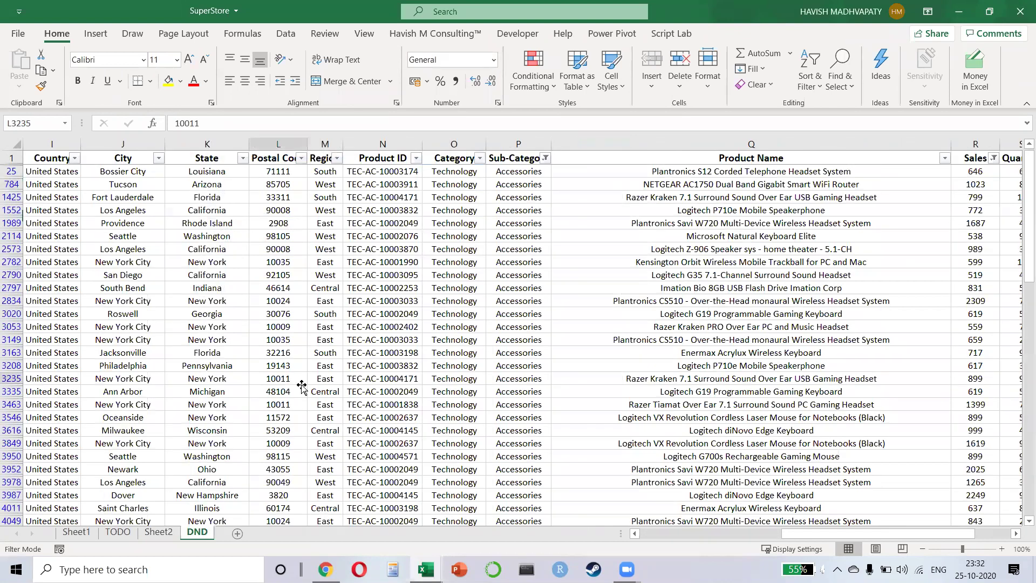
pyautogui.hotkey('ctrl', 'Home')
pyautogui.hotkey('alt', 'a')
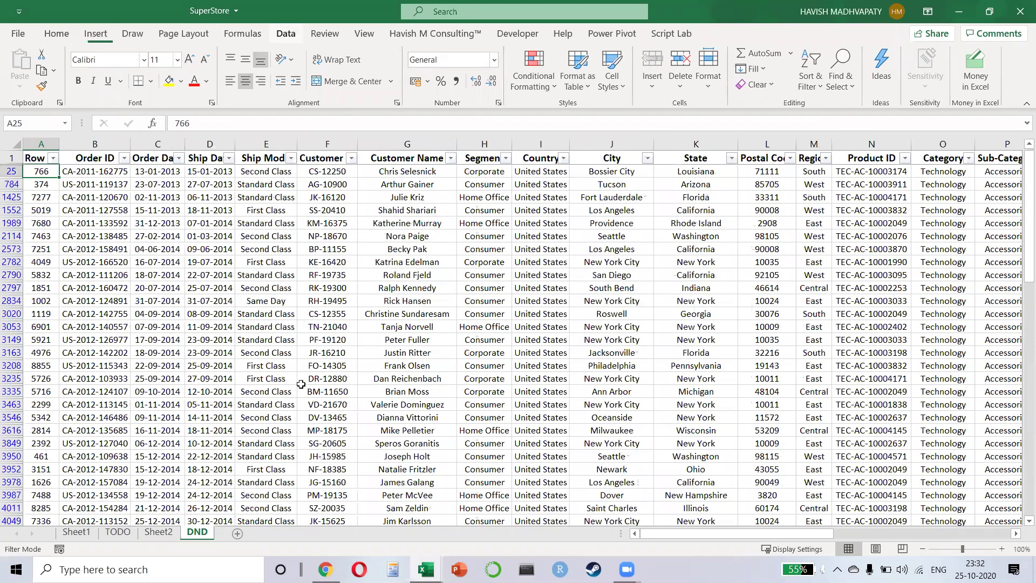
pyautogui.press('c')
pyautogui.hotkey('ctrl', 'shift', 'l')
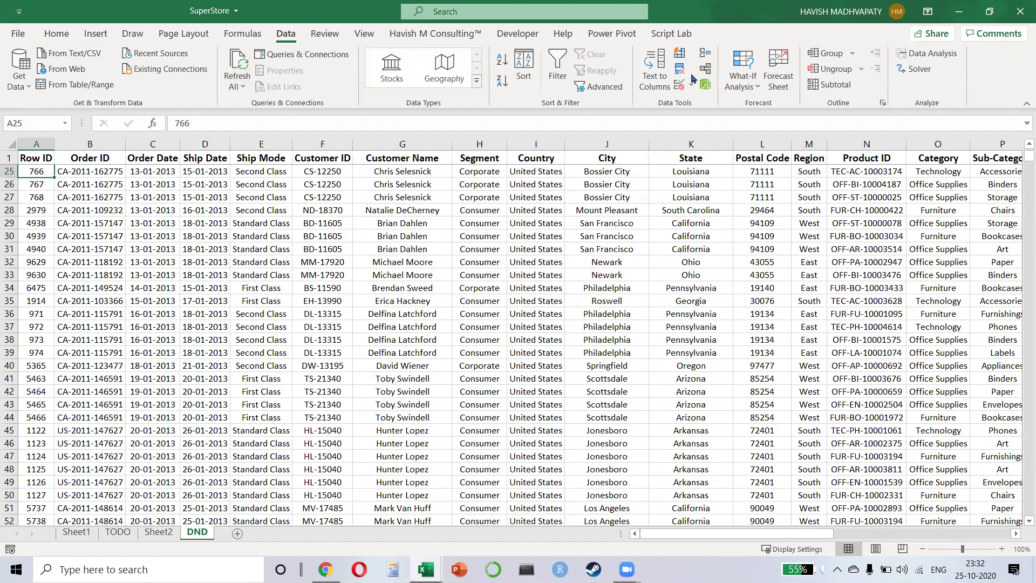
pyautogui.click(559, 70)
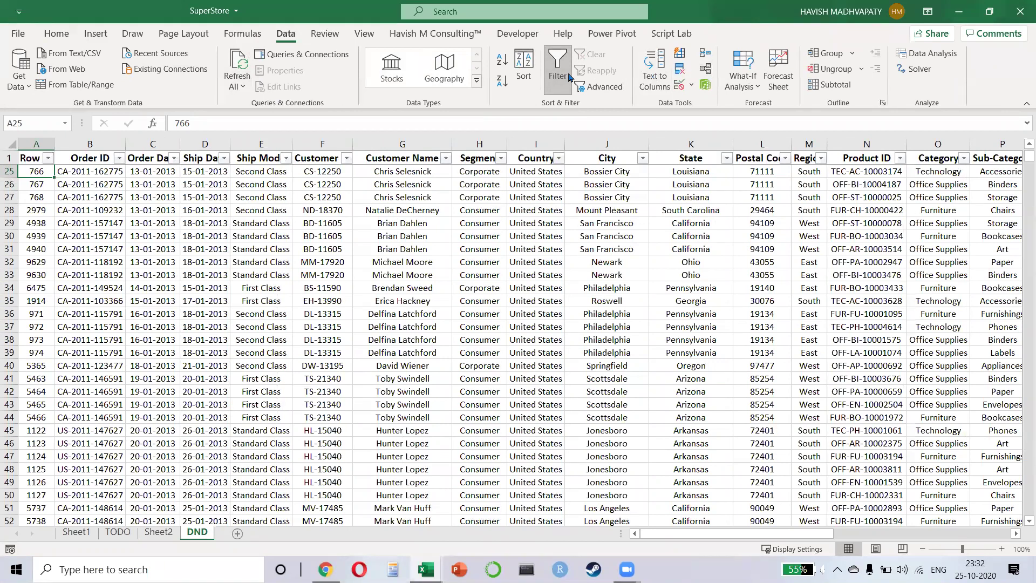
# - Sort the DND data by Sales, largest to smallest
pyautogui.click(673, 167)
pyautogui.hotkey('ctrl', 'Right')
pyautogui.press('Left')
pyautogui.press('Left')
pyautogui.press('Left')
pyautogui.hotkey('ctrl', 'Up')
pyautogui.hotkey('alt', 'Down')
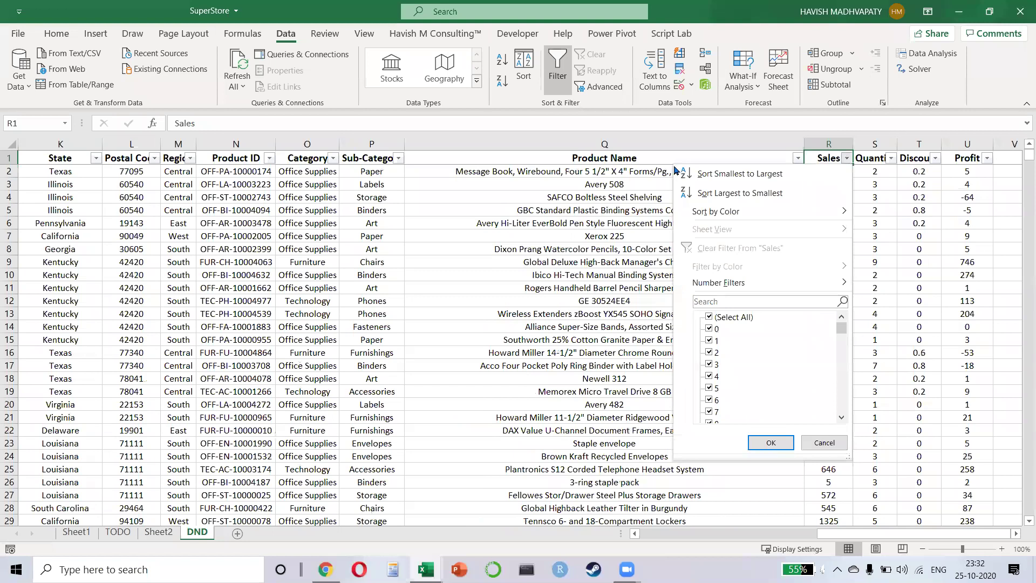
pyautogui.press('Down')
pyautogui.press('Down')
pyautogui.press('Return')
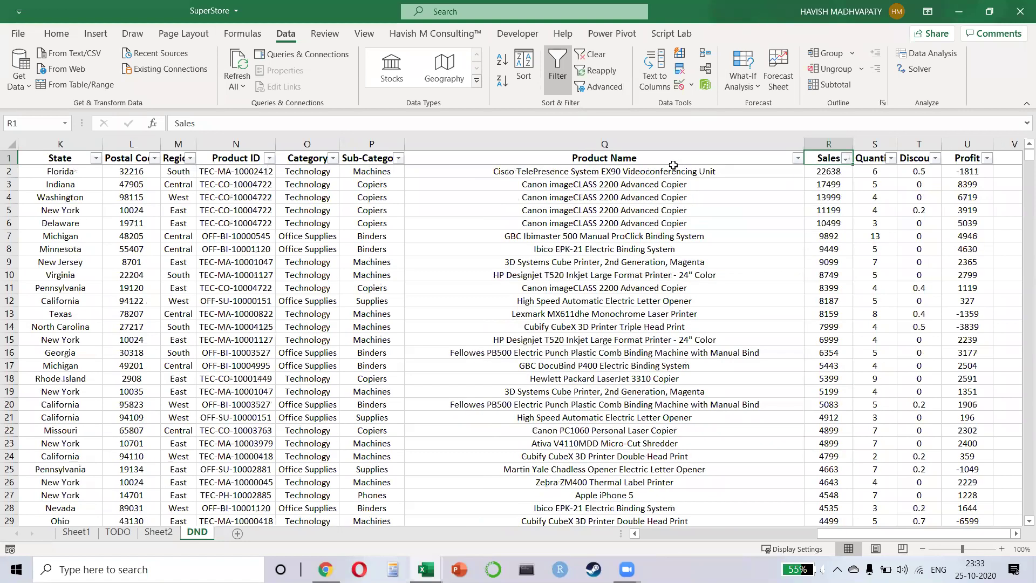
# - Fill the top ten Sales values (R2:R11) green
pyautogui.press('Down')
pyautogui.hotkey('shift', 'Down')
pyautogui.hotkey('shift', 'Down')
pyautogui.hotkey('shift', 'Down')
pyautogui.hotkey('shift', 'Down')
pyautogui.hotkey('shift', 'Down')
pyautogui.hotkey('shift', 'Down')
pyautogui.hotkey('shift', 'Down')
pyautogui.hotkey('shift', 'Down')
pyautogui.hotkey('shift', 'Down')
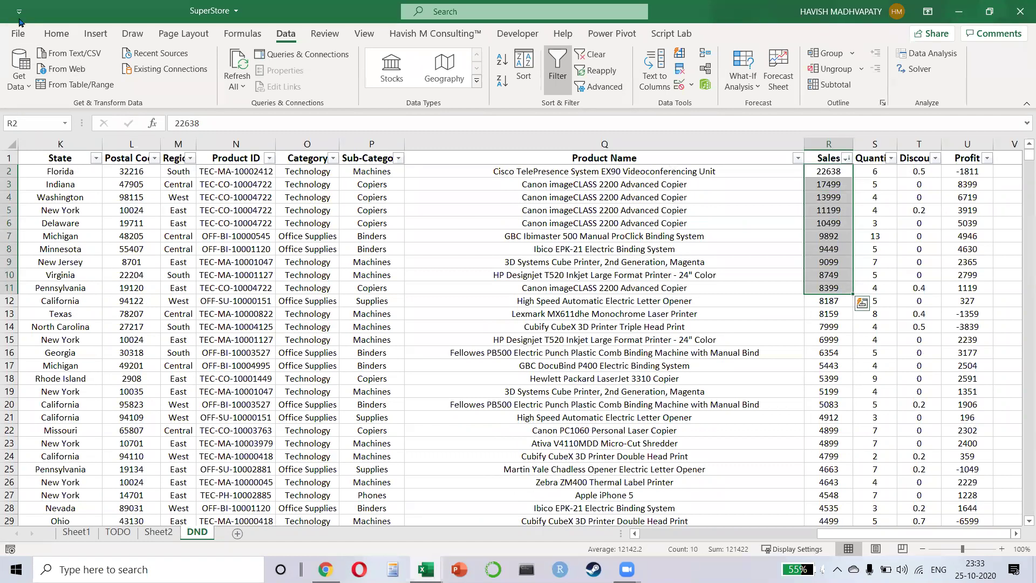
pyautogui.click(56, 33)
pyautogui.click(180, 81)
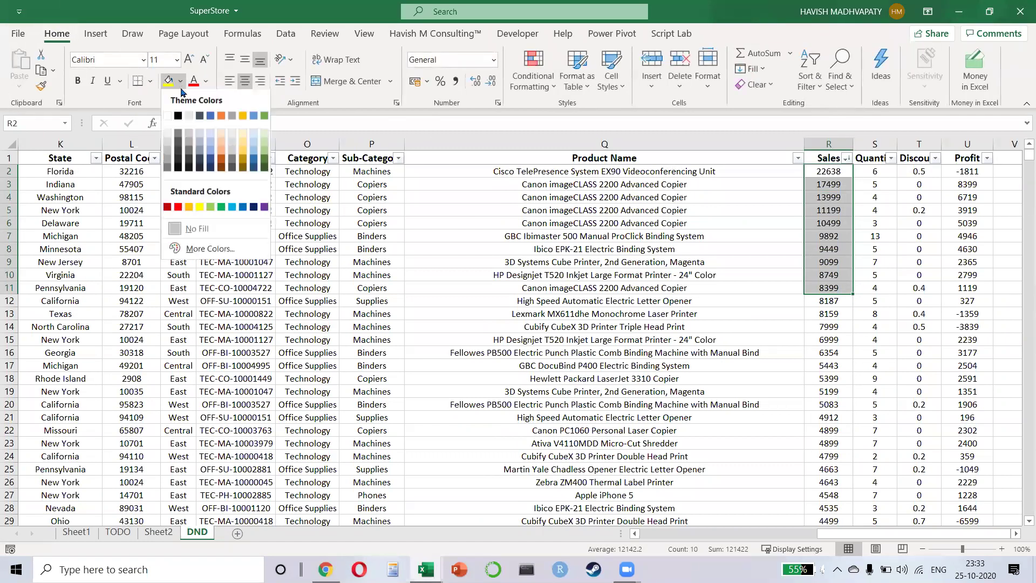
pyautogui.click(256, 149)
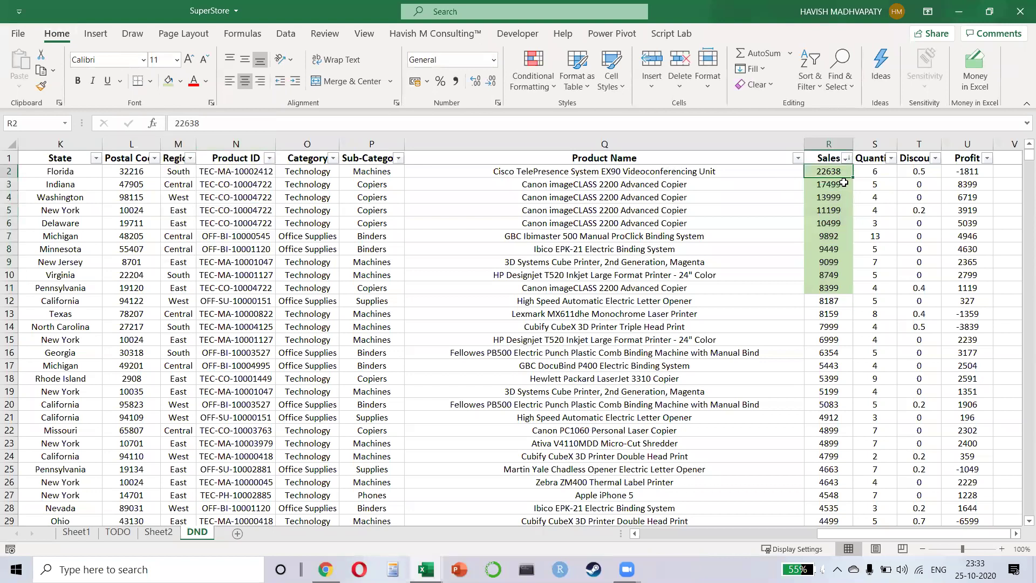
# - Copy the Sales header and top ten values (R1:R11) and insert a new blank Sheet3
pyautogui.hotkey('ctrl', 'shift', 'Down')
pyautogui.press('Return')
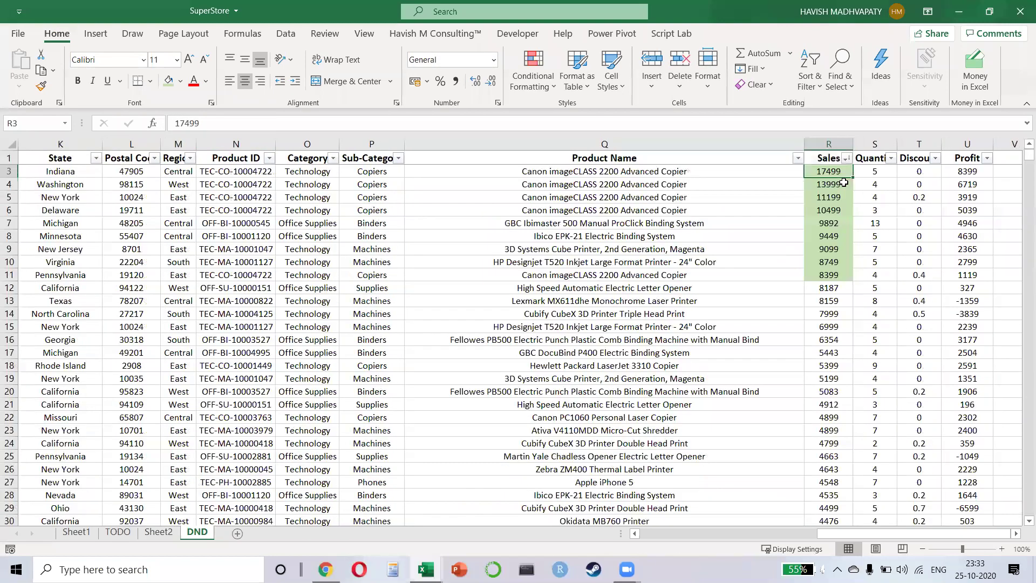
pyautogui.press('Up')
pyautogui.press('Up')
pyautogui.hotkey('shift', 'Down')
pyautogui.hotkey('shift', 'Down')
pyautogui.hotkey('shift', 'Down')
pyautogui.hotkey('shift', 'Down')
pyautogui.hotkey('shift', 'Down')
pyautogui.hotkey('shift', 'Down')
pyautogui.hotkey('shift', 'Down')
pyautogui.hotkey('shift', 'Down')
pyautogui.hotkey('shift', 'Down')
pyautogui.hotkey('shift', 'Down')
pyautogui.hotkey('shift', 'Down')
pyautogui.hotkey('shift', 'Up')
pyautogui.hotkey('ctrl', 'c')
pyautogui.hotkey('shift', 'F11')
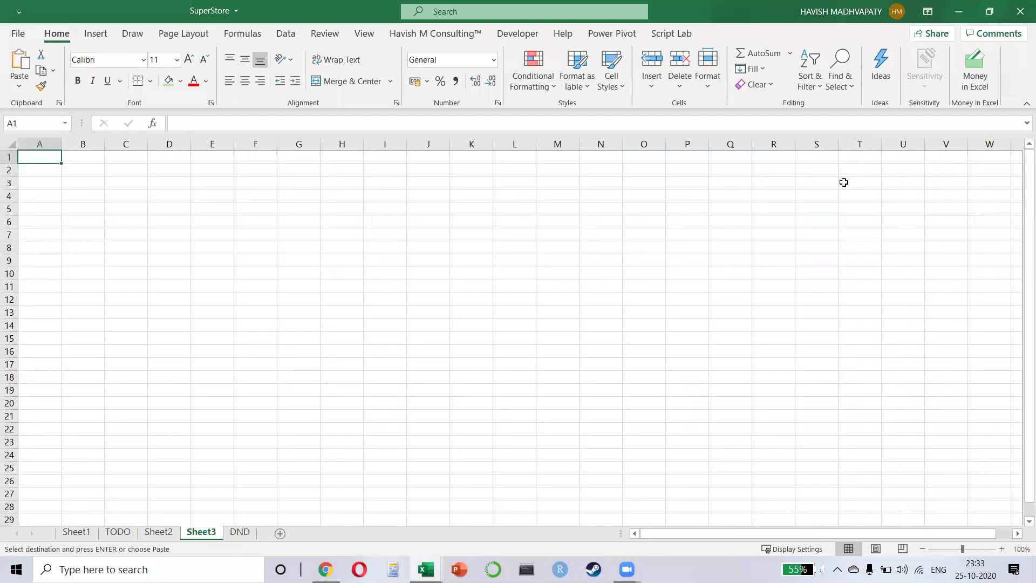
# - Paste the Sales values into Sheet3 column A, enter =AVERAGE(A2:A11) in C2, and return to DND
pyautogui.hotkey('ctrl', 'v')
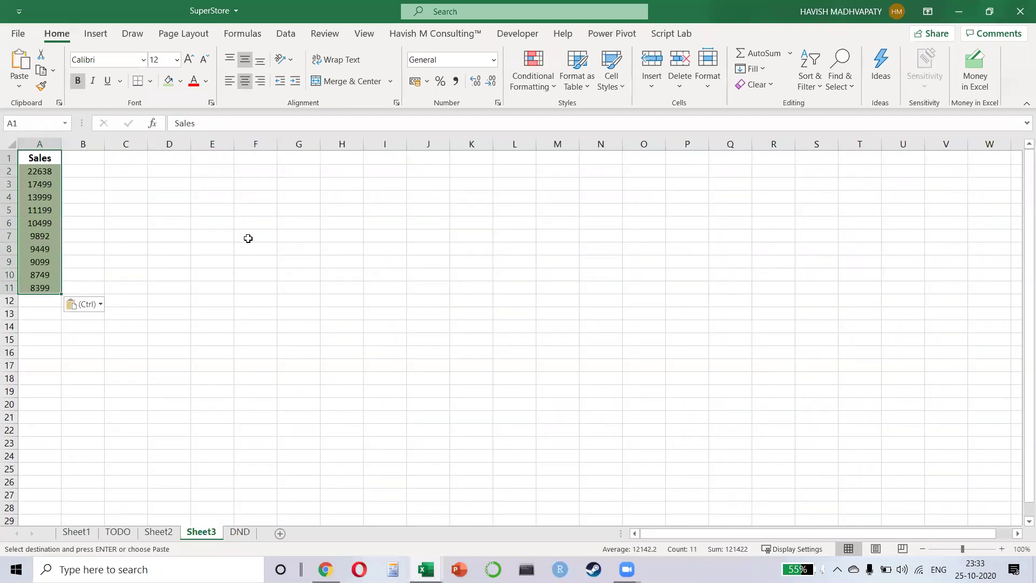
pyautogui.scroll(1, 141, 208)
pyautogui.click(157, 179)
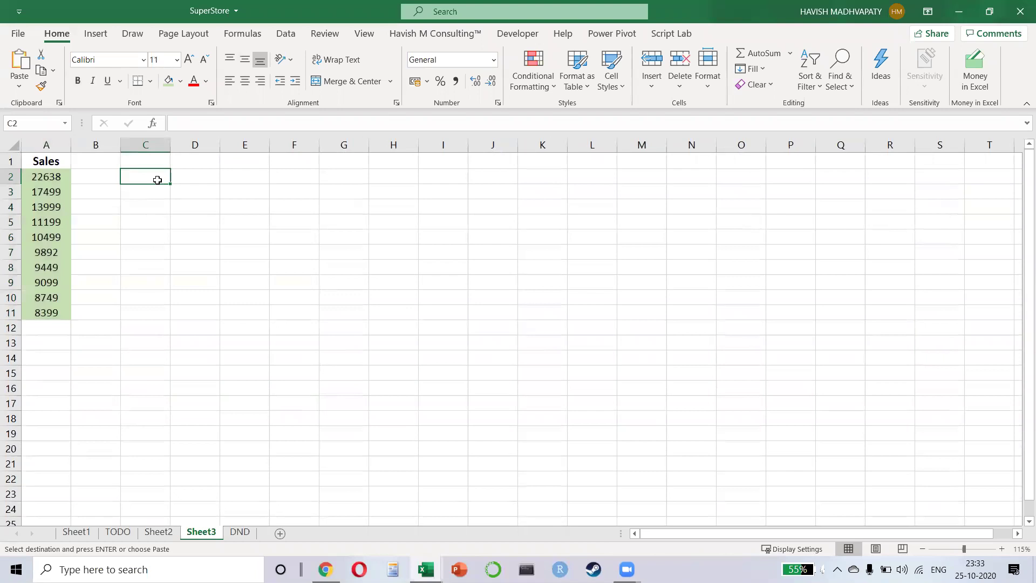
pyautogui.write('=average(')
pyautogui.press('Left')
pyautogui.press('Left')
pyautogui.hotkey('ctrl', 'shift', 'Down')
pyautogui.write(')')
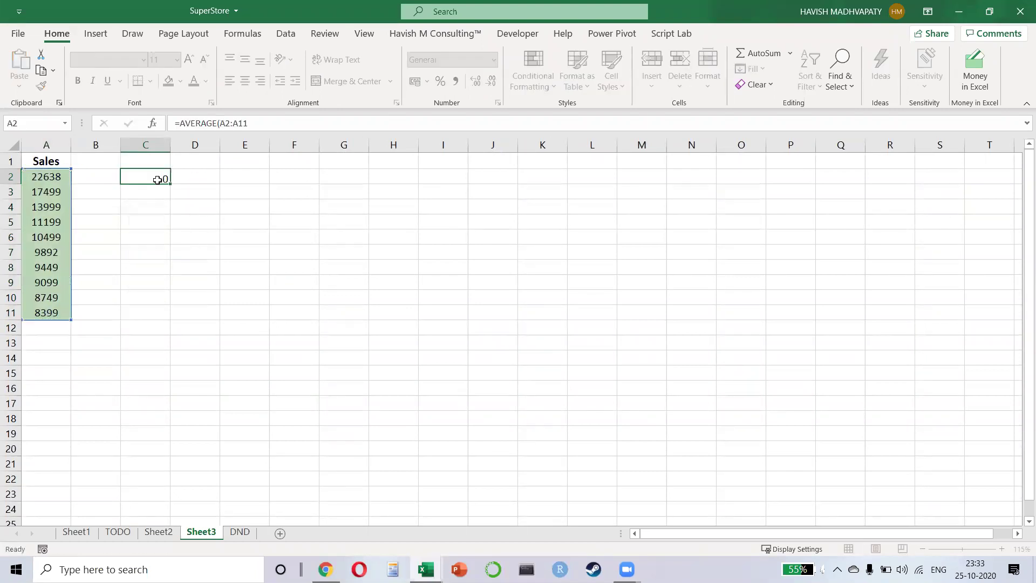
pyautogui.press('Return')
pyautogui.click(163, 178)
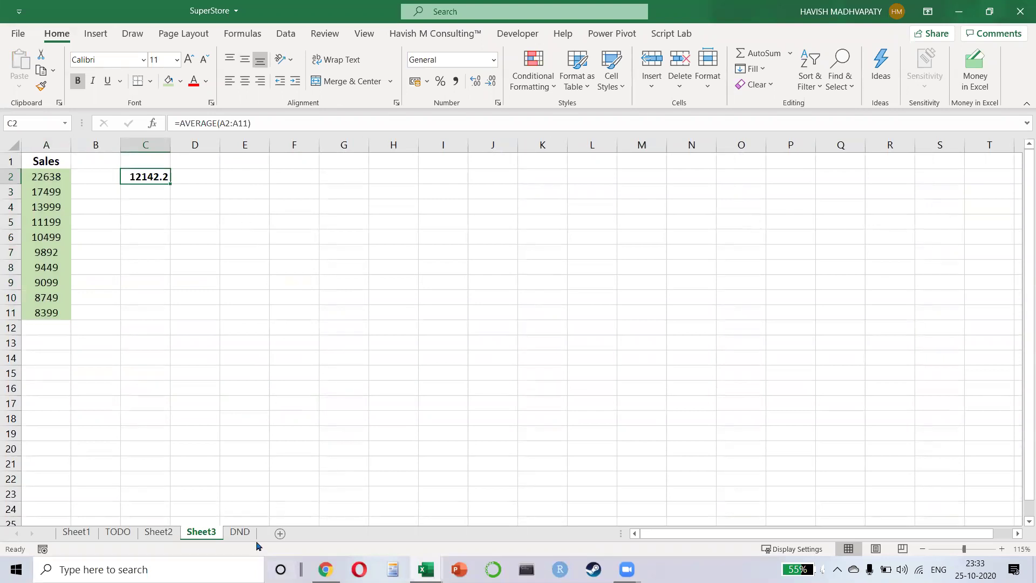
pyautogui.click(240, 532)
pyautogui.click(664, 248)
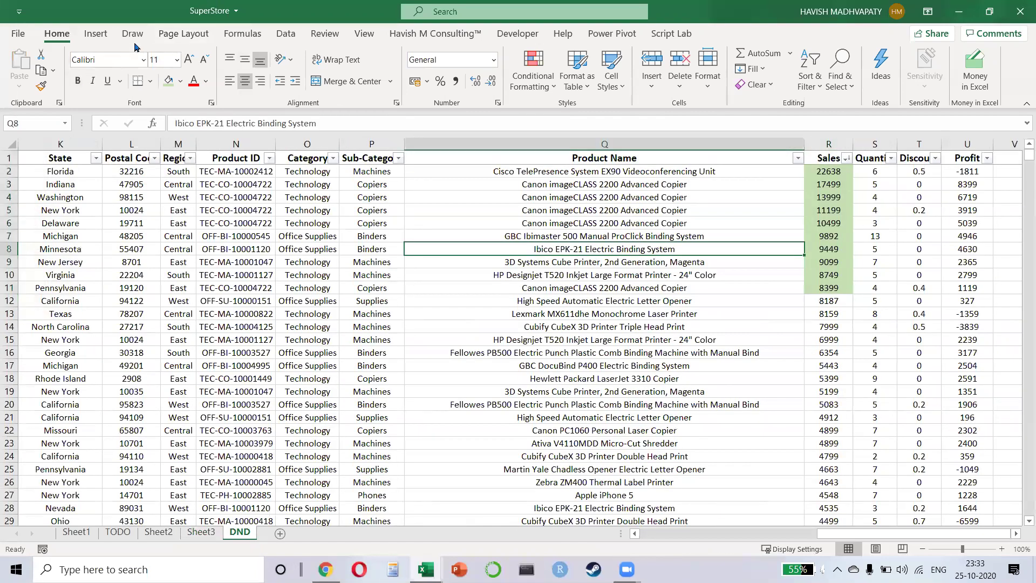
# - Start recording a new macro under its default name
pyautogui.click(95, 33)
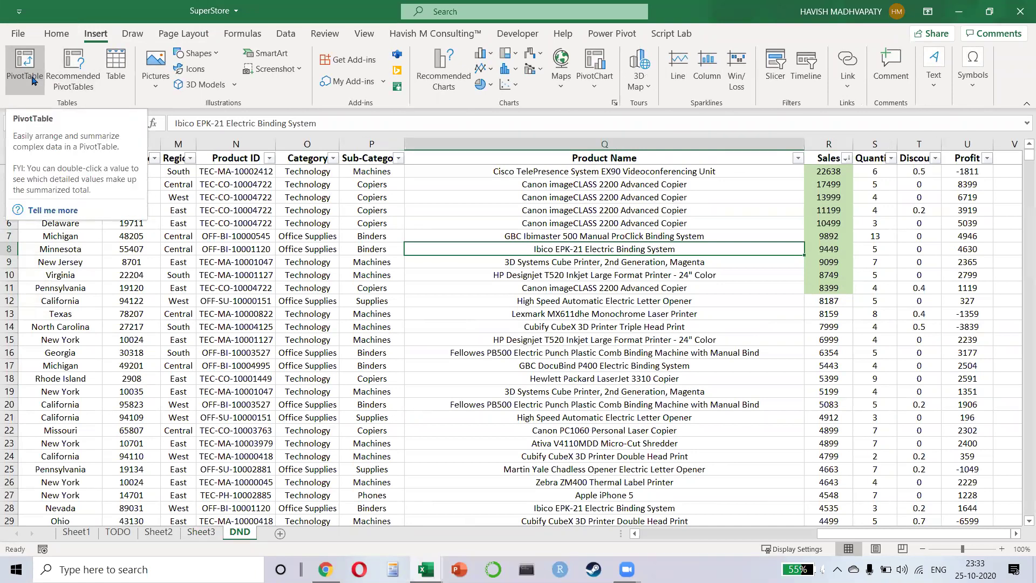
pyautogui.click(518, 34)
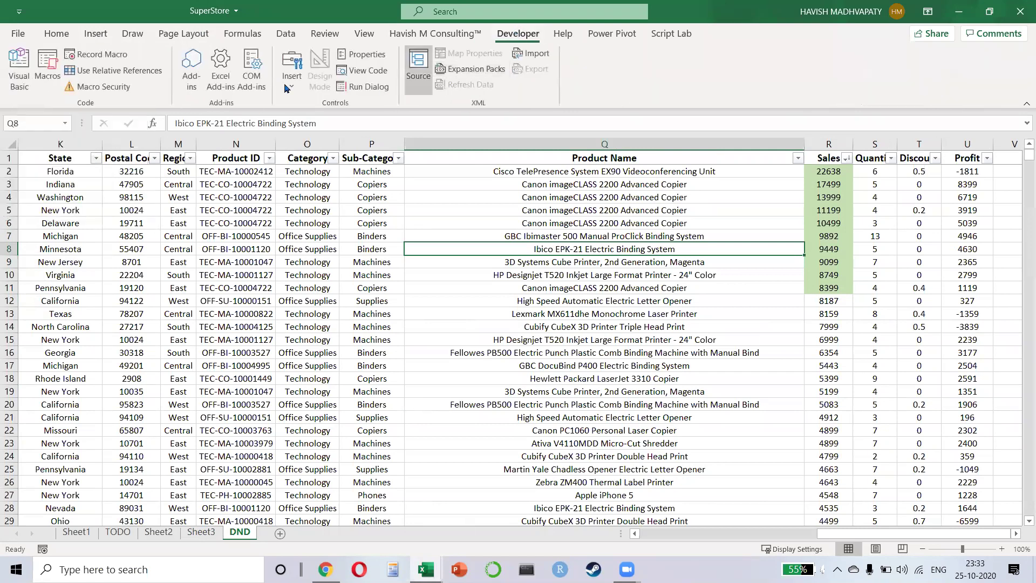
pyautogui.click(129, 54)
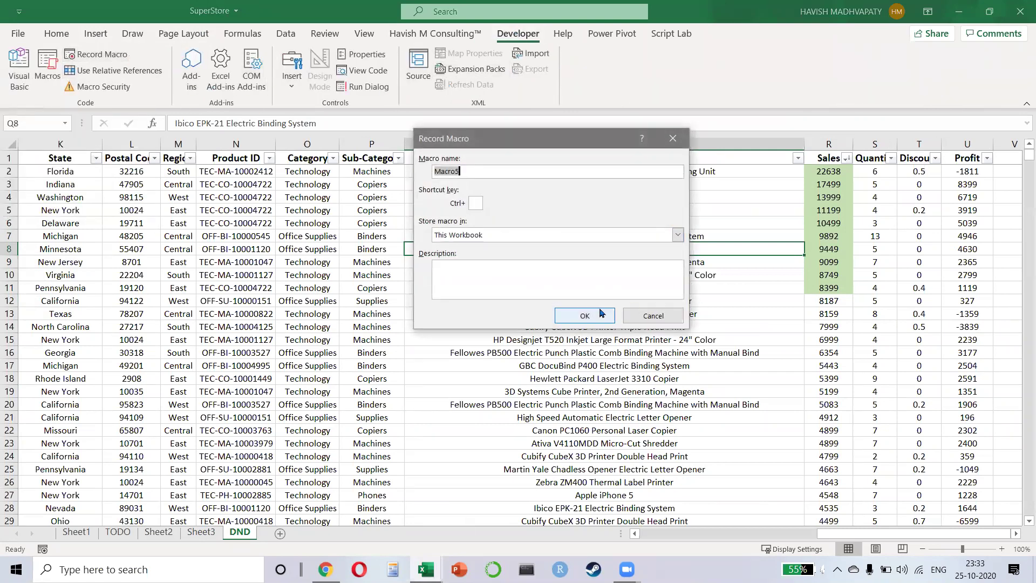
pyautogui.click(597, 312)
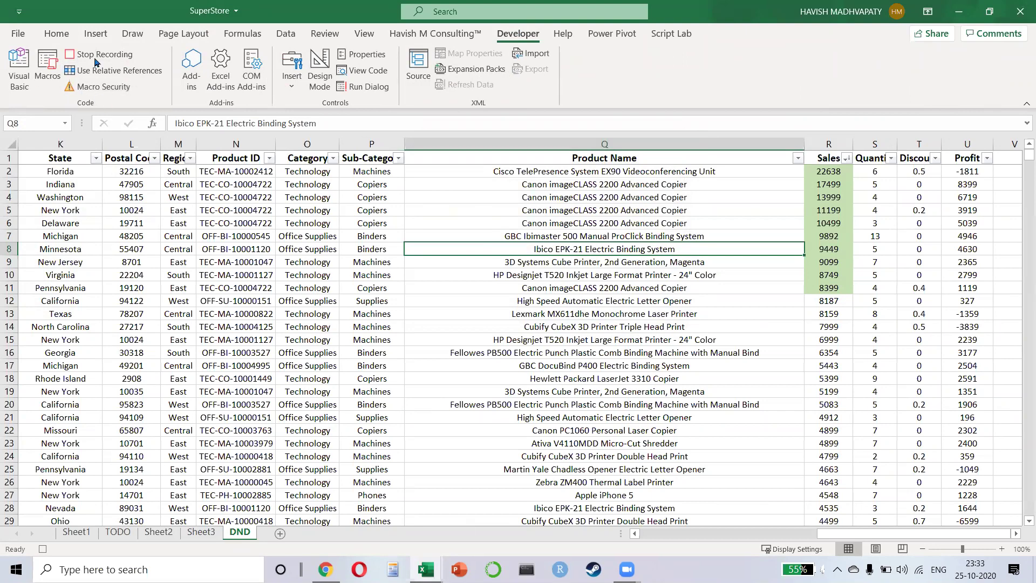
# - Insert a PivotTable from the DND data on a new worksheet, then open the VBA editor
pyautogui.click(95, 33)
pyautogui.click(24, 64)
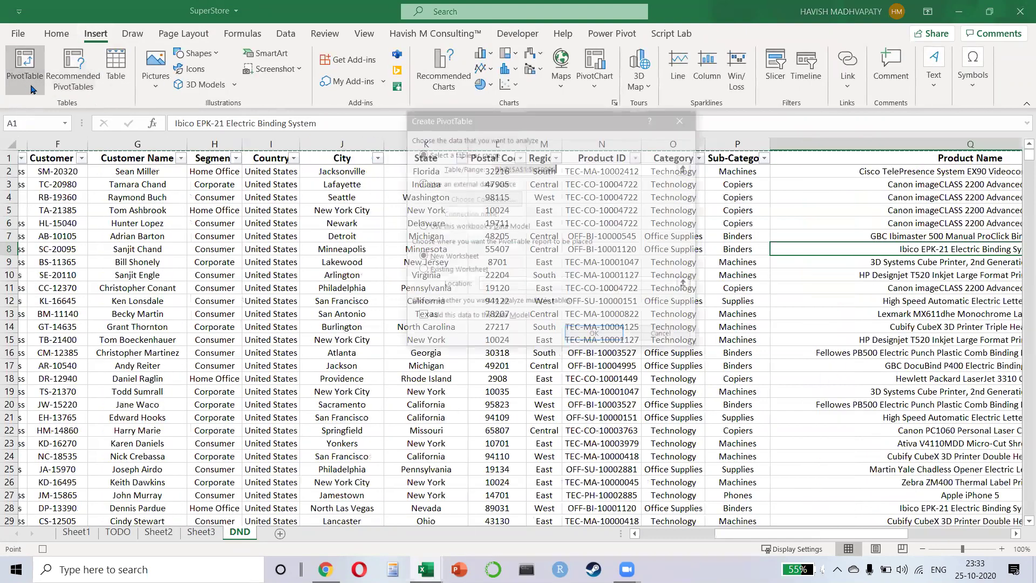
pyautogui.click(578, 338)
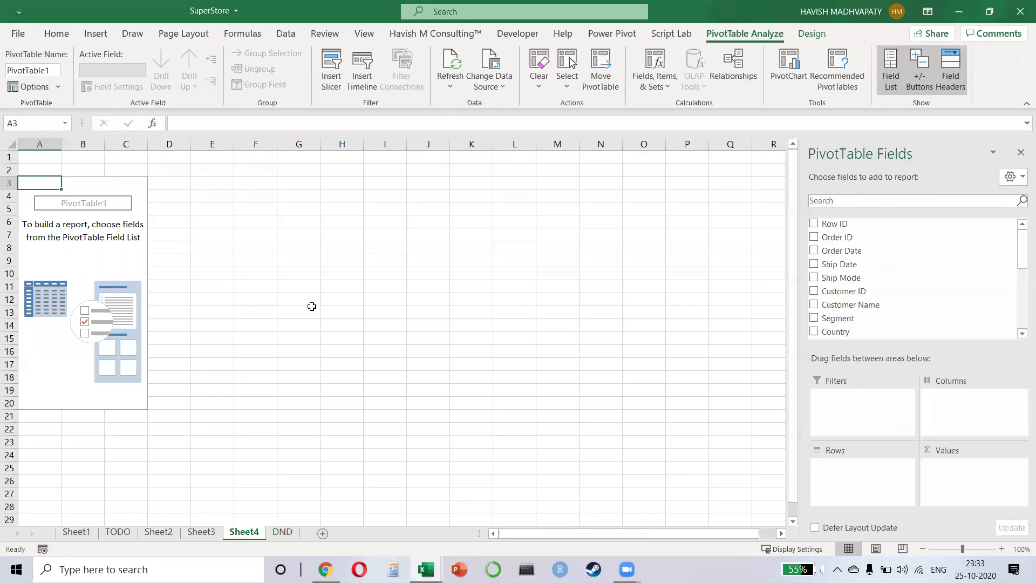
pyautogui.hotkey('alt', 'F11')
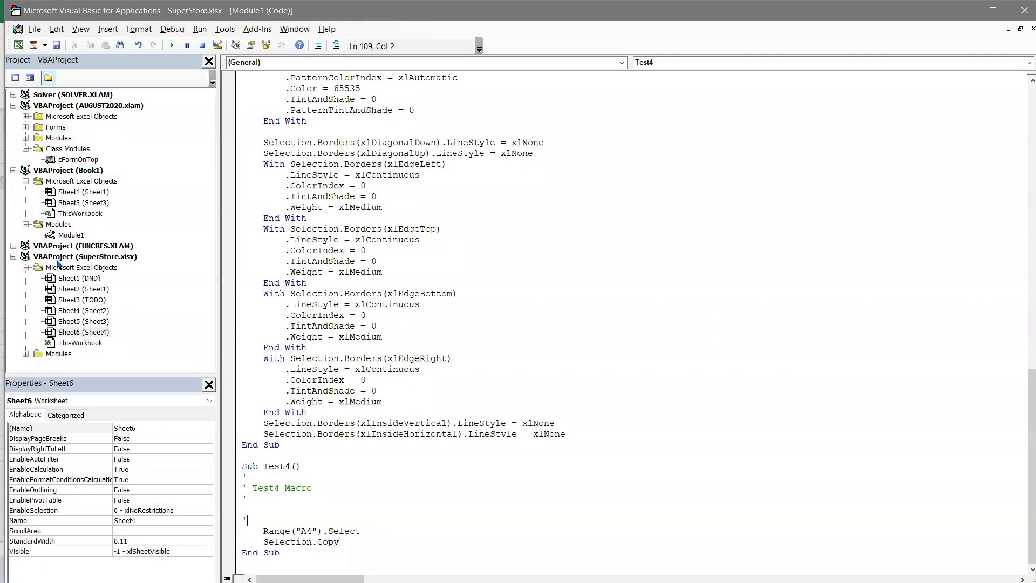
# - Open SuperStore's Module1 and scroll through the recorded Macro5 code
pyautogui.doubleClick(58, 353)
pyautogui.doubleClick(70, 364)
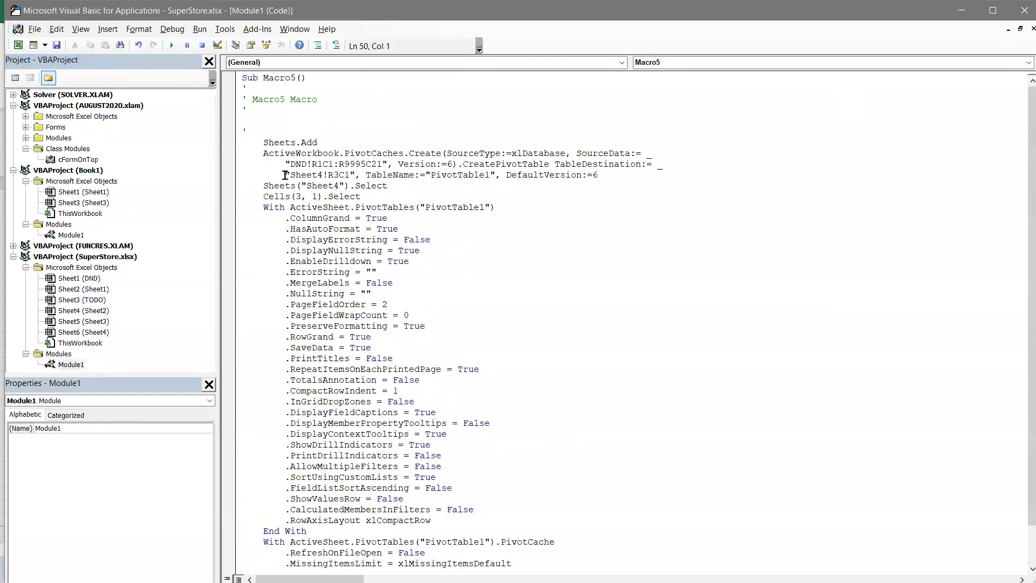
pyautogui.scroll(-1, 310, 235)
pyautogui.moveTo(322, 185); pyautogui.dragTo(459, 467)
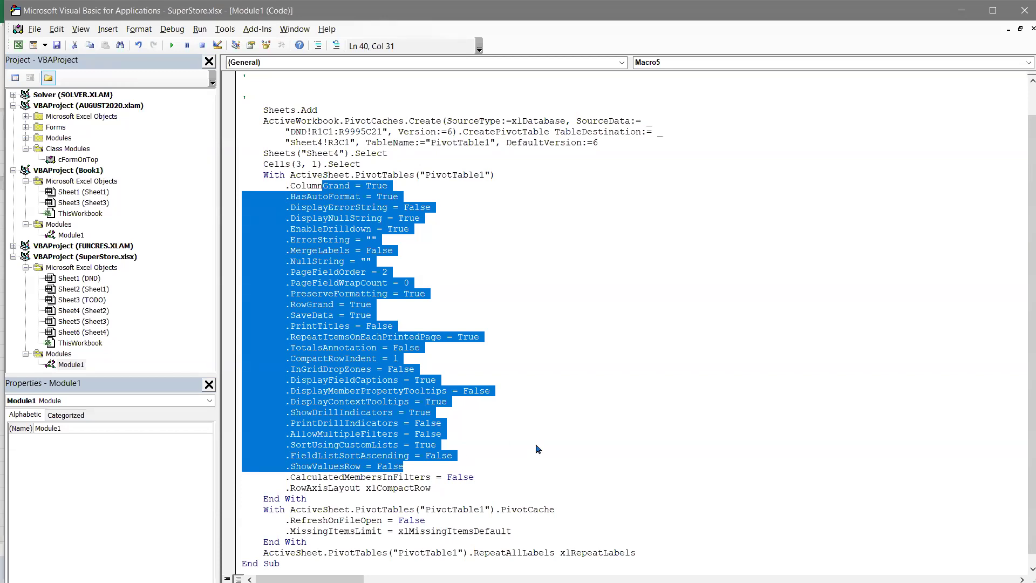
pyautogui.scroll(1, 477, 285)
pyautogui.scroll(-2, 478, 286)
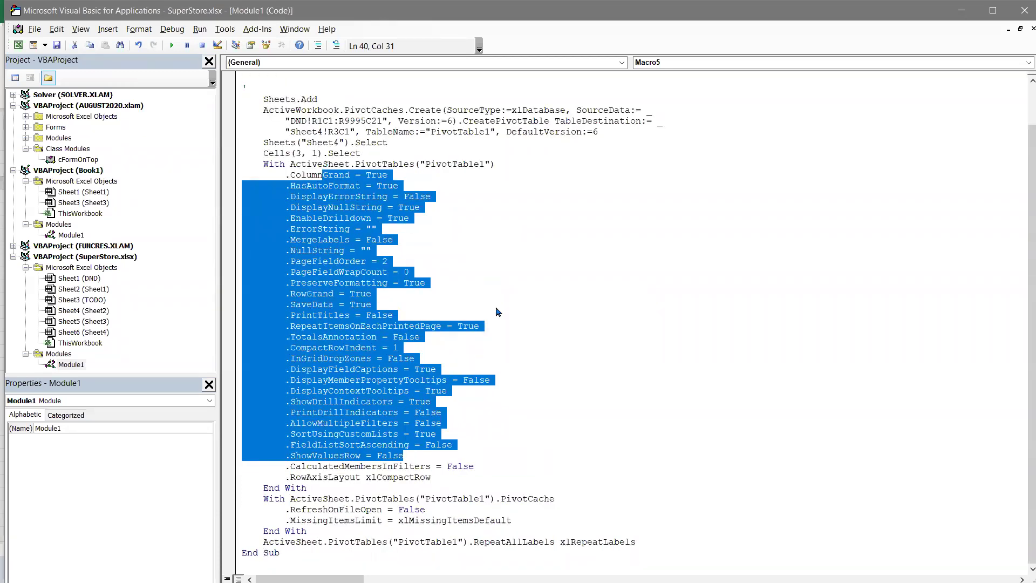
pyautogui.click(511, 274)
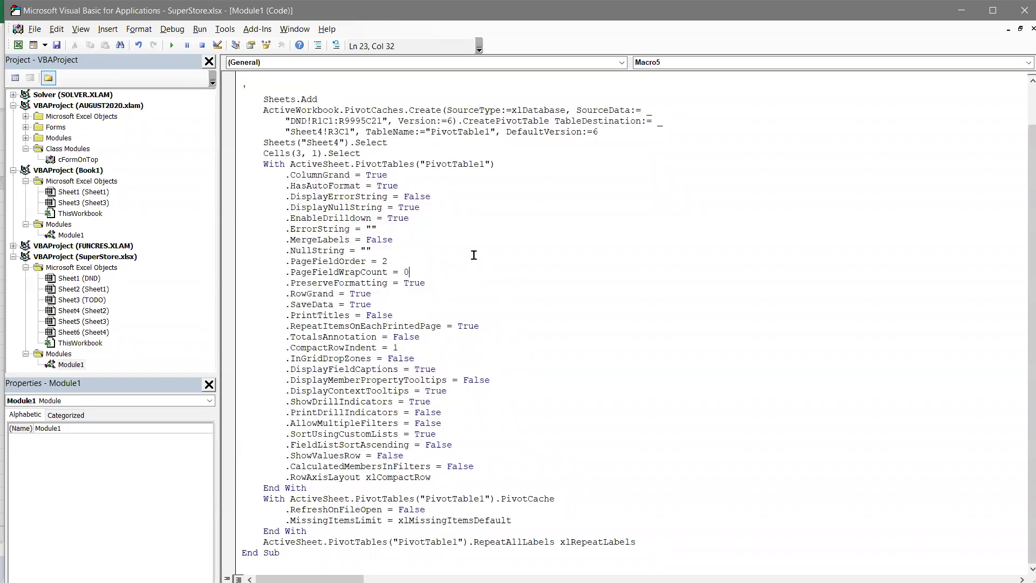
pyautogui.scroll(1, 504, 241)
pyautogui.scroll(1, 503, 201)
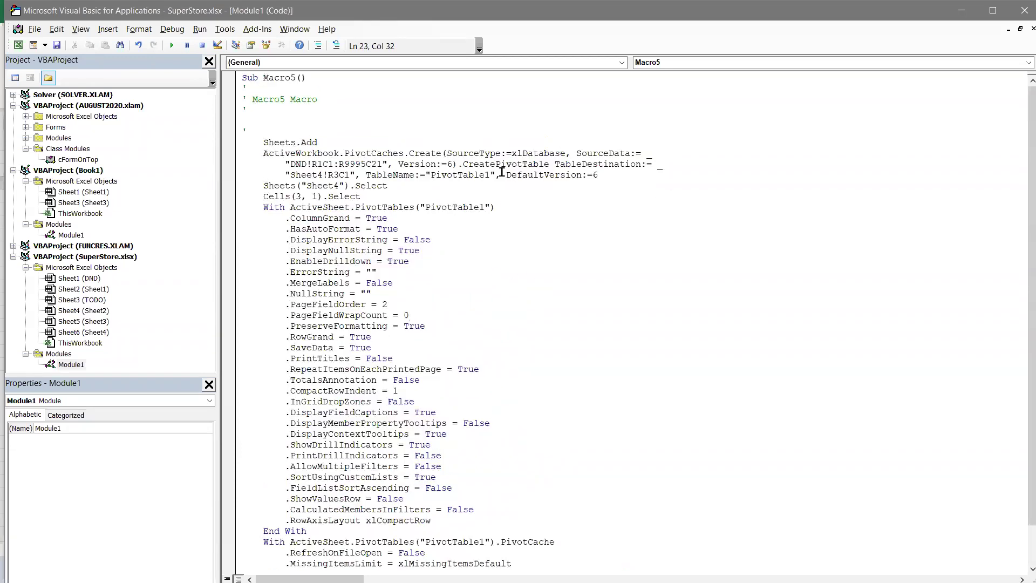
# - Select the PivotCaches keyword on the PivotCaches.Create line, then return to Excel
pyautogui.click(374, 136)
pyautogui.press('Down')
pyautogui.hotkey('ctrl', 'Right')
pyautogui.hotkey('ctrl', 'Right')
pyautogui.hotkey('ctrl', 'Right')
pyautogui.hotkey('ctrl', 'shift', 'Right')
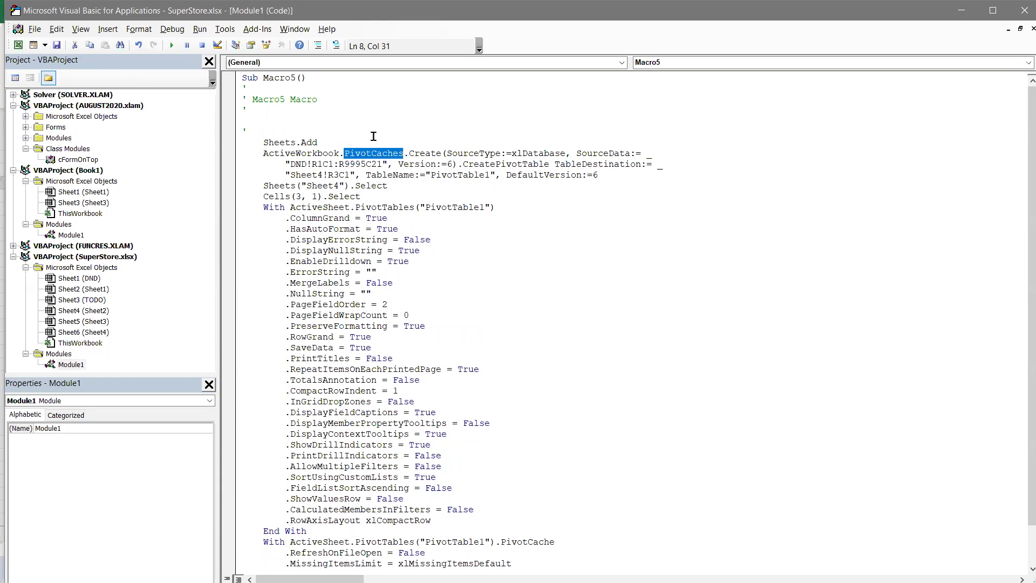
pyautogui.hotkey('alt', 'Tab')
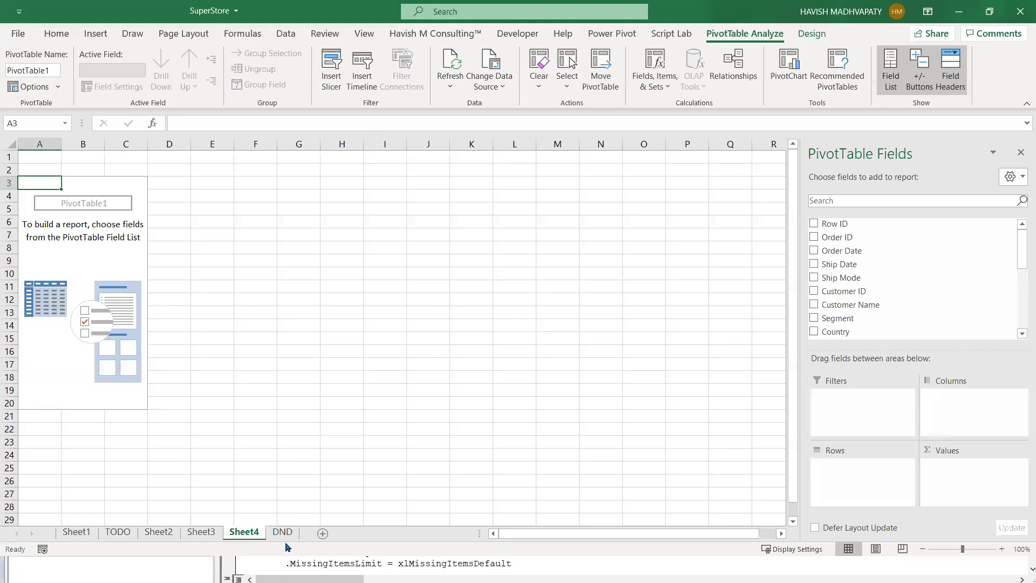
# - Delete the DND sheet permanently
pyautogui.click(290, 539)
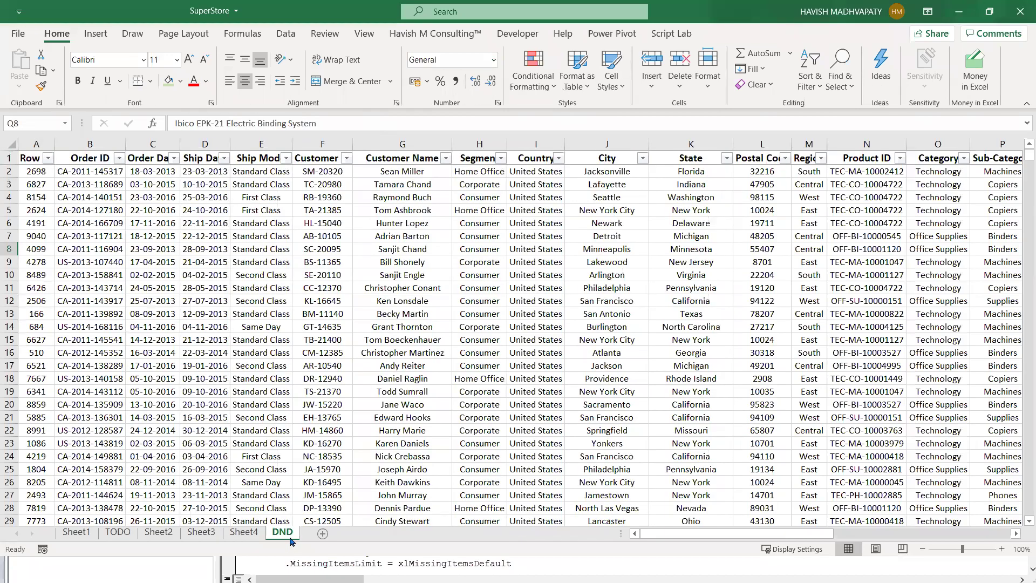
pyautogui.rightClick(290, 541)
pyautogui.click(319, 368)
pyautogui.click(508, 320)
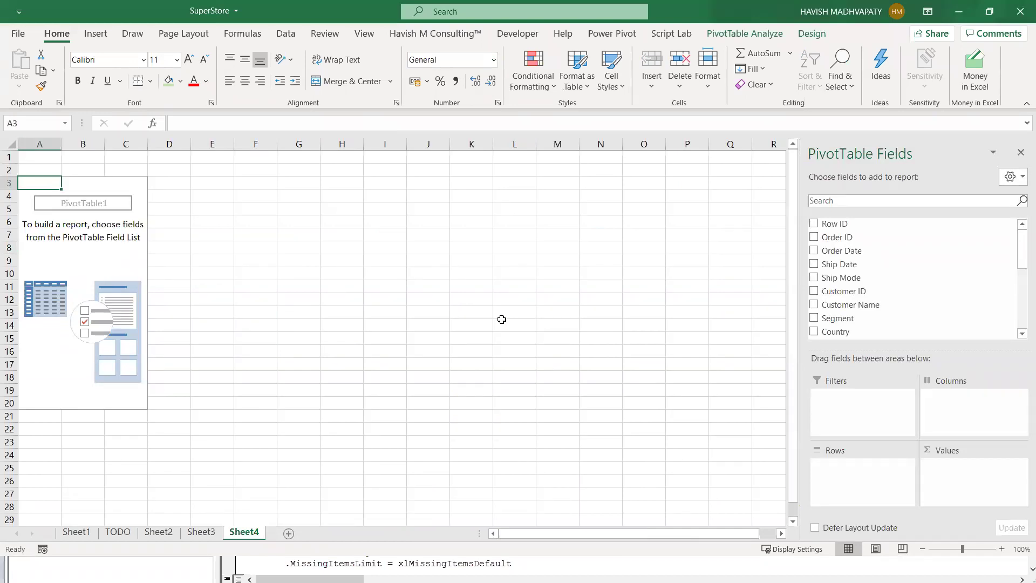
# - Refresh PivotTable1 from the PivotTable Analyze tab, then return to the Macro5 code
pyautogui.click(510, 34)
pyautogui.click(743, 37)
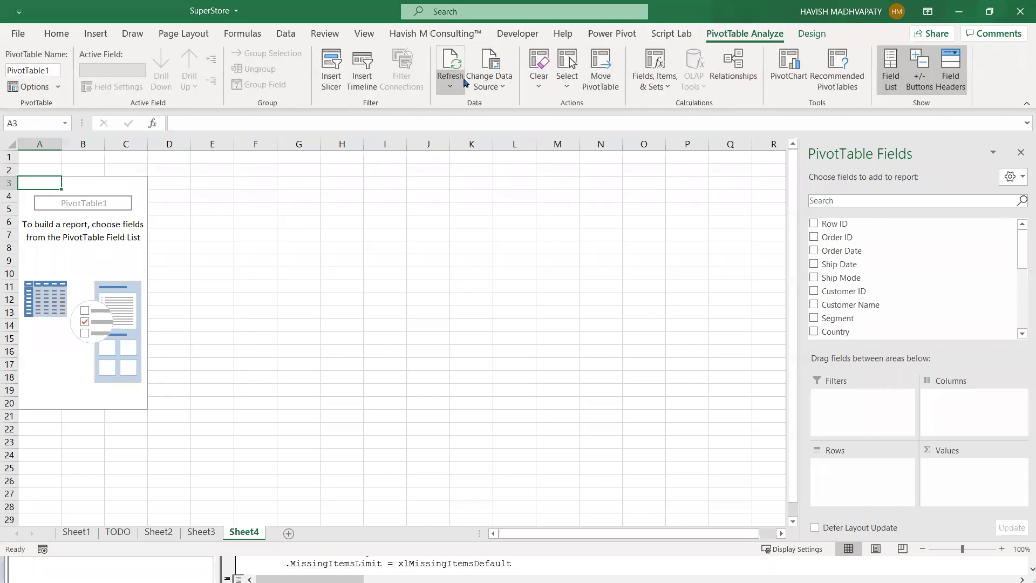
pyautogui.click(449, 82)
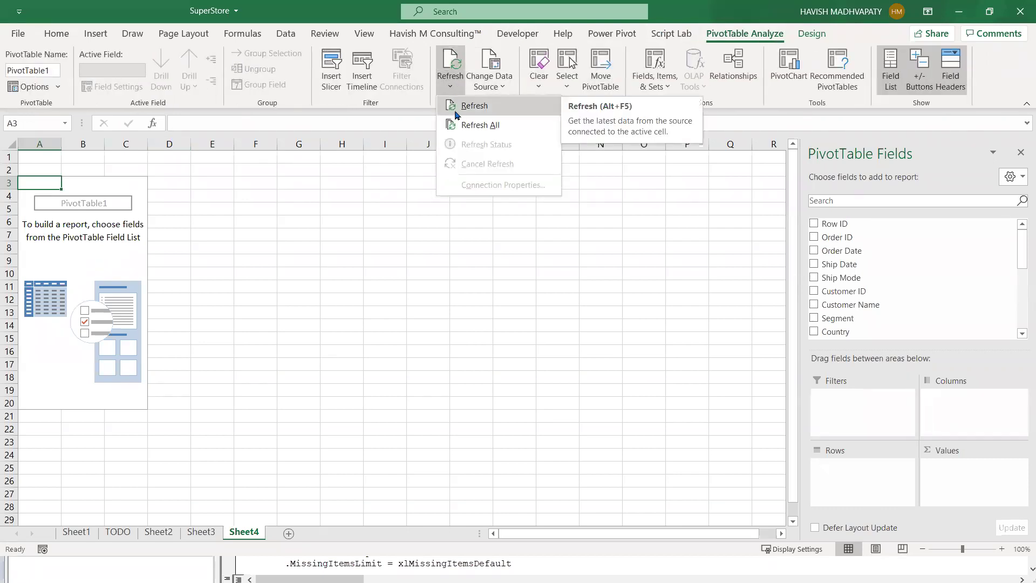
pyautogui.click(474, 106)
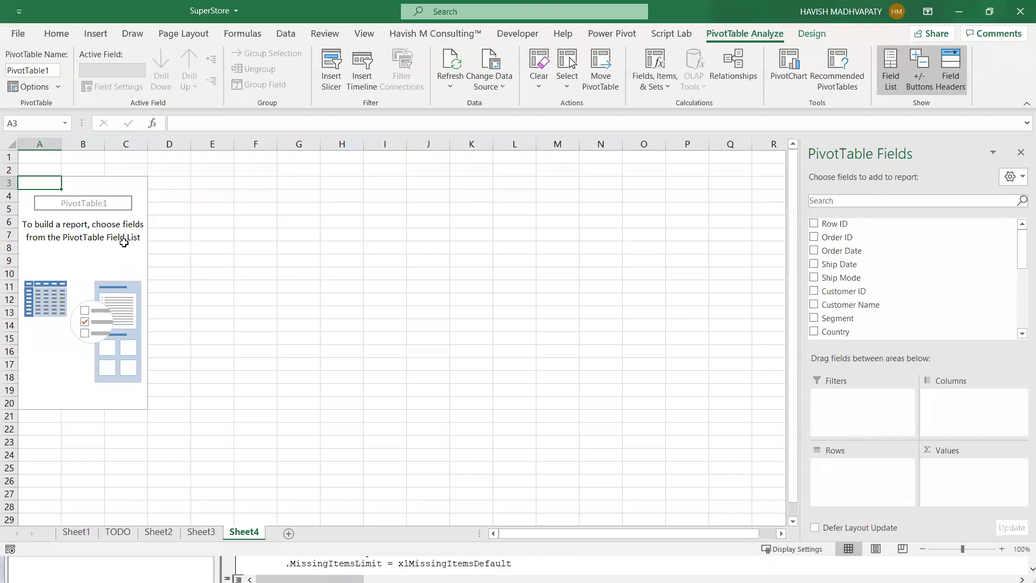
pyautogui.hotkey('alt', 'Tab')
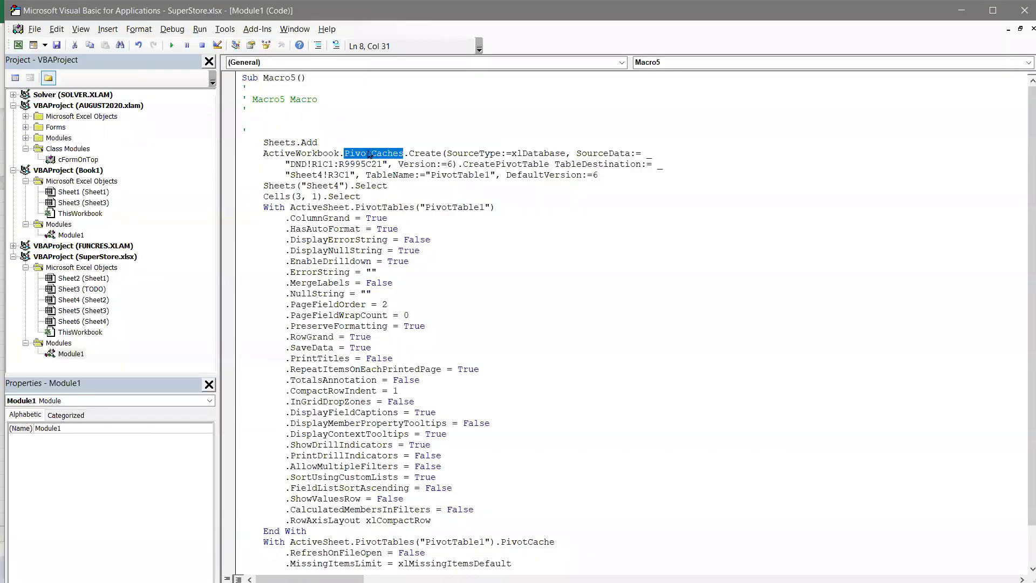
# - Highlight the Sheets.Add statement, the DND source data range and the CreatePivotTable call
pyautogui.moveTo(274, 142); pyautogui.dragTo(425, 157)
pyautogui.moveTo(295, 164); pyautogui.dragTo(392, 163)
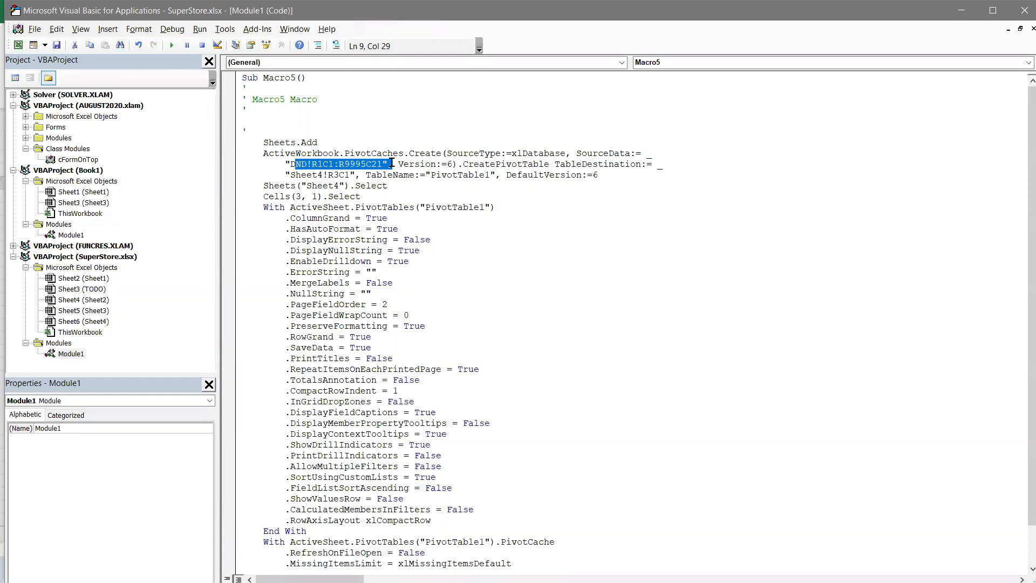
pyautogui.moveTo(392, 163); pyautogui.dragTo(395, 163)
pyautogui.moveTo(484, 164); pyautogui.dragTo(575, 161)
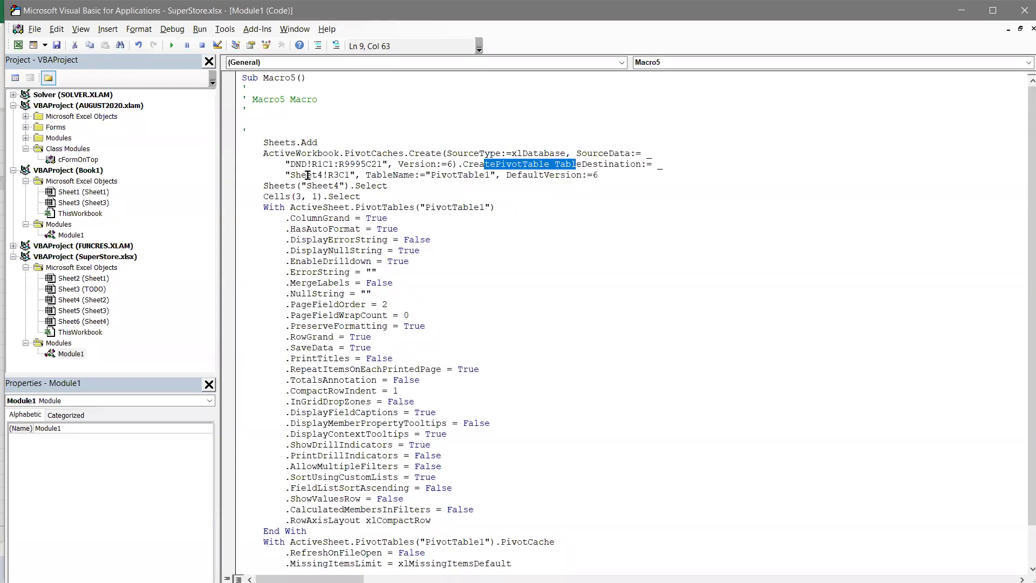
# - Highlight the Sheet4!R3C1 table destination and the PivotTable1 table name
pyautogui.moveTo(306, 175); pyautogui.dragTo(351, 172)
pyautogui.moveTo(447, 174); pyautogui.dragTo(494, 174)
pyautogui.press('Right')
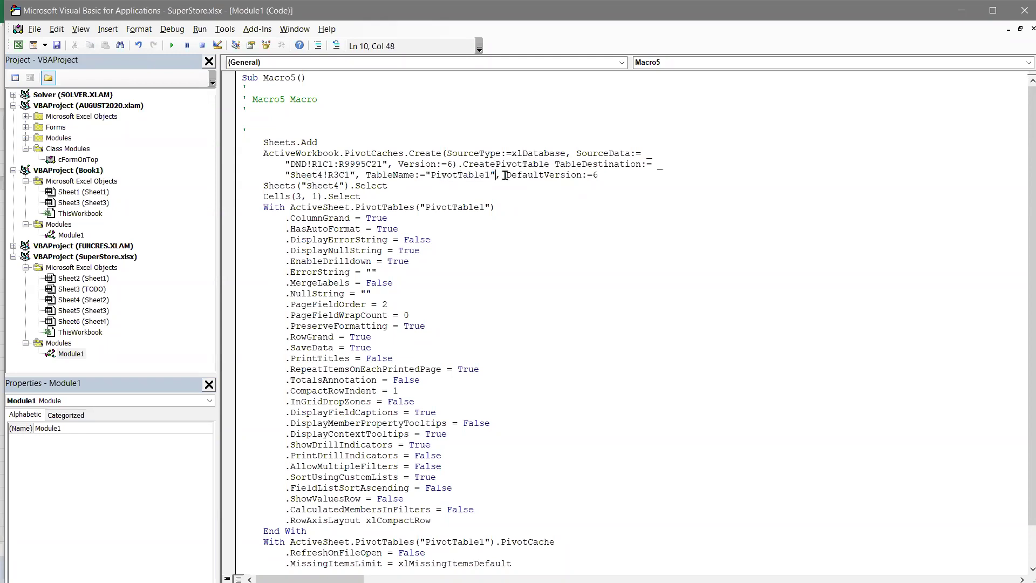
pyautogui.hotkey('shift', 'Left')
pyautogui.hotkey('shift', 'Right')
pyautogui.hotkey('ctrl', 'shift', 'Left')
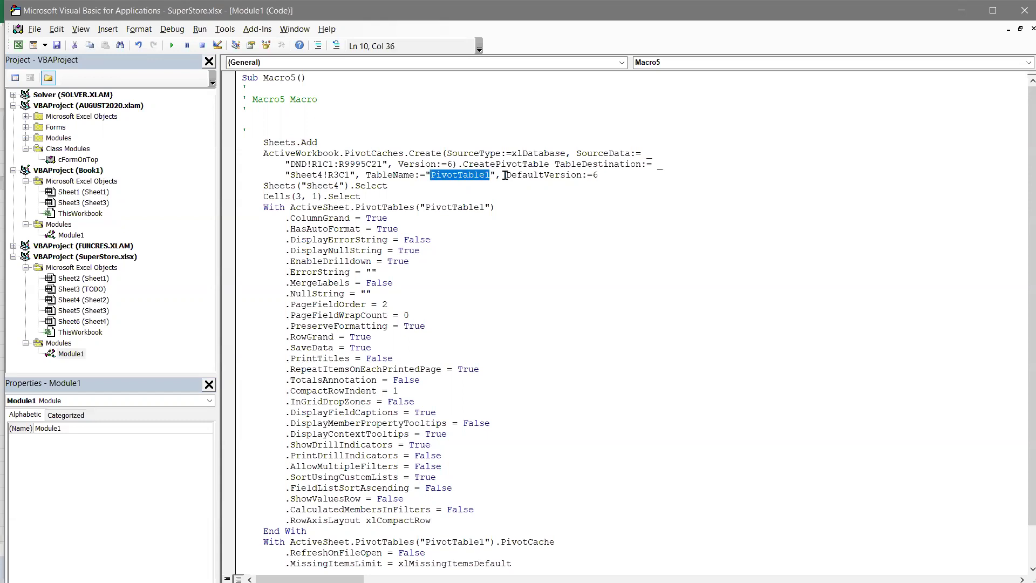
pyautogui.scroll(-1, 600, 448)
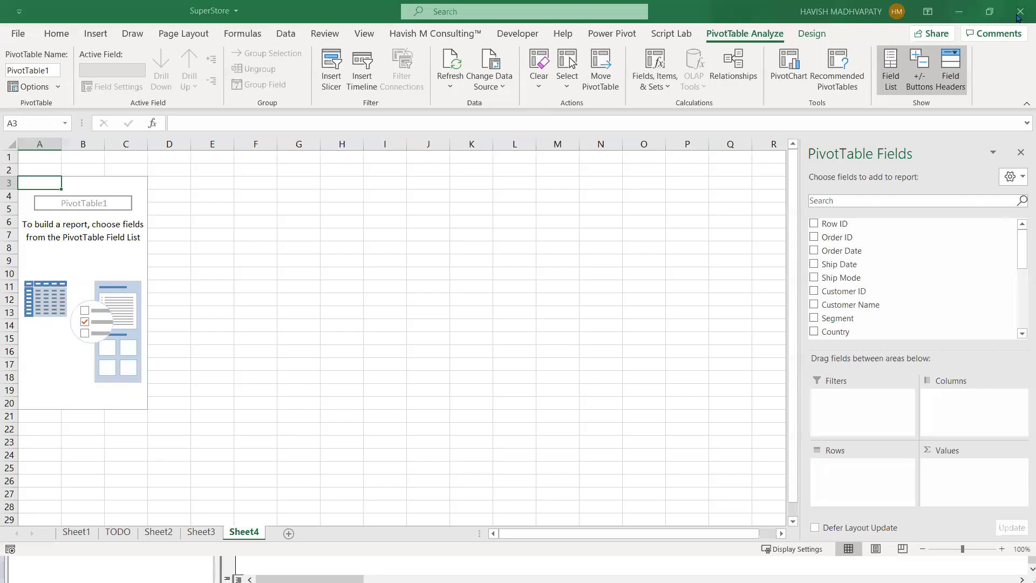
# - Close the VBA editor and switch to the Gmail inbox in Chrome
pyautogui.click(1024, 11)
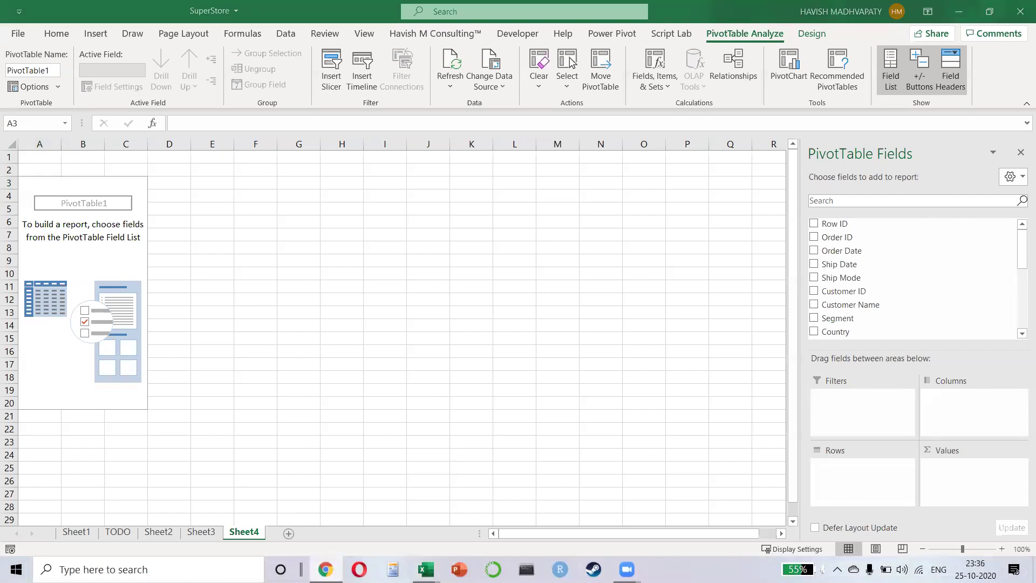
pyautogui.hotkey('alt', 'Tab')
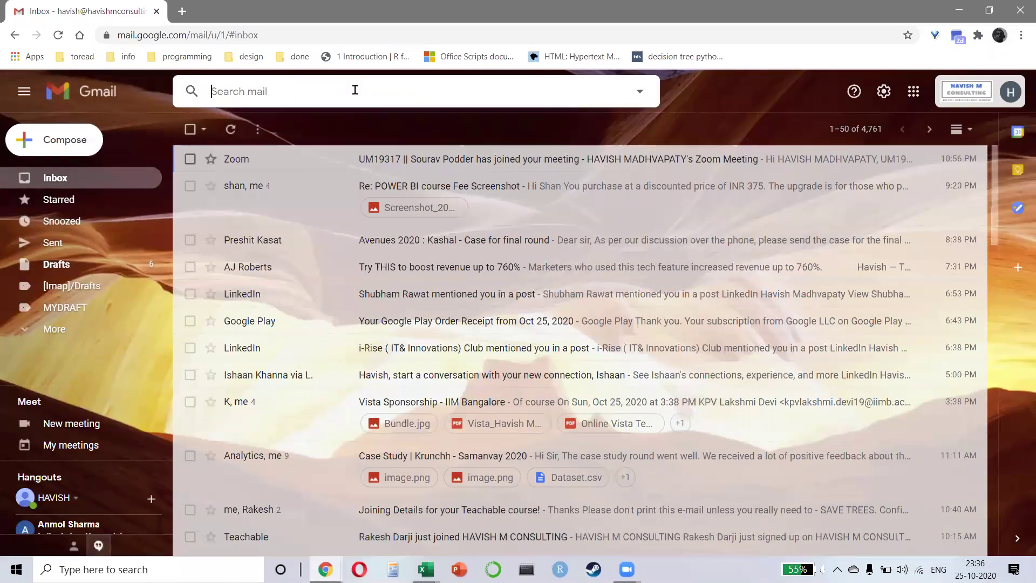
# - Search the mailbox for the contact's name, correcting the typed search text
pyautogui.press('Tab')
pyautogui.hotkey('ctrl', 'a')
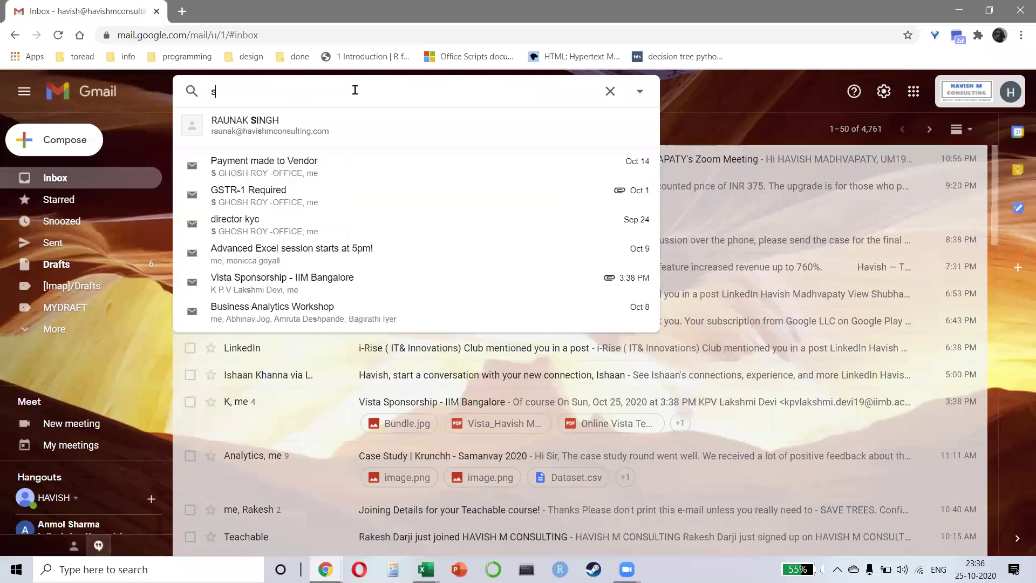
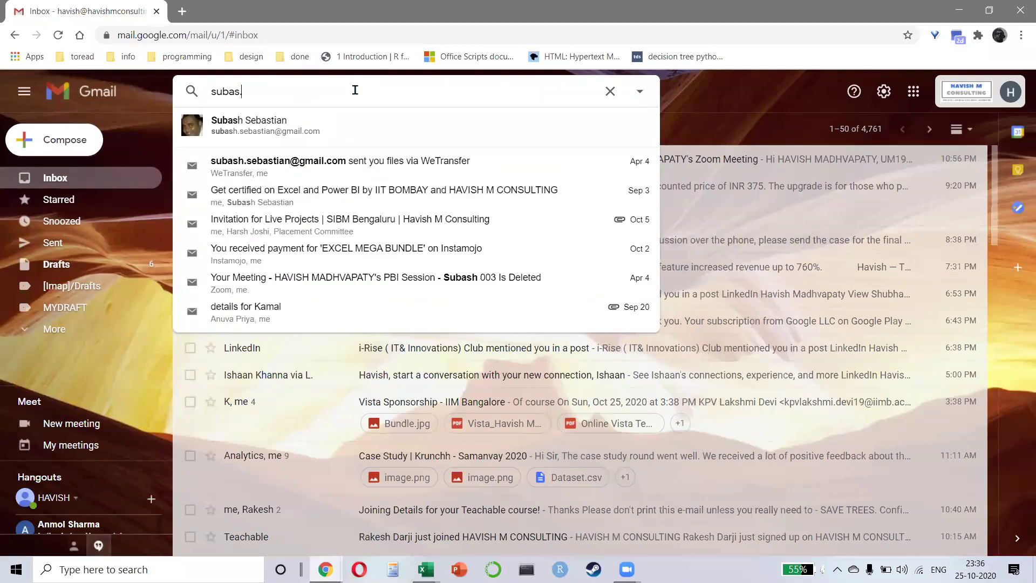
pyautogui.press('BackSpace')
pyautogui.press('BackSpace')
pyautogui.press('BackSpace')
pyautogui.press('Return')
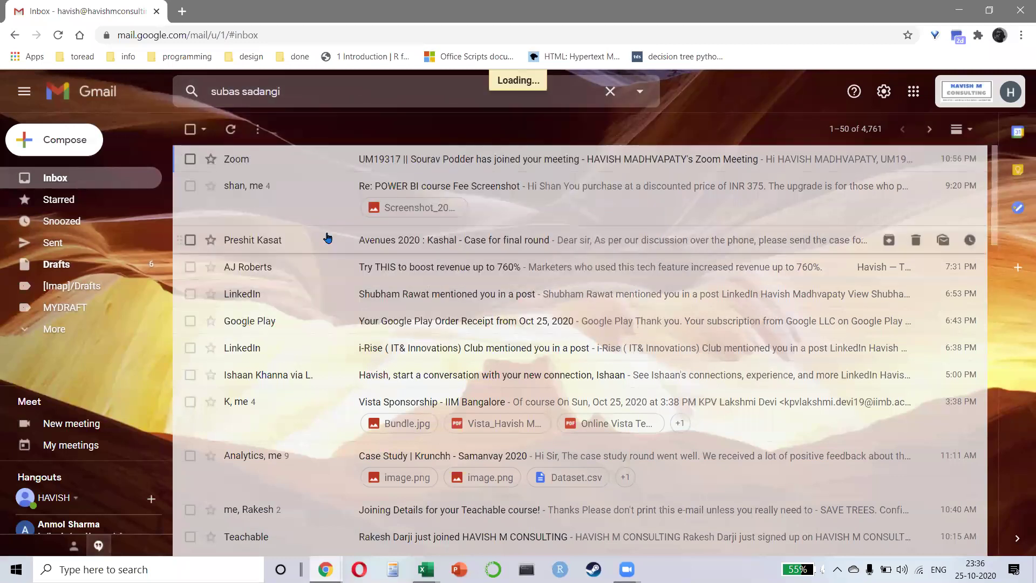
# - Search the other Gmail account for the contact and open the HR-MIS Project Outline automatic reply
pyautogui.scroll(-4, 593, 297)
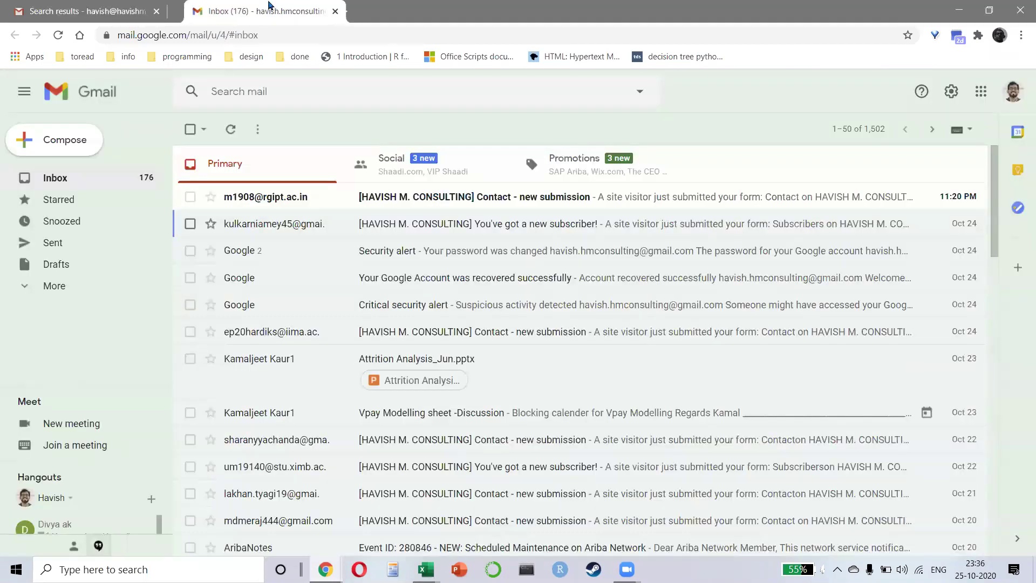
pyautogui.click(292, 91)
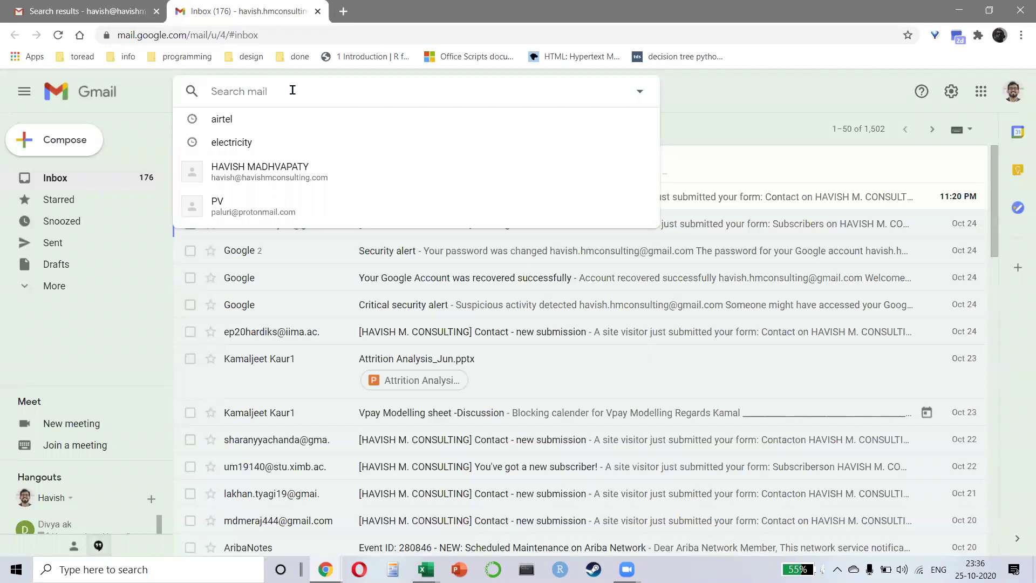
pyautogui.press('Return')
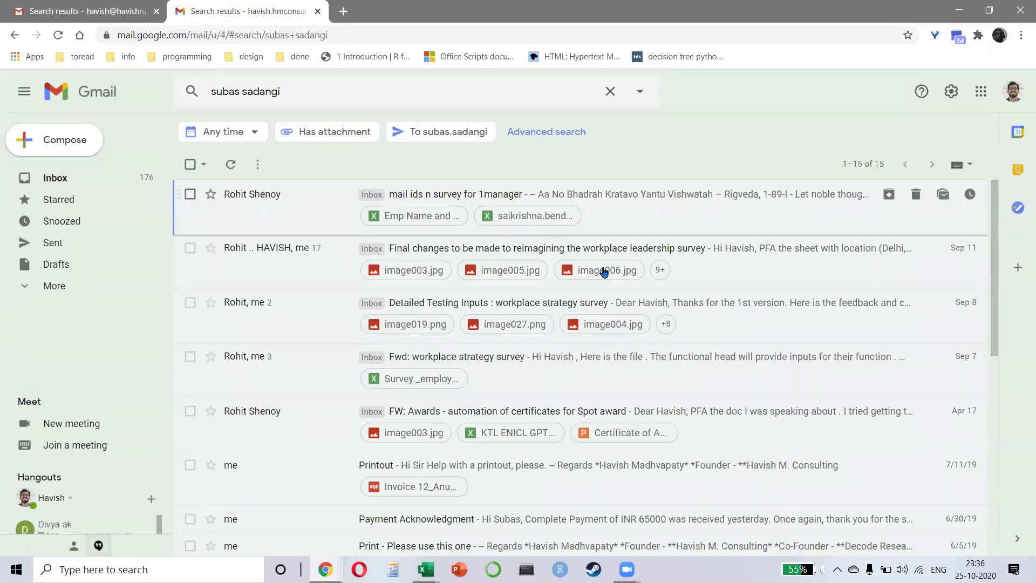
pyautogui.scroll(-6, 462, 335)
pyautogui.click(452, 372)
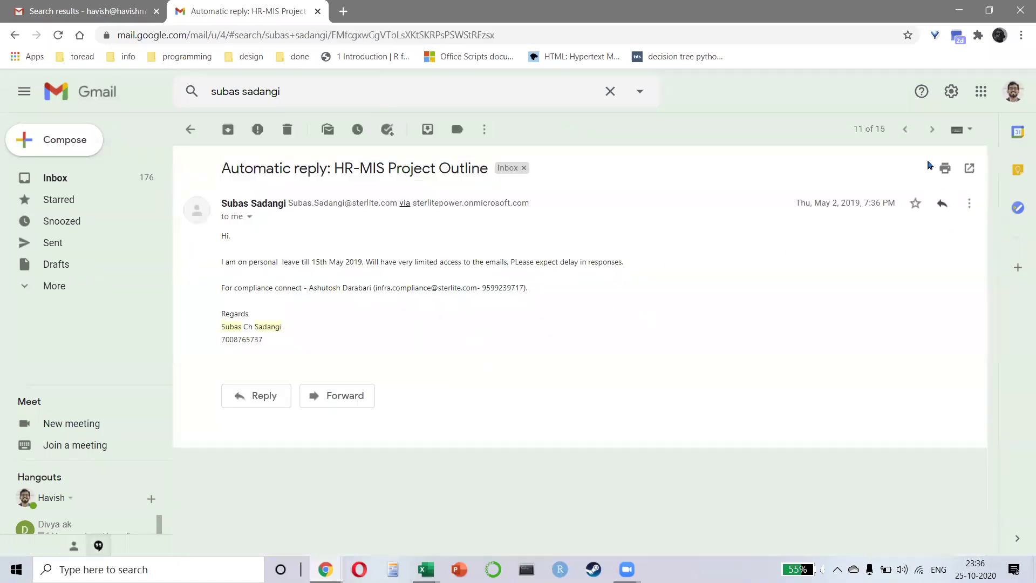
# - Step through neighbouring conversations back to the Print message, then close the Gmail window
pyautogui.click(905, 130)
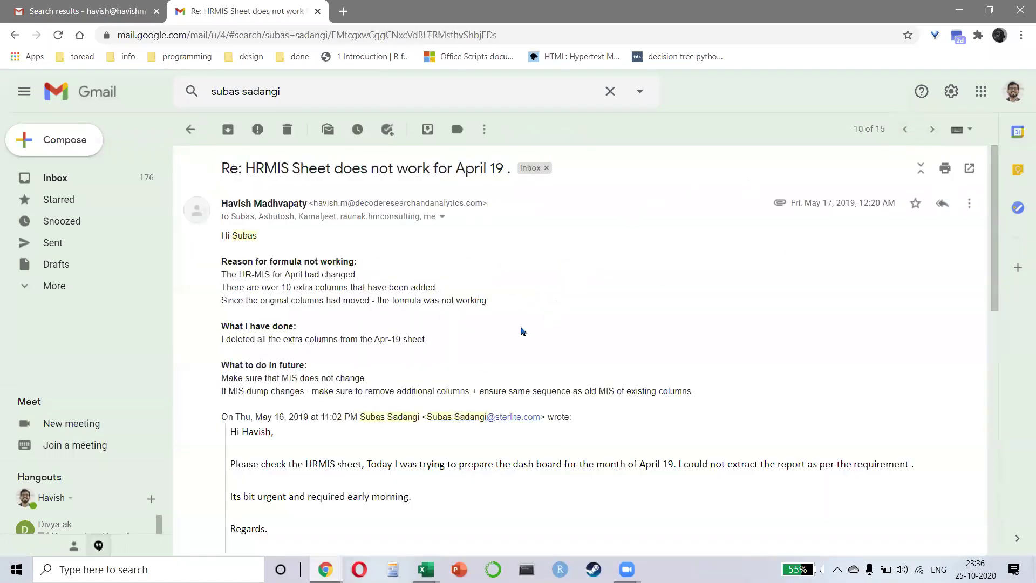
pyautogui.scroll(-6, 522, 331)
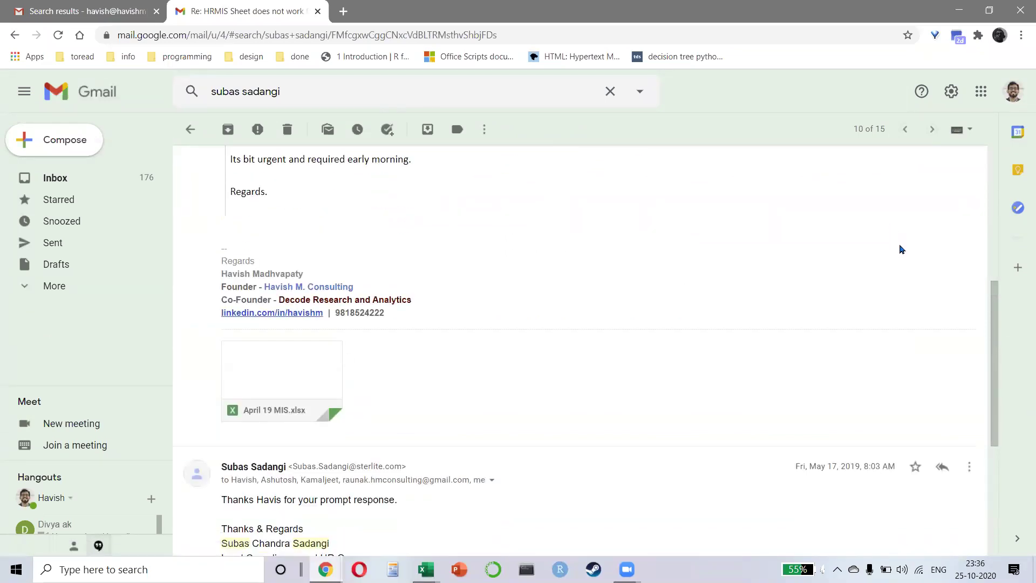
pyautogui.click(930, 136)
pyautogui.click(930, 136)
pyautogui.click(930, 141)
pyautogui.click(930, 141)
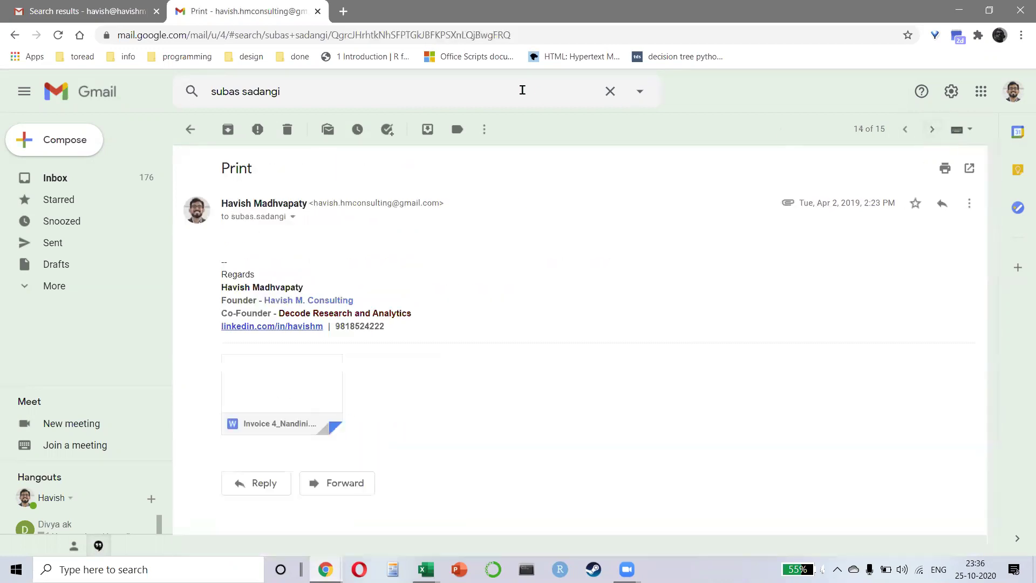
pyautogui.click(1019, 9)
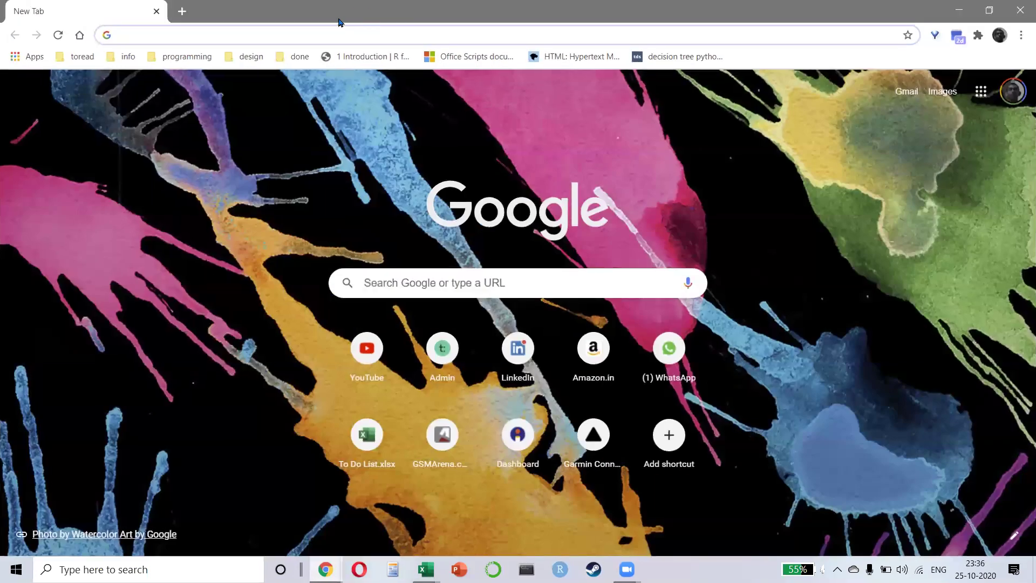
# - Google 'pivot table vba' and open the excelchamps.com guide to creating pivot tables with VBA
pyautogui.click(222, 33)
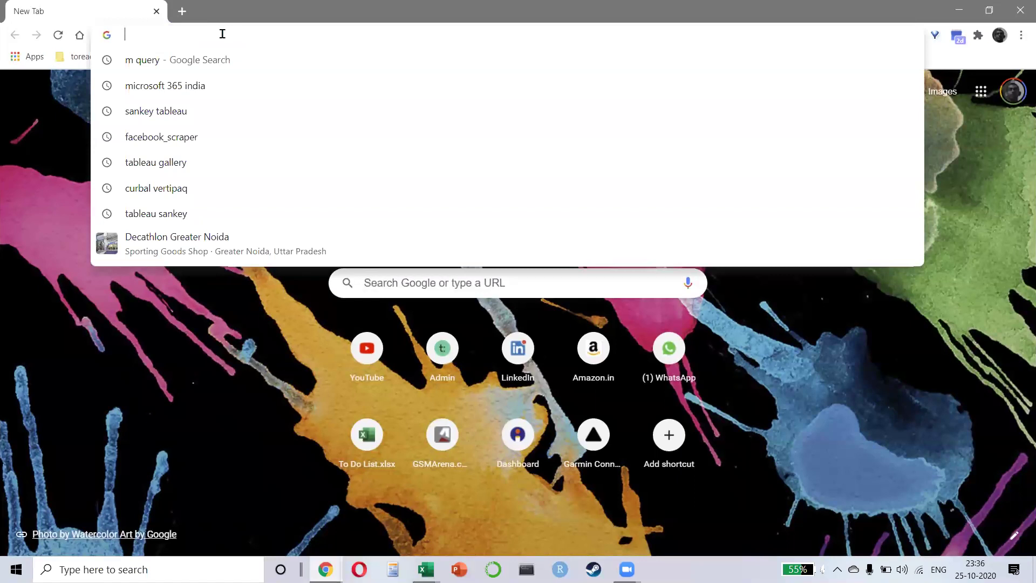
pyautogui.write('power bi data stories gallery')
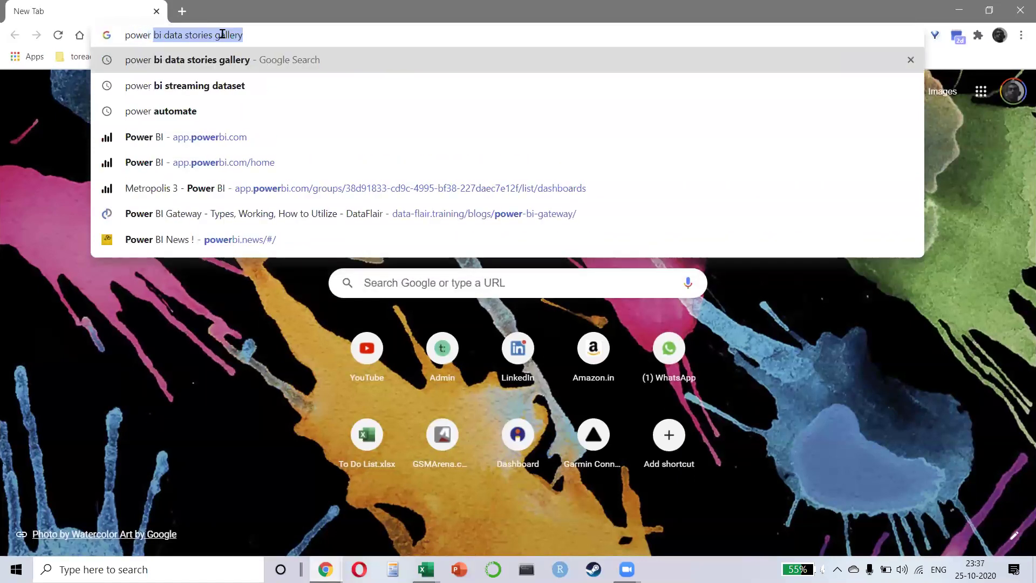
pyautogui.hotkey('ctrl', 'a')
pyautogui.write('pivot table vba')
pyautogui.press('Return')
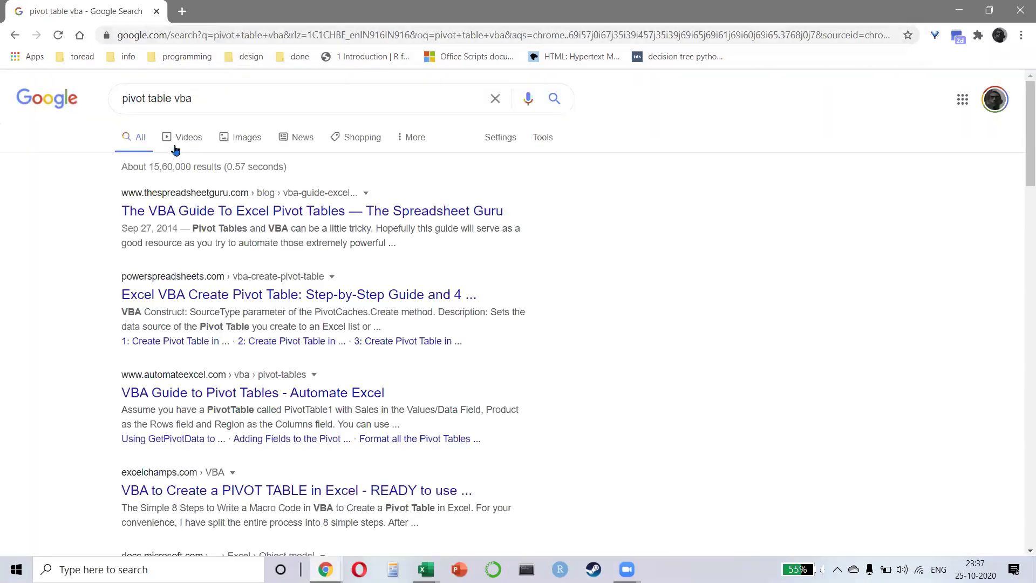
pyautogui.scroll(-1, 202, 345)
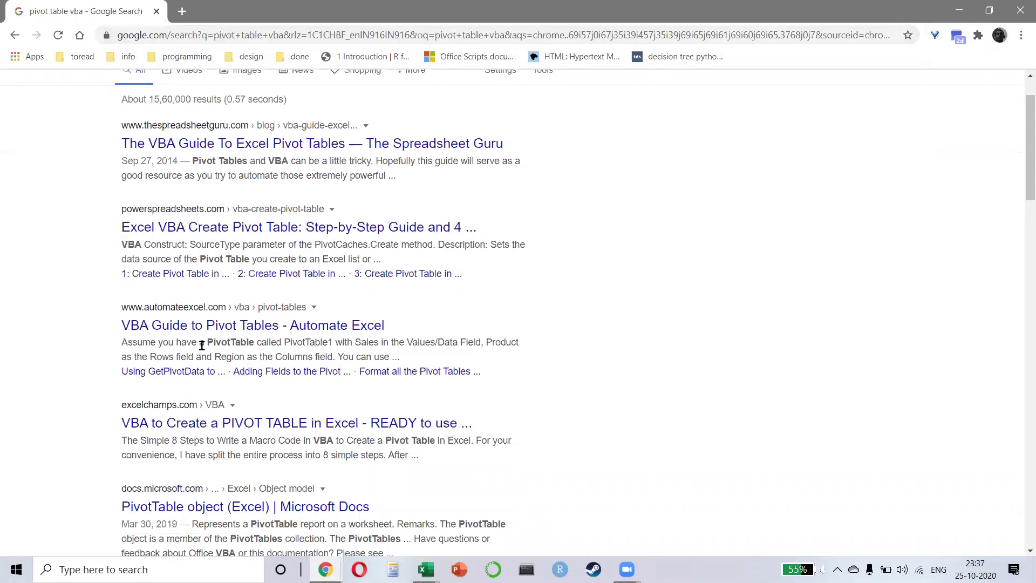
pyautogui.scroll(-1, 312, 358)
pyautogui.click(292, 361)
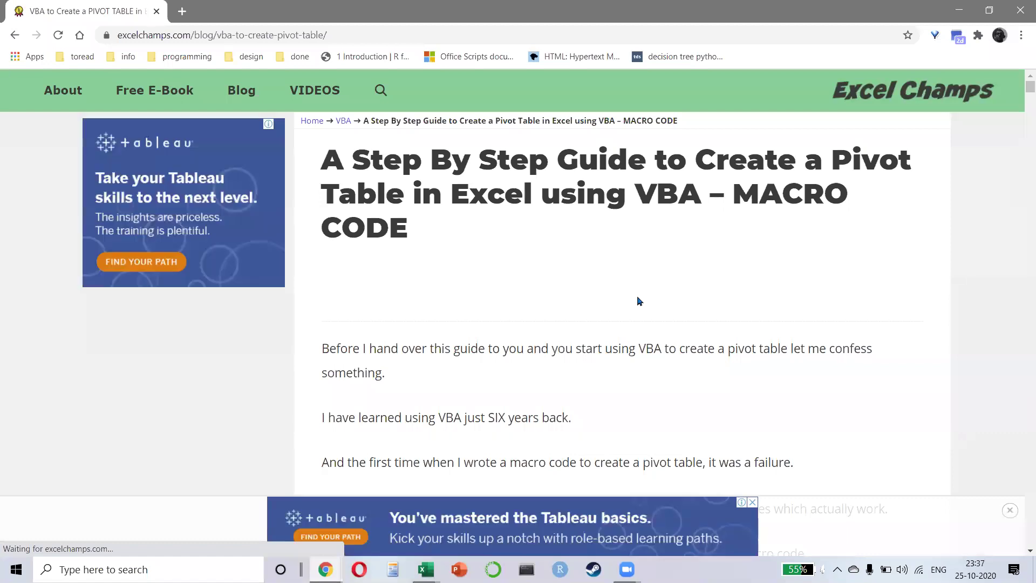
# - Dismiss the Tableau ad and highlight the guide's first code blocks while scrolling down
pyautogui.click(1010, 510)
pyautogui.scroll(-2, 639, 268)
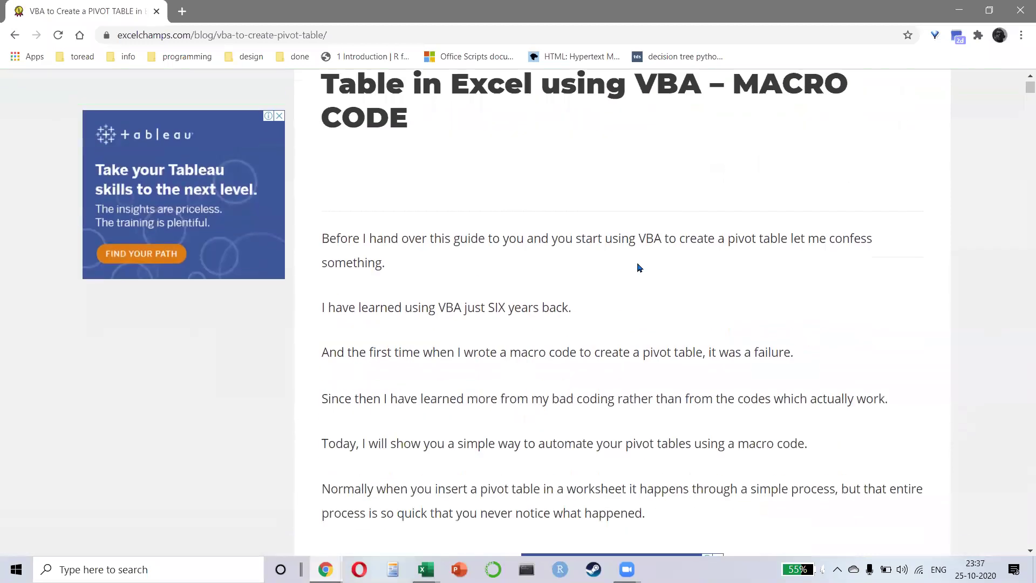
pyautogui.scroll(-3, 638, 268)
pyautogui.scroll(-8, 610, 288)
pyautogui.scroll(-13, 610, 289)
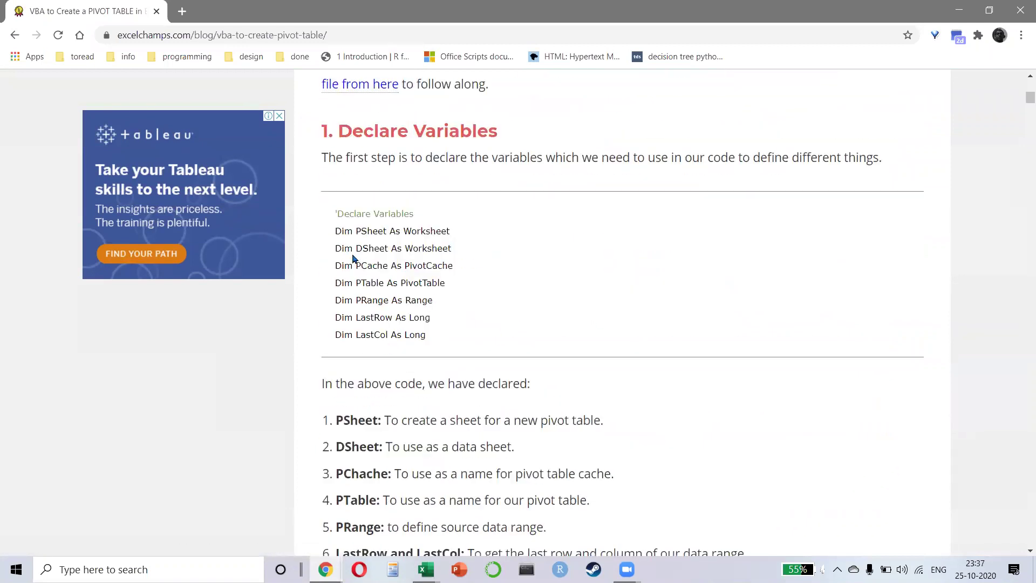
pyautogui.moveTo(335, 231); pyautogui.dragTo(426, 319)
pyautogui.scroll(-4, 511, 341)
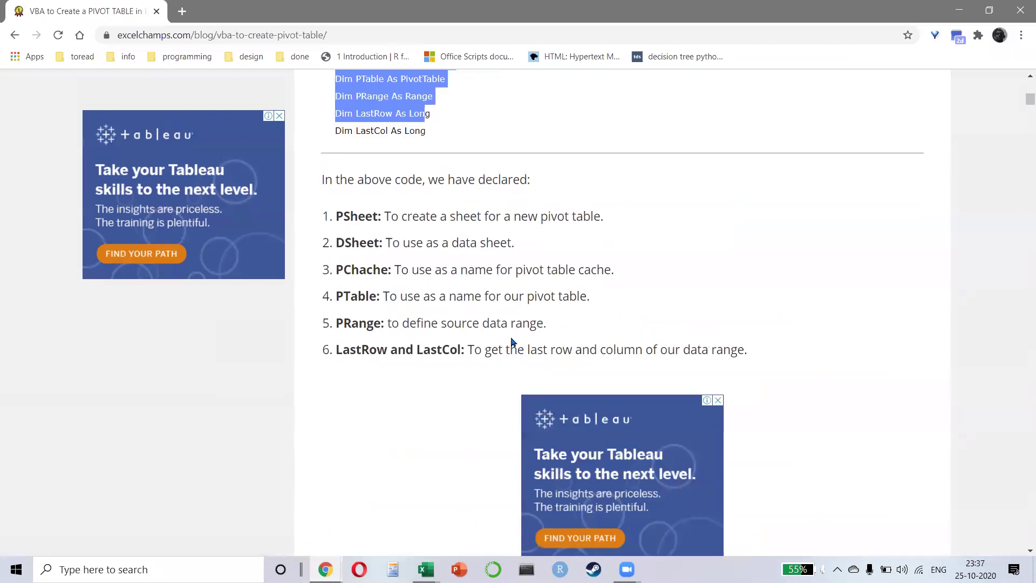
pyautogui.scroll(-8, 512, 341)
pyautogui.scroll(-8, 492, 370)
pyautogui.moveTo(375, 213); pyautogui.dragTo(539, 326)
pyautogui.scroll(-9, 539, 326)
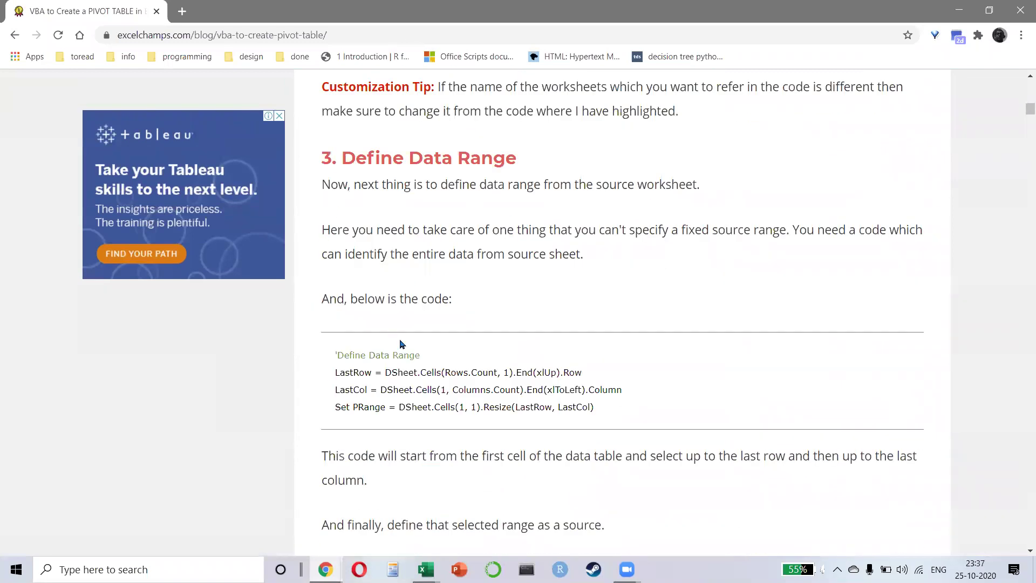
pyautogui.scroll(-1, 402, 344)
pyautogui.moveTo(365, 305); pyautogui.dragTo(593, 341)
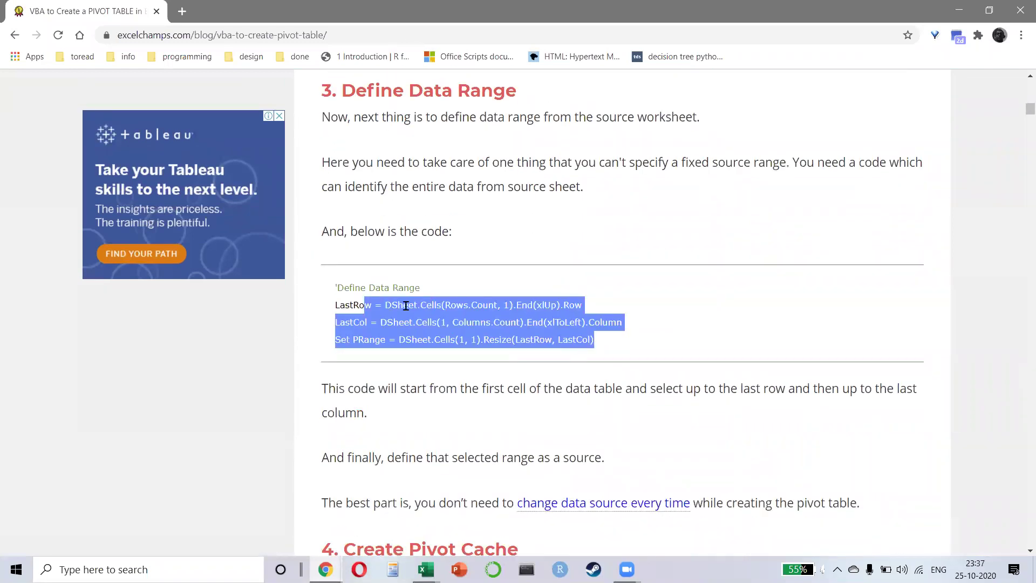
# - Highlight DSheet in the LastRow line and the following code blocks through Insert Data Field
pyautogui.click(405, 306)
pyautogui.doubleClick(393, 305)
pyautogui.scroll(-5, 492, 309)
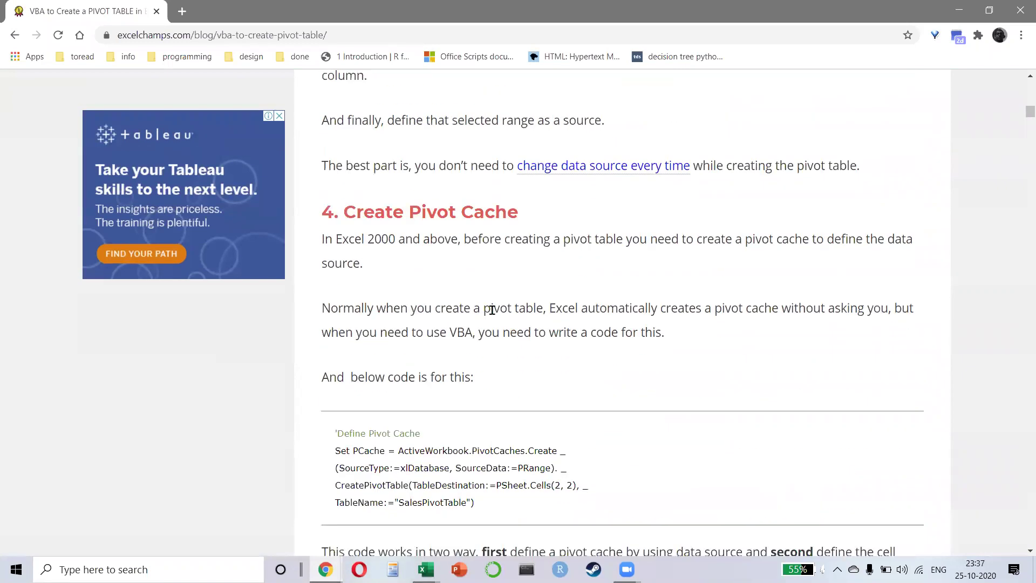
pyautogui.scroll(-2, 340, 276)
pyautogui.moveTo(365, 315); pyautogui.dragTo(335, 298)
pyautogui.scroll(-12, 358, 294)
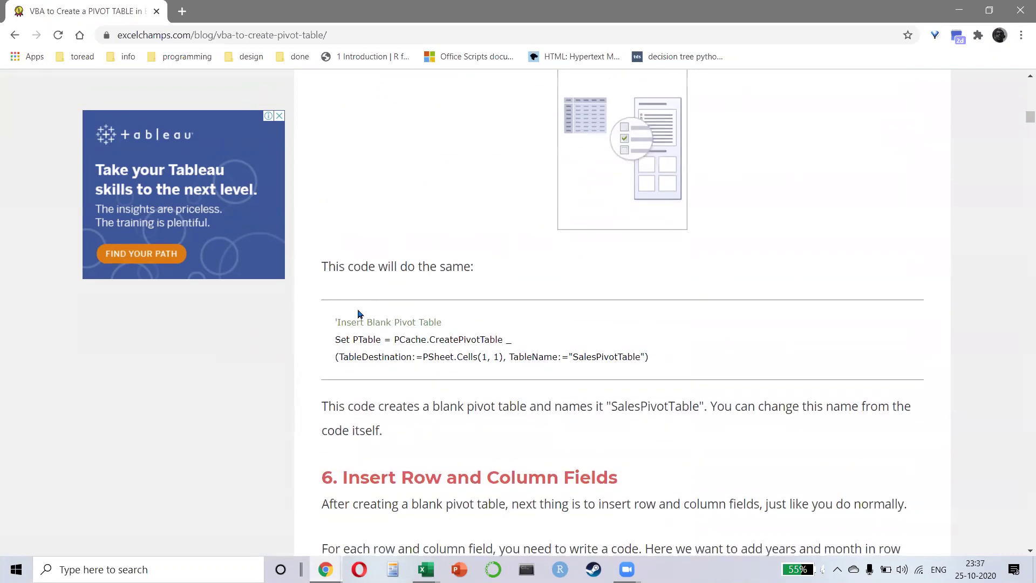
pyautogui.moveTo(358, 337); pyautogui.dragTo(636, 357)
pyautogui.scroll(-6, 444, 283)
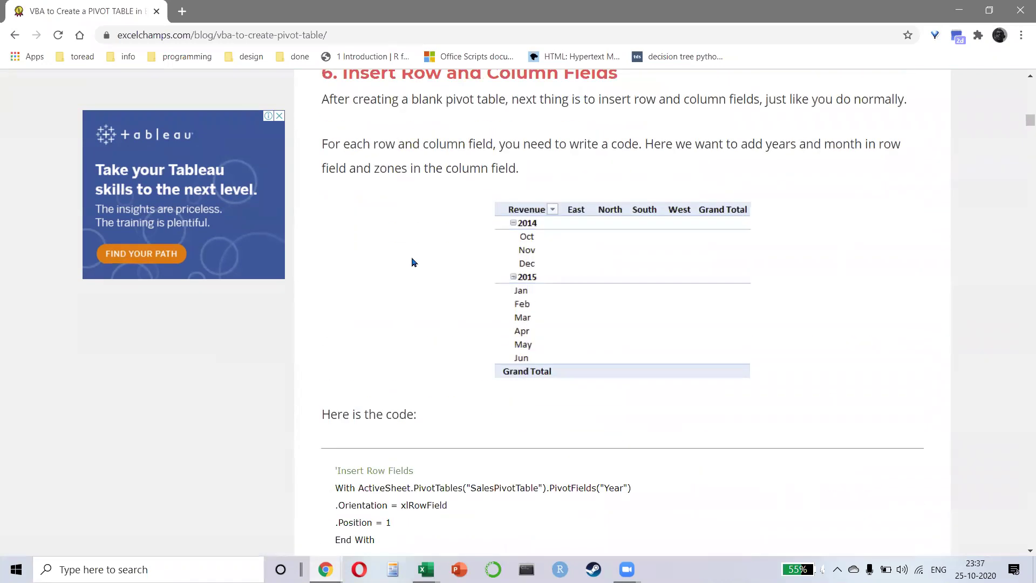
pyautogui.scroll(-3, 412, 262)
pyautogui.moveTo(382, 292); pyautogui.dragTo(486, 473)
pyautogui.scroll(-9, 499, 348)
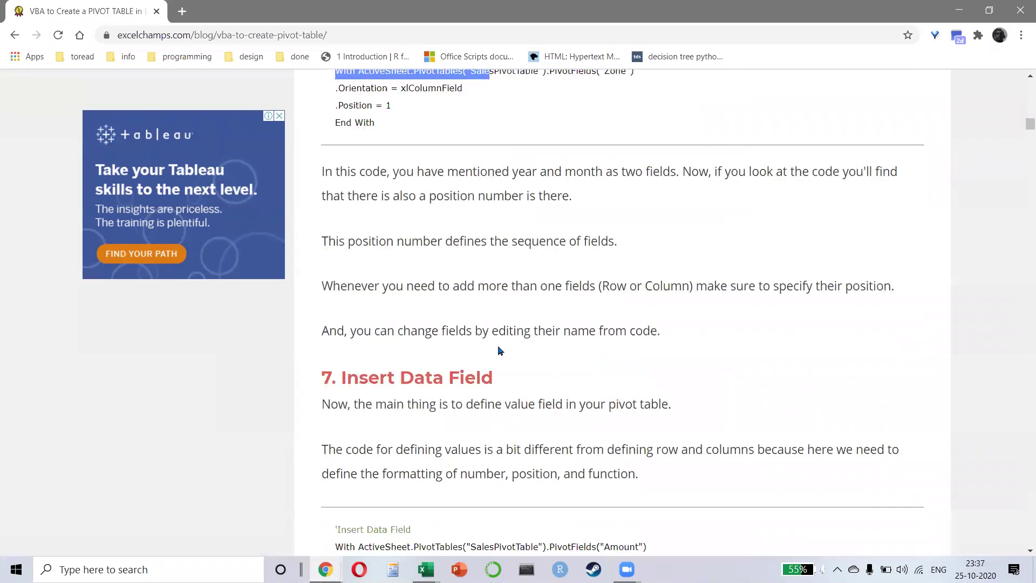
pyautogui.scroll(-2, 406, 329)
pyautogui.moveTo(382, 276); pyautogui.dragTo(428, 363)
# - Scroll down to the full copy-paste macro and select the guide's web address
pyautogui.scroll(-9, 427, 363)
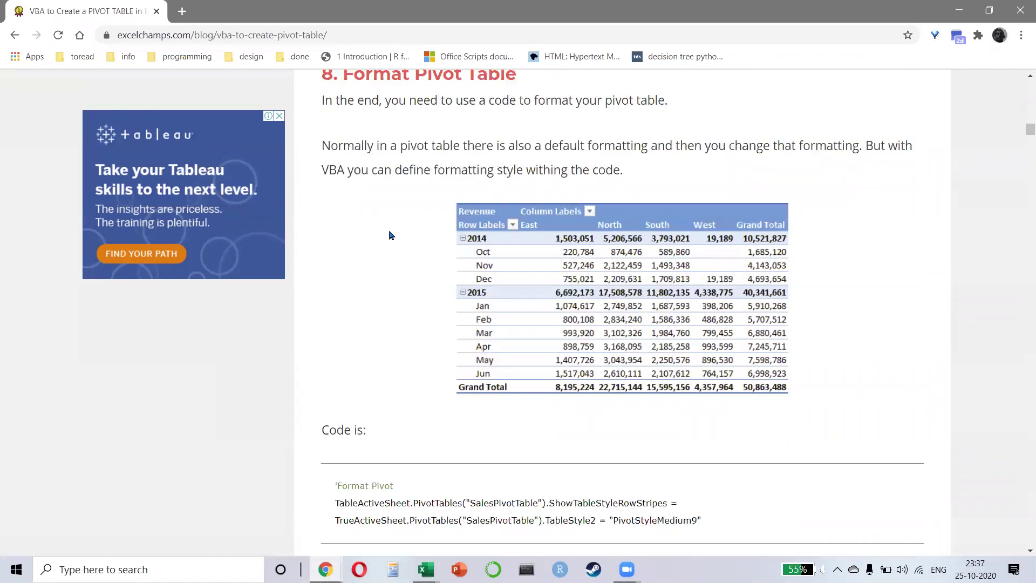
pyautogui.scroll(-5, 426, 256)
pyautogui.moveTo(362, 232); pyautogui.dragTo(336, 213)
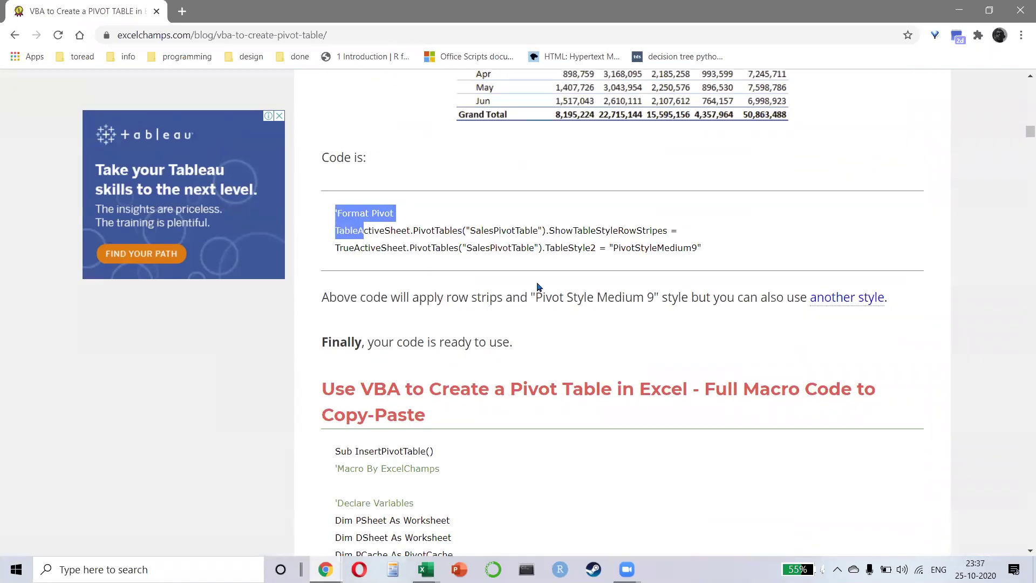
pyautogui.scroll(-5, 360, 230)
pyautogui.scroll(-11, 342, 180)
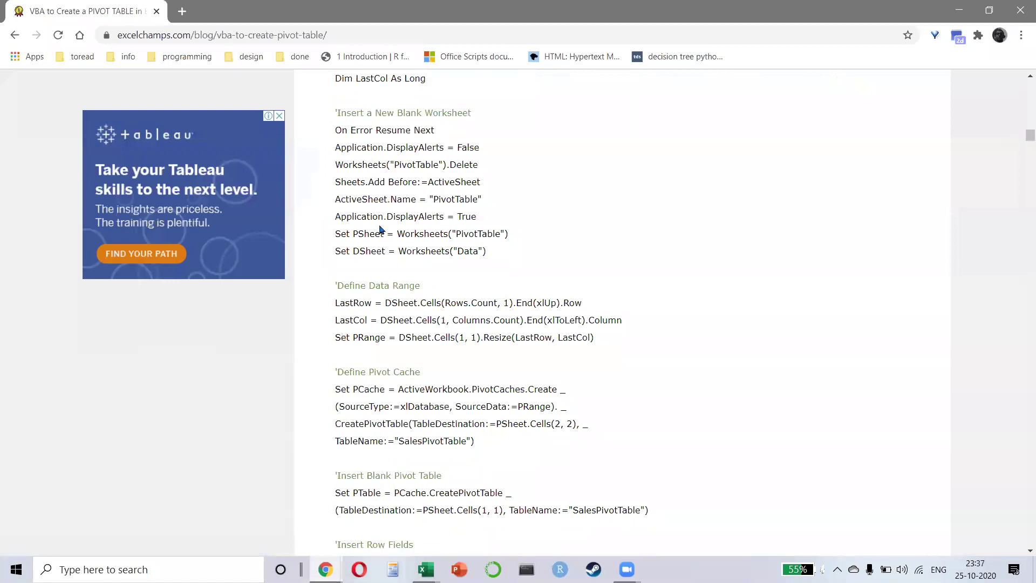
pyautogui.scroll(-6, 390, 235)
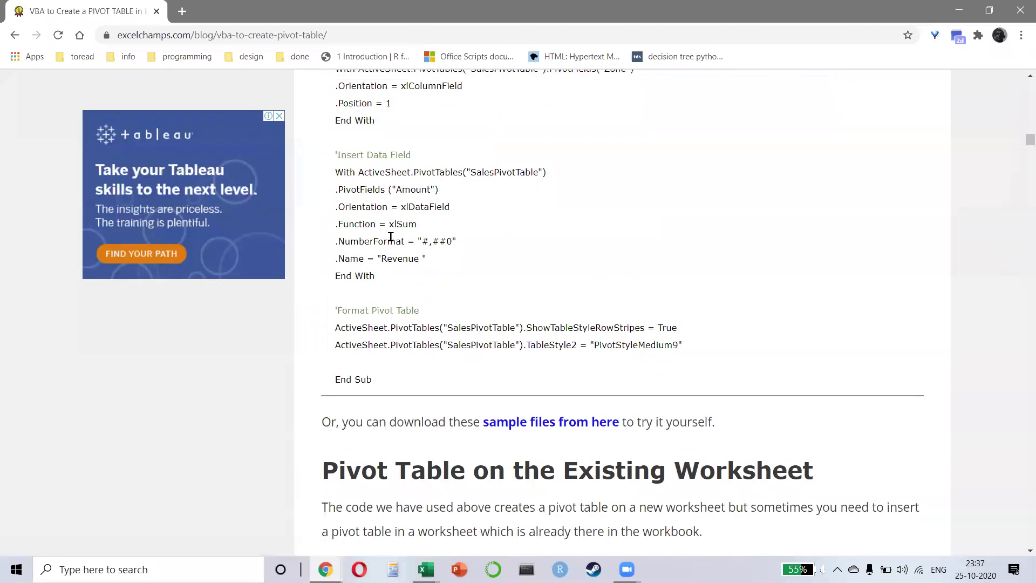
pyautogui.scroll(9, 444, 232)
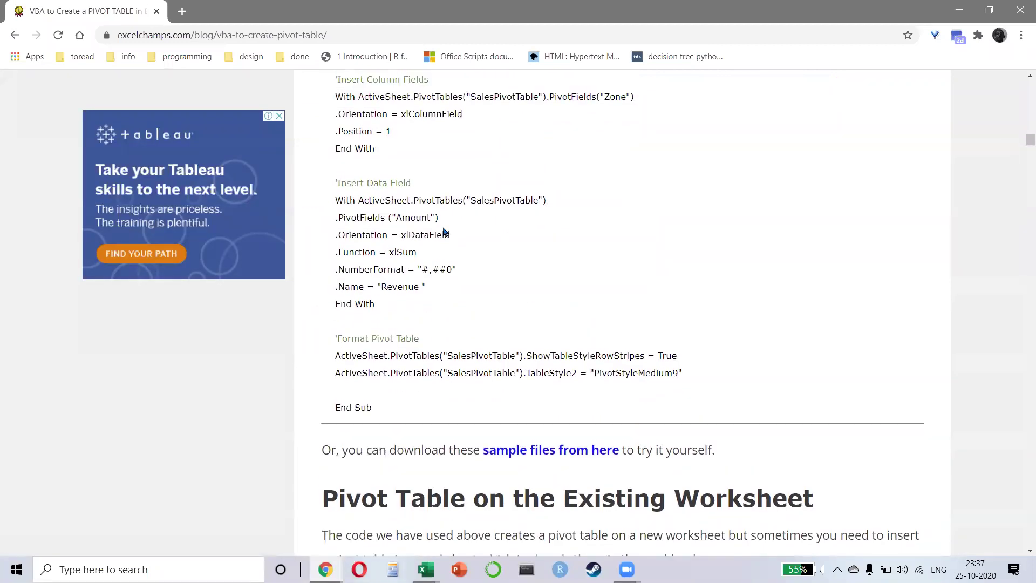
pyautogui.scroll(10, 446, 227)
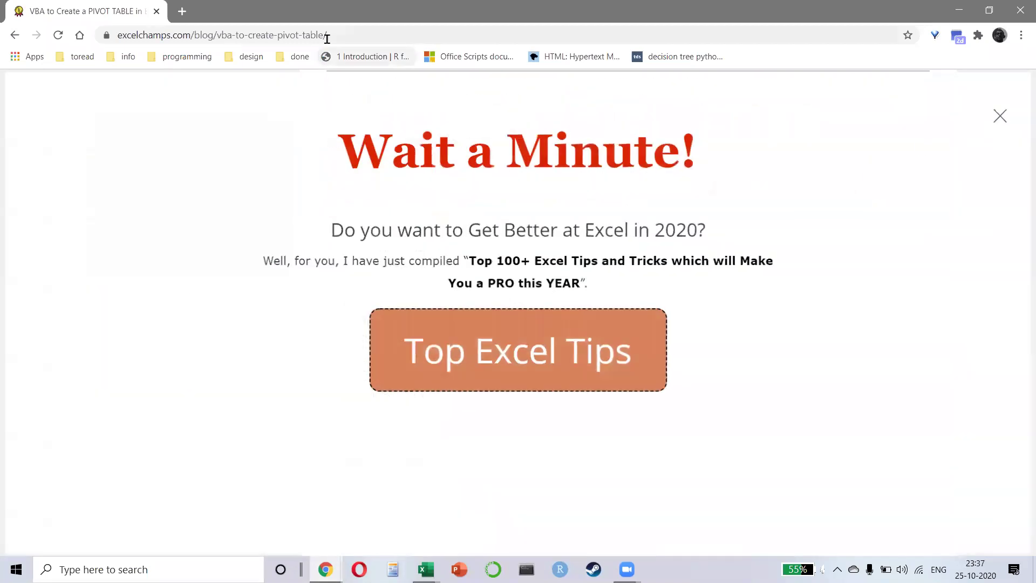
pyautogui.click(326, 39)
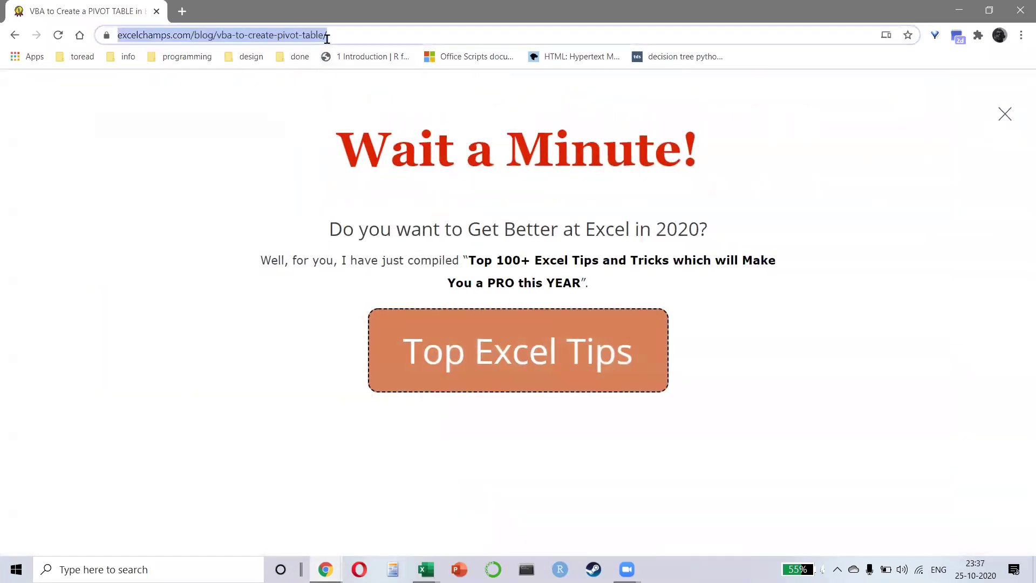
# - Show the guide's full web address, then switch back to the SuperStore workbook in Excel
pyautogui.hotkey('alt', 'Tab')
pyautogui.press('Escape')
pyautogui.press('Right')
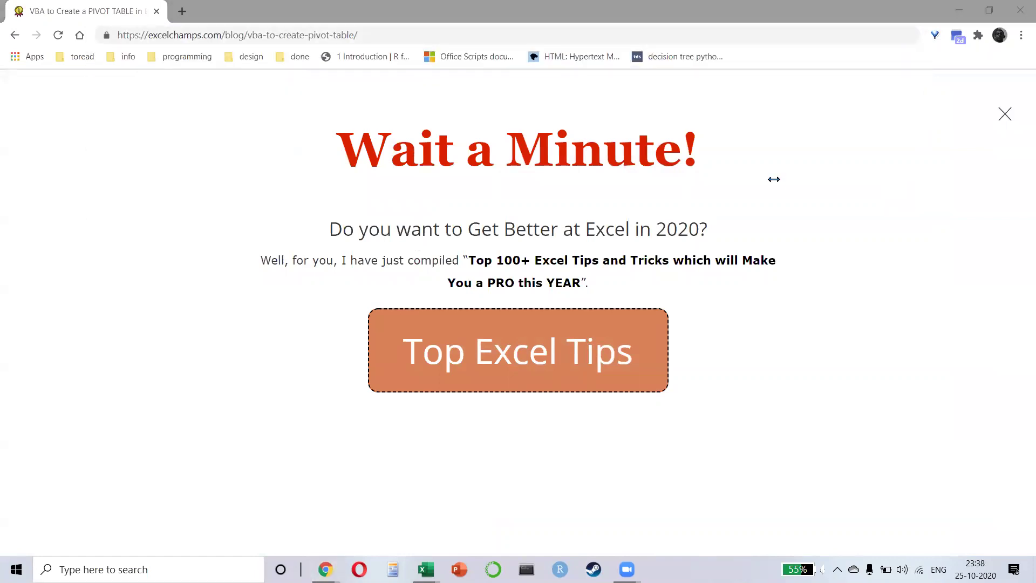
pyautogui.hotkey('alt', 'Tab')
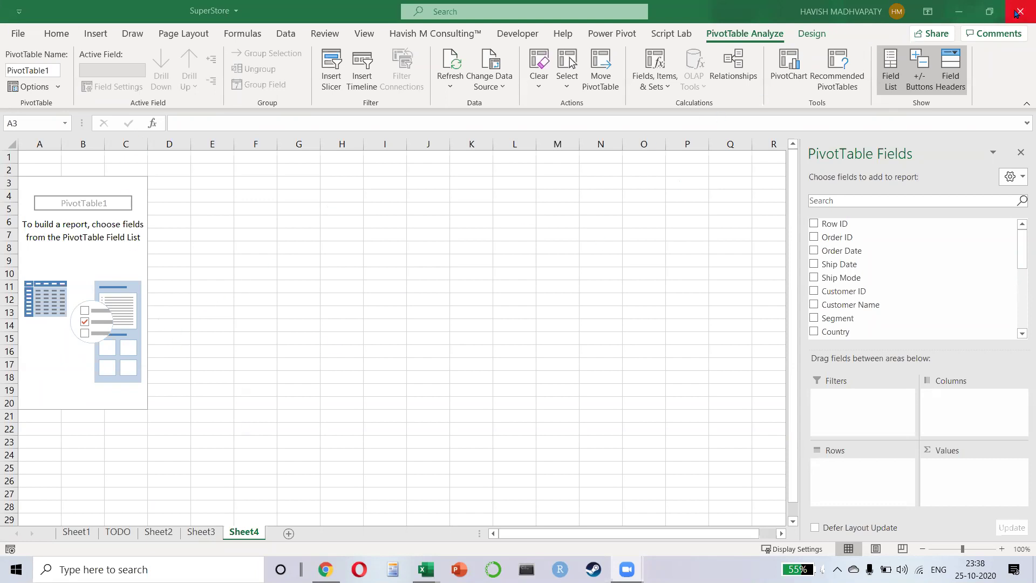
# - Close the SuperStore workbook, then close Book1 choosing Don't Save
pyautogui.click(997, 22)
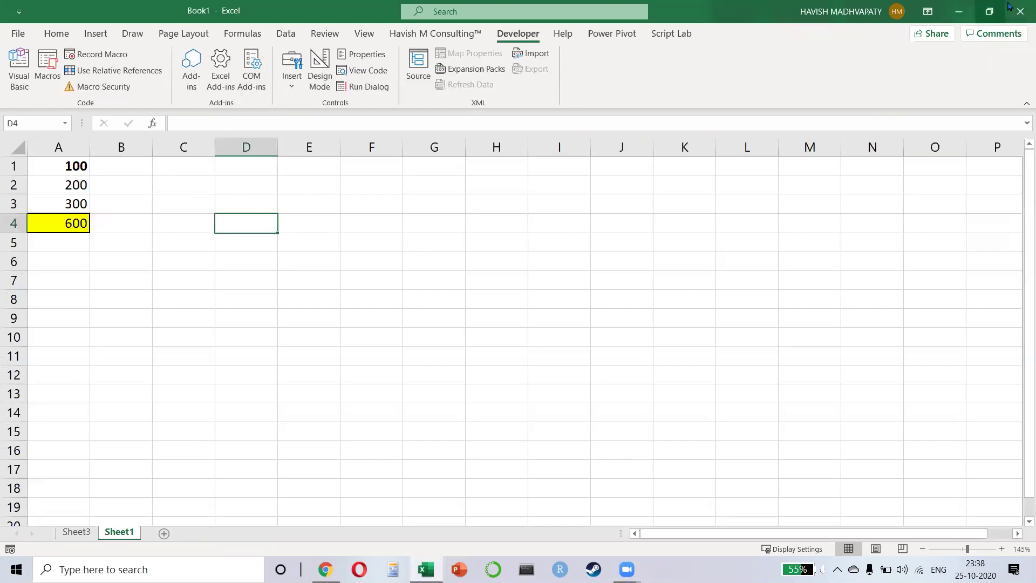
pyautogui.hotkey('alt', 'F4')
pyautogui.click(621, 359)
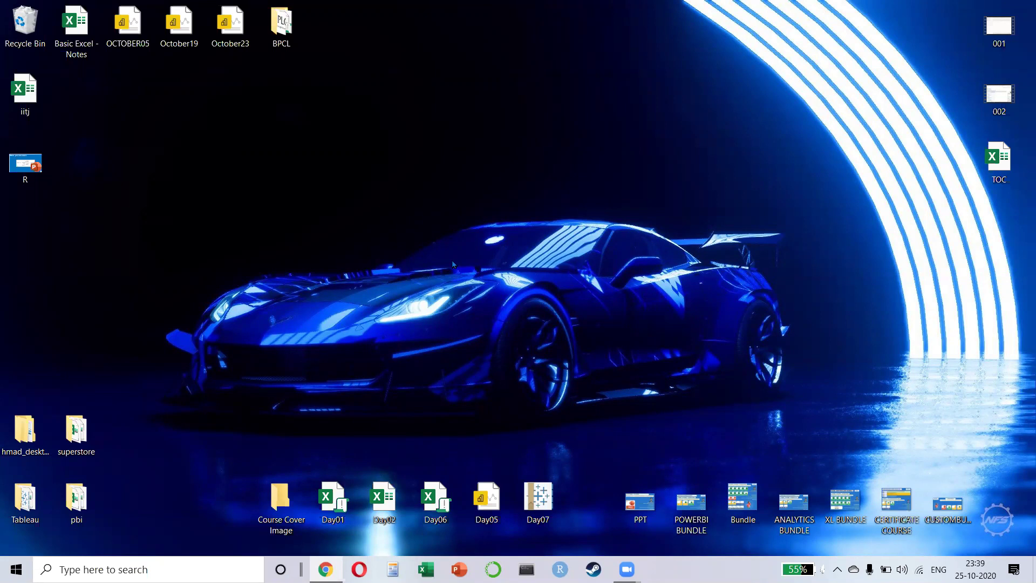
# - Launch Excel from its taskbar icon on the Windows desktop
pyautogui.hotkey('alt', 'Tab')
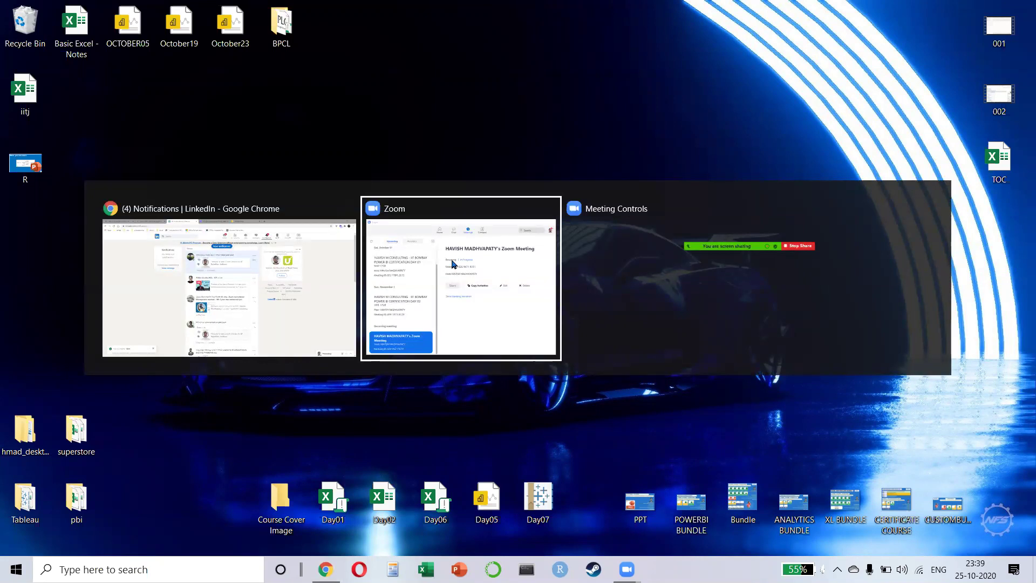
pyautogui.click(452, 262)
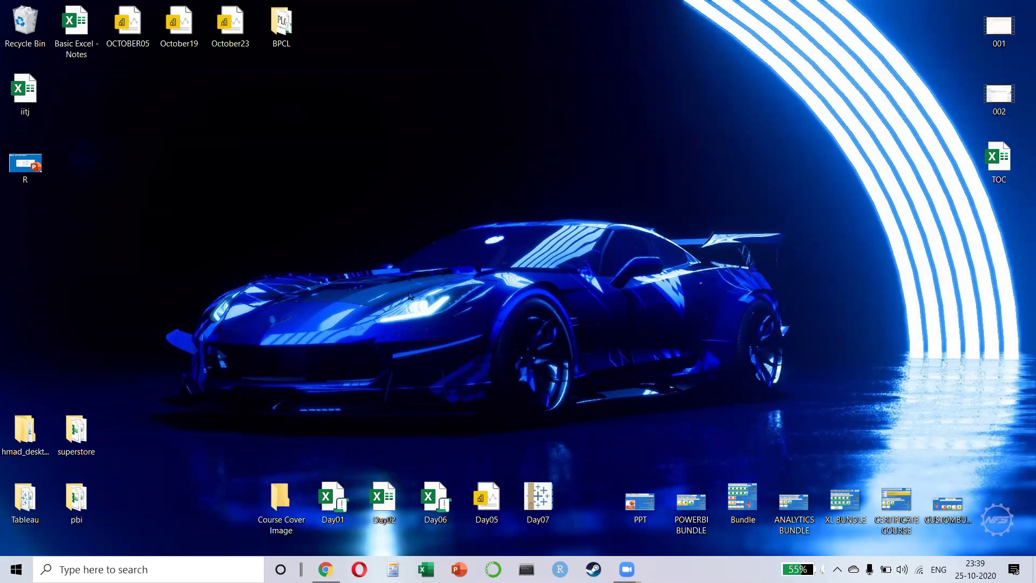
pyautogui.click(426, 569)
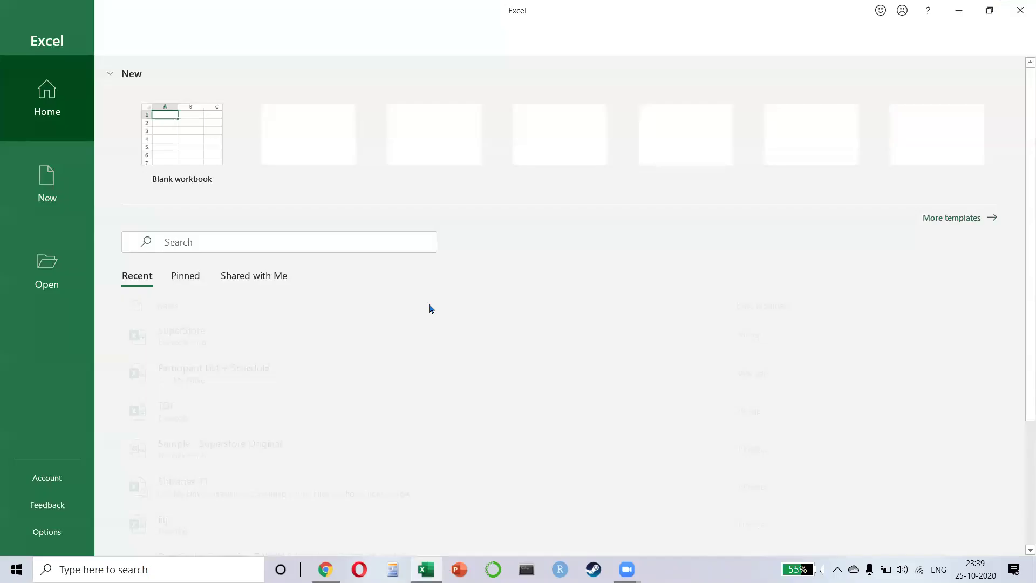
# - Create a blank workbook with the headers Name in A1 and Age in B1
pyautogui.click(190, 179)
pyautogui.keyDown('ctrl'); pyautogui.scroll(4, 134, 248); pyautogui.keyUp('ctrl')
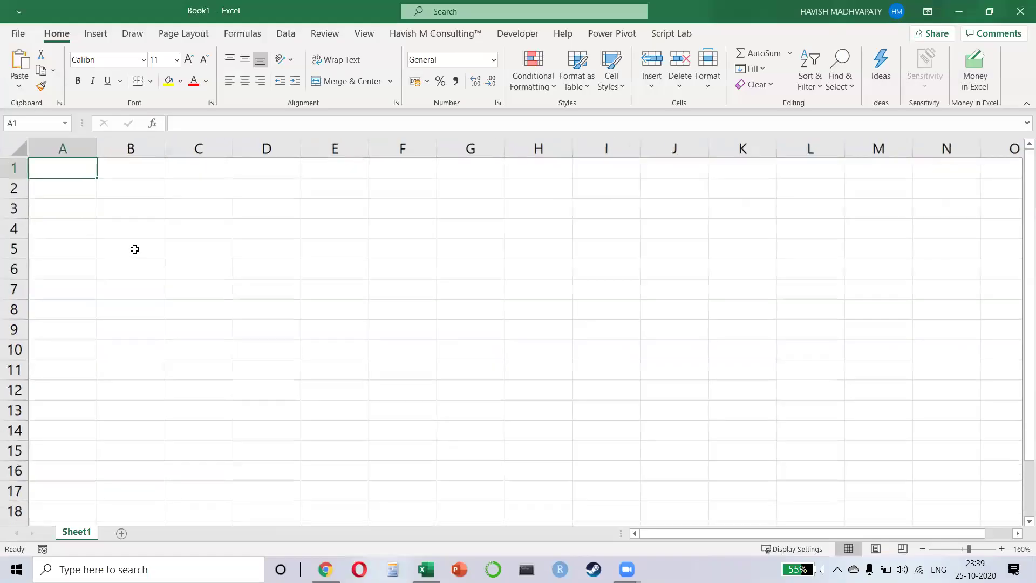
pyautogui.write('Name')
pyautogui.press('Return')
pyautogui.press('Up')
pyautogui.press('Right')
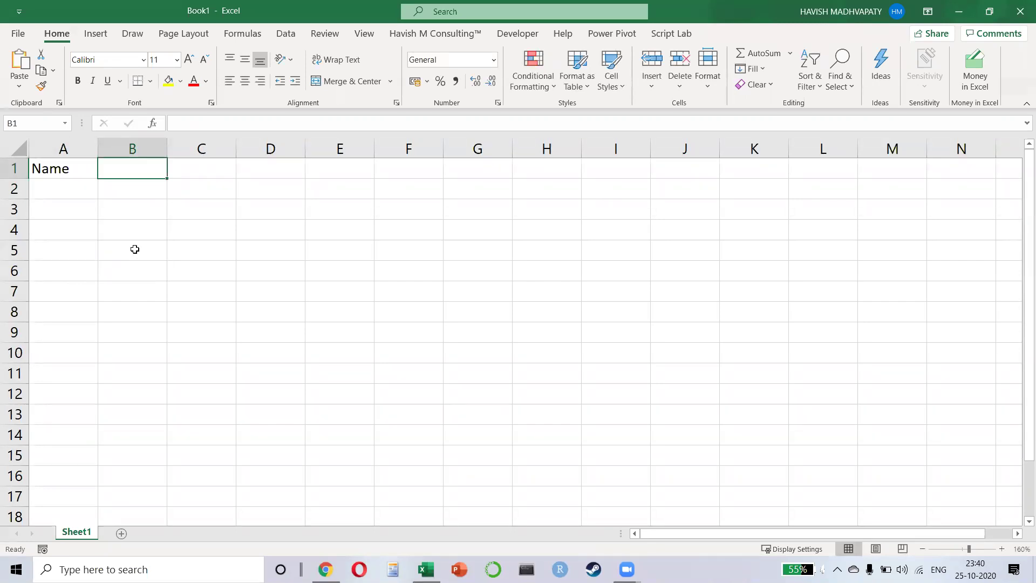
pyautogui.write('Age')
pyautogui.press('Return')
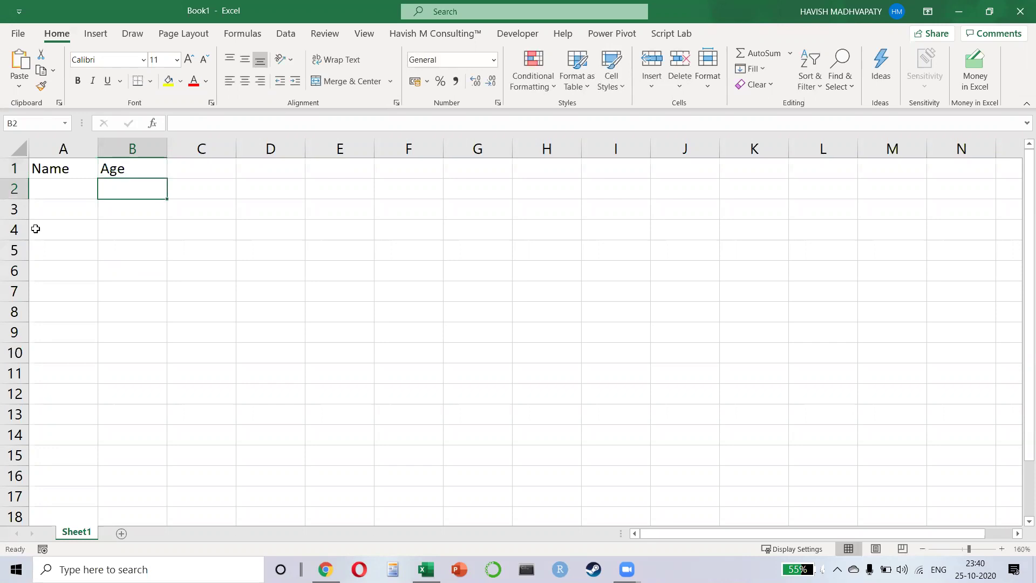
# - Widen columns A and B together
pyautogui.moveTo(92, 149); pyautogui.dragTo(141, 149)
pyautogui.moveTo(250, 149); pyautogui.dragTo(300, 150)
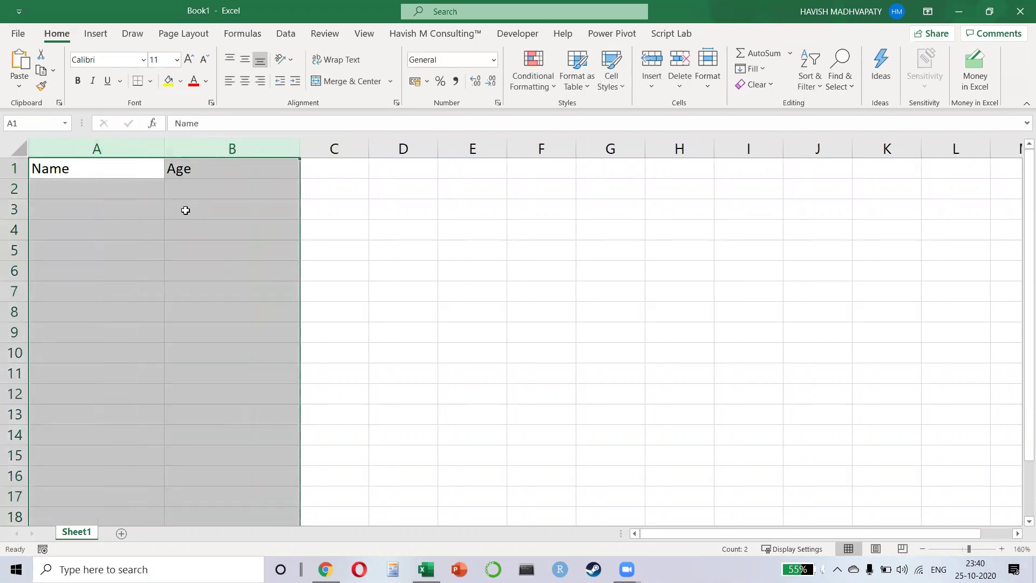
pyautogui.moveTo(134, 186); pyautogui.dragTo(135, 206)
pyautogui.click(133, 181)
# - Bold the Name and Age headers and fill columns A and B light blue
pyautogui.click(125, 168)
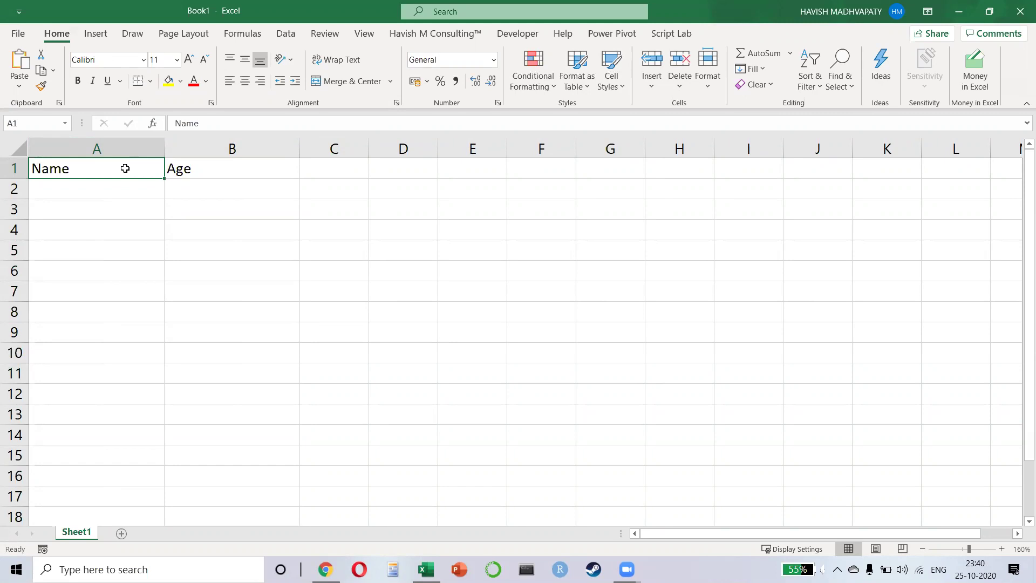
pyautogui.hotkey('ctrl', 'shift', 'Right')
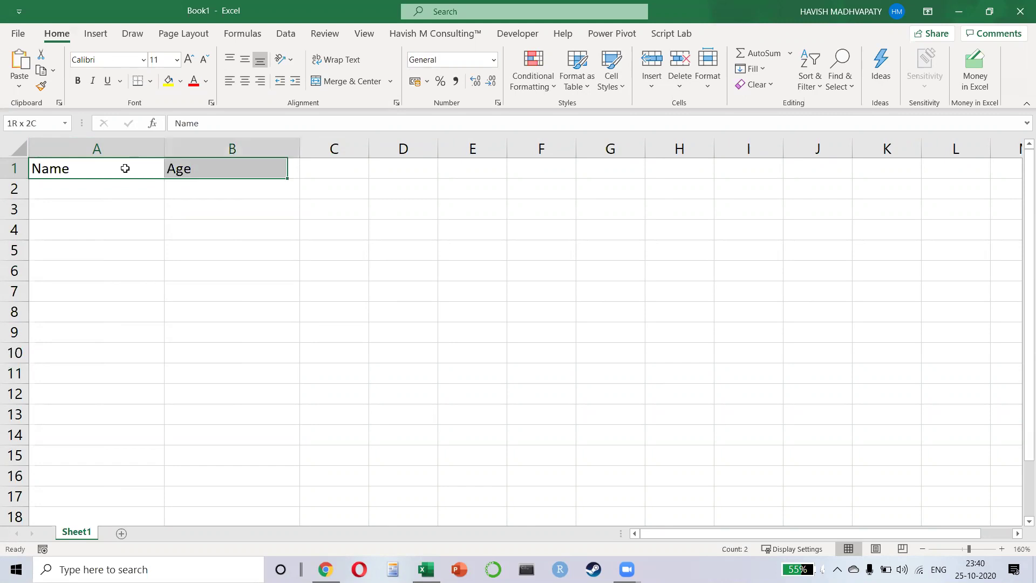
pyautogui.hotkey('ctrl', 'b')
pyautogui.hotkey('ctrl', 'shift', 'Down')
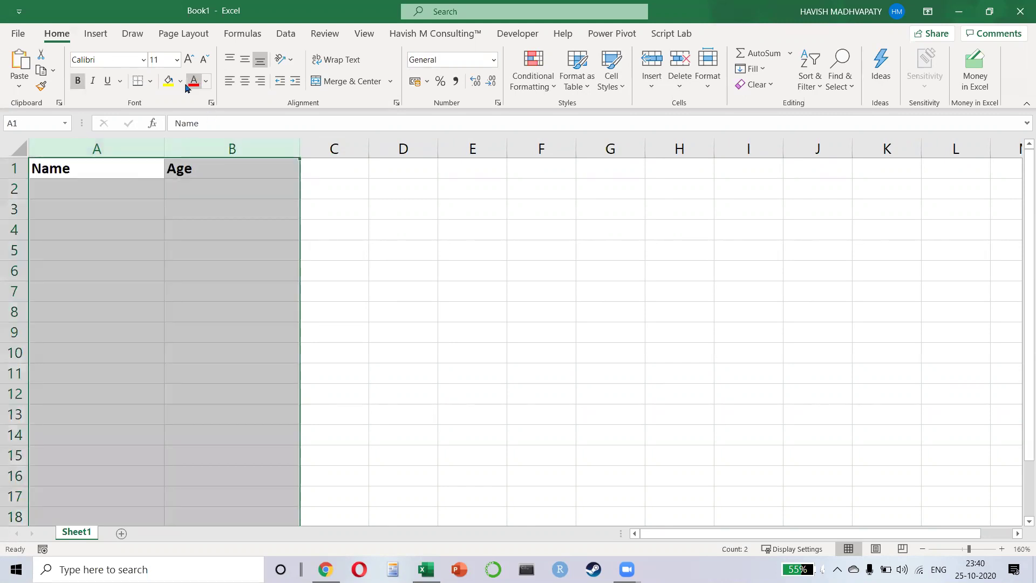
pyautogui.click(180, 81)
pyautogui.click(253, 135)
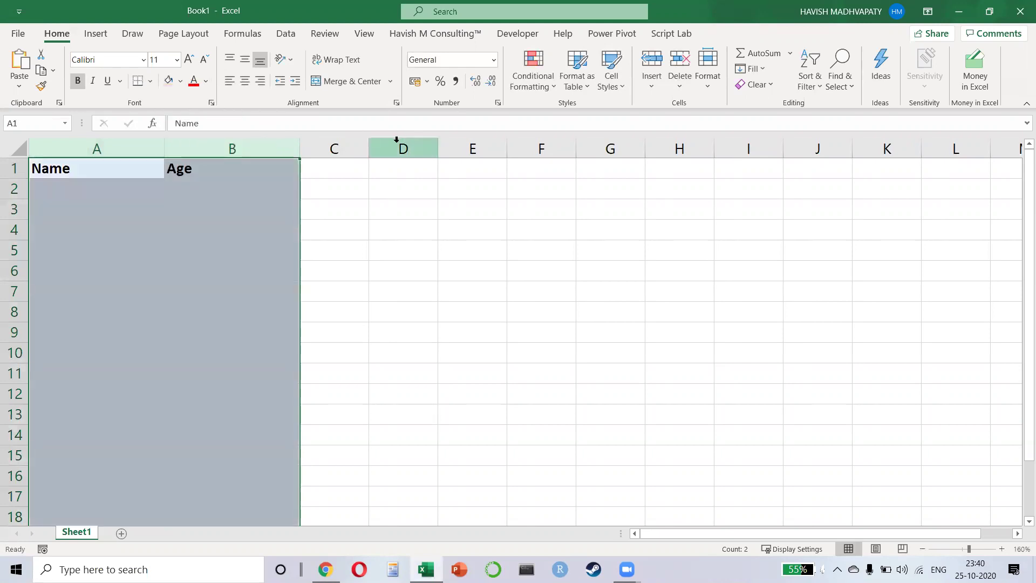
# - Hide every column after B, from C through XFD
pyautogui.click(397, 147)
pyautogui.hotkey('ctrl', 'shift', 'Right')
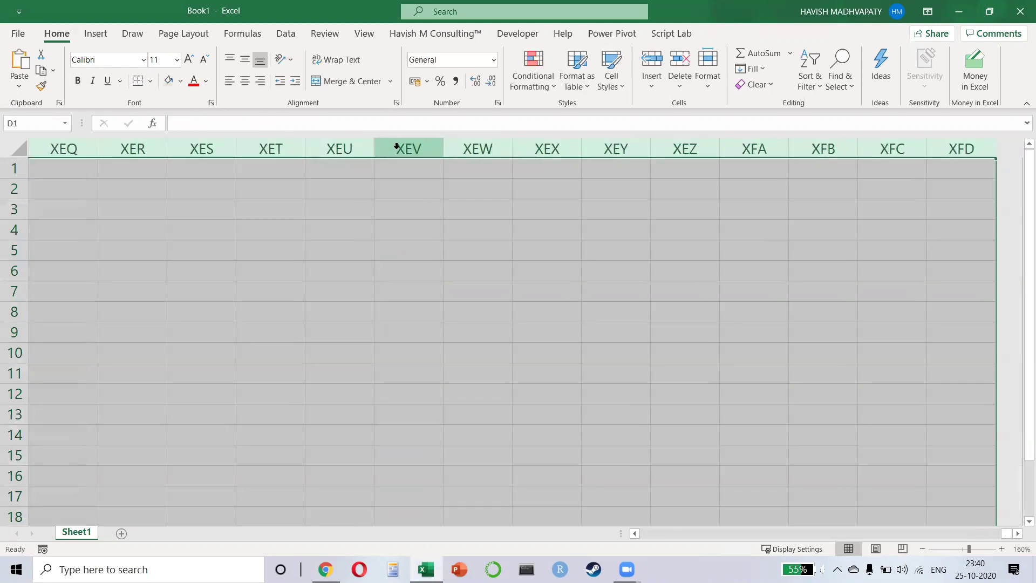
pyautogui.rightClick(399, 148)
pyautogui.click(132, 370)
pyautogui.hotkey('ctrl', 'Home')
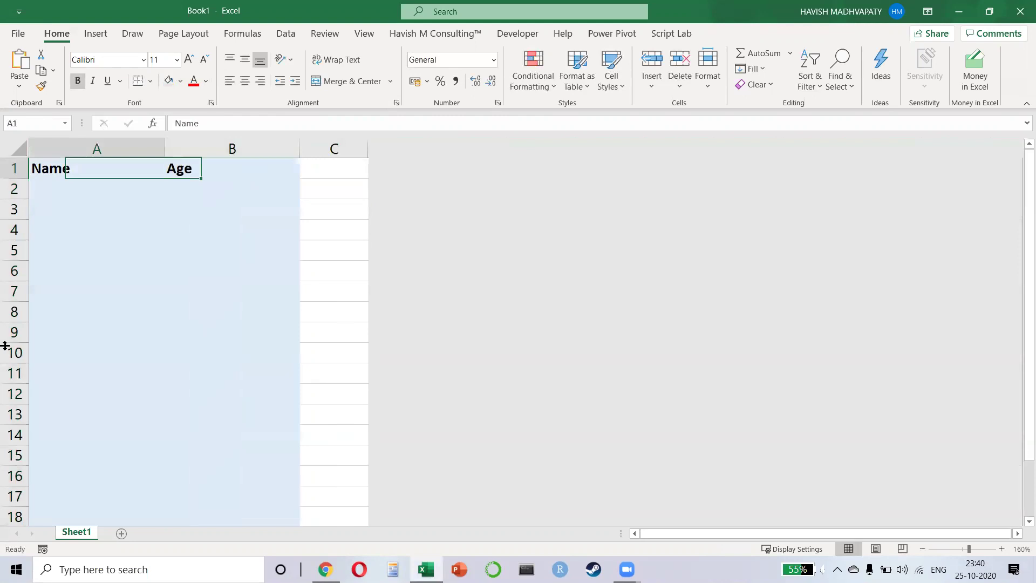
pyautogui.click(339, 215)
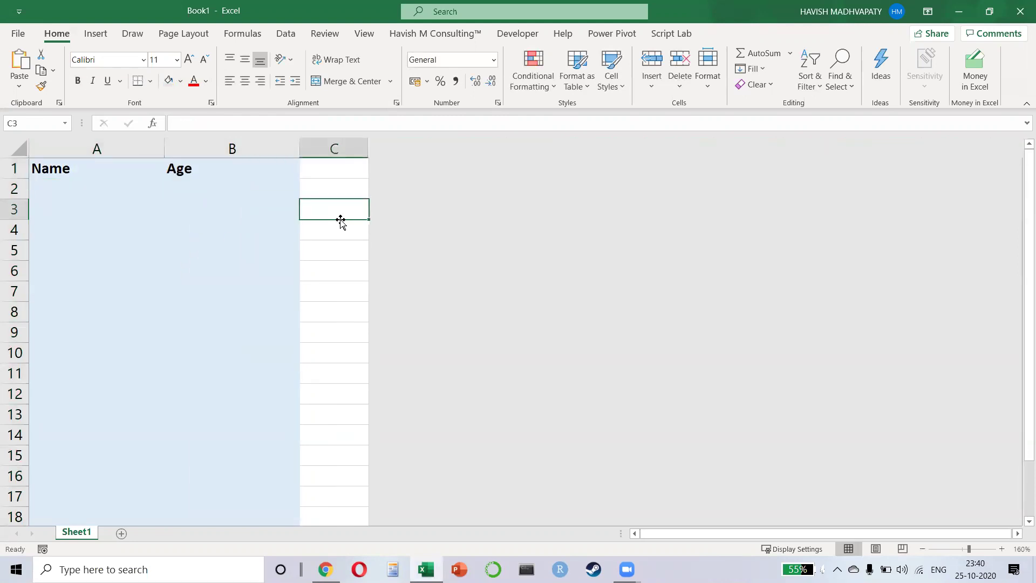
pyautogui.hotkey('ctrl', 'space')
pyautogui.rightClick(340, 219)
pyautogui.press('h')
pyautogui.press('Left')
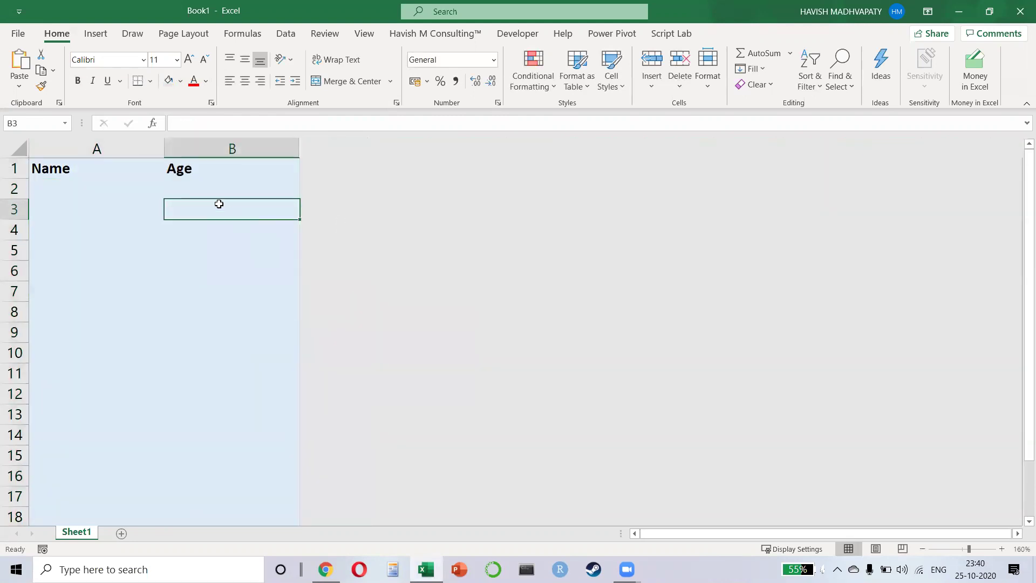
pyautogui.click(115, 193)
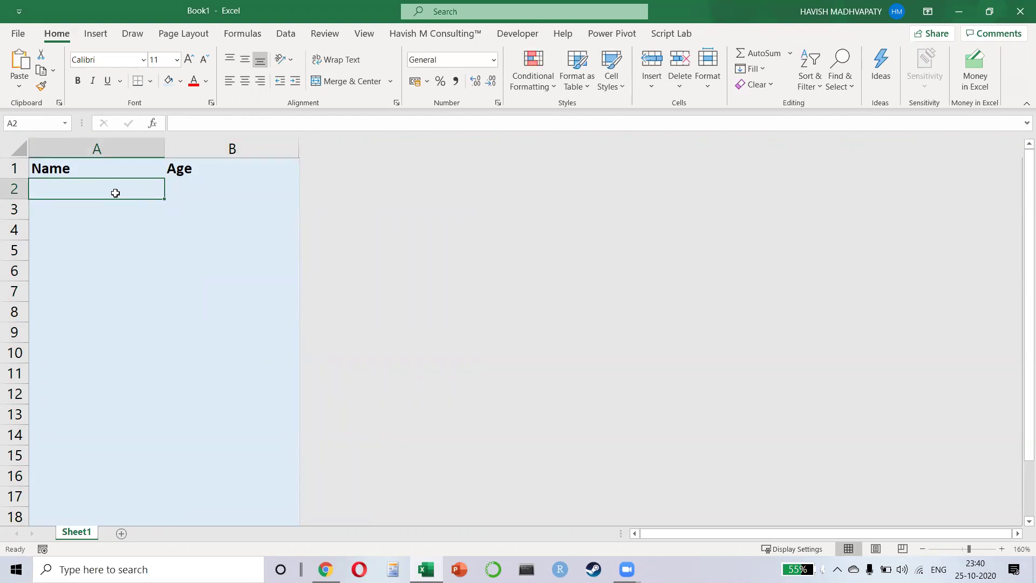
pyautogui.click(512, 38)
# - Open the Visual Basic editor and insert Module1 into the Book1 project
pyautogui.click(21, 96)
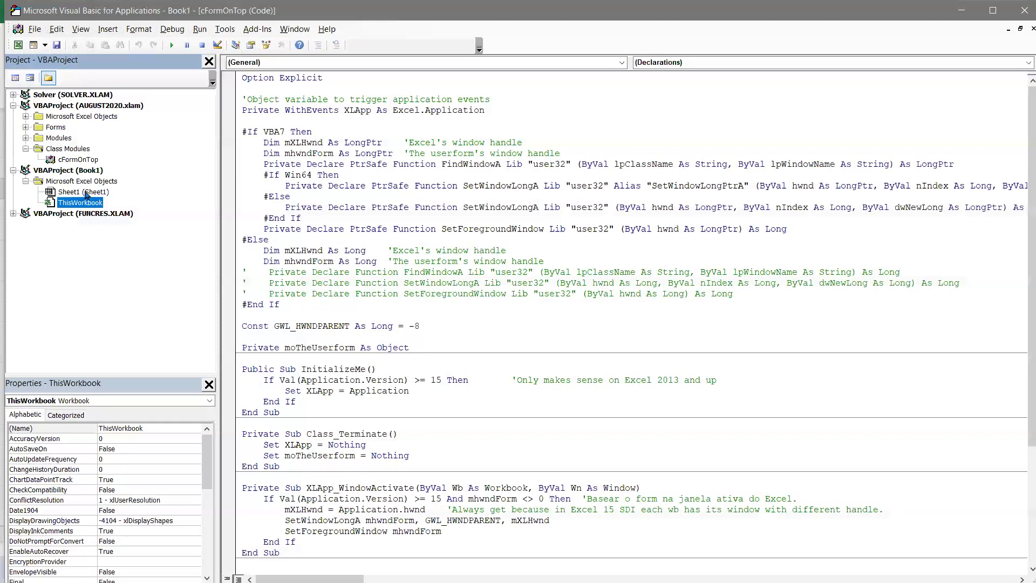
pyautogui.rightClick(83, 192)
pyautogui.moveTo(154, 258)
pyautogui.click(232, 273)
pyautogui.click(66, 224)
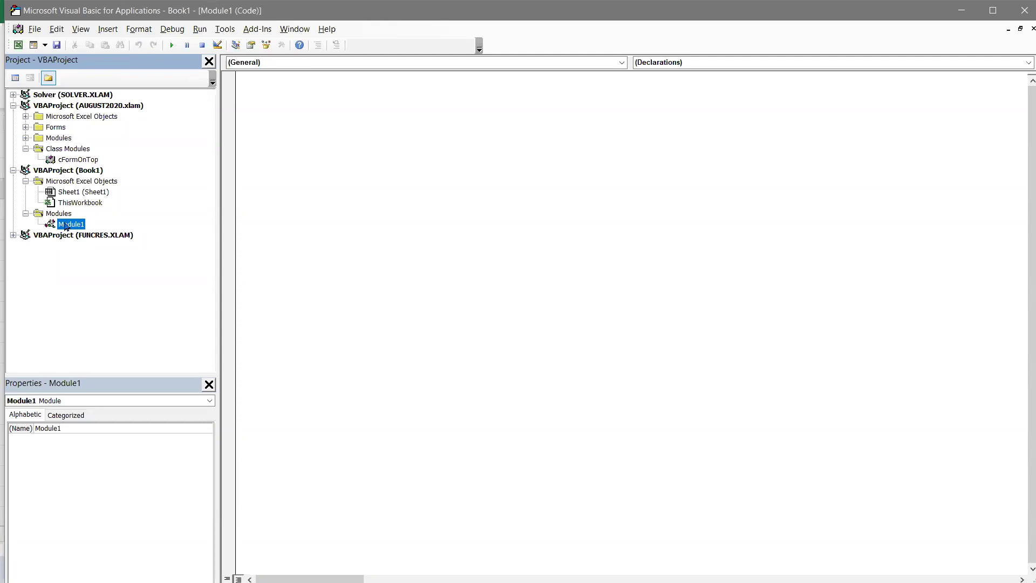
# - Insert a blank UserForm1 into the project
pyautogui.rightClick(81, 225)
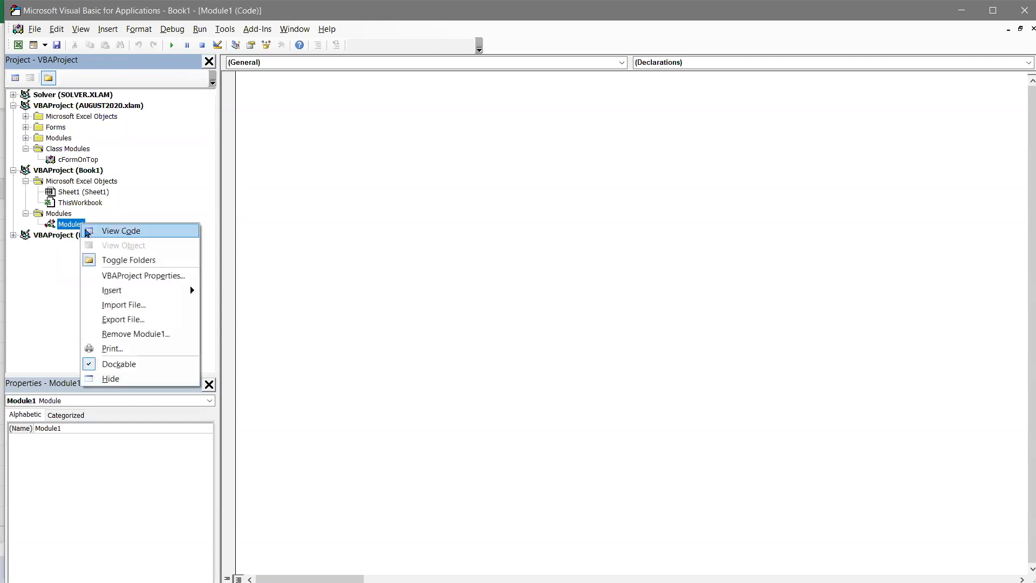
pyautogui.moveTo(137, 286)
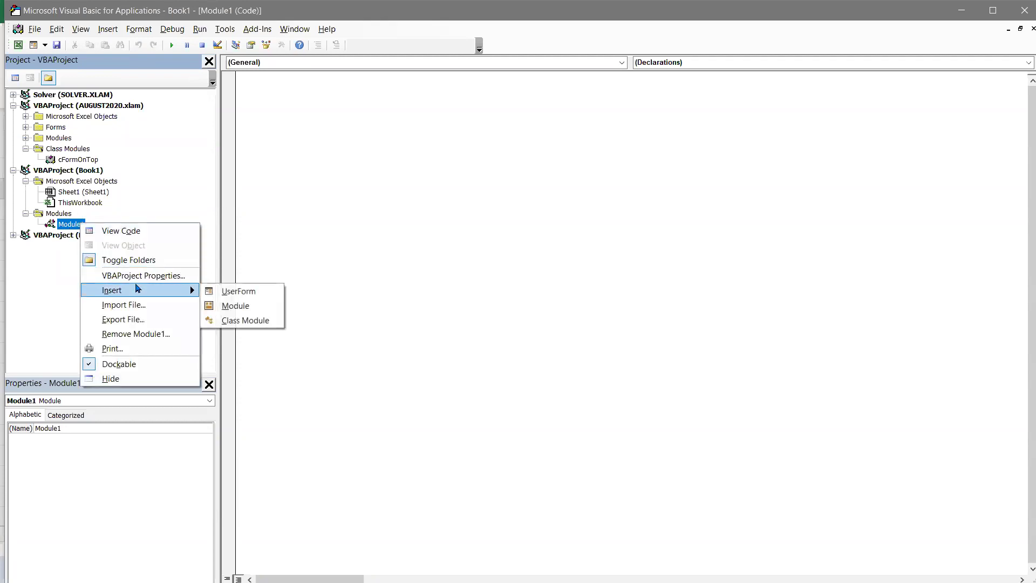
pyautogui.click(240, 296)
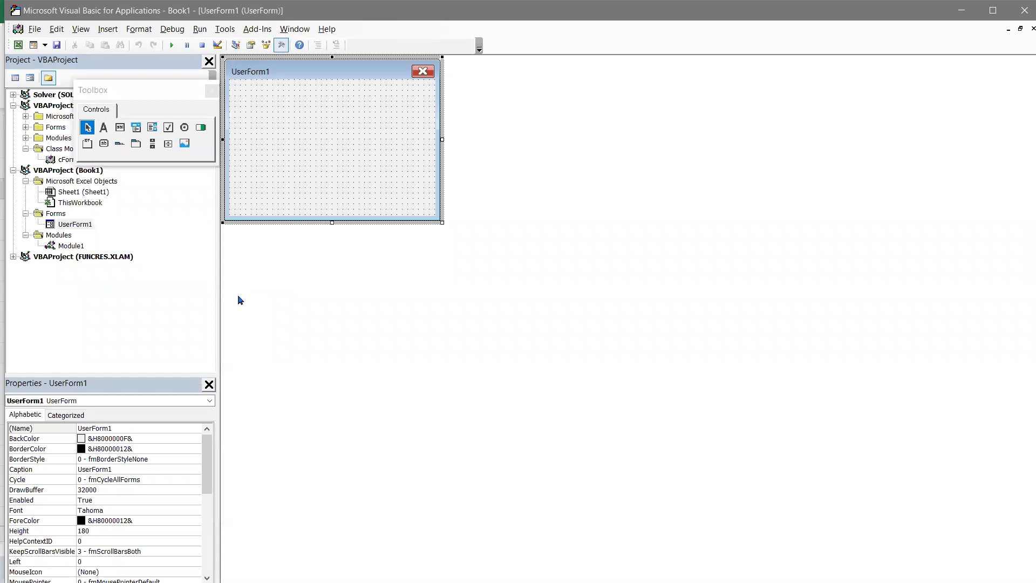
# - Set the user form's Caption property to ENTRY FORM
pyautogui.moveTo(116, 375); pyautogui.dragTo(146, 287)
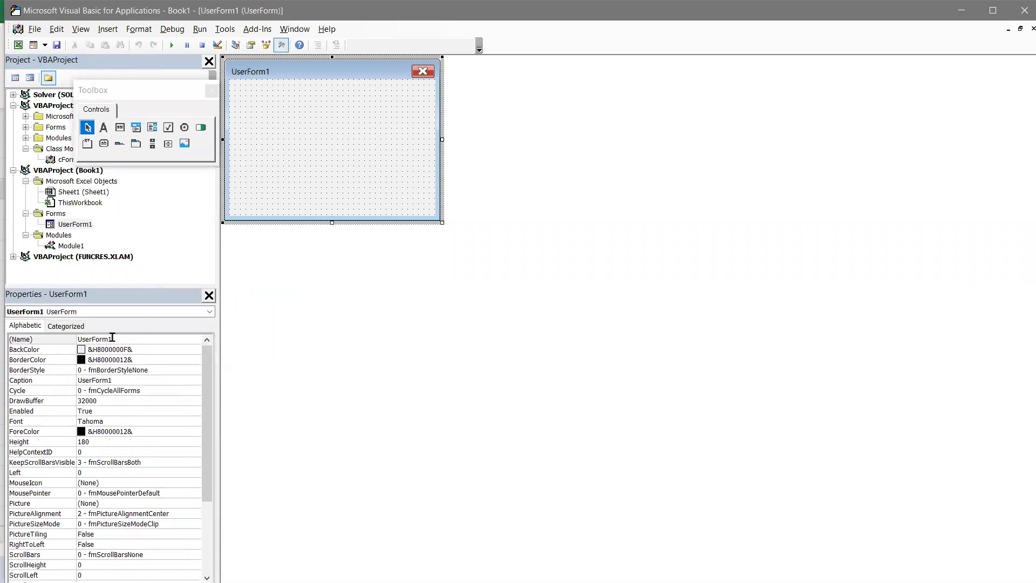
pyautogui.click(136, 381)
pyautogui.click(69, 383)
pyautogui.write('entry')
pyautogui.press('BackSpace')
pyautogui.press('BackSpace')
pyautogui.press('BackSpace')
pyautogui.press('BackSpace')
pyautogui.press('BackSpace')
pyautogui.press('capslock')
pyautogui.write('ENTRY FORM')
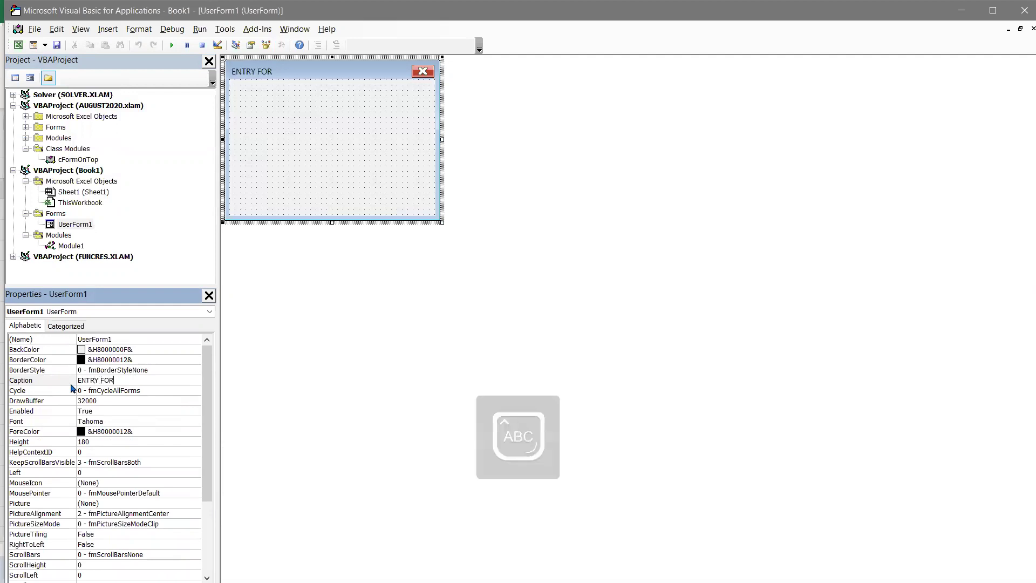
pyautogui.click(287, 185)
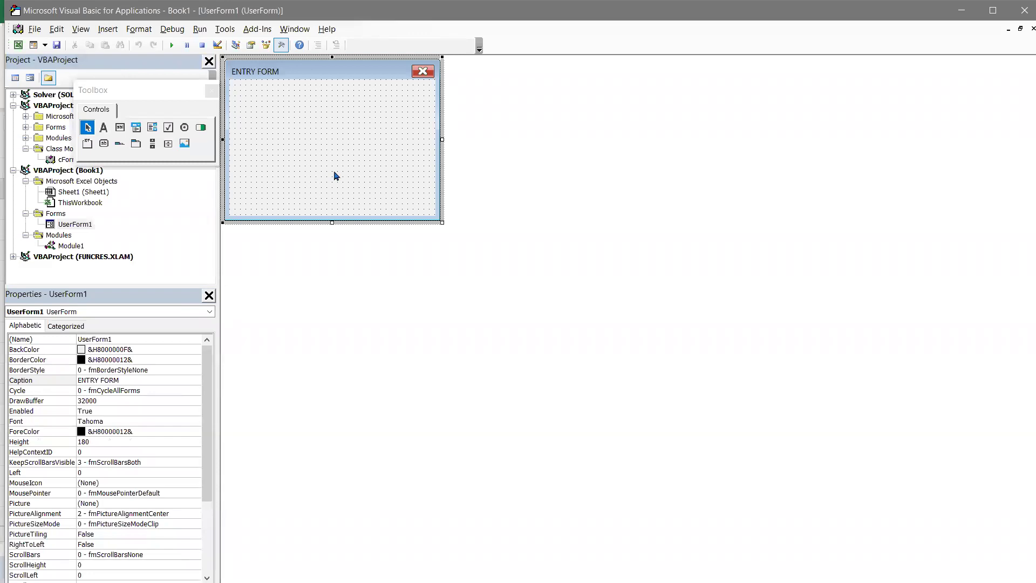
# - Set the form's BackColor to System Highlight Text (white) and close the Toolbox
pyautogui.click(195, 351)
pyautogui.click(195, 350)
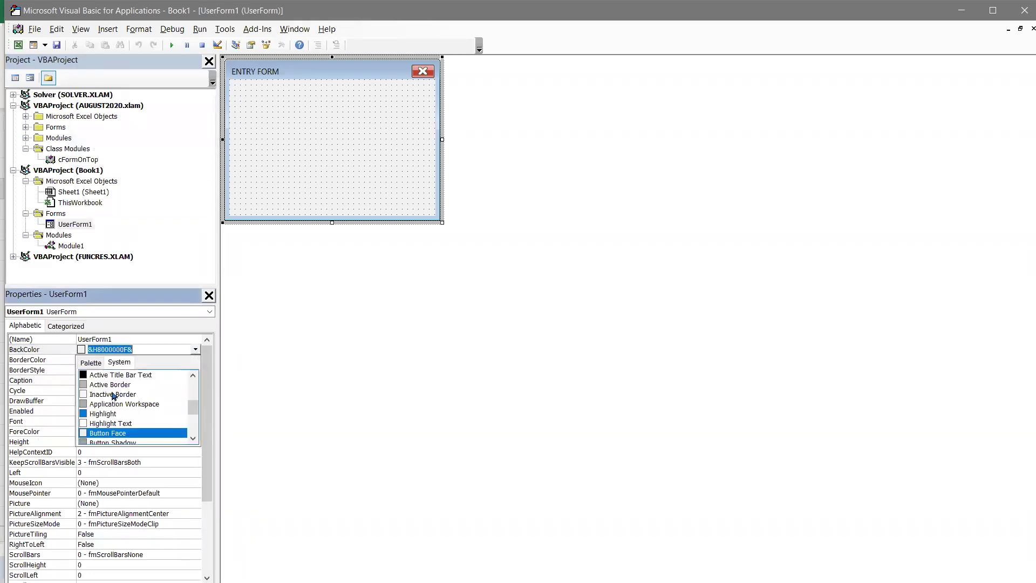
pyautogui.click(99, 424)
pyautogui.click(323, 174)
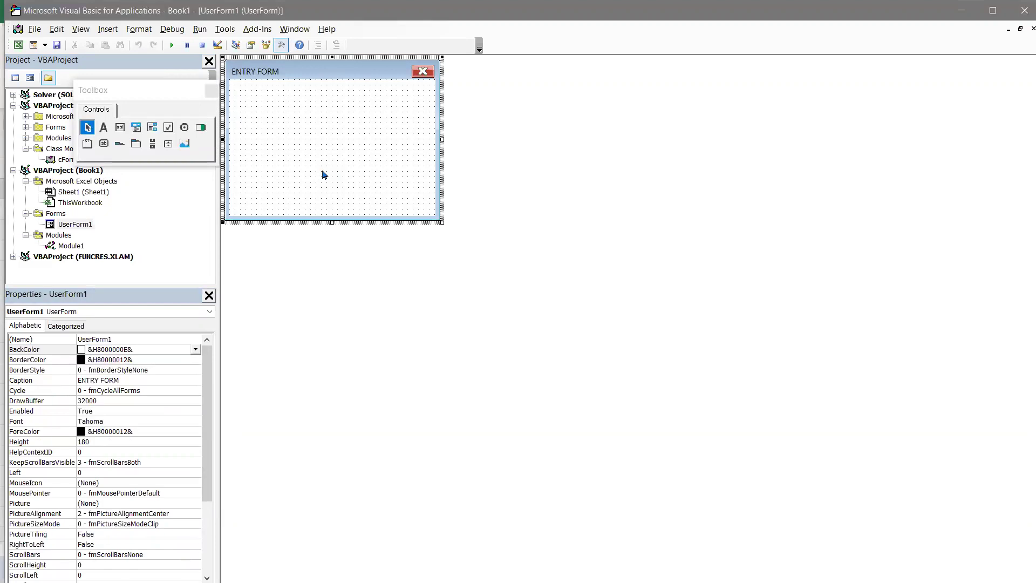
pyautogui.moveTo(139, 96); pyautogui.dragTo(560, 120)
pyautogui.click(630, 108)
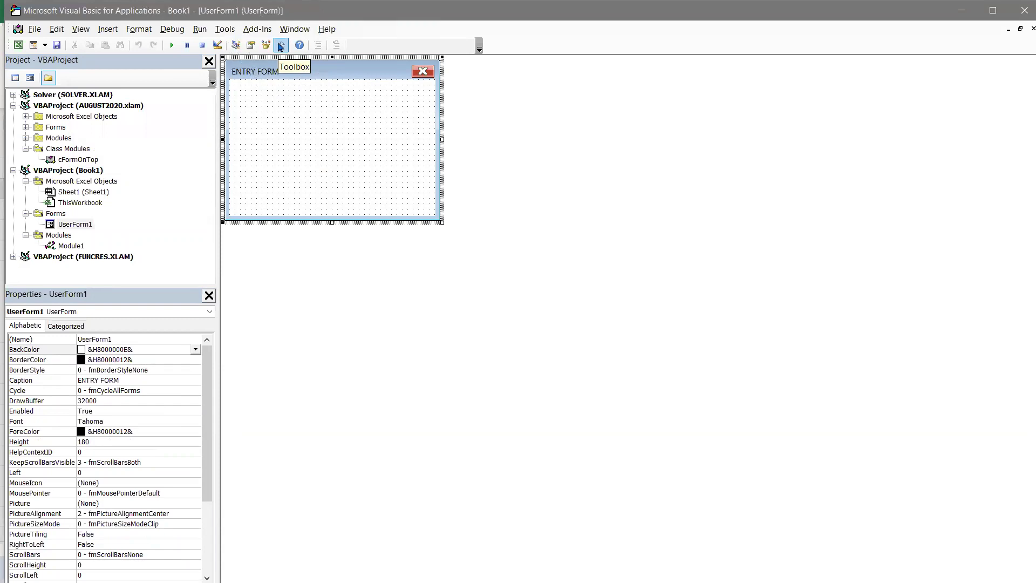
# - Reopen the Toolbox and move it beside the form
pyautogui.click(280, 46)
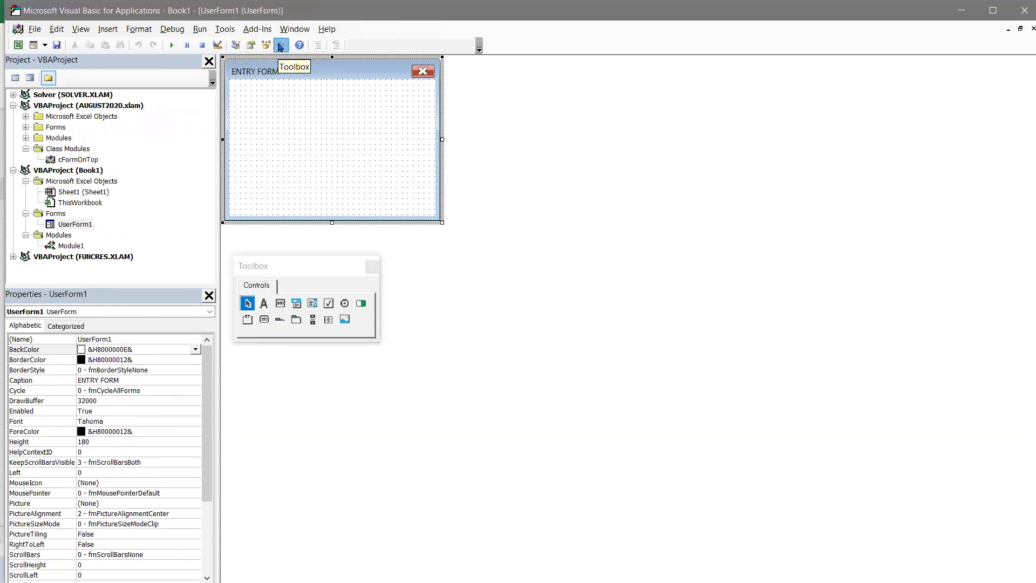
pyautogui.click(289, 270)
pyautogui.moveTo(289, 269); pyautogui.dragTo(519, 156)
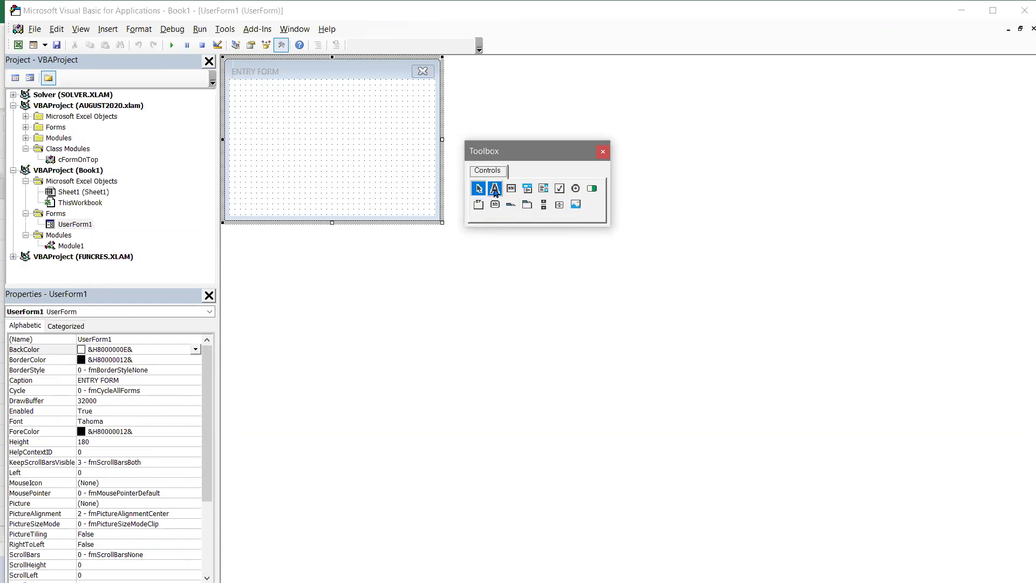
# - Place Label1 and Label2 on the form, each with a text box beside it
pyautogui.moveTo(494, 187); pyautogui.dragTo(281, 113)
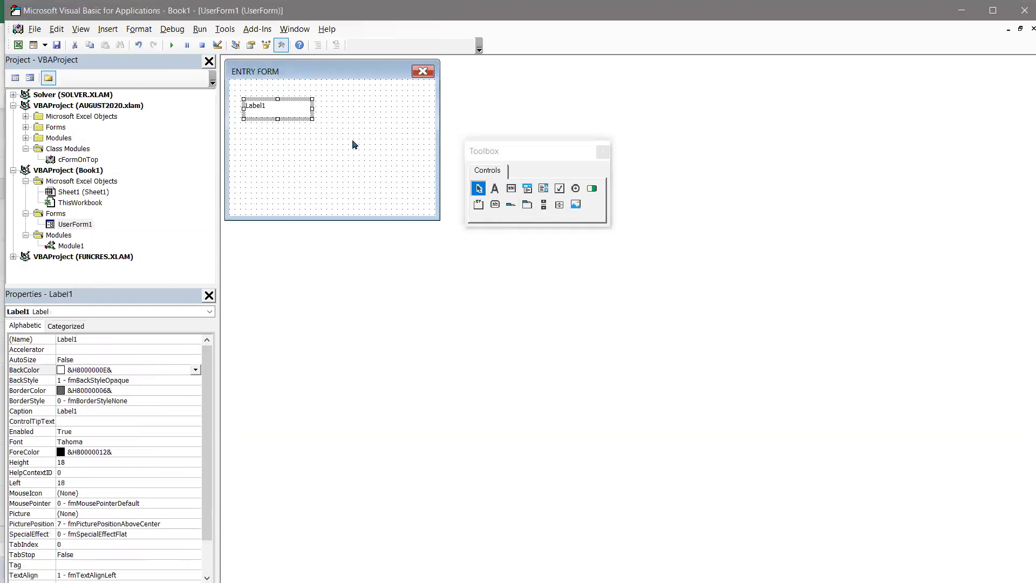
pyautogui.moveTo(507, 189); pyautogui.dragTo(358, 110)
pyautogui.click(334, 154)
pyautogui.moveTo(494, 188); pyautogui.dragTo(274, 141)
pyautogui.moveTo(511, 189); pyautogui.dragTo(357, 144)
pyautogui.click(287, 112)
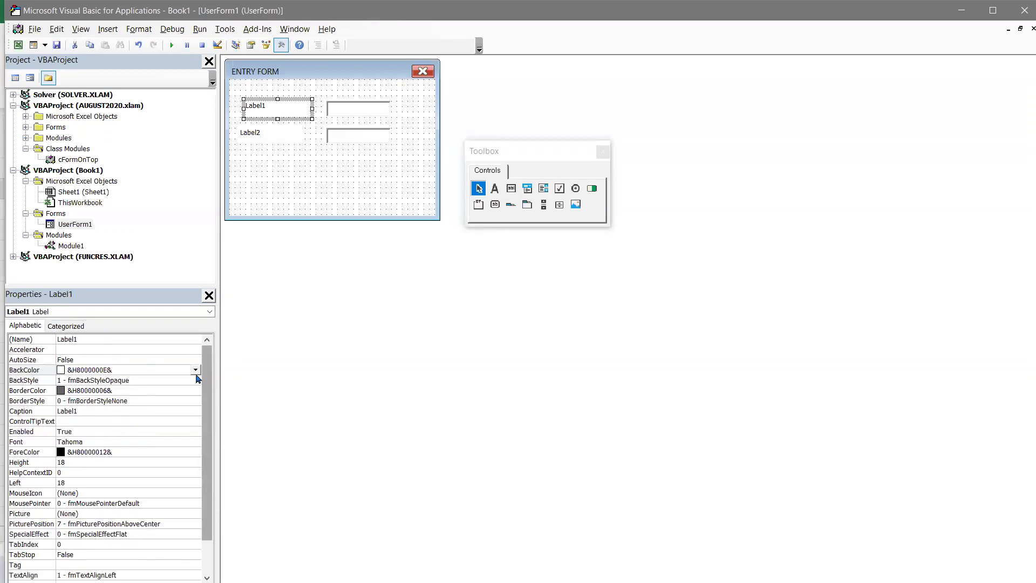
# - Give both labels a blue System Highlight background and nudge Label2 into alignment
pyautogui.click(195, 370)
pyautogui.click(97, 434)
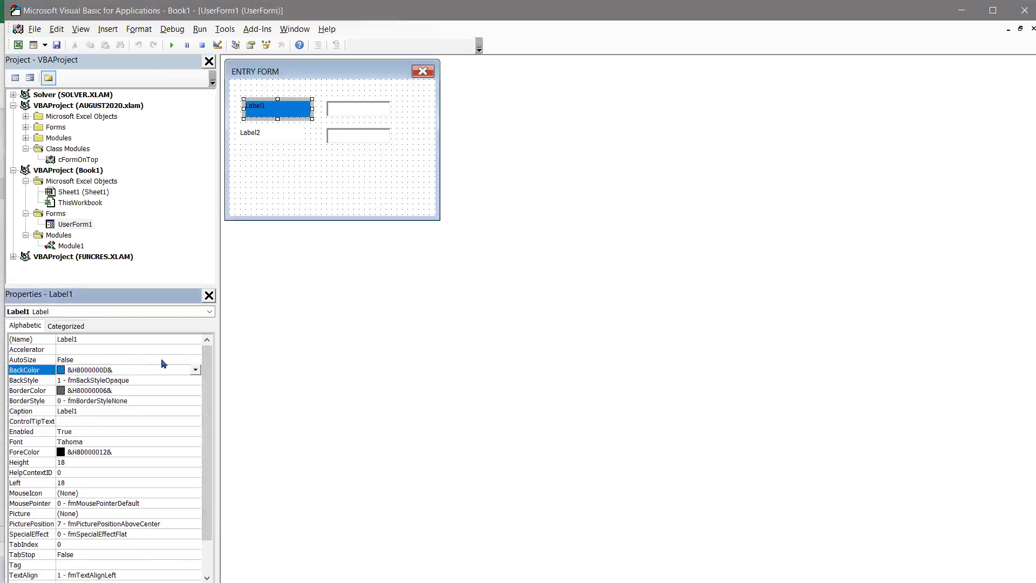
pyautogui.click(298, 140)
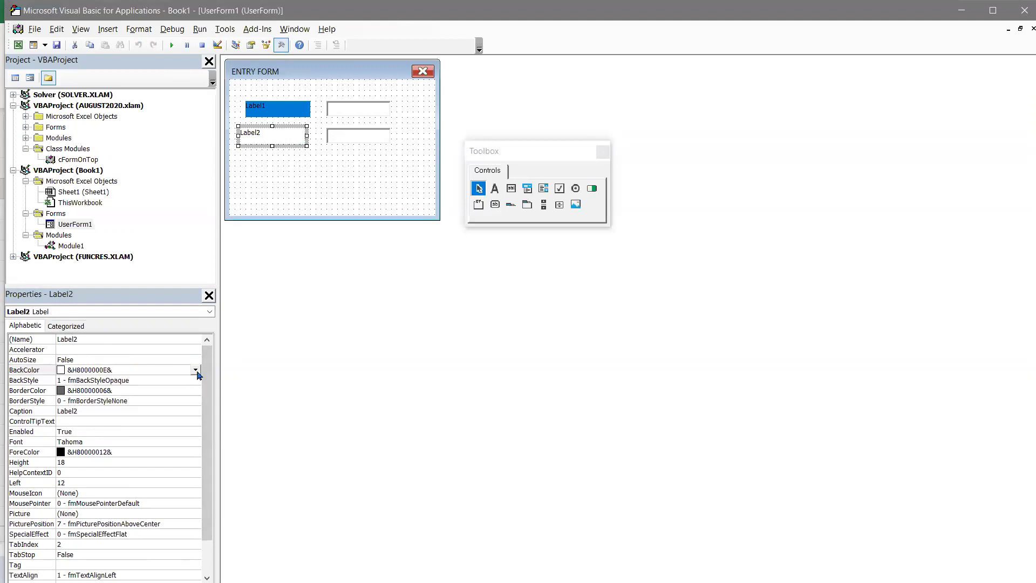
pyautogui.click(194, 369)
pyautogui.click(127, 434)
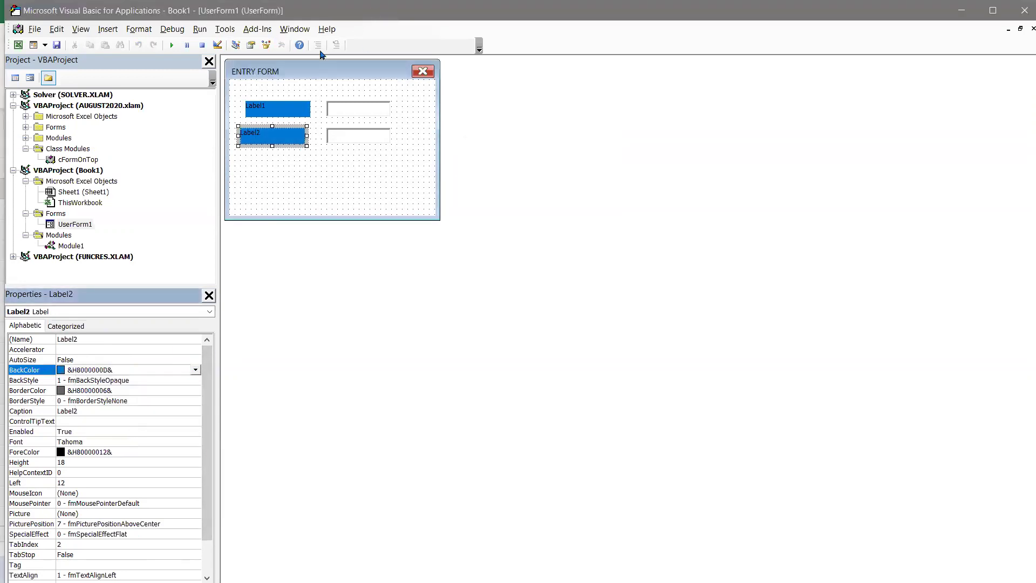
pyautogui.click(292, 141)
pyautogui.moveTo(295, 140); pyautogui.dragTo(302, 141)
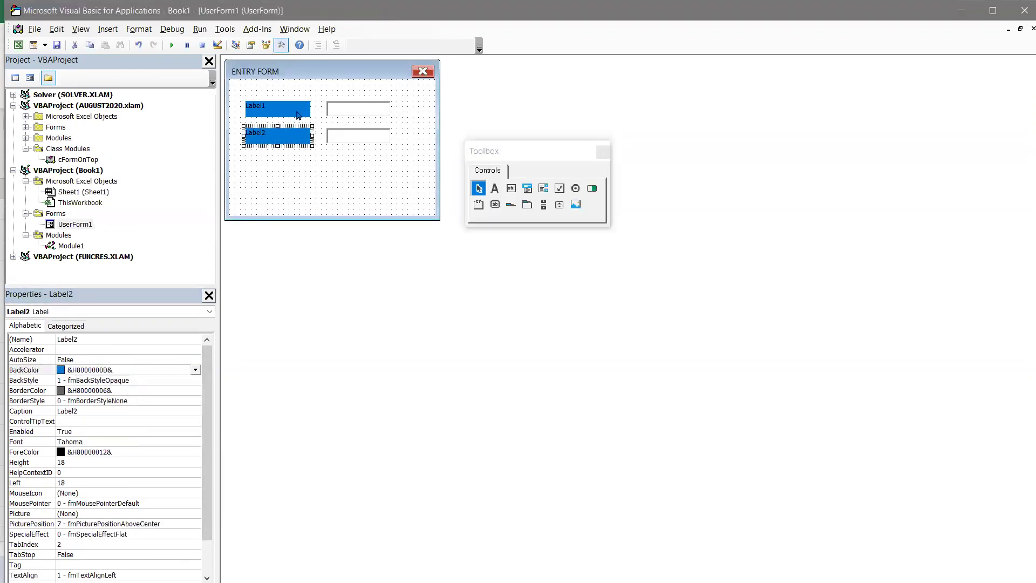
# - Set both labels' ForeColor to Highlight Text so their text is white
pyautogui.click(299, 114)
pyautogui.scroll(-1, 186, 469)
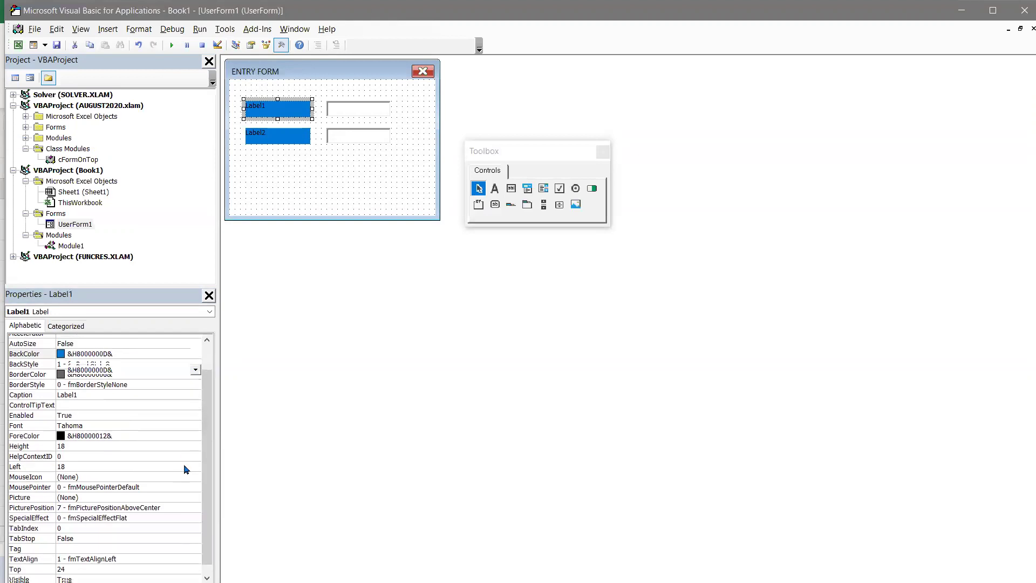
pyautogui.click(199, 413)
pyautogui.click(195, 411)
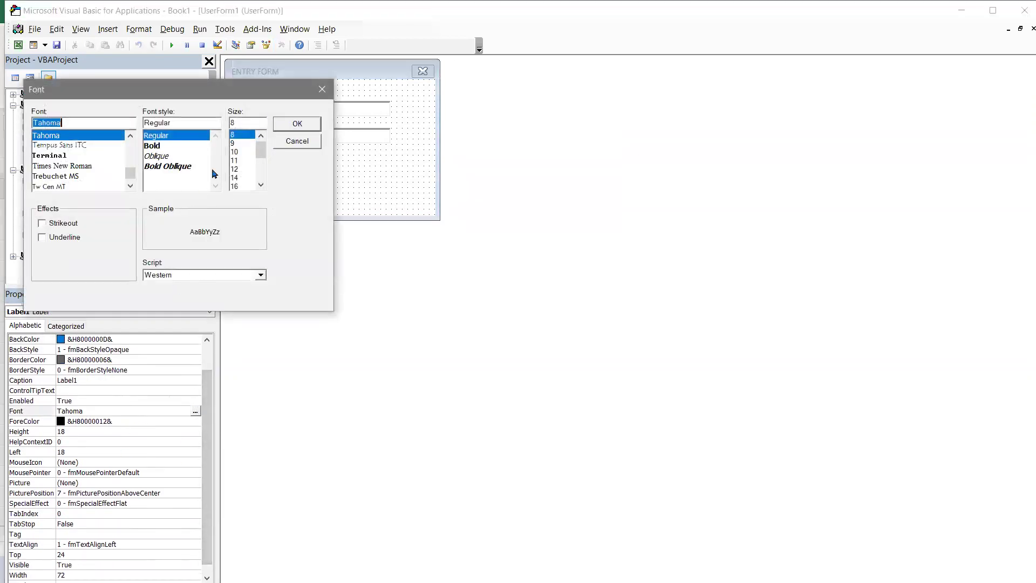
pyautogui.click(322, 89)
pyautogui.scroll(3, 163, 378)
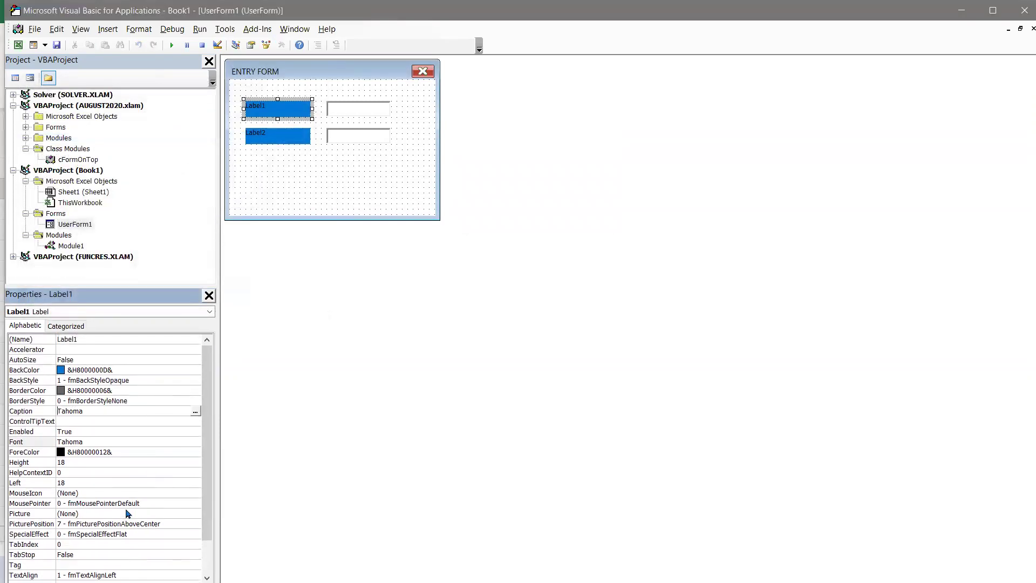
pyautogui.click(193, 453)
pyautogui.click(195, 452)
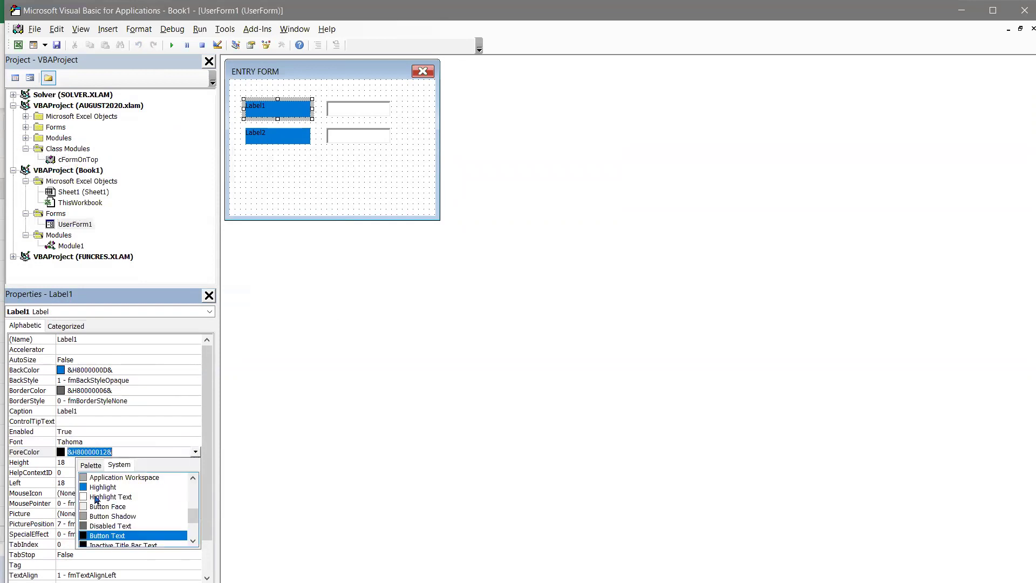
pyautogui.click(282, 208)
pyautogui.click(298, 136)
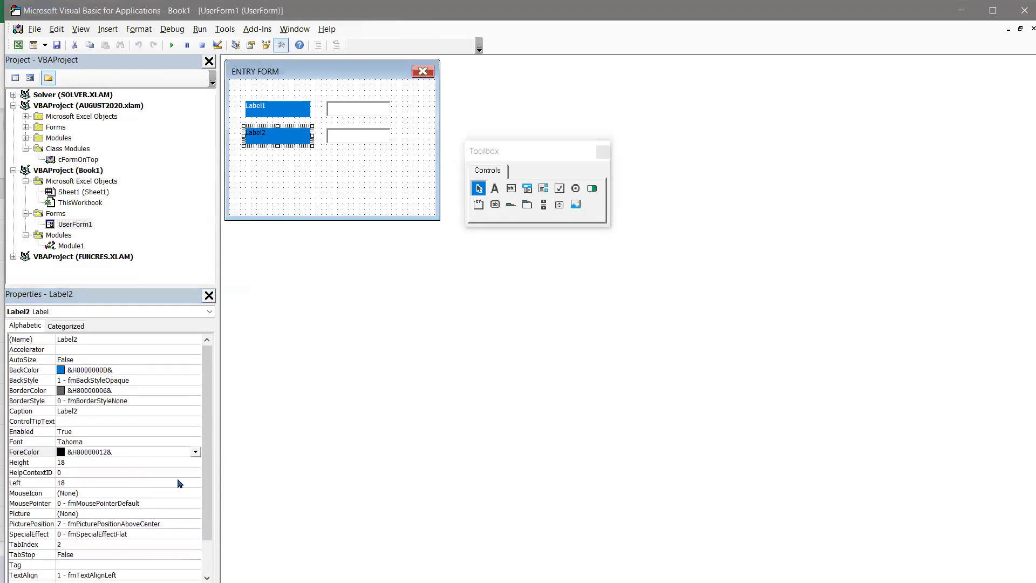
pyautogui.click(195, 452)
pyautogui.click(143, 501)
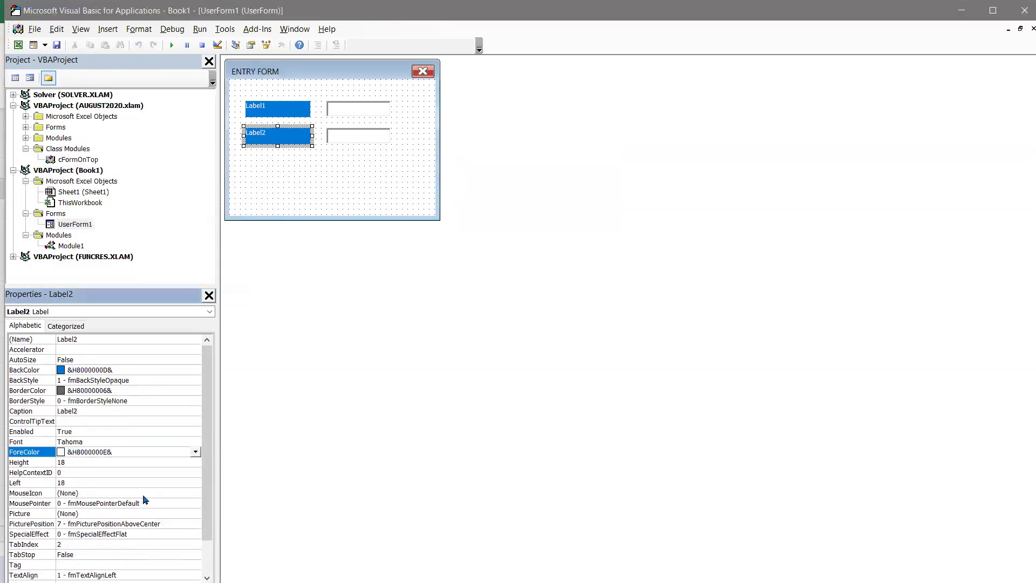
pyautogui.click(291, 187)
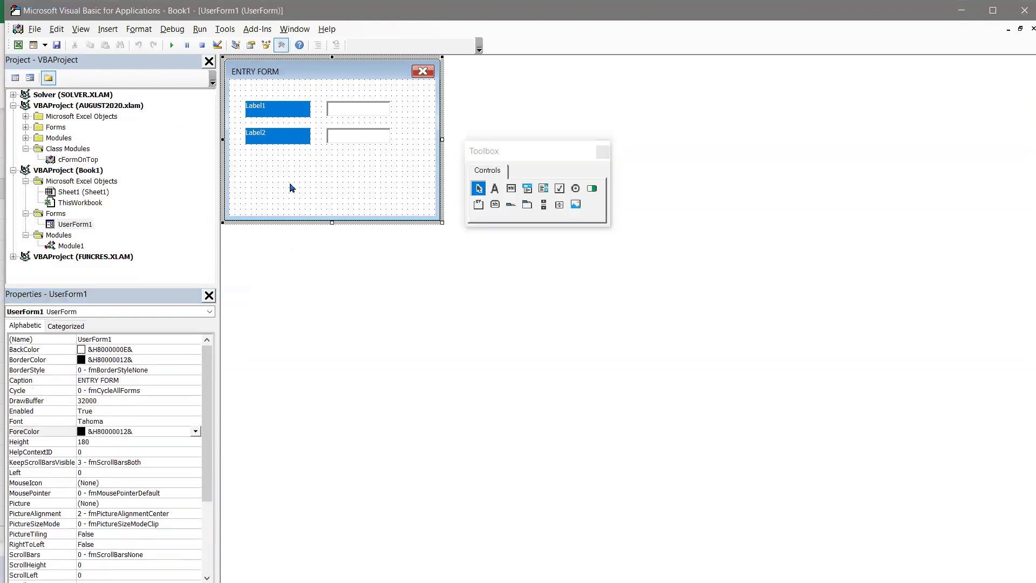
# - Caption the labels ENTER NAME and ENTER AGE
pyautogui.click(284, 112)
pyautogui.click(284, 112)
pyautogui.moveTo(284, 112); pyautogui.dragTo(202, 108)
pyautogui.write('ENTER NAME')
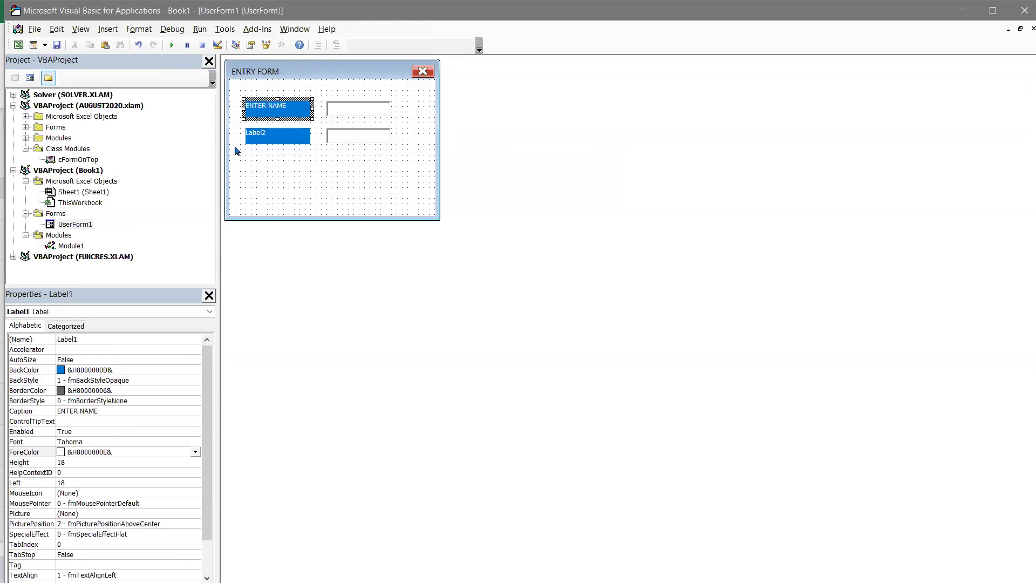
pyautogui.click(278, 136)
pyautogui.click(277, 136)
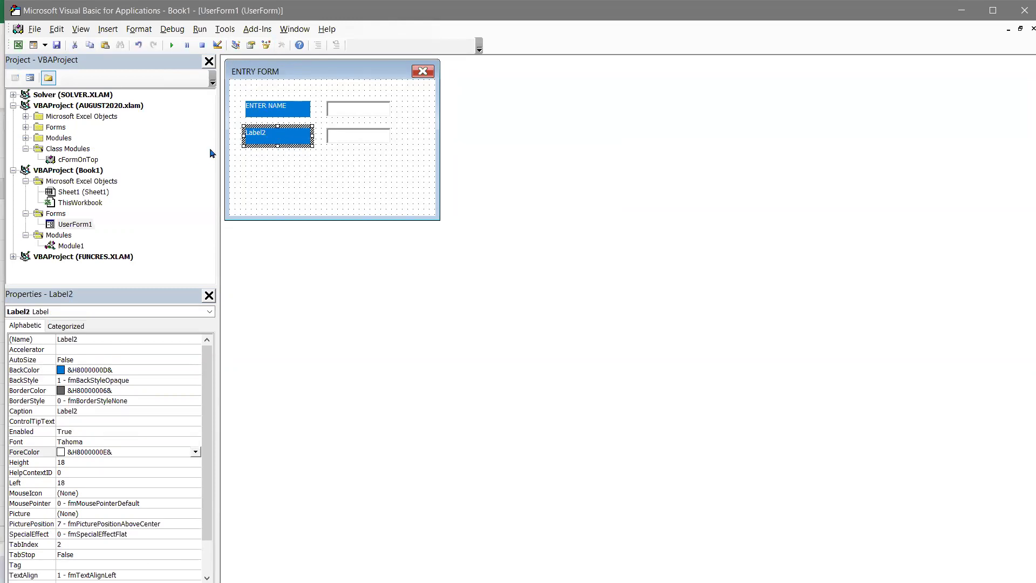
pyautogui.moveTo(283, 132); pyautogui.dragTo(218, 122)
pyautogui.write('ENTER AGE')
# - Add a command button below the entry boxes and type its caption as 'SUYBMIT'
pyautogui.click(397, 204)
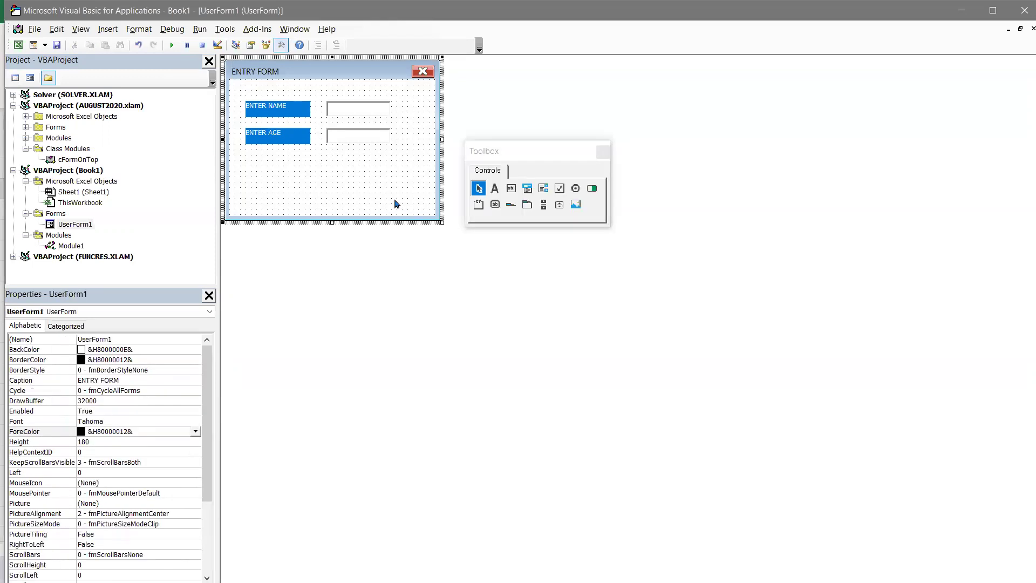
pyautogui.click(493, 205)
pyautogui.click(366, 190)
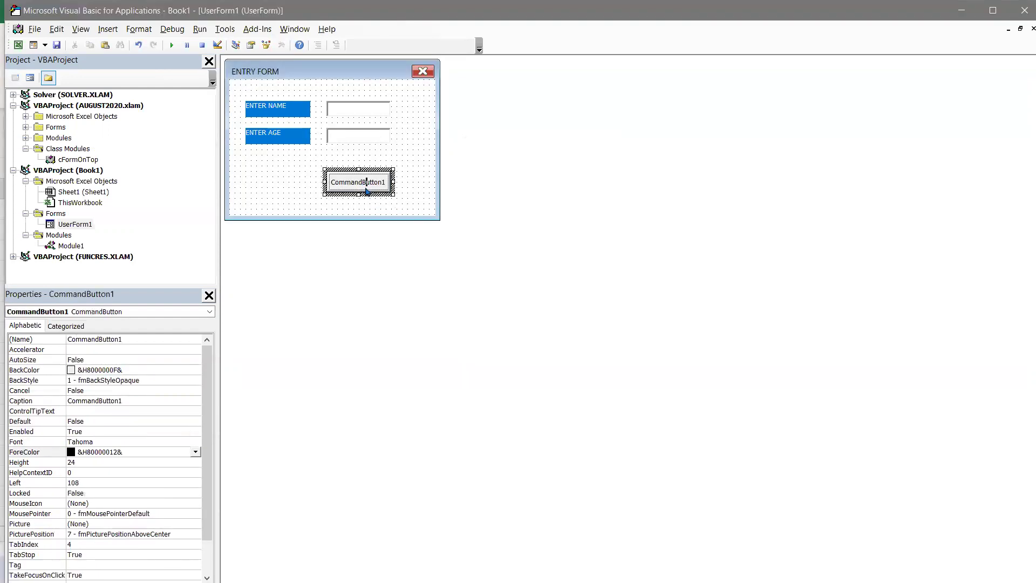
pyautogui.click(367, 191)
pyautogui.write('SUY')
pyautogui.write('BMIT')
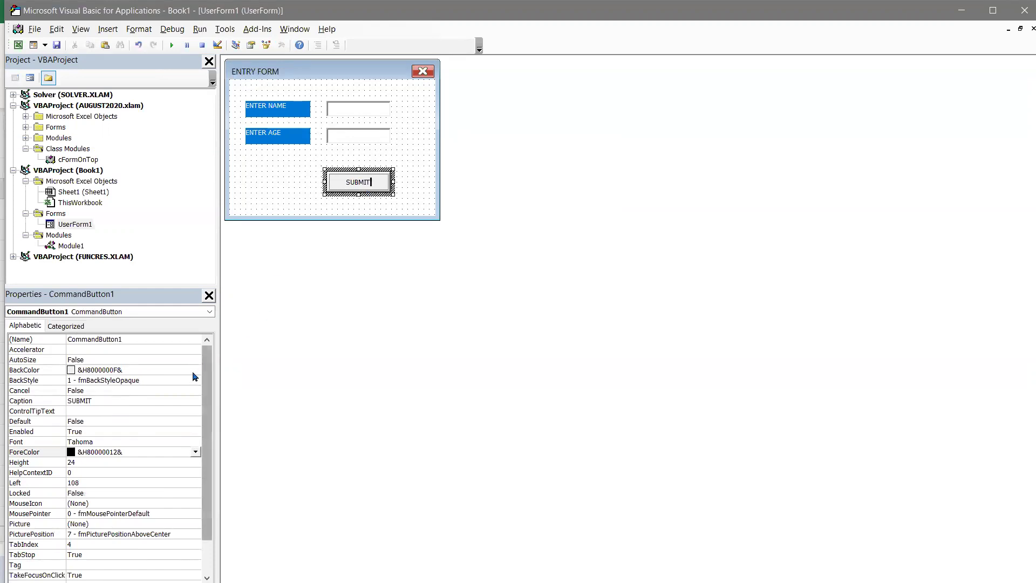
# - Leave the button's background colour unchanged and make the form slightly shorter and narrower
pyautogui.click(161, 369)
pyautogui.click(195, 370)
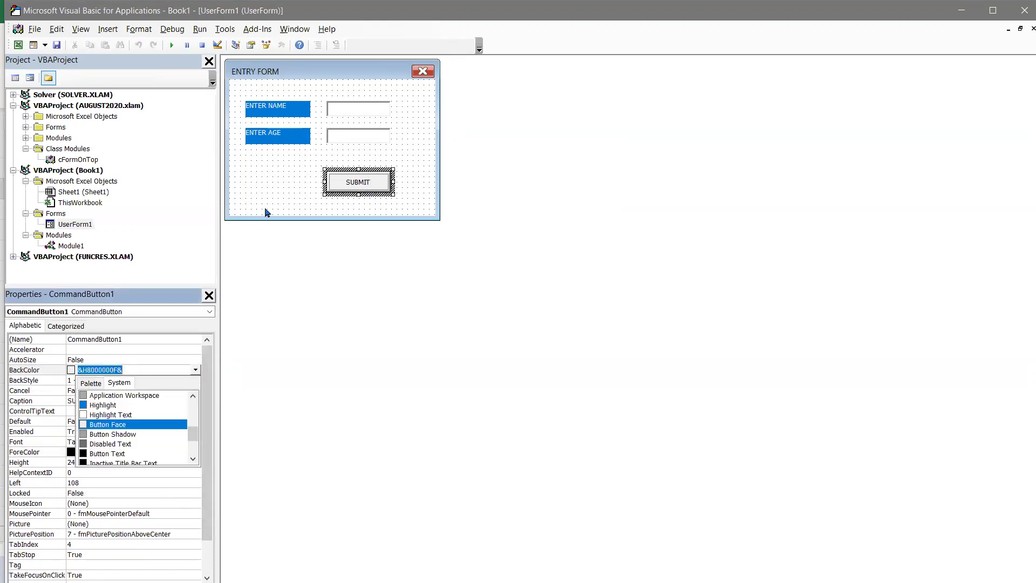
pyautogui.click(286, 207)
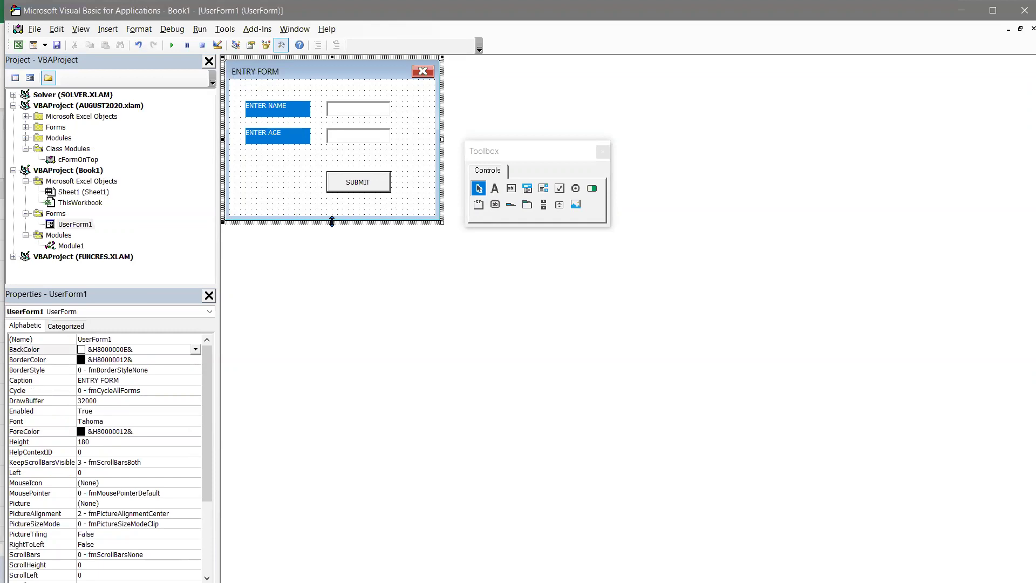
pyautogui.moveTo(332, 220); pyautogui.dragTo(333, 214)
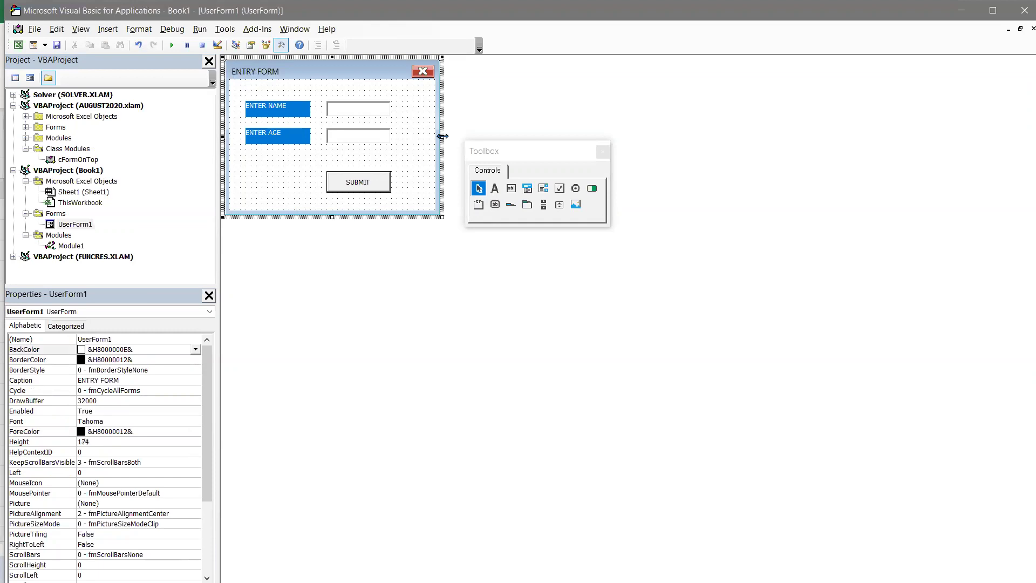
pyautogui.moveTo(442, 136); pyautogui.dragTo(412, 136)
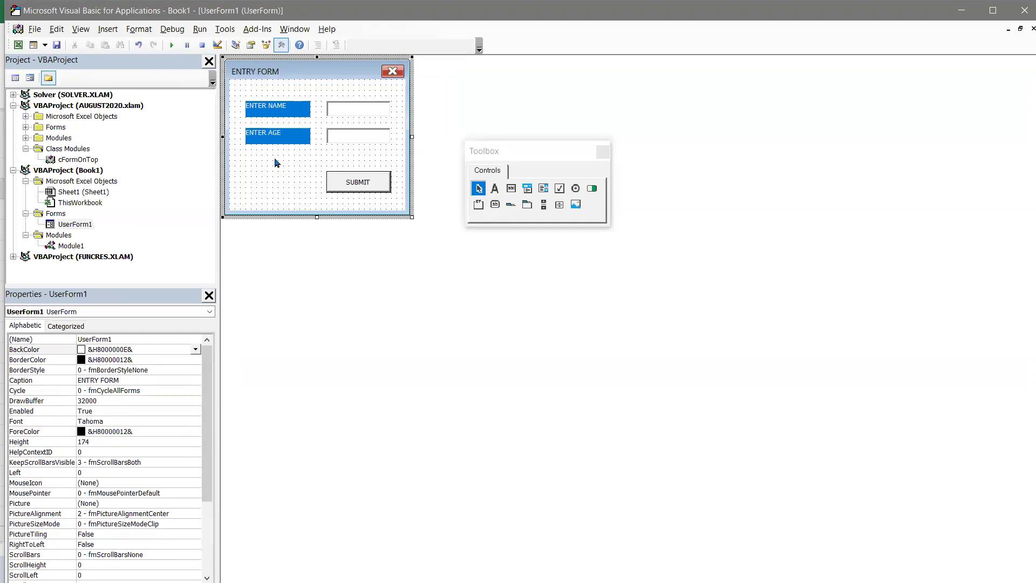
pyautogui.click(172, 47)
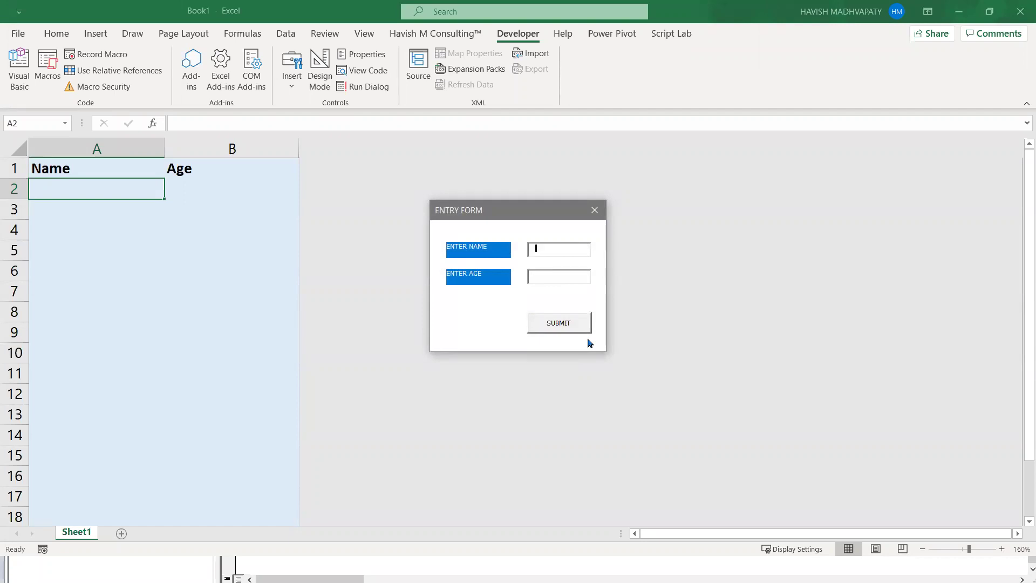
pyautogui.press('Tab')
pyautogui.press('Tab')
pyautogui.press('Tab')
pyautogui.press('Tab')
pyautogui.click(593, 211)
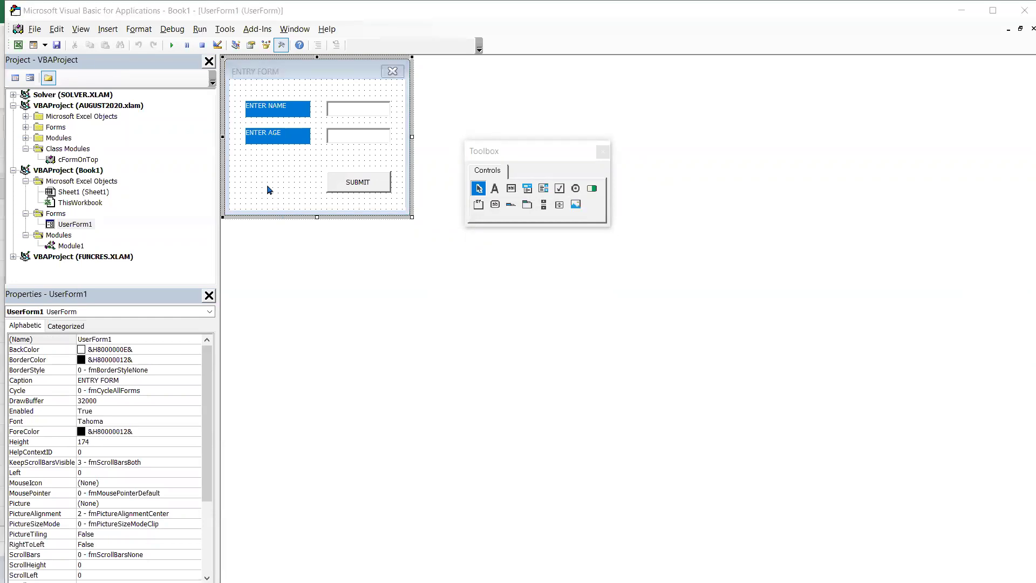
pyautogui.hotkey('alt', 'F11')
# - Confirm the Macros list is empty, then open Module1's code window in VBA
pyautogui.click(54, 82)
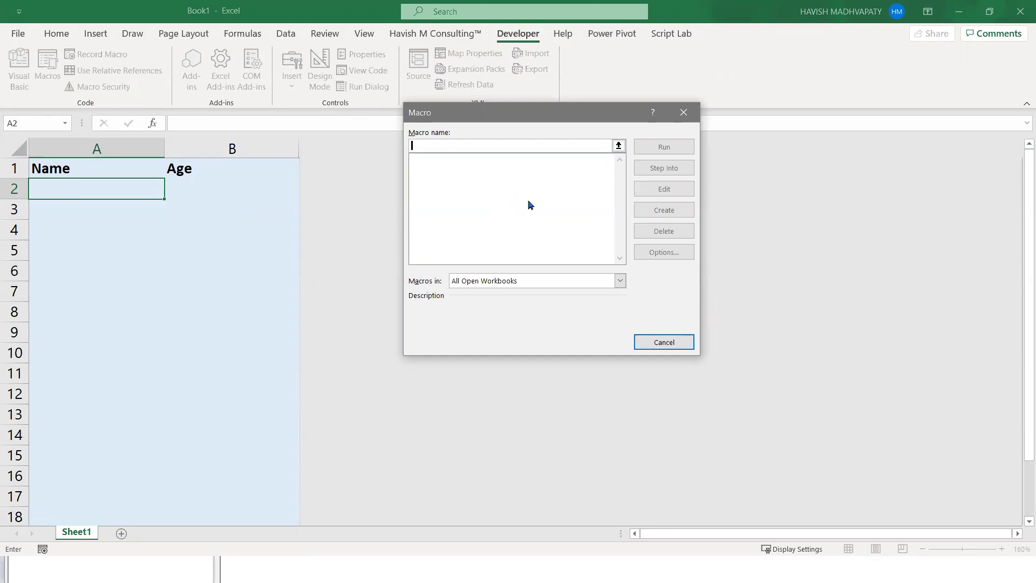
pyautogui.click(683, 112)
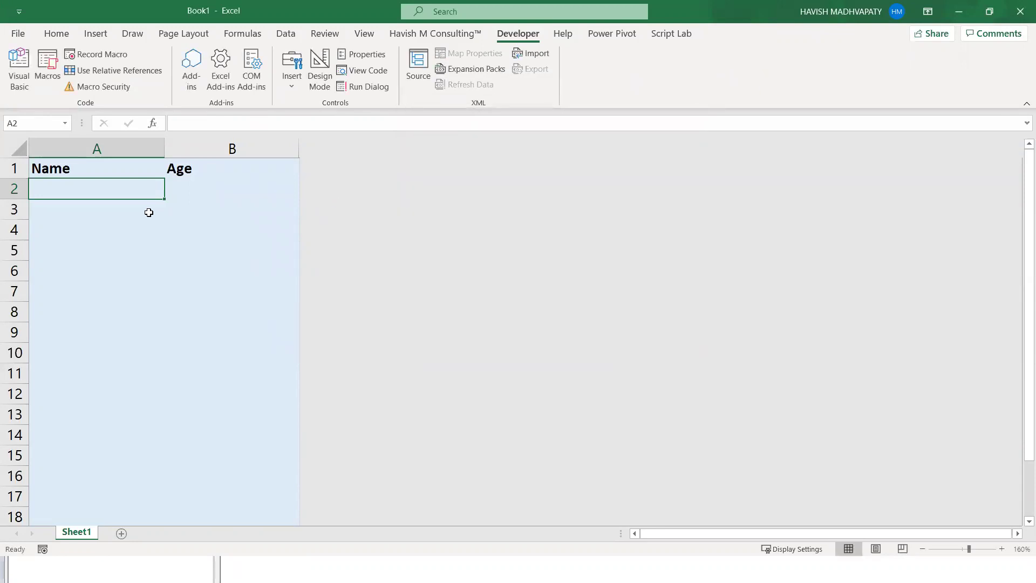
pyautogui.hotkey('alt', 'F11')
pyautogui.doubleClick(65, 245)
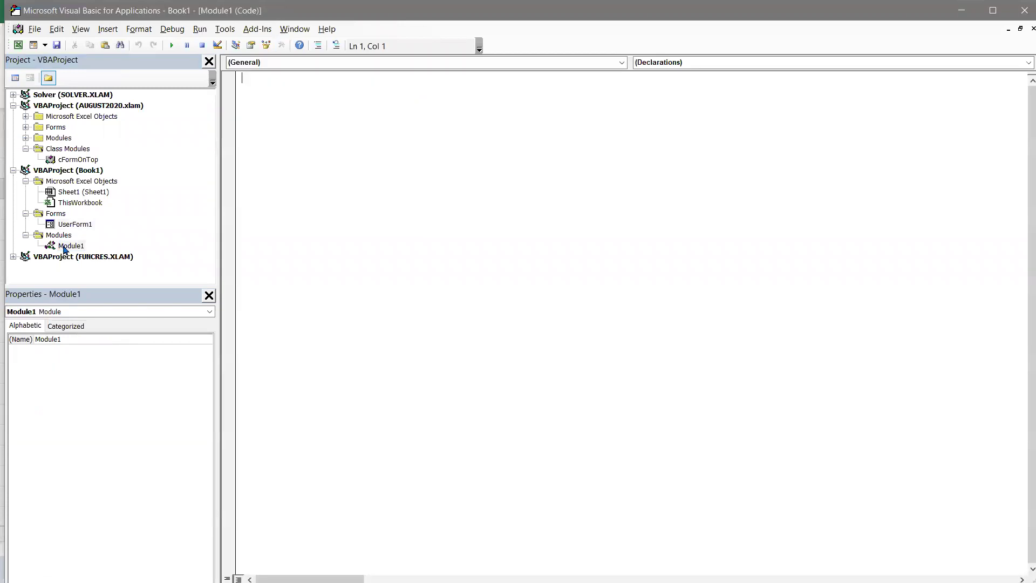
pyautogui.doubleClick(71, 224)
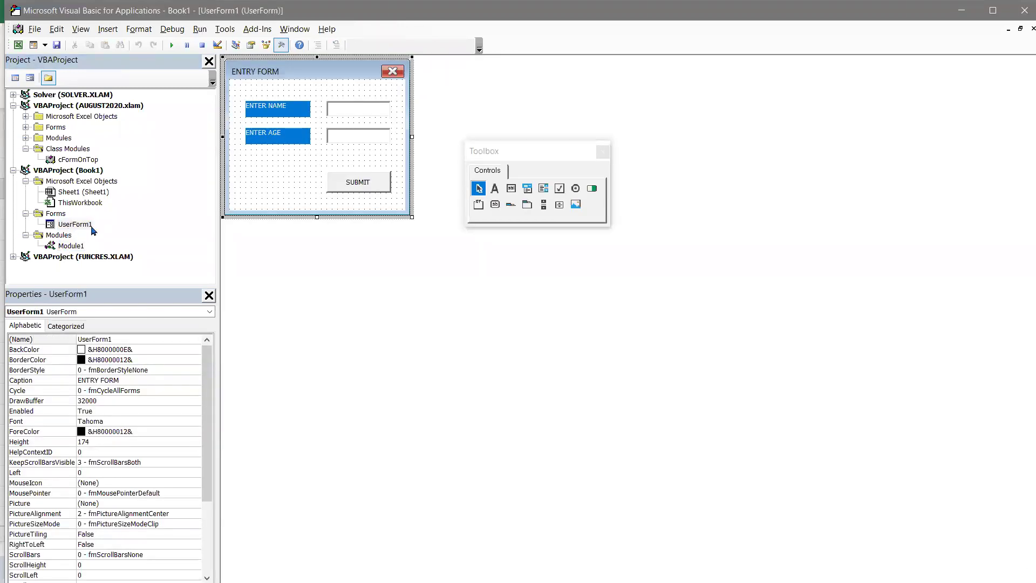
pyautogui.doubleClick(73, 247)
# - Write Sub SHOWFORM containing UserForm1.Show, then switch back to Excel
pyautogui.write('SUB SHOWFORM')
pyautogui.press('Return')
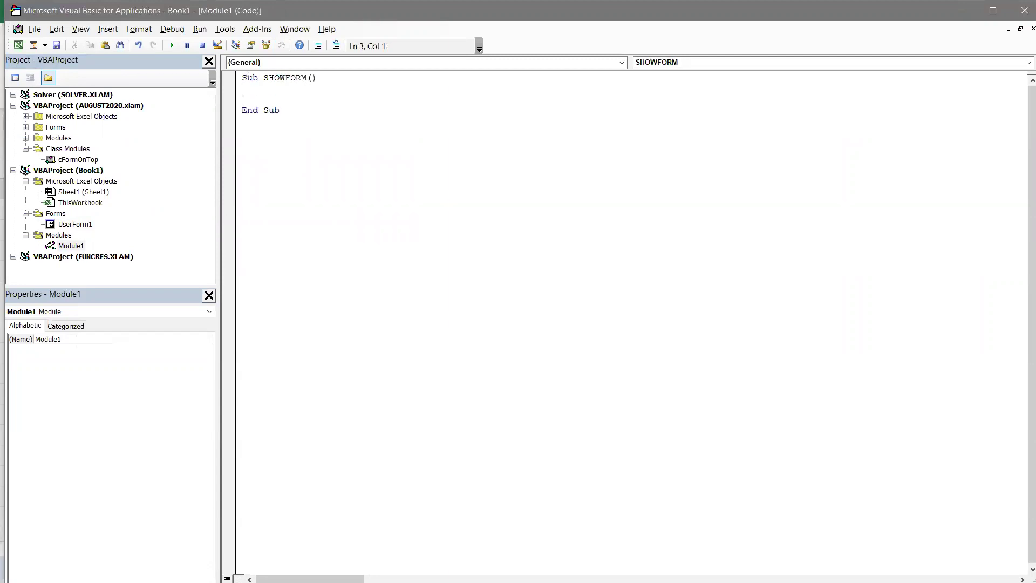
pyautogui.press('Return')
pyautogui.write('userform1')
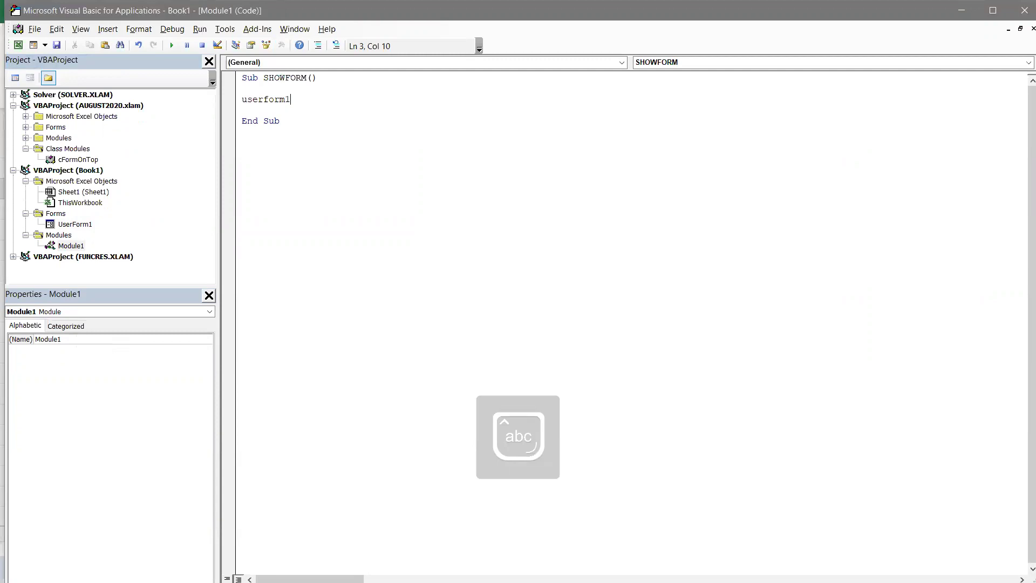
pyautogui.write('.show')
pyautogui.press('Tab')
pyautogui.press('Down')
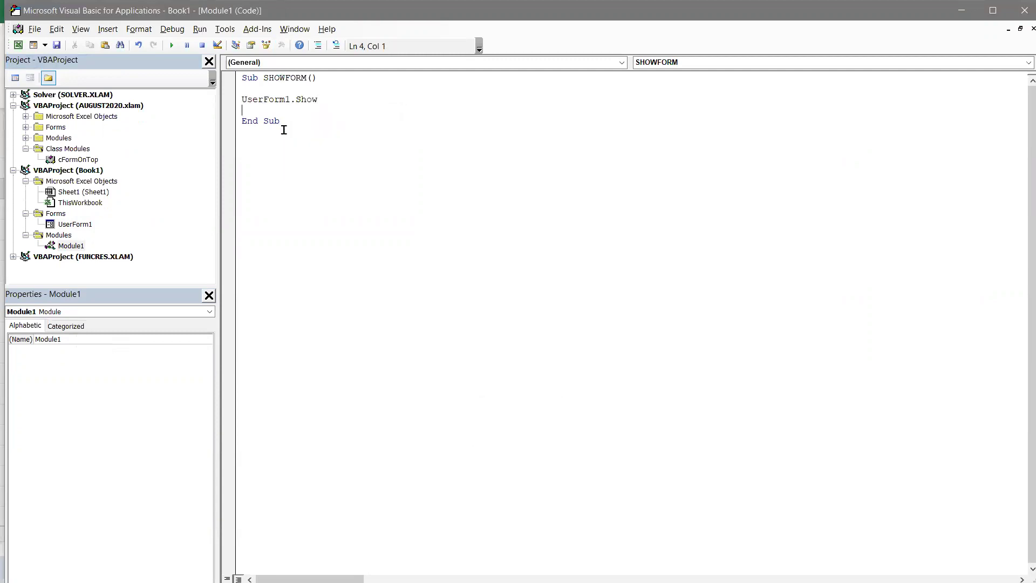
pyautogui.hotkey('alt', 'Tab')
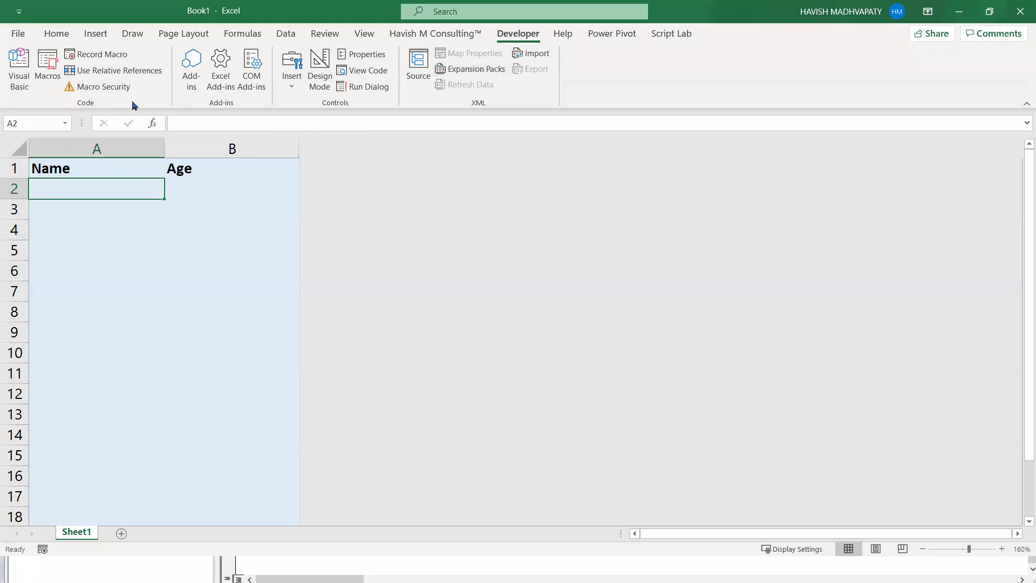
pyautogui.click(48, 69)
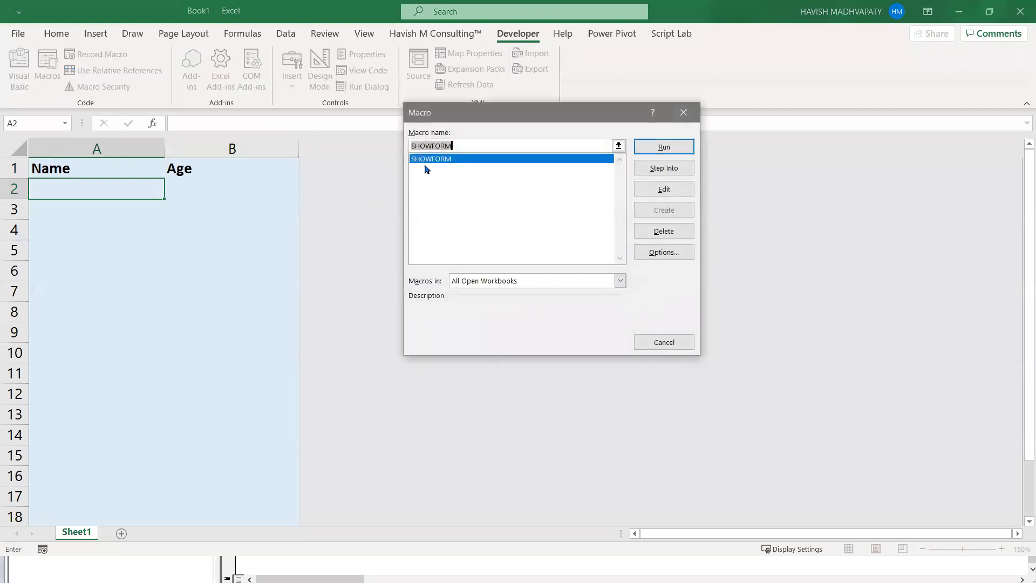
pyautogui.click(663, 147)
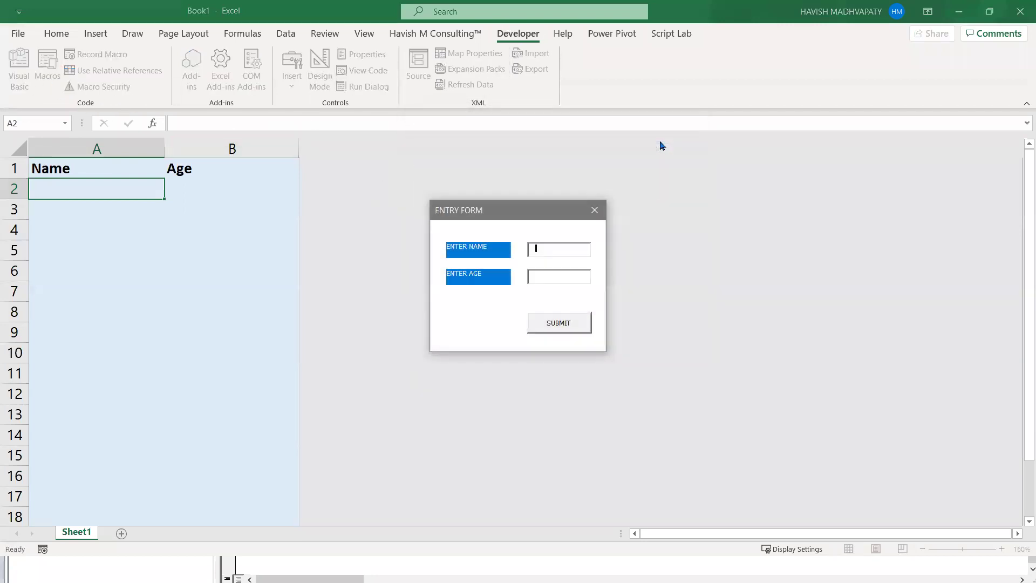
pyautogui.click(594, 209)
pyautogui.click(288, 202)
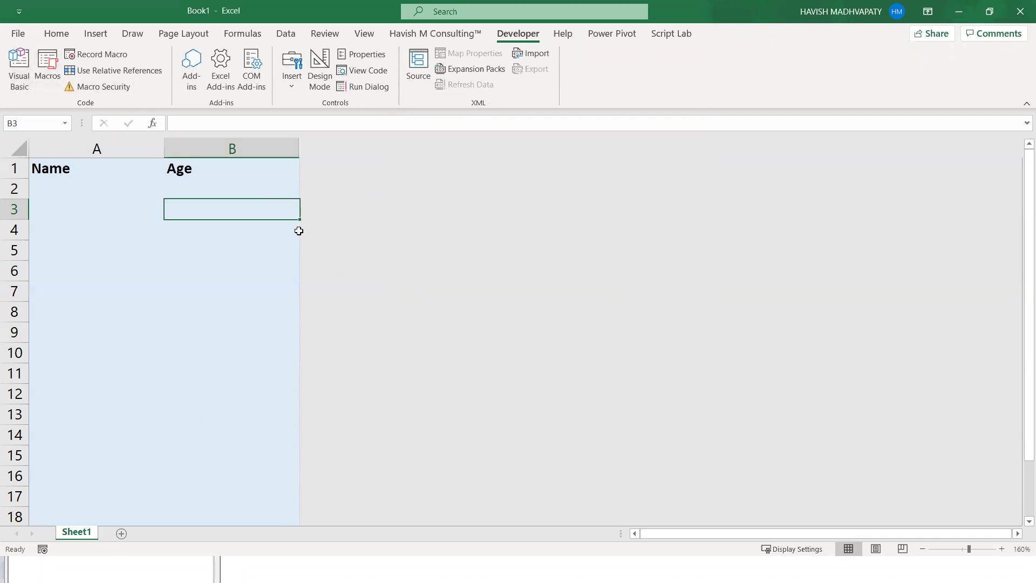
# - Widen column C beside the Name and Age headers
pyautogui.click(227, 285)
pyautogui.hotkey('ctrl', 'shift', 'm')
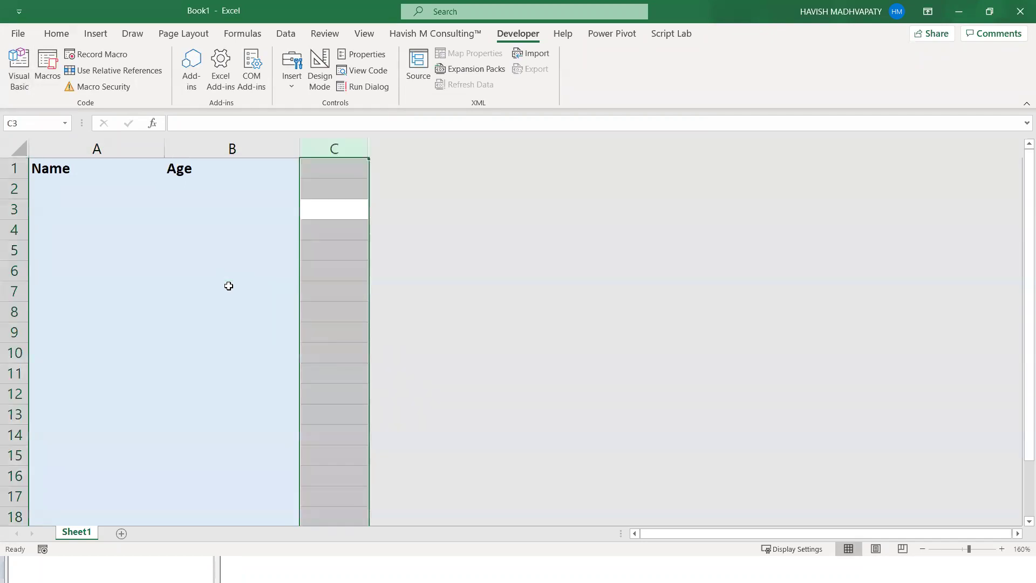
pyautogui.moveTo(369, 147); pyautogui.dragTo(444, 147)
pyautogui.click(371, 149)
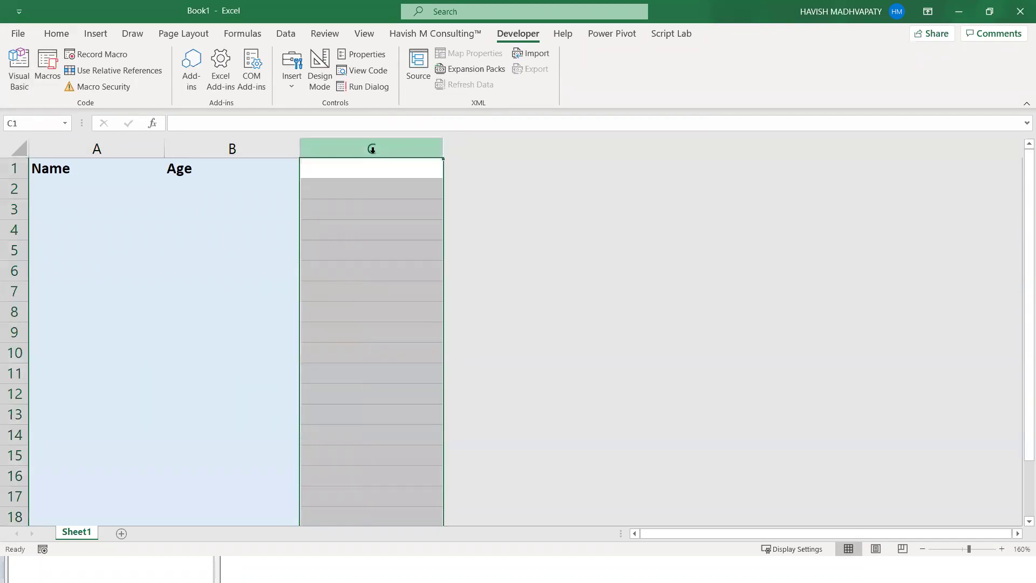
pyautogui.click(338, 173)
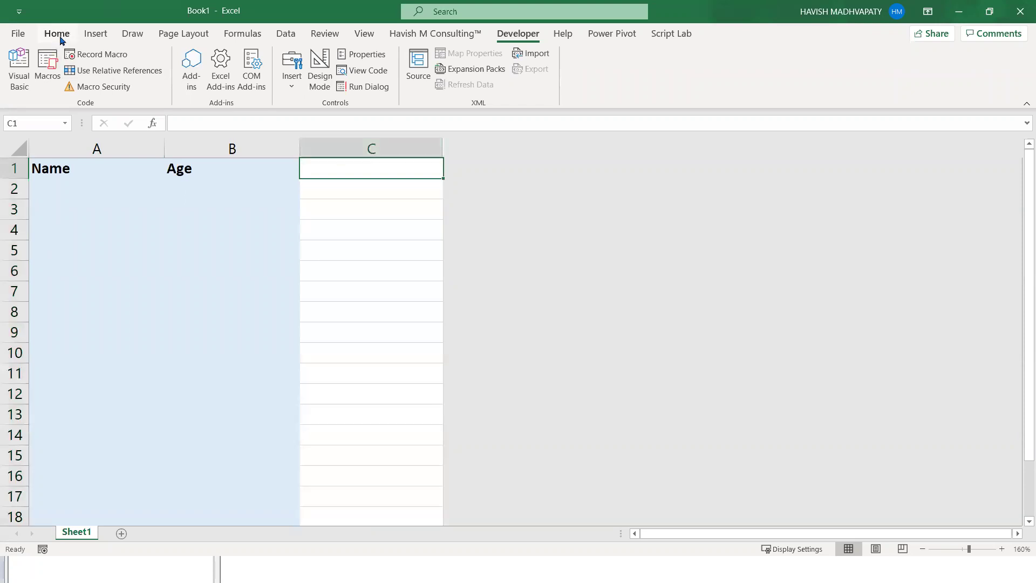
# - Draw an oval circle at the top of column C and apply a grey gradient shape style
pyautogui.click(94, 33)
pyautogui.click(154, 68)
pyautogui.click(209, 59)
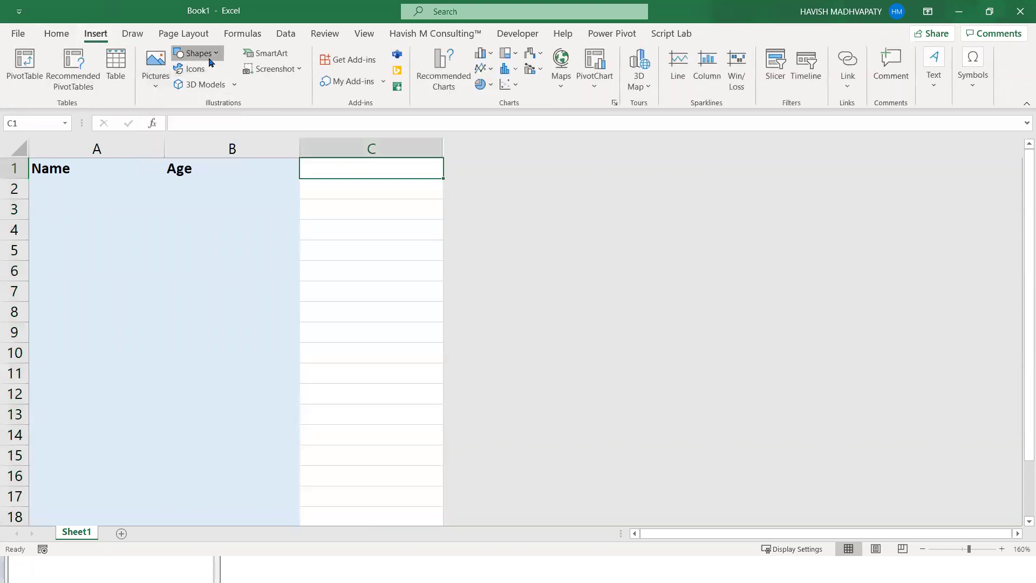
pyautogui.click(230, 90)
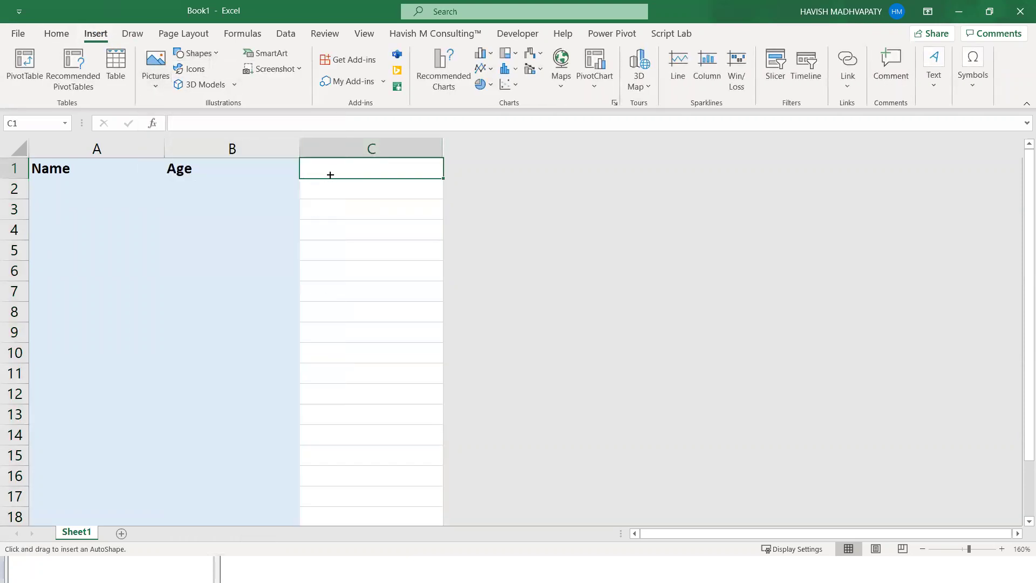
pyautogui.moveTo(324, 169); pyautogui.dragTo(419, 265)
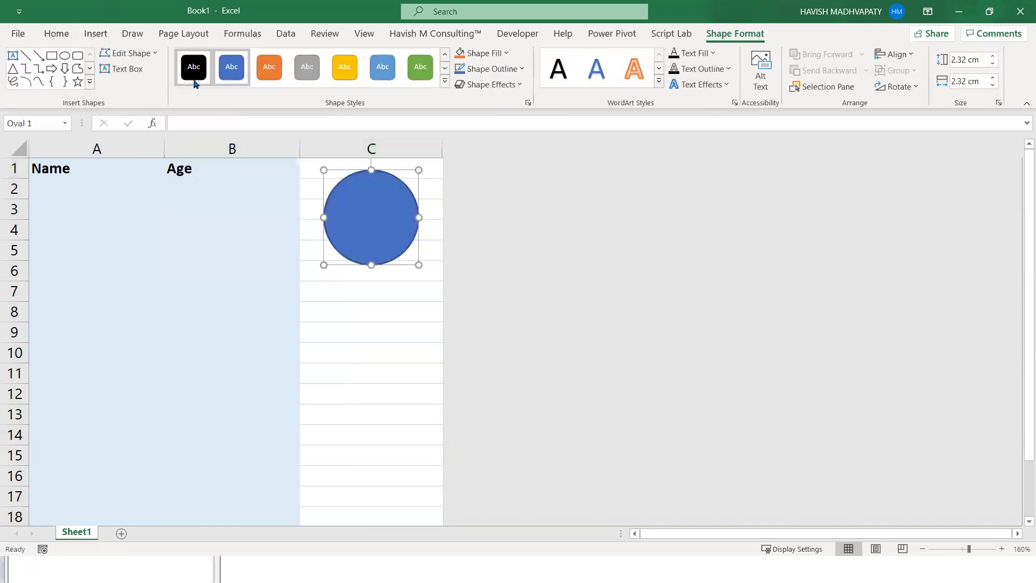
pyautogui.click(445, 83)
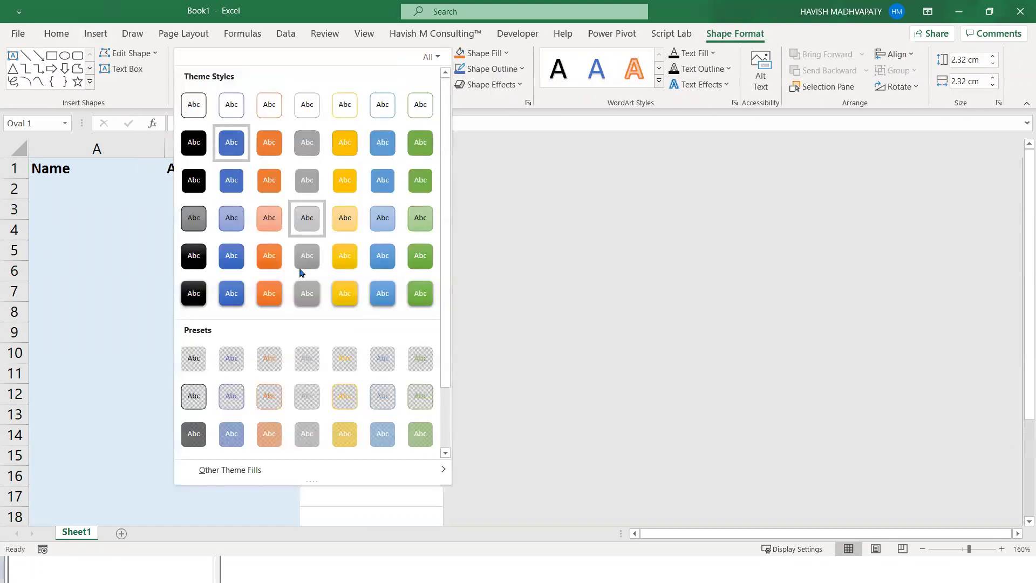
pyautogui.click(307, 268)
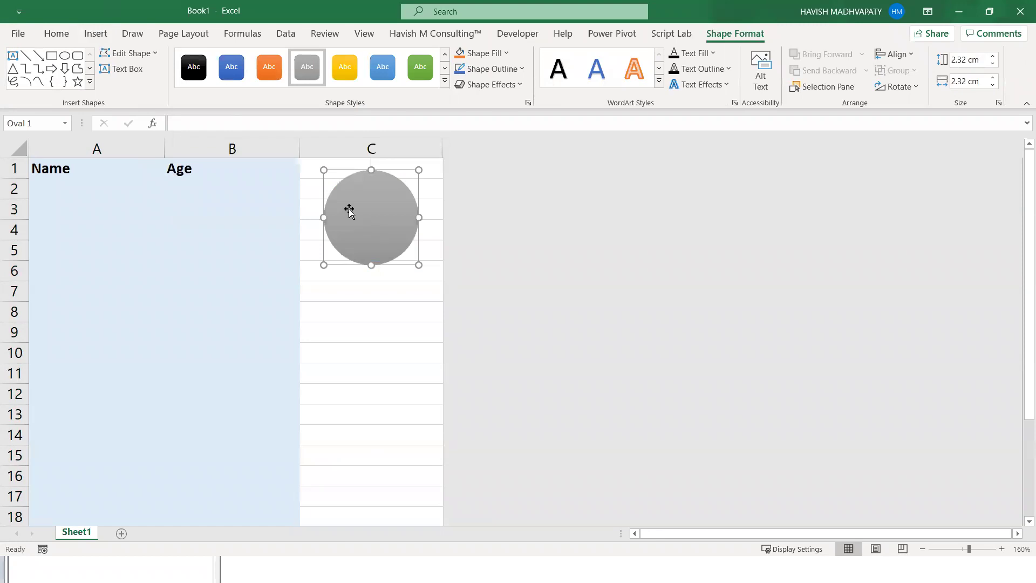
pyautogui.click(56, 34)
# - Type the label OPEN ENTRY FORM in capitals inside the circle
pyautogui.rightClick(356, 203)
pyautogui.click(414, 297)
pyautogui.write('open entr')
pyautogui.hotkey('ctrl', 'a')
pyautogui.press('BackSpace')
pyautogui.press('capslock')
pyautogui.write('OPEN ENTRY FORM')
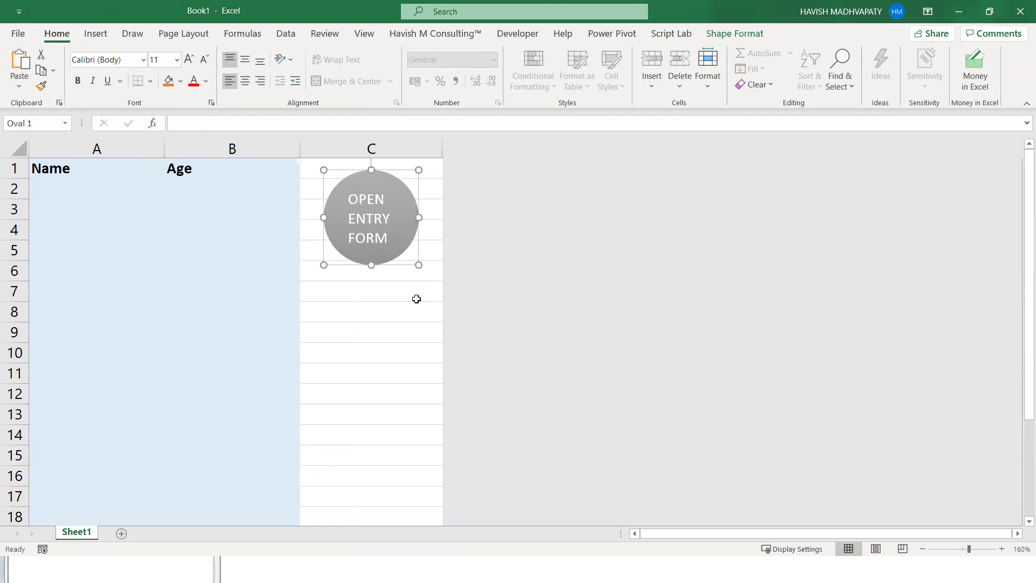
# - Centre the label, enlarge it to 12 pt and set its font to Arial Black
pyautogui.hotkey('ctrl', 'a')
pyautogui.hotkey('ctrl', 'e')
pyautogui.hotkey('ctrl', 'shift', '.')
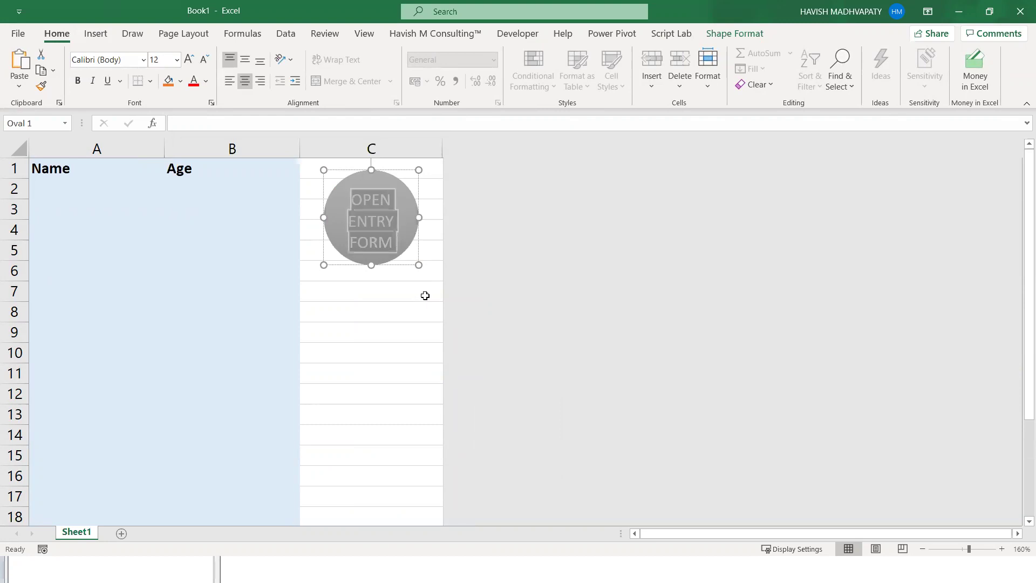
pyautogui.hotkey('alt', 'h')
pyautogui.press('f')
pyautogui.press('f')
pyautogui.write('a')
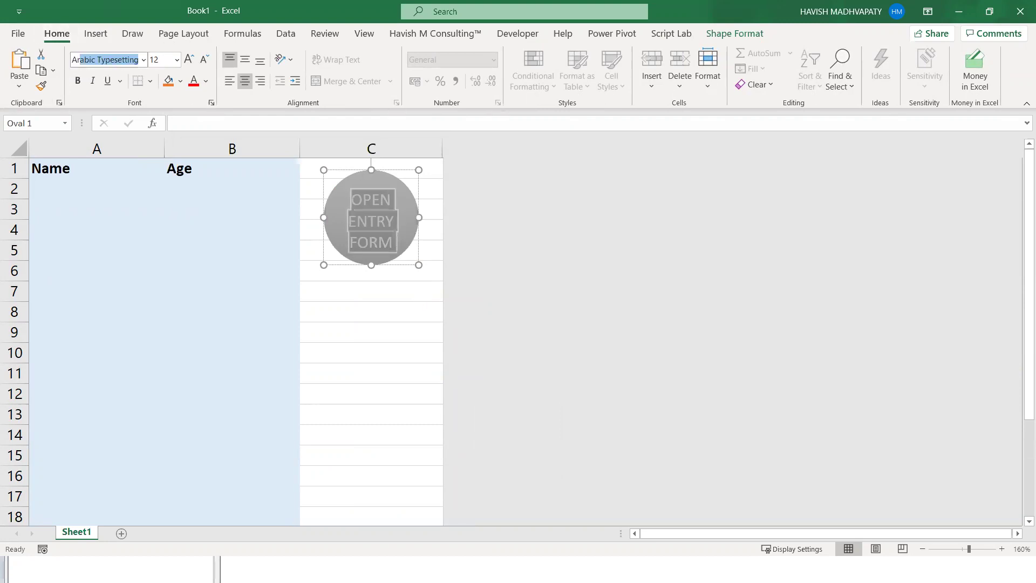
pyautogui.write('rial')
pyautogui.press('Return')
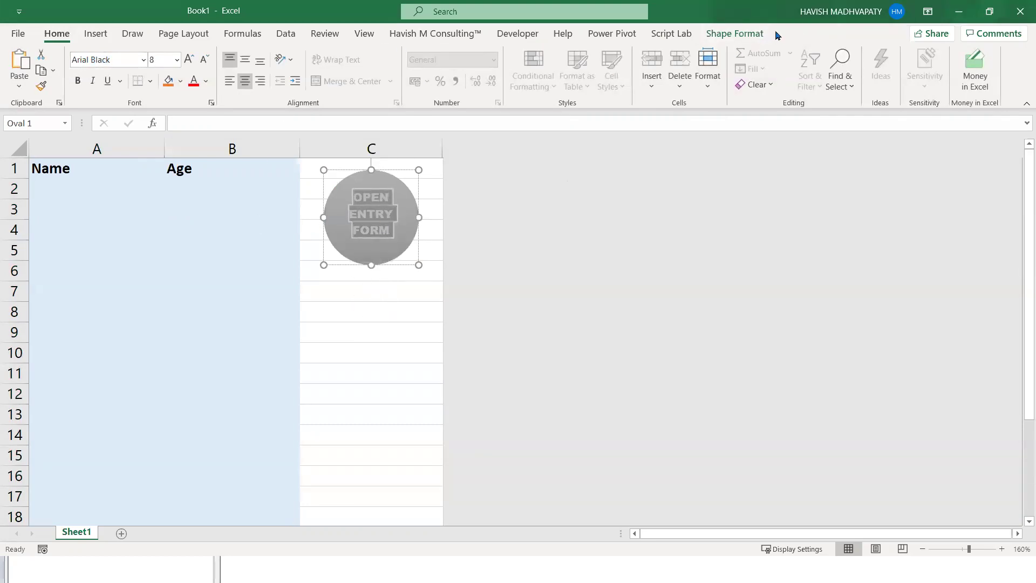
# - Change the circle into a rounded rectangle and shorten it to 1.55 cm tall
pyautogui.click(742, 34)
pyautogui.click(130, 53)
pyautogui.moveTo(148, 71)
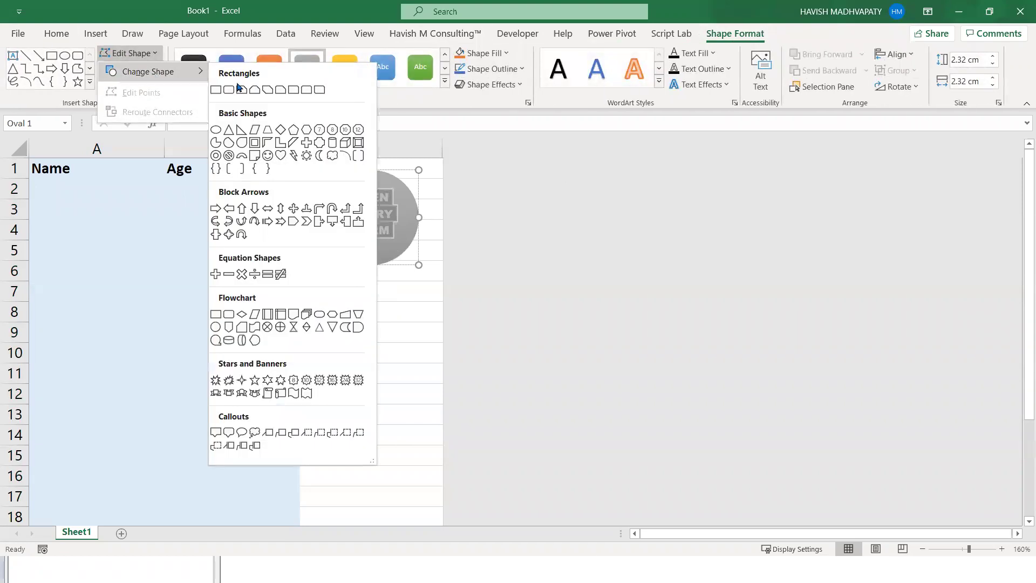
pyautogui.click(228, 90)
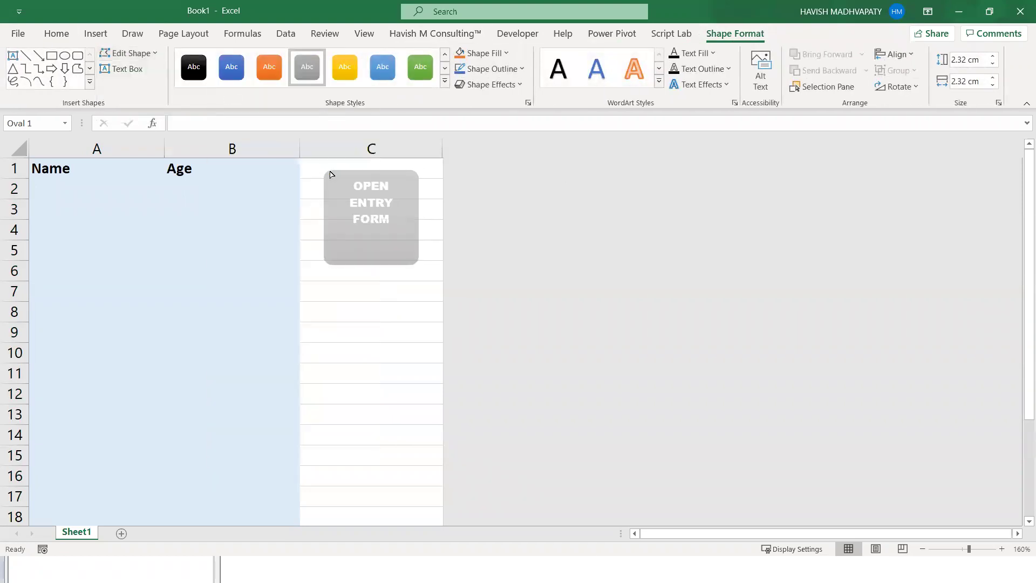
pyautogui.moveTo(371, 264); pyautogui.dragTo(376, 234)
pyautogui.click(391, 274)
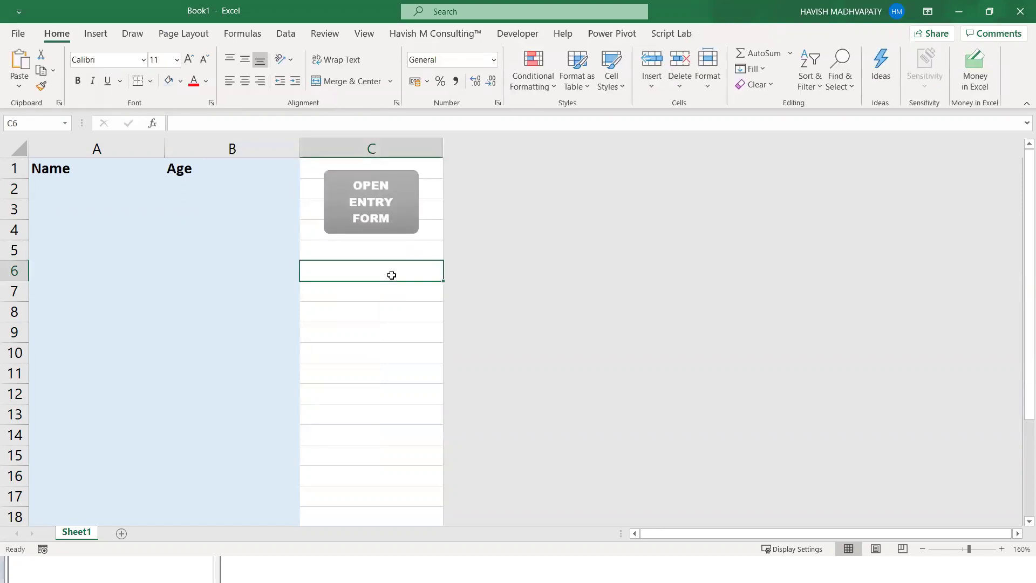
pyautogui.click(381, 221)
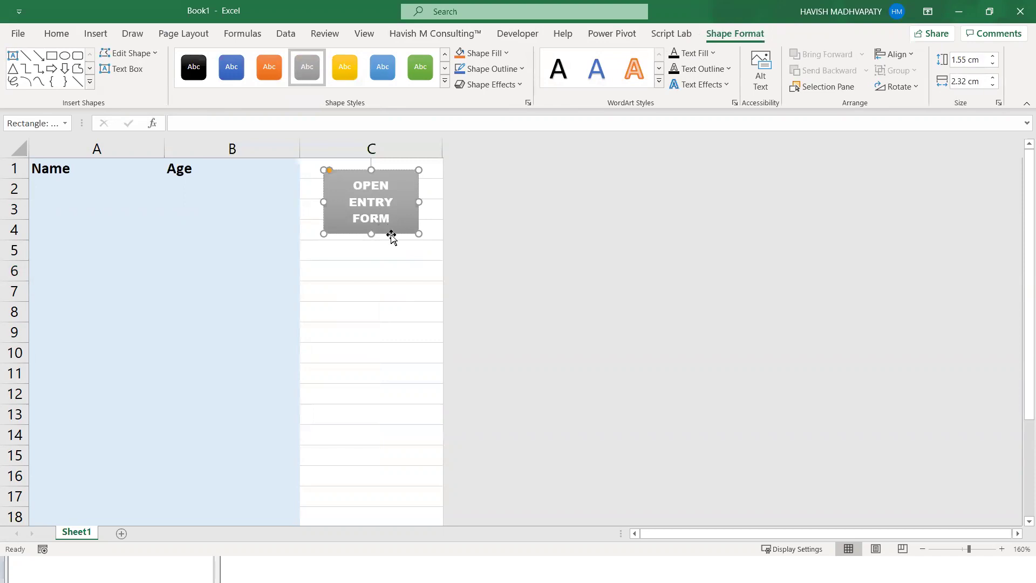
# - Assign the SHOWFORM macro to the OPEN ENTRY FORM shape
pyautogui.rightClick(390, 236)
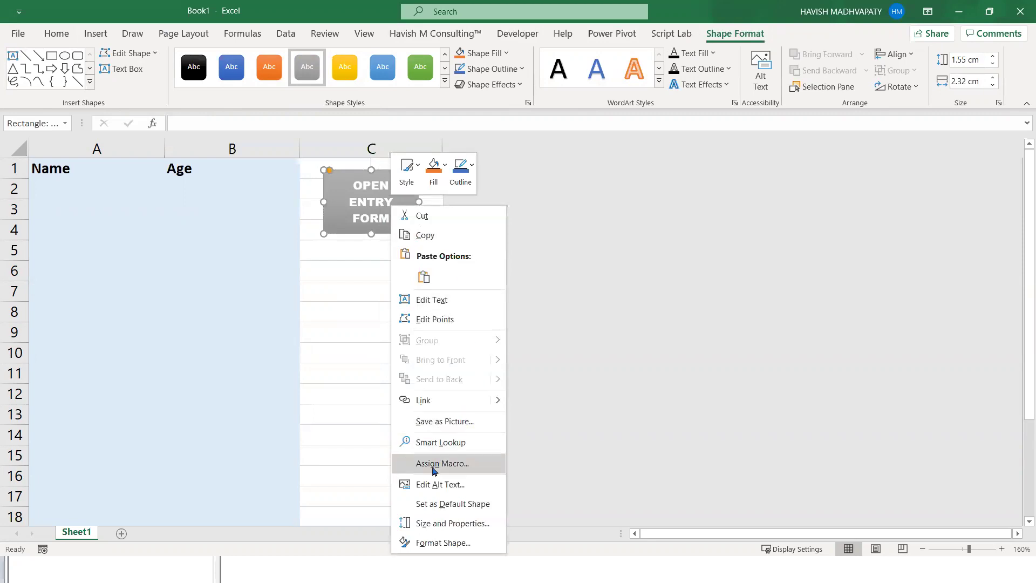
pyautogui.click(432, 467)
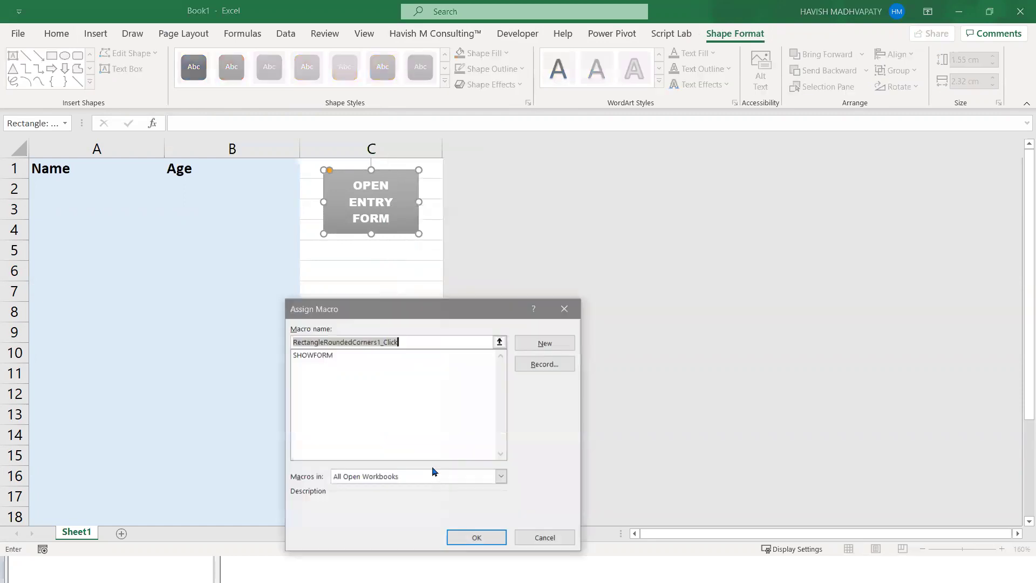
pyautogui.click(314, 356)
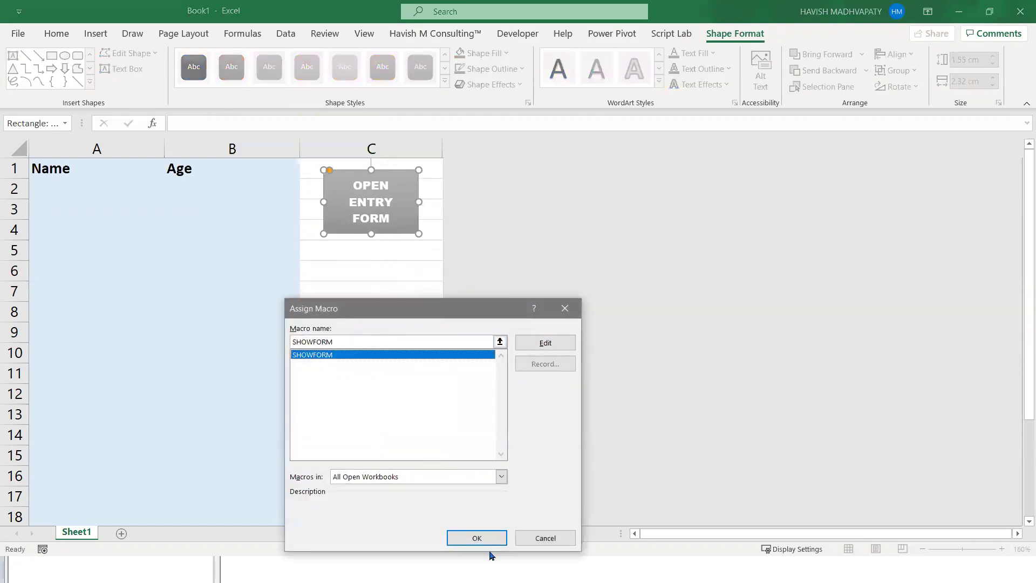
pyautogui.click(476, 538)
pyautogui.click(349, 312)
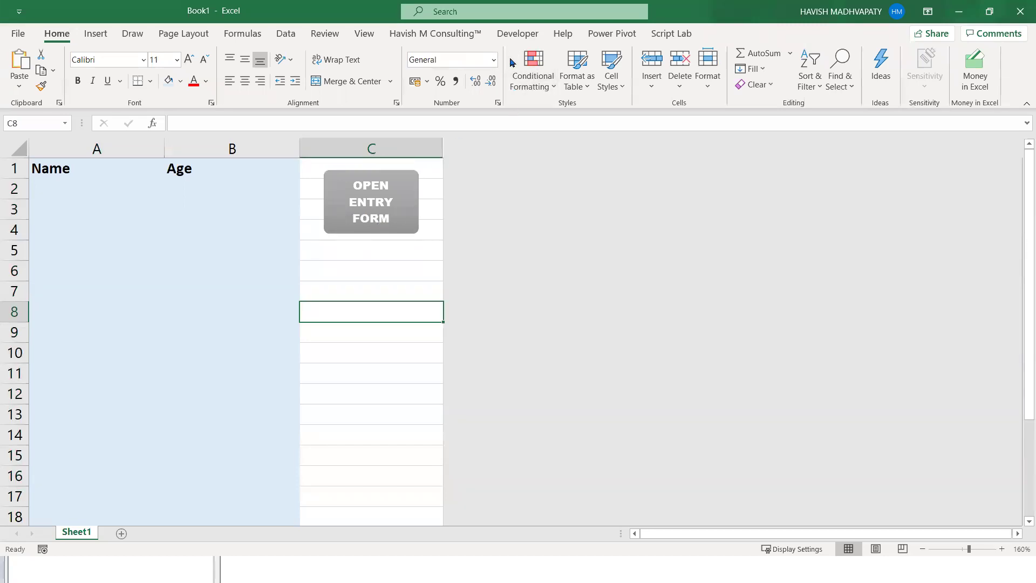
pyautogui.click(517, 33)
pyautogui.click(47, 68)
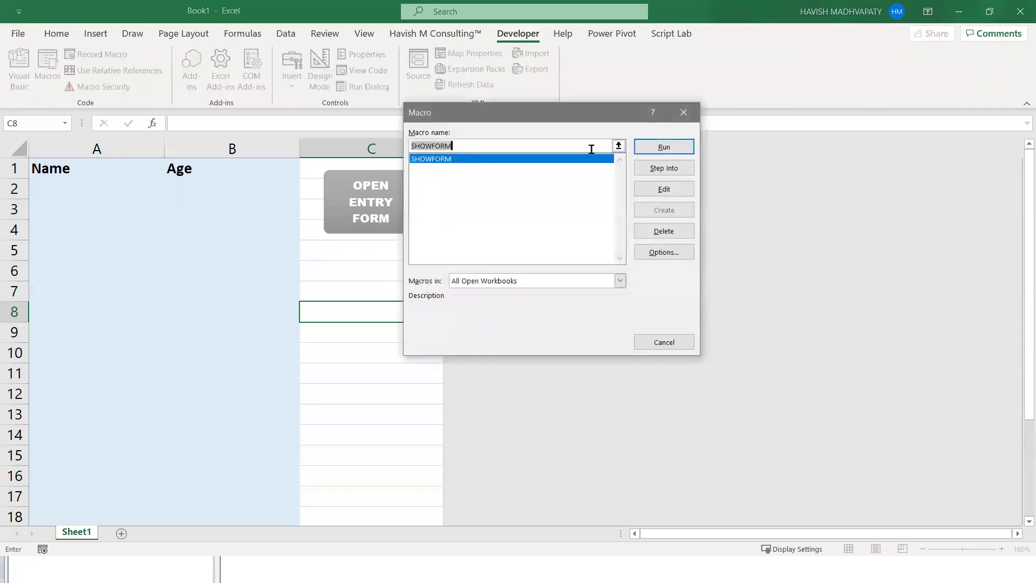
pyautogui.click(682, 113)
pyautogui.click(435, 289)
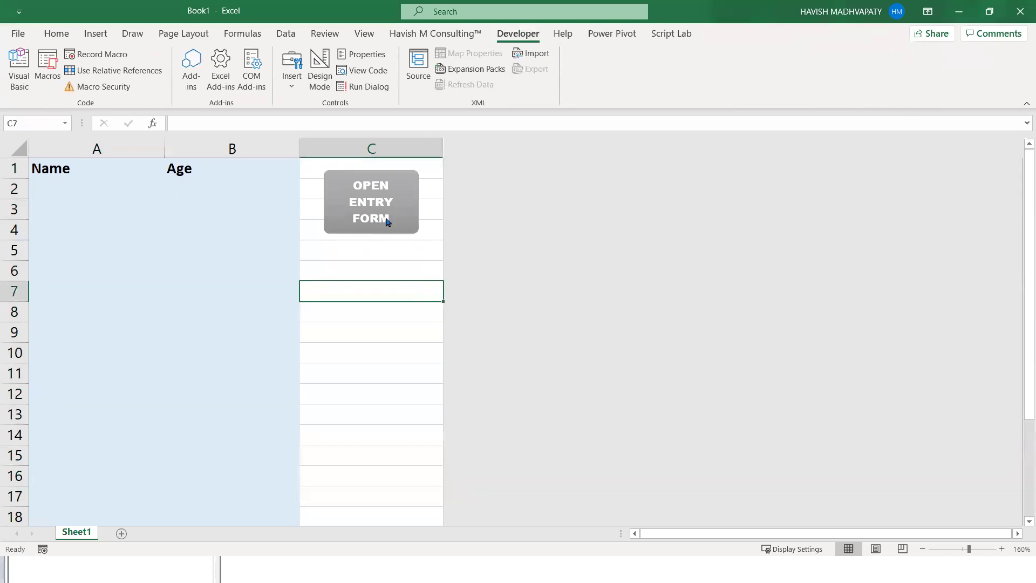
pyautogui.click(386, 222)
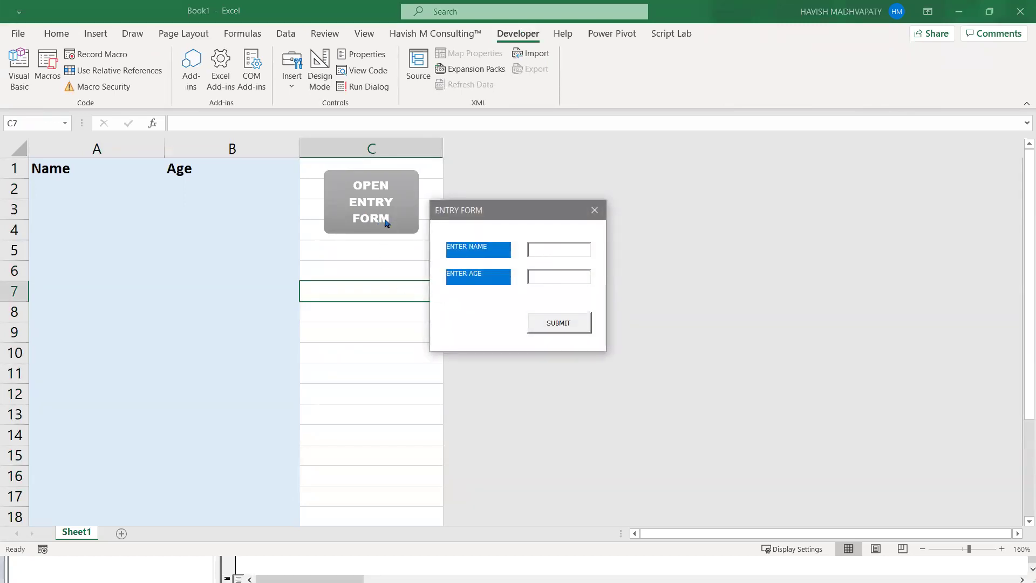
pyautogui.click(594, 210)
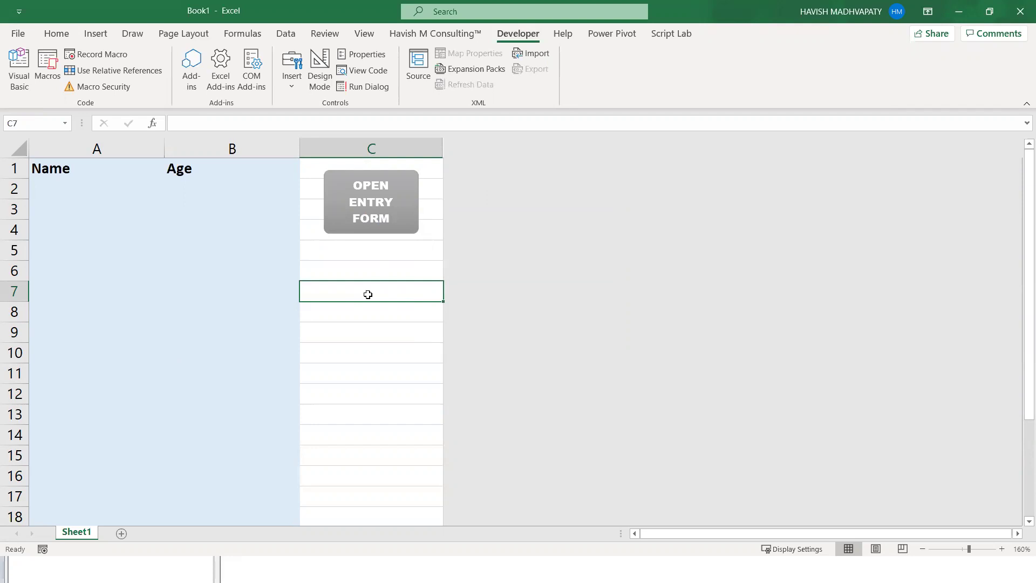
pyautogui.hotkey('alt', 'F11')
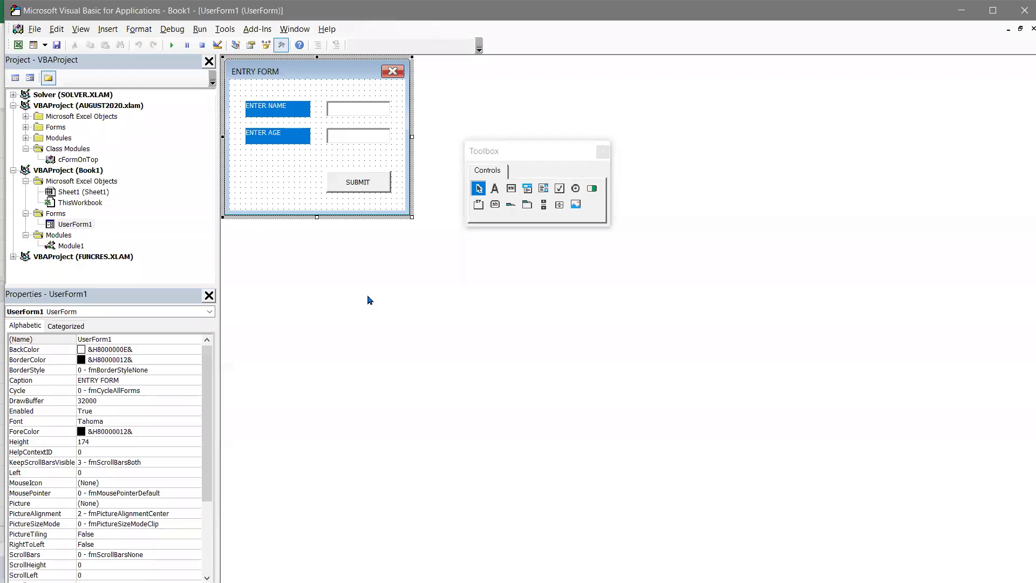
pyautogui.click(356, 110)
pyautogui.click(349, 133)
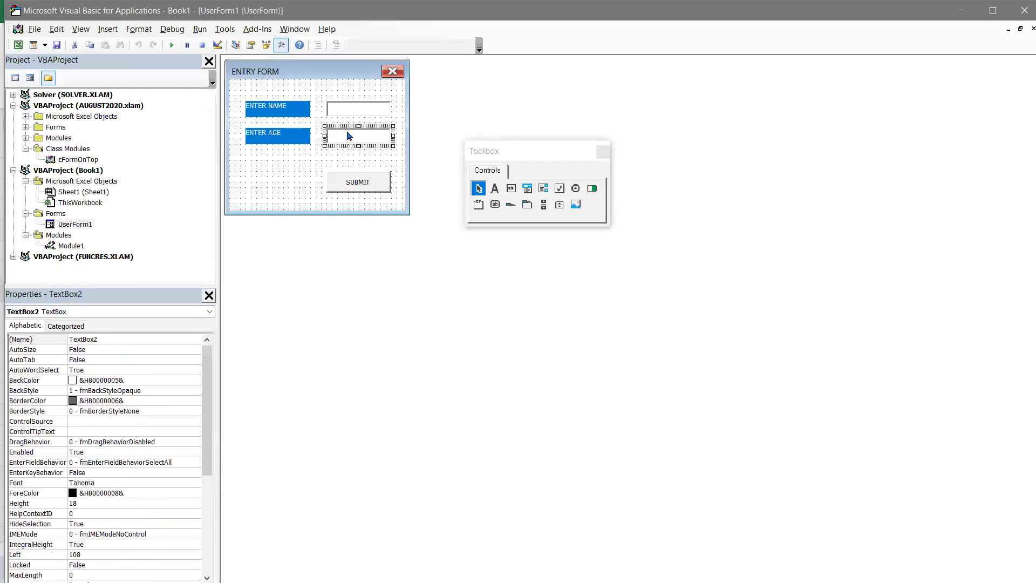
pyautogui.hotkey('alt', 'F11')
pyautogui.click(150, 190)
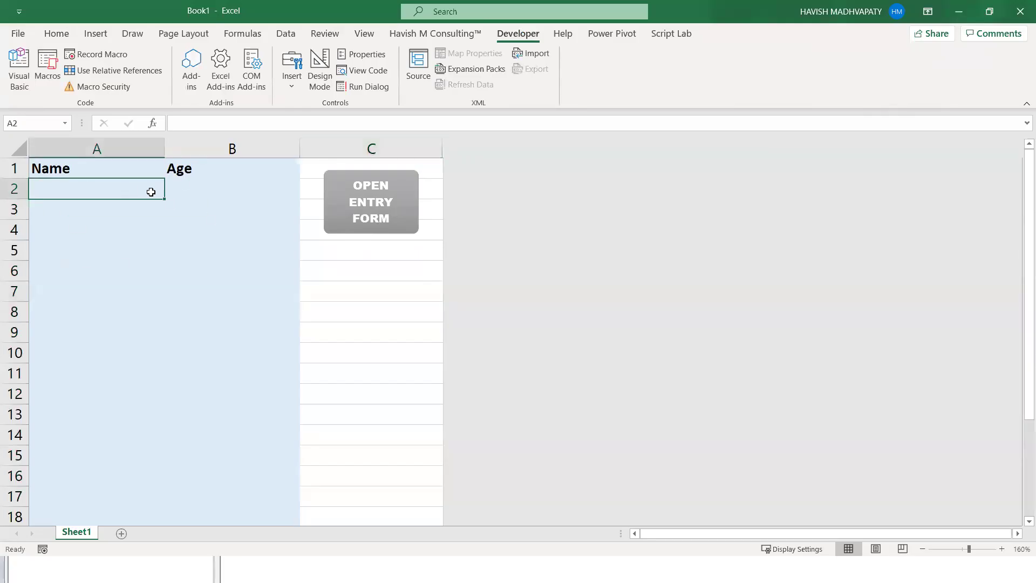
pyautogui.click(192, 182)
pyautogui.click(355, 284)
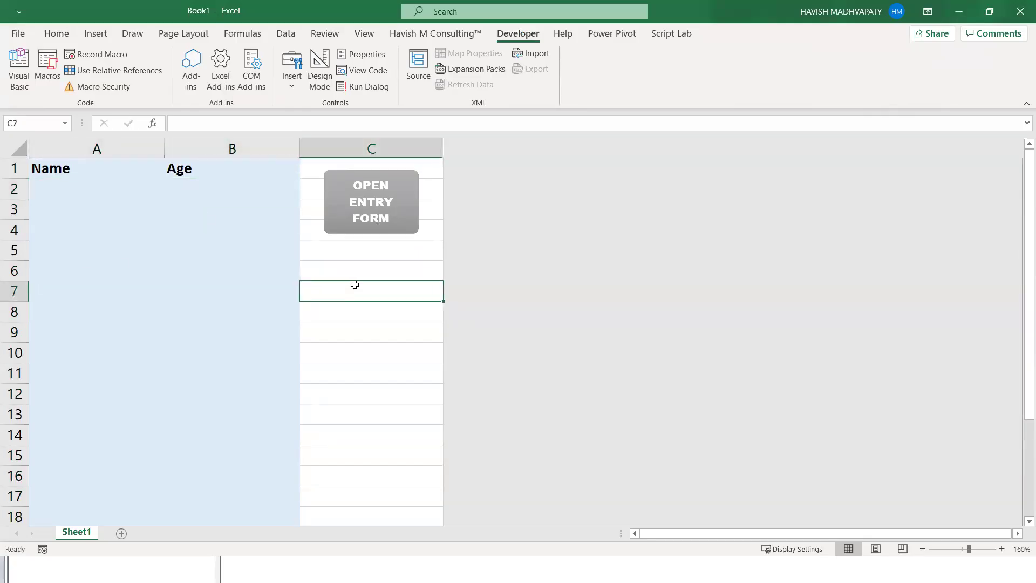
pyautogui.hotkey('alt', 'F11')
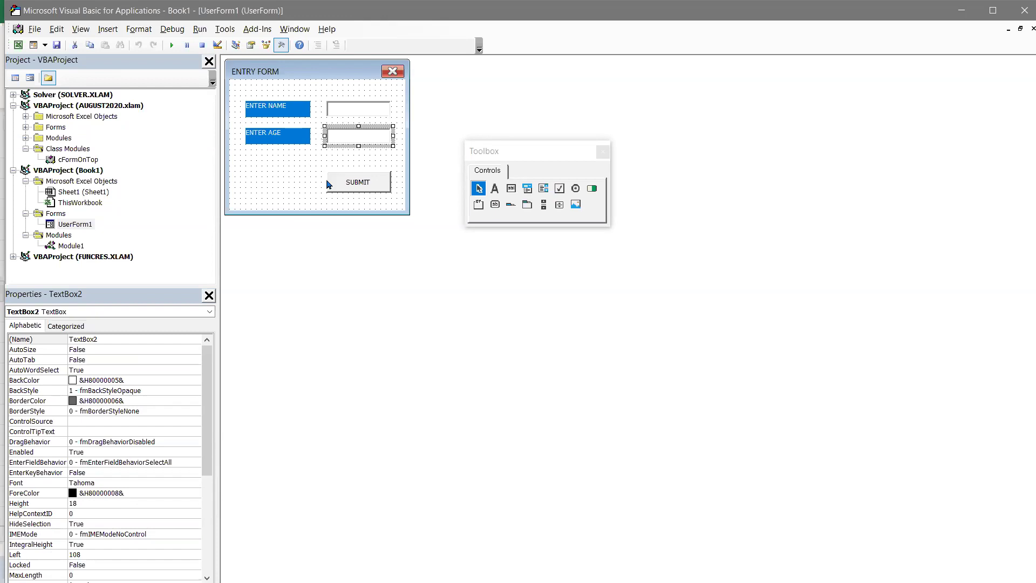
pyautogui.hotkey('alt', 'F11')
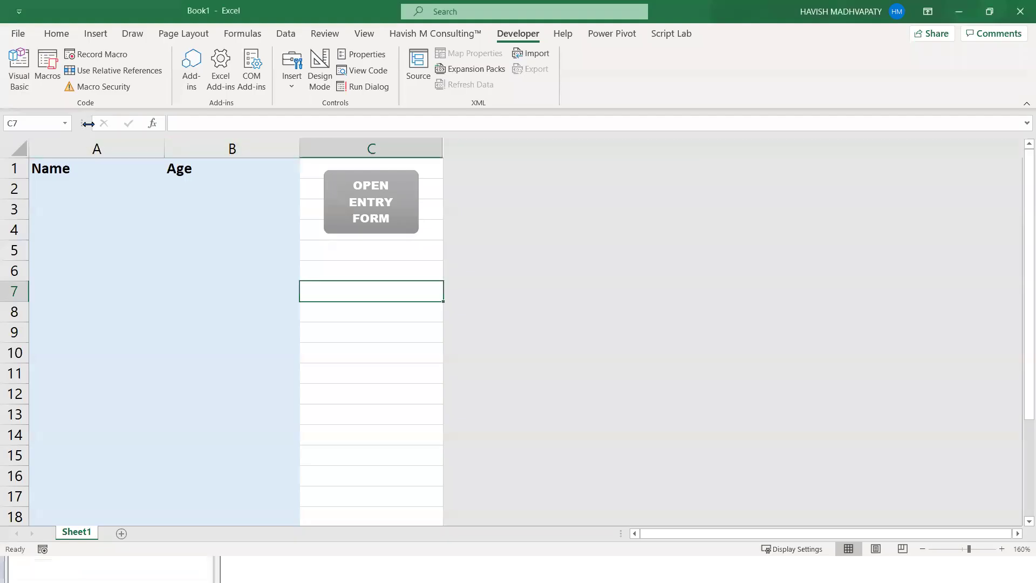
# - Enter a sample person's name in A2 and the age 33 in B2
pyautogui.click(79, 144)
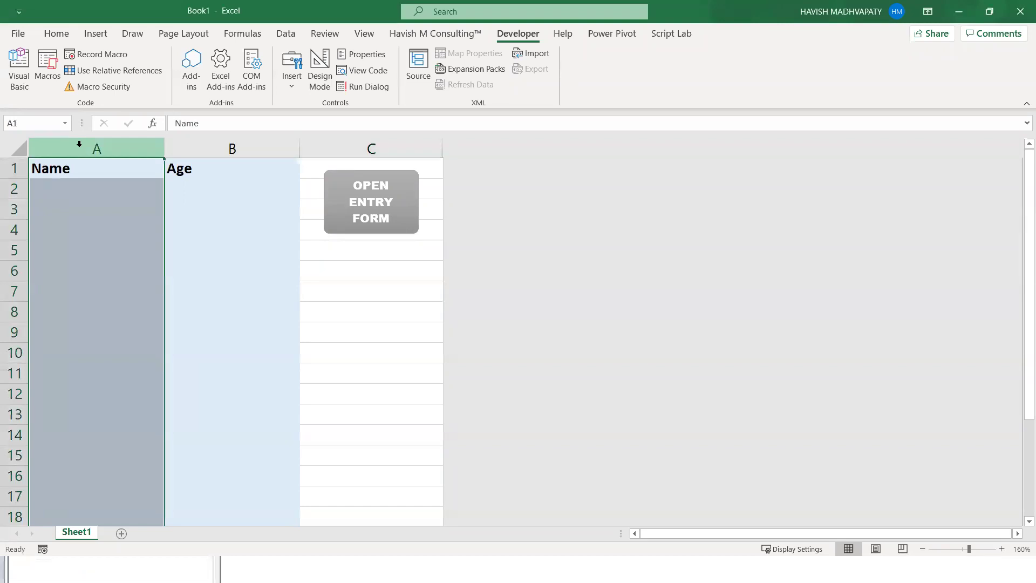
pyautogui.click(56, 188)
pyautogui.write('hAVISH')
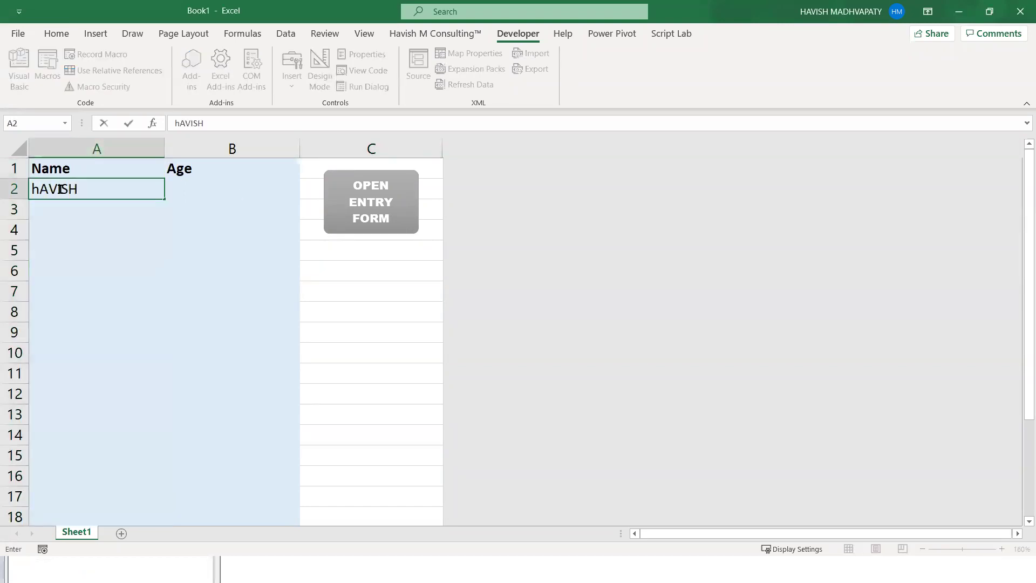
pyautogui.press('Return')
pyautogui.press('Up')
pyautogui.press('Tab')
pyautogui.write('33')
pyautogui.press('Return')
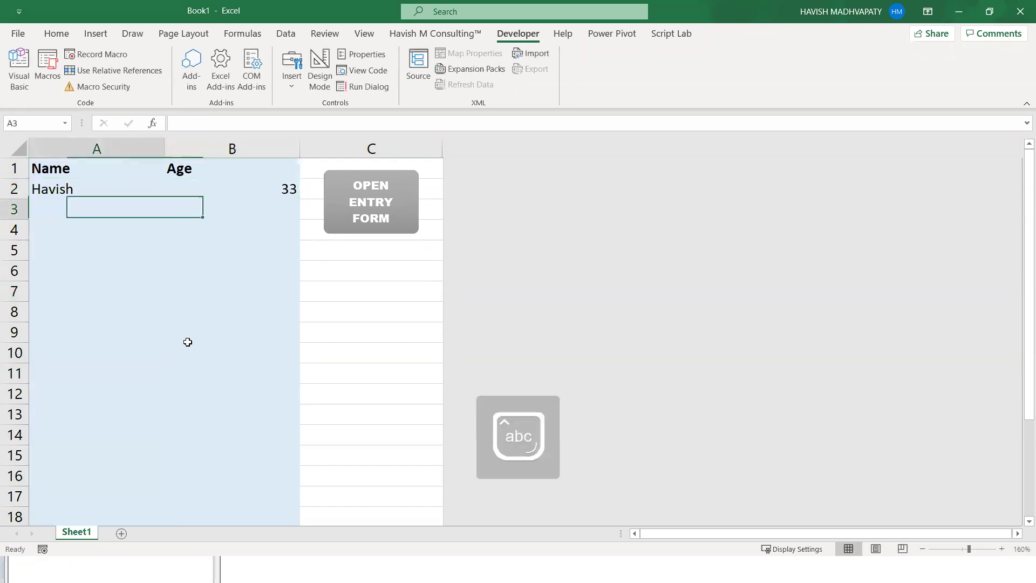
# - Left-align columns A and B and return to cell A3, the next empty row
pyautogui.hotkey('ctrl', 'a')
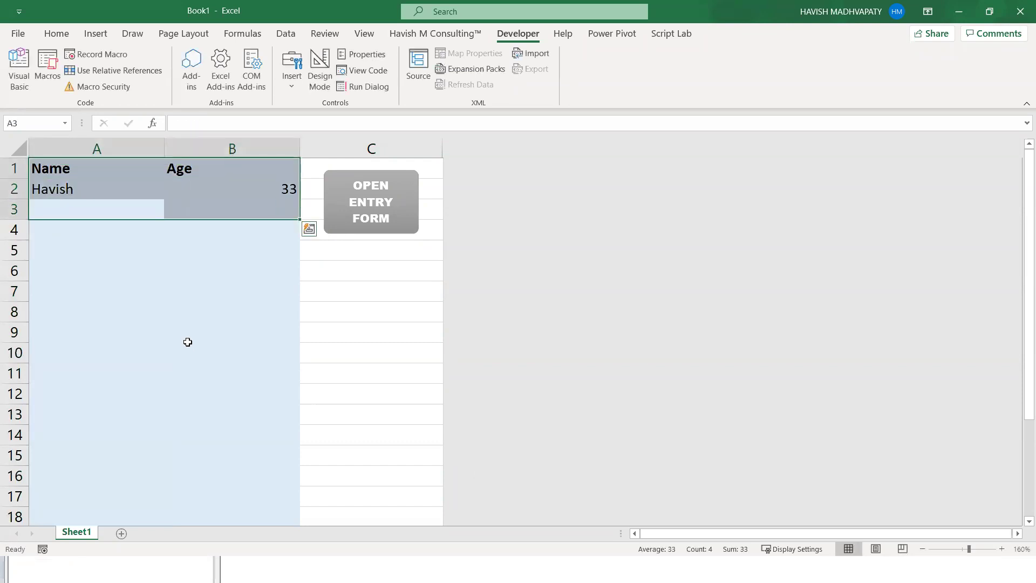
pyautogui.hotkey('alt', 'h')
pyautogui.hotkey('ctrl', 'space')
pyautogui.hotkey('alt', 'h')
pyautogui.press('a')
pyautogui.press('l')
pyautogui.press('Down')
pyautogui.press('Up')
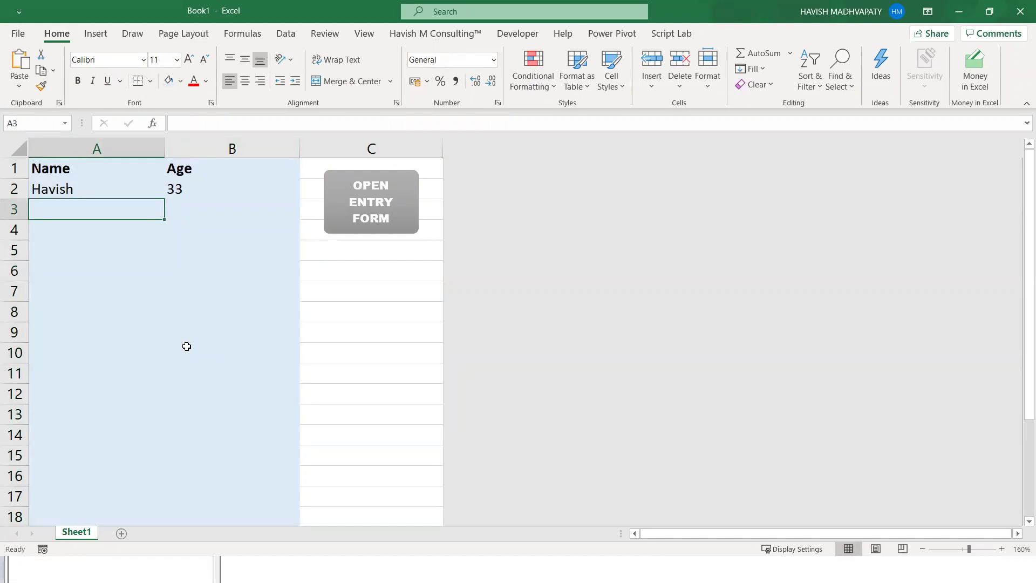
pyautogui.hotkey('alt', 'Tab')
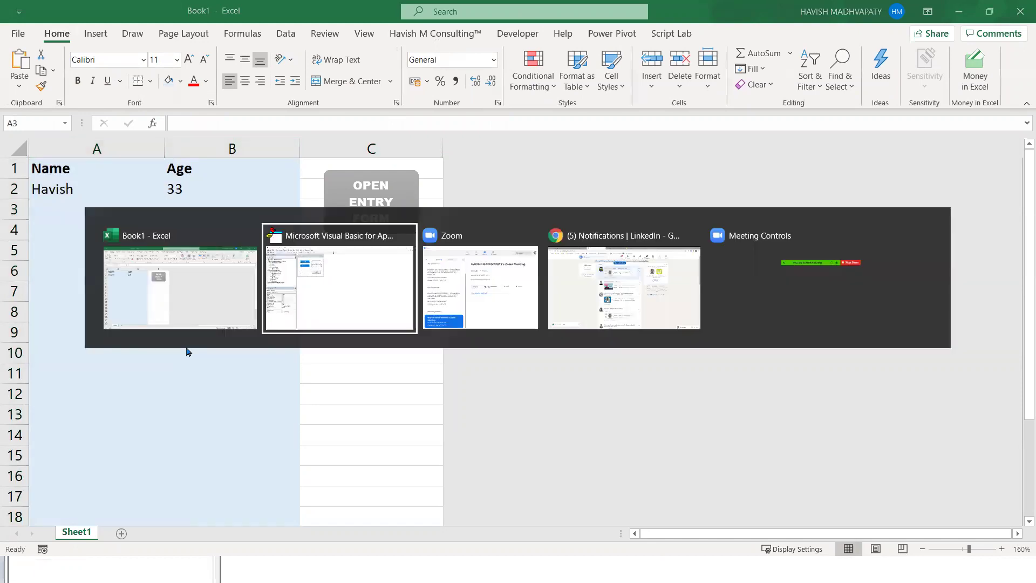
# - Clear the stray UserForm_Click and Activate stubs from the form's code module
pyautogui.doubleClick(272, 198)
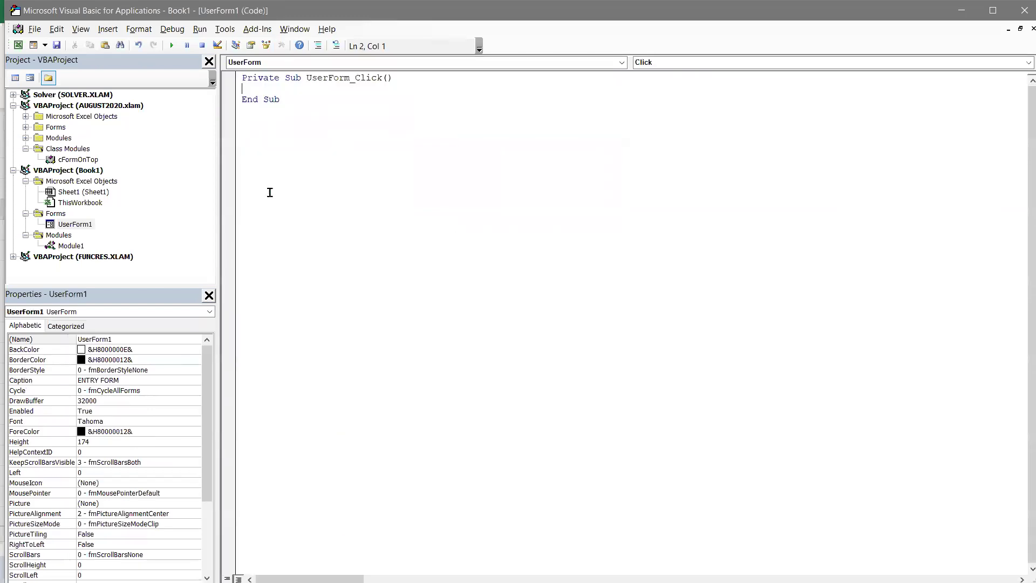
pyautogui.hotkey('ctrl', 'a')
pyautogui.press('Delete')
pyautogui.click(622, 62)
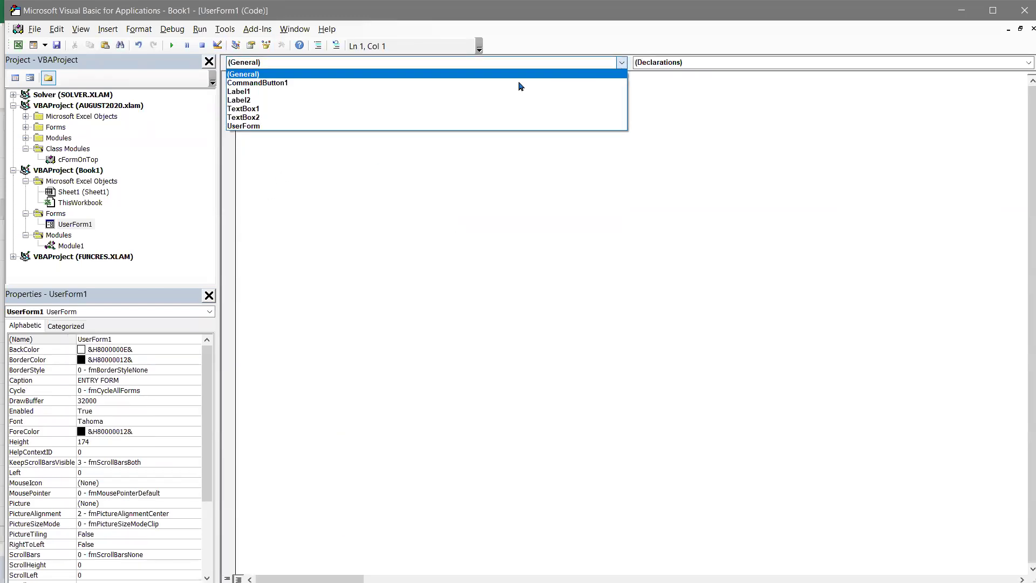
pyautogui.click(387, 127)
pyautogui.click(697, 67)
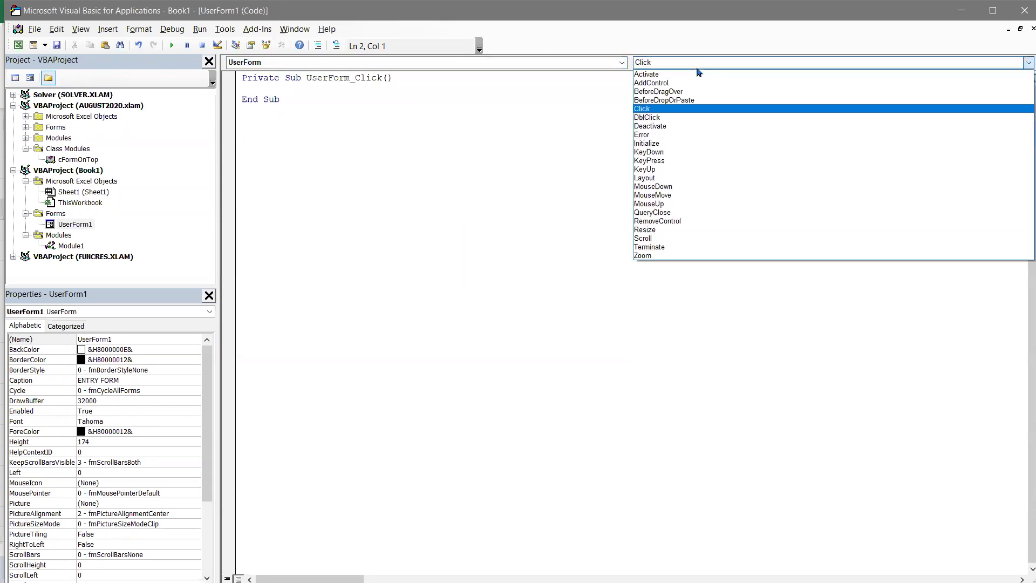
pyautogui.click(683, 75)
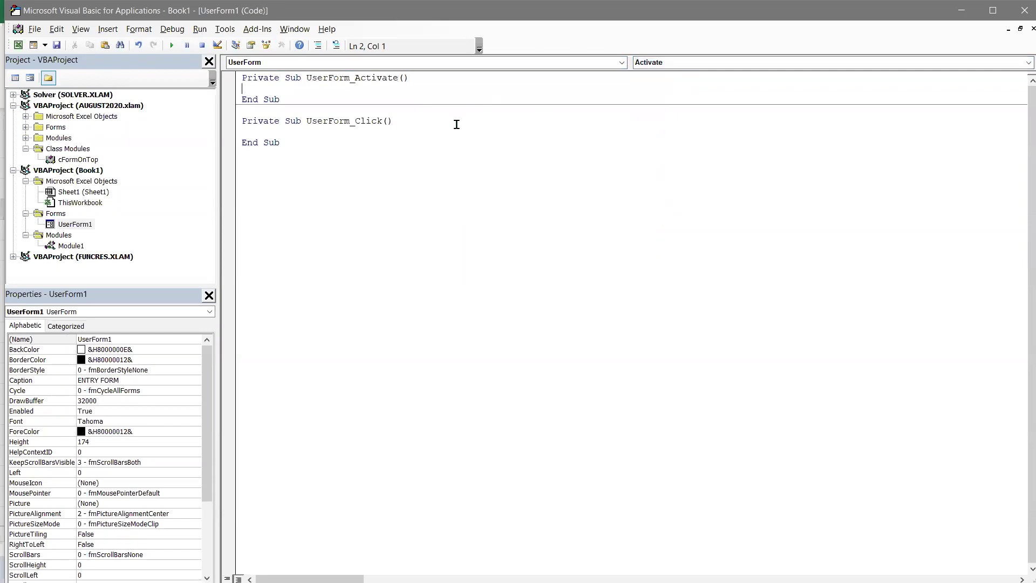
pyautogui.moveTo(368, 178); pyautogui.dragTo(165, 77)
pyautogui.press('Delete')
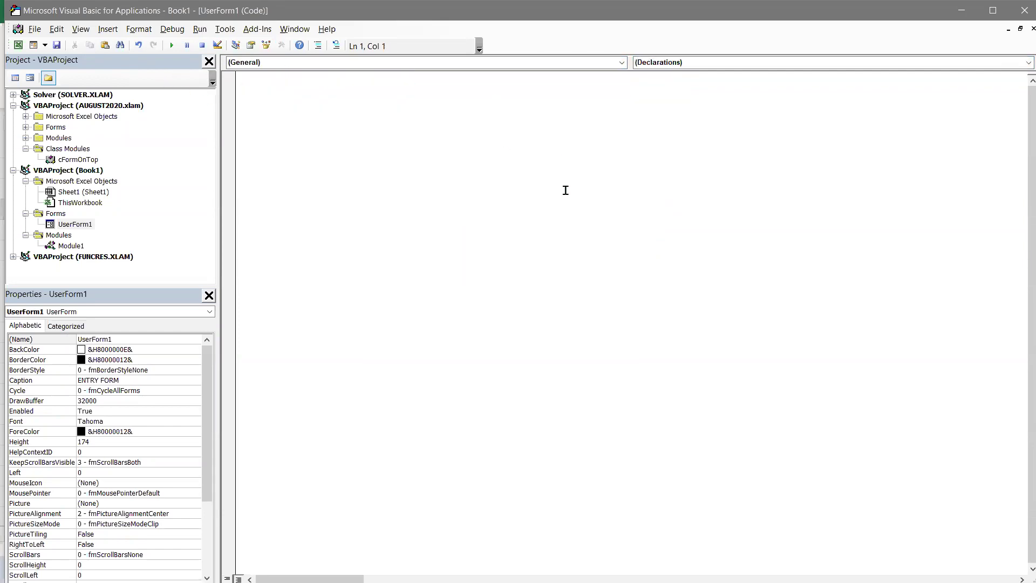
pyautogui.hotkey('shift', 'F7')
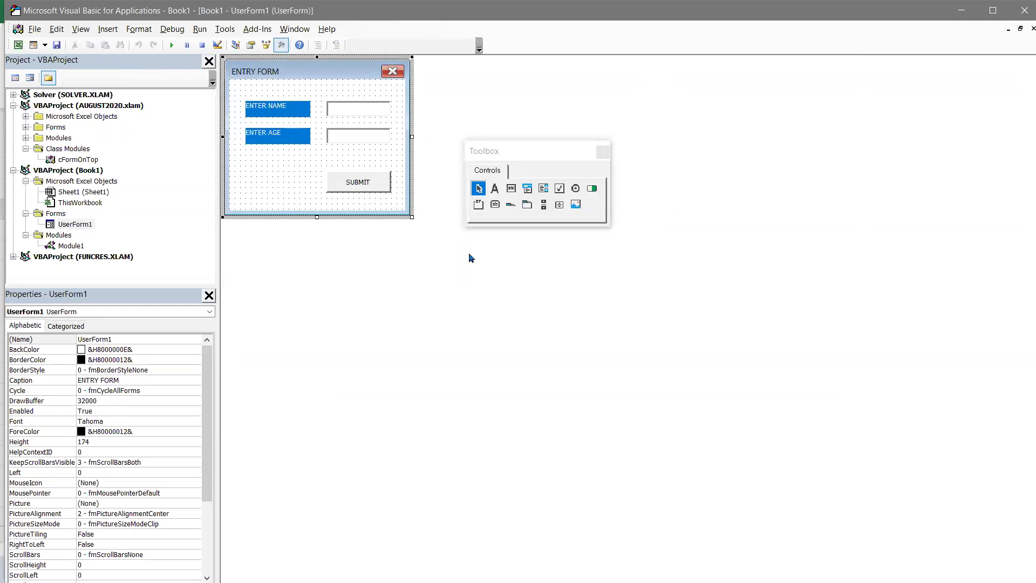
# - Create the SUBMIT button's CommandButton1_Click routine and add notes on the new name and age
pyautogui.doubleClick(359, 182)
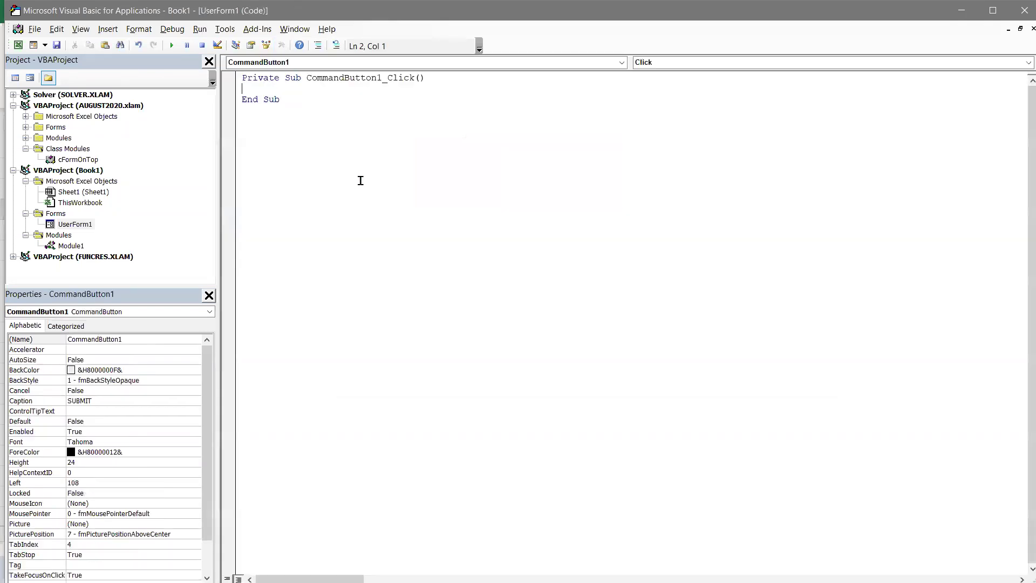
pyautogui.moveTo(328, 79); pyautogui.dragTo(418, 80)
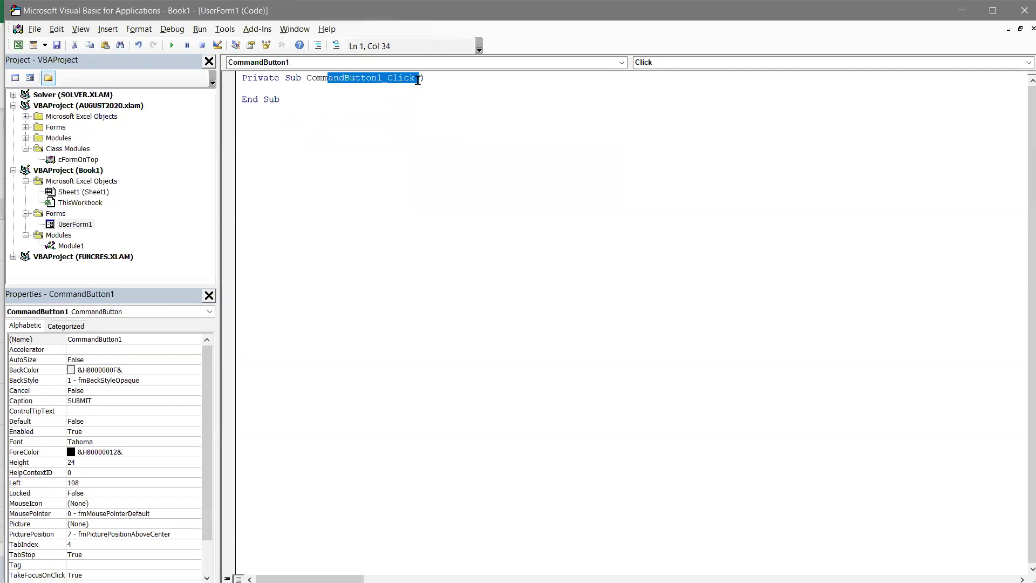
pyautogui.click(255, 87)
pyautogui.press('Return')
pyautogui.press('Return')
pyautogui.press('Up')
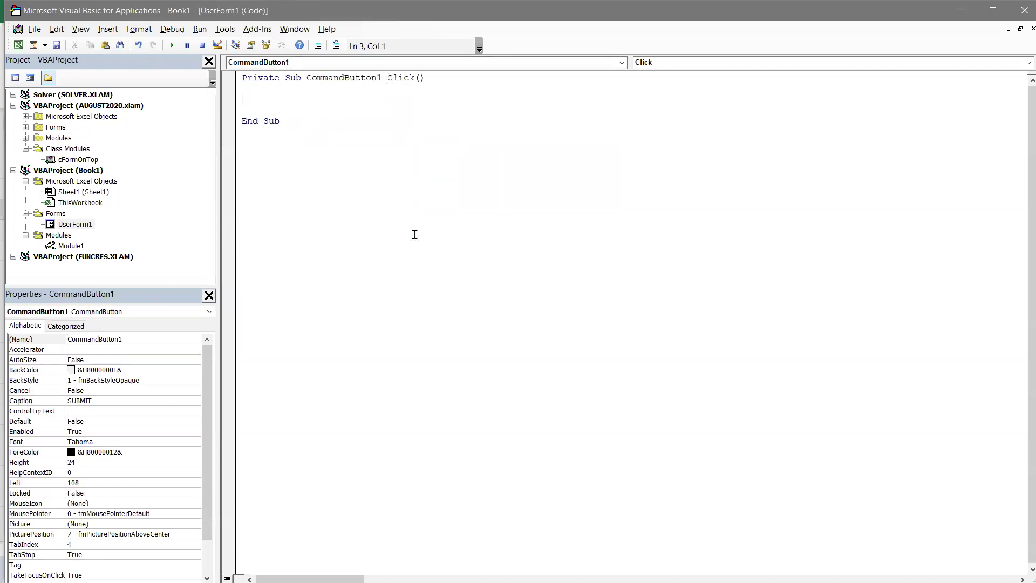
pyautogui.write("'Name should go as a new name")
pyautogui.press('Return')
pyautogui.press('Return')
pyautogui.press('Return')
pyautogui.press('Return')
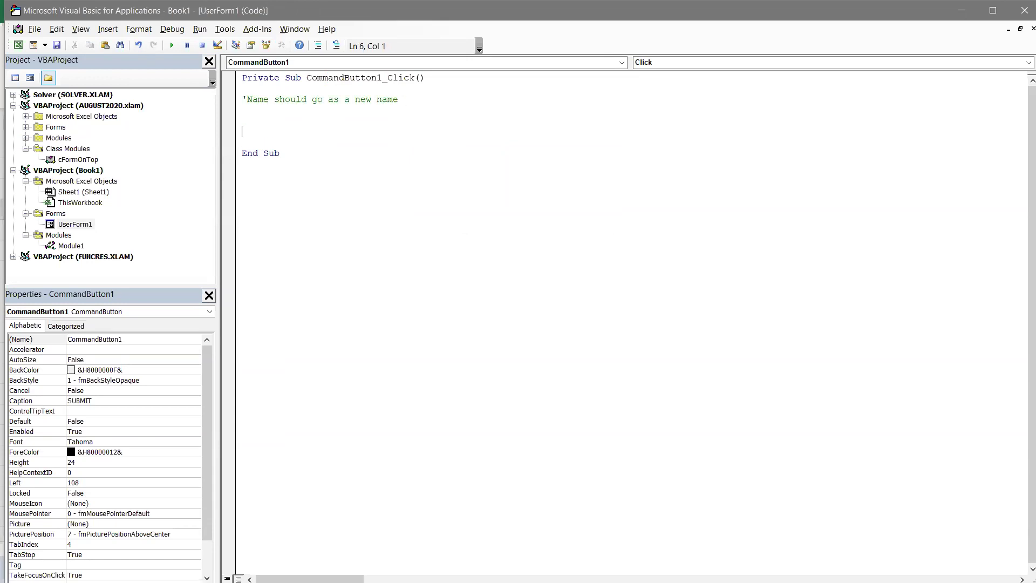
pyautogui.write('=Age should ')
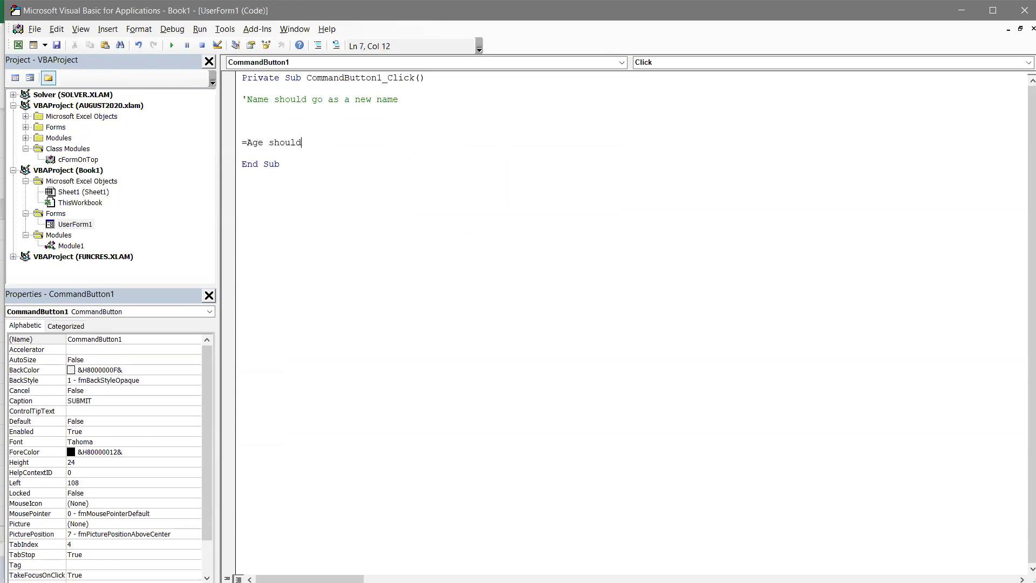
pyautogui.write('go as AboveAverage new')
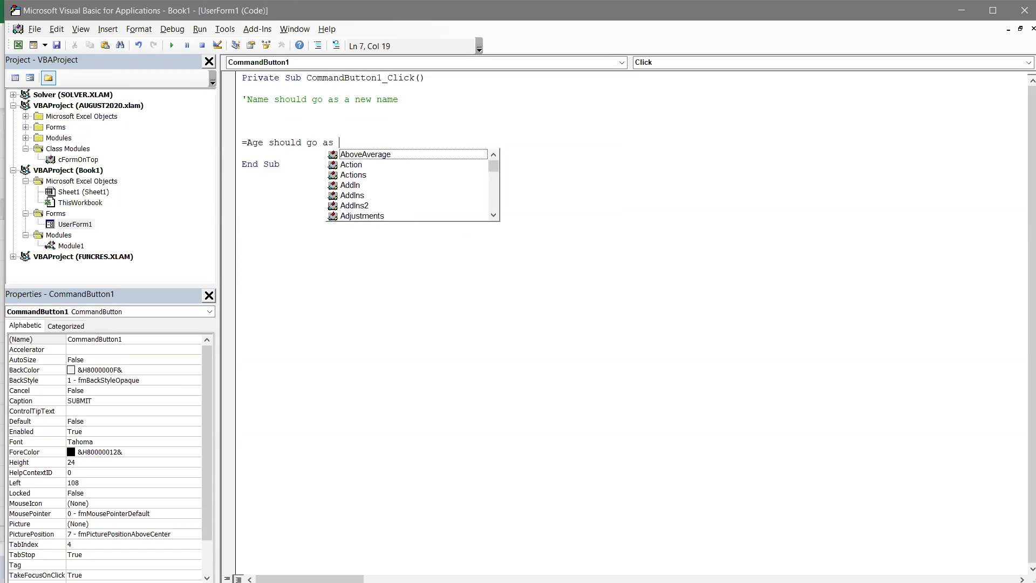
pyautogui.hotkey('shift', 'Up')
pyautogui.hotkey('shift', 'Up')
pyautogui.hotkey('shift', 'Up')
pyautogui.hotkey('shift', 'Up')
pyautogui.hotkey('shift', 'Up')
pyautogui.hotkey('shift', 'Up')
pyautogui.click(414, 234)
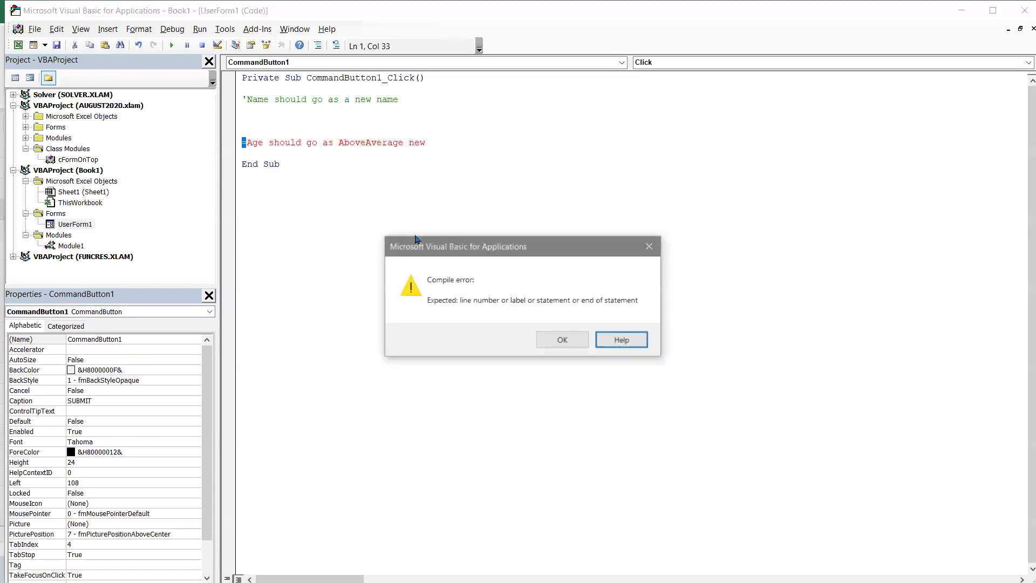
# - Fix the age line into a proper comment ending 'a new age'
pyautogui.press('Return')
pyautogui.hotkey('ctrl', 'shift', 'Left')
pyautogui.hotkey('ctrl', 'shift', 'Left')
pyautogui.hotkey('ctrl', 'shift', 'Left')
pyautogui.hotkey('ctrl', 'shift', 'Right')
pyautogui.write('a new')
pyautogui.write(' age')
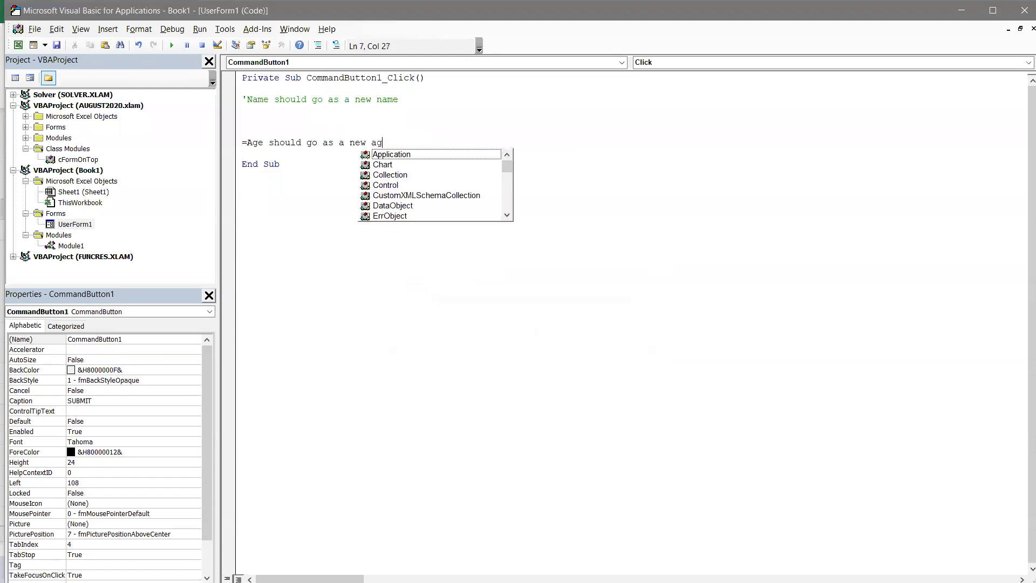
pyautogui.click(414, 234)
pyautogui.press('Return')
pyautogui.write("'")
pyautogui.click(416, 179)
# - Add the comment 'I want to know how many names already exist?' above the name note
pyautogui.press('Up')
pyautogui.press('Up')
pyautogui.press('Up')
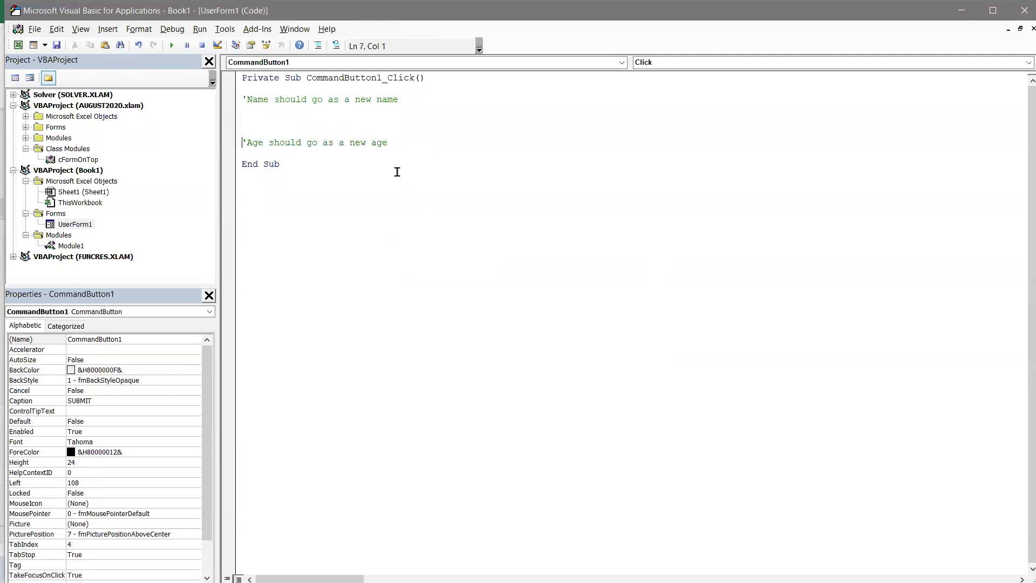
pyautogui.press('Up')
pyautogui.press('Return')
pyautogui.press('Up')
pyautogui.press('Return')
pyautogui.press('Up')
pyautogui.press('Return')
pyautogui.press('Up')
pyautogui.write("'I want to know how many names already exists")
pyautogui.press('BackSpace')
pyautogui.press('BackSpace')
pyautogui.press('BackSpace')
pyautogui.press('BackSpace')
pyautogui.press('BackSpace')
pyautogui.write('xist?')
pyautogui.press('Return')
pyautogui.press('Return')
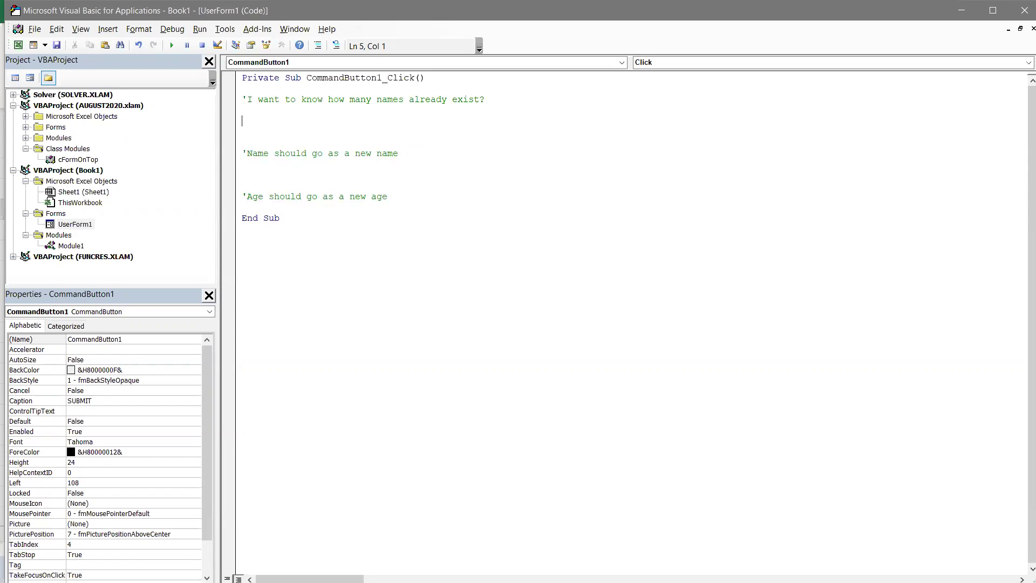
# - Select column A of names in Excel, then move on to Chrome
pyautogui.hotkey('alt', 'Tab')
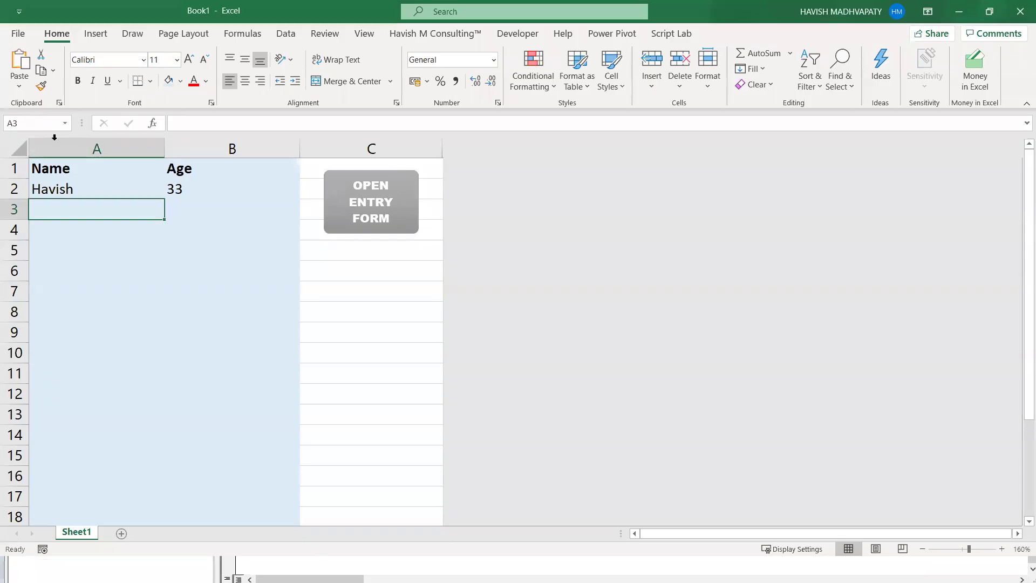
pyautogui.click(56, 143)
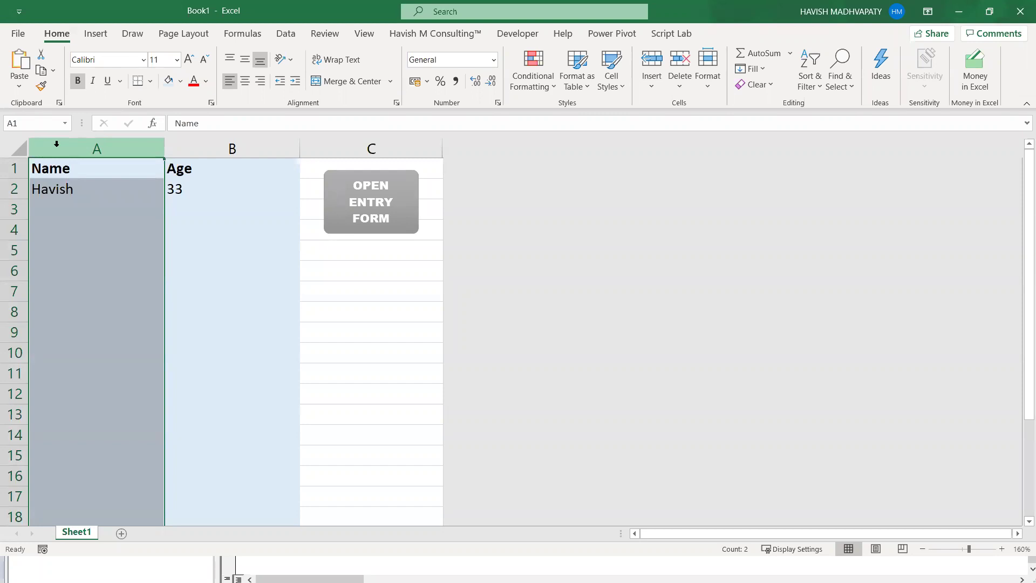
pyautogui.hotkey('alt', 'Tab')
pyautogui.press('Escape')
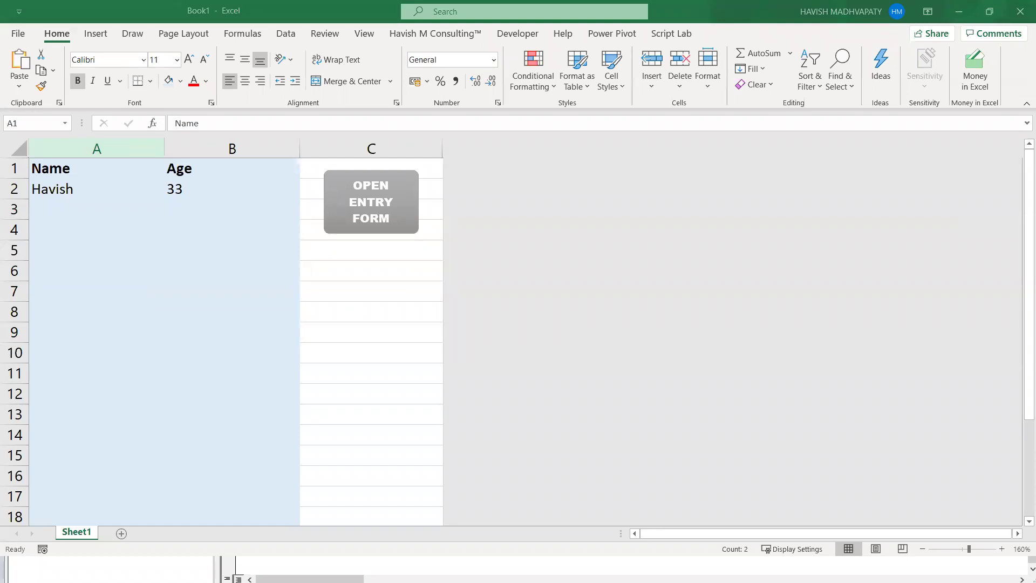
pyautogui.hotkey('alt', 'Tab')
# - Search Google for 'vba last row'
pyautogui.click(379, 31)
pyautogui.write('v')
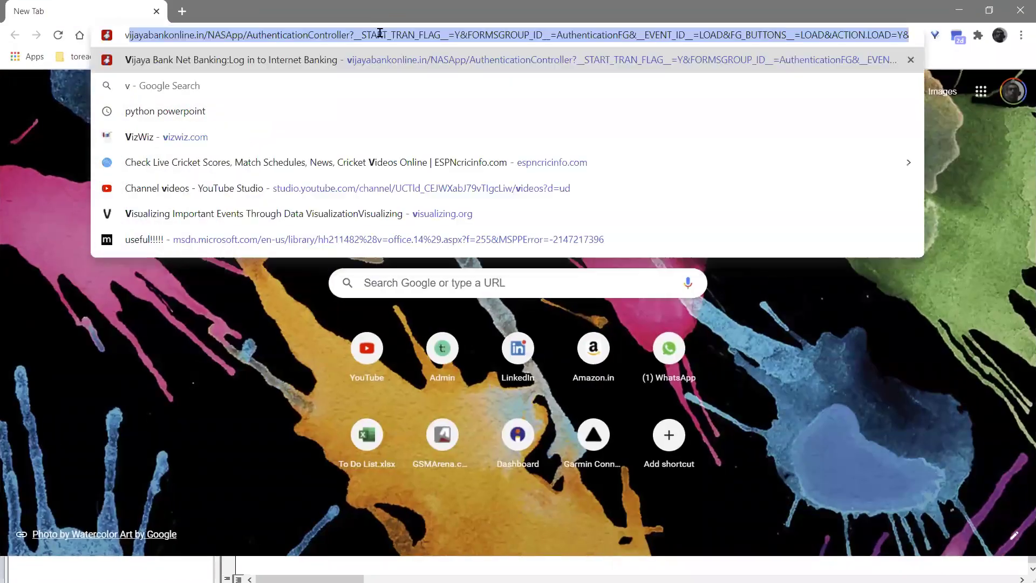
pyautogui.write('ba lcol')
pyautogui.press('Return')
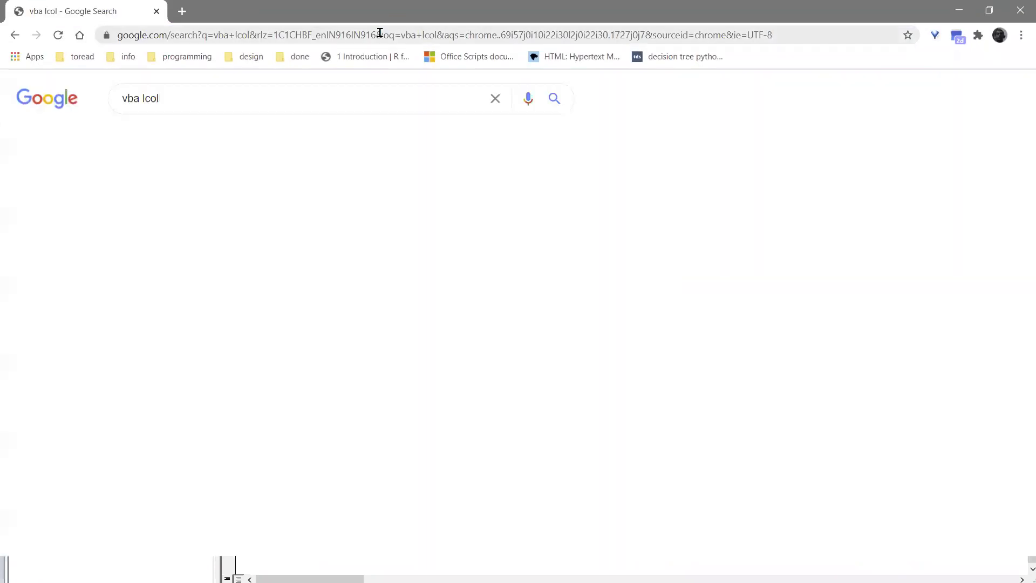
pyautogui.doubleClick(212, 92)
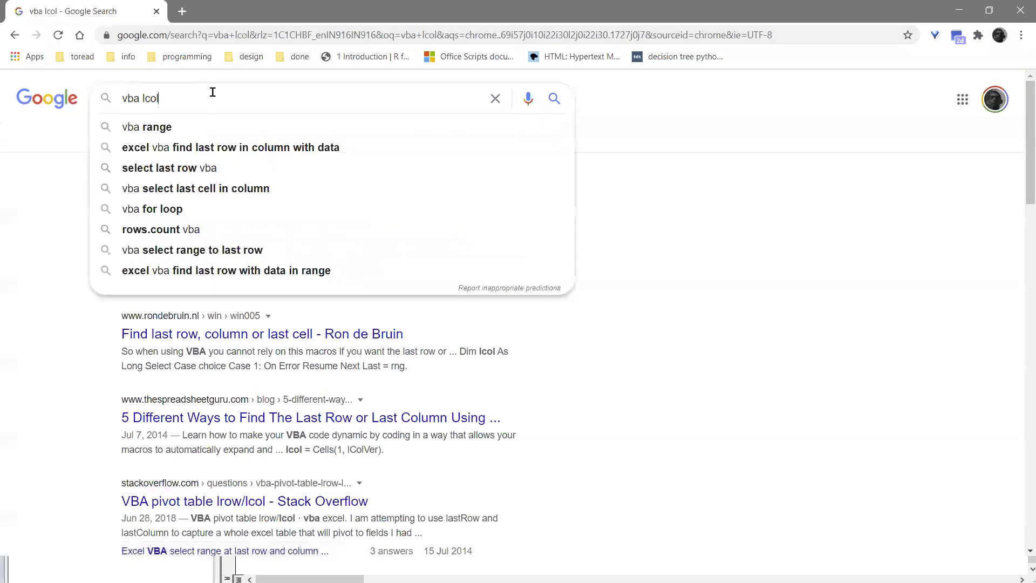
pyautogui.write('l;ast')
pyautogui.press('BackSpace')
pyautogui.press('BackSpace')
pyautogui.press('BackSpace')
pyautogui.press('BackSpace')
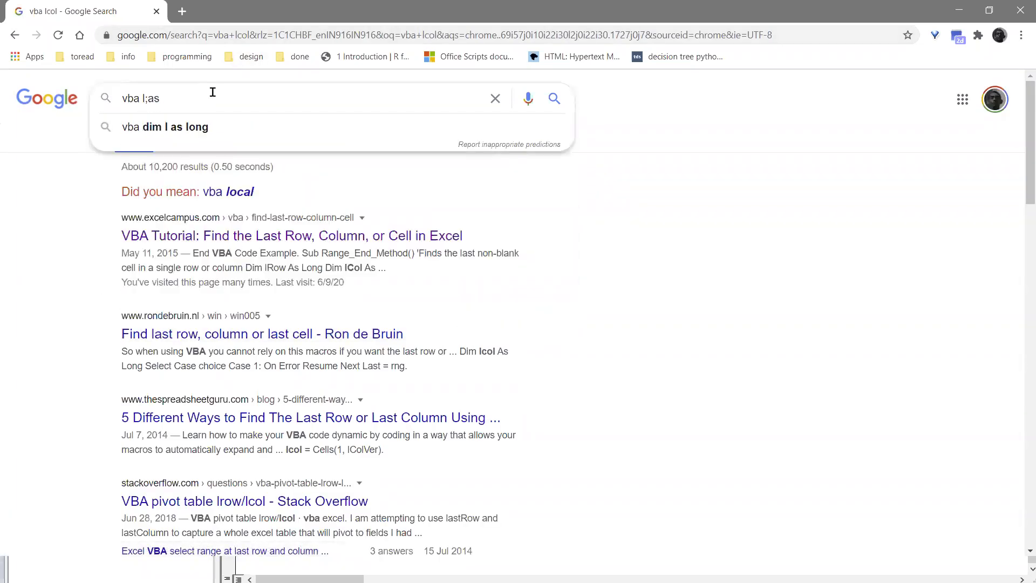
pyautogui.write('ast row')
pyautogui.press('Return')
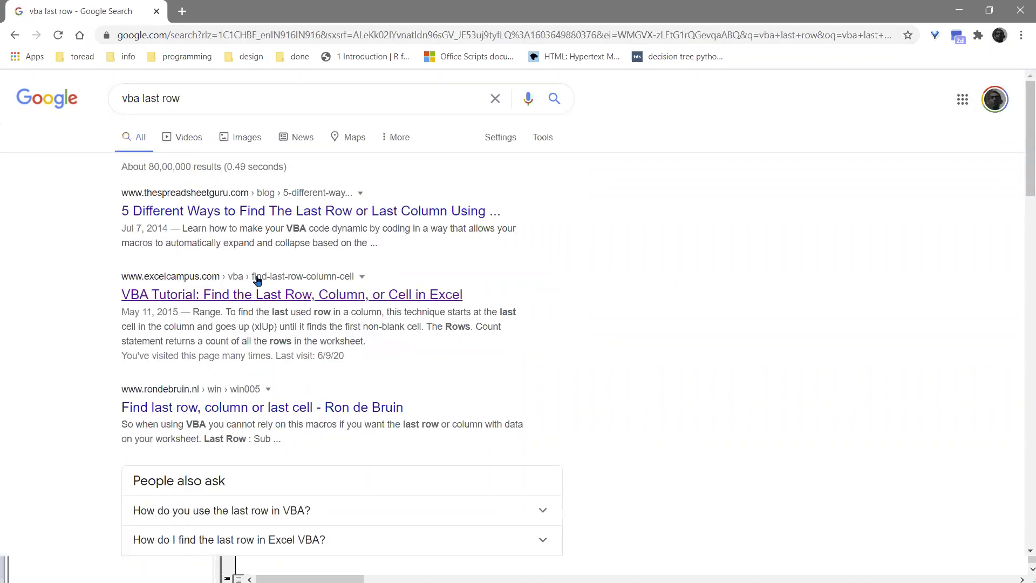
# - Open the Excel Campus tutorial and highlight its Range.End lRow code line
pyautogui.click(245, 292)
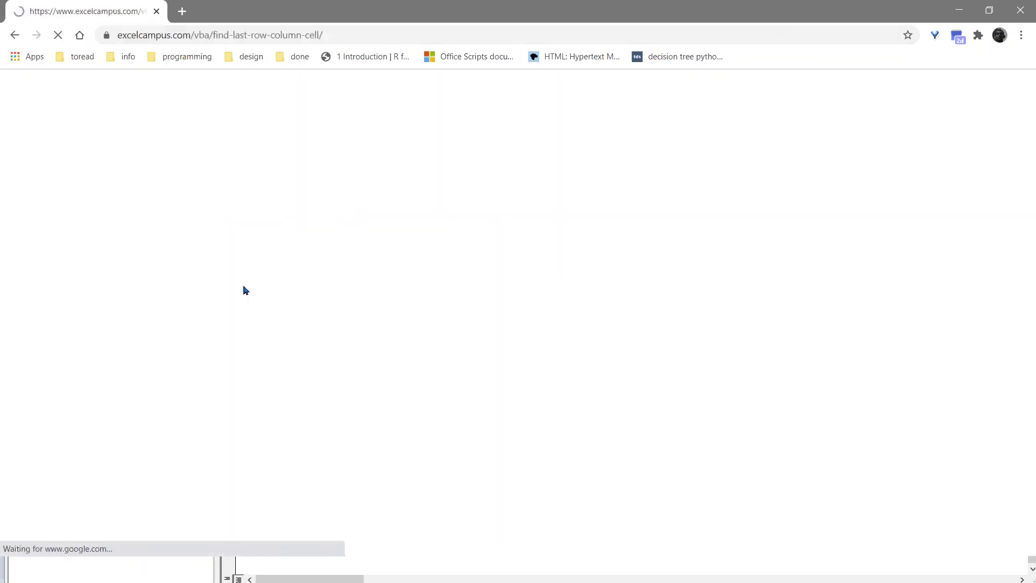
pyautogui.scroll(-10, 378, 302)
pyautogui.scroll(-15, 468, 316)
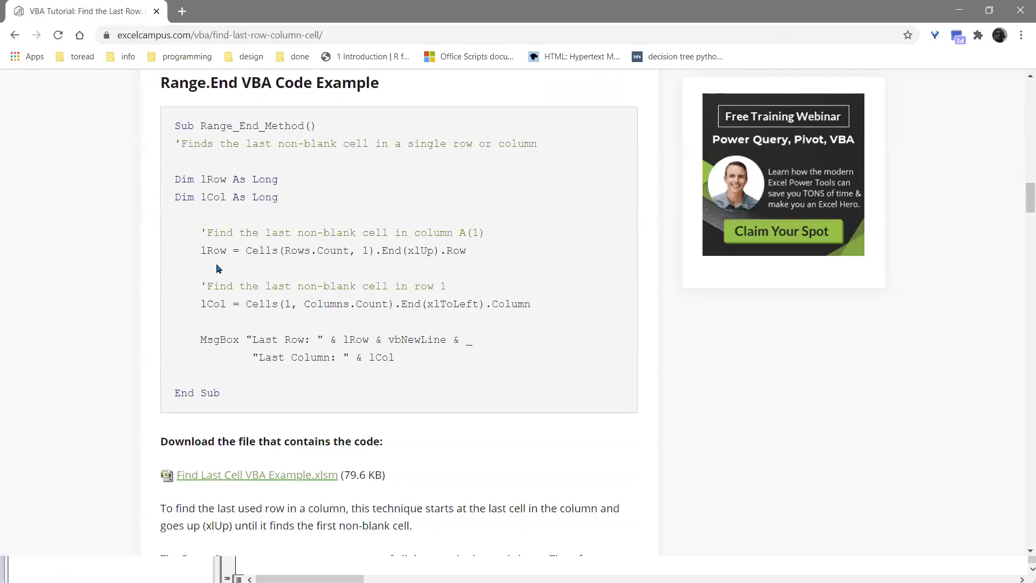
pyautogui.moveTo(195, 250); pyautogui.dragTo(469, 255)
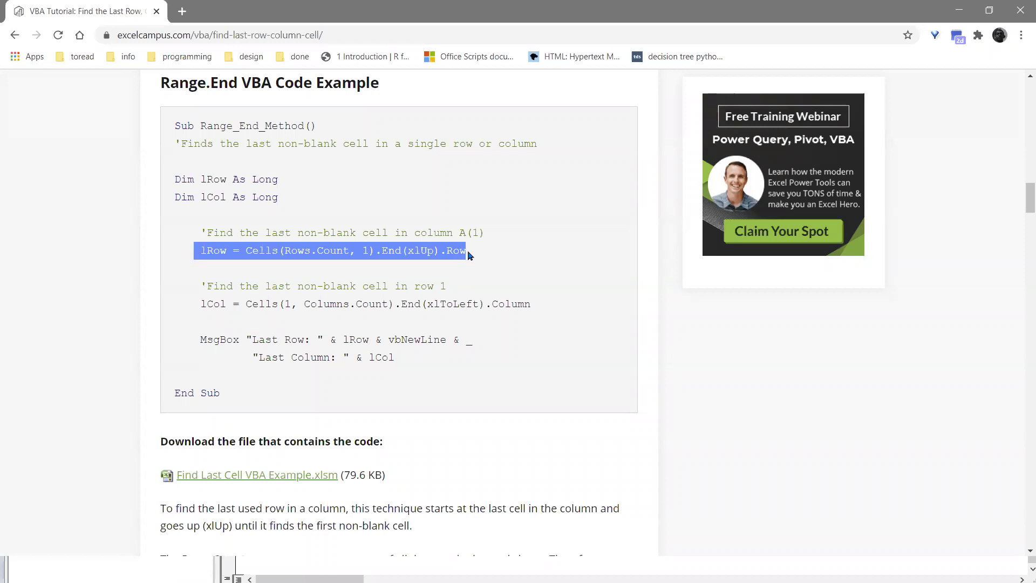
pyautogui.hotkey('alt', 'Tab')
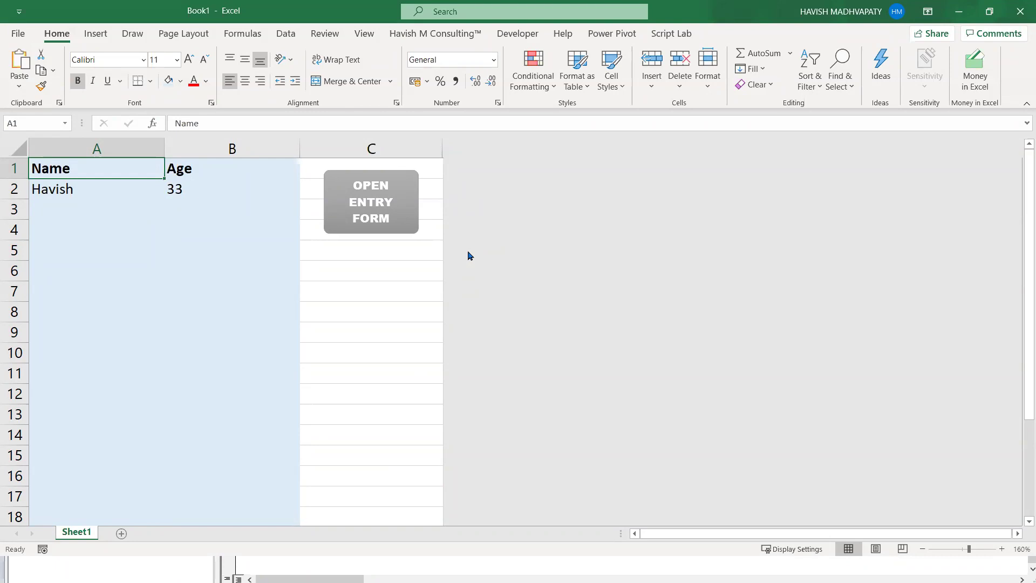
# - Insert a blank row above the first record and enter a second name aged 25
pyautogui.press('Down')
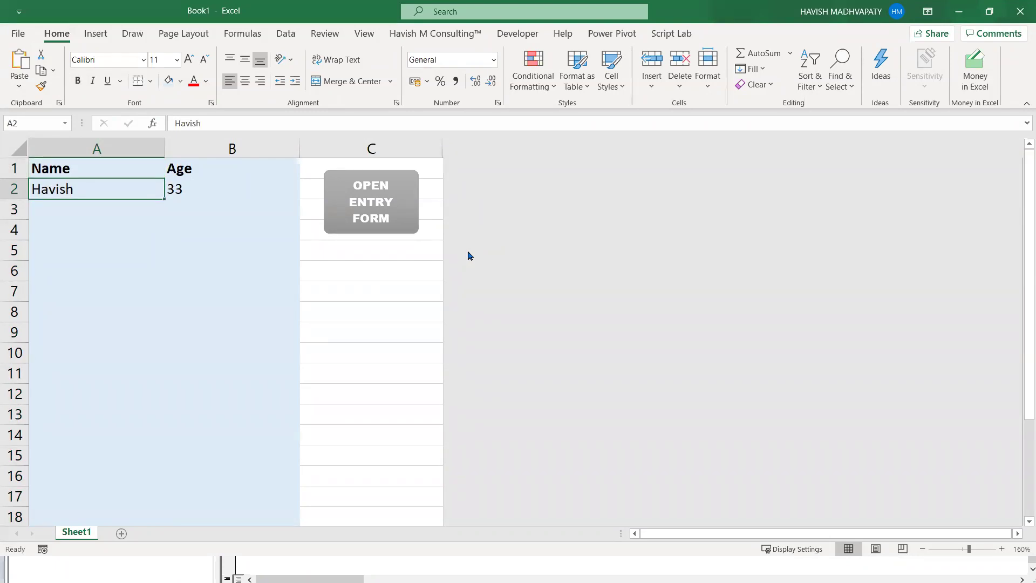
pyautogui.hotkey('shift', 'space')
pyautogui.hotkey('ctrl', 'shift', '+')
pyautogui.press('Up')
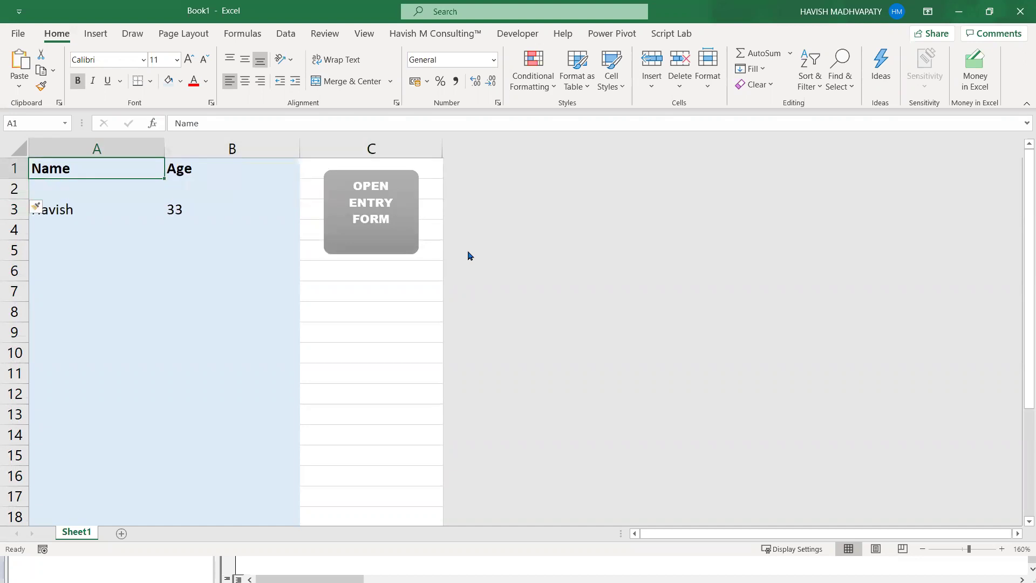
pyautogui.press('Down')
pyautogui.press('Down')
pyautogui.press('Down')
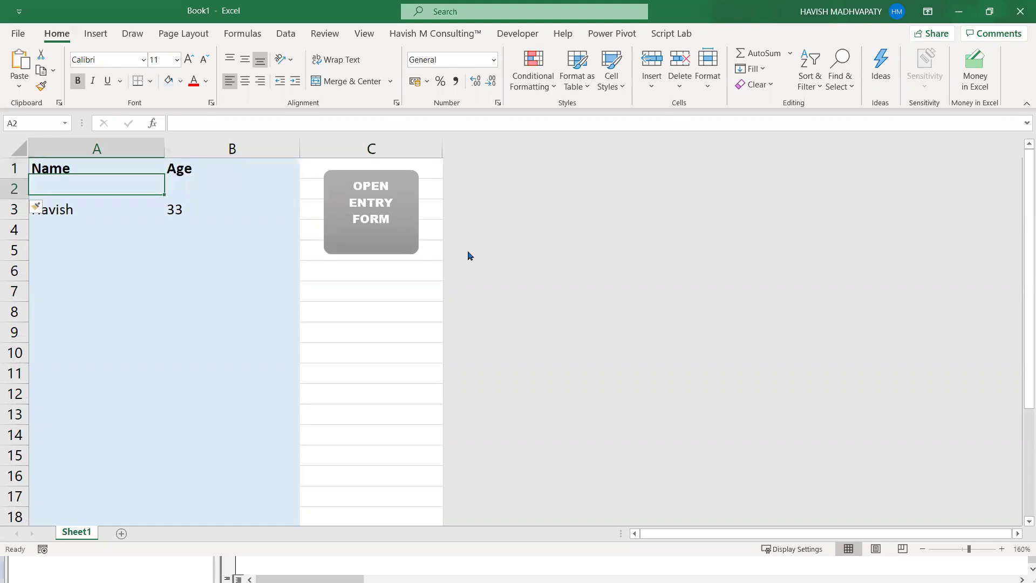
pyautogui.write('rauinak')
pyautogui.press('BackSpace')
pyautogui.press('BackSpace')
pyautogui.press('BackSpace')
pyautogui.press('BackSpace')
pyautogui.write('nak')
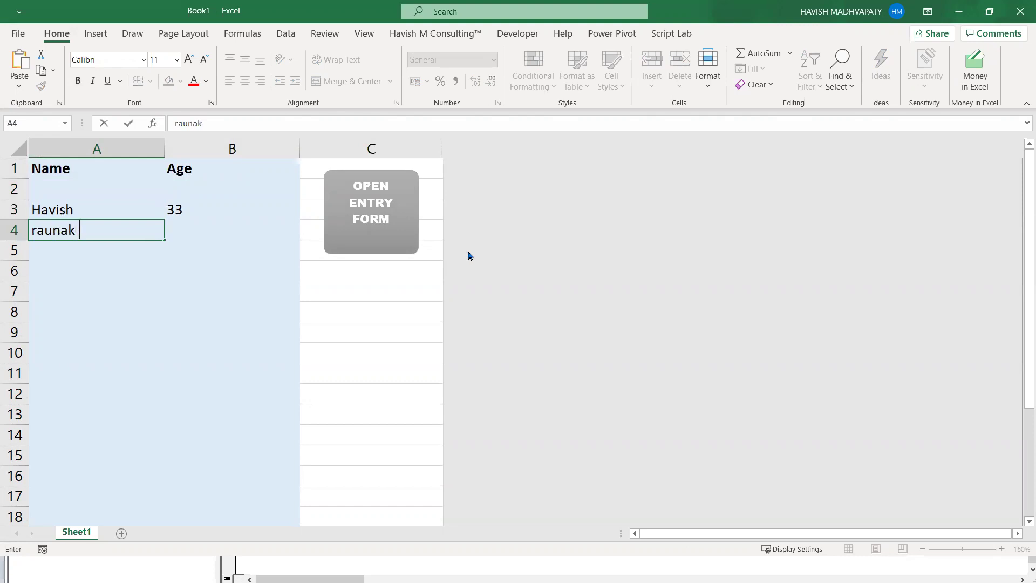
pyautogui.press('Tab')
pyautogui.write('25')
pyautogui.press('Return')
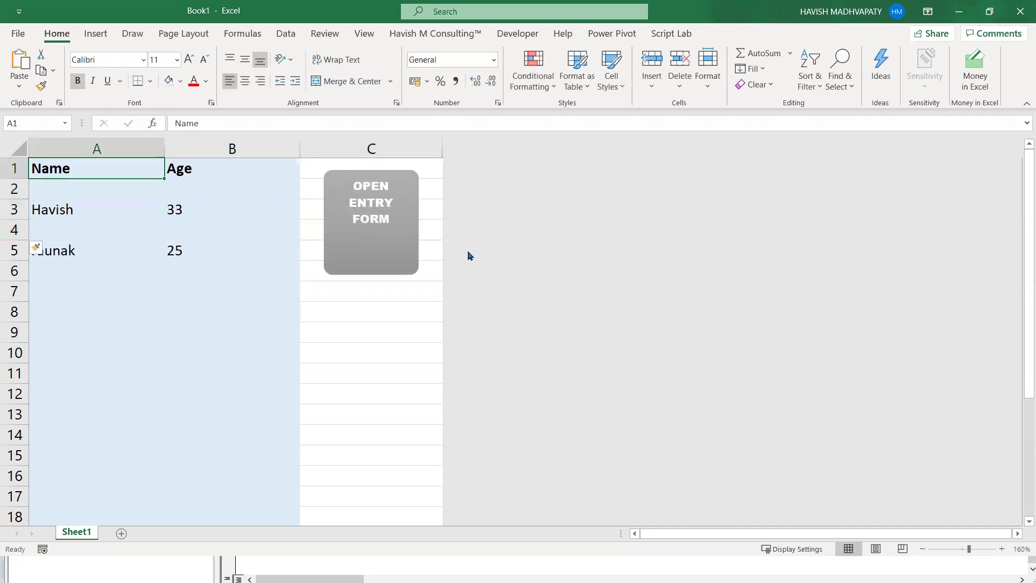
# - Test Ctrl+Down/Up jumps, then enter the second name with age 25 in row 3
pyautogui.hotkey('ctrl', 'Down')
pyautogui.hotkey('ctrl', 'Down')
pyautogui.hotkey('ctrl', 'Up')
pyautogui.hotkey('ctrl', 'Up')
pyautogui.hotkey('ctrl', 'Down')
pyautogui.hotkey('ctrl', 'Down')
pyautogui.hotkey('ctrl', 'Up')
pyautogui.hotkey('ctrl', 'Up')
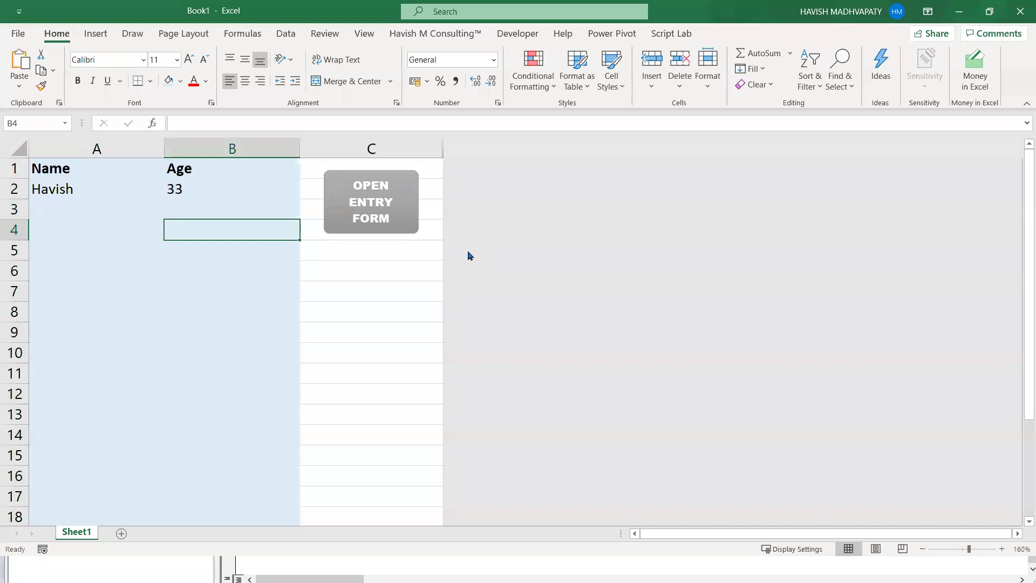
pyautogui.write('Raunak')
pyautogui.press('Tab')
pyautogui.write('25')
pyautogui.press('Return')
# - Jump up and down column A with Ctrl+arrows, ending at the sheet's last row
pyautogui.press('Up')
pyautogui.press('Up')
pyautogui.press('ctrl')
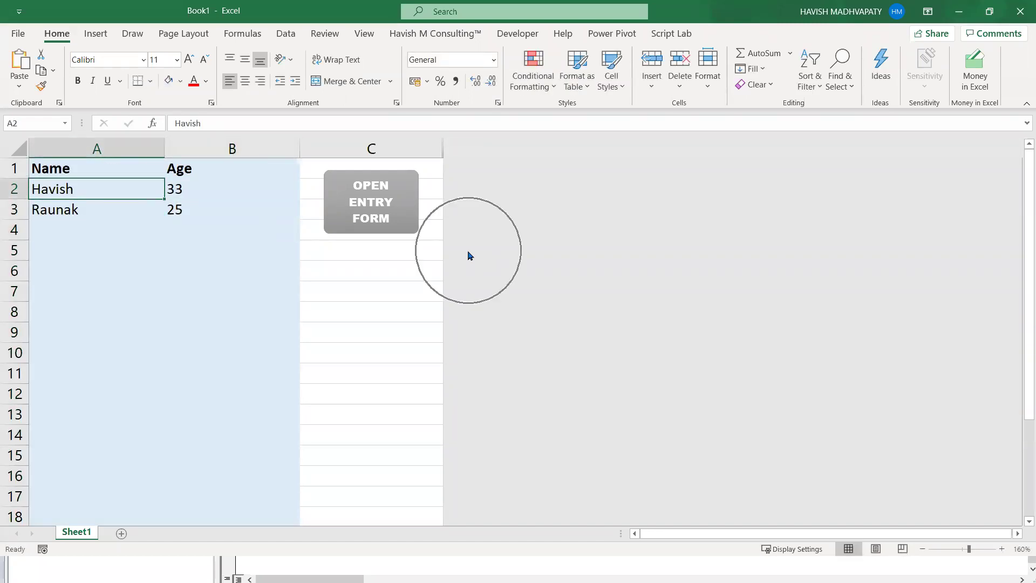
pyautogui.press('Up')
pyautogui.hotkey('ctrl', 'Down')
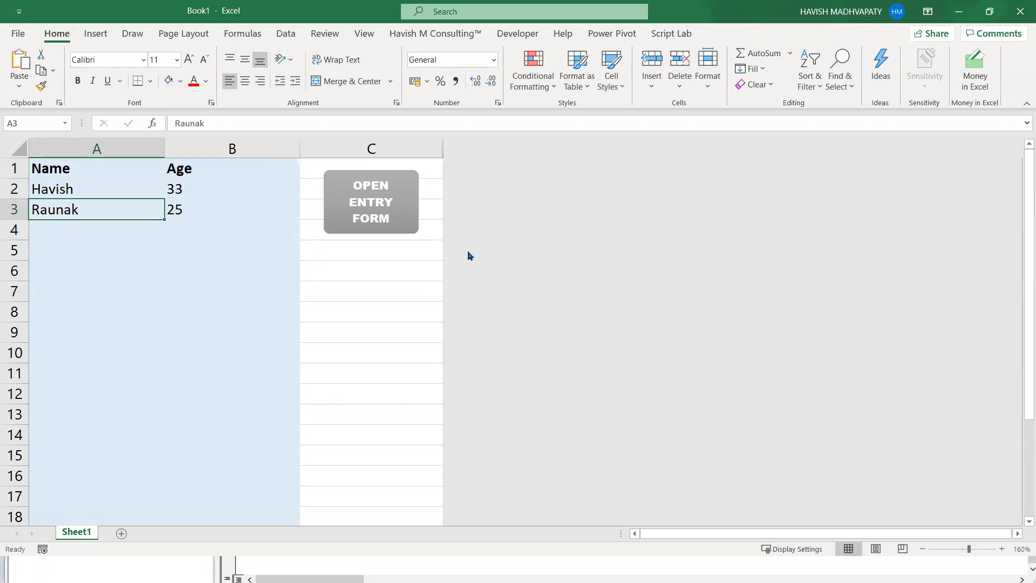
pyautogui.hotkey('ctrl', 'Up')
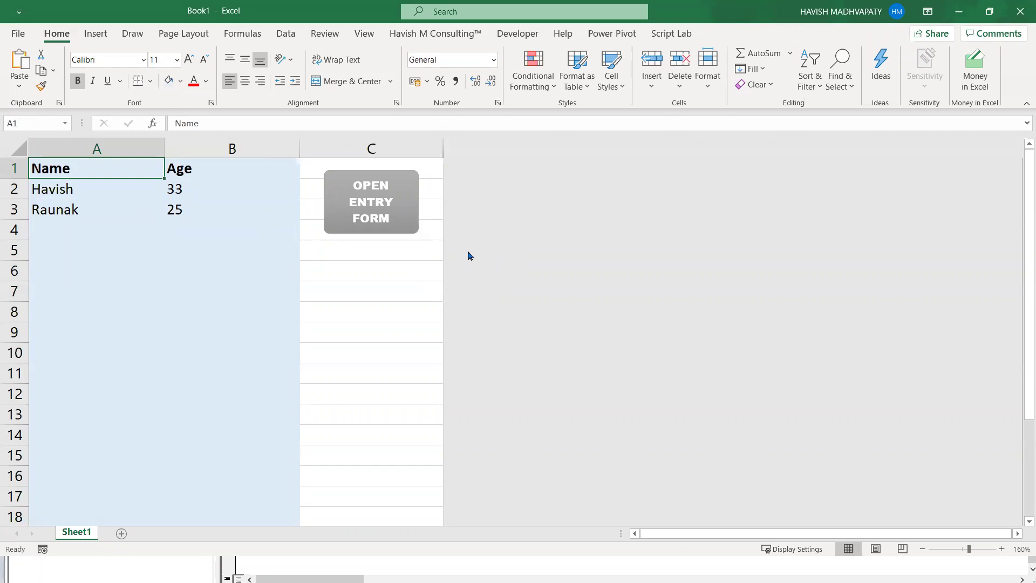
pyautogui.press('Down')
pyautogui.press('Down')
pyautogui.press('Down')
pyautogui.hotkey('ctrl', 'Down')
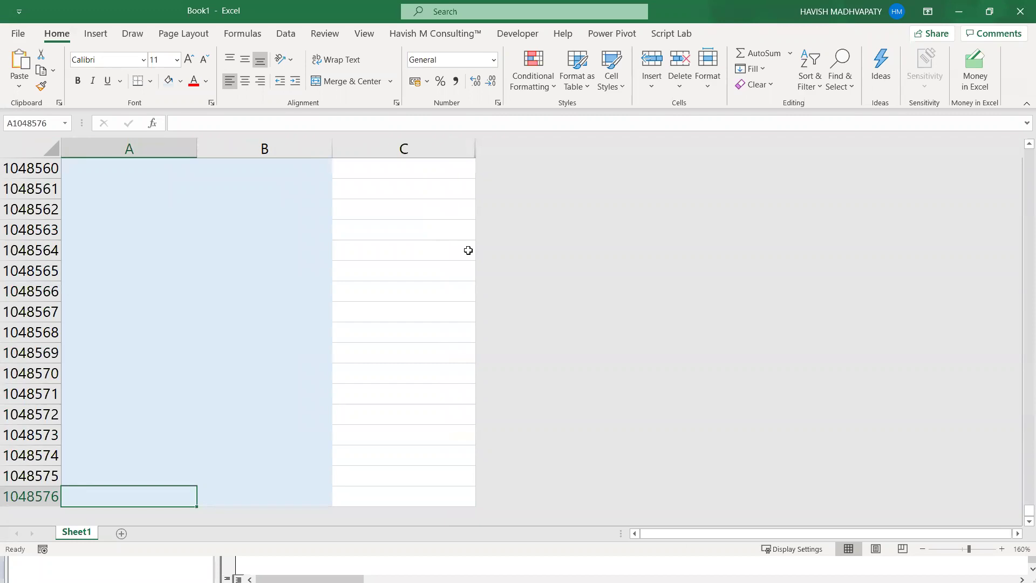
pyautogui.hotkey('alt', 'Tab')
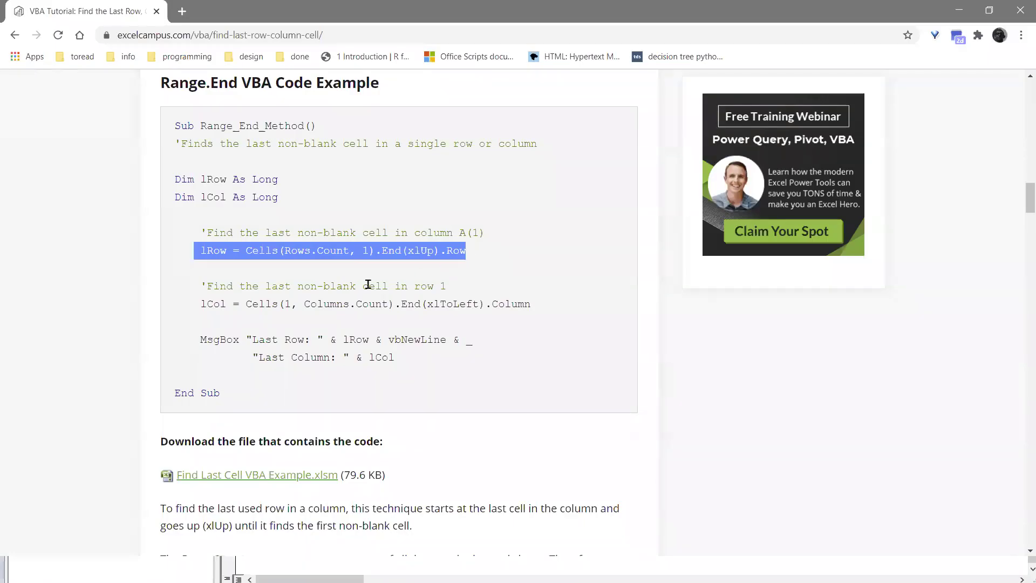
pyautogui.click(368, 284)
pyautogui.moveTo(284, 250); pyautogui.dragTo(372, 246)
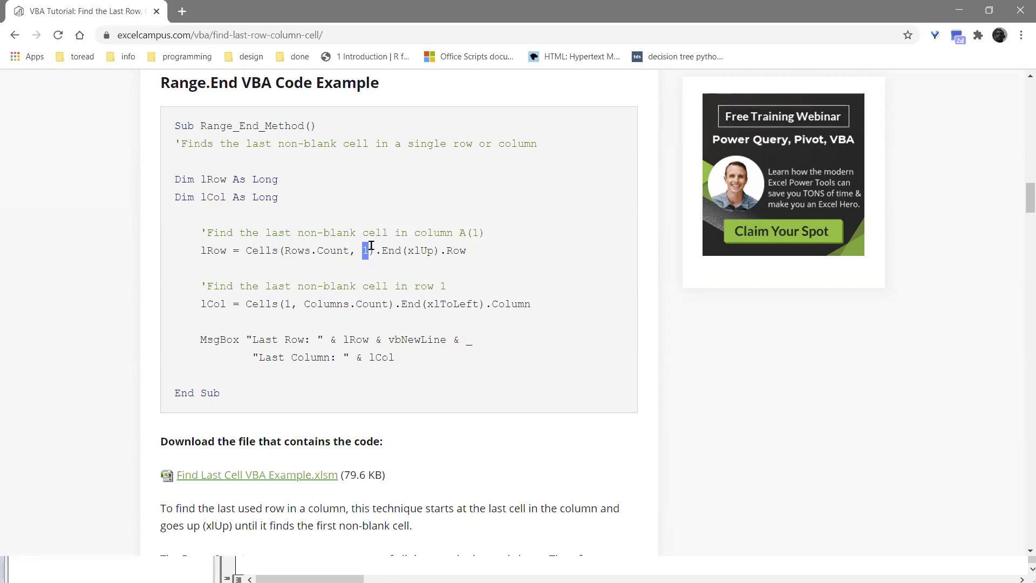
pyautogui.hotkey('alt', 'Tab')
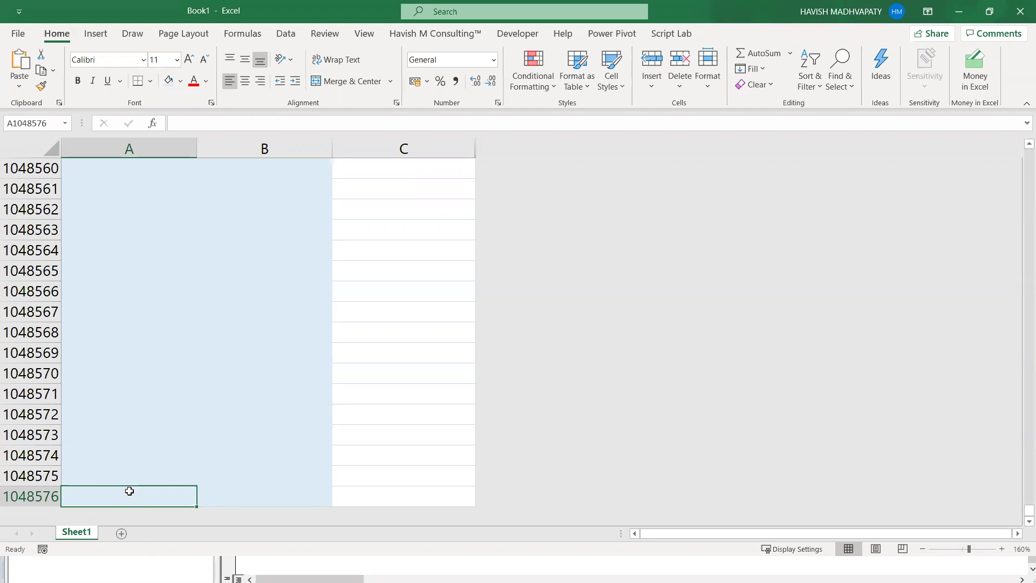
pyautogui.hotkey('ctrl', 'Up')
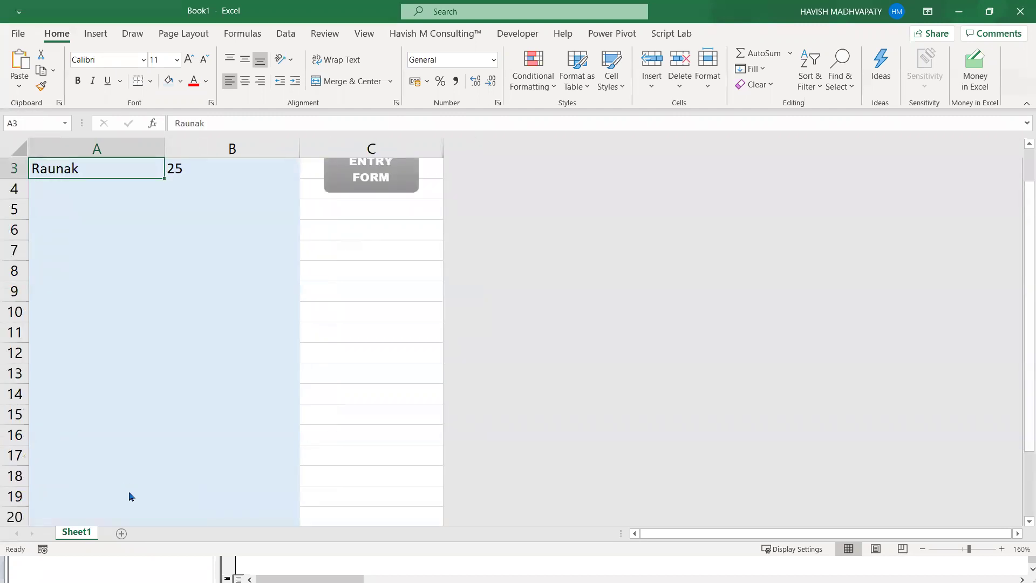
pyautogui.hotkey('alt', 'Tab')
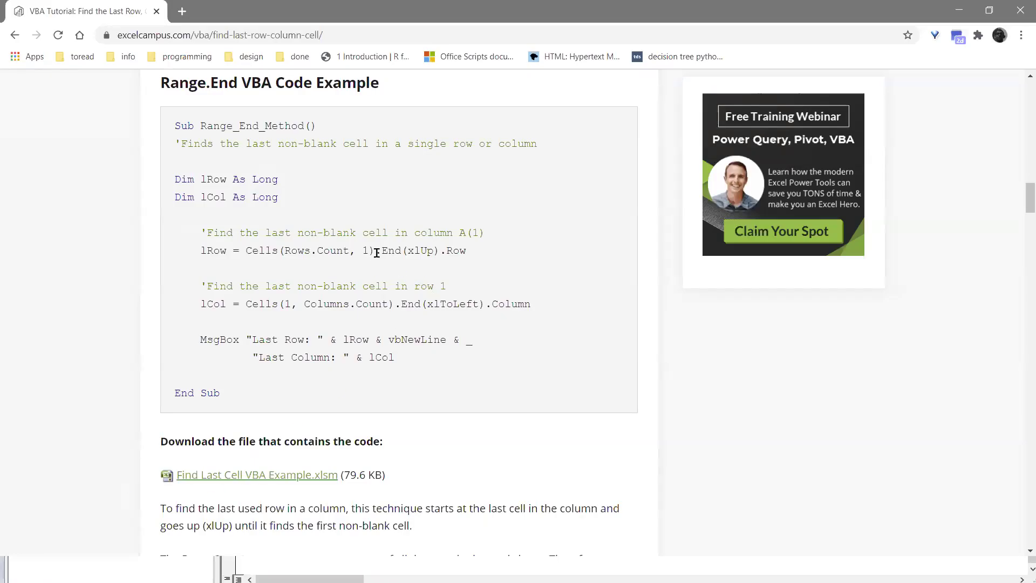
pyautogui.moveTo(382, 252); pyautogui.dragTo(463, 248)
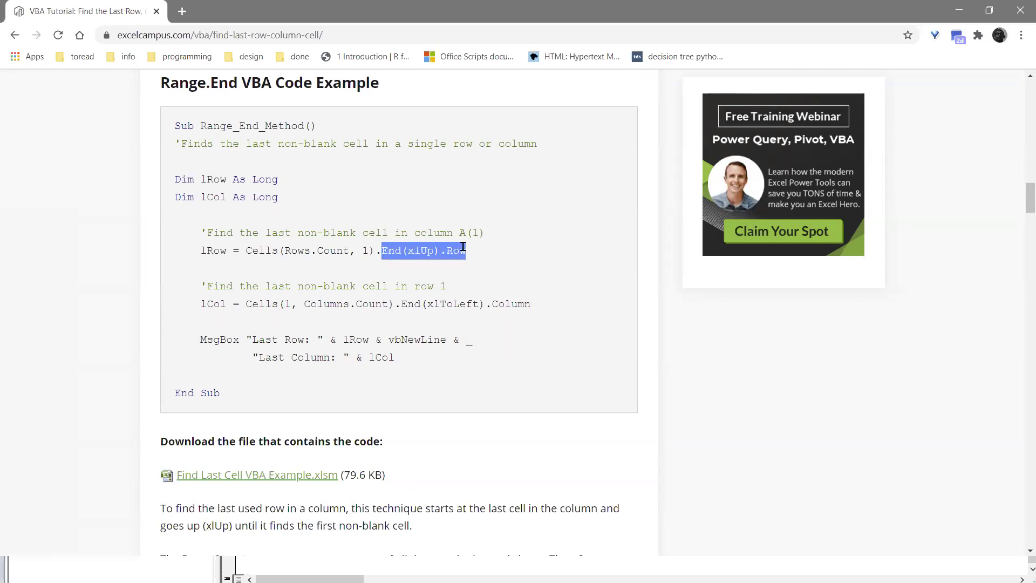
pyautogui.click(464, 249)
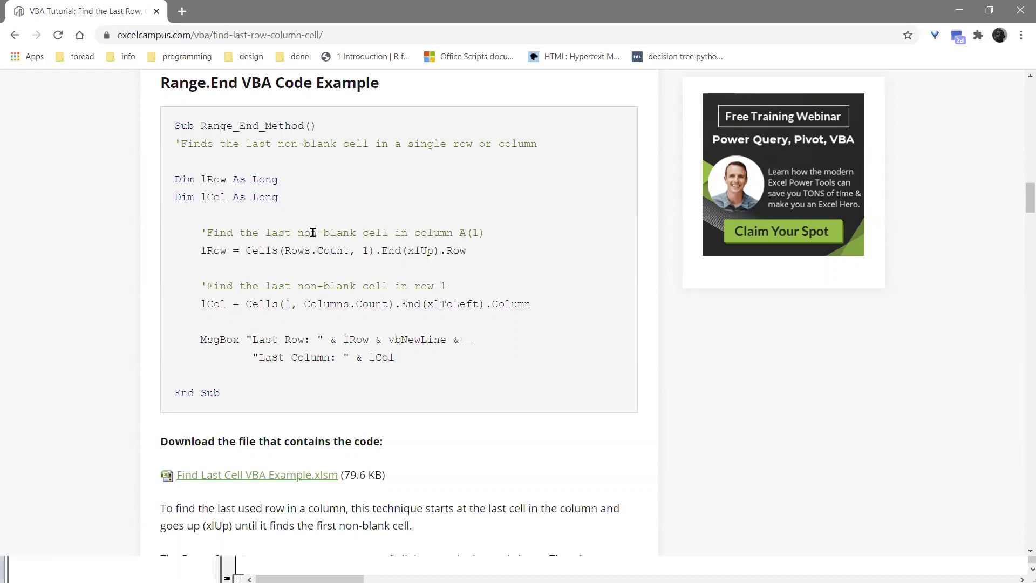
pyautogui.moveTo(311, 232); pyautogui.dragTo(356, 244)
pyautogui.moveTo(420, 233); pyautogui.dragTo(515, 237)
pyautogui.moveTo(200, 247); pyautogui.dragTo(476, 257)
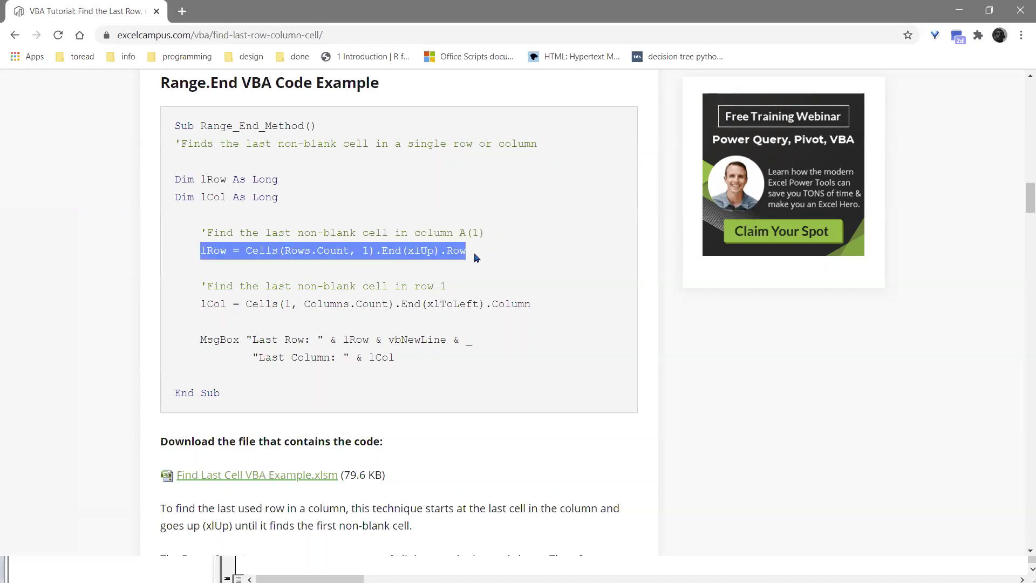
pyautogui.click(314, 256)
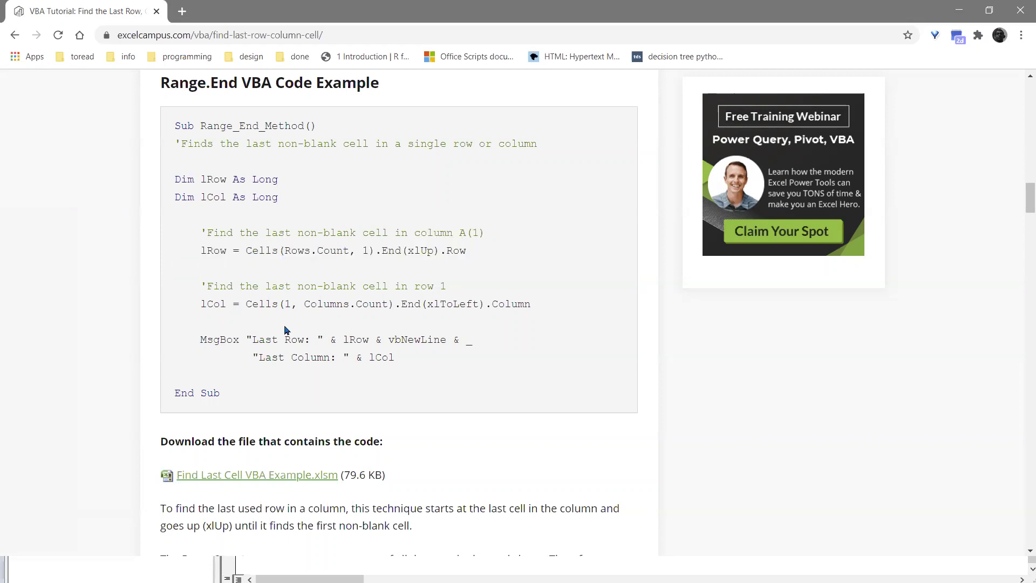
pyautogui.moveTo(201, 251); pyautogui.dragTo(482, 254)
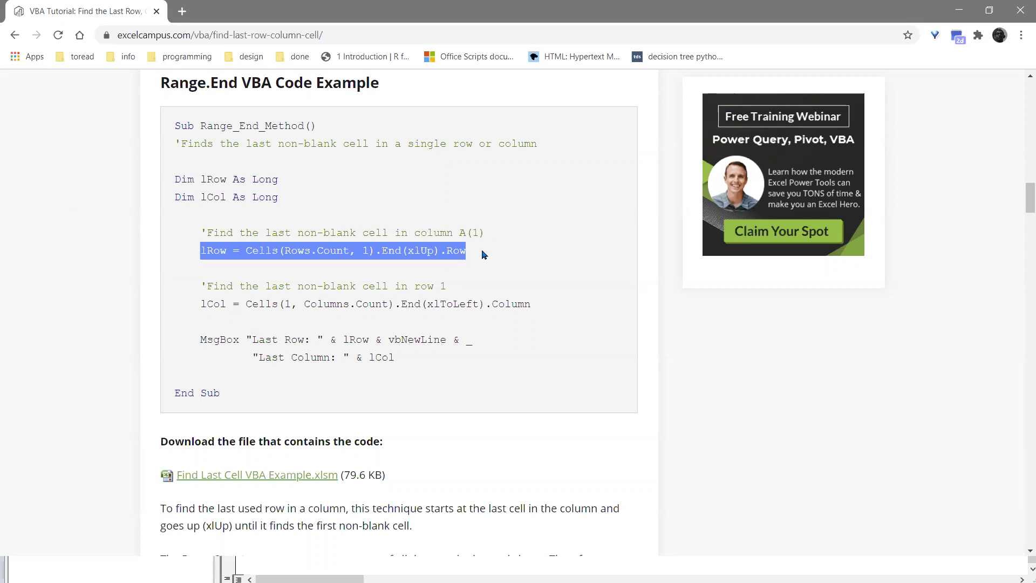
pyautogui.moveTo(363, 250); pyautogui.dragTo(372, 249)
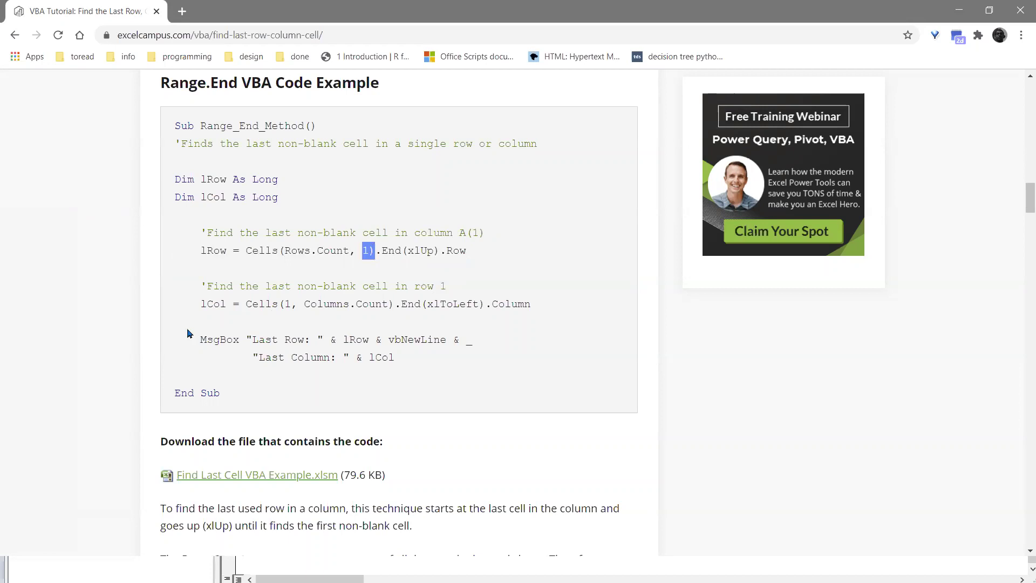
pyautogui.moveTo(194, 303); pyautogui.dragTo(561, 315)
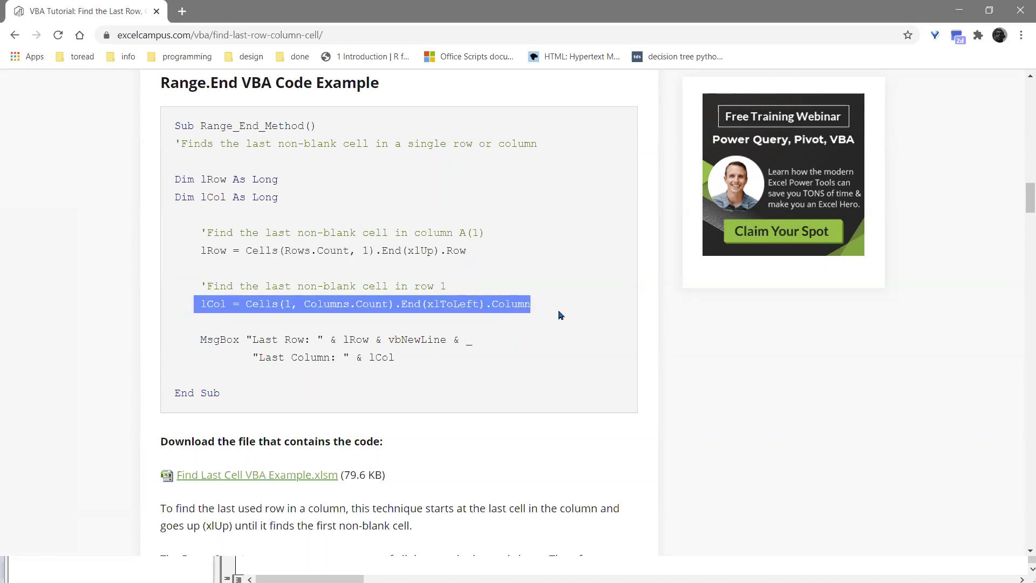
pyautogui.click(270, 299)
pyautogui.moveTo(284, 303); pyautogui.dragTo(543, 302)
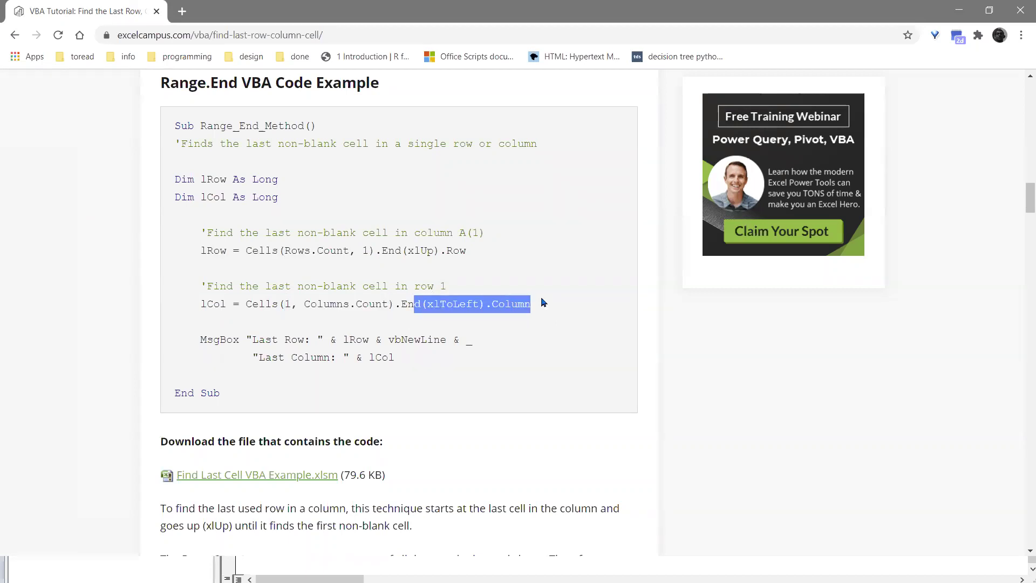
pyautogui.hotkey('alt', 'Tab')
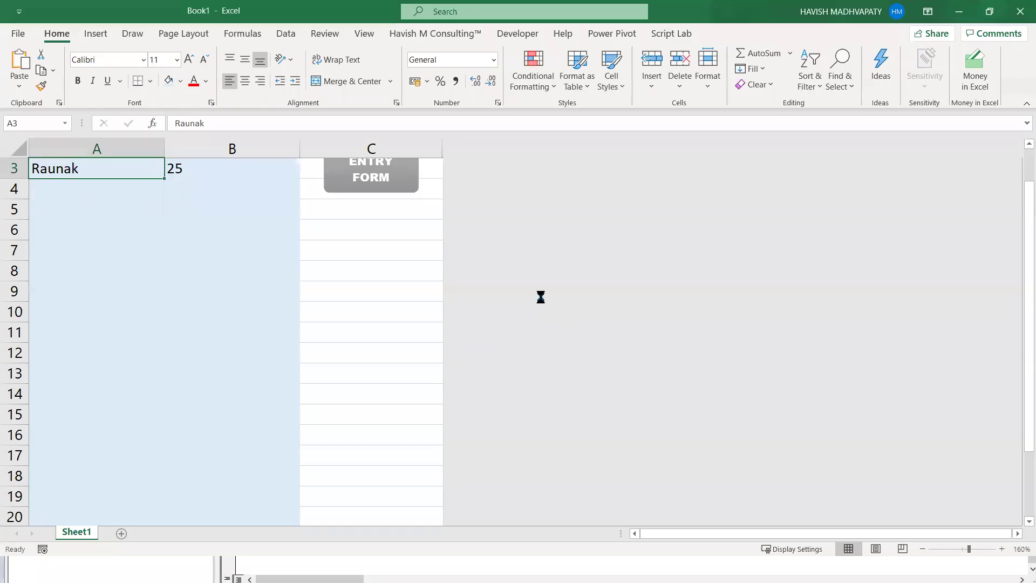
# - Create a new workbook and fill row 1 with 1s in A1:C1
pyautogui.hotkey('ctrl', 'n')
pyautogui.write('1')
pyautogui.press('Tab')
pyautogui.write('1')
pyautogui.press('Tab')
pyautogui.write('1')
pyautogui.press('Left')
pyautogui.keyDown('ctrl'); pyautogui.scroll(4, 191, 281); pyautogui.keyUp('ctrl')
pyautogui.keyDown('ctrl'); pyautogui.scroll(2, 191, 281); pyautogui.keyUp('ctrl')
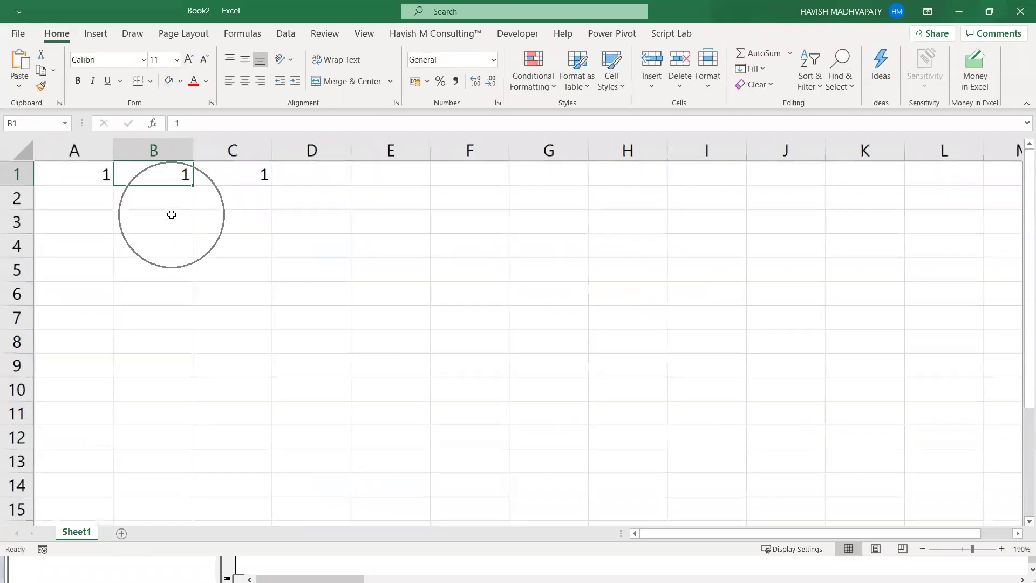
pyautogui.moveTo(76, 169); pyautogui.dragTo(225, 169)
# - From C1, jump with Ctrl+Right to XFD1 and Ctrl+Left back to the last filled cell
pyautogui.click(270, 172)
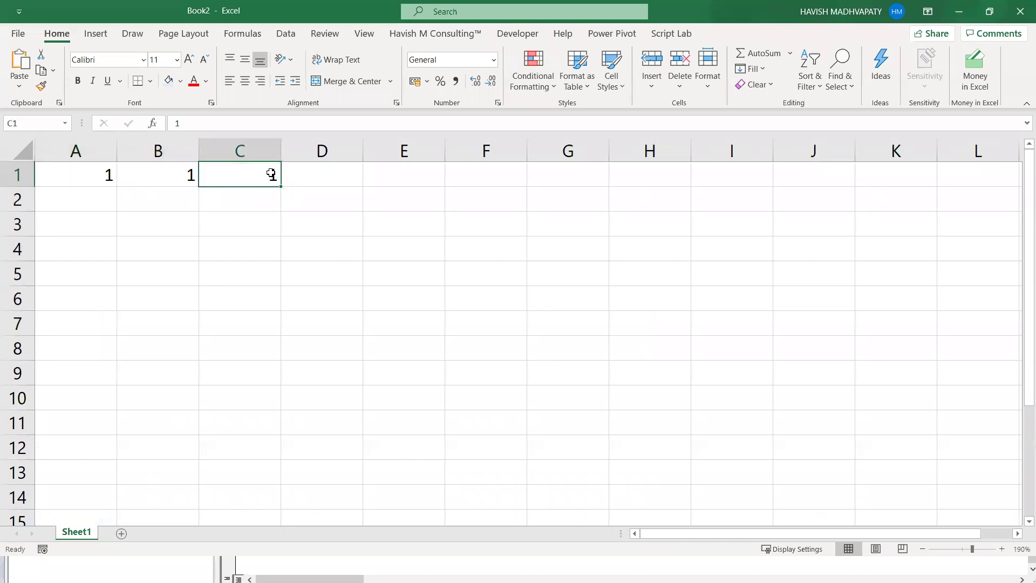
pyautogui.press('Right')
pyautogui.hotkey('ctrl', 'Right')
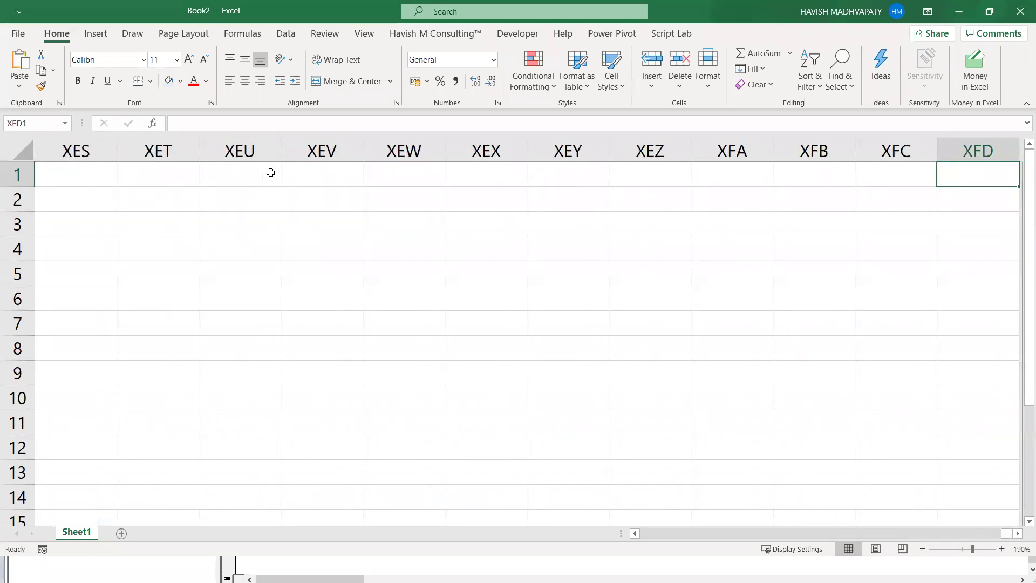
pyautogui.hotkey('ctrl', 'Left')
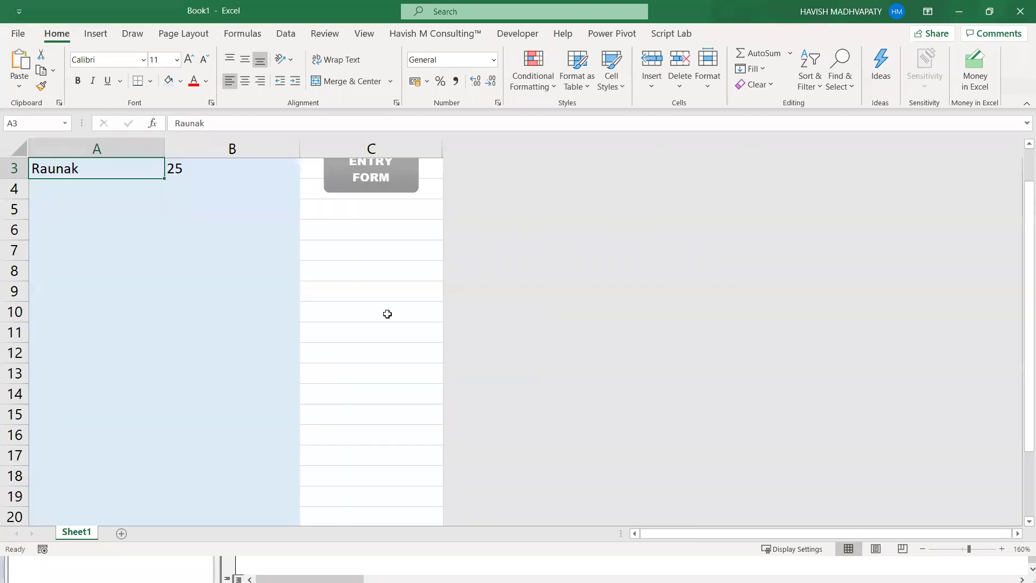
pyautogui.scroll(1, 387, 313)
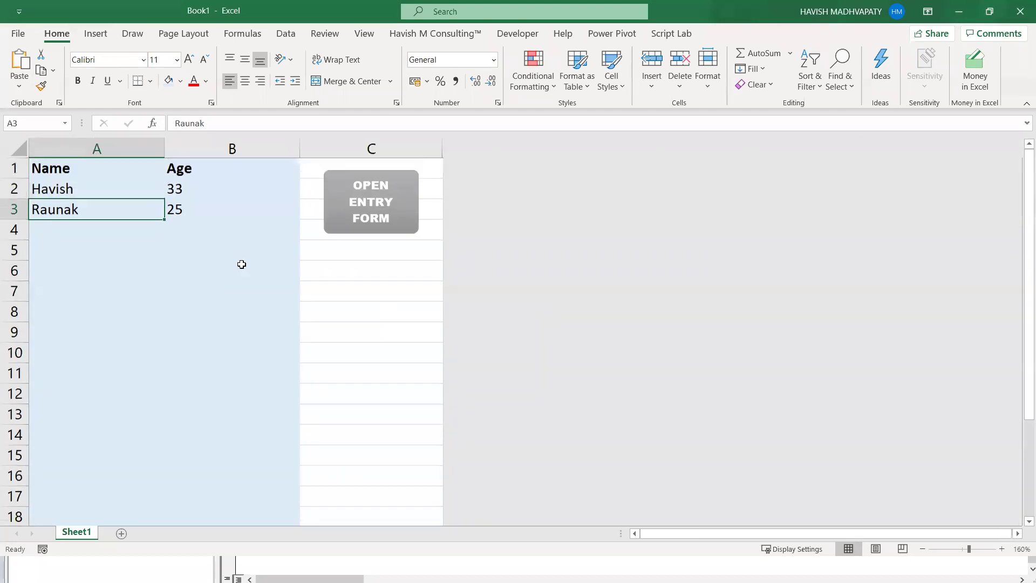
# - Paste the web page's lRow = Cells(Rows.Count, 1).End(xlUp).Row line under the SUBMIT comment
pyautogui.click(51, 236)
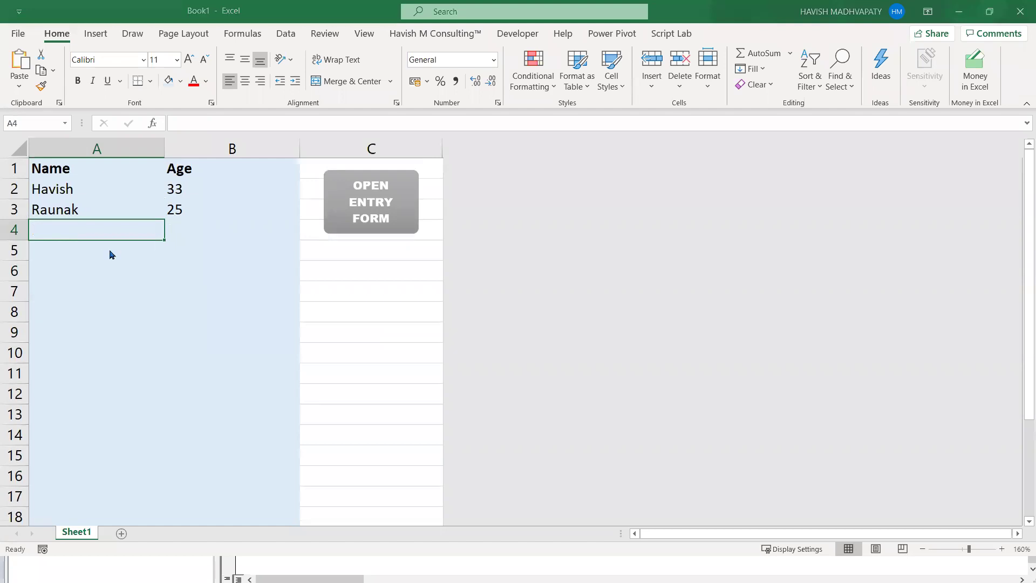
pyautogui.hotkey('alt', 'Tab')
pyautogui.hotkey('alt', 'Tab')
pyautogui.hotkey('alt', 'Tab')
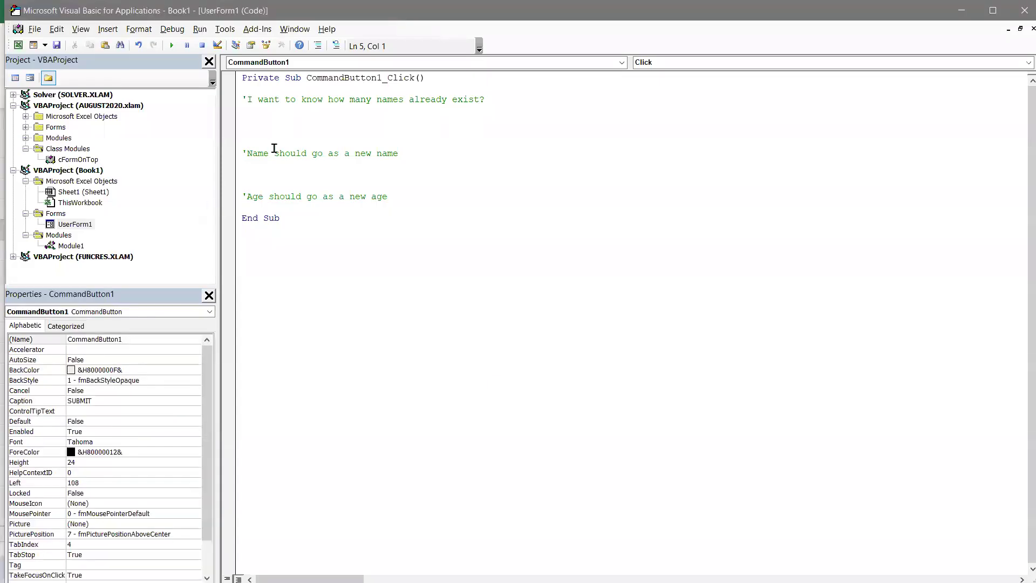
pyautogui.write('https://excelchamps.com/blog/vba-to-create-pivot-table/')
pyautogui.hotkey('ctrl', 'z')
pyautogui.hotkey('alt', 'Tab')
pyautogui.moveTo(186, 251); pyautogui.dragTo(505, 259)
pyautogui.hotkey('ctrl', 'c')
pyautogui.hotkey('alt', 'Tab')
pyautogui.hotkey('ctrl', 'v')
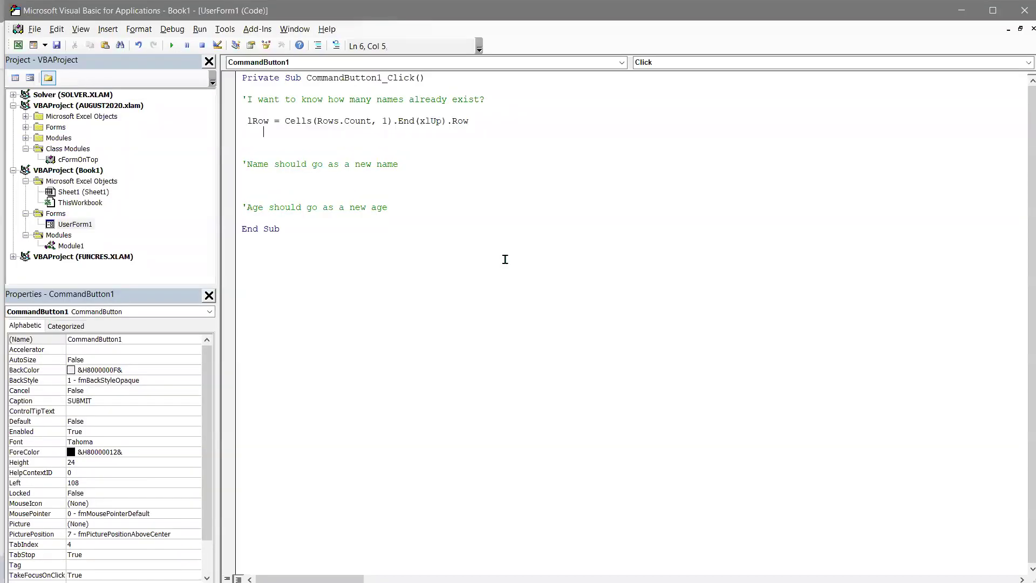
pyautogui.press('BackSpace')
pyautogui.press('Home')
pyautogui.press('Delete')
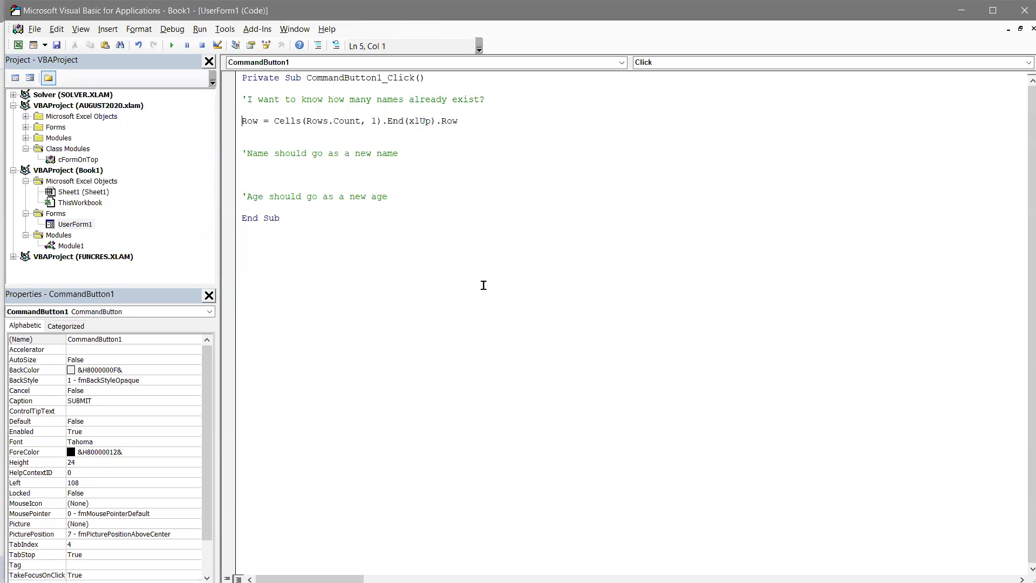
pyautogui.press('Right')
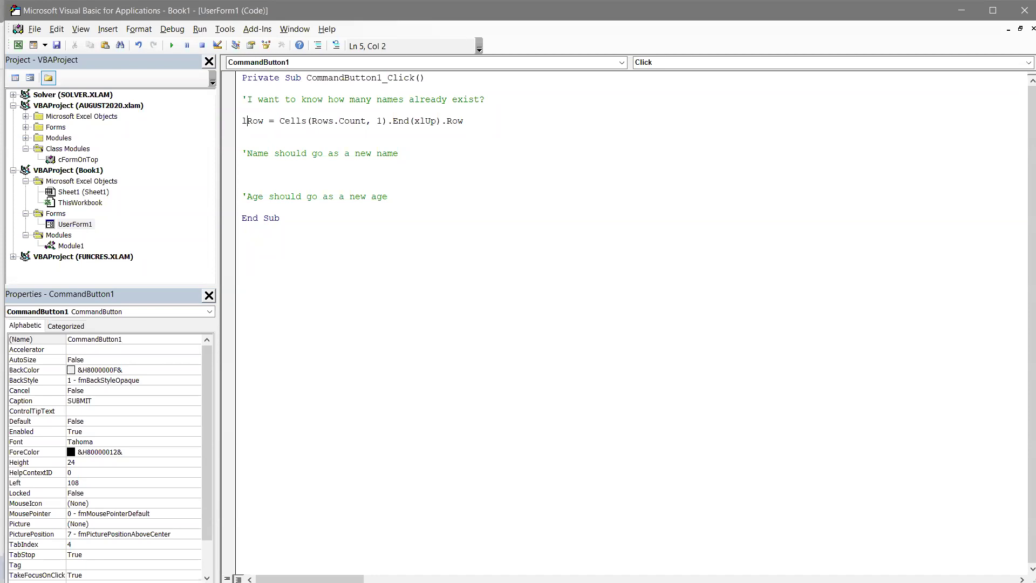
# - Add a MsgBox lrow line below it to display the last row
pyautogui.write('msgbo')
pyautogui.write('lrow')
pyautogui.press('Return')
pyautogui.hotkey('alt', 'Tab')
pyautogui.hotkey('alt', 'Tab')
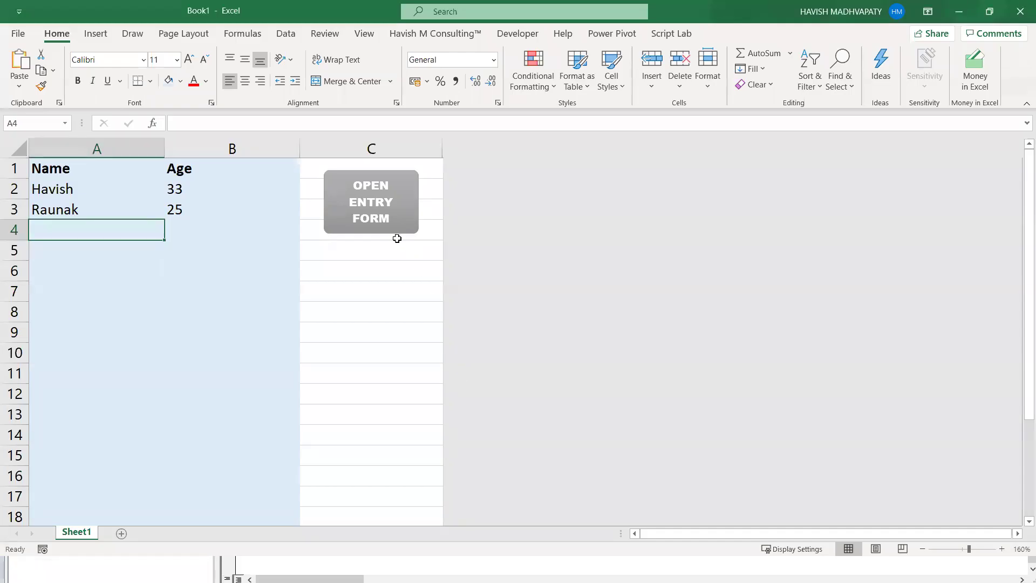
# - Run the entry form's SUBMIT, confirm the message shows 3, then close the form and message
pyautogui.click(379, 231)
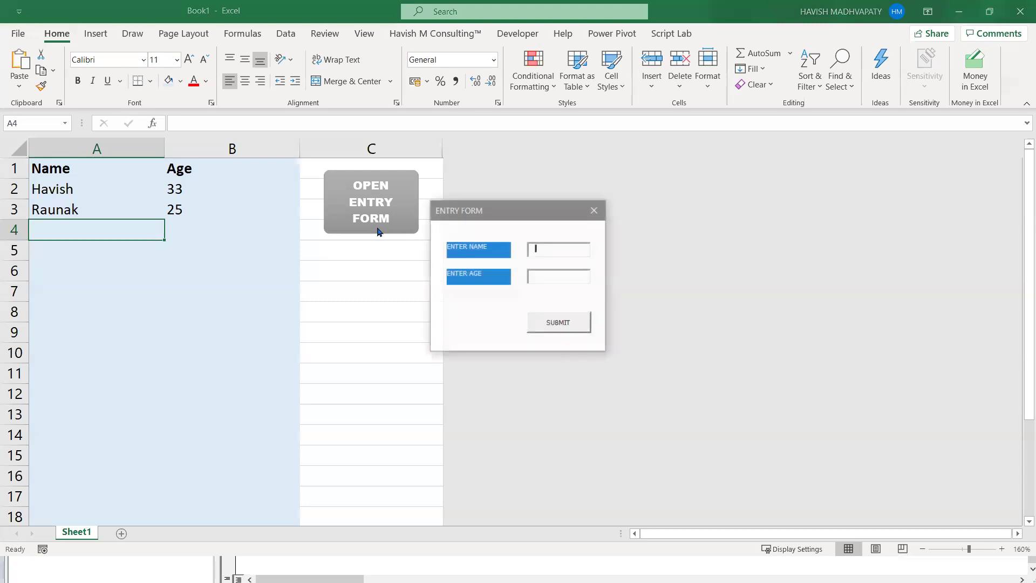
pyautogui.click(559, 325)
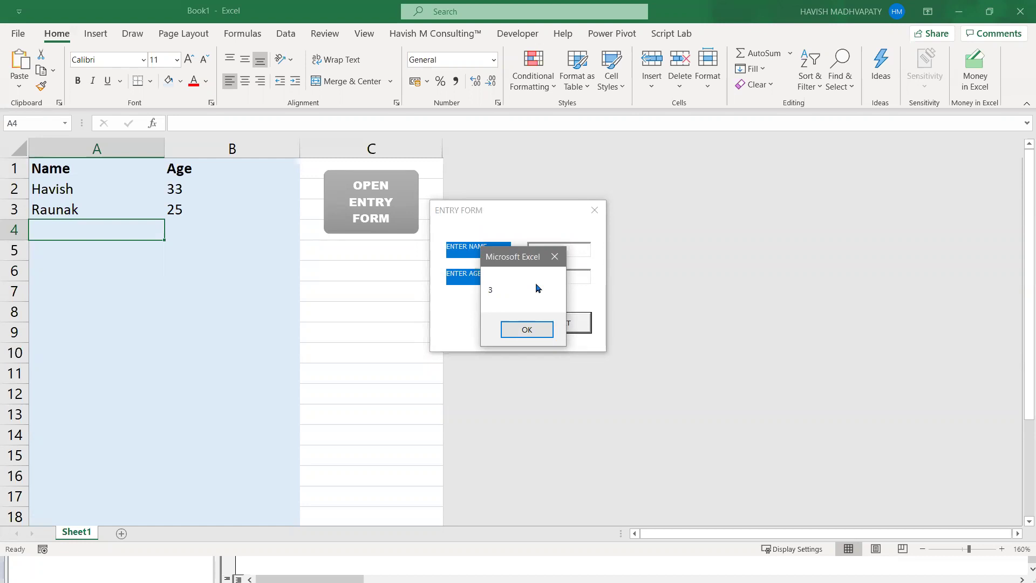
pyautogui.click(554, 256)
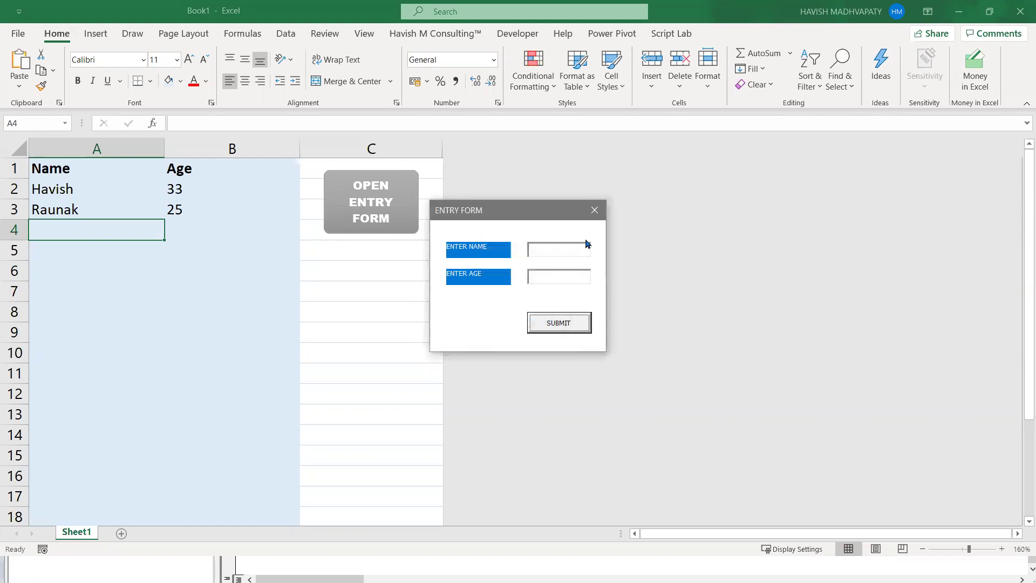
pyautogui.click(594, 210)
pyautogui.hotkey('alt', 'F11')
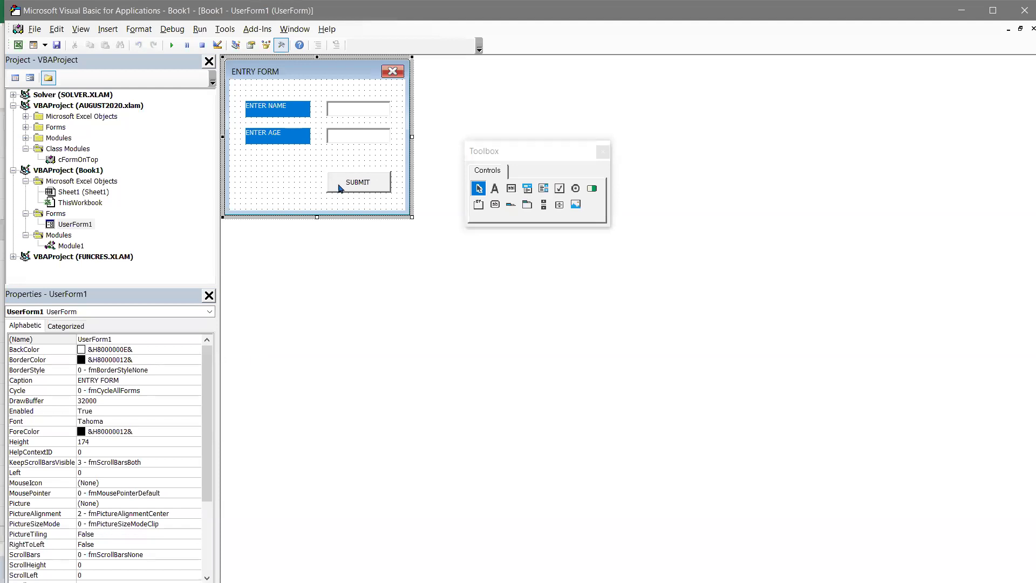
# - In the SUBMIT code, add the comment 'row in which new name should come' below MsgBox
pyautogui.click(347, 181)
pyautogui.click(348, 180)
pyautogui.click(298, 180)
pyautogui.doubleClick(332, 180)
pyautogui.click(303, 132)
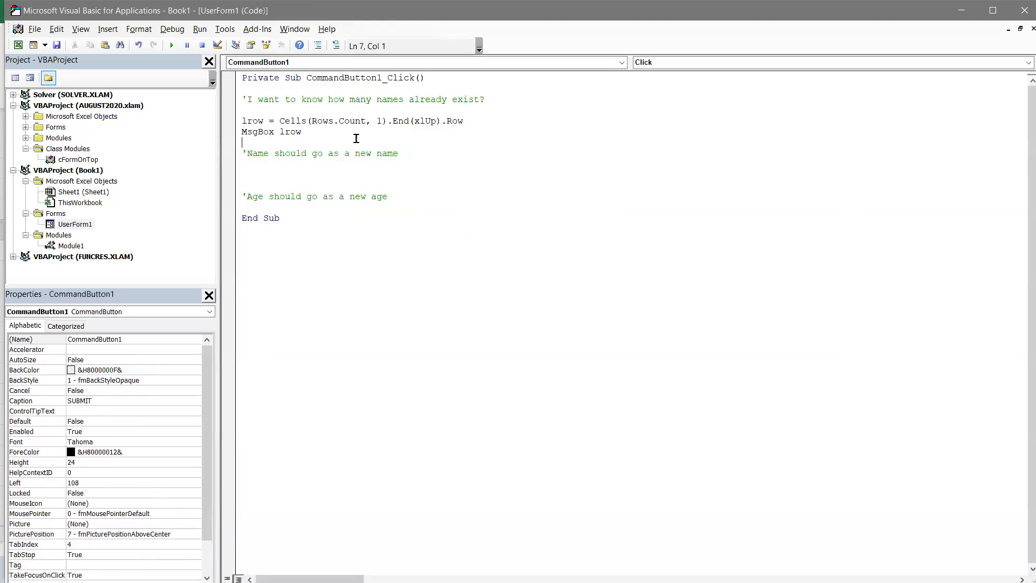
pyautogui.press('Return')
pyautogui.press('Return')
pyautogui.write('row in w')
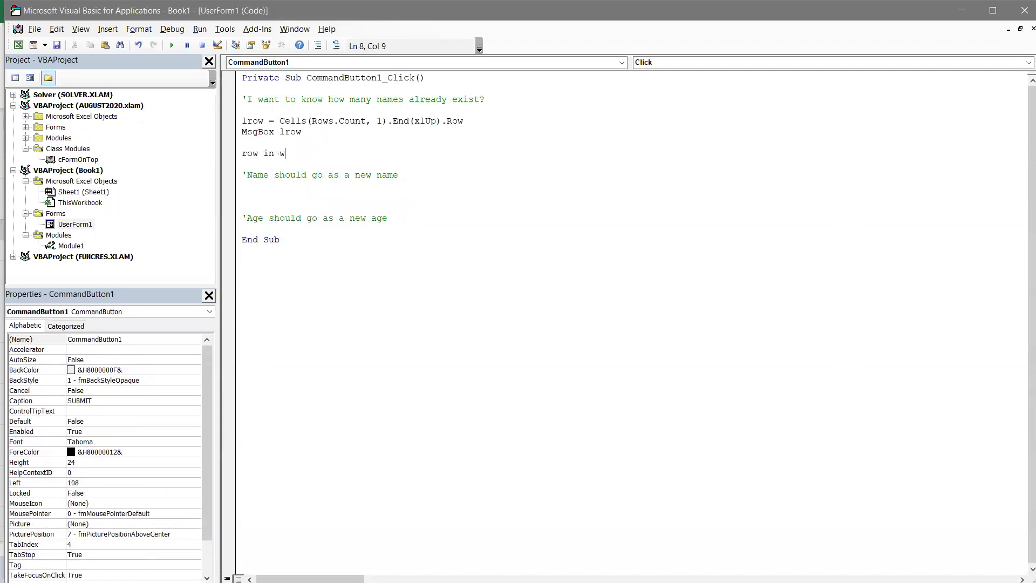
pyautogui.write("hich '")
pyautogui.press('End')
pyautogui.write('new name sjoul')
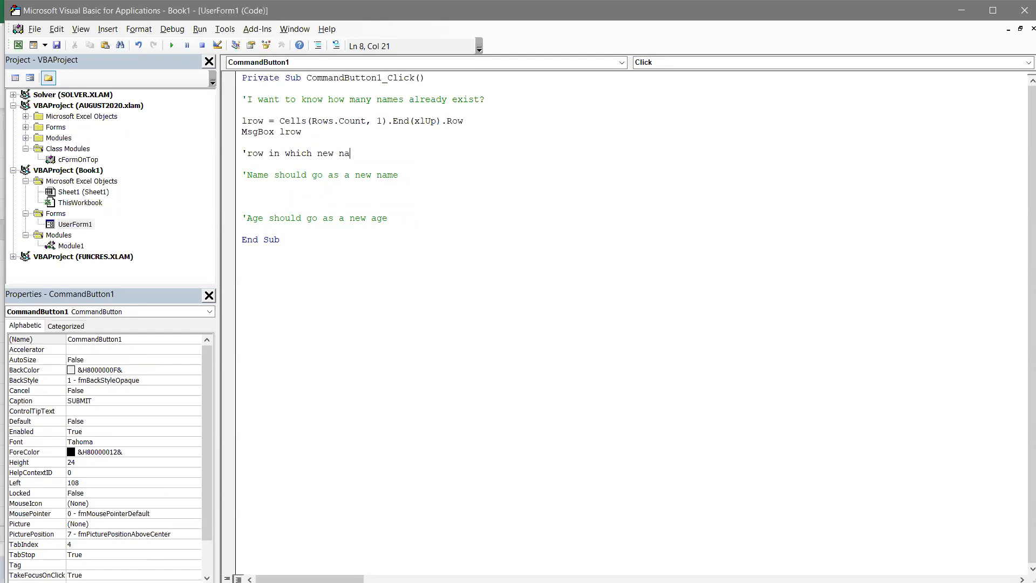
pyautogui.press('BackSpace')
pyautogui.press('BackSpace')
pyautogui.press('BackSpace')
pyautogui.press('BackSpace')
pyautogui.write('hould come')
pyautogui.press('Return')
pyautogui.press('Return')
pyautogui.press('Up')
# - Add the line lrow = lrow + 1 and delete the Name placeholder comment
pyautogui.write('lrow ')
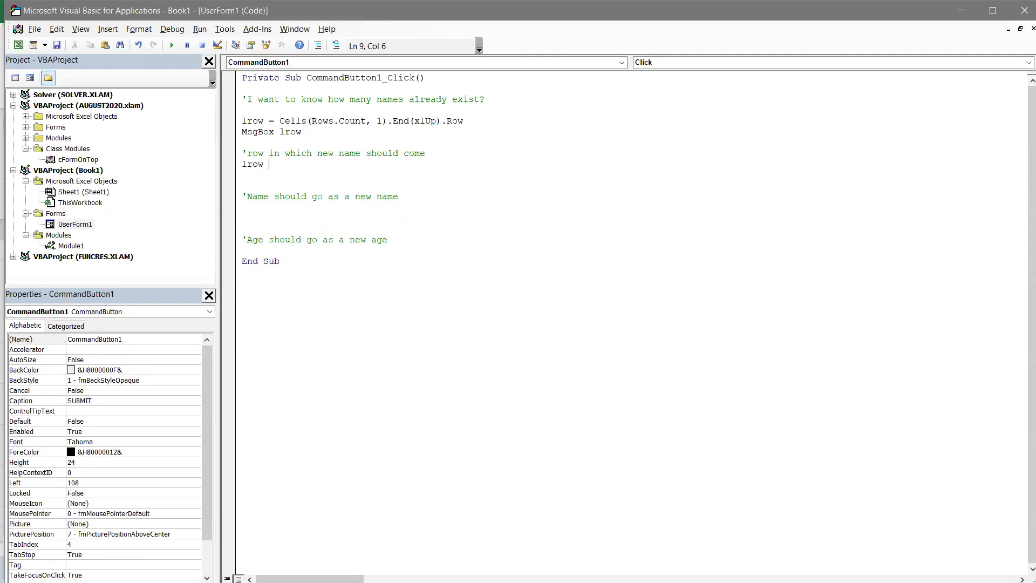
pyautogui.write('= 1row + 1')
pyautogui.press('Down')
pyautogui.press('Down')
pyautogui.press('Down')
pyautogui.hotkey('shift', 'Down')
pyautogui.press('Delete')
pyautogui.press('Delete')
pyautogui.press('Up')
pyautogui.press('Up')
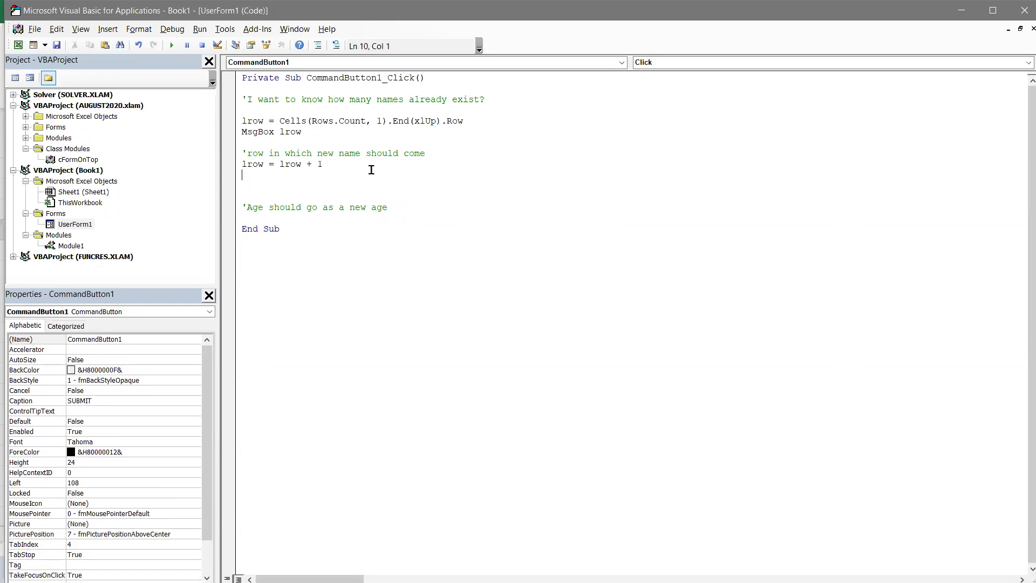
# - Temporarily change the first lrow to lrow2, restore it, and highlight the equals sign
pyautogui.press('Up')
pyautogui.hotkey('ctrl', 'shift', 'Right')
pyautogui.press('End')
pyautogui.press('Home')
pyautogui.press('Right')
pyautogui.press('Right')
pyautogui.press('Right')
pyautogui.press('Right')
pyautogui.write('2')
pyautogui.press('Down')
pyautogui.click(275, 164)
pyautogui.press('Left')
pyautogui.press('BackSpace')
pyautogui.hotkey('shift', 'Right')
# - Add the comment '= sign is NOT for equality - it is for assignment'
pyautogui.click(387, 181)
pyautogui.write("'= sign is NOT for equal")
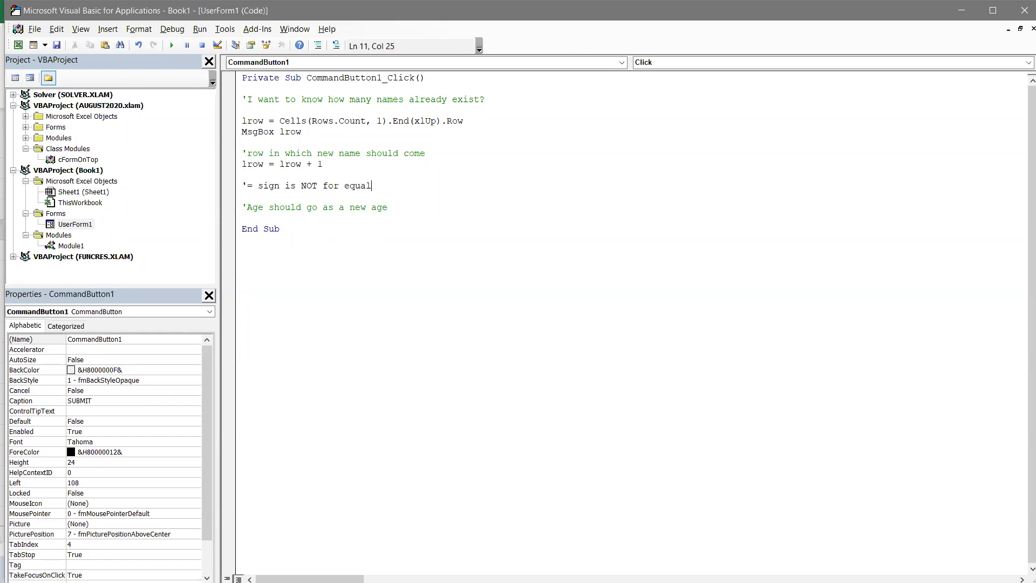
pyautogui.write('ity - it is for assignmenty')
pyautogui.press('BackSpace')
pyautogui.moveTo(279, 164); pyautogui.dragTo(331, 163)
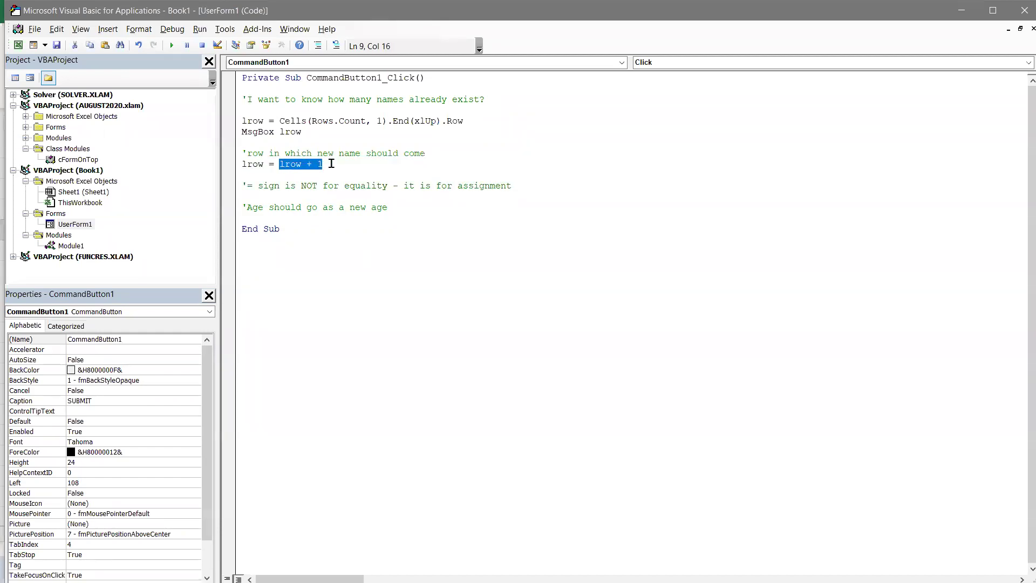
pyautogui.doubleClick(252, 164)
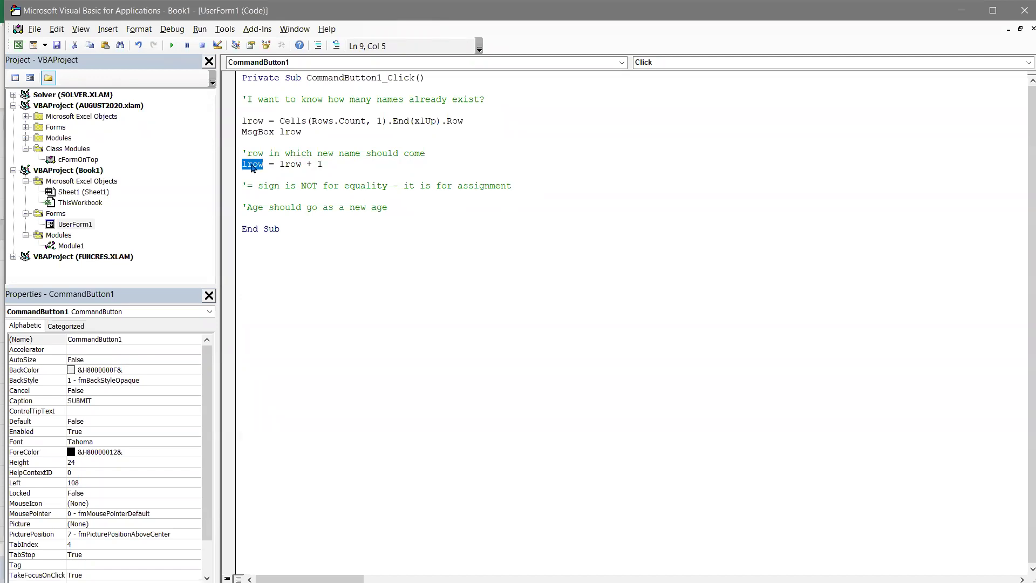
# - Delete the Age placeholder comment and tidy the blank lines before End Sub
pyautogui.click(266, 176)
pyautogui.press('Delete')
pyautogui.press('Down')
pyautogui.press('Down')
pyautogui.hotkey('shift', 'End')
pyautogui.press('Delete')
pyautogui.press('Return')
pyautogui.press('Return')
pyautogui.press('Up')
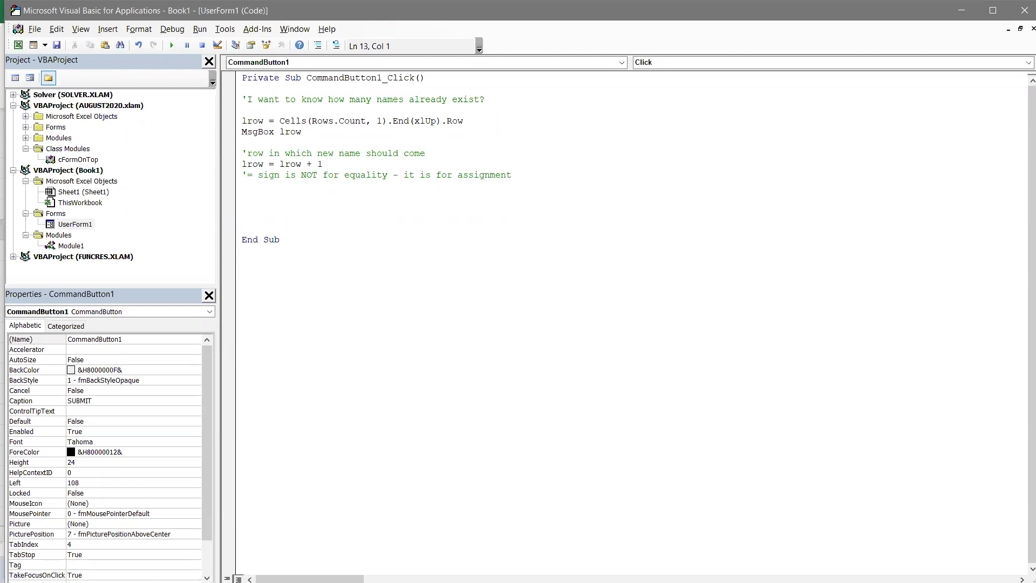
pyautogui.hotkey('alt', 'Tab')
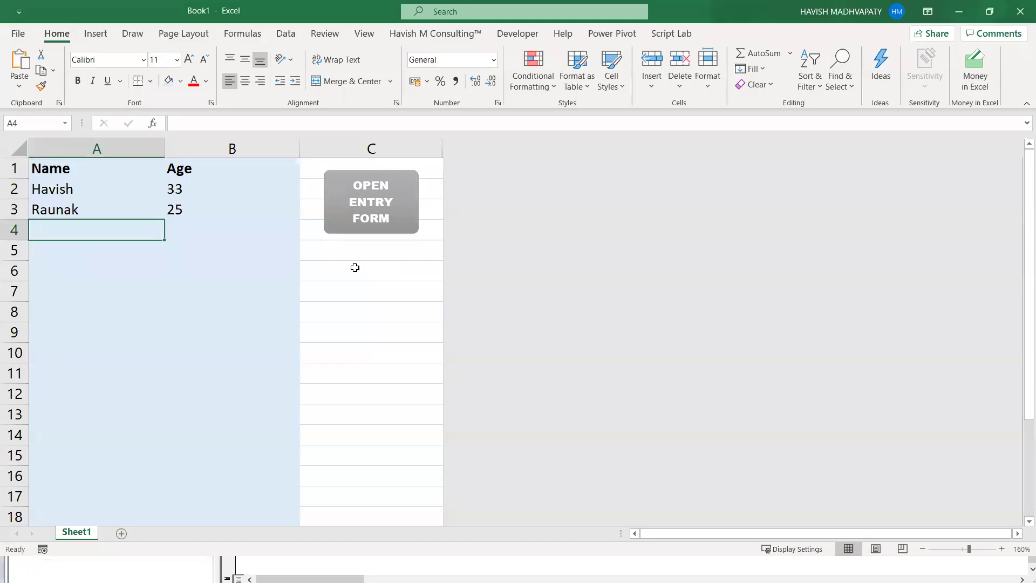
# - Open and close the entry form in Excel, then select column A
pyautogui.click(358, 220)
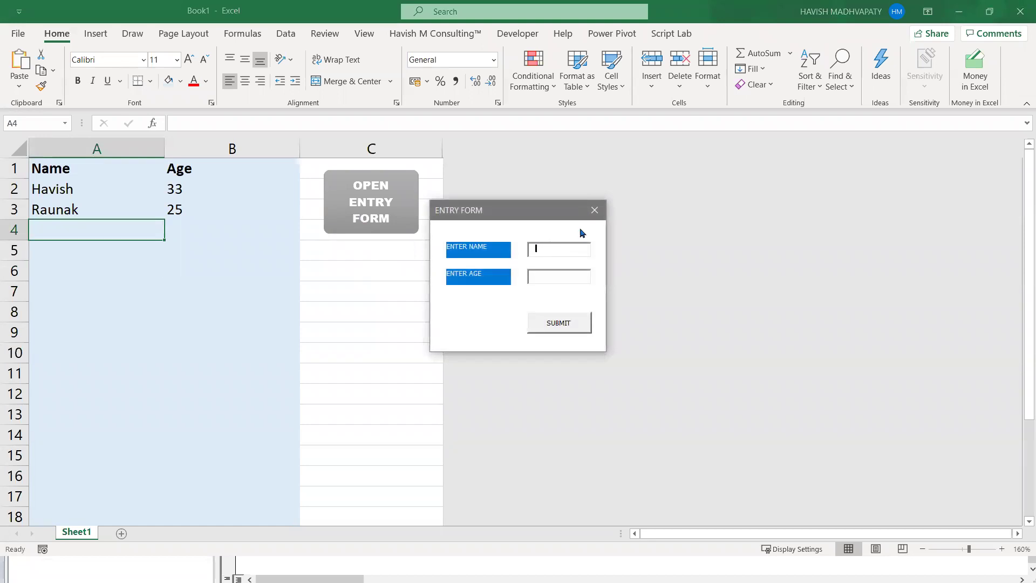
pyautogui.click(593, 210)
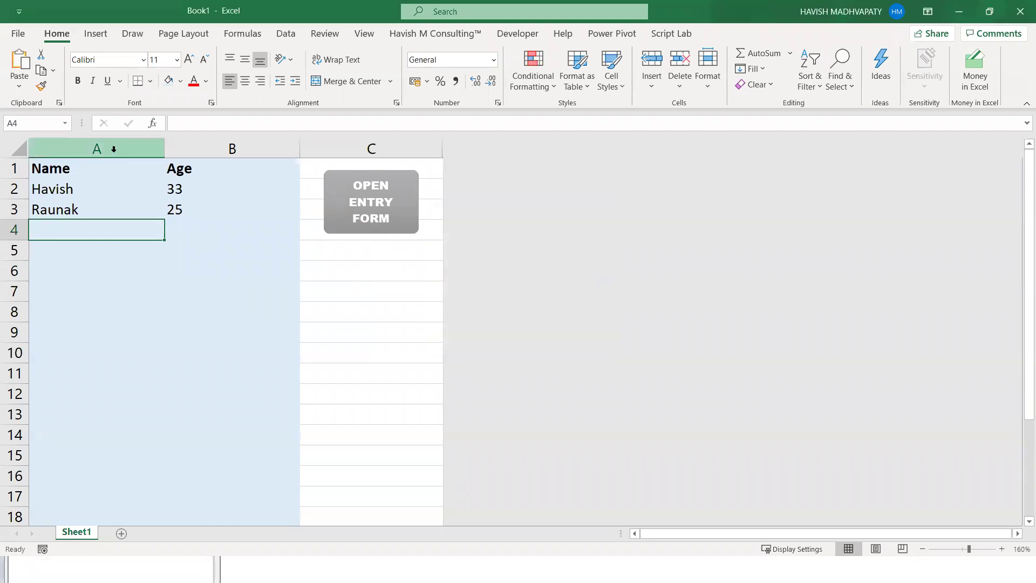
pyautogui.click(113, 148)
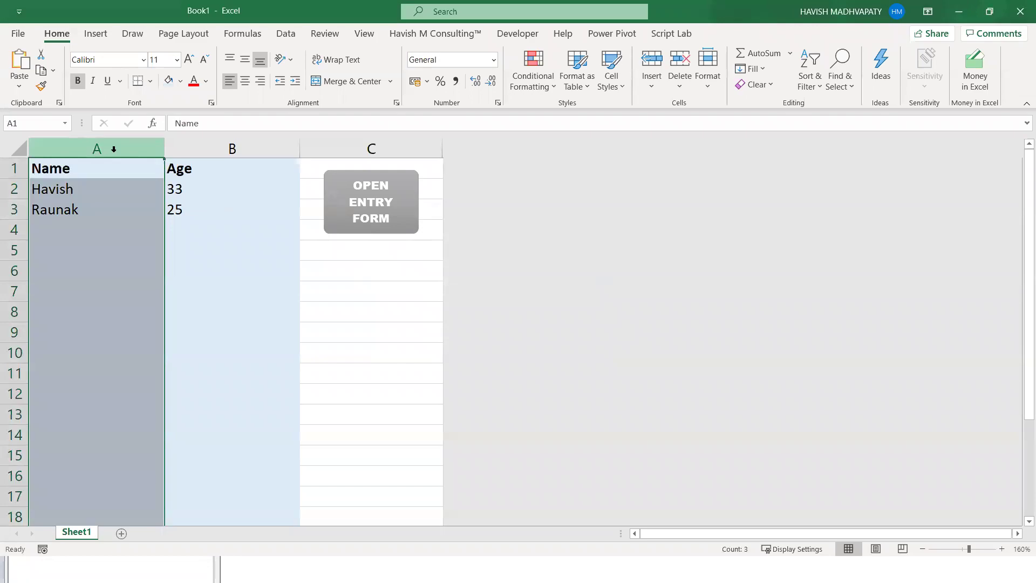
pyautogui.hotkey('alt', 'Tab')
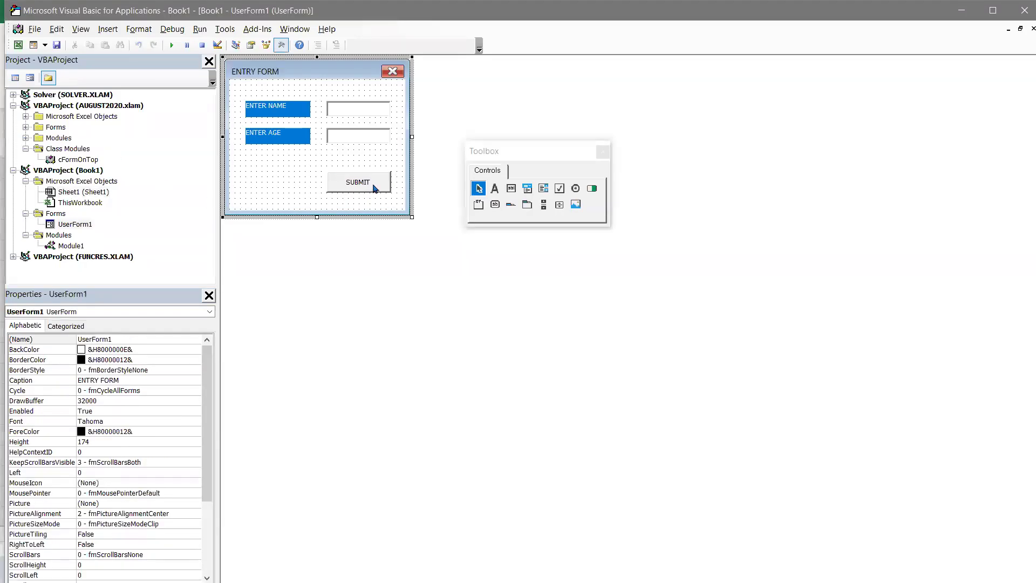
# - In the SUBMIT code, add the line TextBox1.Text = Cells(lrow, 1)
pyautogui.doubleClick(375, 186)
pyautogui.click(279, 209)
pyautogui.press('Return')
pyautogui.hotkey('ctrl', 'space')
pyautogui.write('text')
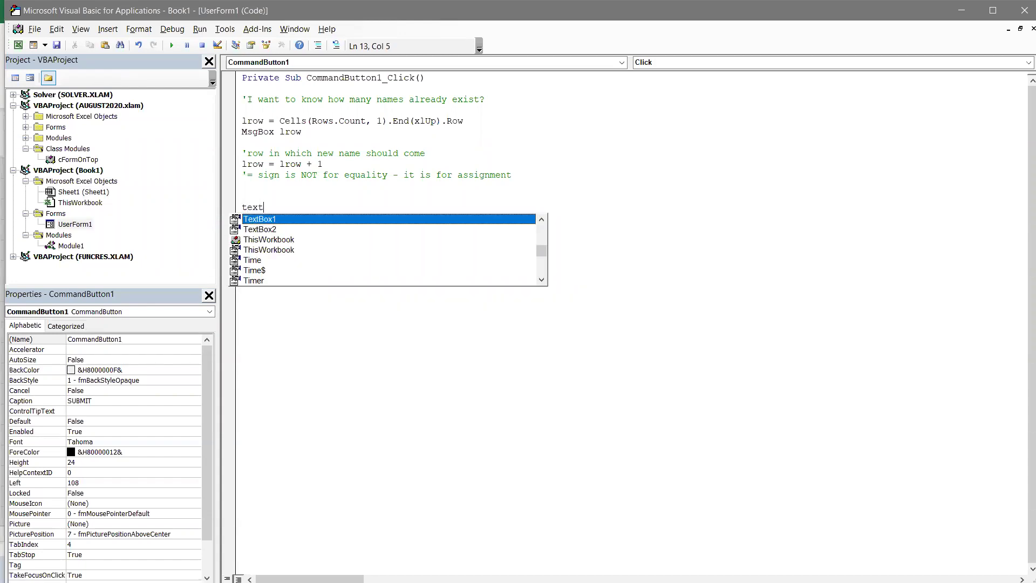
pyautogui.press('Tab')
pyautogui.write('.Text ')
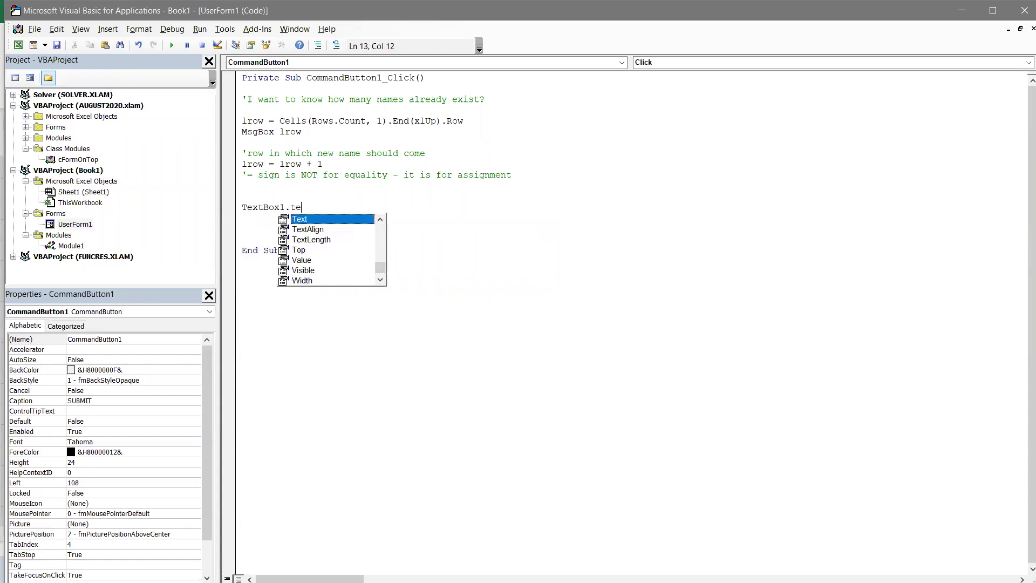
pyautogui.write('= cells(')
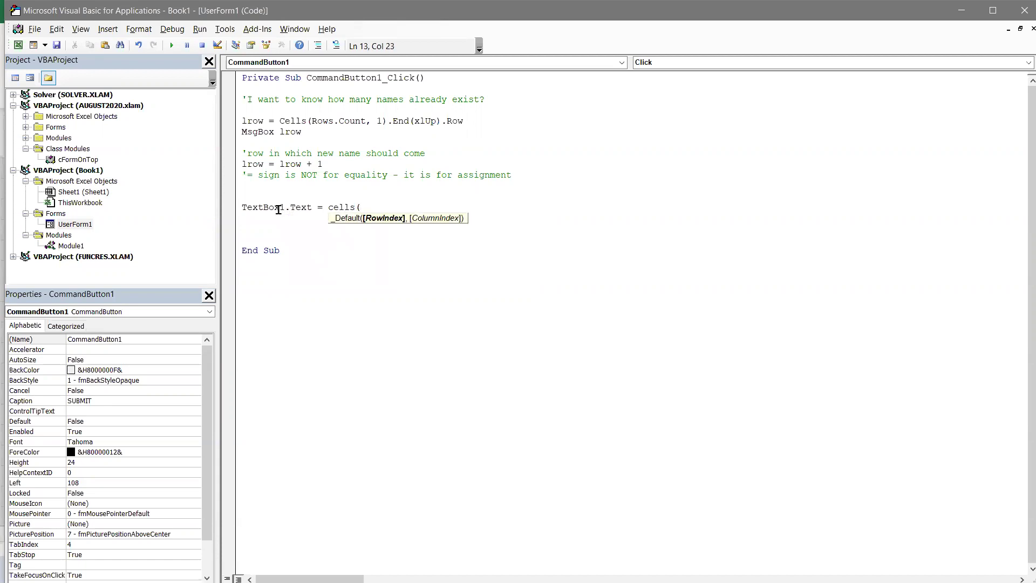
pyautogui.write('lrow,')
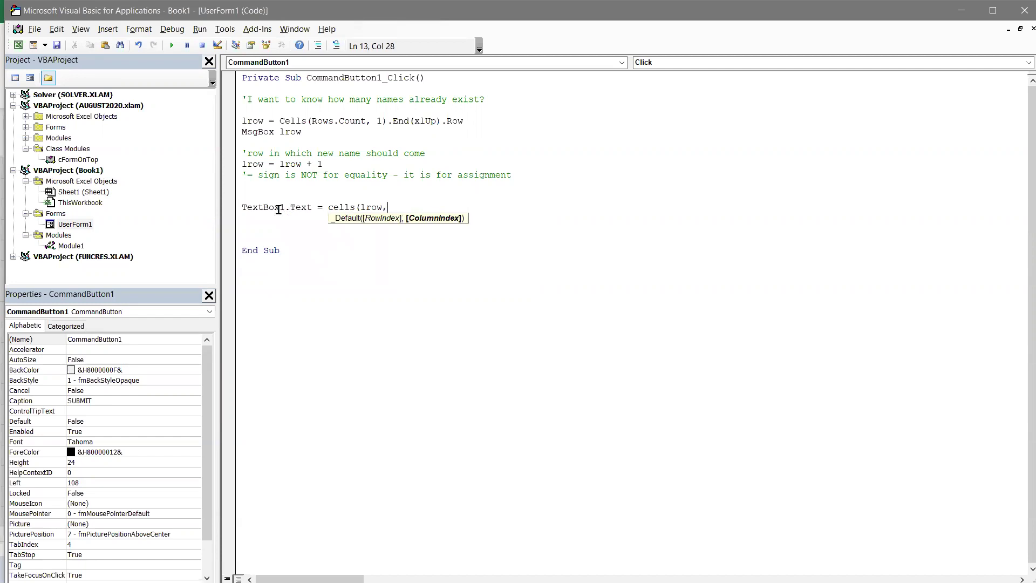
pyautogui.write(' 1)')
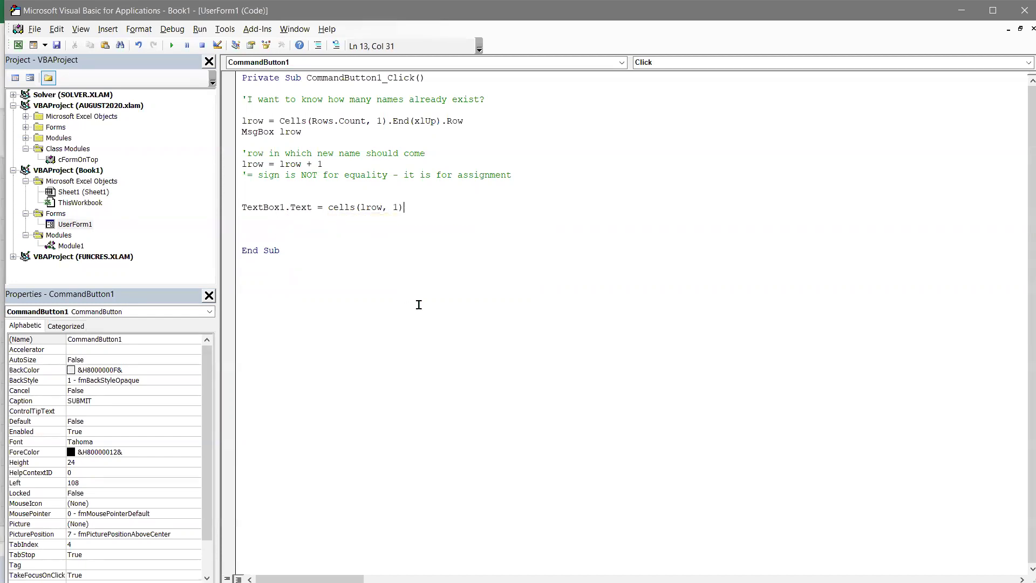
pyautogui.press('Return')
# - Duplicate that line as TextBox2.Text = Cells(lrow, 2) and remove extra blank lines
pyautogui.hotkey('shift', 'Up')
pyautogui.hotkey('ctrl', 'c')
pyautogui.press('Down')
pyautogui.hotkey('ctrl', 'v')
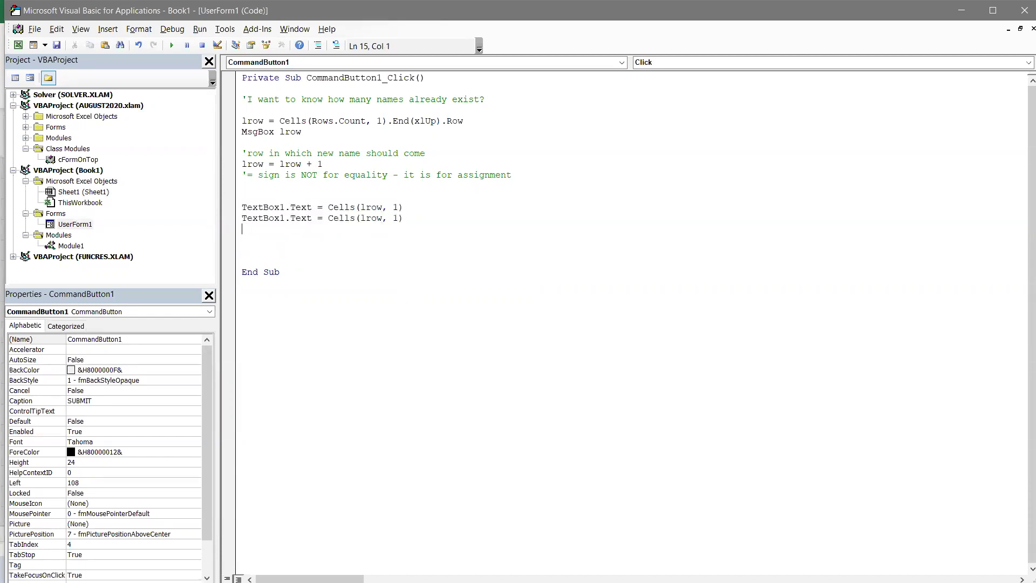
pyautogui.click(285, 218)
pyautogui.click(361, 218)
pyautogui.click(287, 231)
pyautogui.press('Delete')
pyautogui.press('Delete')
# - Test the entry form in Excel with a sample entry, then return to the editor
pyautogui.hotkey('alt', 'Tab')
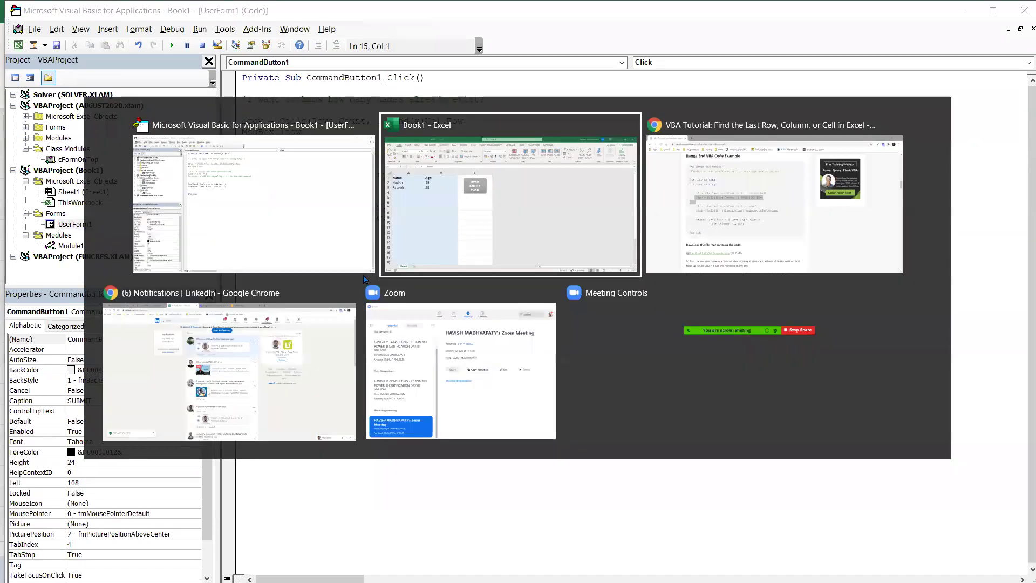
pyautogui.click(446, 201)
pyautogui.write('ANmo')
pyautogui.write('33')
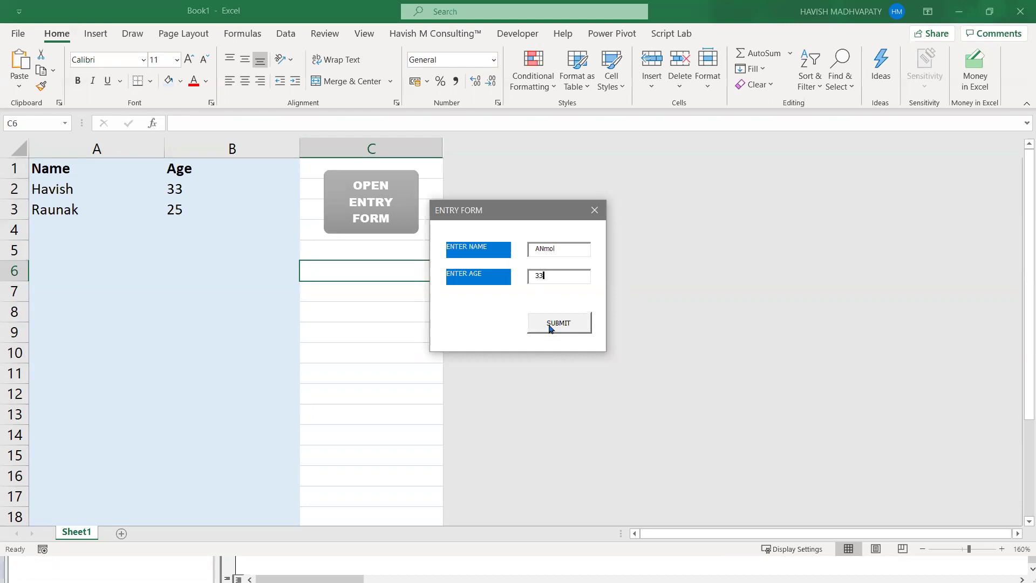
pyautogui.click(548, 326)
pyautogui.click(527, 330)
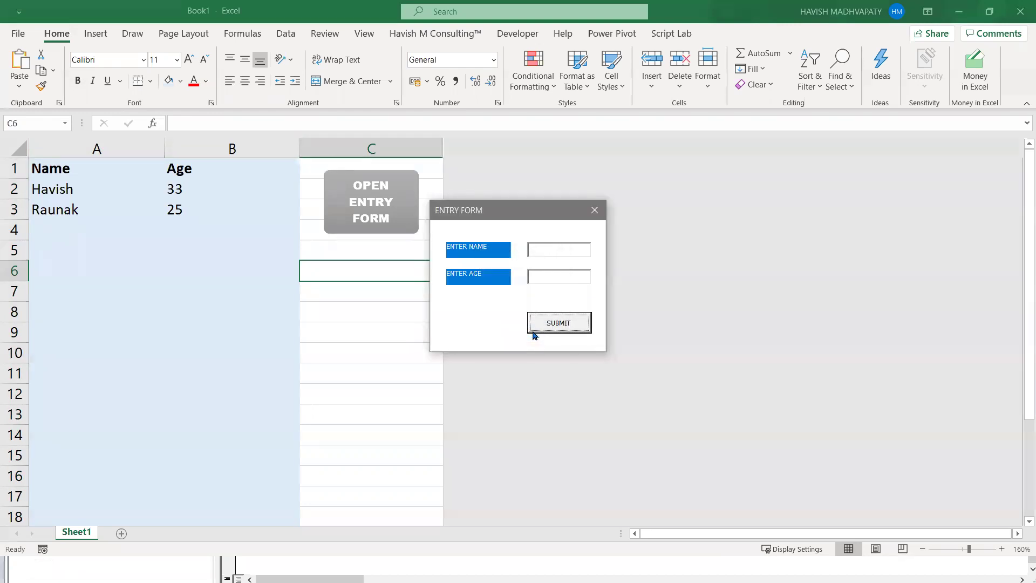
pyautogui.click(594, 210)
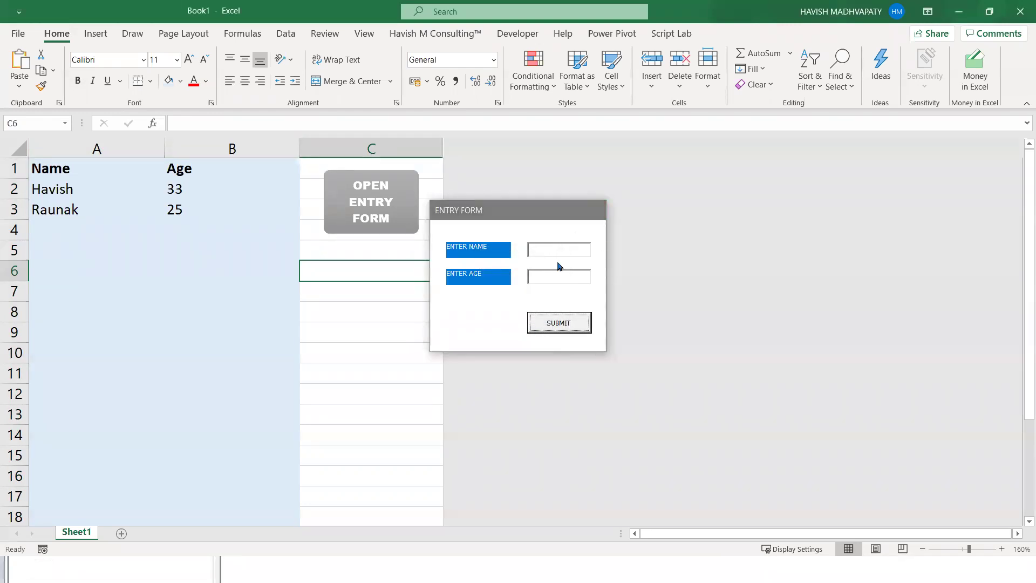
pyautogui.hotkey('alt', 'F11')
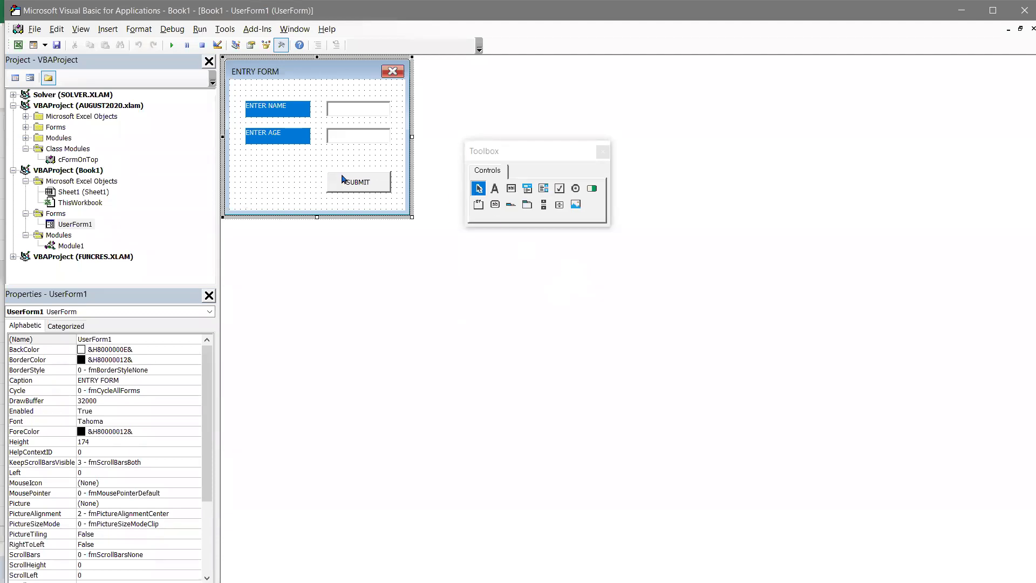
# - Rewrite the name line as Cells(lrow, 1) = TextBox1.Text
pyautogui.doubleClick(346, 181)
pyautogui.click(348, 193)
pyautogui.press('Down')
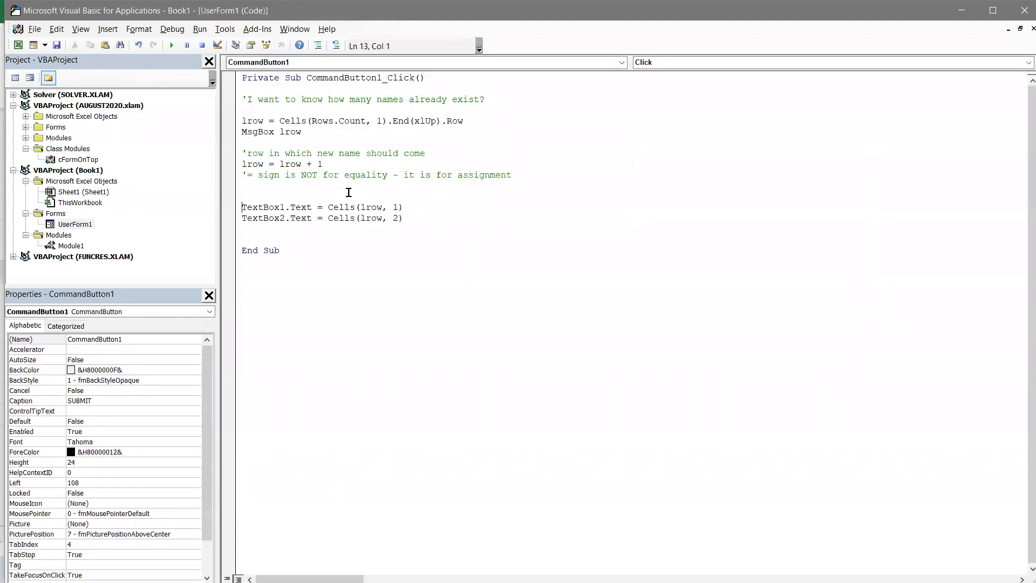
pyautogui.hotkey('ctrl', 'shift', 'Right')
pyautogui.hotkey('ctrl', 'shift', 'Right')
pyautogui.hotkey('ctrl', 'shift', 'Right')
pyautogui.hotkey('ctrl', 'x')
pyautogui.press('End')
pyautogui.hotkey('ctrl', 'v')
pyautogui.hotkey('ctrl', 'Left')
pyautogui.hotkey('ctrl', 'Left')
pyautogui.hotkey('ctrl', 'Left')
pyautogui.hotkey('ctrl', 'Left')
pyautogui.write('=')
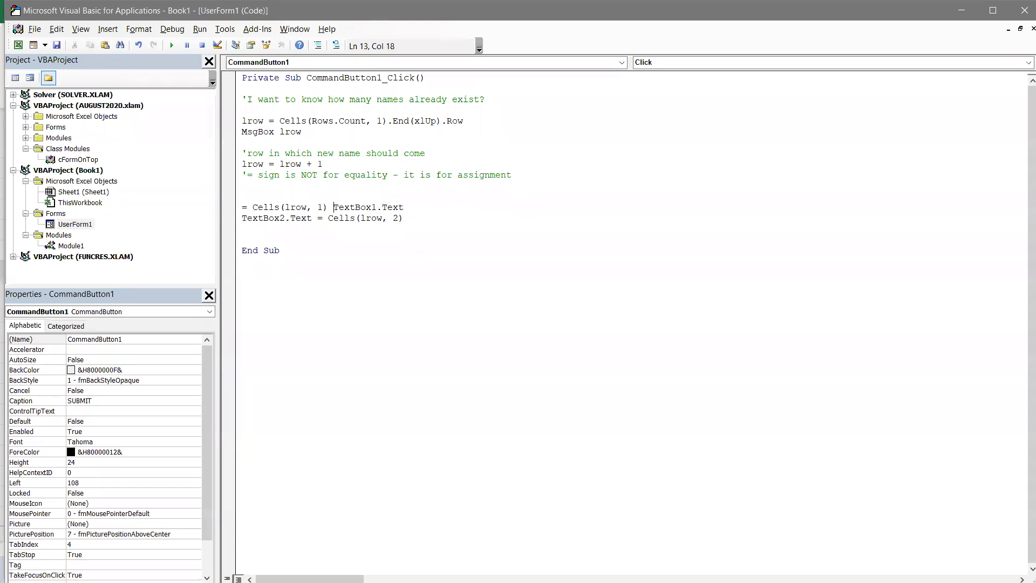
pyautogui.press('Down')
pyautogui.press('Return')
pyautogui.press('Delete')
pyautogui.press('Delete')
# - Rewrite the age line as Cells(lrow, 2) = TextBox2.Text
pyautogui.press('Down')
pyautogui.hotkey('ctrl', 'shift', 'Right')
pyautogui.hotkey('ctrl', 'shift', 'Right')
pyautogui.hotkey('ctrl', 'shift', 'Right')
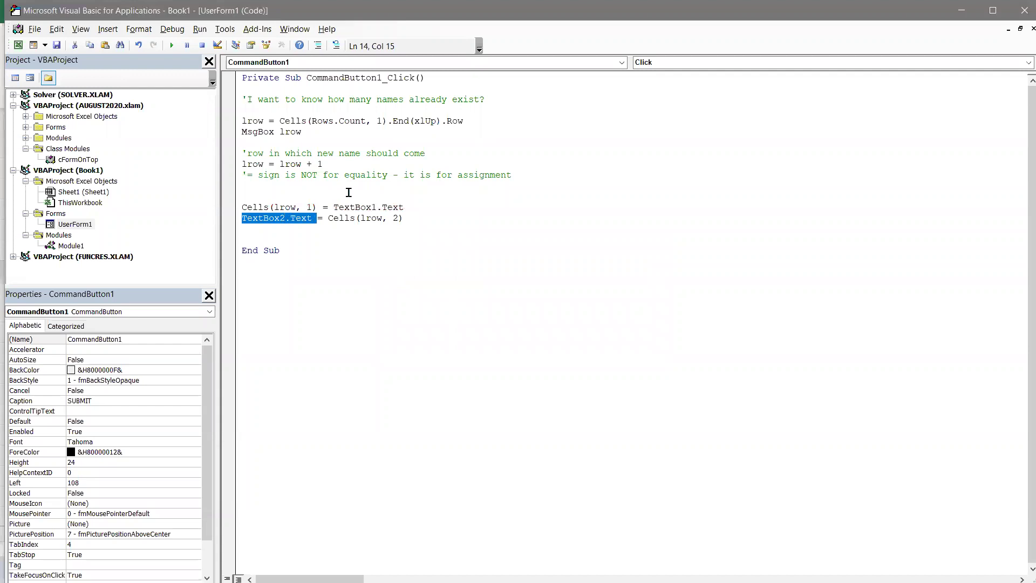
pyautogui.press('Delete')
pyautogui.press('Delete')
pyautogui.press('End')
pyautogui.write('=')
pyautogui.hotkey('ctrl', 'v')
pyautogui.press('Home')
pyautogui.press('Delete')
pyautogui.press('Delete')
pyautogui.write('ce')
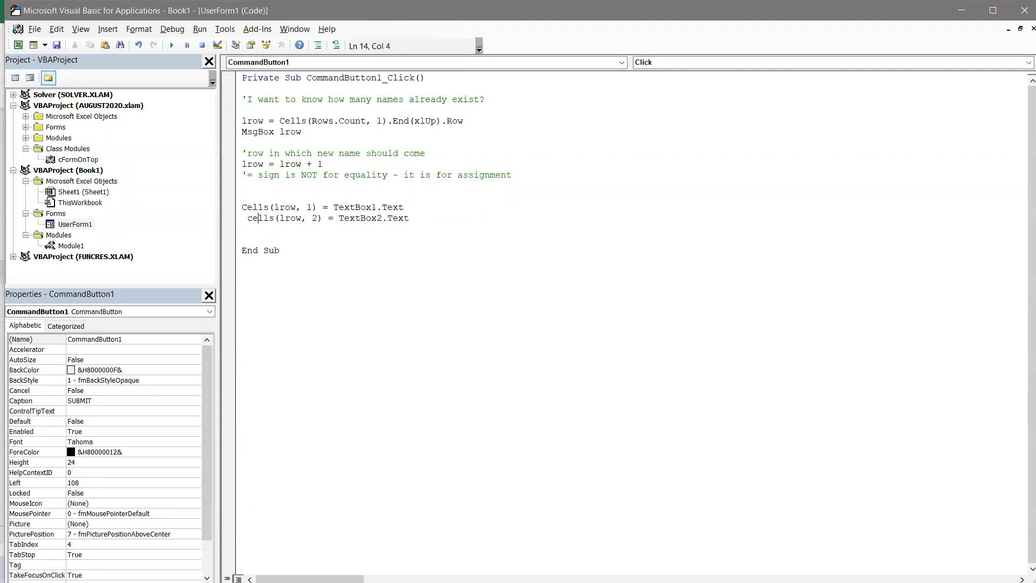
pyautogui.click(347, 192)
pyautogui.click(317, 278)
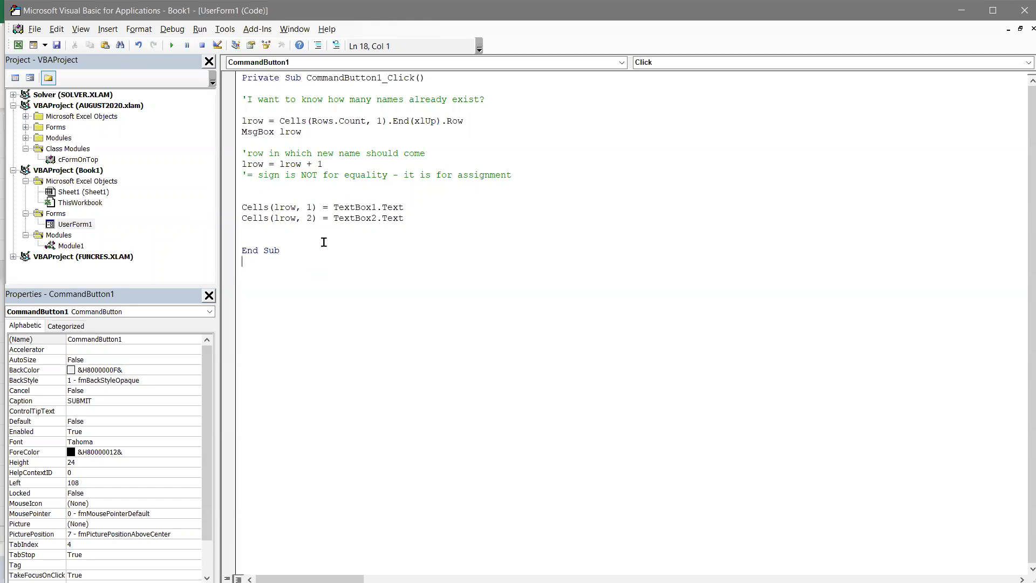
# - Test the form in Excel with a new entry, which lands in row 4
pyautogui.hotkey('alt', 'F11')
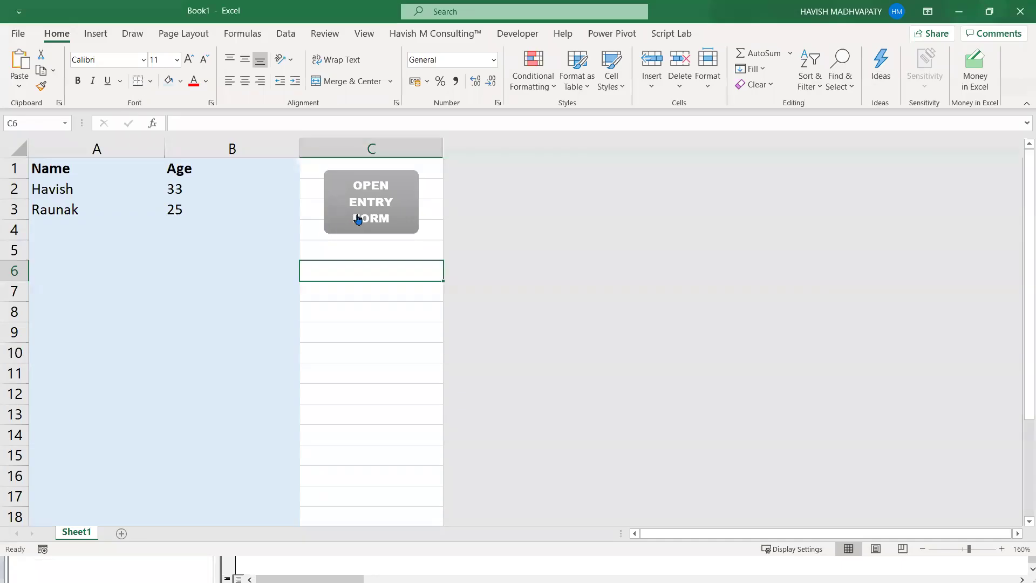
pyautogui.click(355, 218)
pyautogui.write('A')
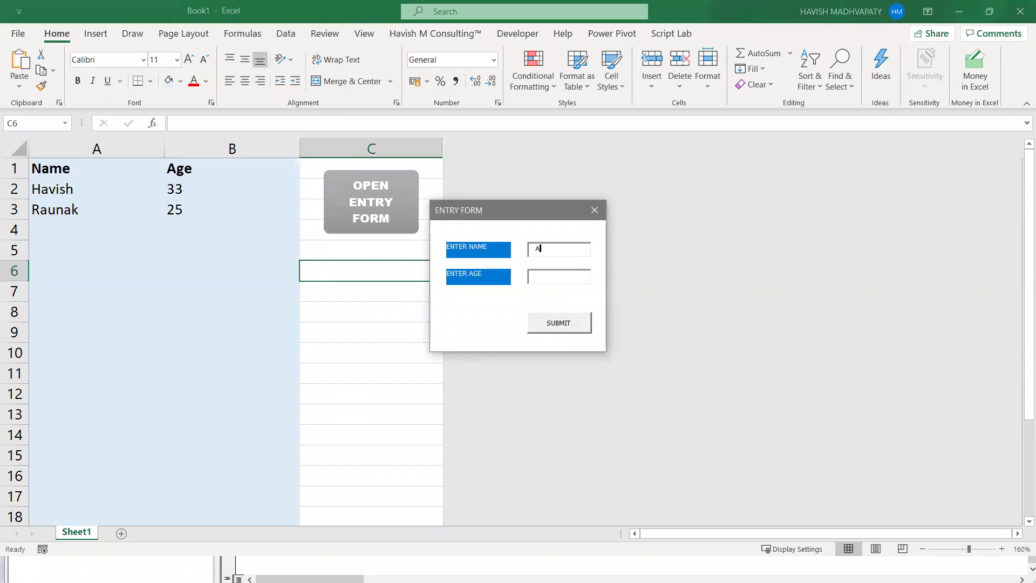
pyautogui.write('nmo3')
pyautogui.click(540, 323)
pyautogui.click(527, 329)
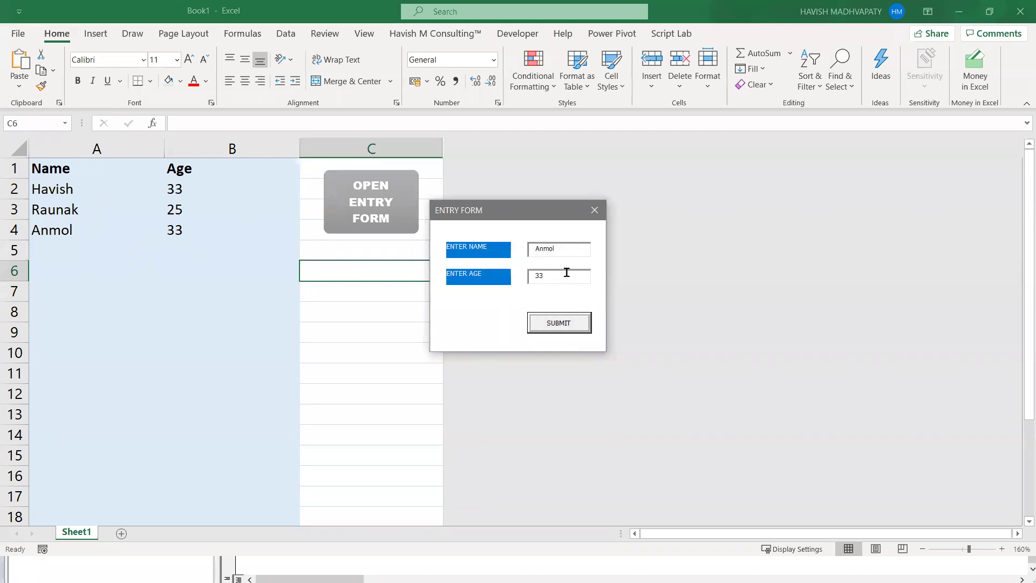
pyautogui.click(595, 210)
pyautogui.hotkey('alt', 'Tab')
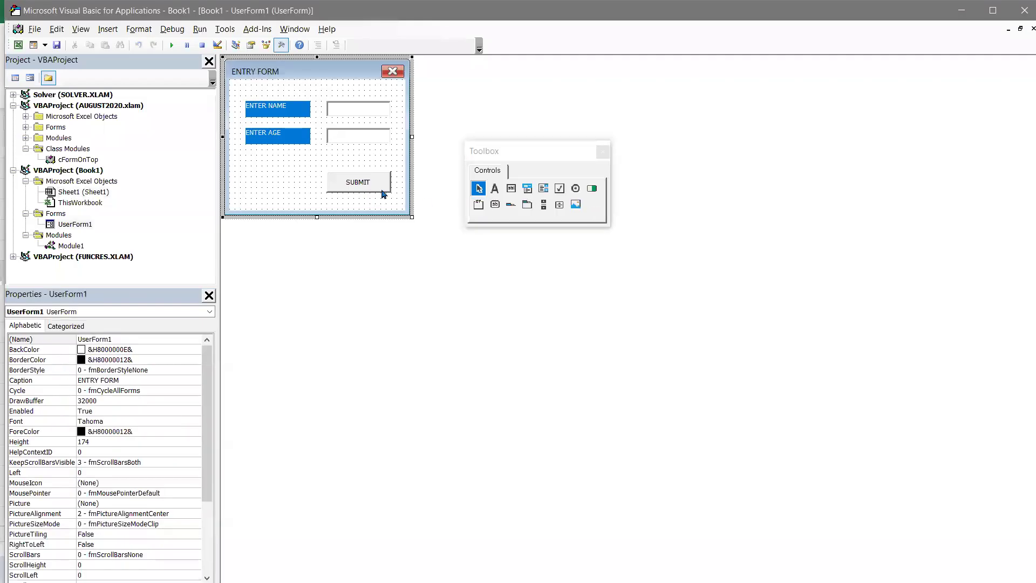
# - Delete the MsgBox lrow line from the SUBMIT button's click code
pyautogui.doubleClick(382, 193)
pyautogui.click(361, 133)
pyautogui.hotkey('shift', 'Home')
pyautogui.press('Delete')
pyautogui.press('Delete')
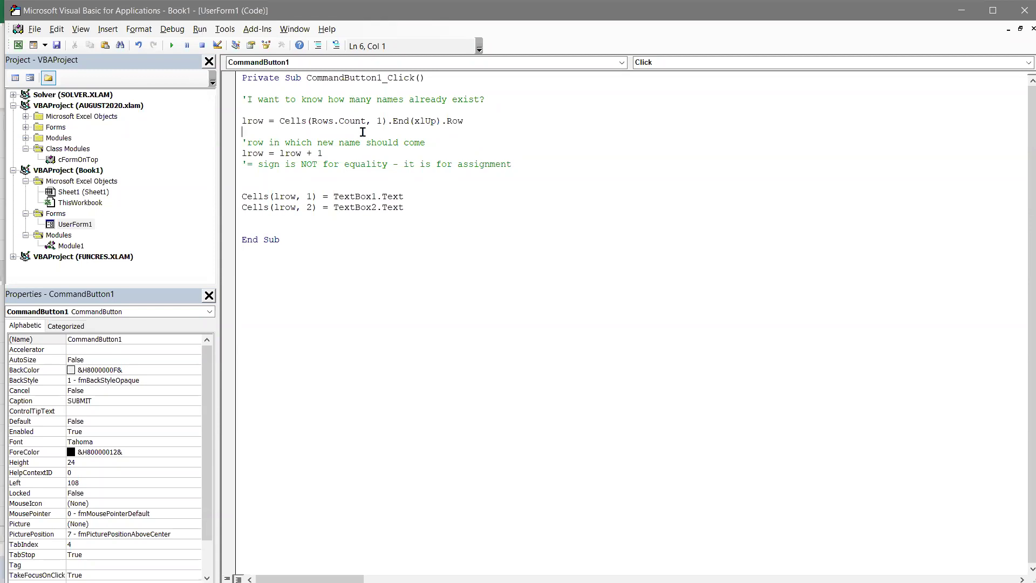
# - Add TextBox1.Text = "" and TextBox2.Text = "" lines after the cell-writing code
pyautogui.click(302, 216)
pyautogui.press('Return')
pyautogui.press('Return')
pyautogui.press('Up')
pyautogui.write('textbox1.Text = ')
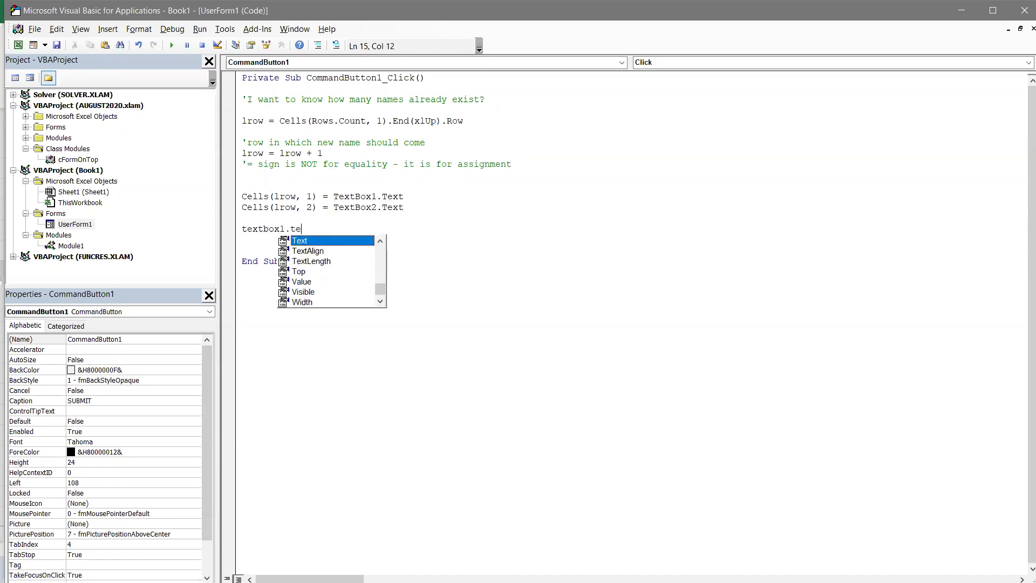
pyautogui.write('""')
pyautogui.press('Home')
pyautogui.hotkey('shift', 'Down')
pyautogui.hotkey('ctrl', 'c')
pyautogui.hotkey('ctrl', 'v')
pyautogui.hotkey('ctrl', 'v')
pyautogui.press('Up')
pyautogui.press('End')
pyautogui.press('Left')
pyautogui.press('Left')
pyautogui.press('Left')
pyautogui.press('Left')
pyautogui.press('Left')
pyautogui.press('Left')
pyautogui.press('Left')
pyautogui.press('Left')
pyautogui.press('Left')
pyautogui.press('Left')
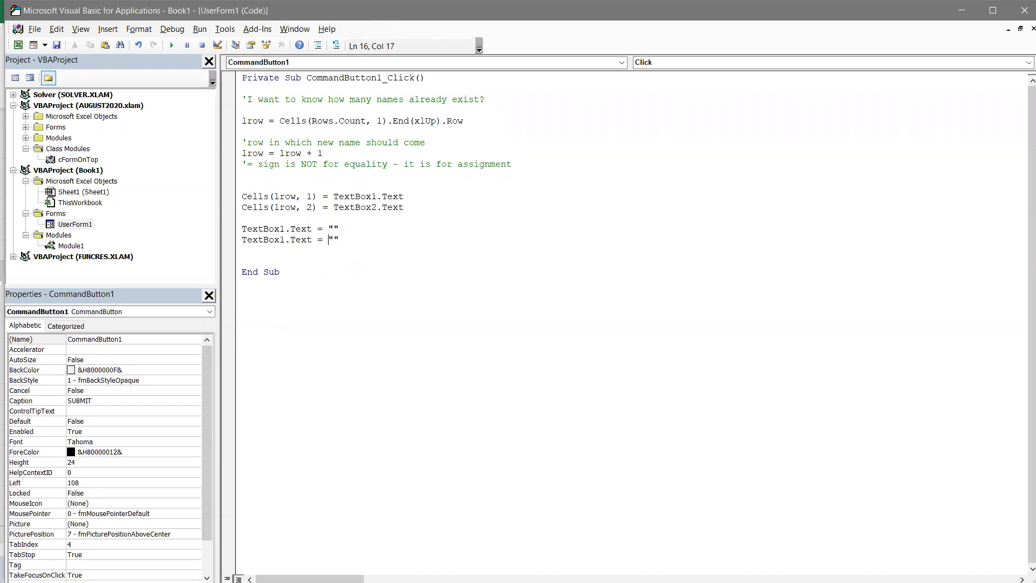
# - Test the entry form with a name and age 32, adding a record in row 5
pyautogui.hotkey('alt', 'Tab')
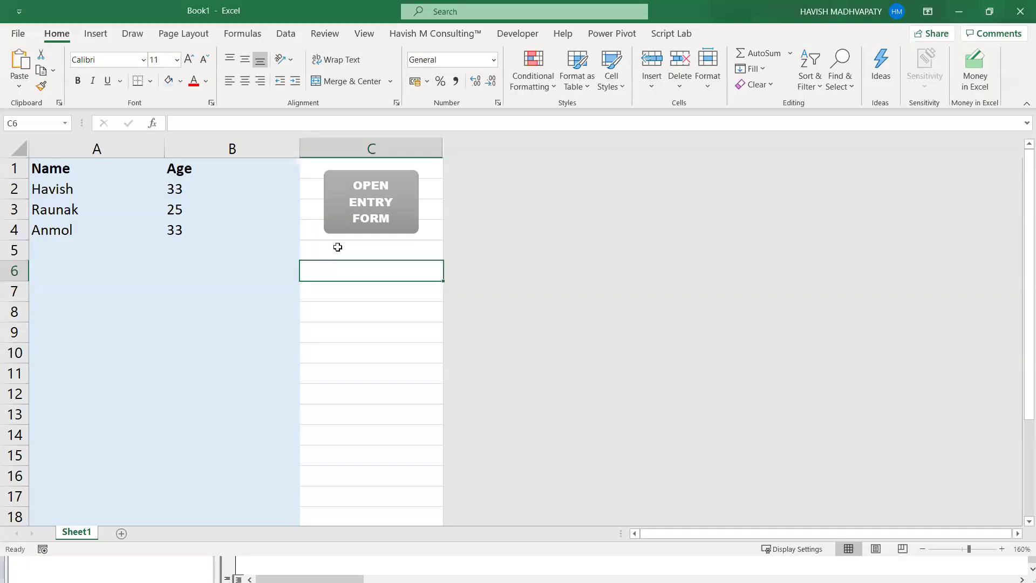
pyautogui.click(388, 222)
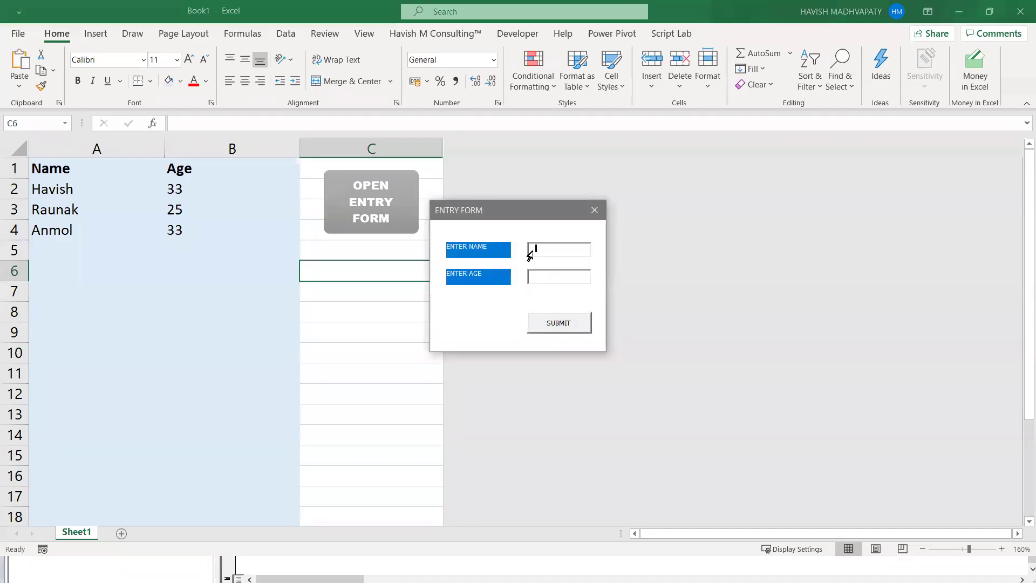
pyautogui.write('Nalini')
pyautogui.press('Tab')
pyautogui.write('32')
pyautogui.click(554, 330)
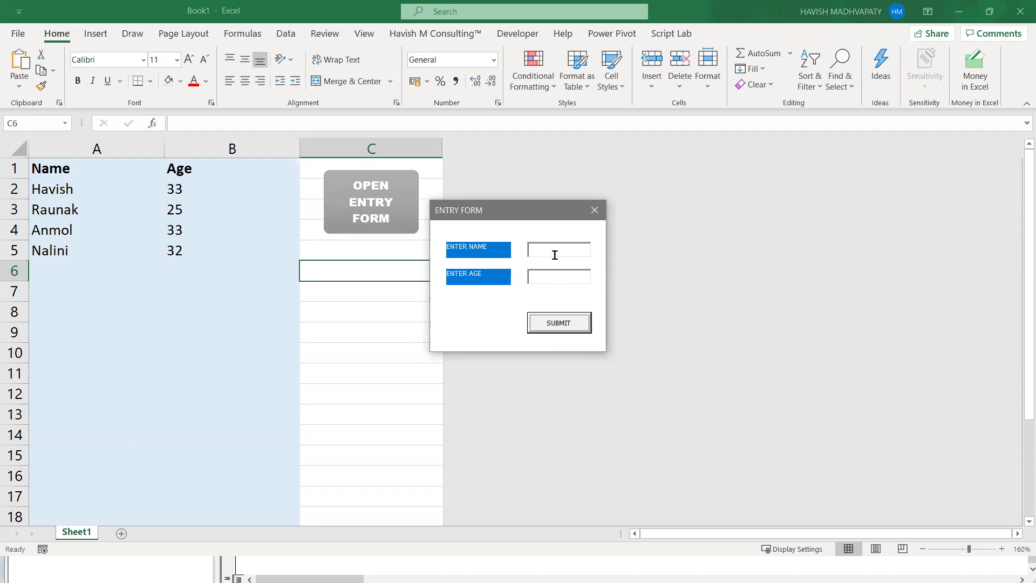
pyautogui.click(593, 210)
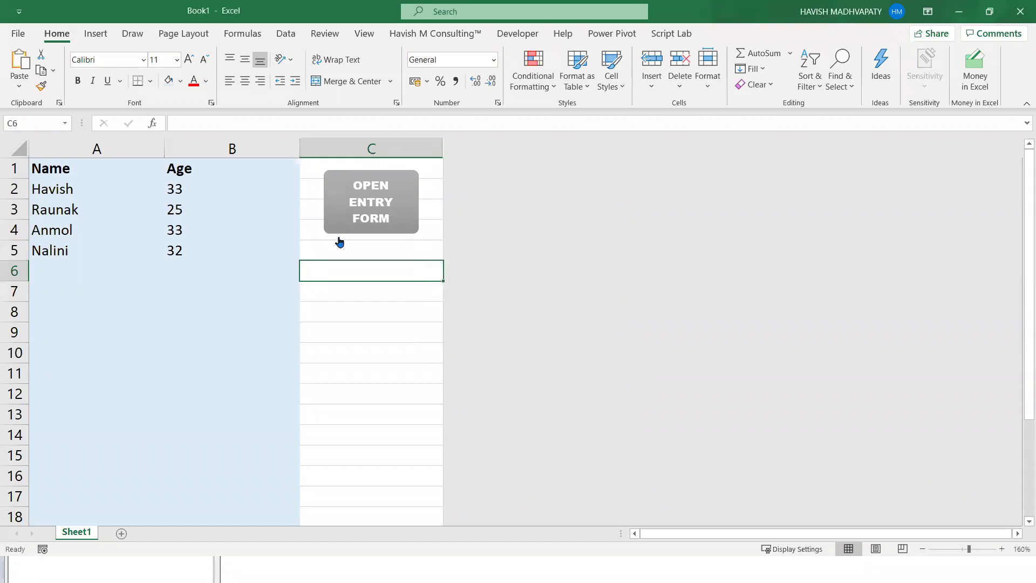
pyautogui.hotkey('alt', 'F11')
pyautogui.click(368, 183)
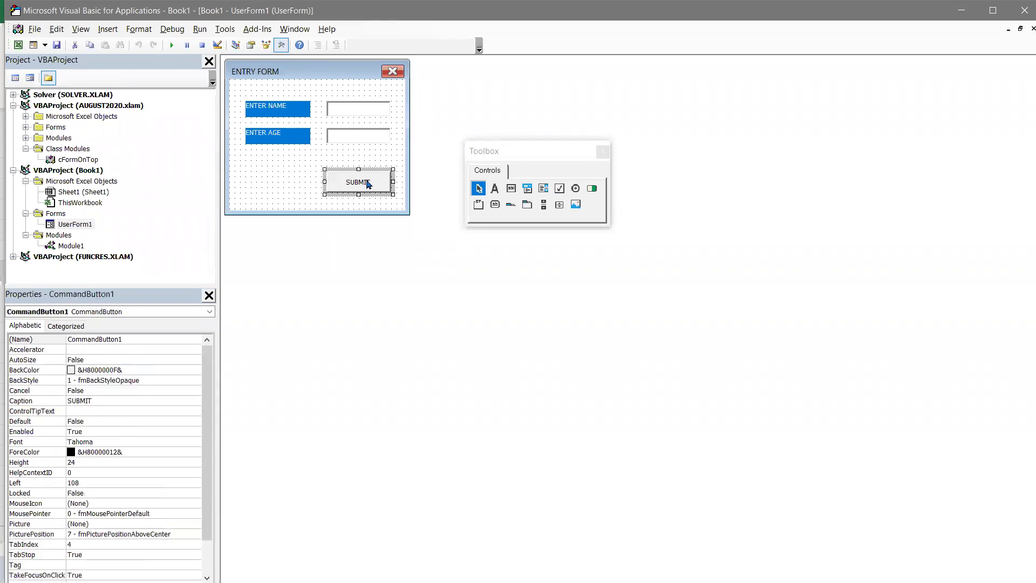
# - Add TextBox1.SetFocus after the box-clearing lines in the SUBMIT code
pyautogui.doubleClick(368, 184)
pyautogui.click(358, 242)
pyautogui.press('Return')
pyautogui.press('Return')
pyautogui.write('textbox1.set')
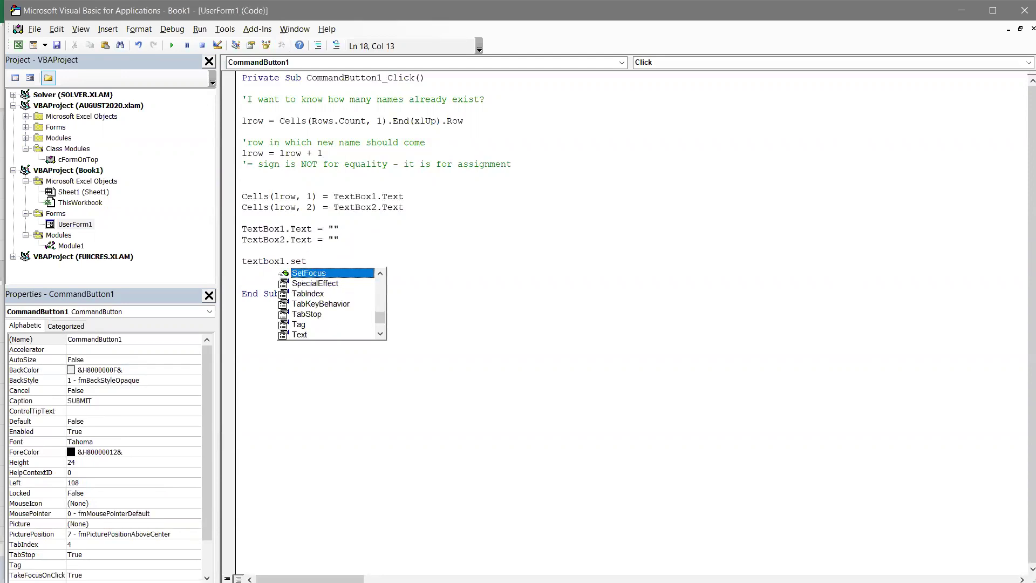
pyautogui.press('Tab')
pyautogui.click(351, 279)
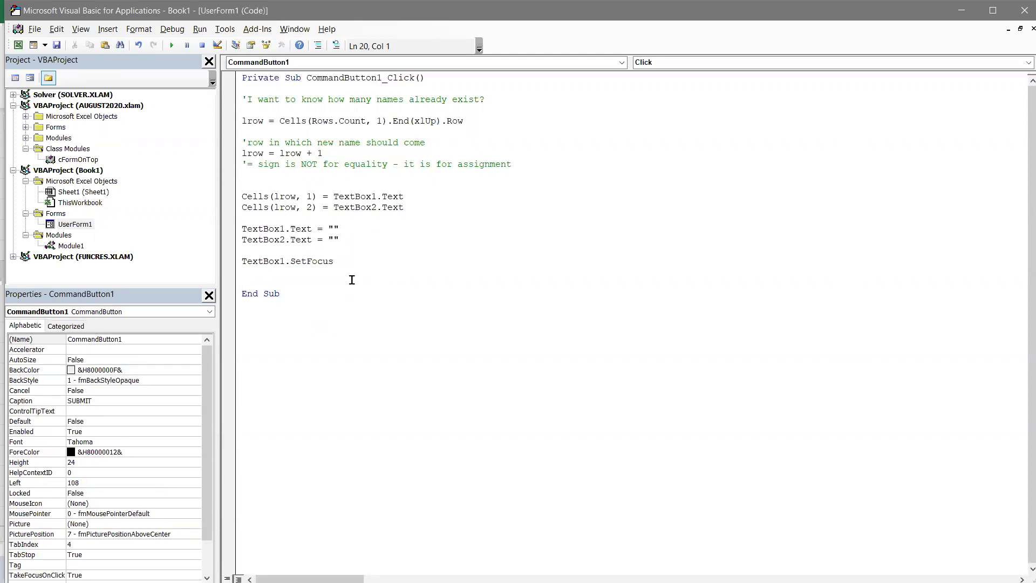
# - Submit a test entry with a name and age 50 into row 6
pyautogui.hotkey('alt', 'F11')
pyautogui.click(388, 218)
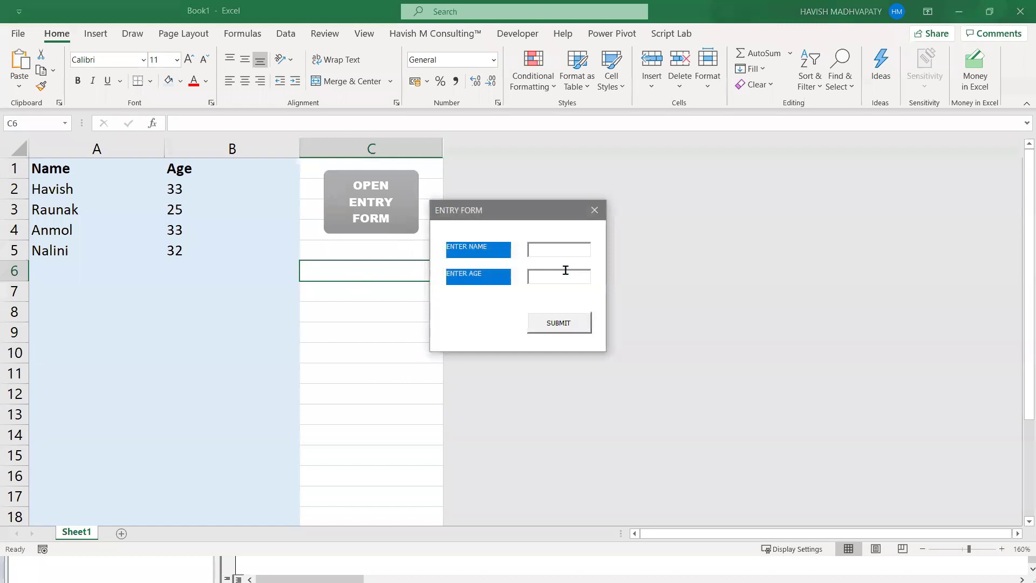
pyautogui.write('Nitin')
pyautogui.press('Tab')
pyautogui.write('50')
pyautogui.click(561, 324)
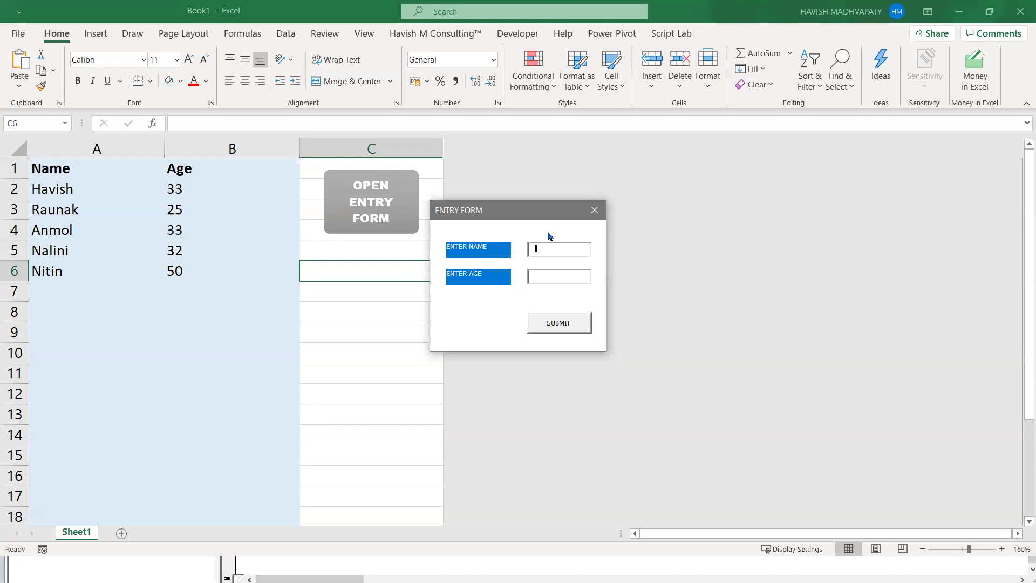
# - Close the entry form and select the name entries in column A, such as Anmol and Nalini
pyautogui.click(595, 210)
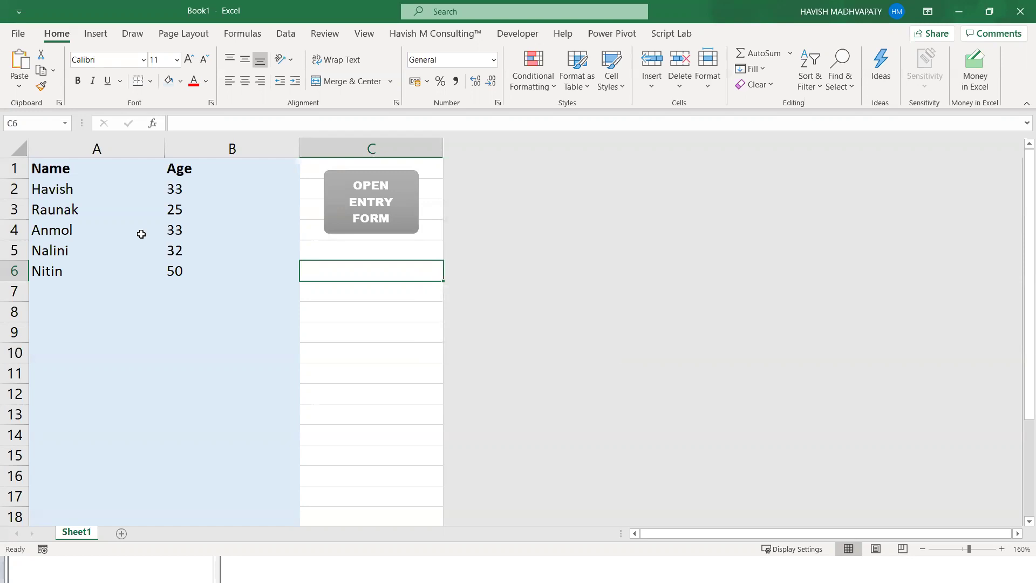
pyautogui.click(53, 165)
pyautogui.click(63, 285)
pyautogui.click(62, 231)
pyautogui.click(72, 255)
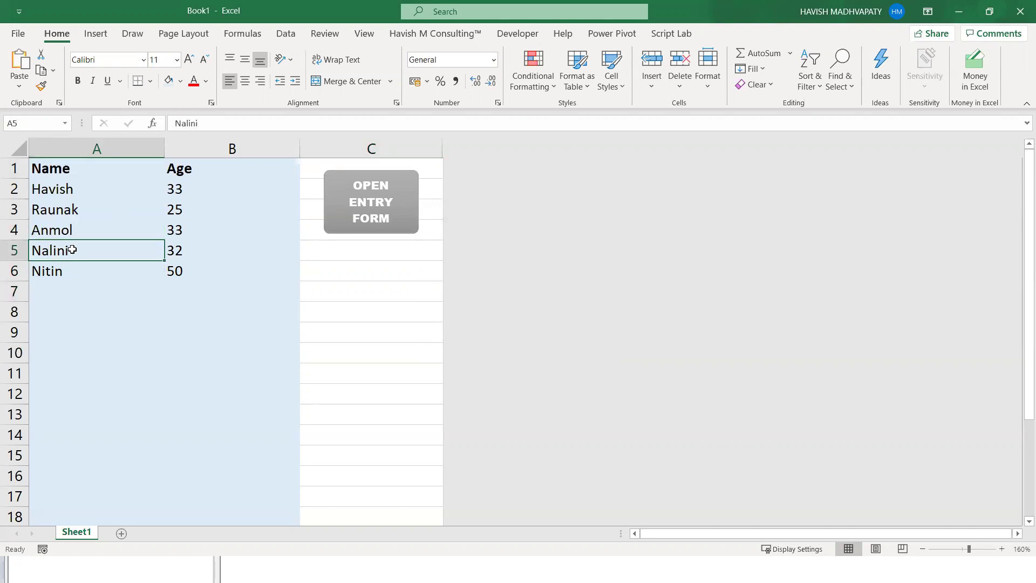
pyautogui.click(72, 249)
# - Check the VBA editor, then select Havish in A2 and reopen the entry form
pyautogui.hotkey('alt', 'Tab')
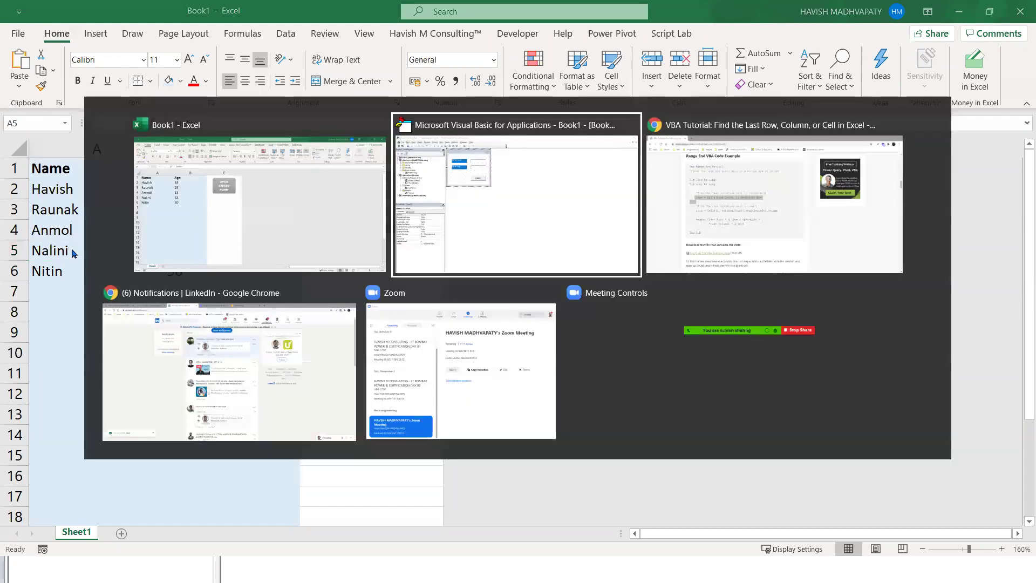
pyautogui.hotkey('alt', 'Tab')
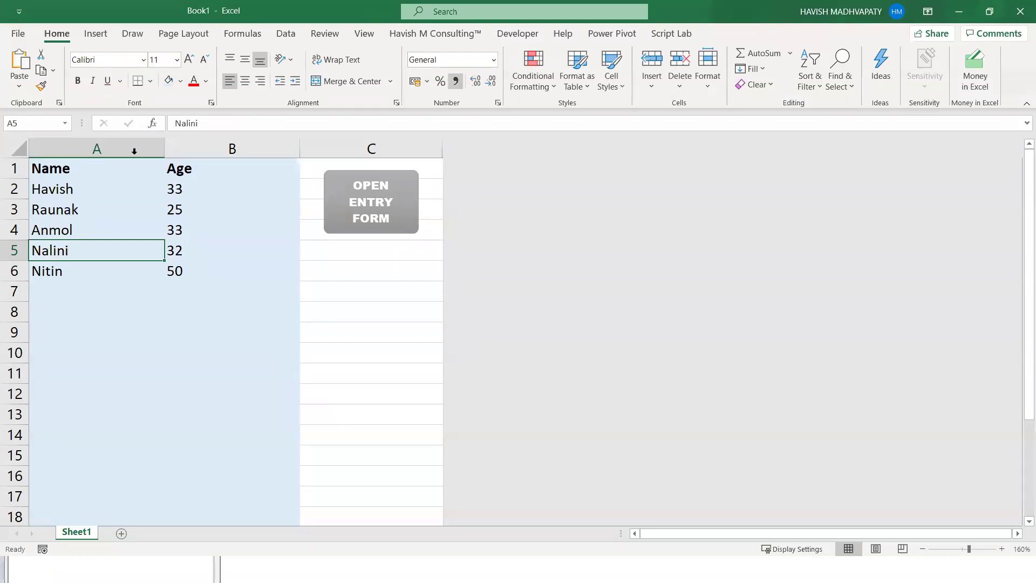
pyautogui.click(77, 187)
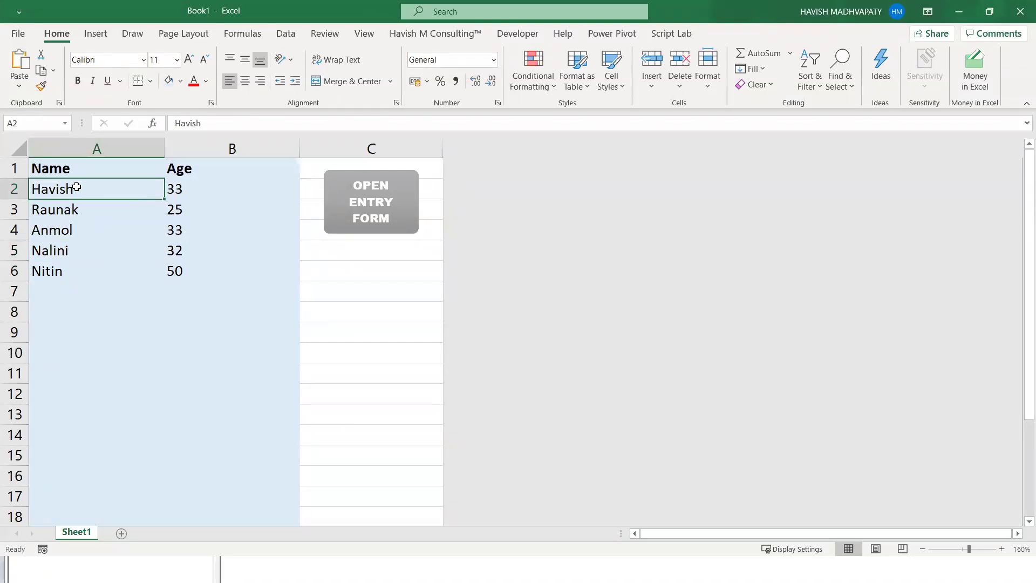
pyautogui.click(348, 215)
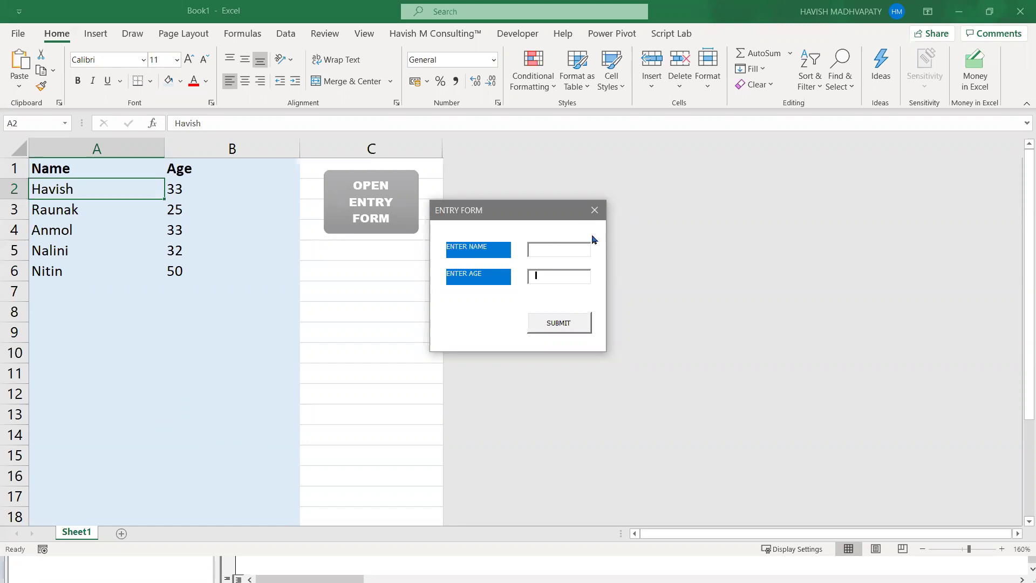
# - Close the entry form and start a new blank tab in Chrome
pyautogui.click(593, 210)
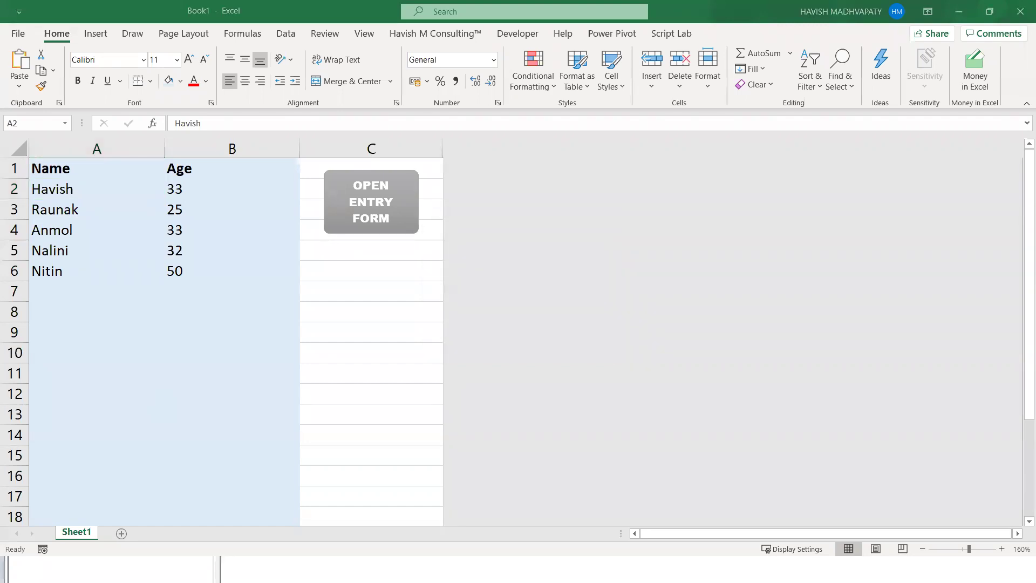
pyautogui.hotkey('alt', 'Tab')
pyautogui.hotkey('ctrl', 't')
pyautogui.click(441, 34)
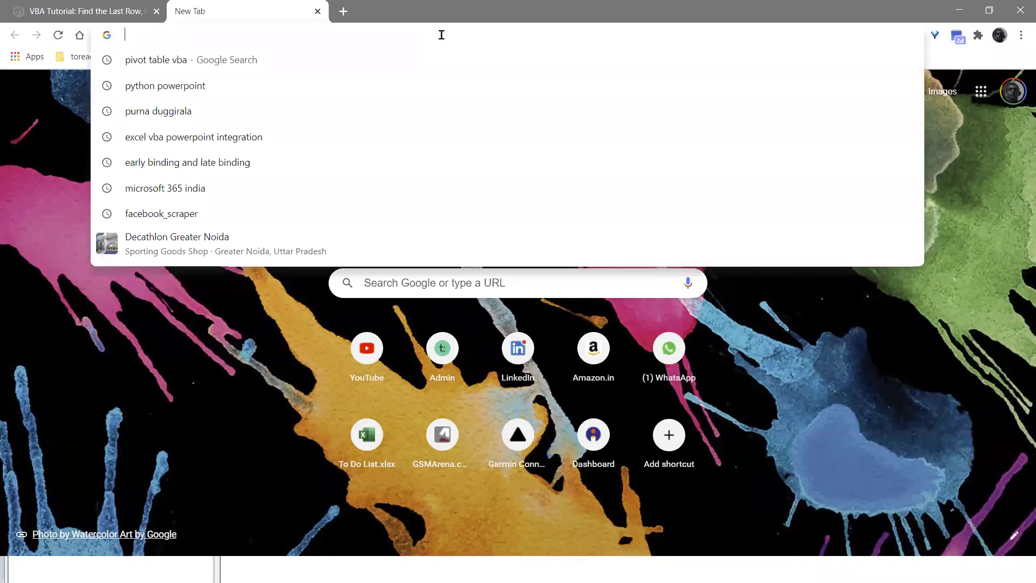
# - Search Google for 'vba code to create 2 fields userform' from the address bar
pyautogui.write('how')
pyautogui.press('BackSpace')
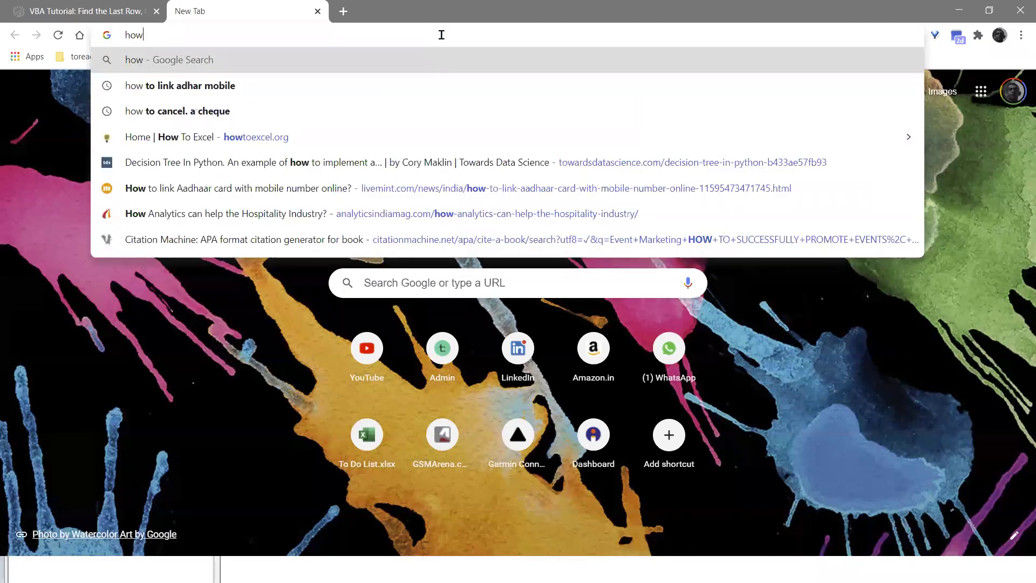
pyautogui.write('to')
pyautogui.hotkey('ctrl', 'a')
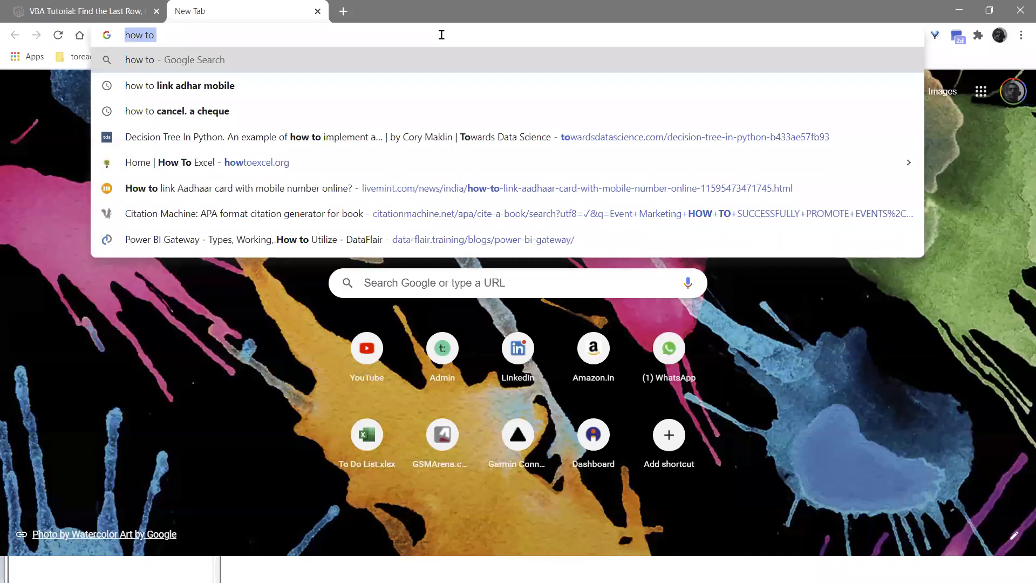
pyautogui.press('BackSpace')
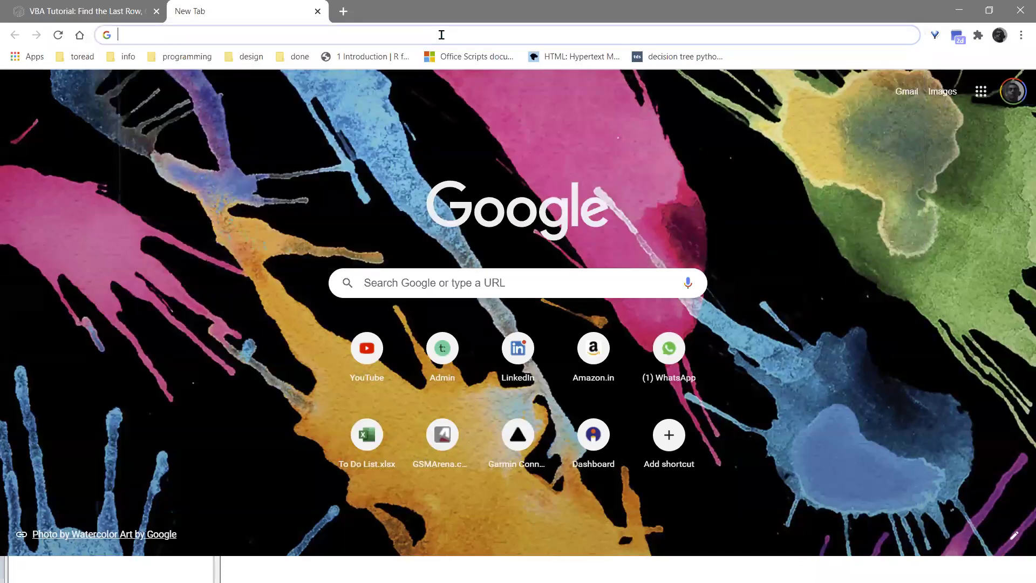
pyautogui.write('vba code')
pyautogui.press('BackSpace')
pyautogui.write('e to')
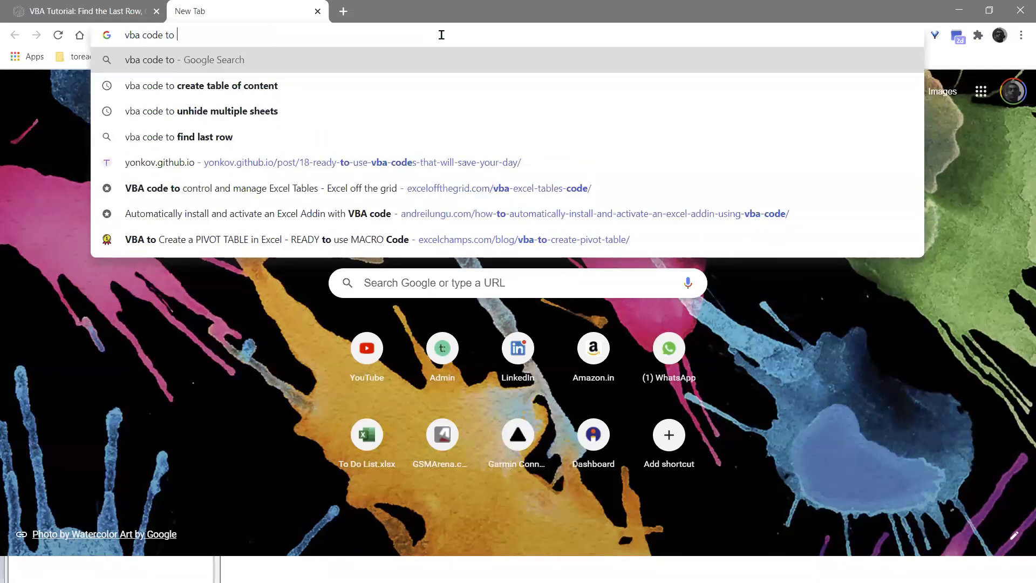
pyautogui.write(' create')
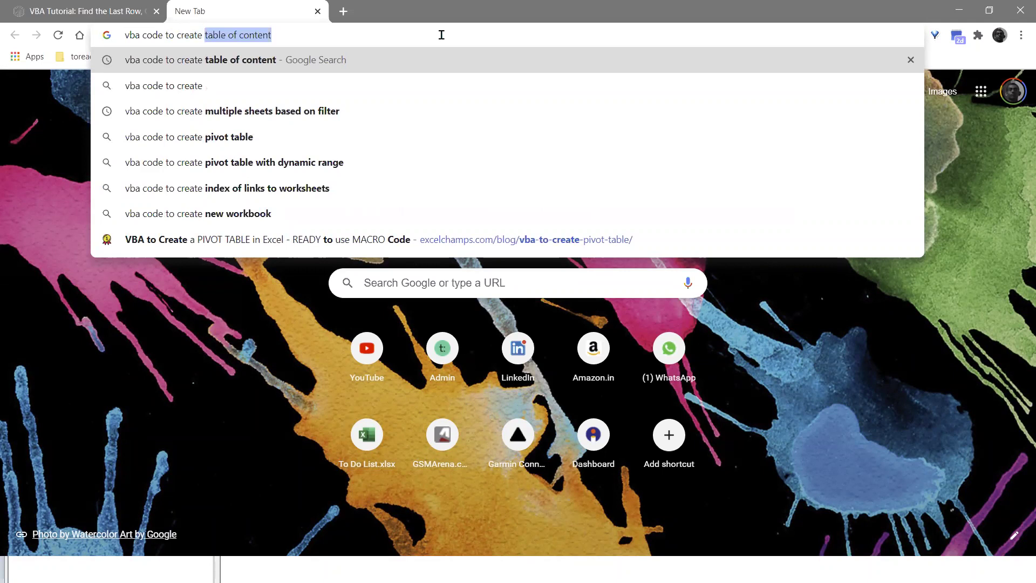
pyautogui.write(' 2 ')
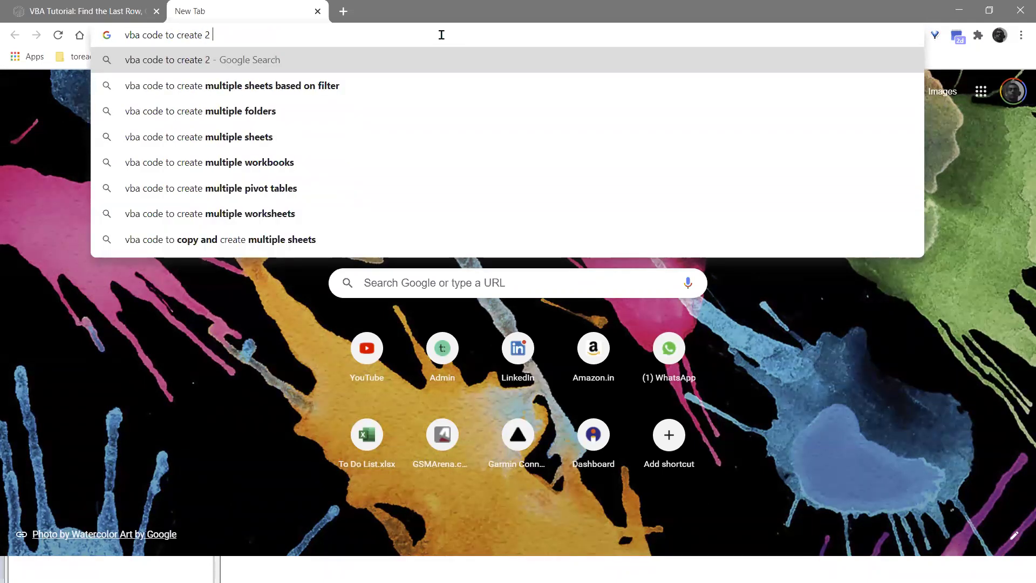
pyautogui.write('fields userform')
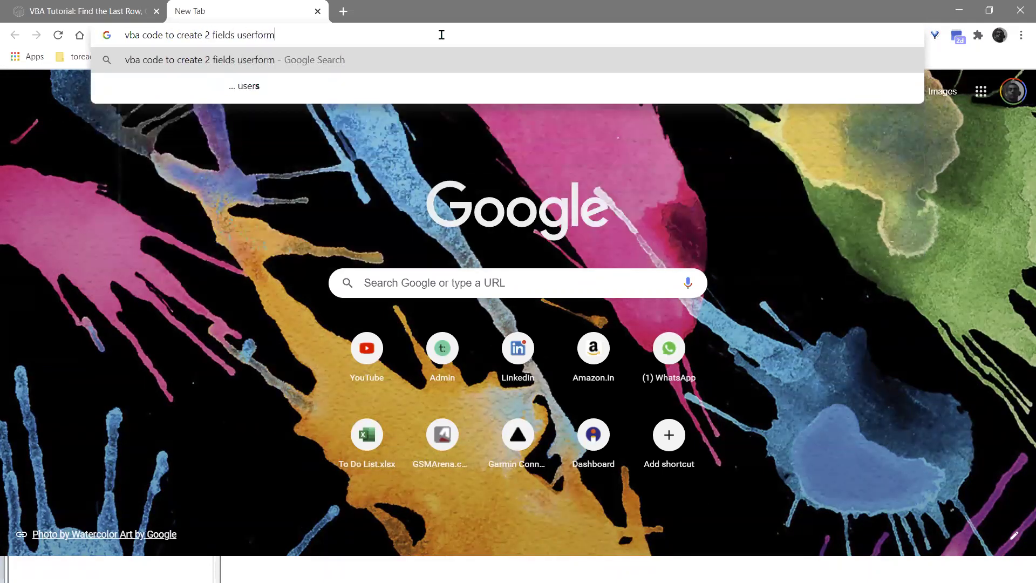
pyautogui.press('Return')
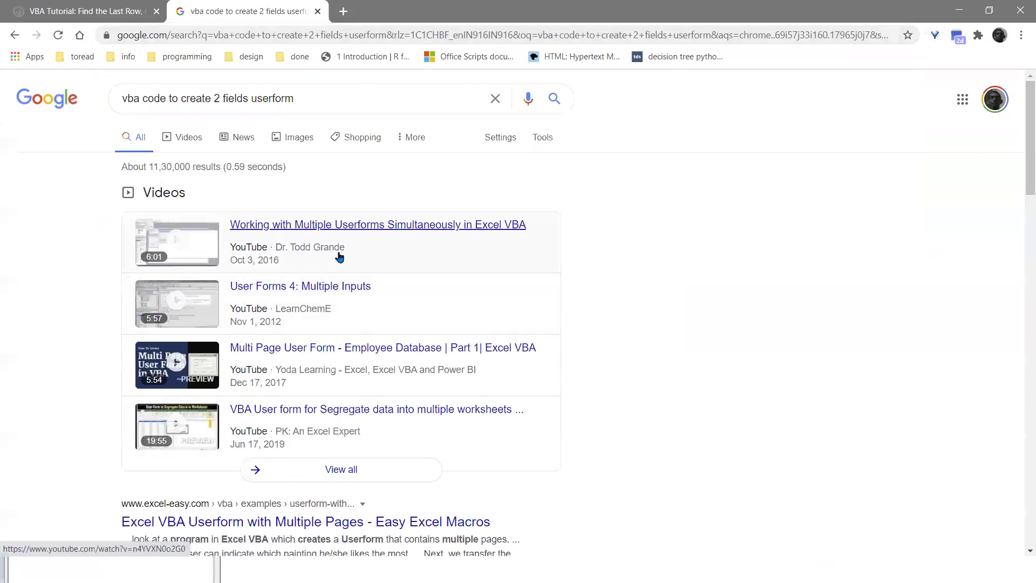
# - Scroll the results and open the Stack Overflow 'How can I create a two column combobox on a userform' question
pyautogui.scroll(-3, 340, 259)
pyautogui.scroll(-2, 314, 231)
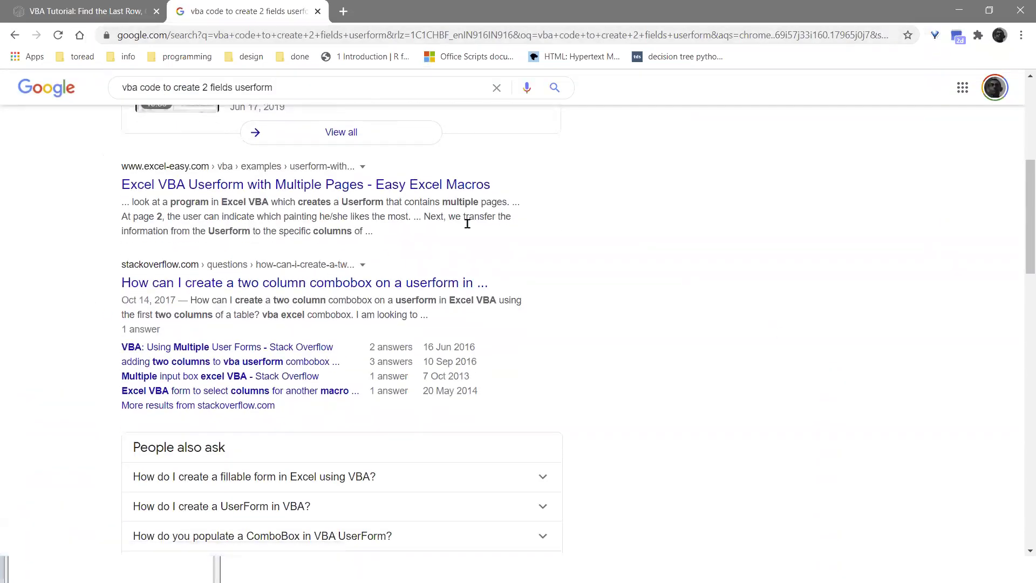
pyautogui.scroll(-3, 380, 242)
pyautogui.scroll(-5, 380, 241)
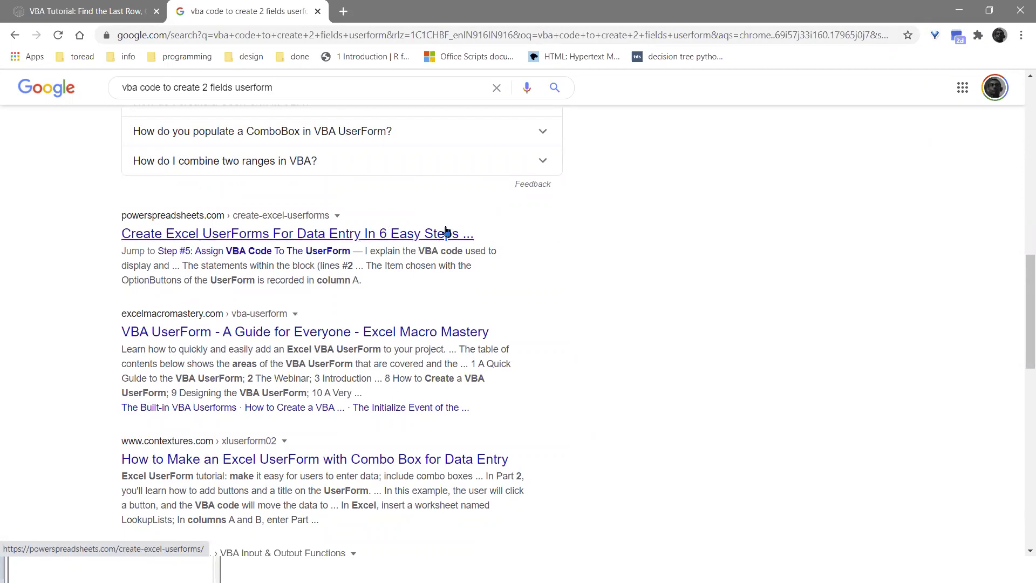
pyautogui.scroll(-4, 259, 259)
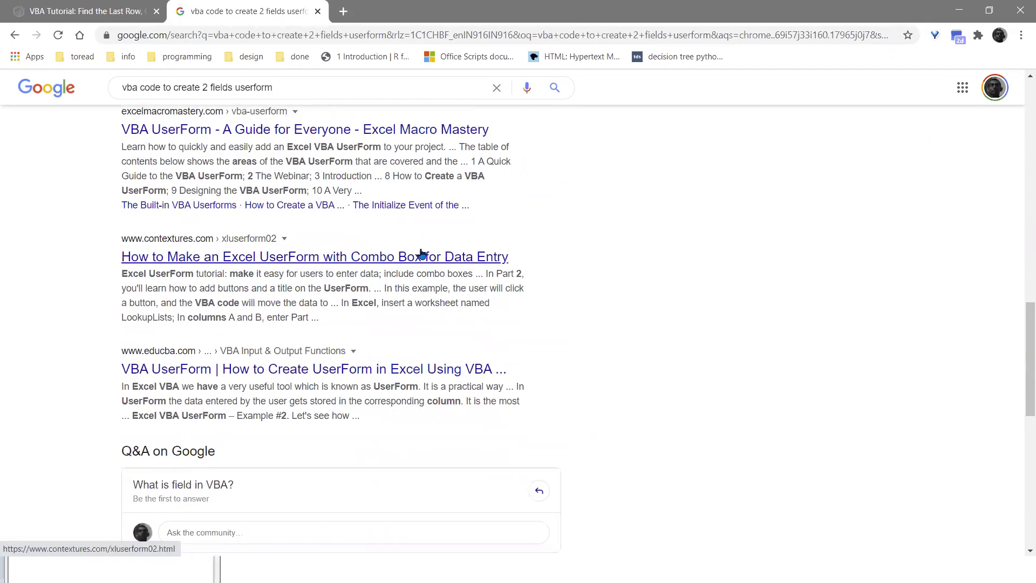
pyautogui.scroll(10, 393, 303)
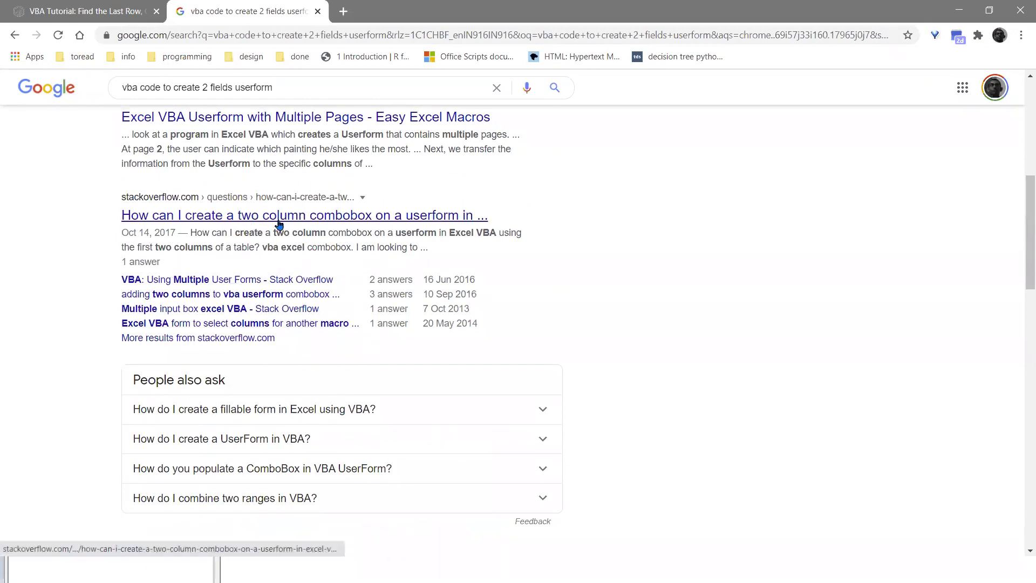
pyautogui.click(283, 216)
# - Read the two-column combobox question and its code, then go back to the Google results
pyautogui.scroll(-6, 441, 305)
pyautogui.scroll(-15, 441, 304)
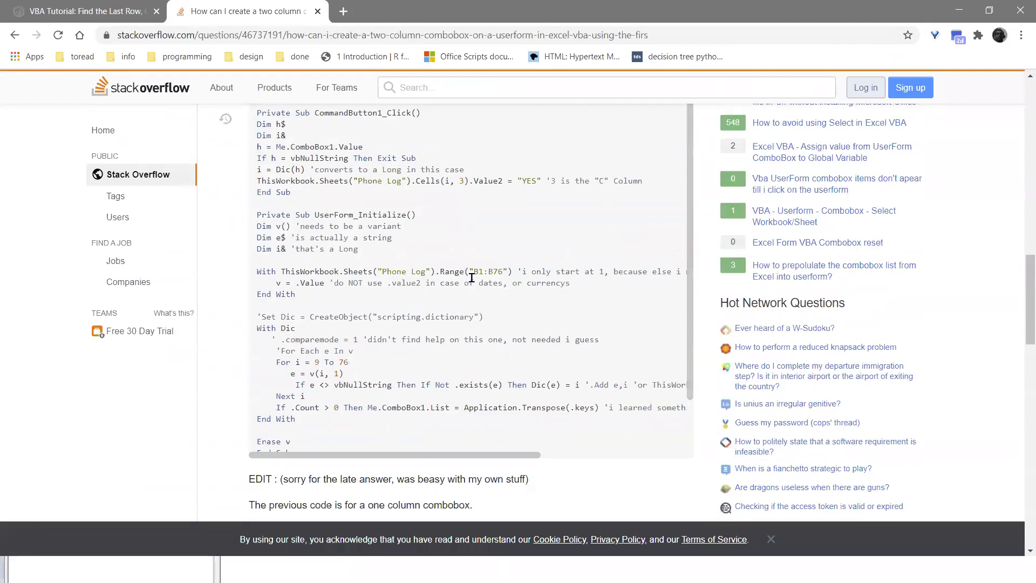
pyautogui.scroll(-1, 372, 255)
pyautogui.scroll(1, 377, 255)
pyautogui.scroll(15, 588, 256)
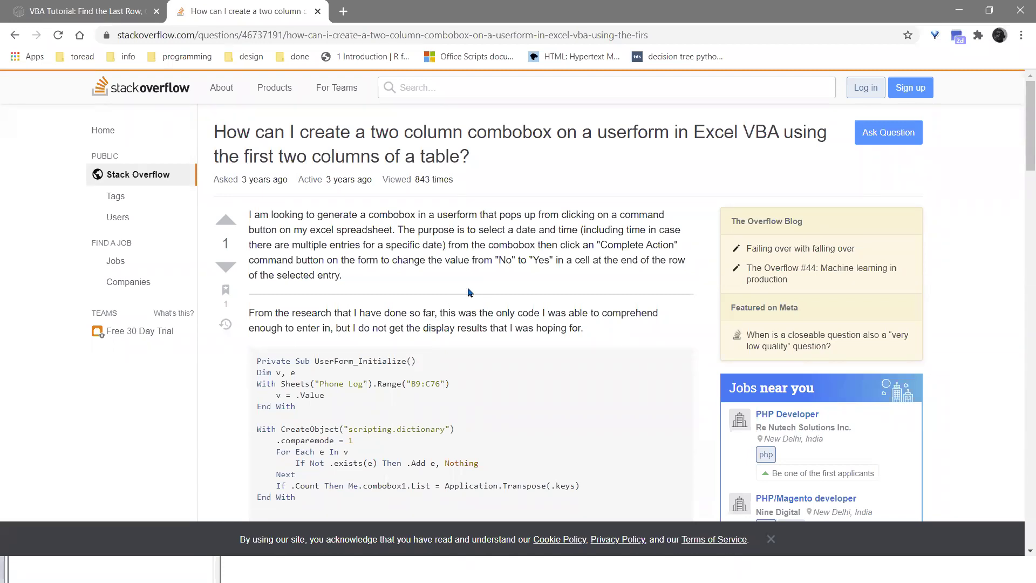
pyautogui.scroll(-1, 585, 268)
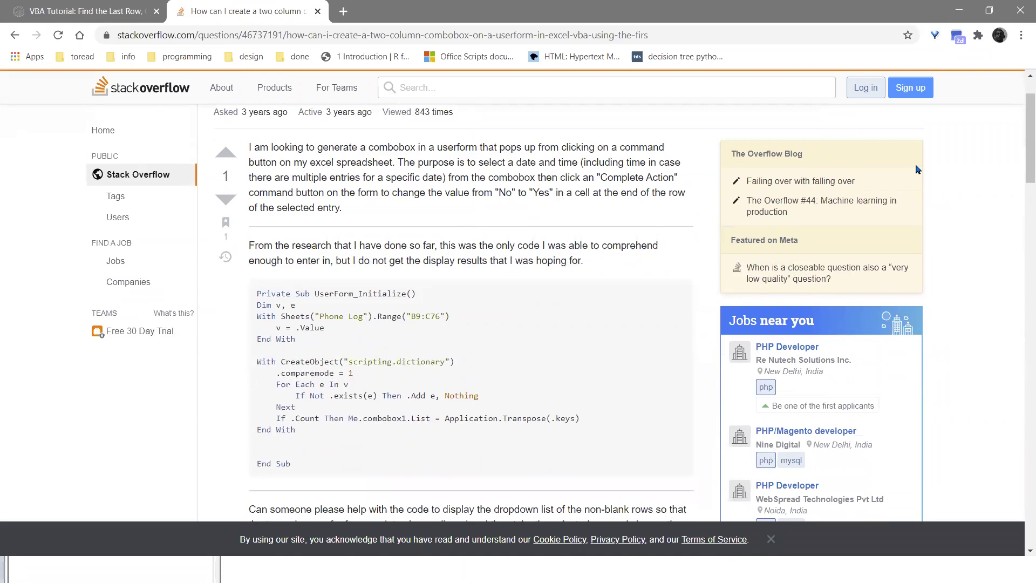
pyautogui.moveTo(1022, 157); pyautogui.dragTo(1020, 204)
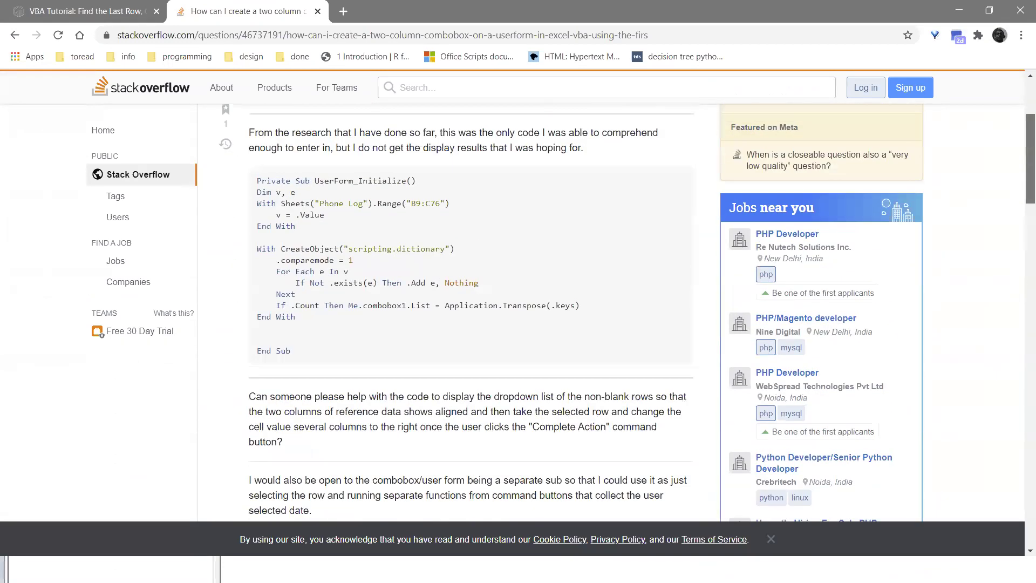
pyautogui.moveTo(1021, 162); pyautogui.dragTo(1021, 129)
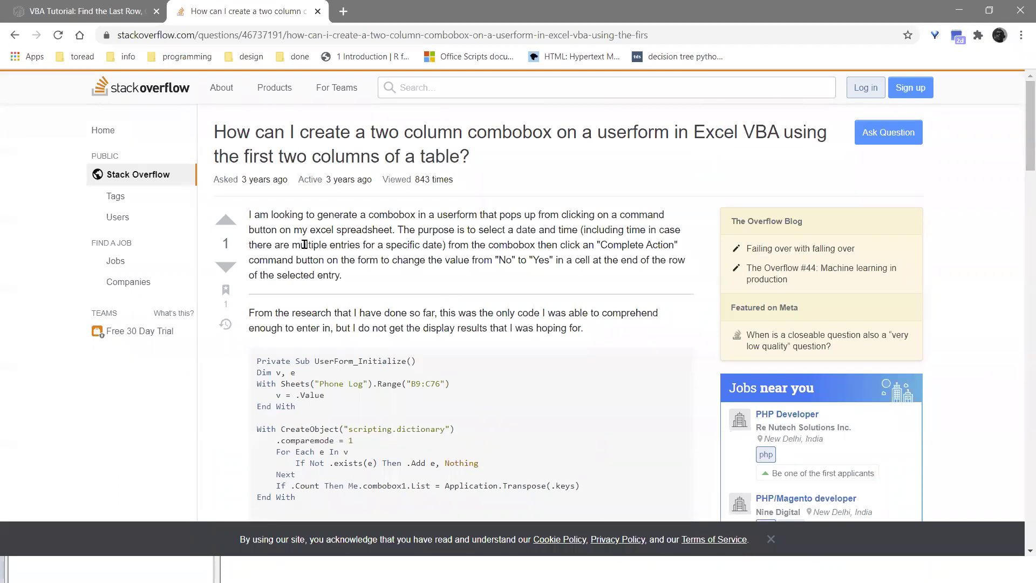
pyautogui.click(14, 34)
# - Replace the Google query with 'vba code to change color of userform' and run the search
pyautogui.scroll(6, 236, 116)
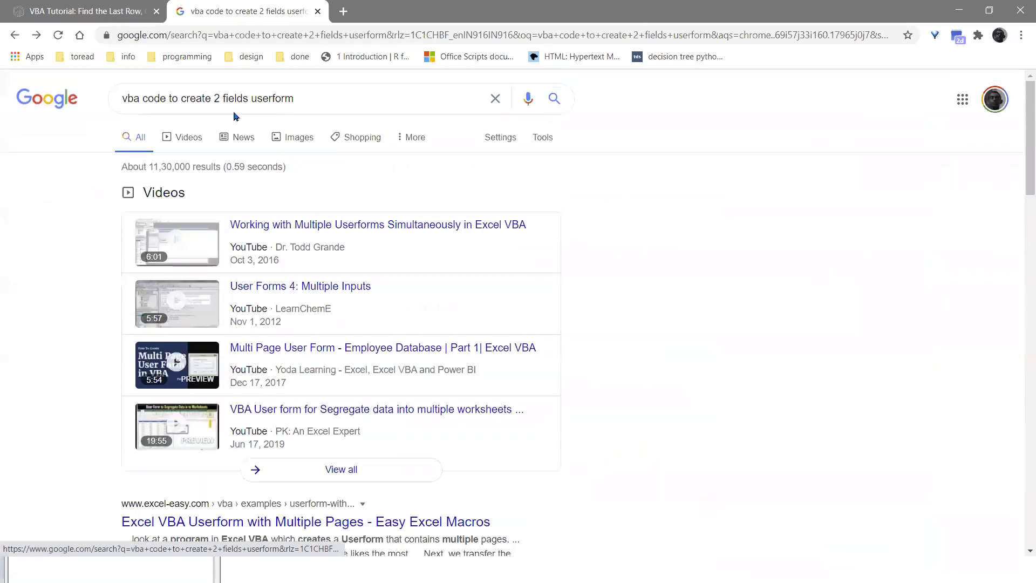
pyautogui.click(236, 110)
pyautogui.hotkey('ctrl', 'a')
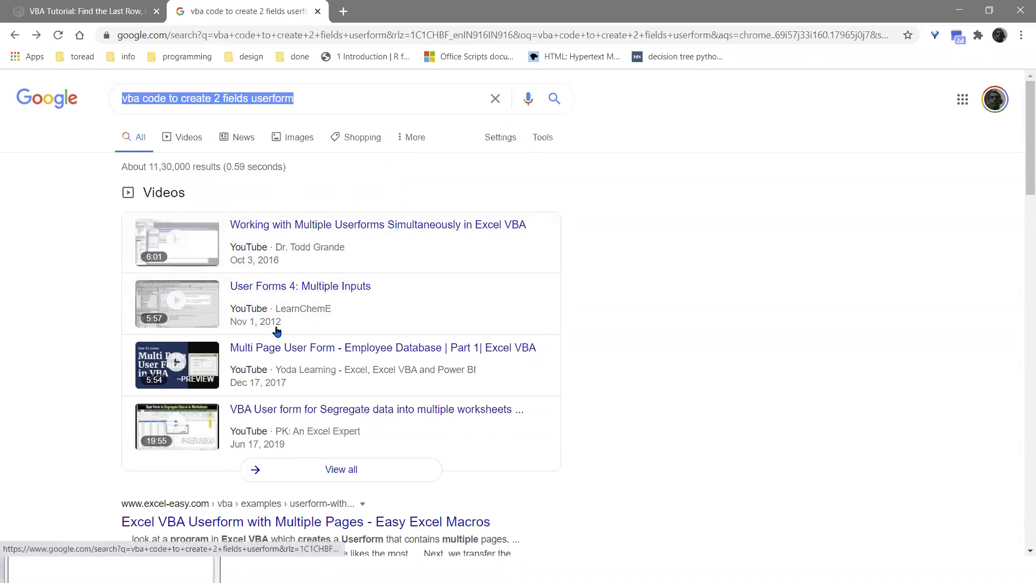
pyautogui.moveTo(295, 99); pyautogui.dragTo(220, 94)
pyautogui.click(340, 91)
pyautogui.hotkey('ctrl', 'shift', 'Left')
pyautogui.hotkey('ctrl', 'shift', 'Left')
pyautogui.hotkey('ctrl', 'shift', 'Left')
pyautogui.hotkey('ctrl', 'shift', 'Left')
pyautogui.hotkey('ctrl', 'shift', 'Left')
pyautogui.hotkey('ctrl', 'shift', 'Left')
pyautogui.hotkey('ctrl', 'shift', 'Left')
pyautogui.hotkey('ctrl', 'shift', 'Left')
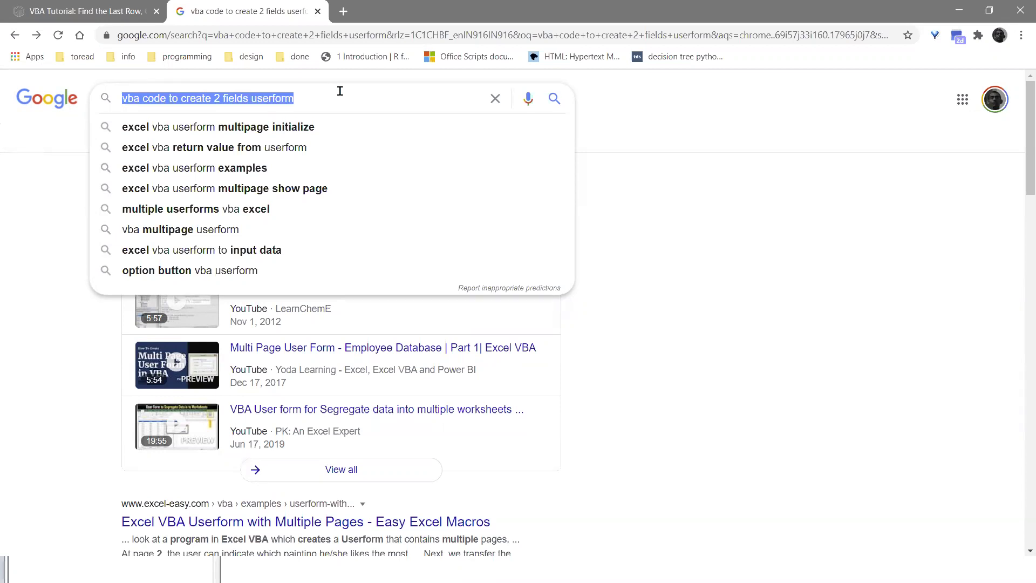
pyautogui.write('vba cd')
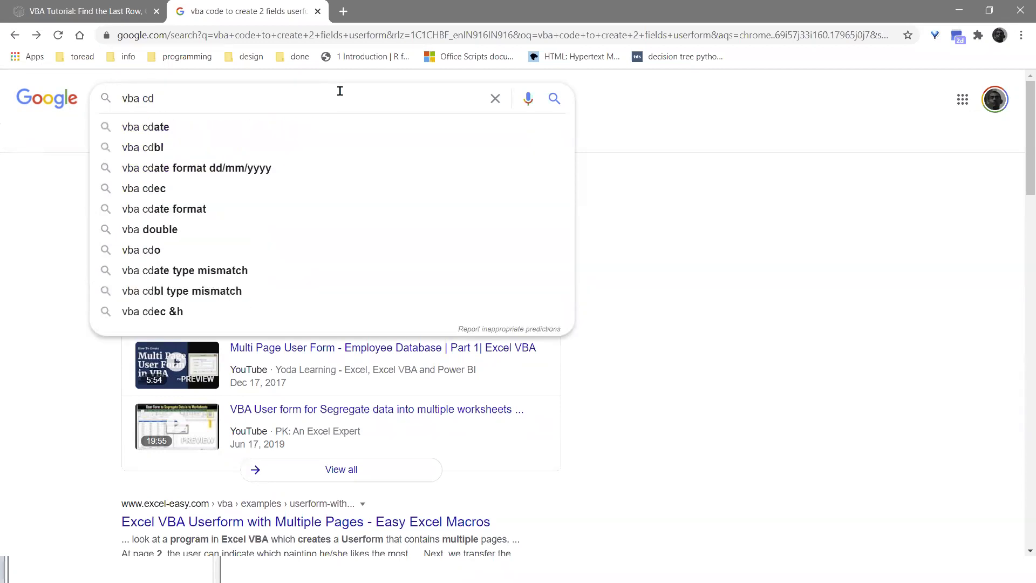
pyautogui.press('BackSpace')
pyautogui.write('ode to ')
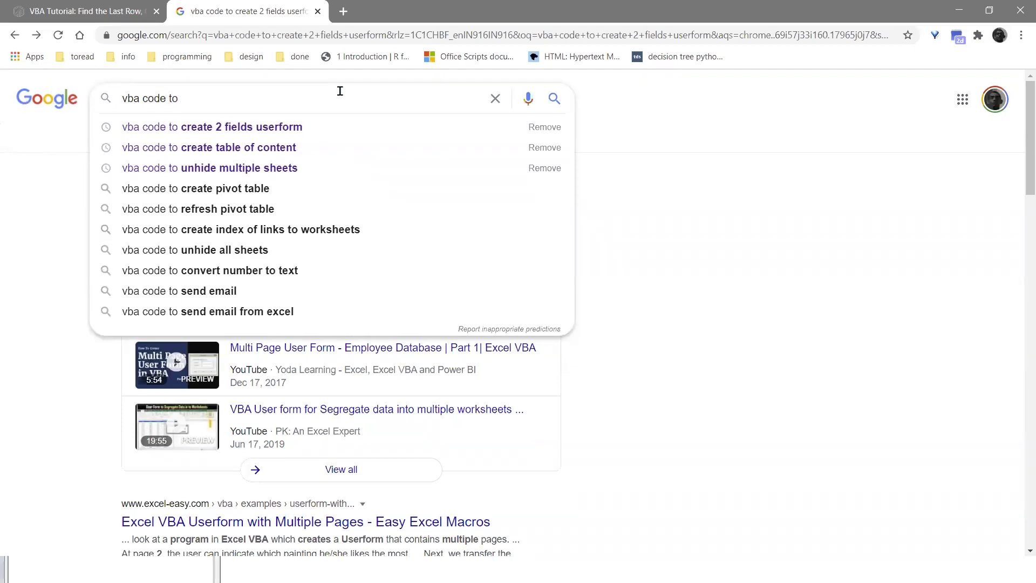
pyautogui.write('change color of ')
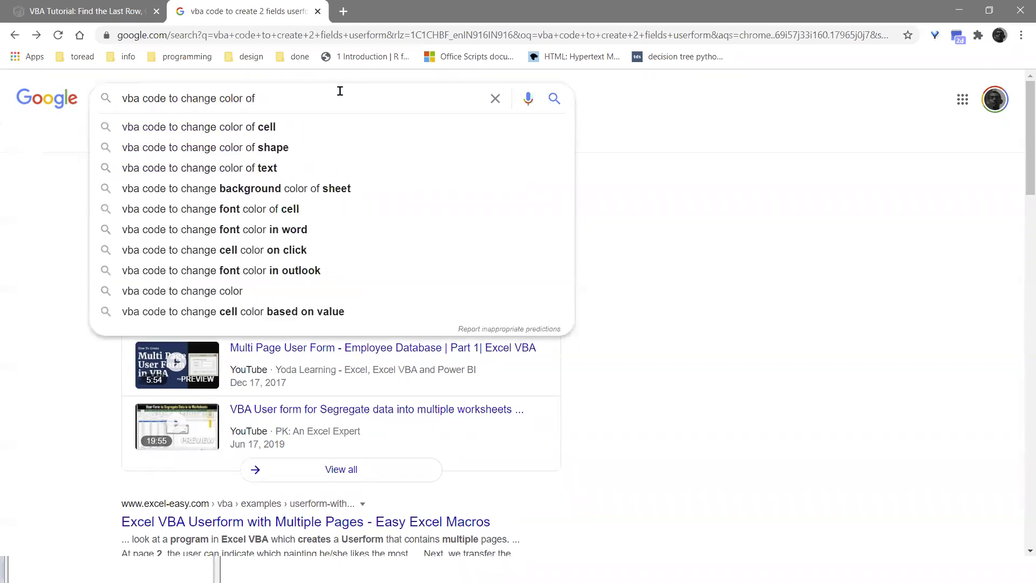
pyautogui.write('userform')
pyautogui.press('Return')
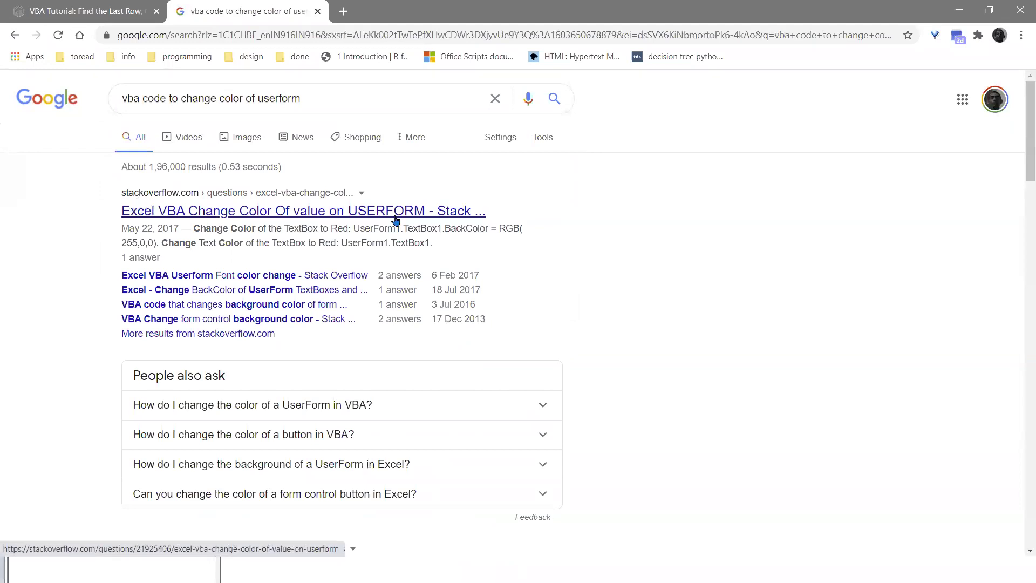
# - Expand the first 'People also ask' answer on changing a UserForm's color and read it
pyautogui.click(367, 404)
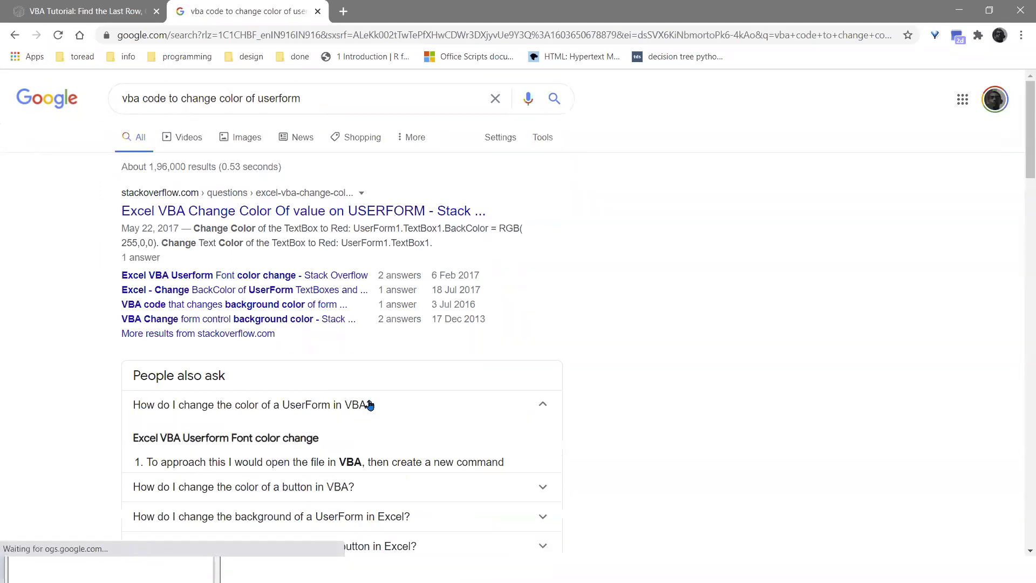
pyautogui.scroll(-2, 369, 405)
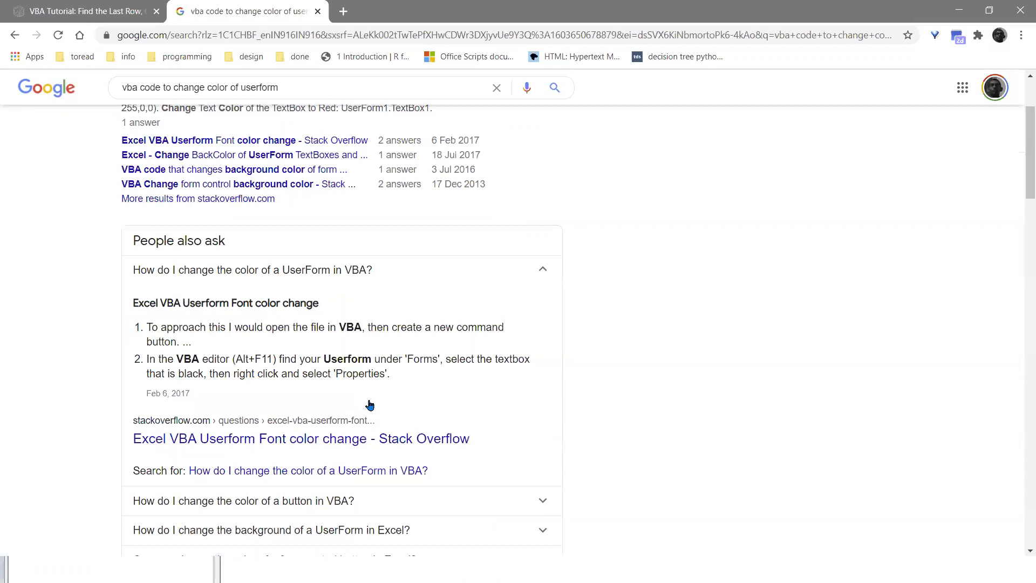
pyautogui.scroll(3, 369, 404)
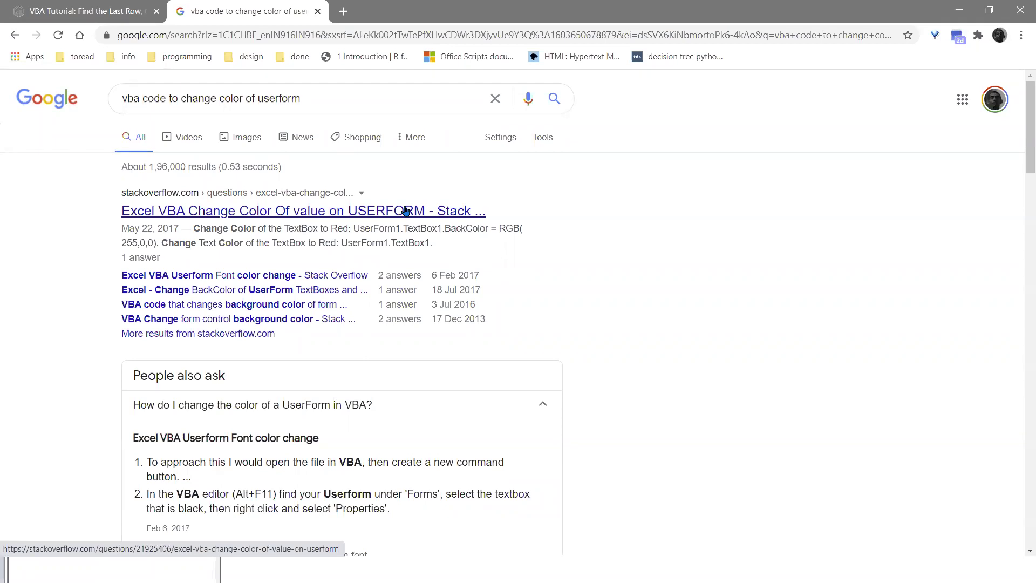
pyautogui.click(399, 35)
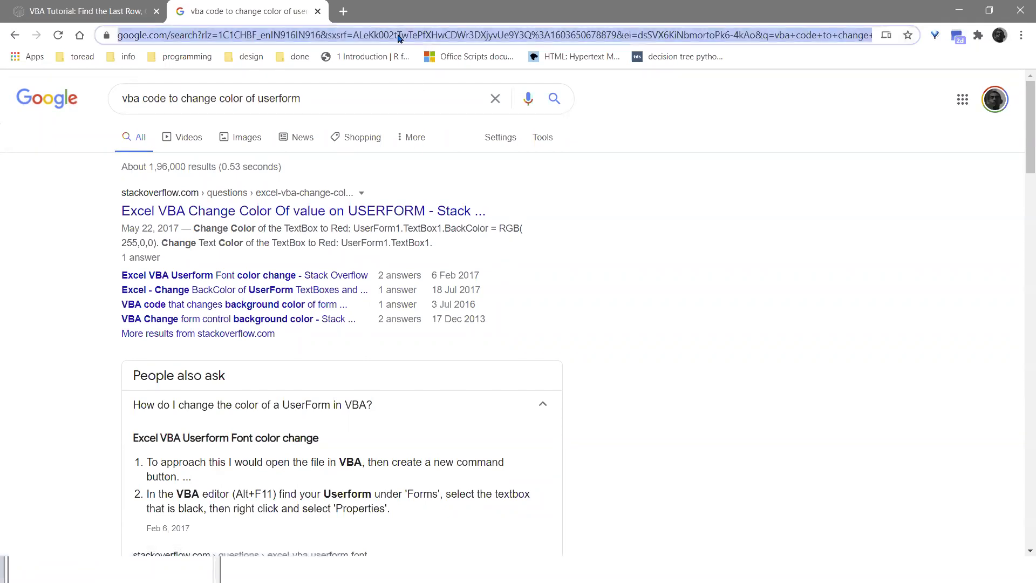
# - Search 'rondebruin', open the rondebruin.nl site and its Excel for Windows article list
pyautogui.write('rondebruin')
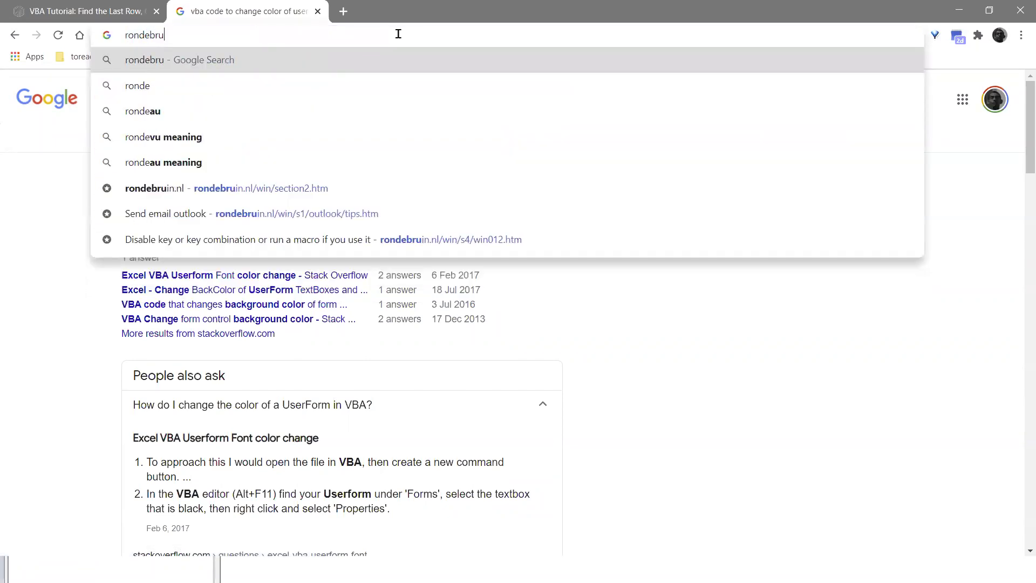
pyautogui.press('Return')
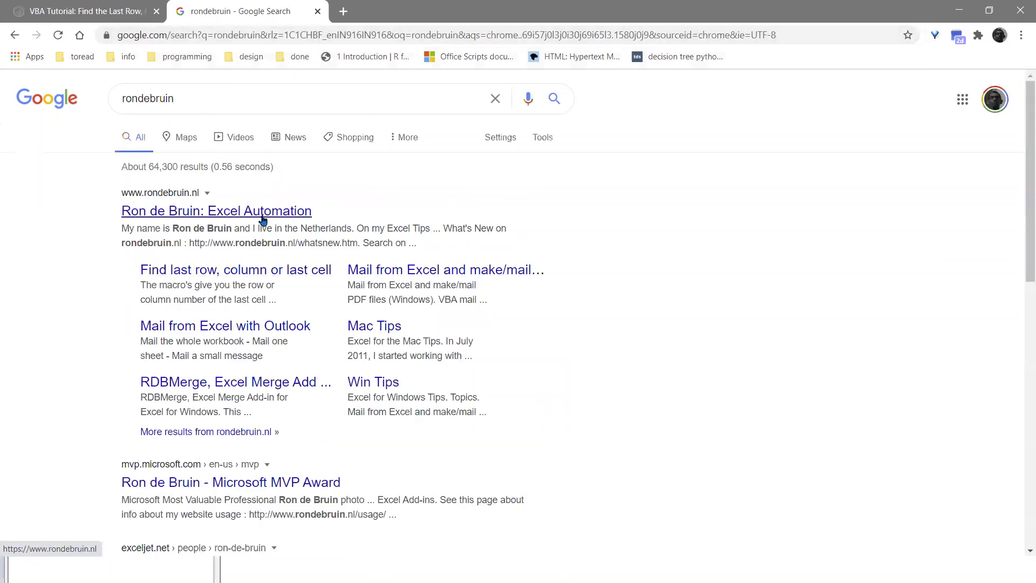
pyautogui.click(263, 216)
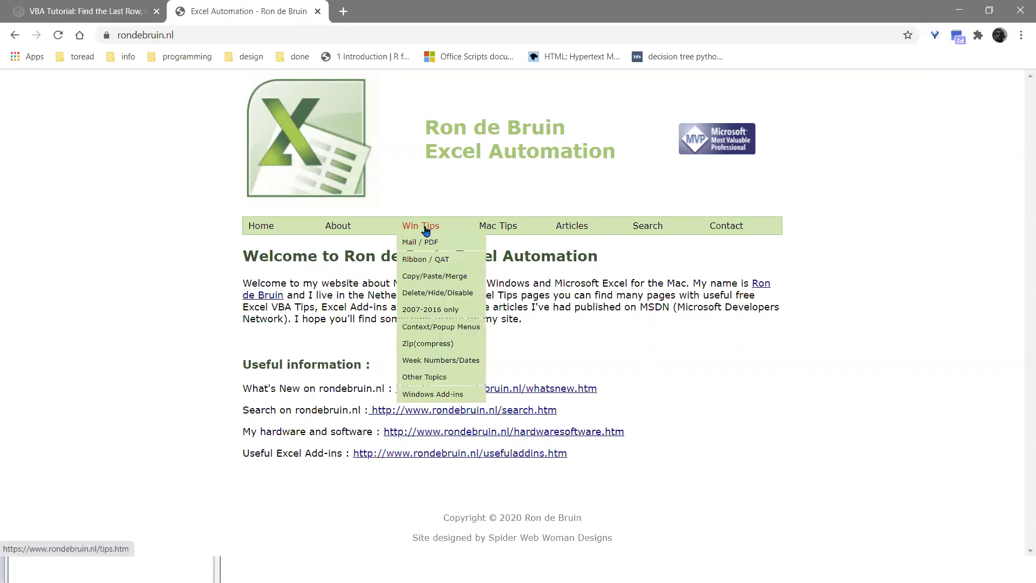
pyautogui.click(588, 242)
pyautogui.scroll(-4, 401, 309)
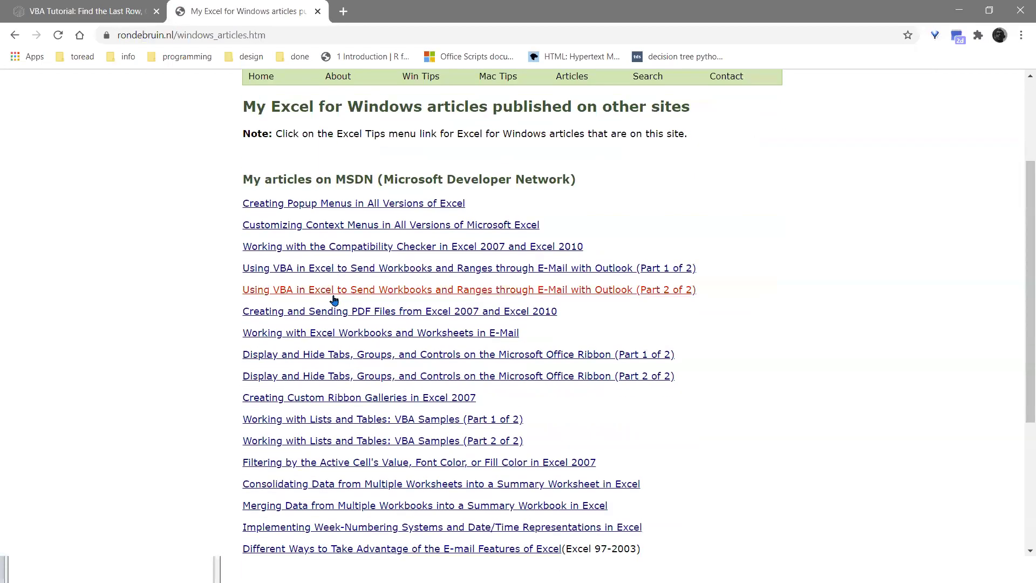
# - Browse the Creating Popup Menus and Creating Custom Ribbon Galleries articles
pyautogui.click(362, 150)
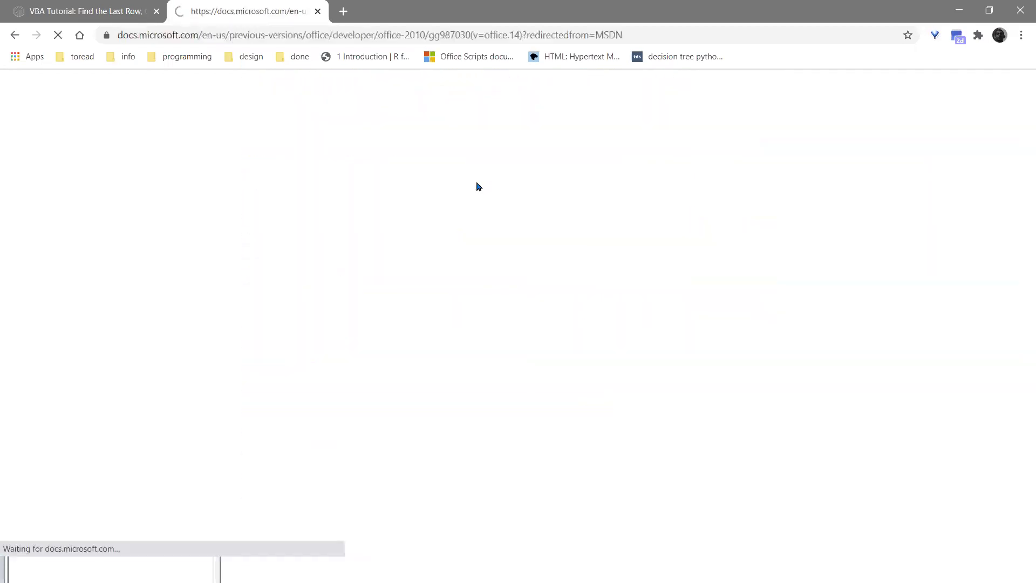
pyautogui.scroll(-4, 500, 375)
pyautogui.scroll(-13, 501, 375)
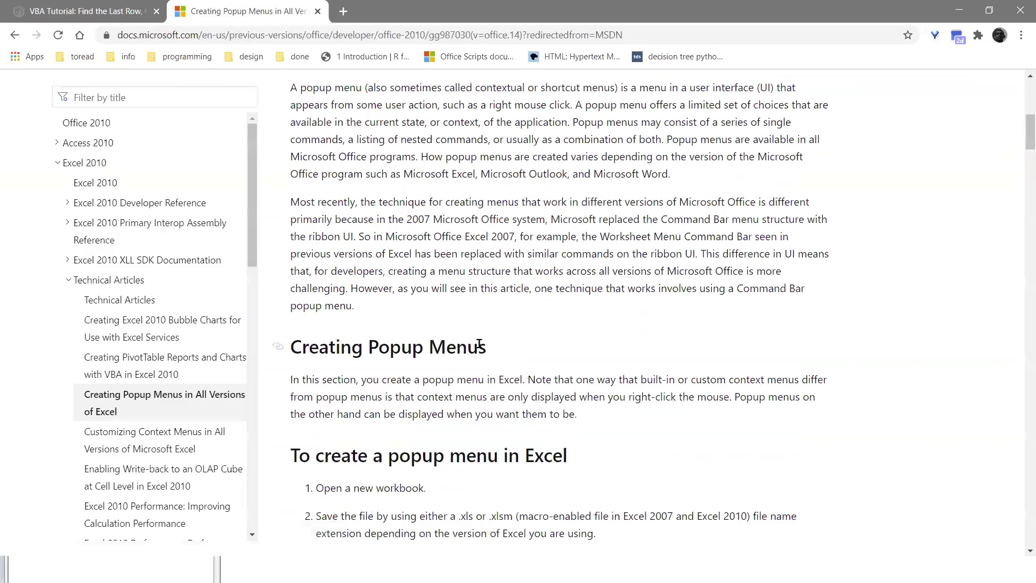
pyautogui.click(15, 36)
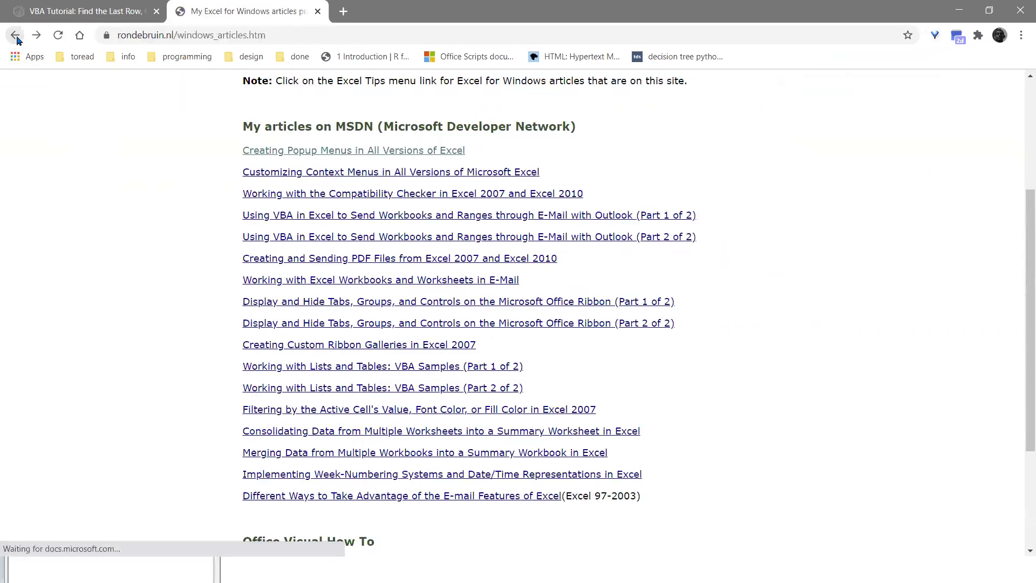
pyautogui.click(399, 337)
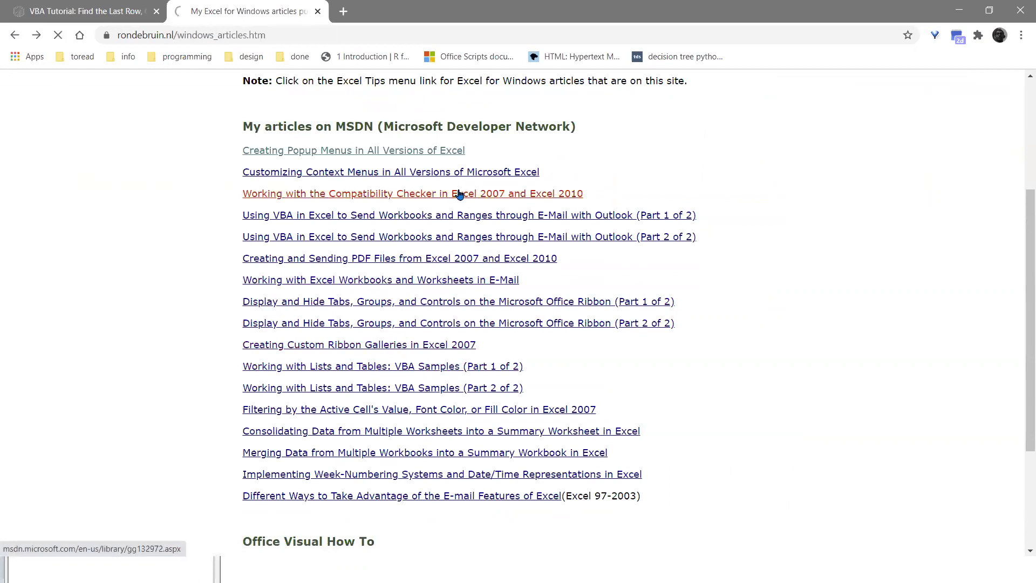
pyautogui.click(15, 35)
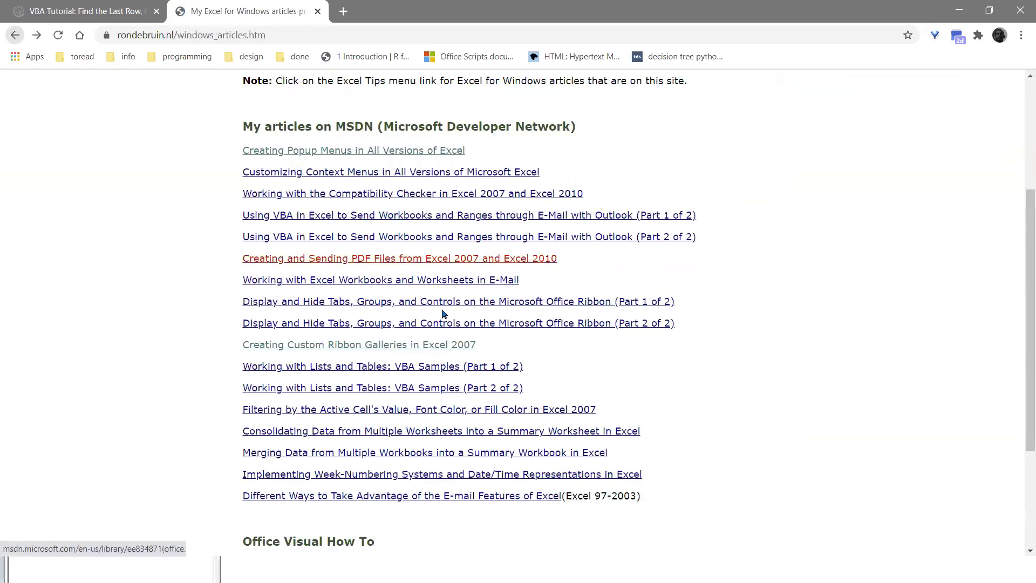
pyautogui.scroll(-3, 496, 300)
pyautogui.scroll(7, 523, 297)
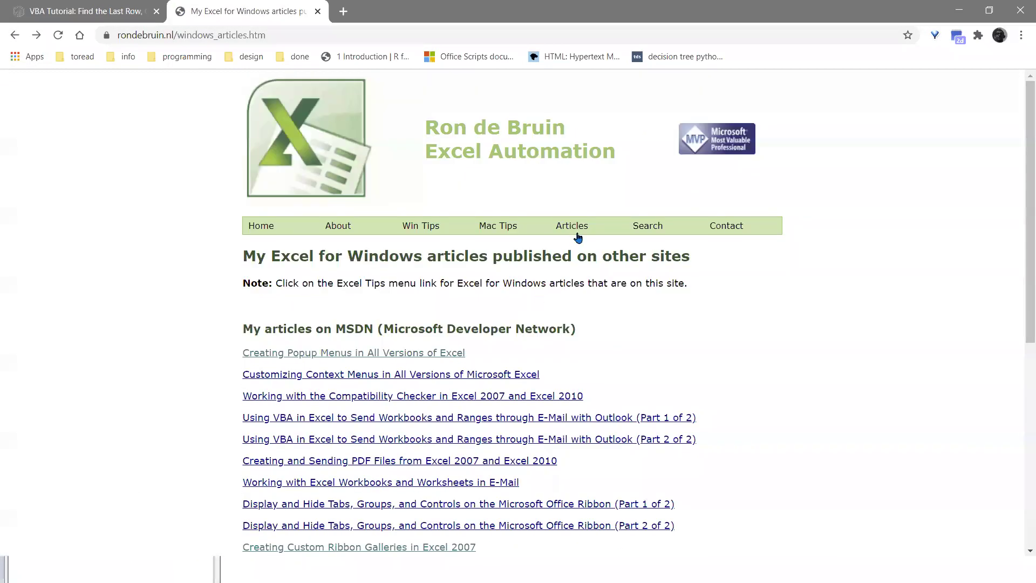
# - Run the site search for 'add in' and open the RDBMerge result in a new tab
pyautogui.moveTo(443, 231)
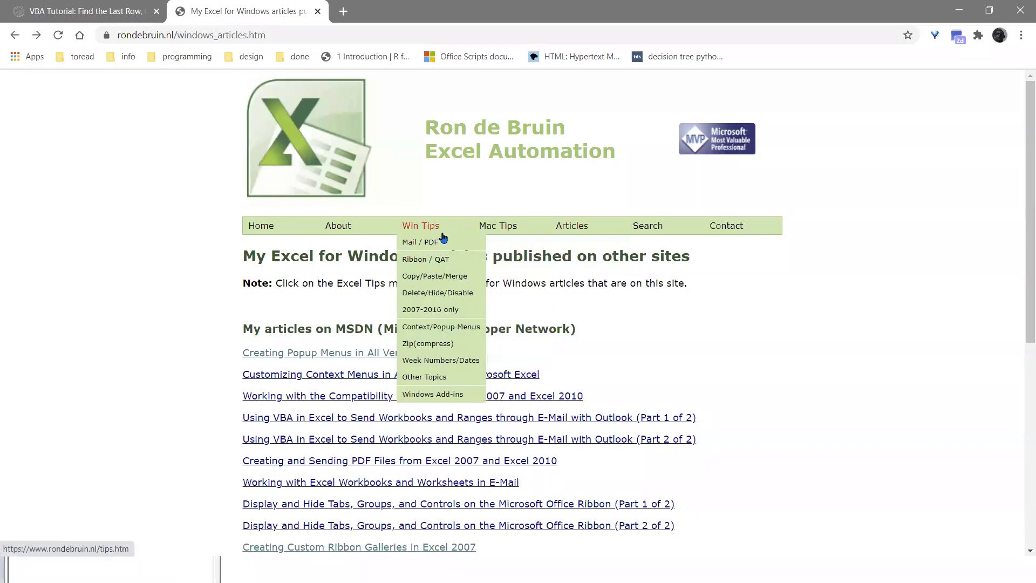
pyautogui.click(250, 231)
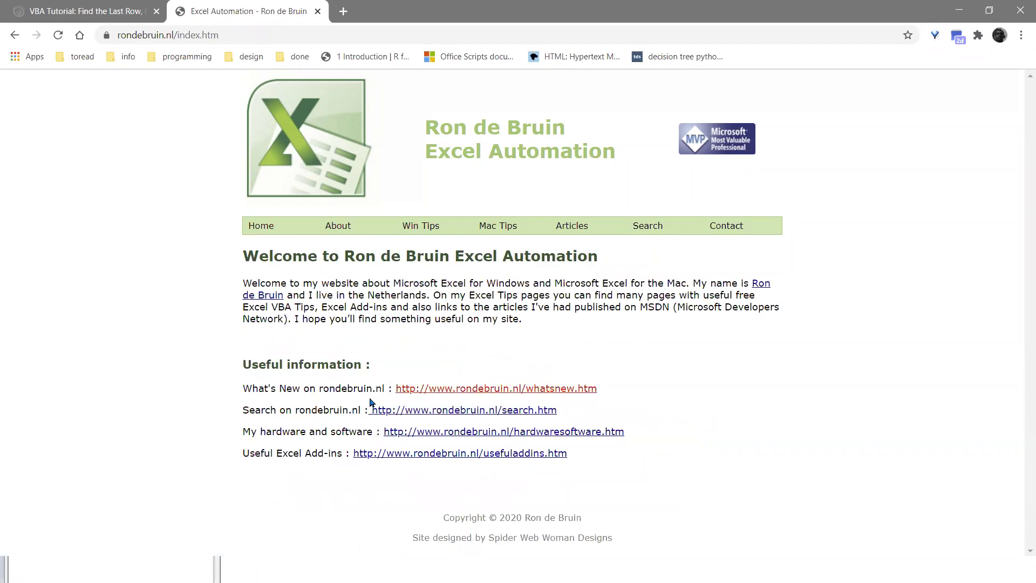
pyautogui.click(372, 408)
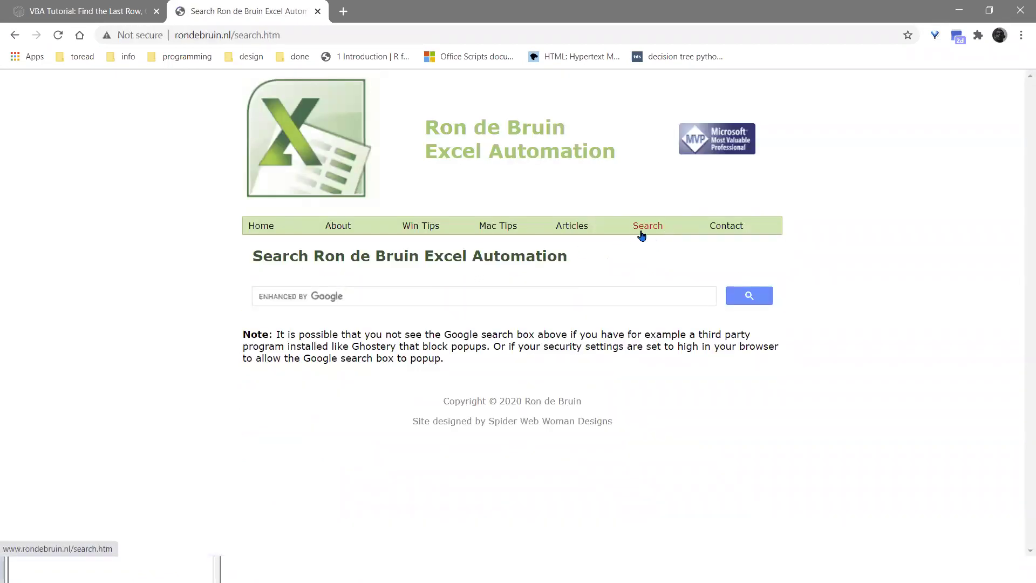
pyautogui.click(401, 297)
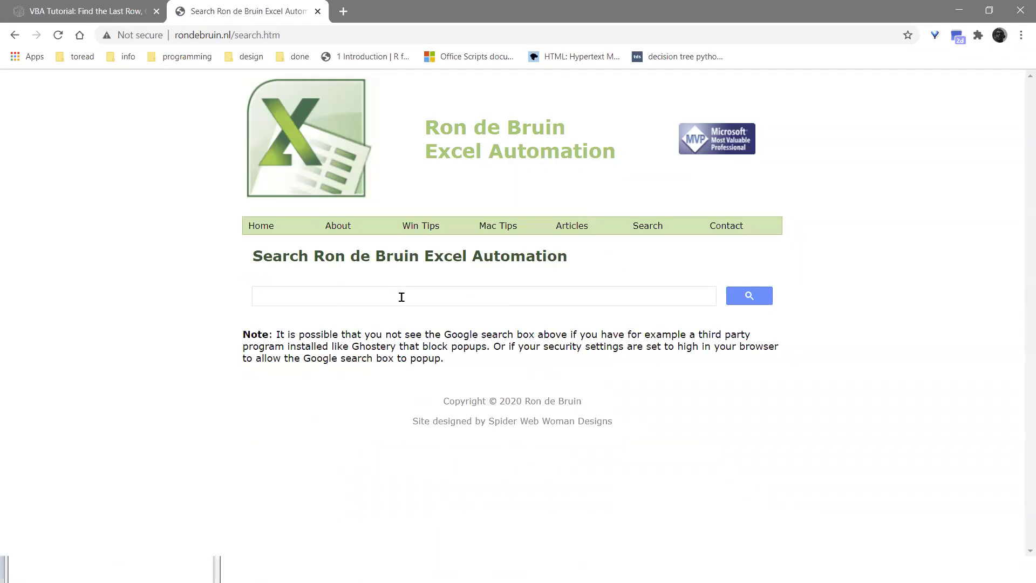
pyautogui.write('add in')
pyautogui.press('Return')
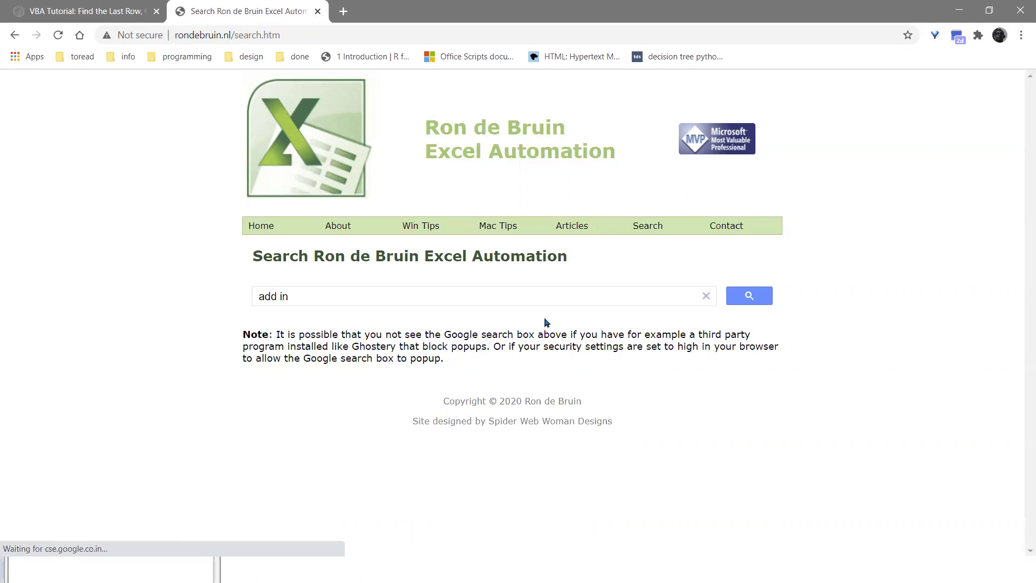
pyautogui.click(447, 352)
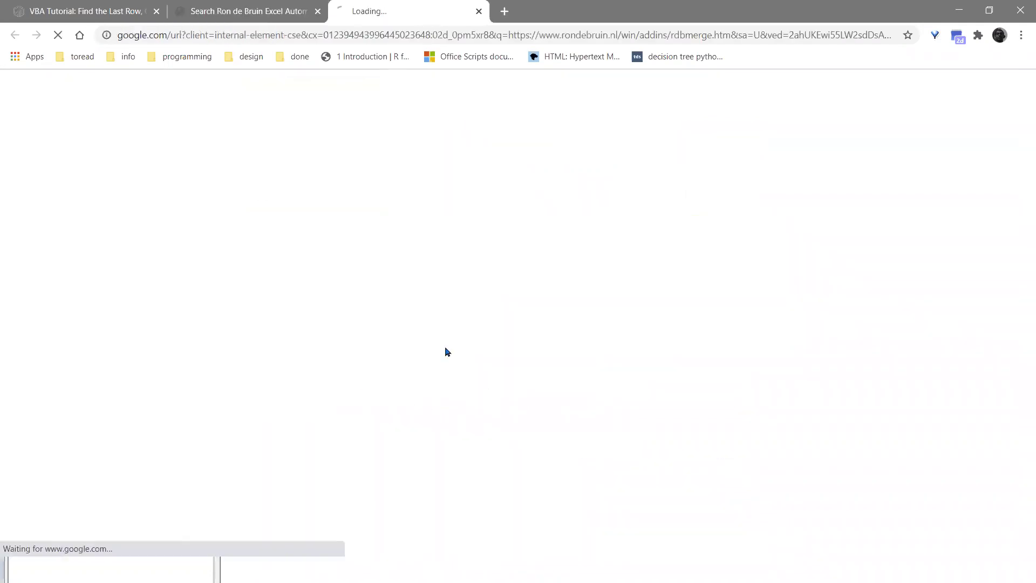
# - Close the site search tab, scroll through the RDBMerge add-in page, then close it too
pyautogui.click(243, 10)
pyautogui.click(318, 11)
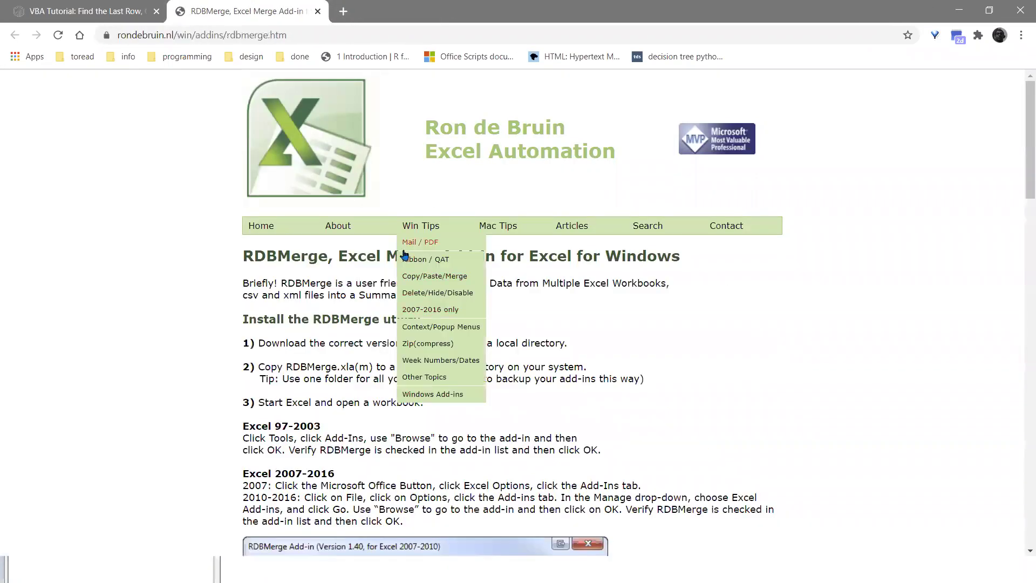
pyautogui.scroll(-1, 324, 310)
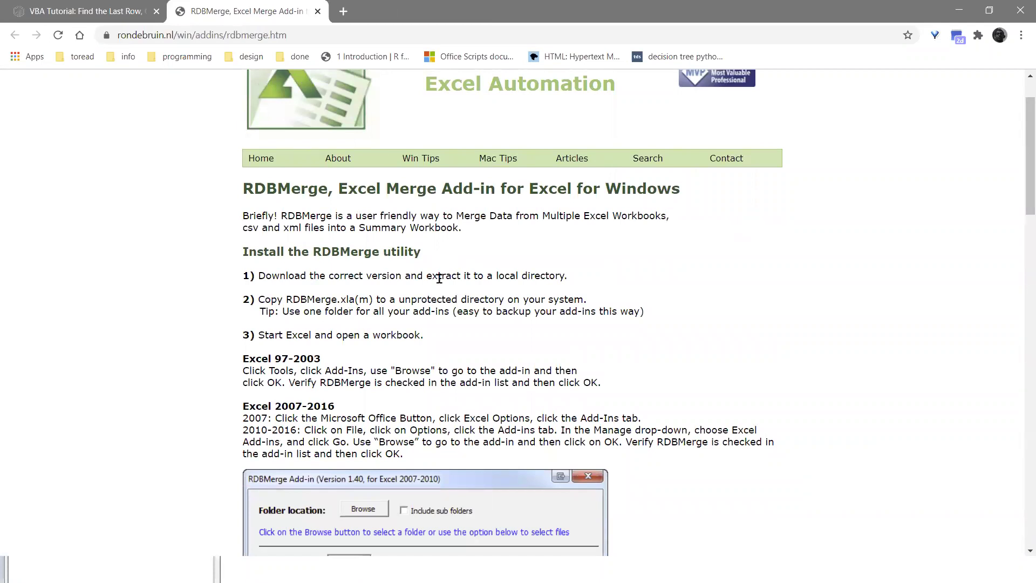
pyautogui.scroll(-1, 468, 267)
pyautogui.scroll(-12, 519, 318)
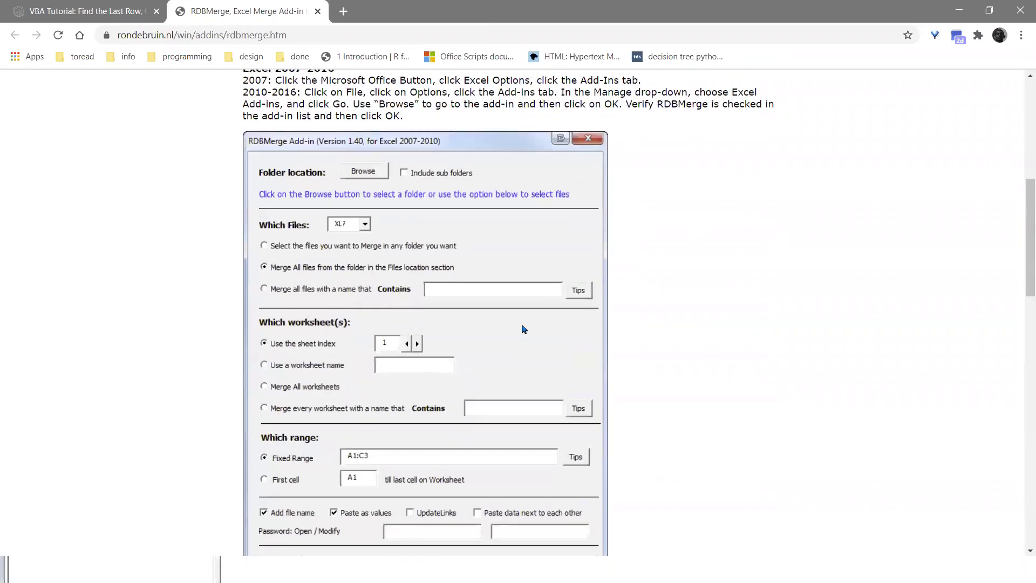
pyautogui.scroll(-2, 516, 312)
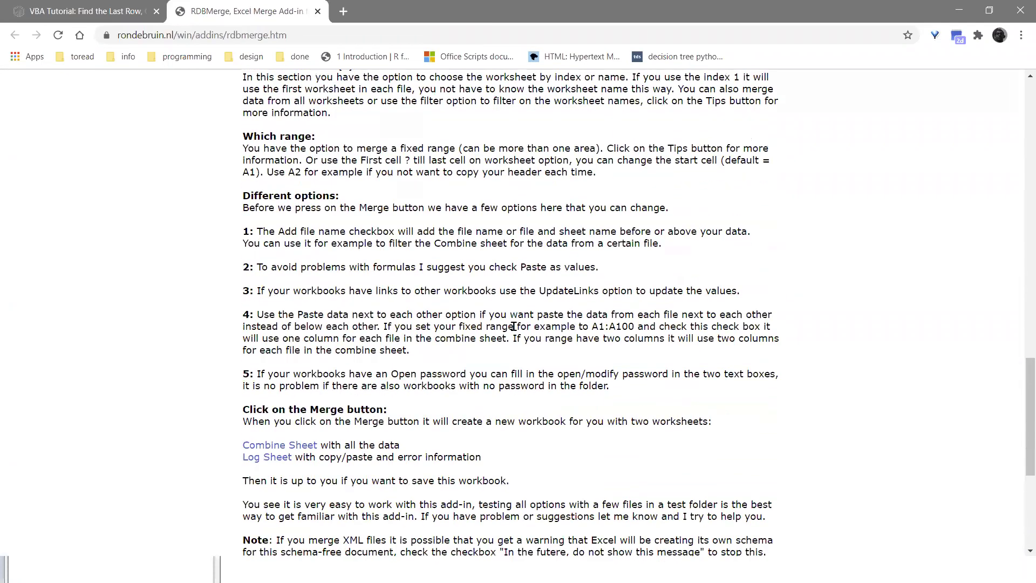
pyautogui.scroll(-3, 473, 333)
pyautogui.scroll(-2, 473, 334)
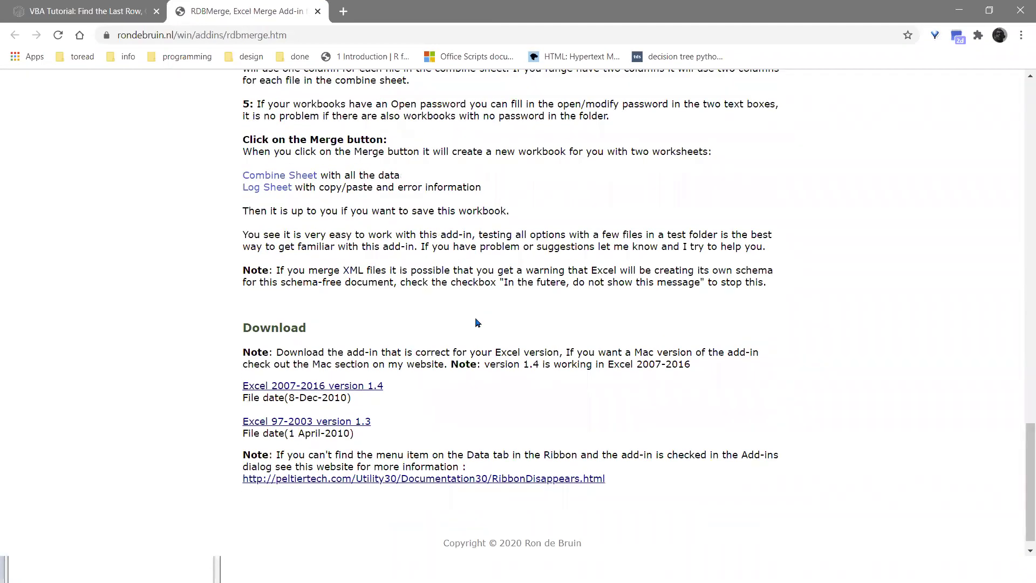
pyautogui.scroll(20, 474, 316)
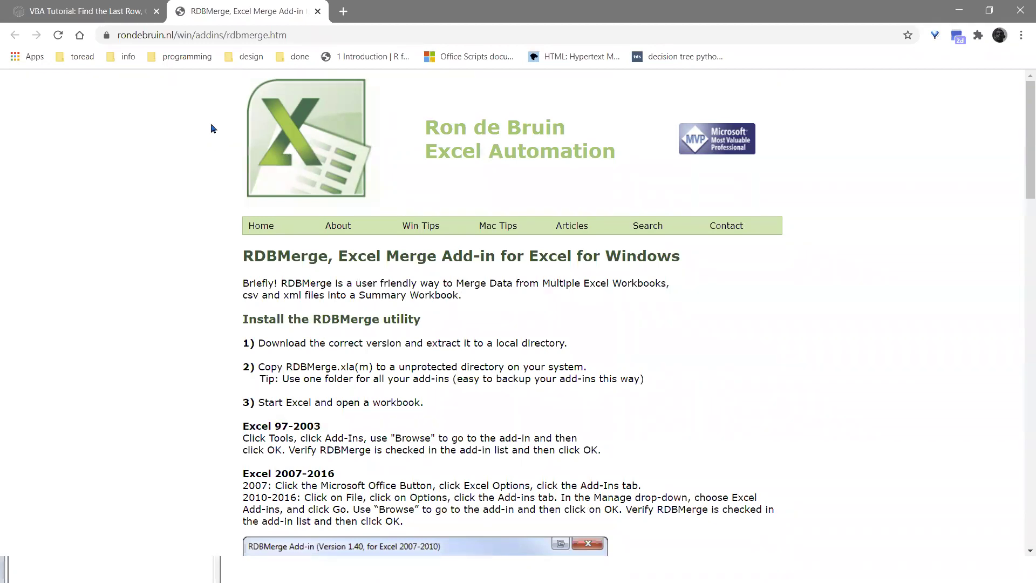
pyautogui.moveTo(523, 242)
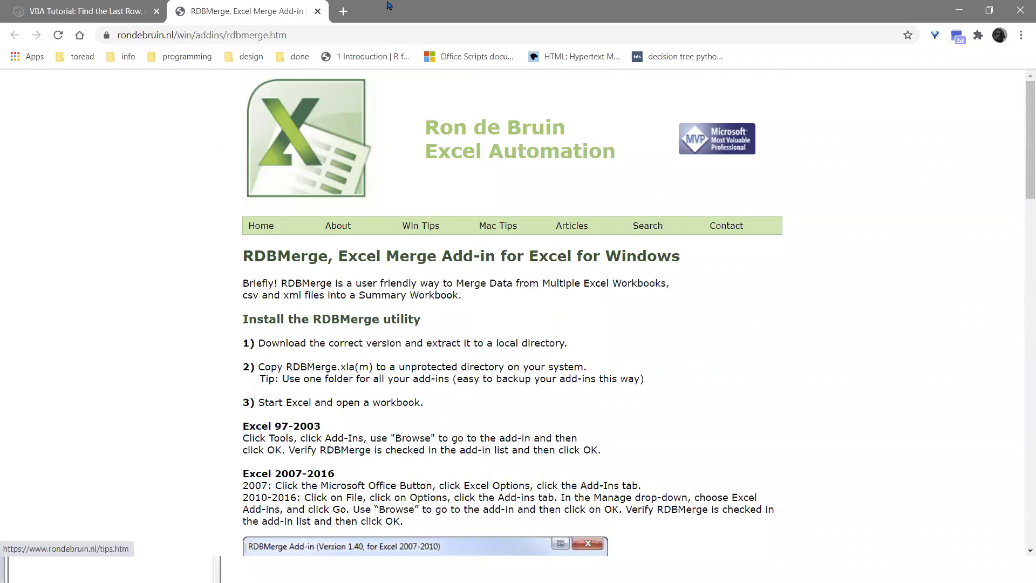
pyautogui.click(318, 11)
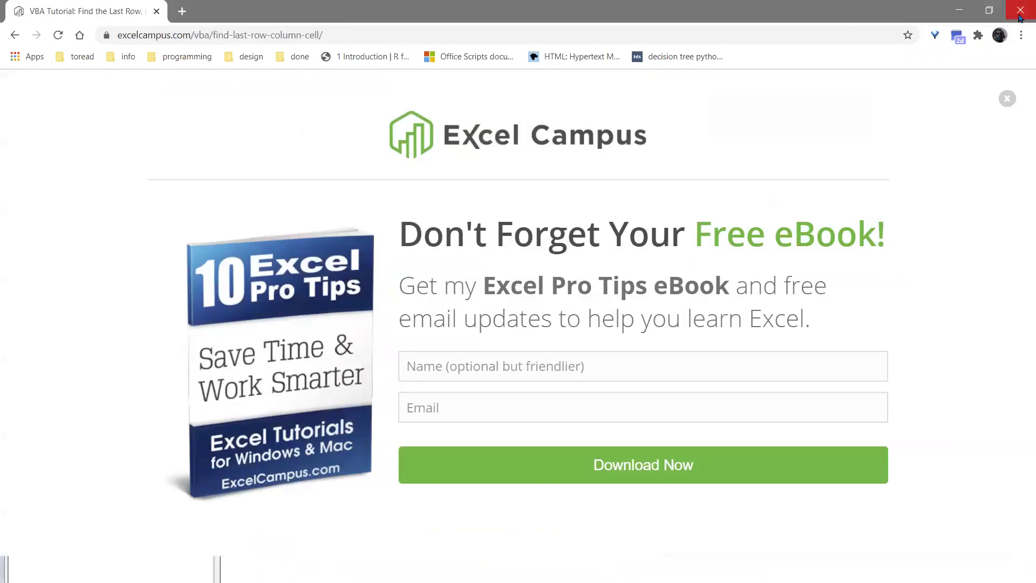
# - Close the Chrome window to get back to the Name and Age workbook
pyautogui.click(1020, 16)
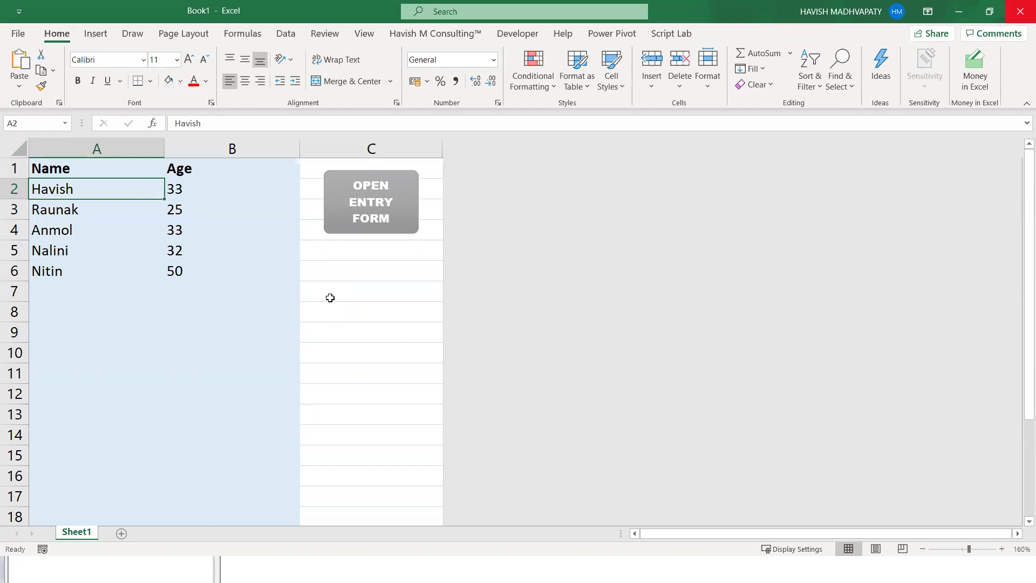
# - Select the names and ages in A2:B6, then open the entry form
pyautogui.moveTo(42, 186); pyautogui.dragTo(208, 275)
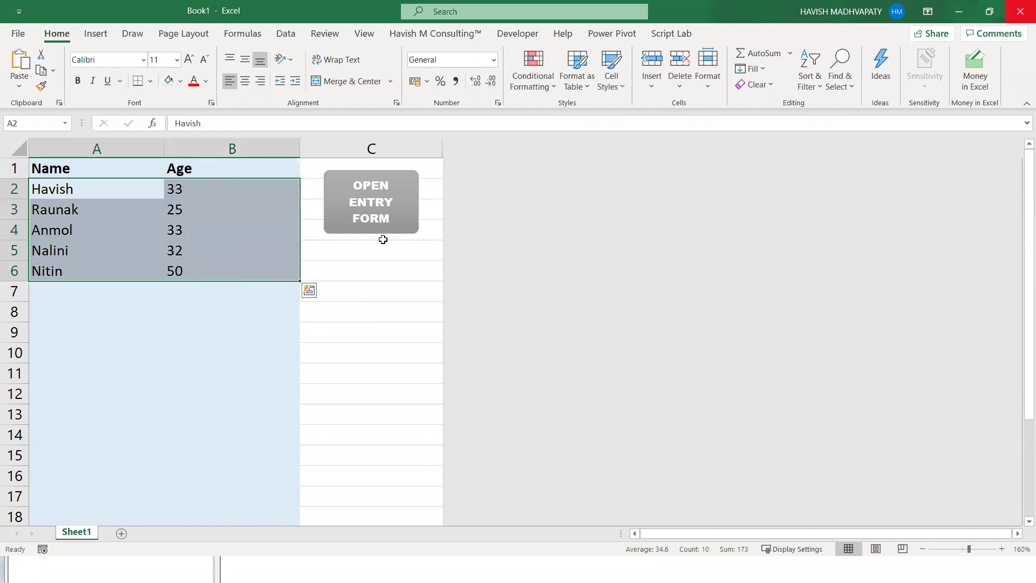
pyautogui.click(239, 256)
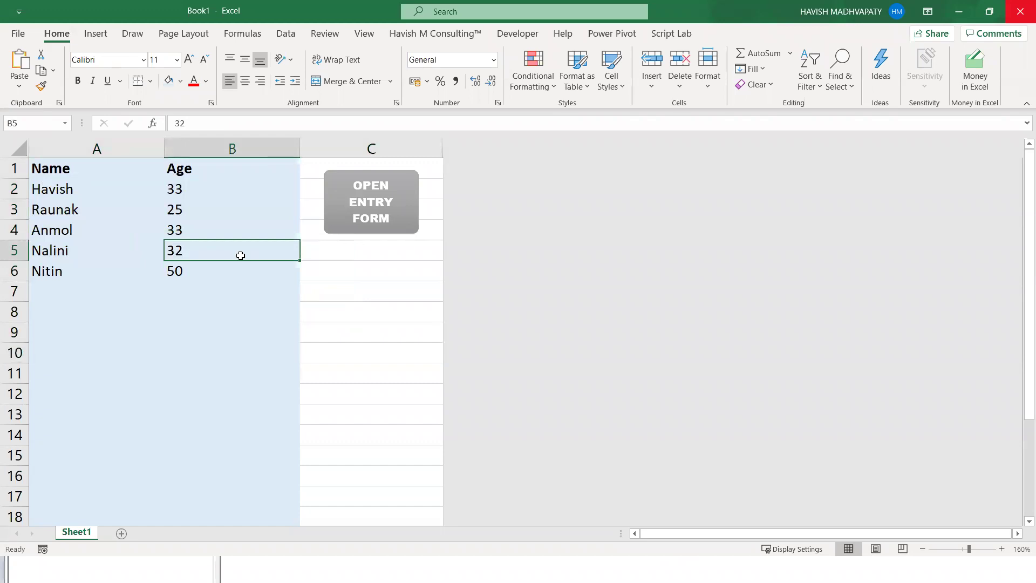
pyautogui.click(348, 226)
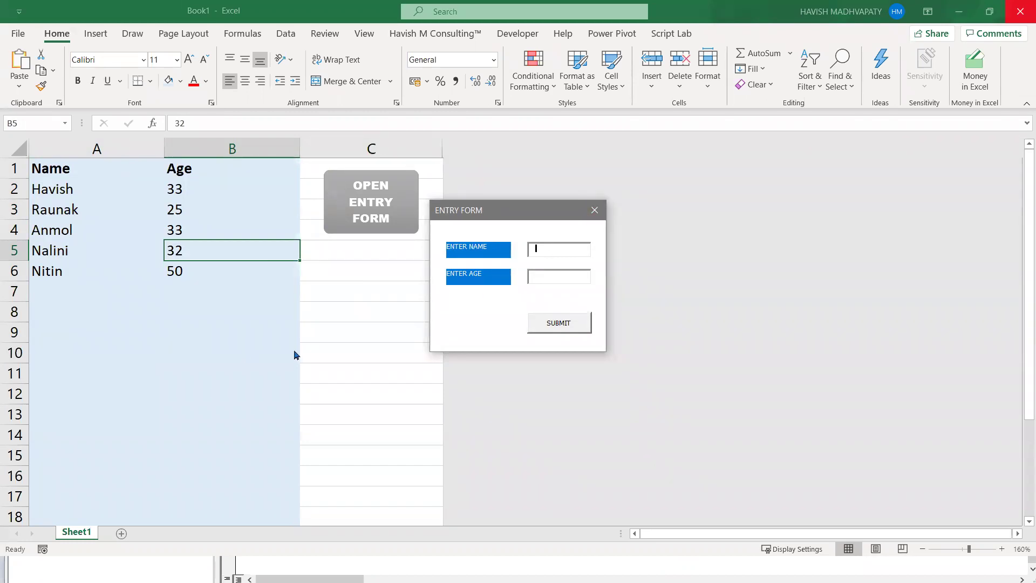
# - Close the entry form and open the VBA editor with Alt+F11
pyautogui.click(594, 210)
pyautogui.click(421, 258)
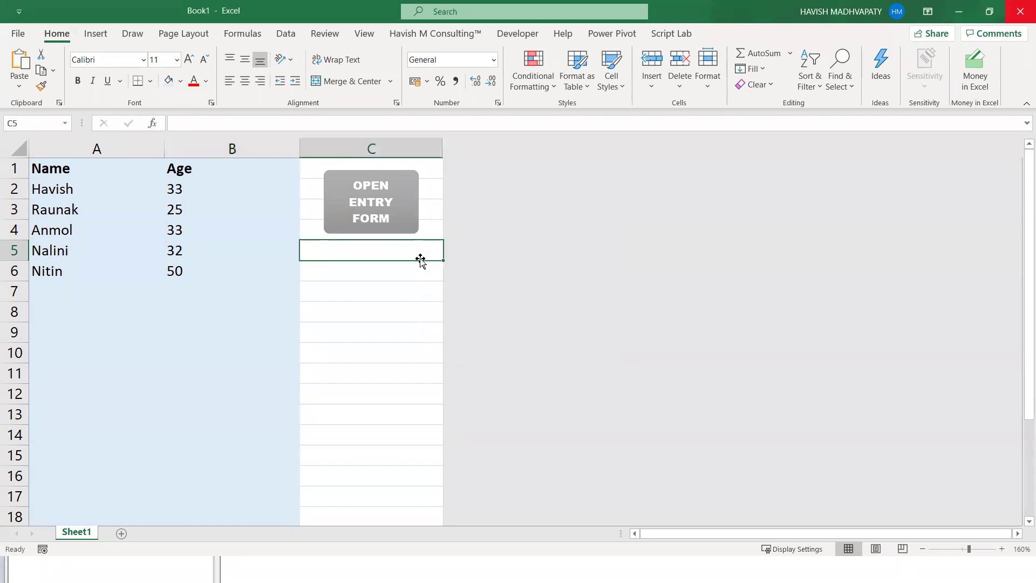
pyautogui.hotkey('alt', 'F11')
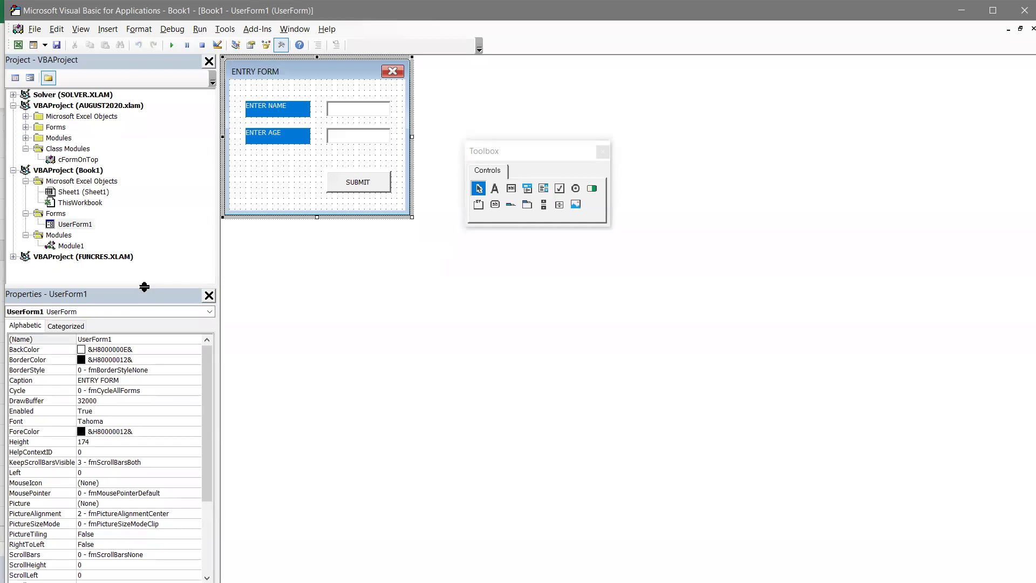
# - In the Properties pane, set the entry form's ShowModal property to False
pyautogui.moveTo(144, 286); pyautogui.dragTo(144, 216)
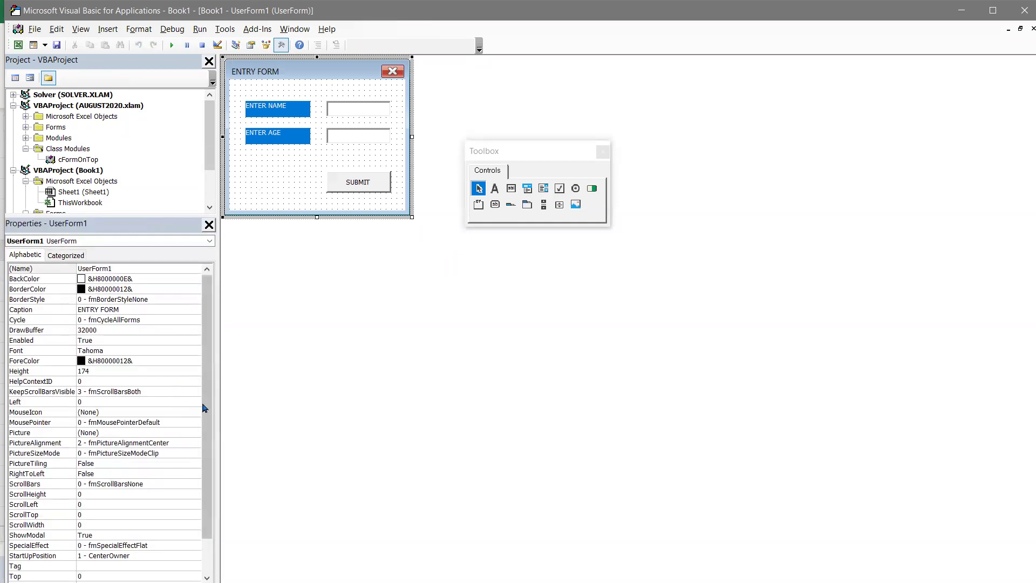
pyautogui.moveTo(204, 408); pyautogui.dragTo(204, 440)
pyautogui.click(42, 494)
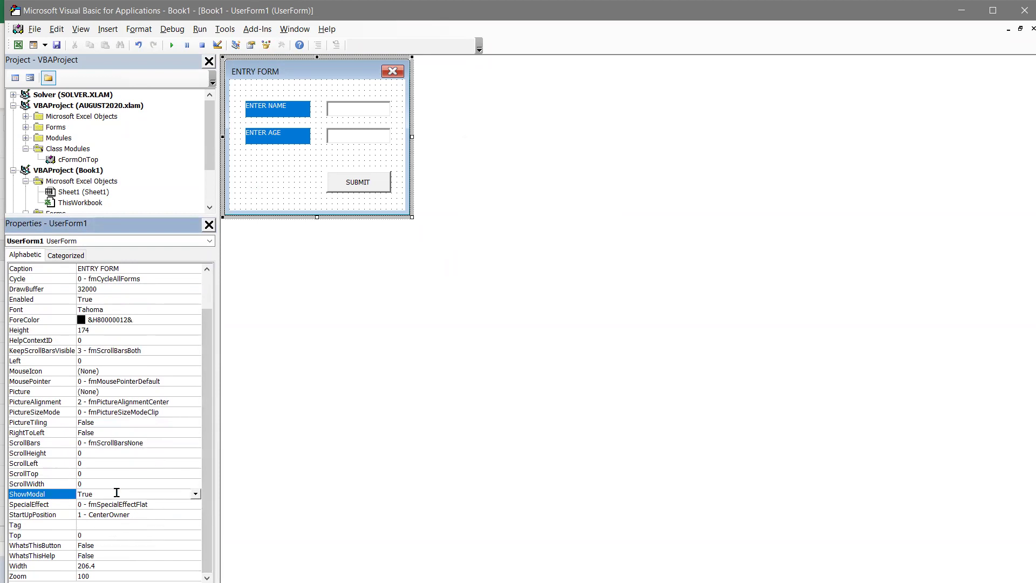
pyautogui.click(195, 495)
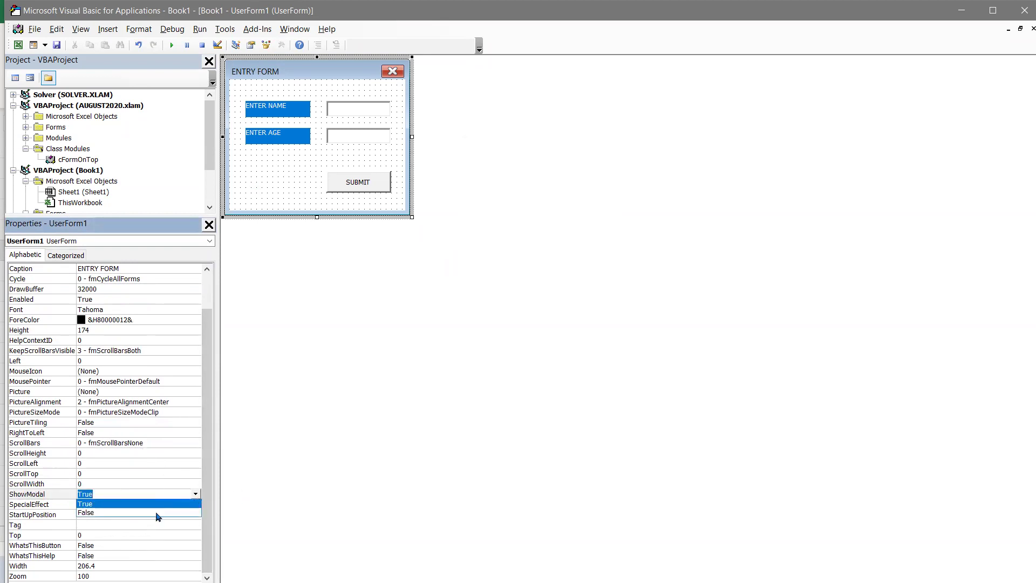
pyautogui.click(158, 514)
# - Close the VBA editor, launch the entry form, and select several cells, including B10, while it is open
pyautogui.click(1024, 10)
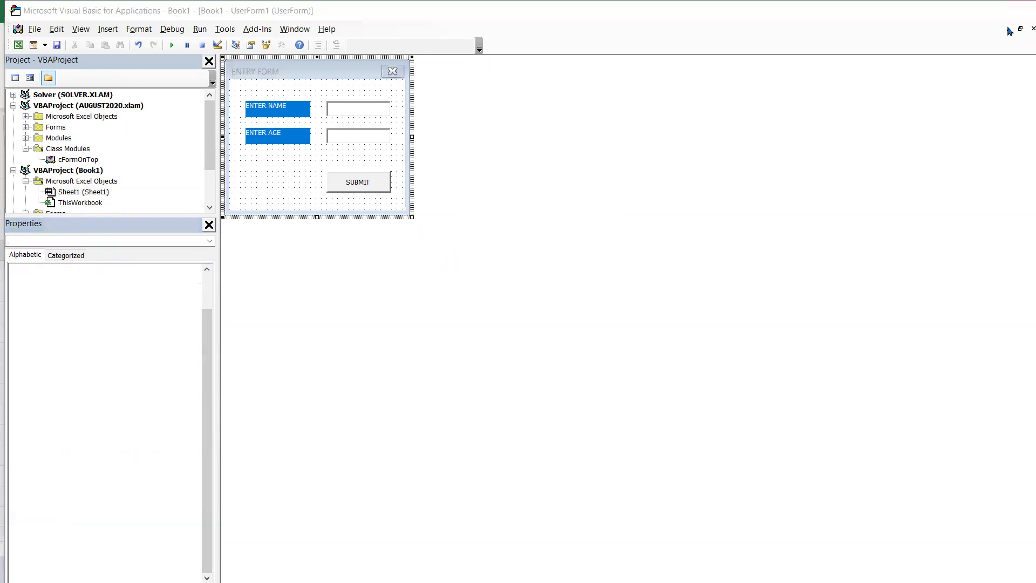
pyautogui.click(226, 358)
pyautogui.click(159, 416)
pyautogui.click(356, 289)
pyautogui.click(371, 414)
pyautogui.click(183, 353)
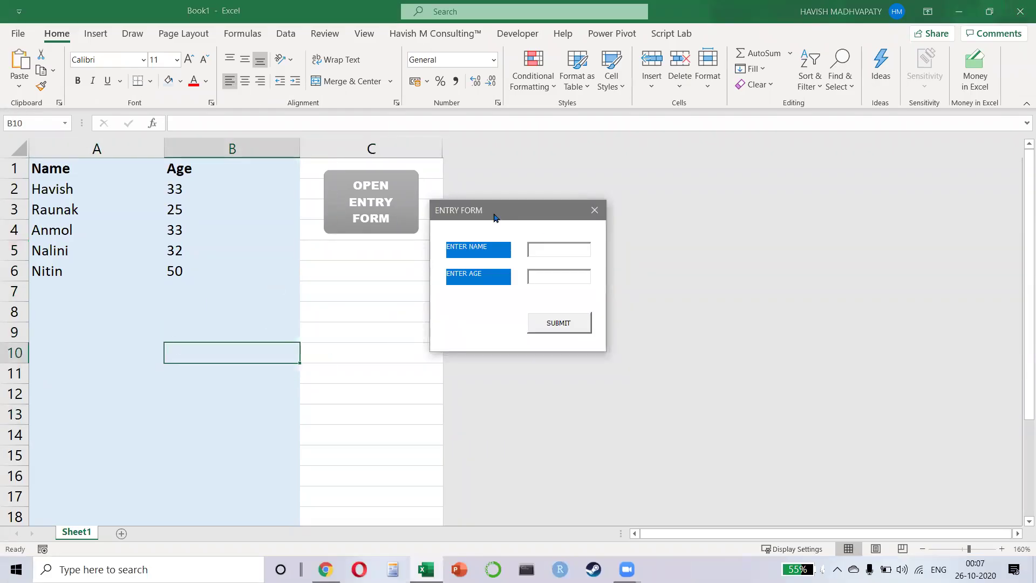
# - Move the entry form left, select more cells such as B12 and B10, then close the form
pyautogui.moveTo(492, 213); pyautogui.dragTo(298, 187)
pyautogui.click(186, 280)
pyautogui.click(370, 370)
pyautogui.click(286, 413)
pyautogui.click(359, 429)
pyautogui.click(293, 393)
pyautogui.click(305, 378)
pyautogui.click(287, 426)
pyautogui.click(273, 353)
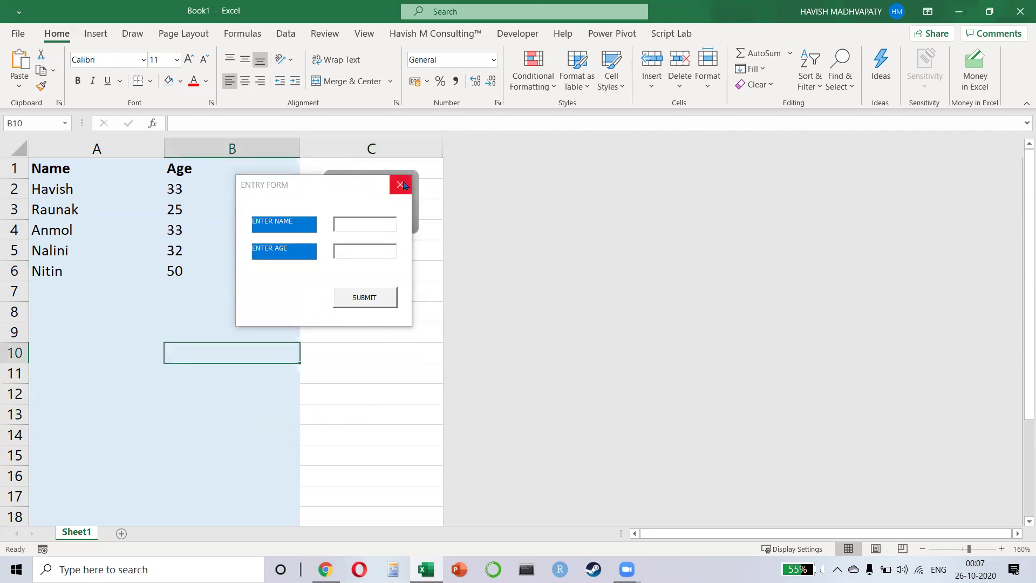
pyautogui.click(401, 186)
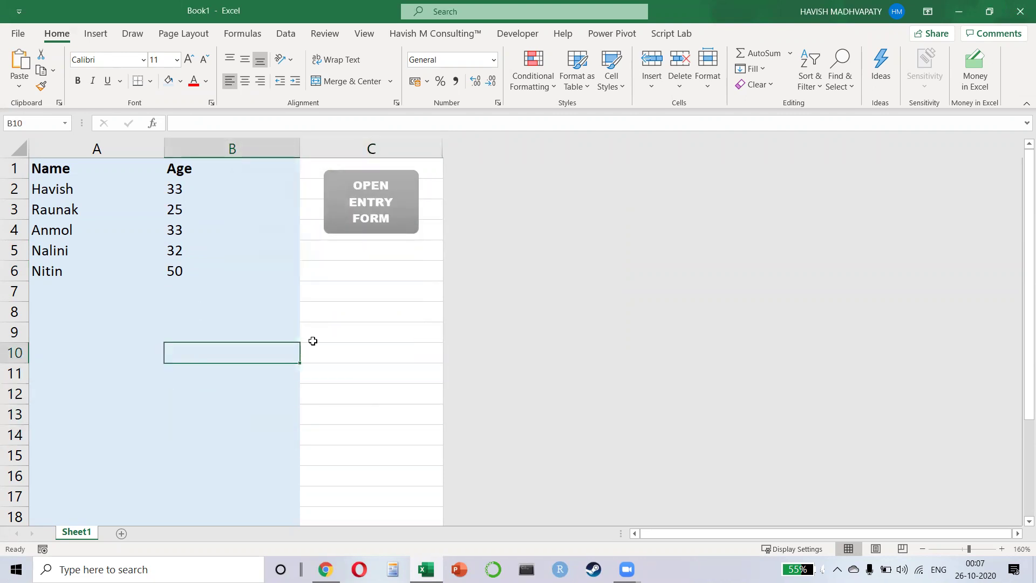
# - Reopen the VBA editor with Alt+F11, view the UserForm1 design, then close the editor
pyautogui.hotkey('alt', 'F11')
pyautogui.moveTo(140, 218); pyautogui.dragTo(107, 221)
pyautogui.doubleClick(69, 226)
pyautogui.moveTo(113, 95); pyautogui.dragTo(113, 94)
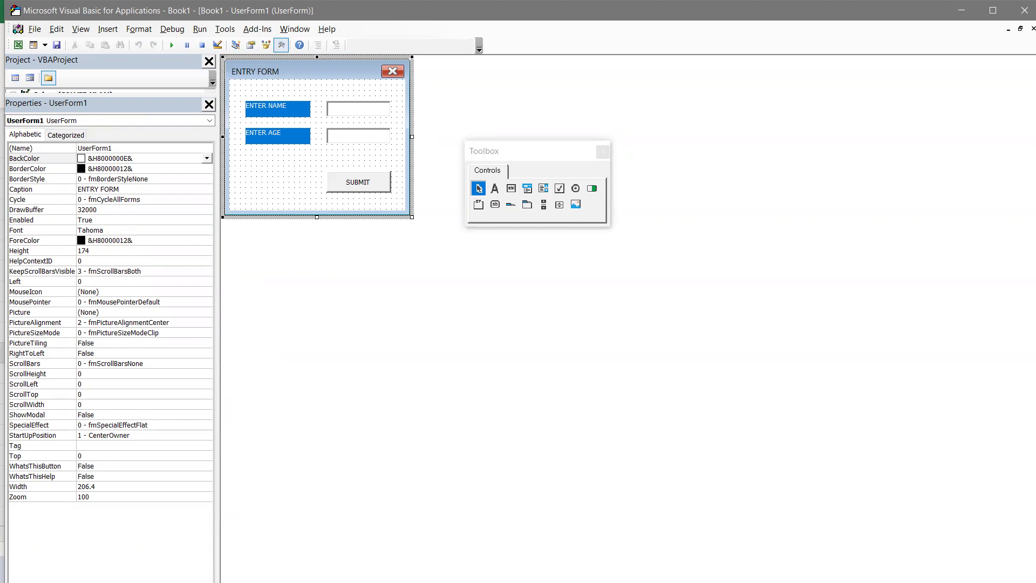
pyautogui.click(1024, 11)
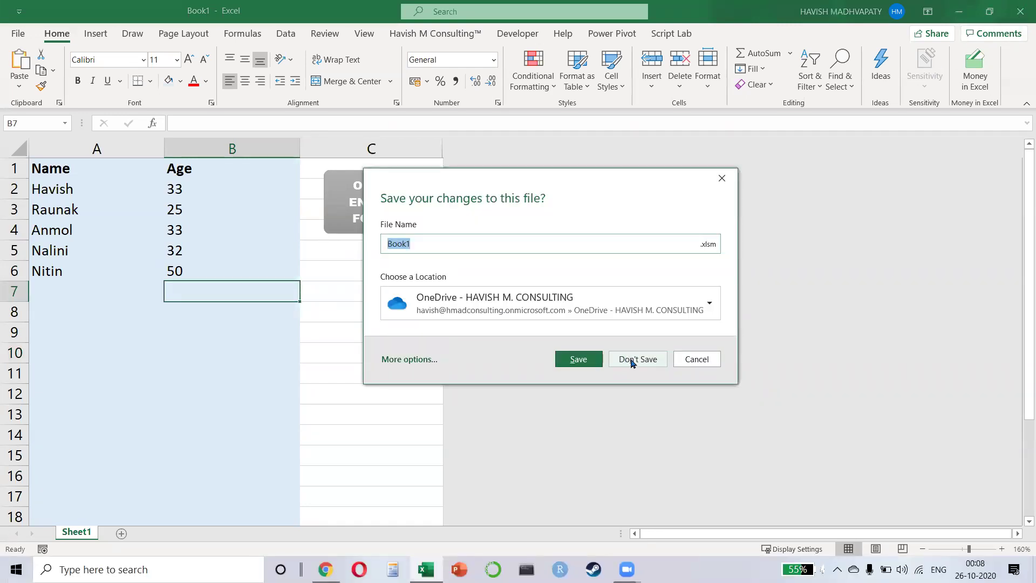
# - Save the workbook to the Desktop as the macro-enabled file Day08
pyautogui.click(474, 305)
pyautogui.scroll(-1, 475, 172)
pyautogui.click(475, 276)
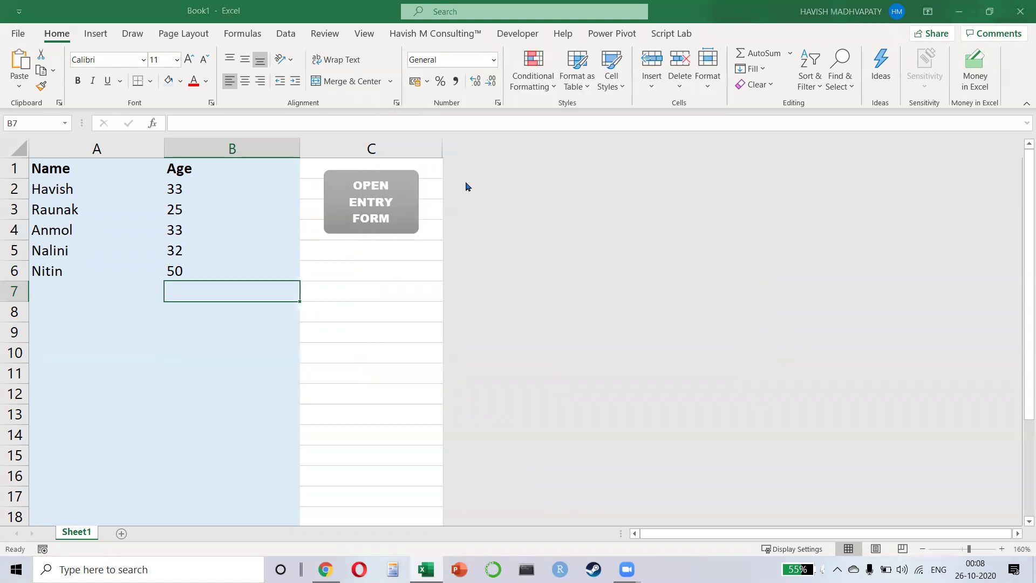
pyautogui.scroll(5, 70, 132)
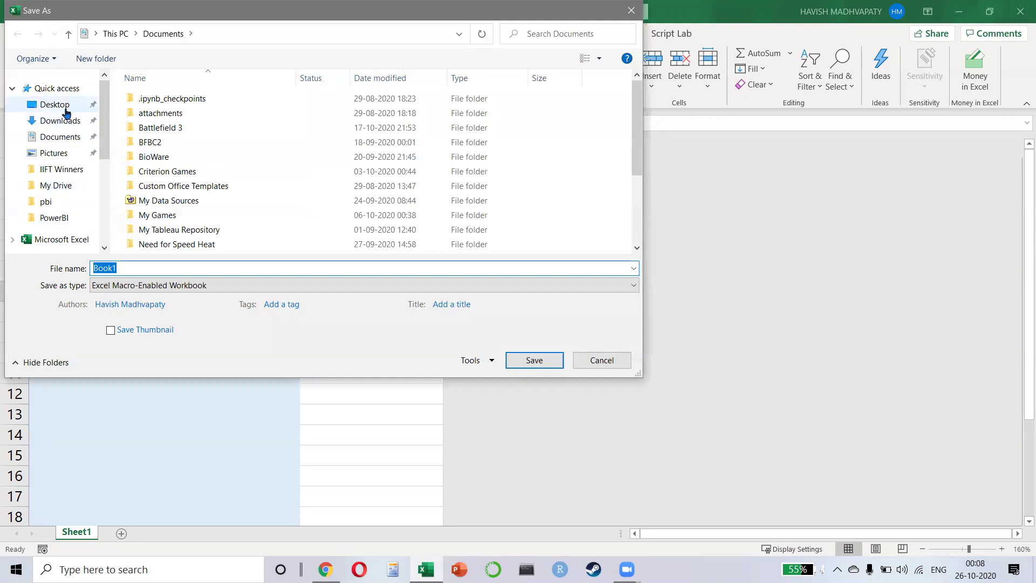
pyautogui.click(59, 104)
pyautogui.click(182, 269)
pyautogui.write('Day08')
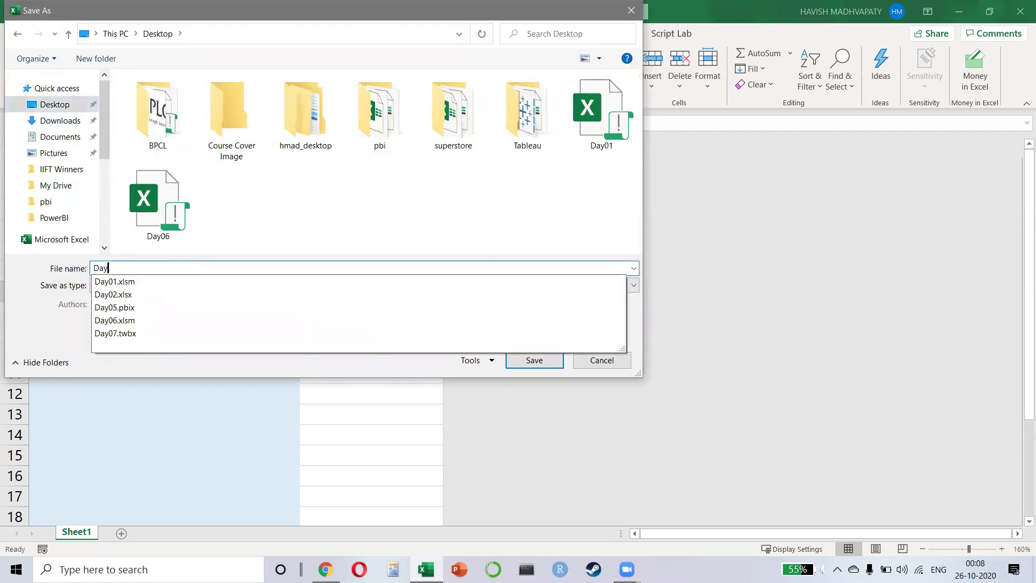
pyautogui.click(533, 360)
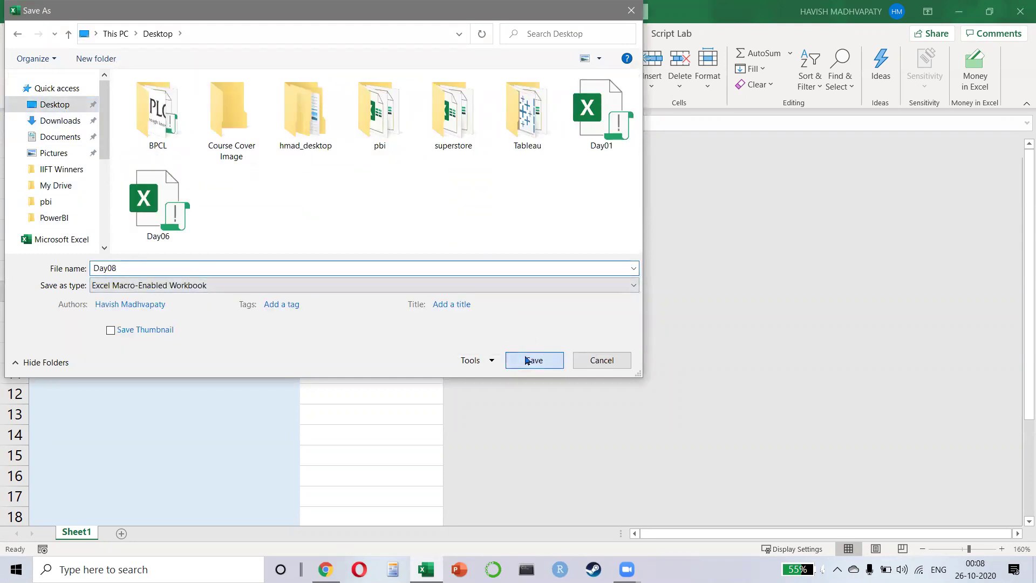
# - Close Excel and move Day08 into the bottom row of desktop files
pyautogui.press('super+d')
pyautogui.moveTo(25, 229); pyautogui.dragTo(593, 504)
pyautogui.click(540, 252)
# - Open the Day07 Tableau workbook from the desktop and go to Sheet 1
pyautogui.hotkey('alt', 'Tab')
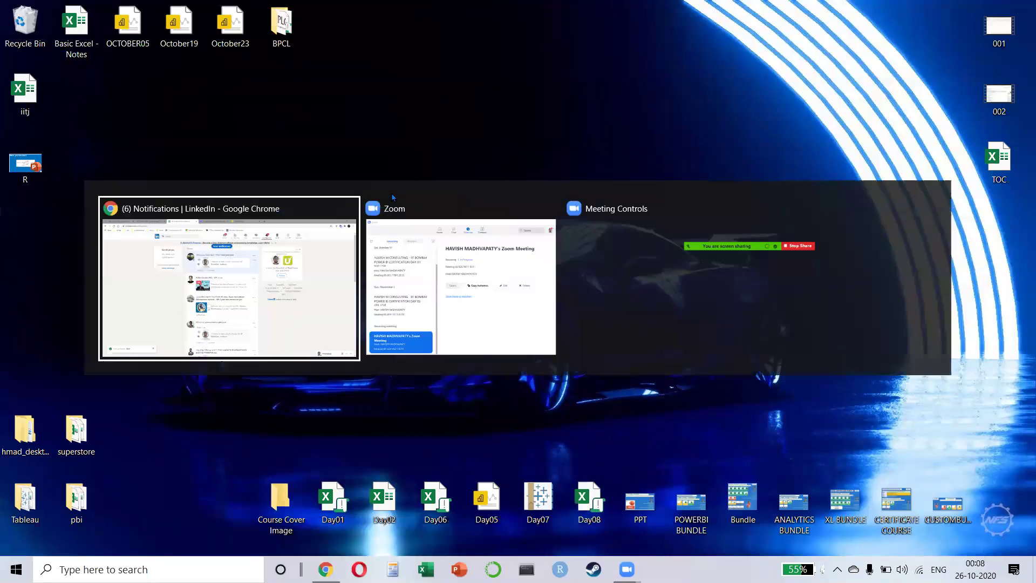
pyautogui.press('Escape')
pyautogui.press('super')
pyautogui.press('Escape')
pyautogui.click(539, 510)
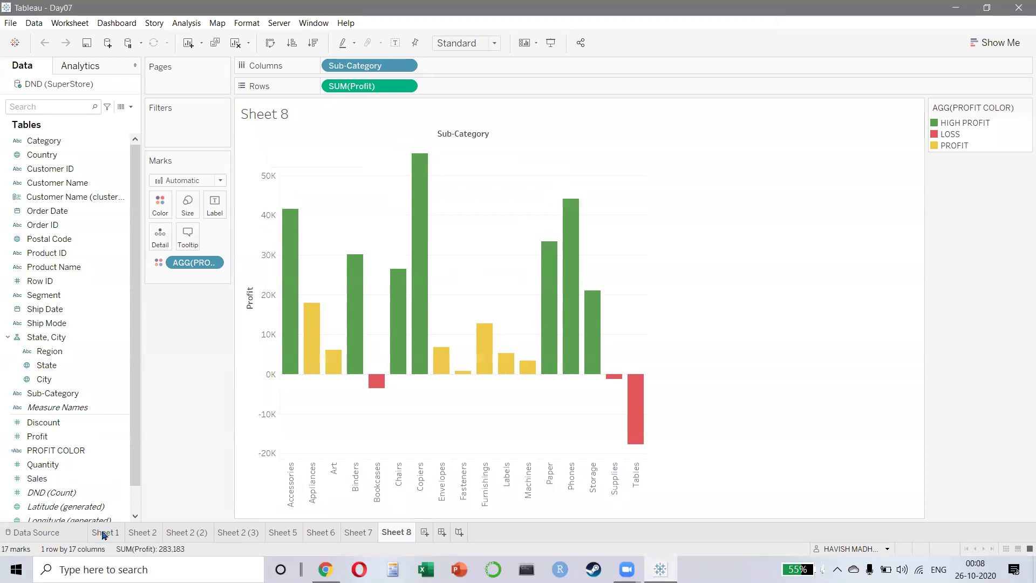
pyautogui.click(102, 534)
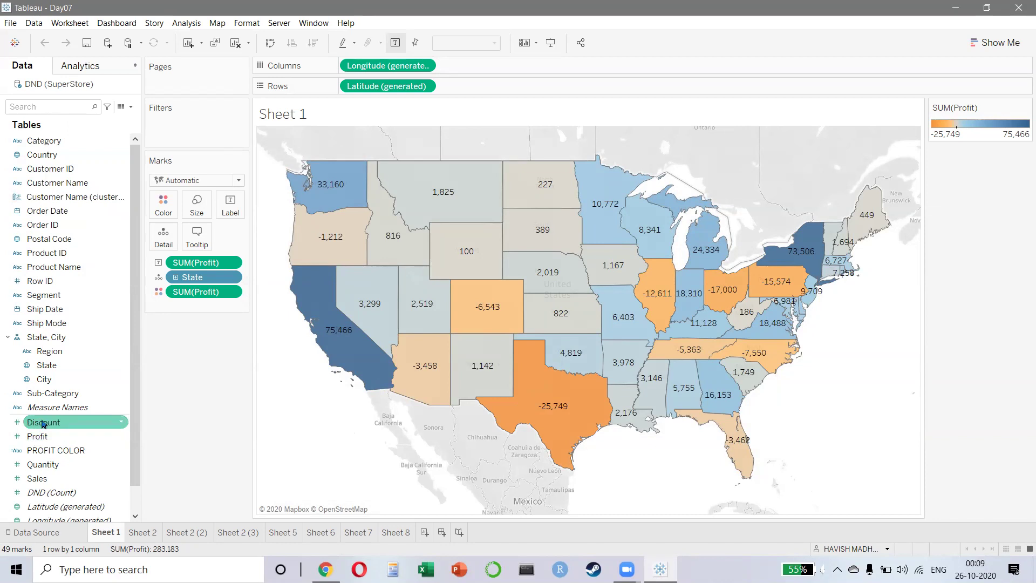
# - Select Quantity, view the Show Me chart suggestions, then move through Sheet 2 to Sheet 2 (2)
pyautogui.click(43, 464)
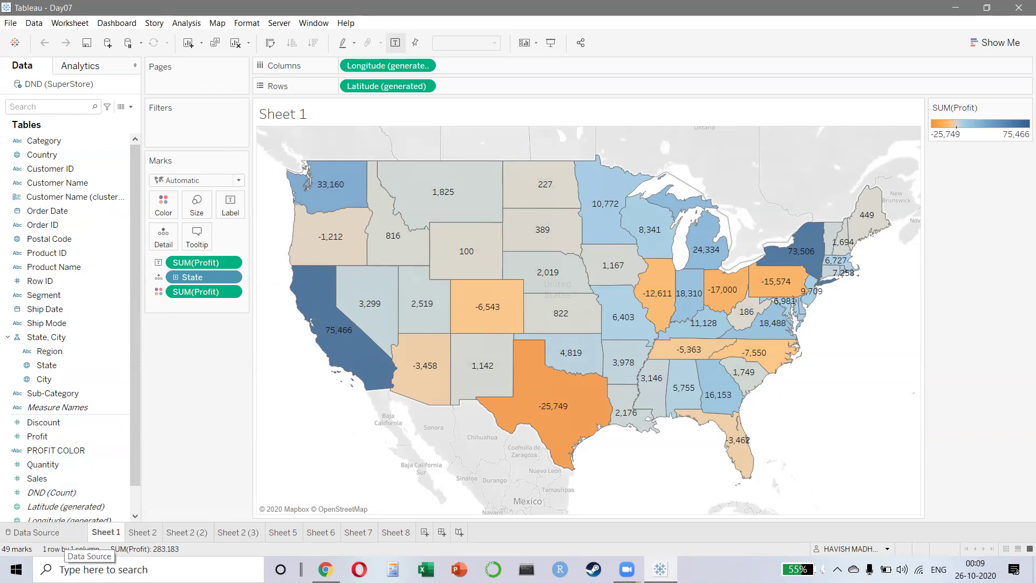
pyautogui.click(992, 43)
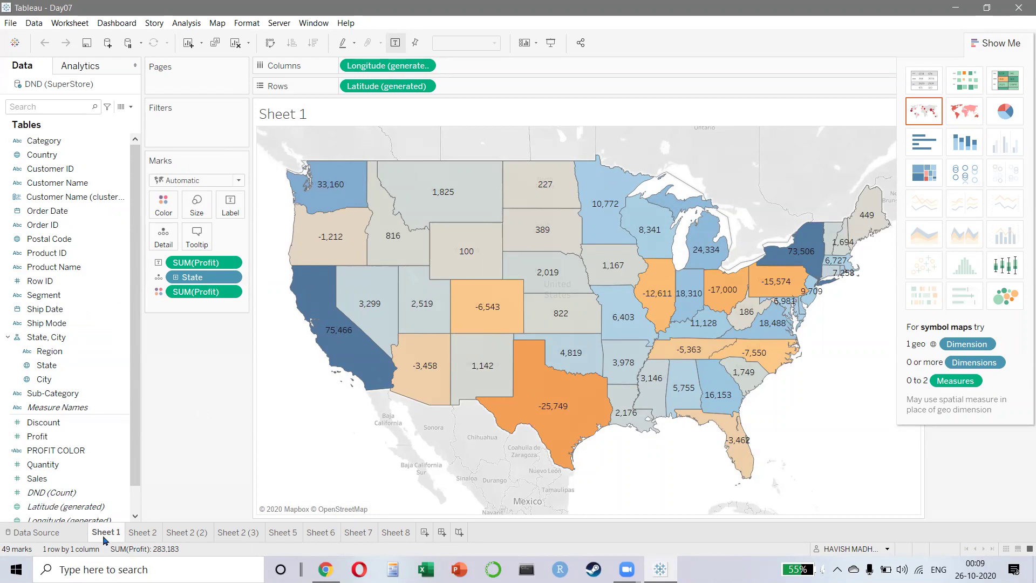
pyautogui.click(149, 532)
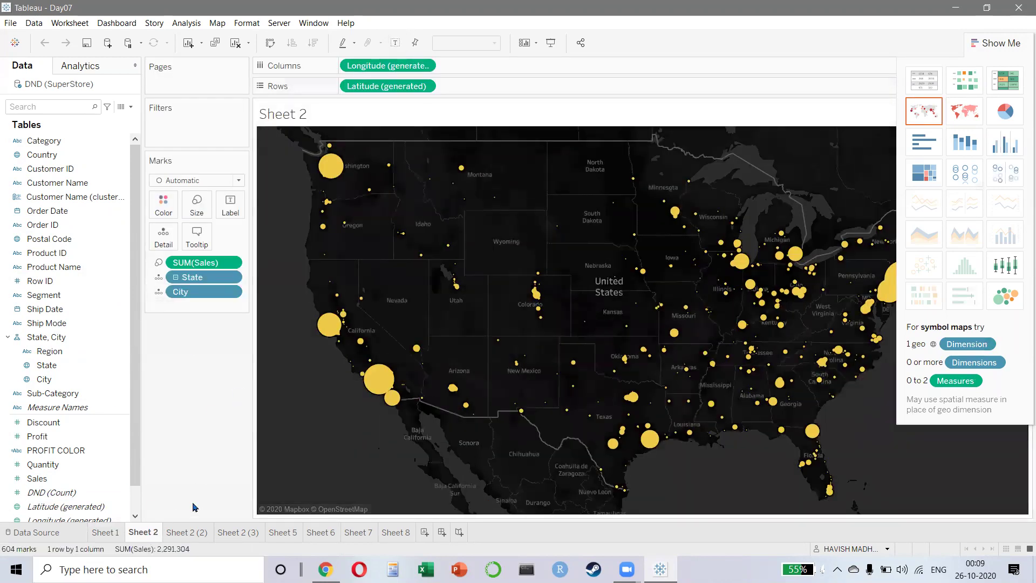
pyautogui.click(174, 534)
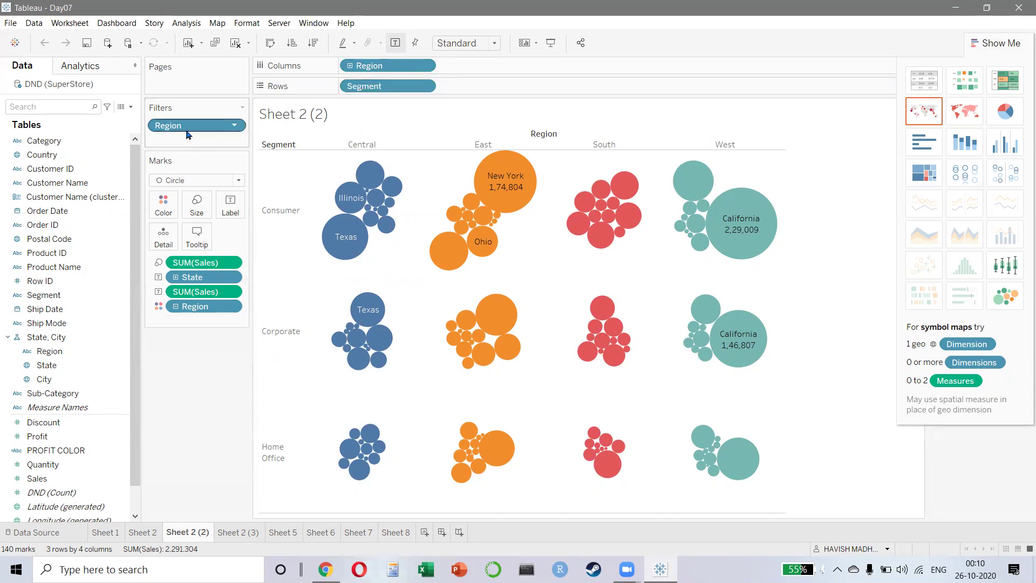
# - Visit Sheet 2 (3) and Sheet 5, hiding Show Me and checking the MONTH pill's menu, then go to Sheet 6
pyautogui.click(240, 531)
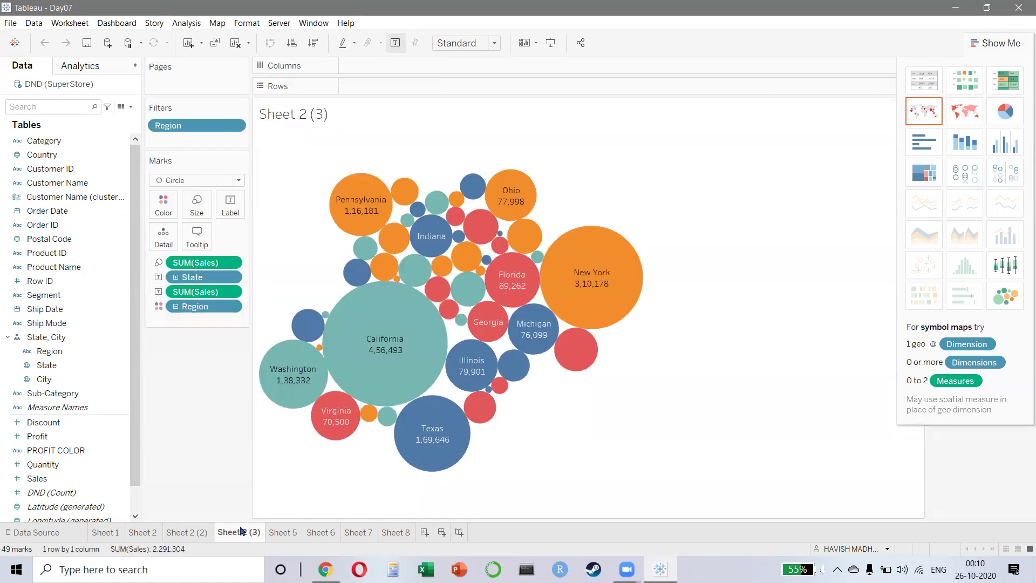
pyautogui.click(995, 42)
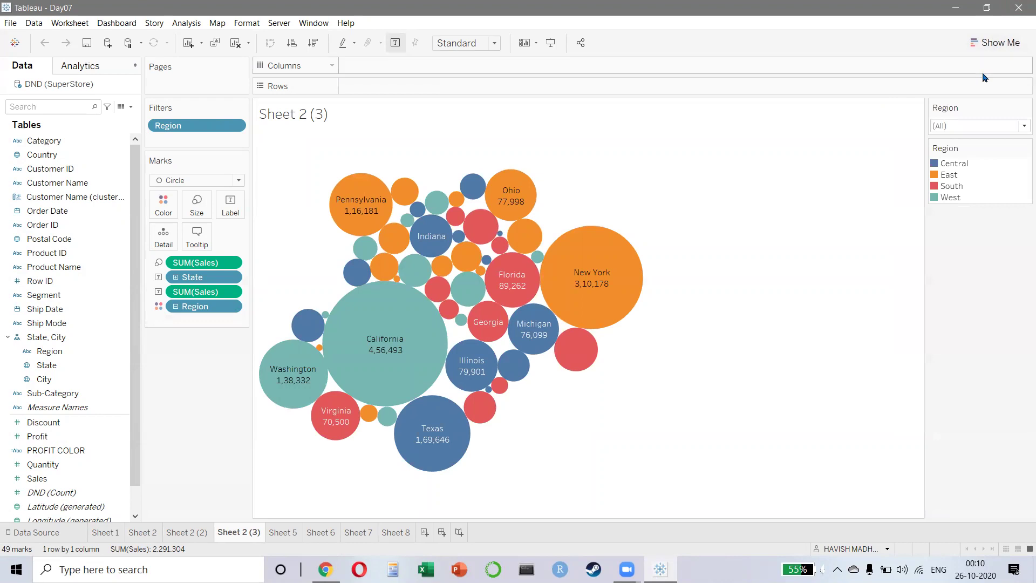
pyautogui.click(284, 537)
pyautogui.moveTo(412, 233)
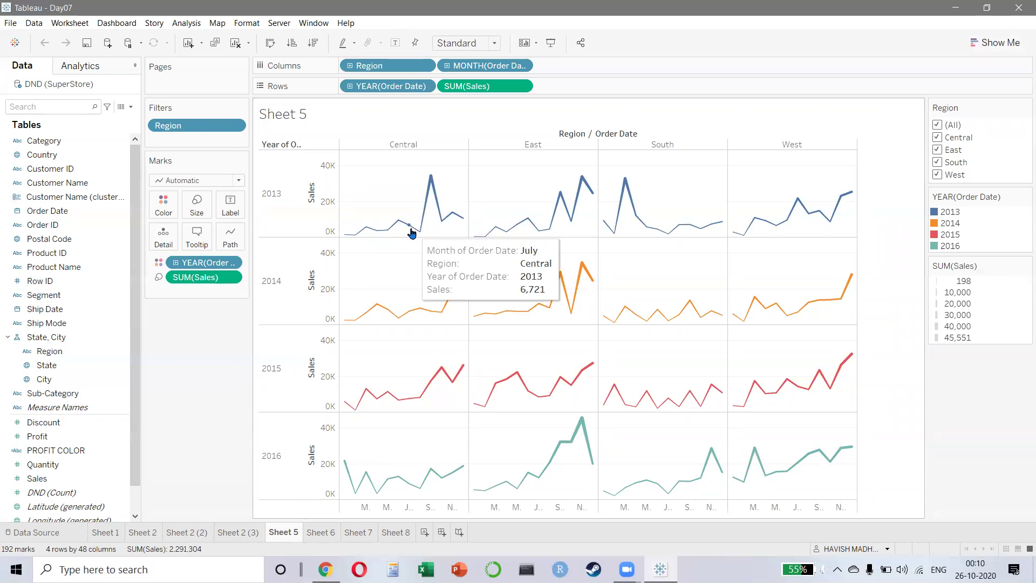
pyautogui.rightClick(464, 69)
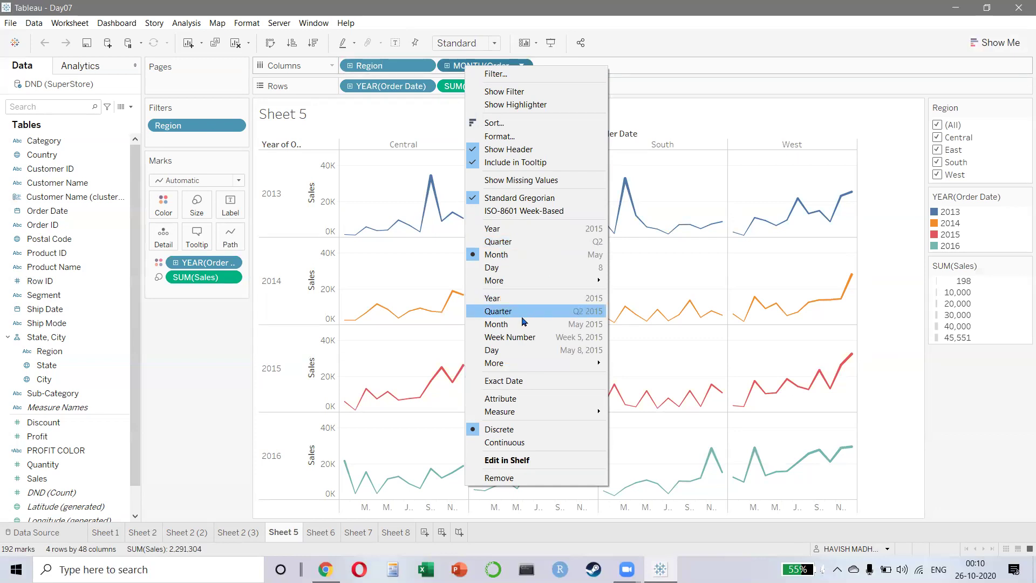
pyautogui.click(416, 275)
pyautogui.click(323, 534)
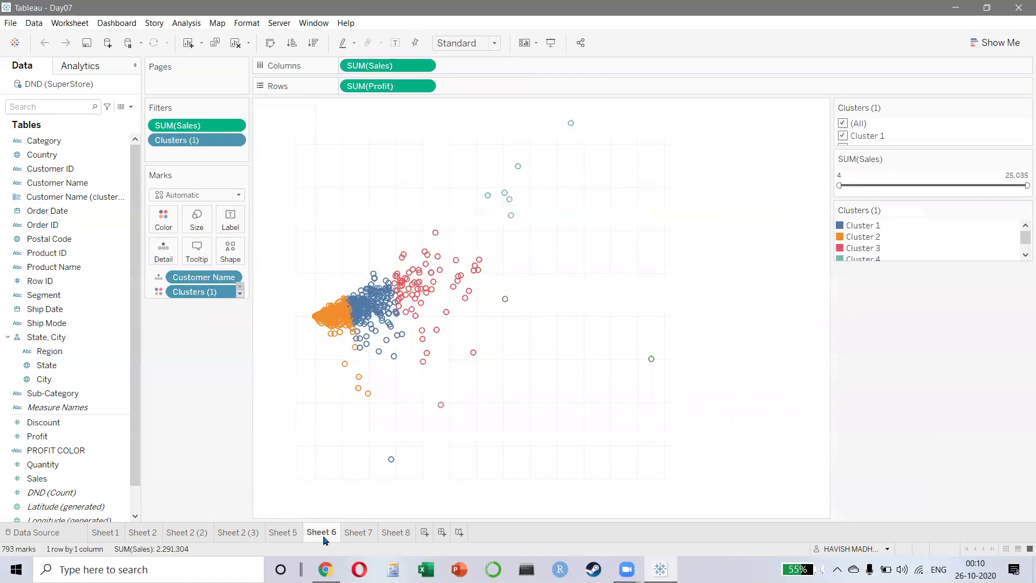
# - Look at the Analytics pane, return to the Data pane, then switch to Sheet 7
pyautogui.click(79, 65)
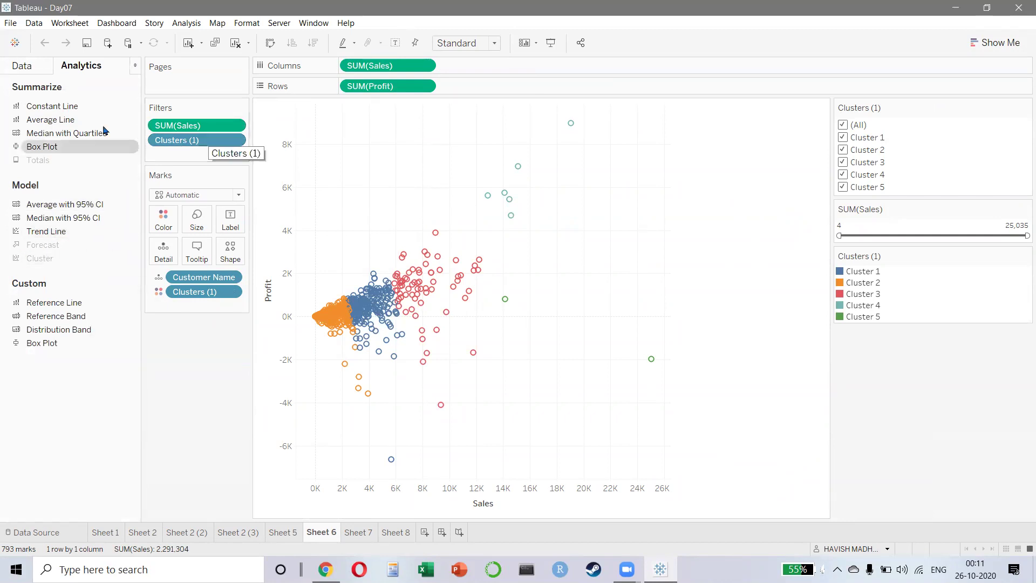
pyautogui.click(40, 65)
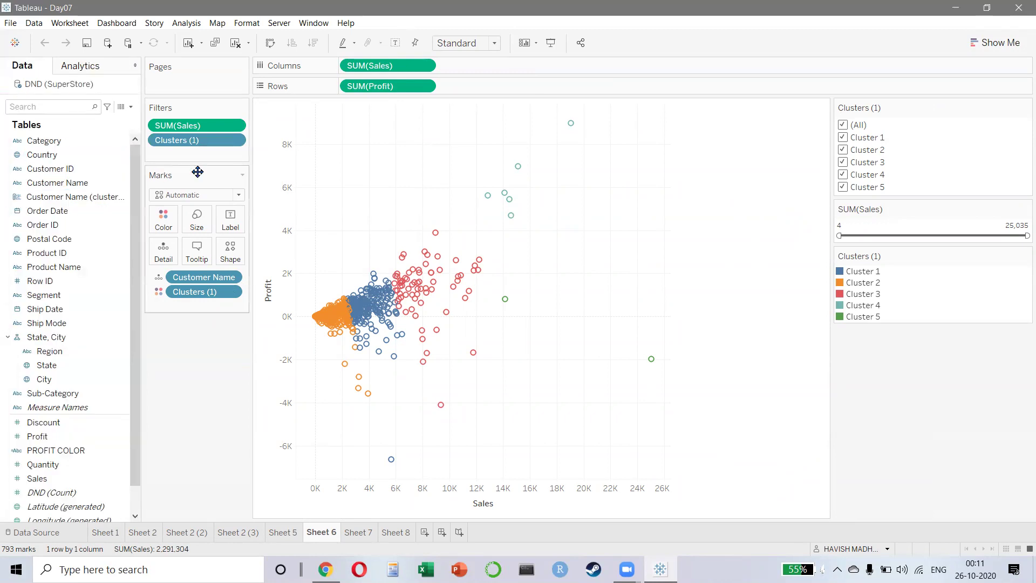
pyautogui.moveTo(199, 139)
pyautogui.mouseDown()
pyautogui.moveTo(75, 176)
pyautogui.moveTo(198, 142)
pyautogui.mouseUp()
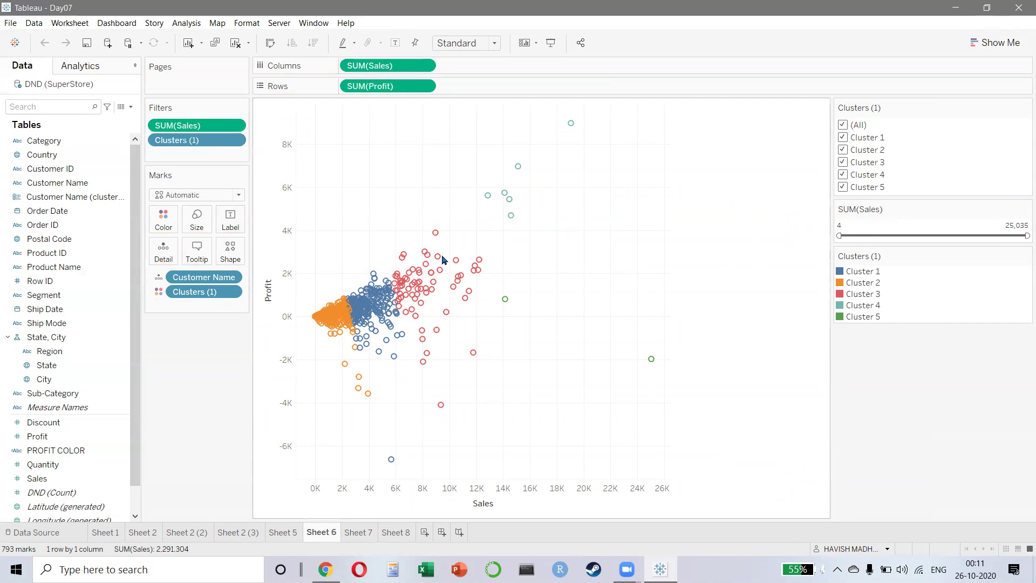
pyautogui.moveTo(426, 269)
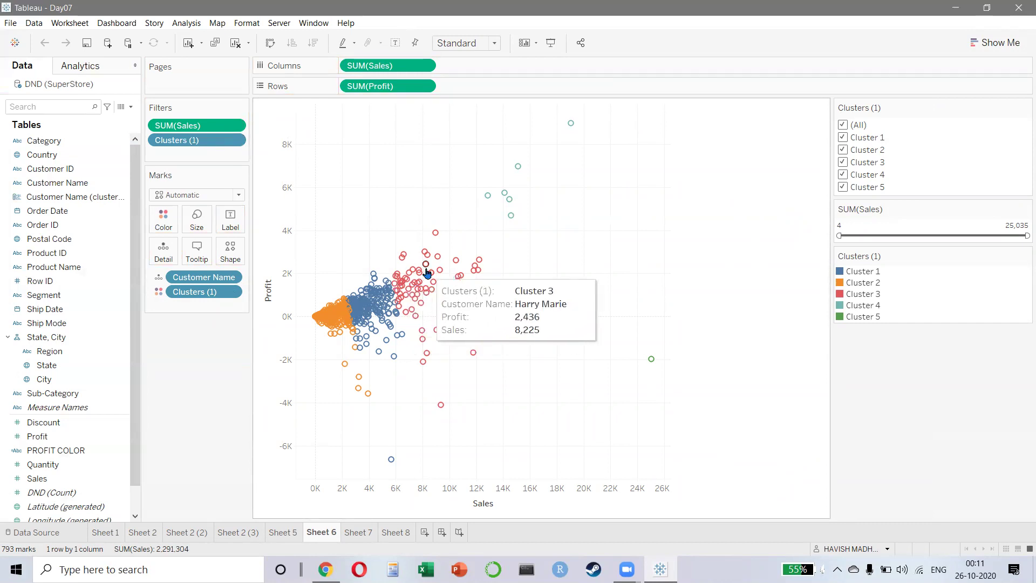
pyautogui.moveTo(434, 250)
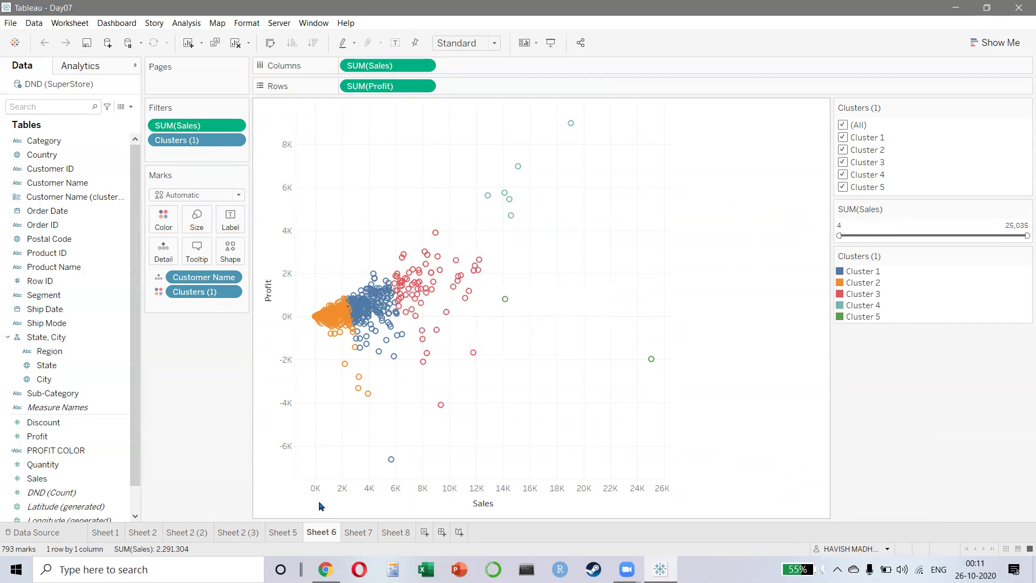
pyautogui.click(359, 533)
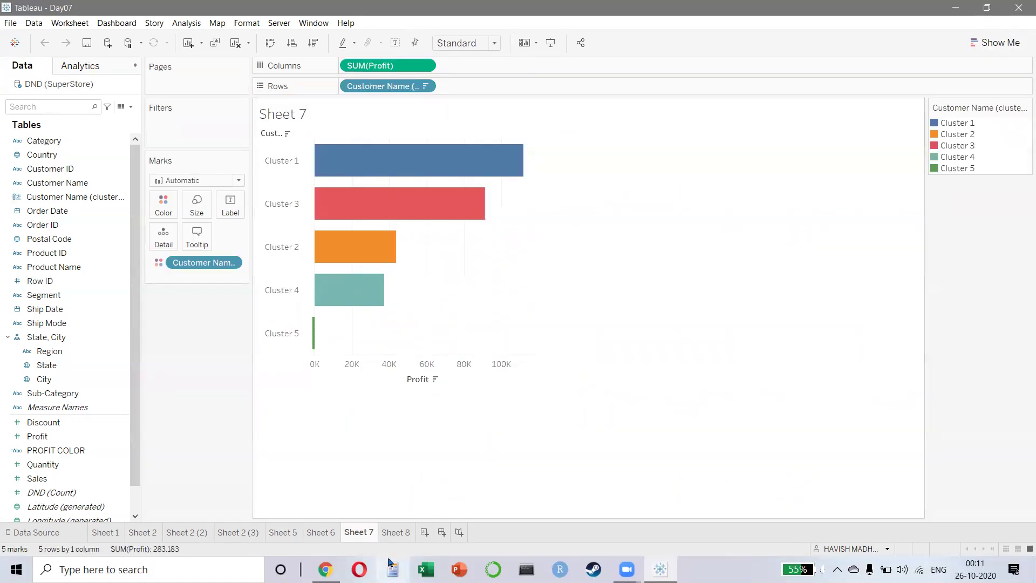
# - Go to Sheet 8 and review the PROFIT COLOR calculation, closing it unchanged
pyautogui.click(397, 533)
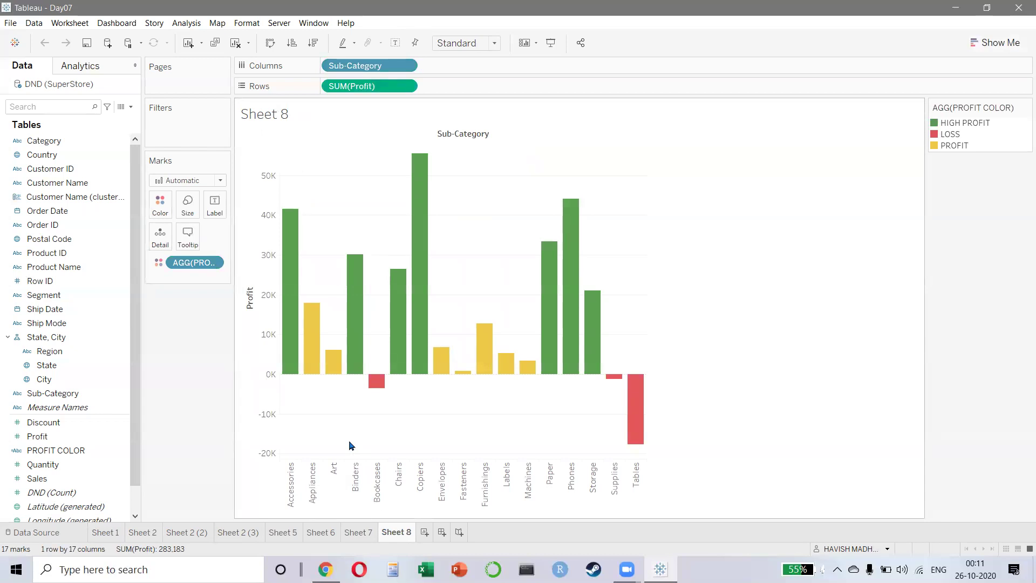
pyautogui.click(186, 23)
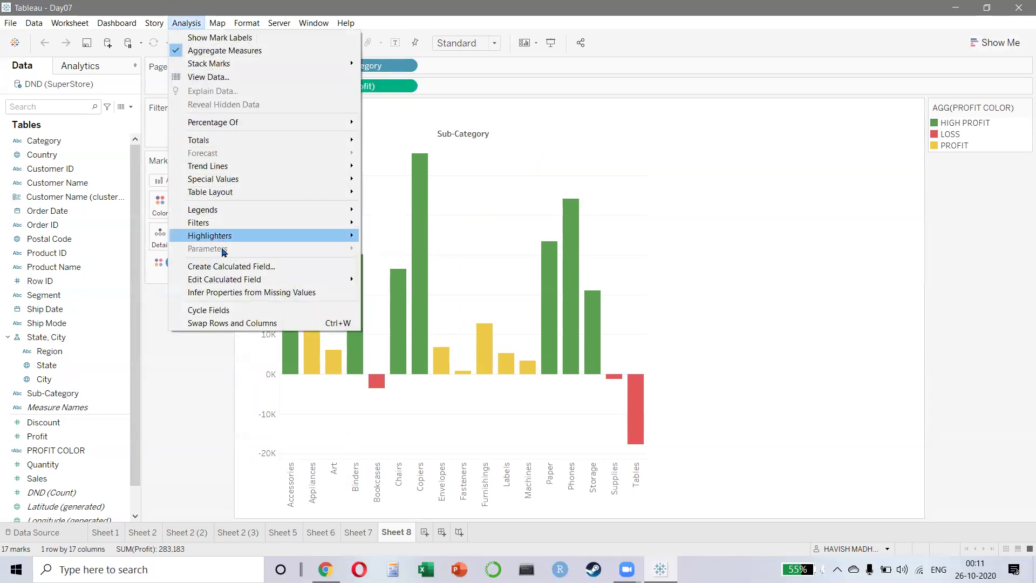
pyautogui.click(219, 267)
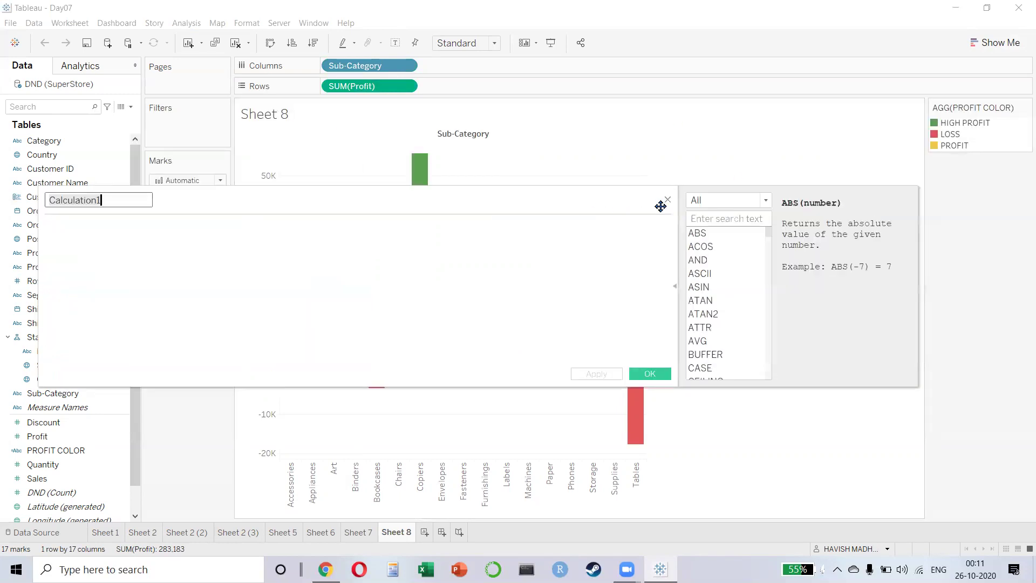
pyautogui.click(667, 204)
pyautogui.rightClick(60, 451)
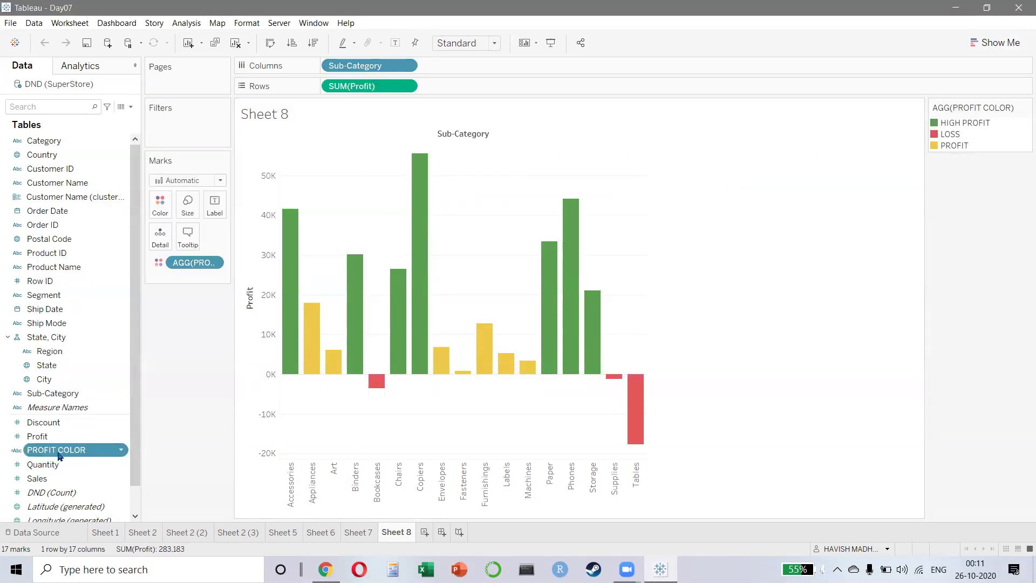
pyautogui.click(91, 268)
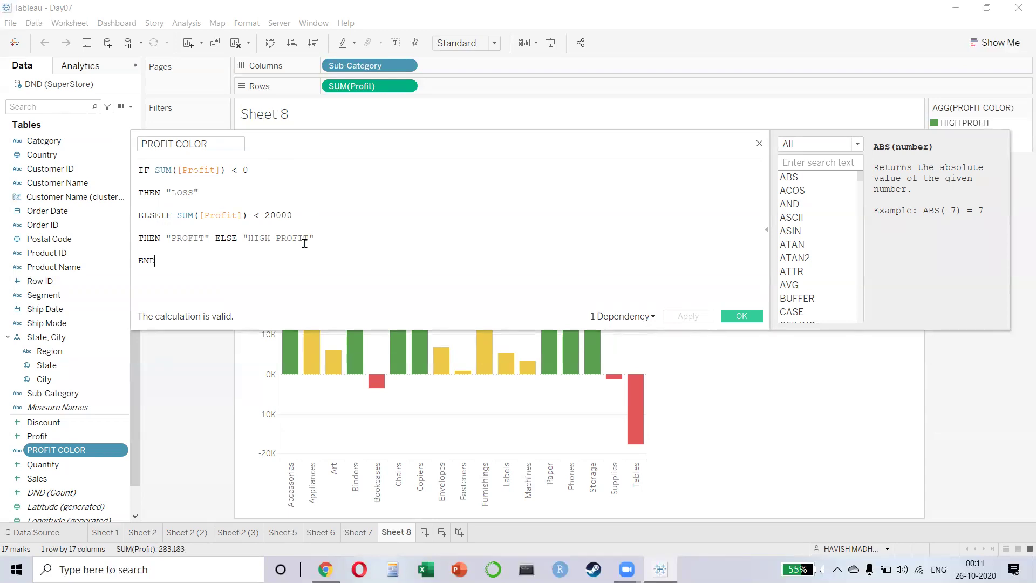
pyautogui.click(737, 318)
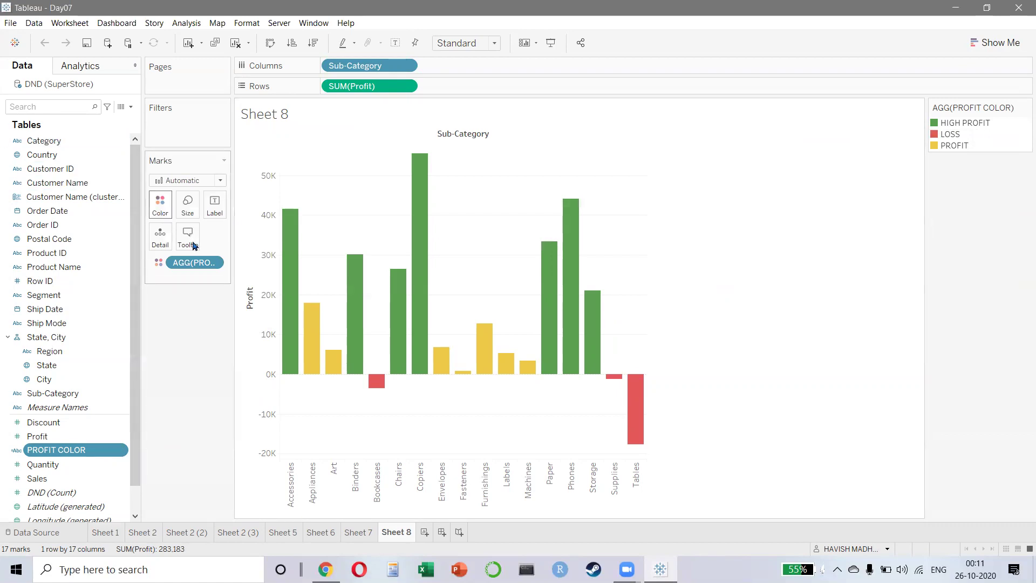
# - Review PROFIT COLOR's colour assignments for HIGH PROFIT, LOSS and PROFIT without changing them
pyautogui.click(164, 203)
pyautogui.click(226, 245)
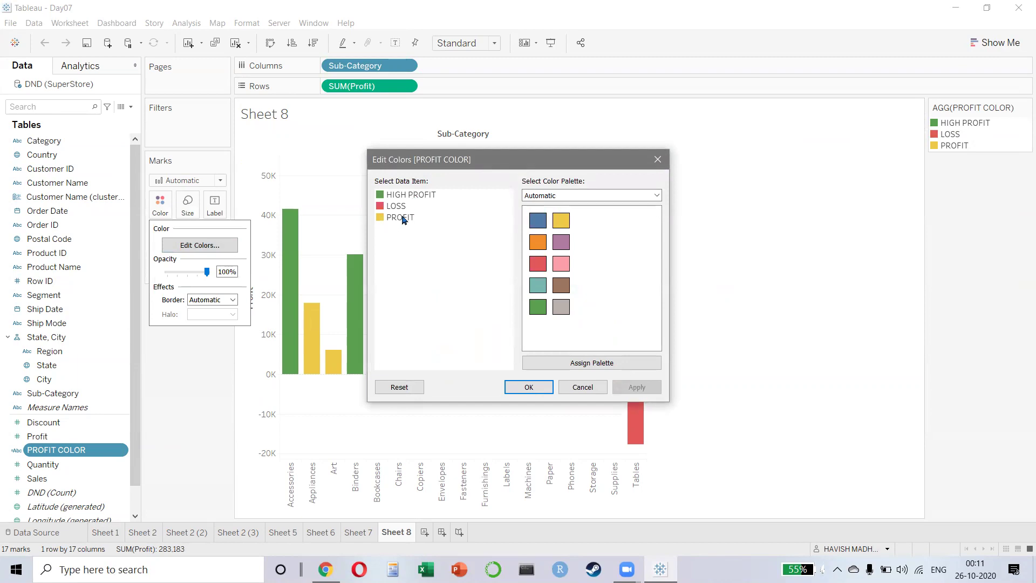
pyautogui.click(658, 159)
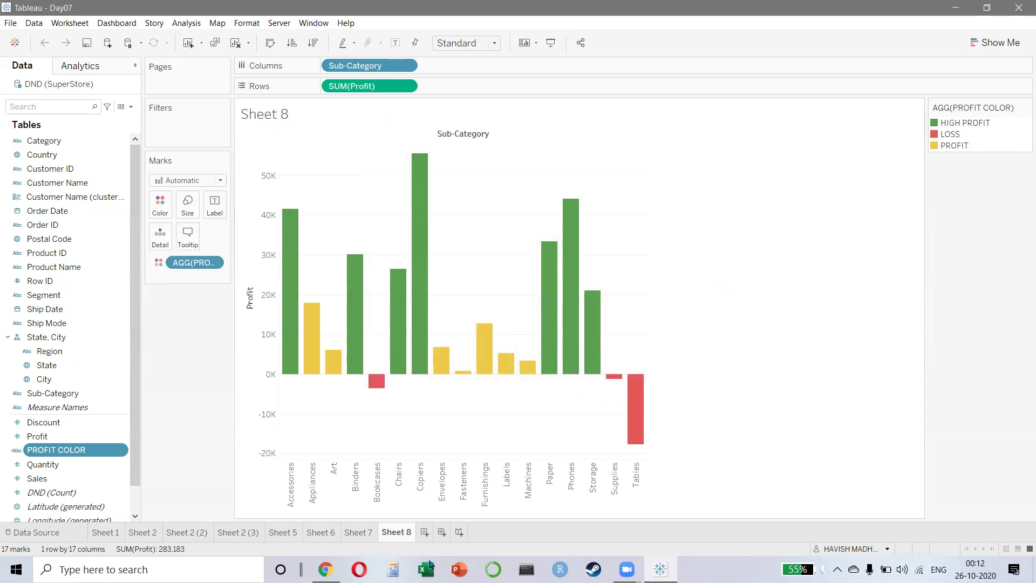
# - Add a new blank worksheet, Sheet 9, to the Day07 workbook
pyautogui.moveTo(400, 533)
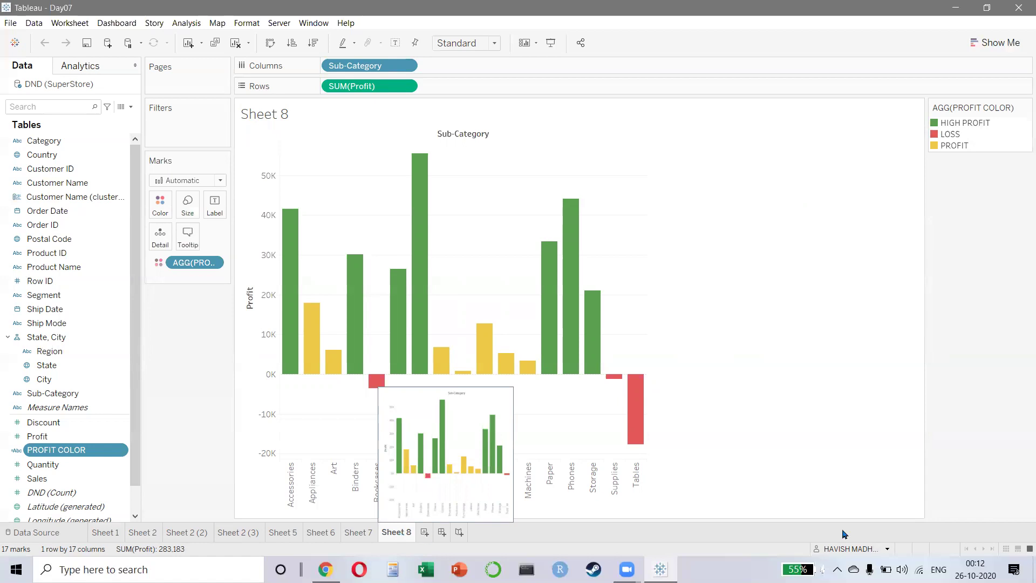
pyautogui.hotkey('alt', 'Tab')
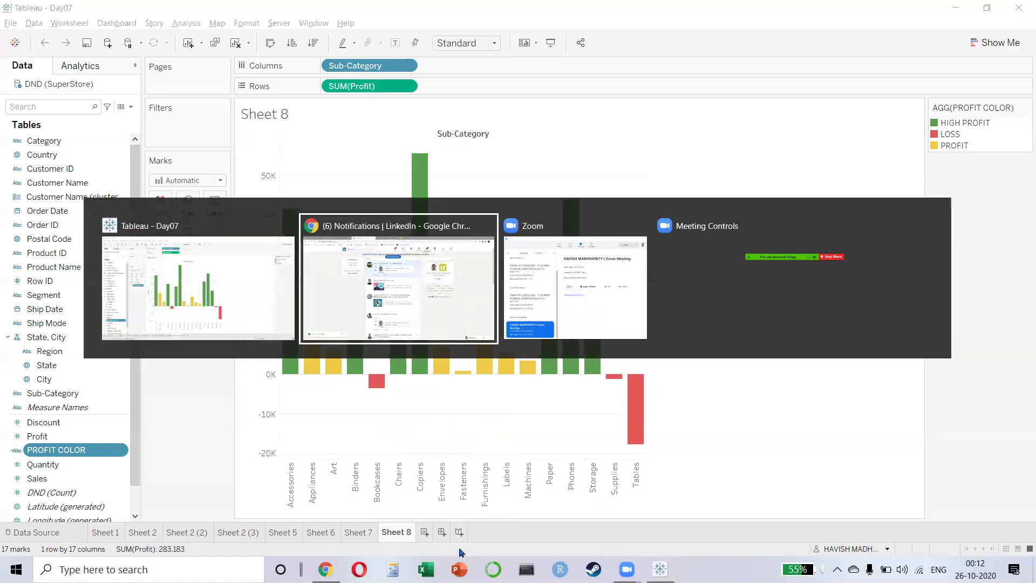
pyautogui.press('Escape')
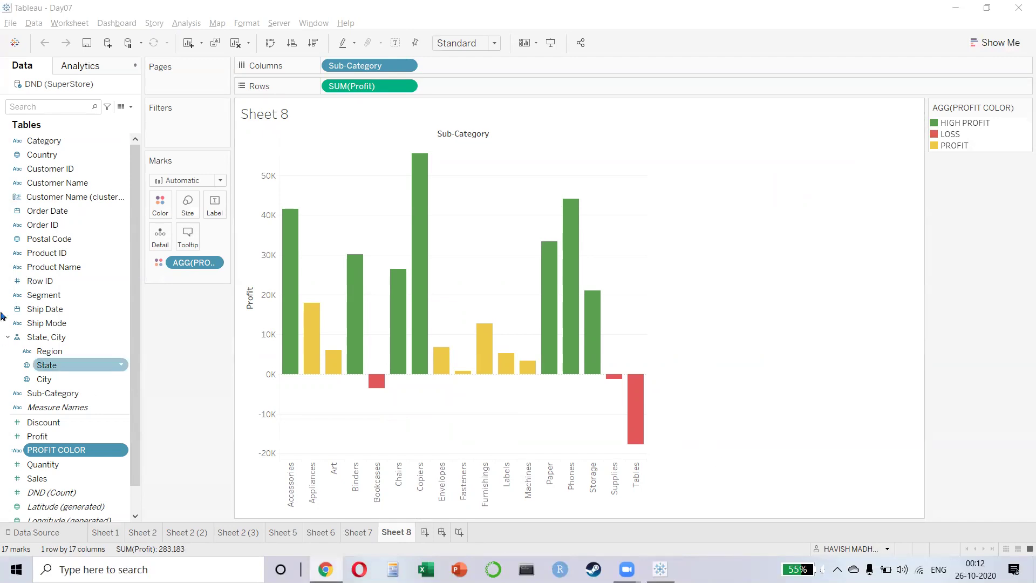
pyautogui.click(209, 401)
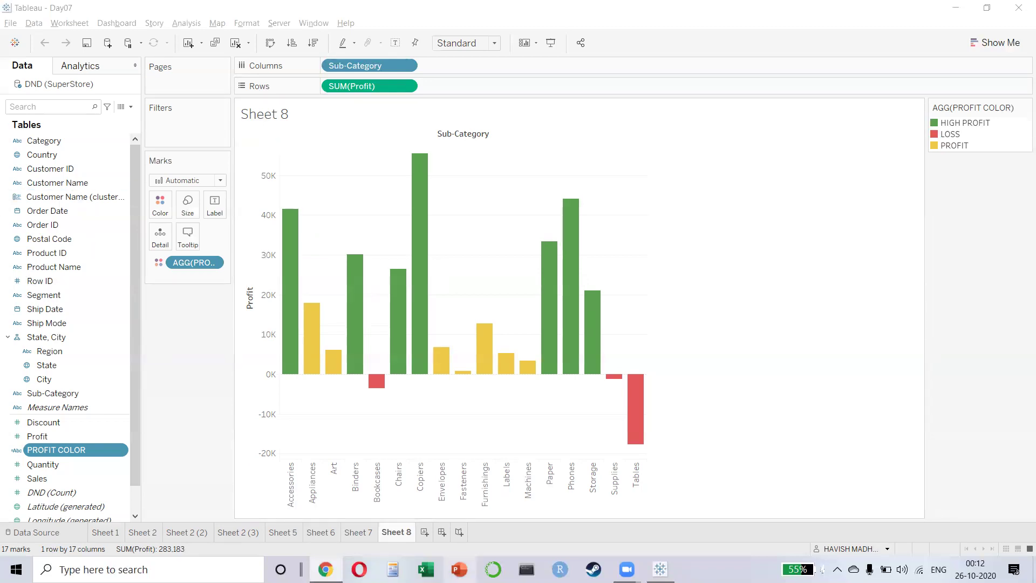
pyautogui.click(425, 532)
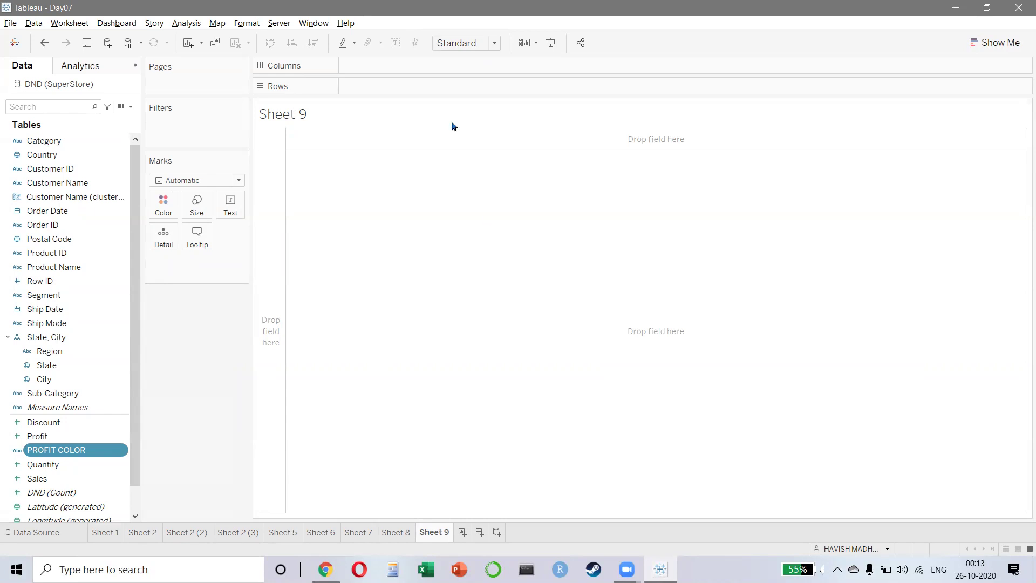
pyautogui.hotkey('alt', 'Tab')
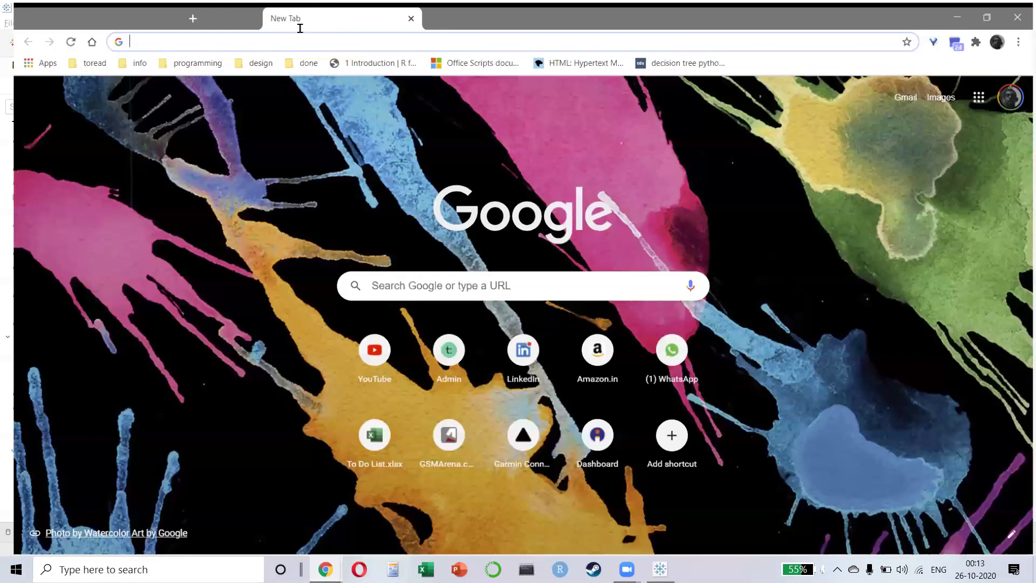
pyautogui.write('lod t')
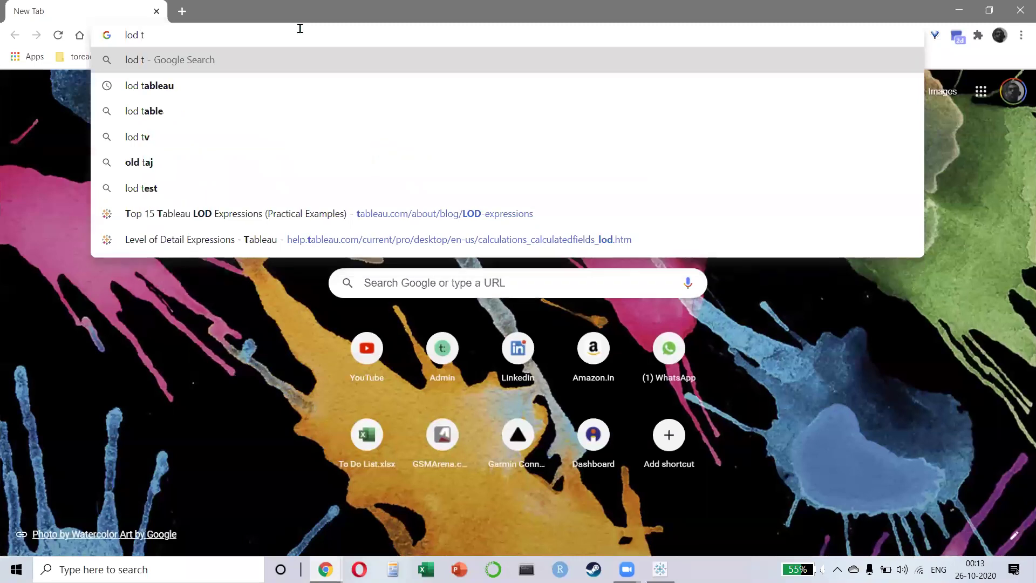
pyautogui.press('Down')
pyautogui.press('Return')
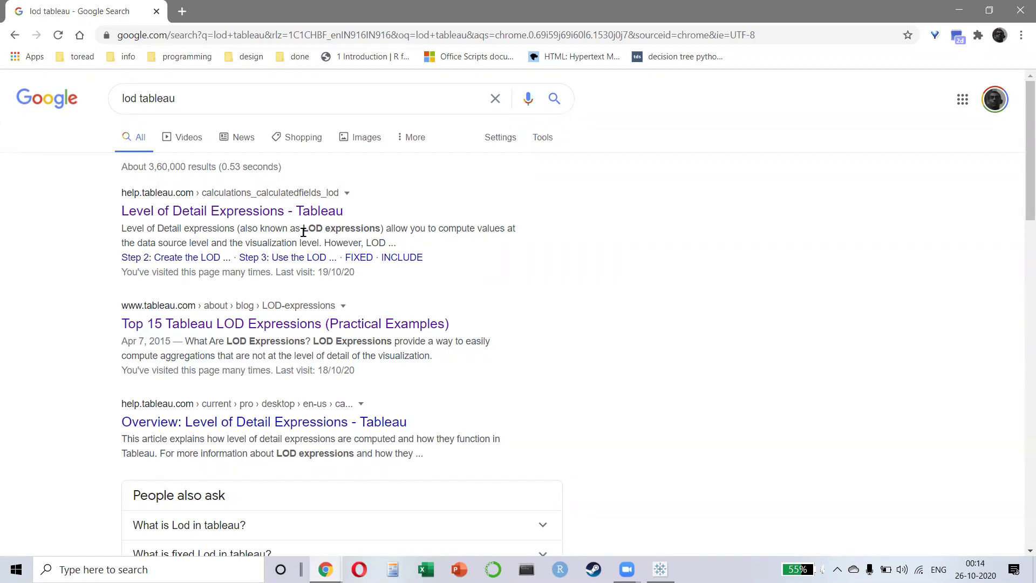
pyautogui.hotkey('alt', 'Tab')
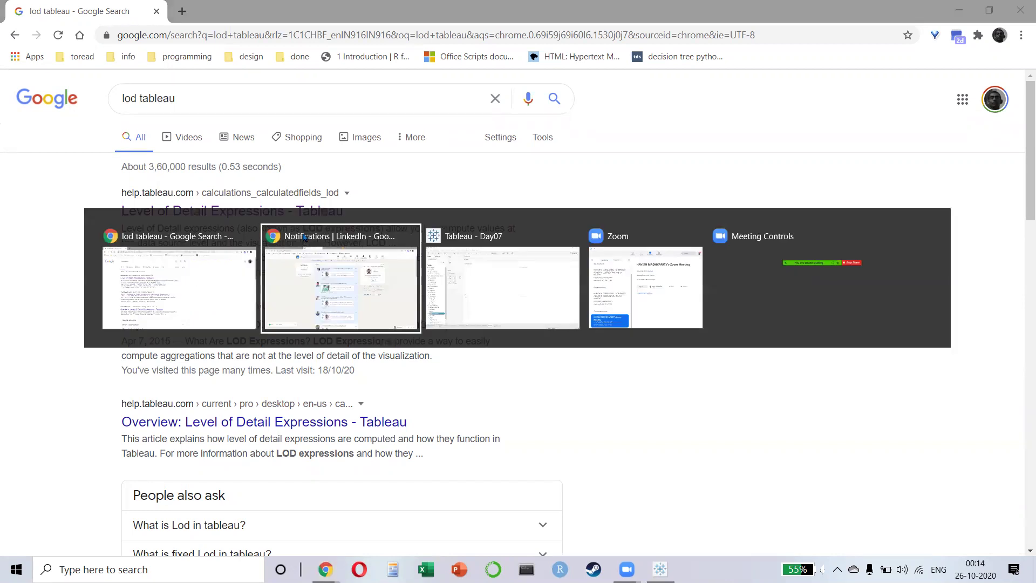
pyautogui.hotkey('alt', 'Tab')
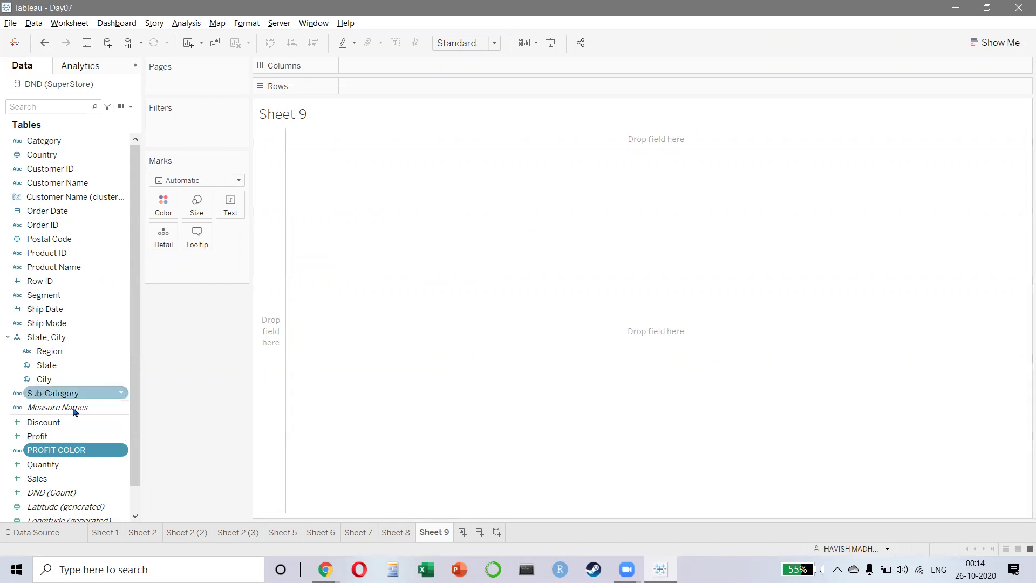
# - Chart SUM(Sales) by Sub-Category as horizontal bars on Sheet 9
pyautogui.doubleClick(65, 393)
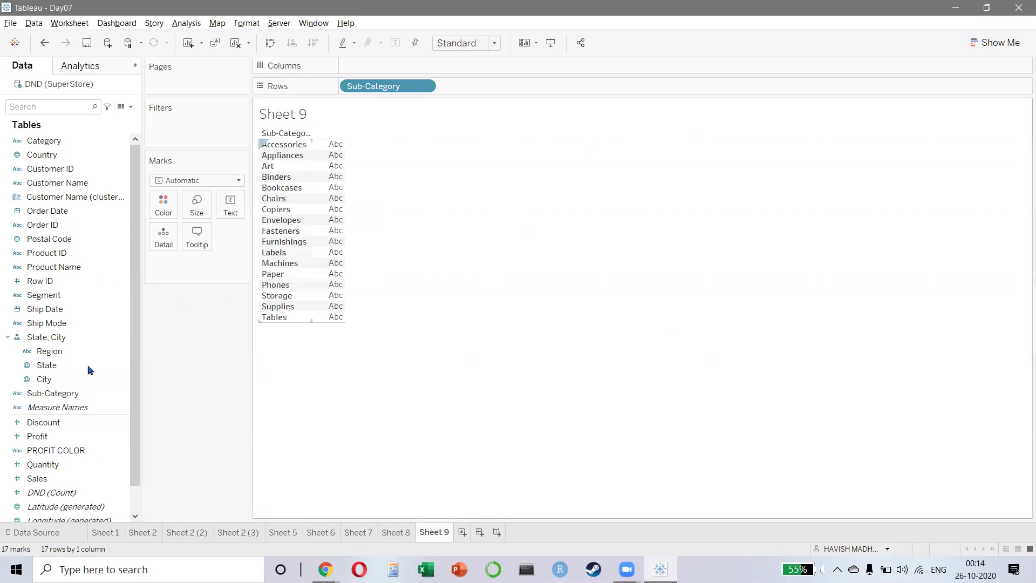
pyautogui.doubleClick(54, 482)
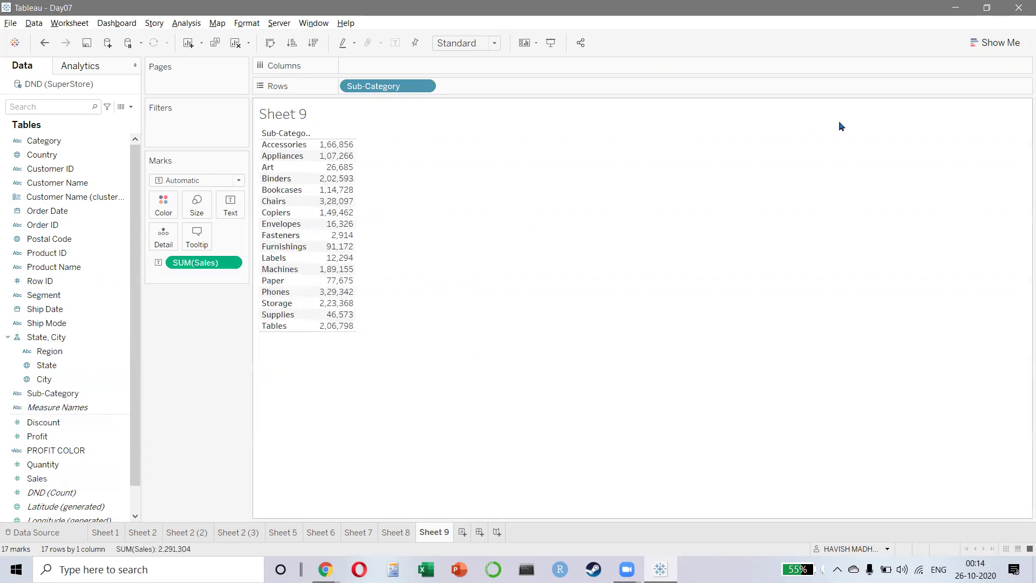
pyautogui.click(996, 42)
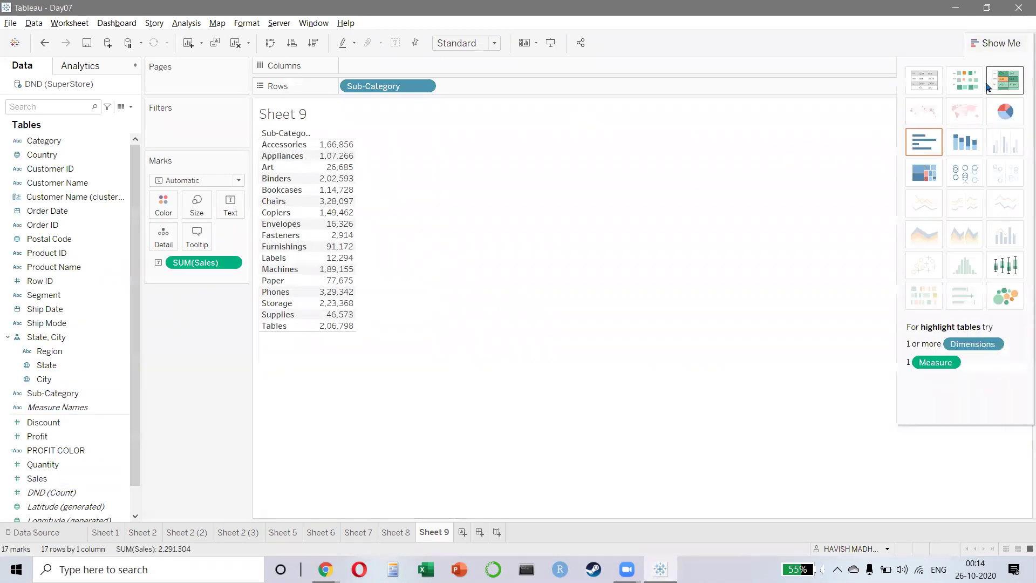
pyautogui.click(924, 141)
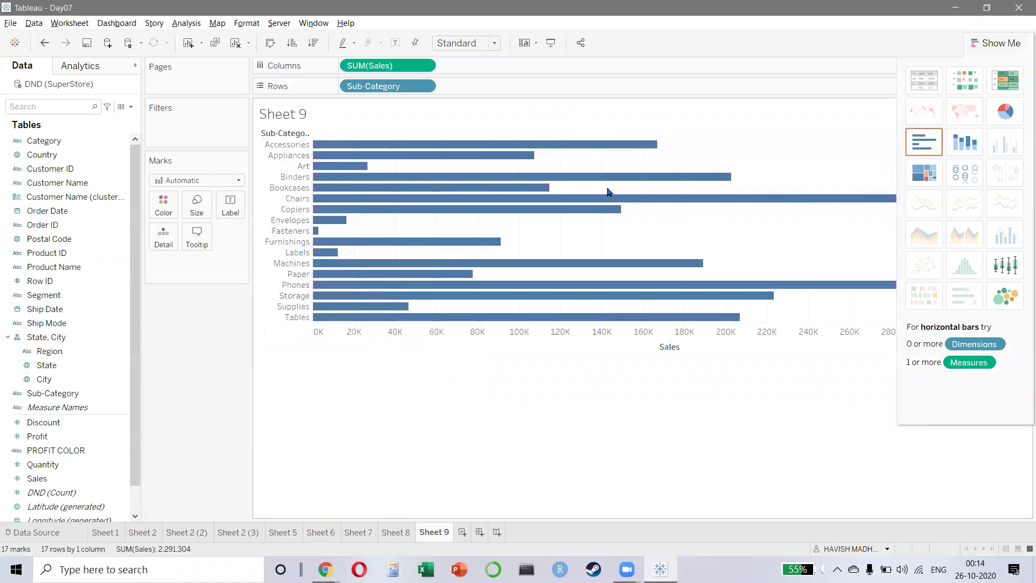
# - Sort the bars descending by sales and label them with their SUM(Sales) values
pyautogui.click(292, 43)
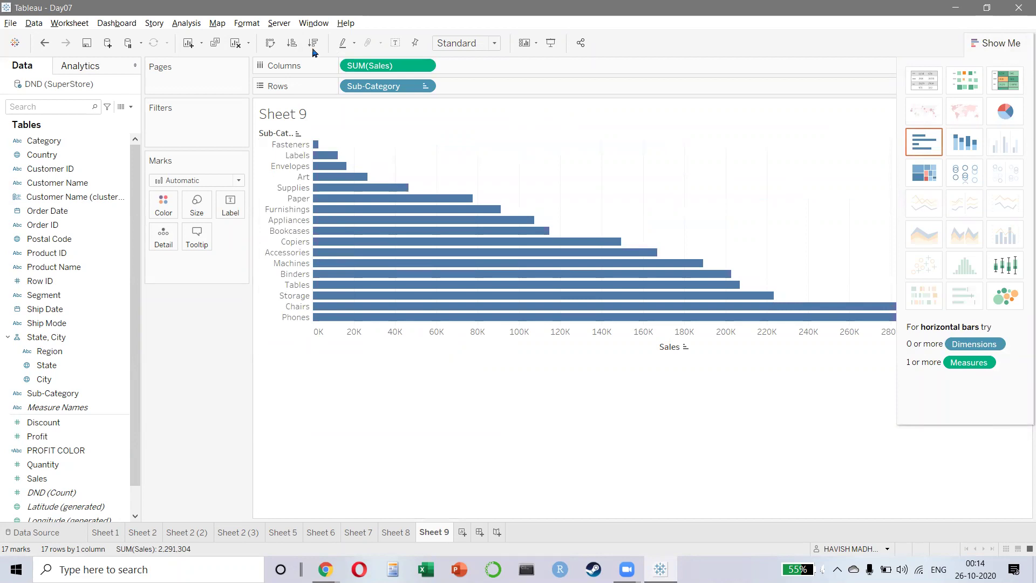
pyautogui.click(315, 45)
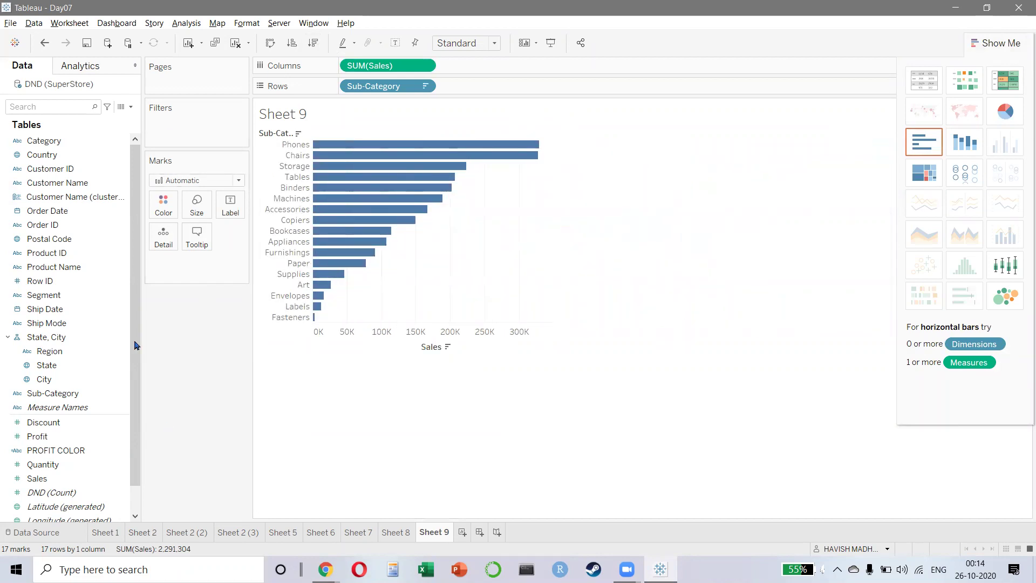
pyautogui.moveTo(371, 65); pyautogui.dragTo(245, 218)
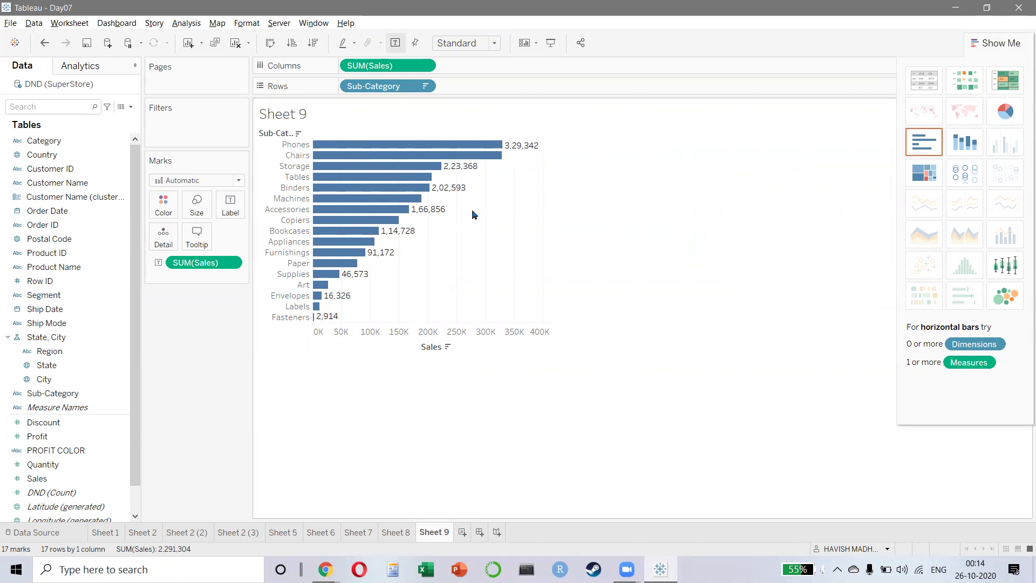
pyautogui.click(187, 23)
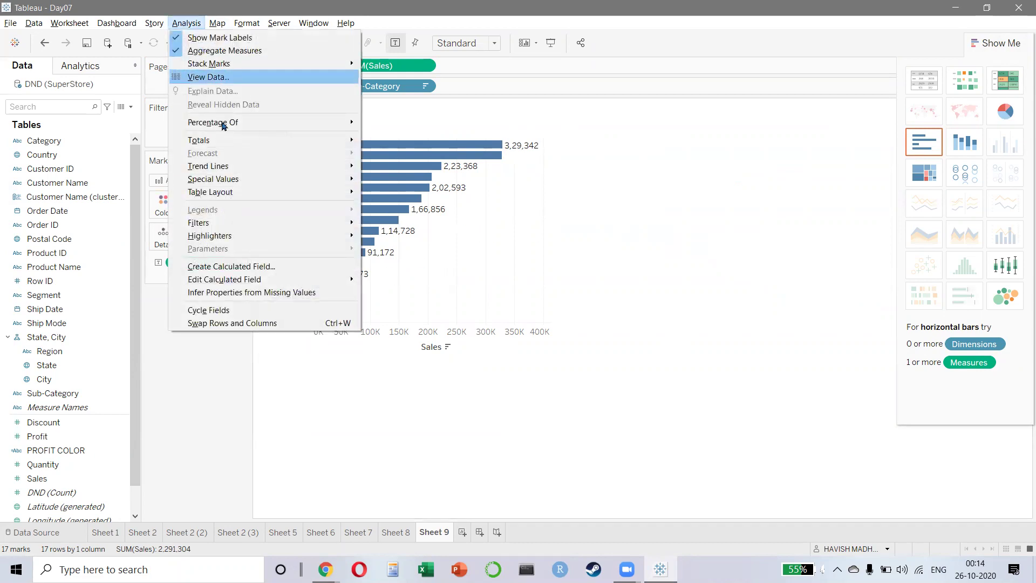
# - Create a new calculated field named SUB CAT TOTAL
pyautogui.click(238, 266)
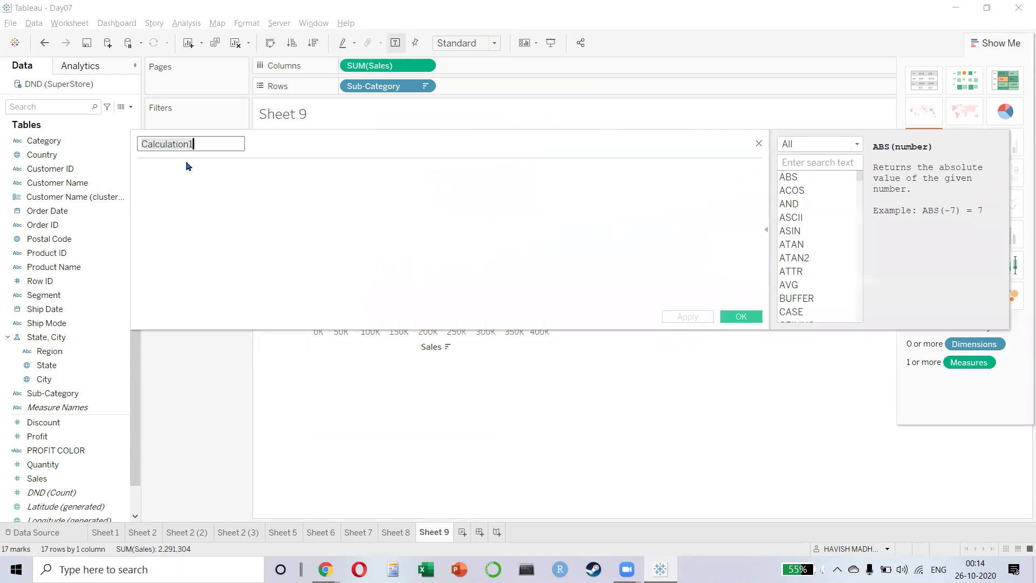
pyautogui.write('first')
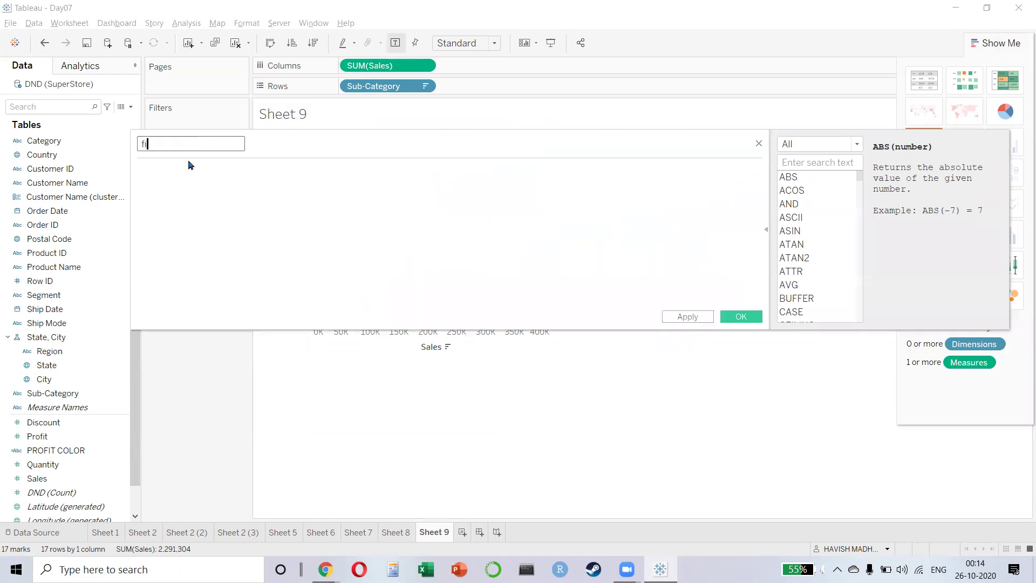
pyautogui.press('BackSpace')
pyautogui.press('BackSpace')
pyautogui.press('BackSpace')
pyautogui.press('BackSpace')
pyautogui.press('BackSpace')
pyautogui.press('capslock')
pyautogui.write('FIRST LOF')
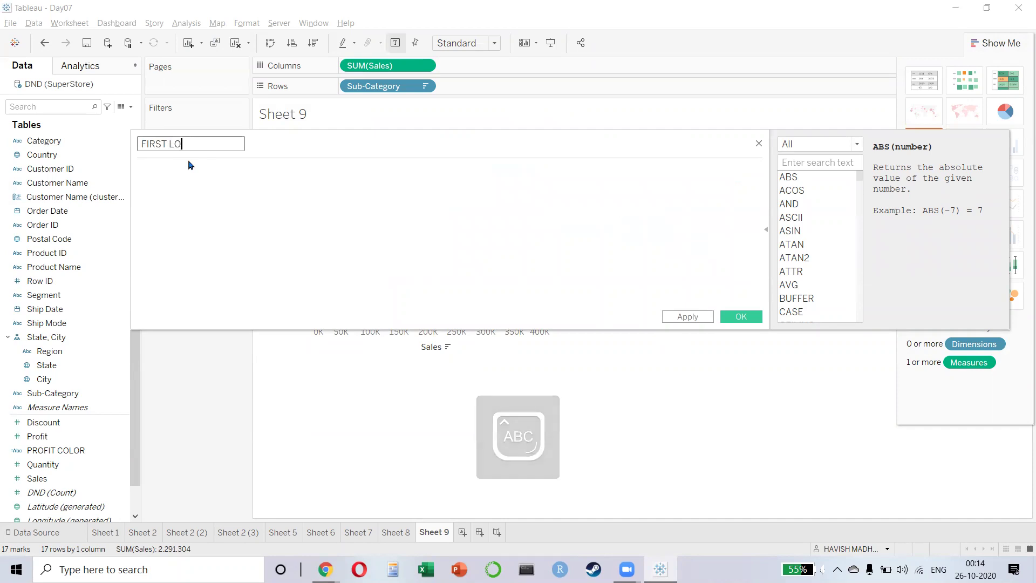
pyautogui.press('BackSpace')
pyautogui.hotkey('ctrl', 'a')
pyautogui.write('SUB CAT TOTAL')
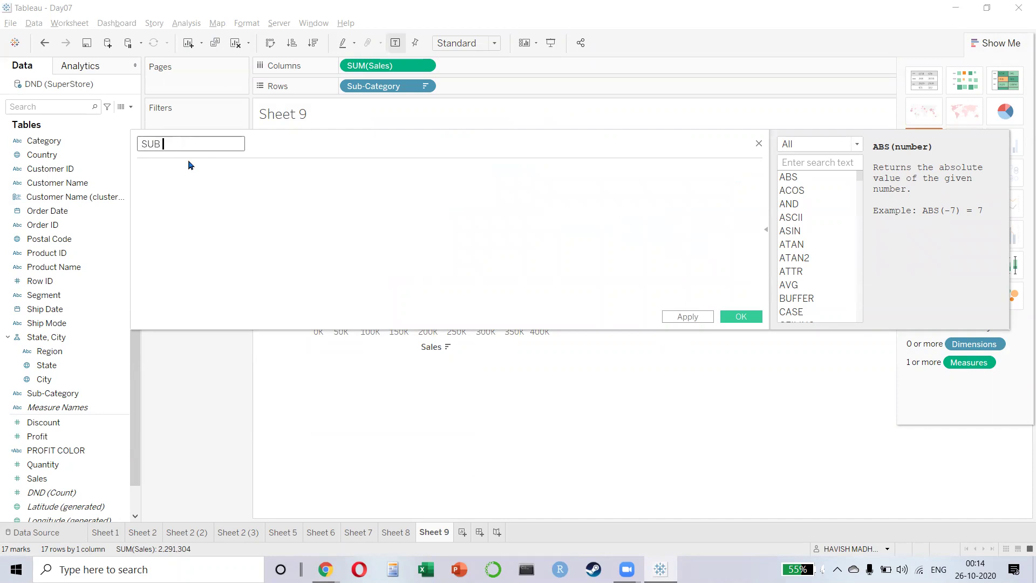
# - Enter the formula { FIXED [Sub-Category] : SUM([Sales]) } and save the field
pyautogui.click(184, 190)
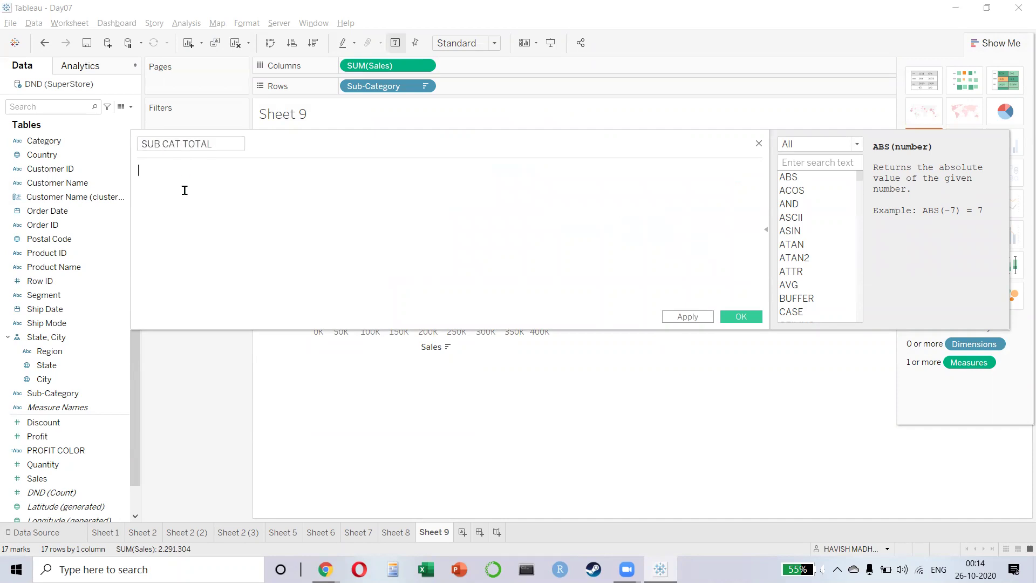
pyautogui.write('{}')
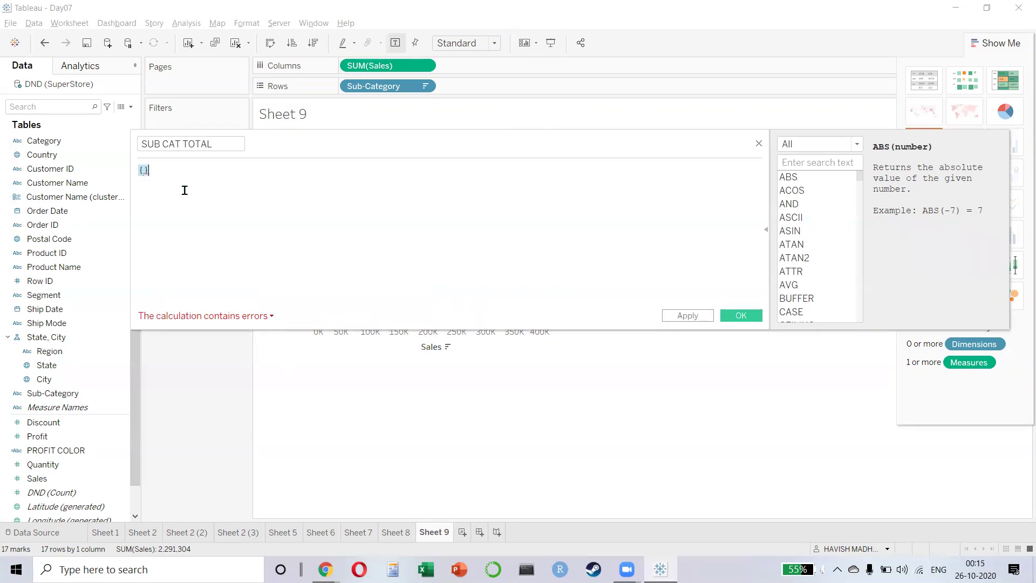
pyautogui.press('Left')
pyautogui.press('Left')
pyautogui.write('FIX')
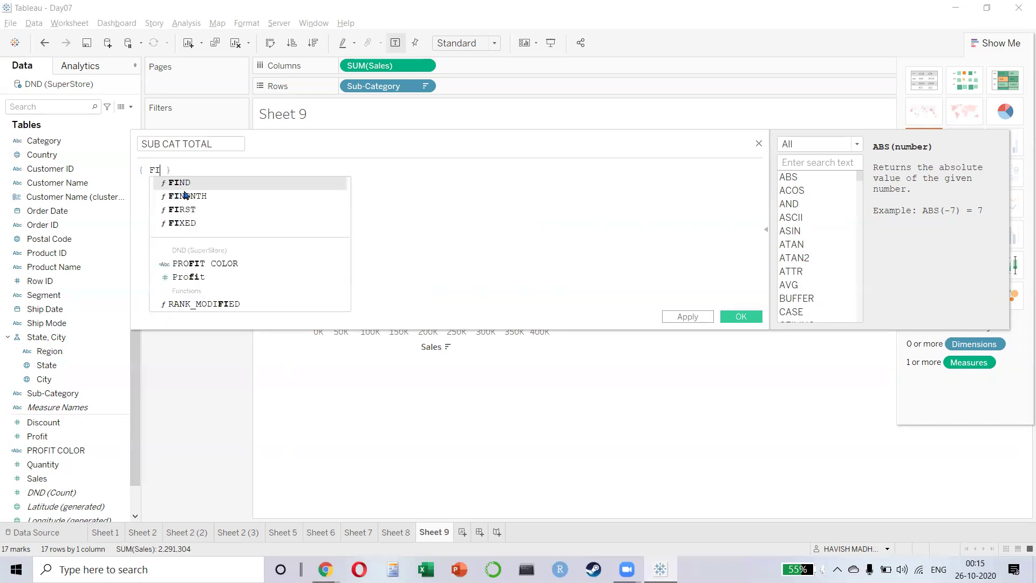
pyautogui.press('Return')
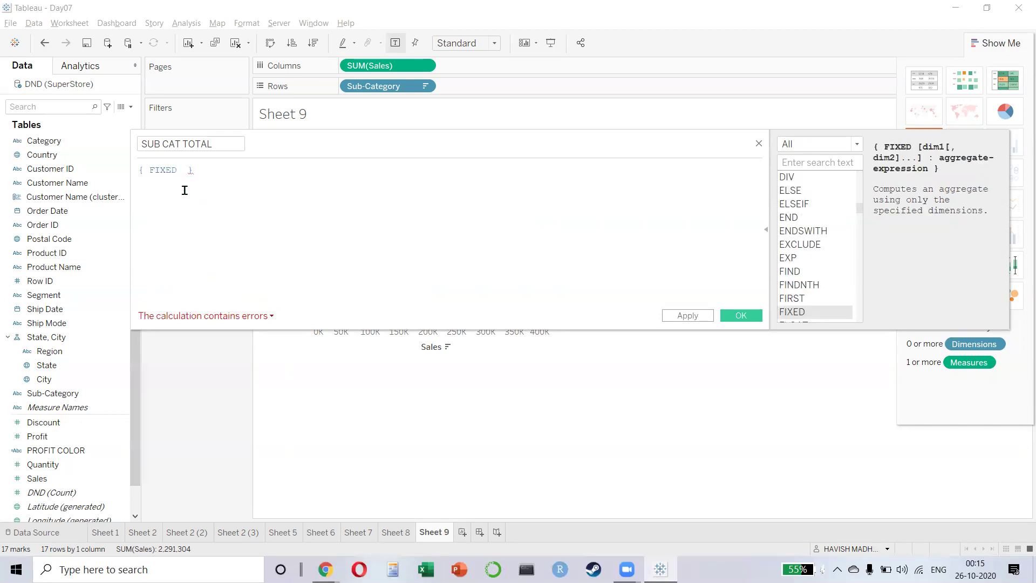
pyautogui.write('SUB')
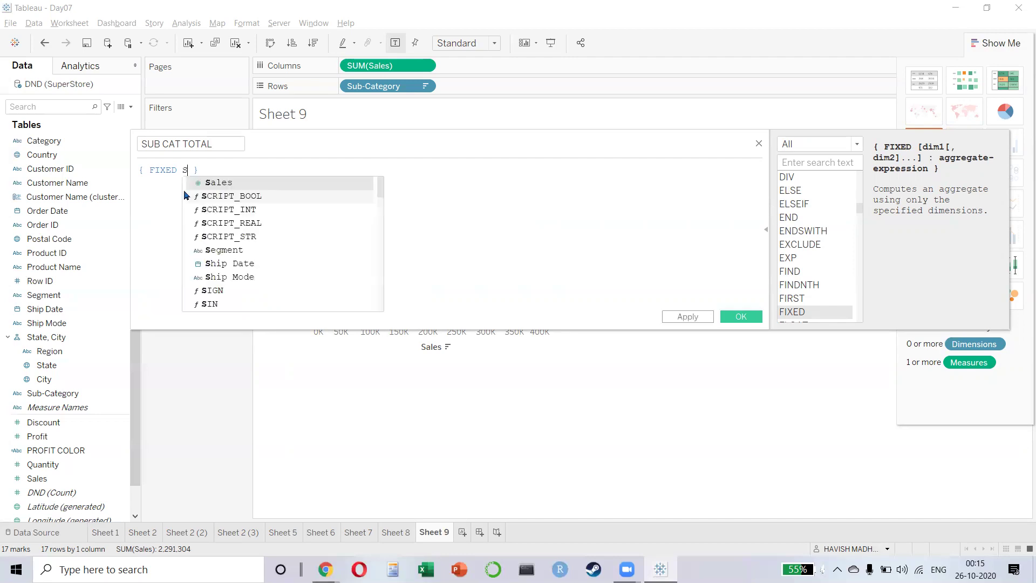
pyautogui.press('Return')
pyautogui.write(': S')
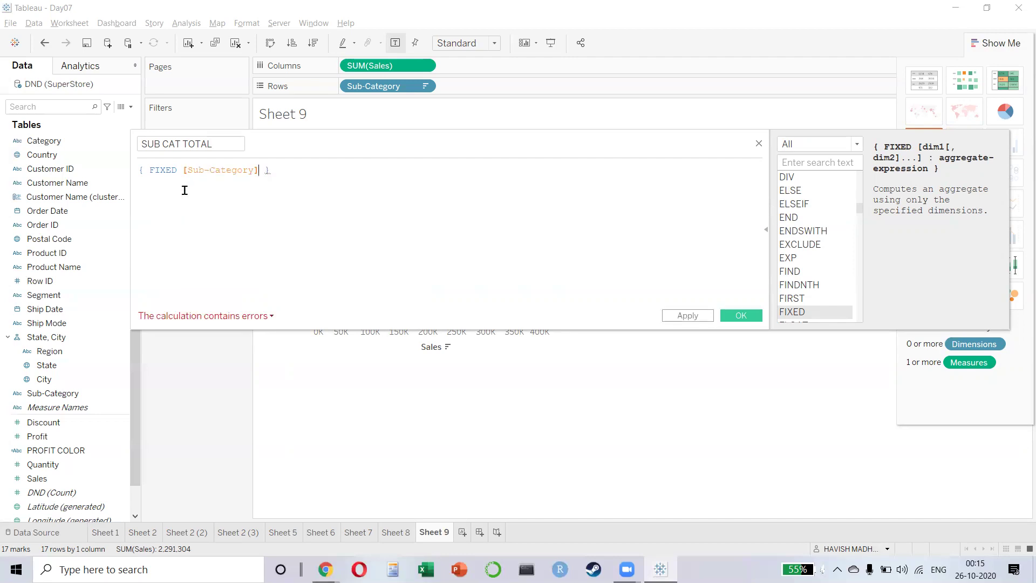
pyautogui.write('UM()')
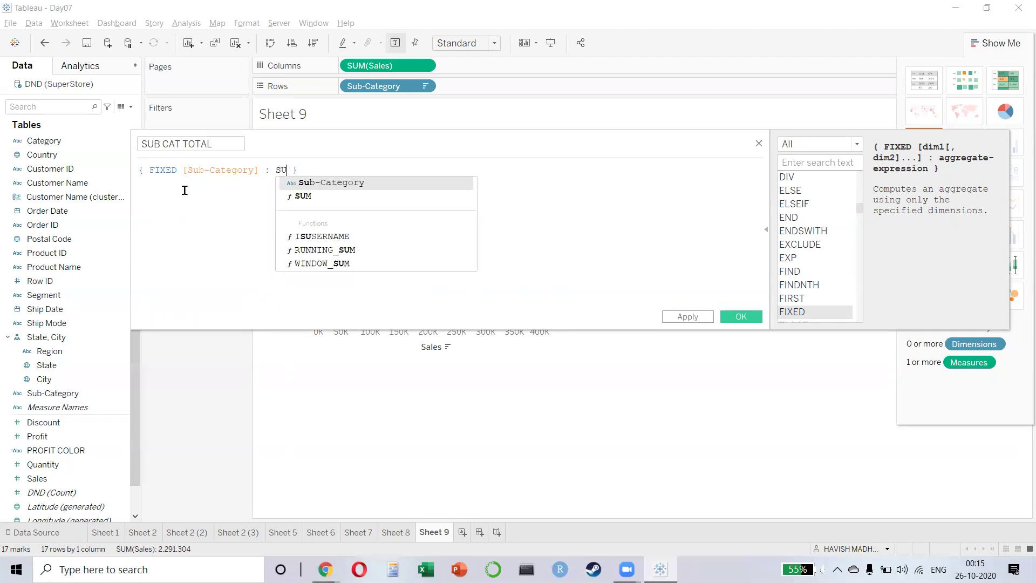
pyautogui.press('BackSpace')
pyautogui.press('BackSpace')
pyautogui.write('(SA')
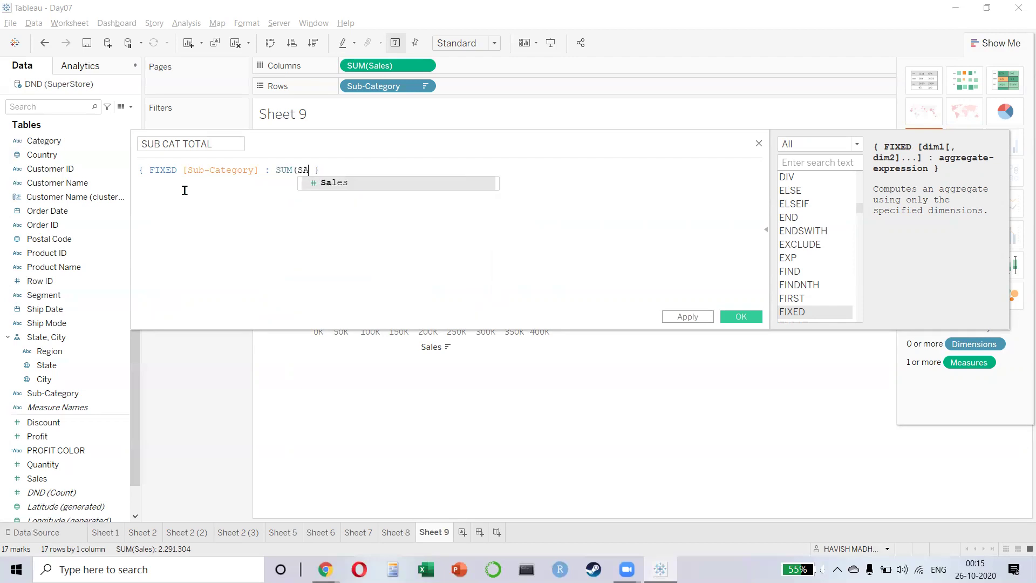
pyautogui.press('Return')
pyautogui.press('End')
pyautogui.click(255, 170)
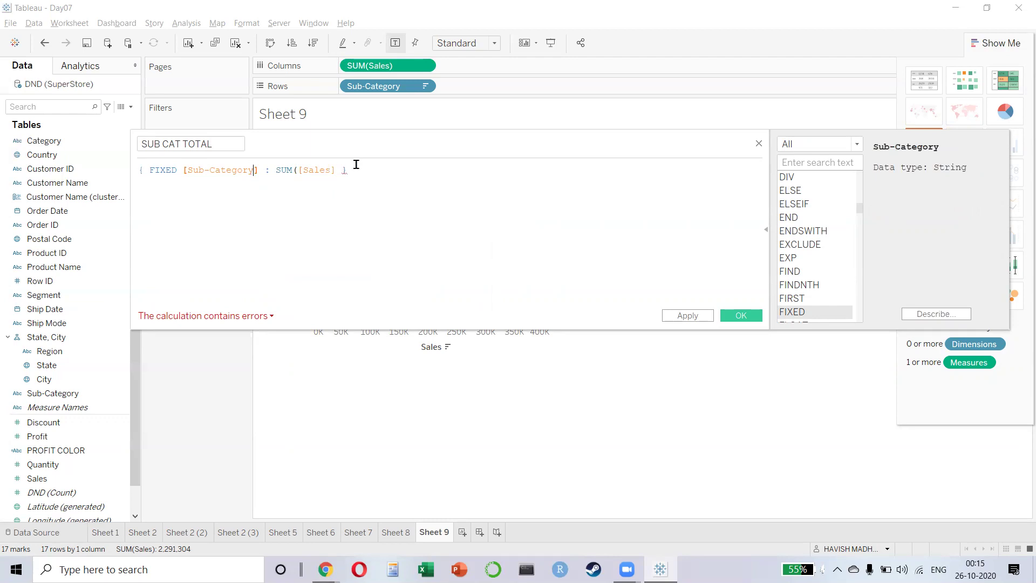
pyautogui.click(370, 172)
pyautogui.press('BackSpace')
pyautogui.press('BackSpace')
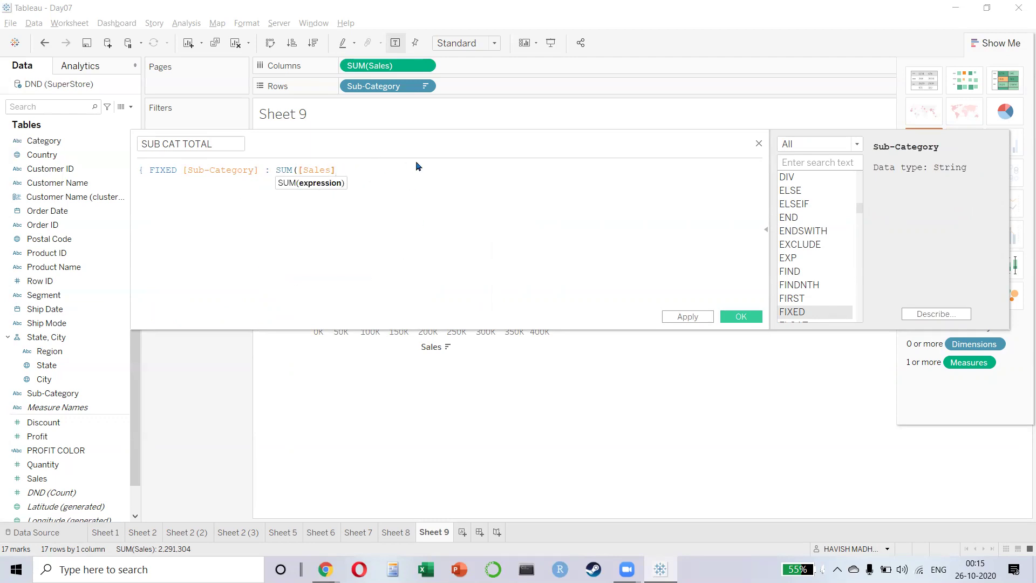
pyautogui.write(') }')
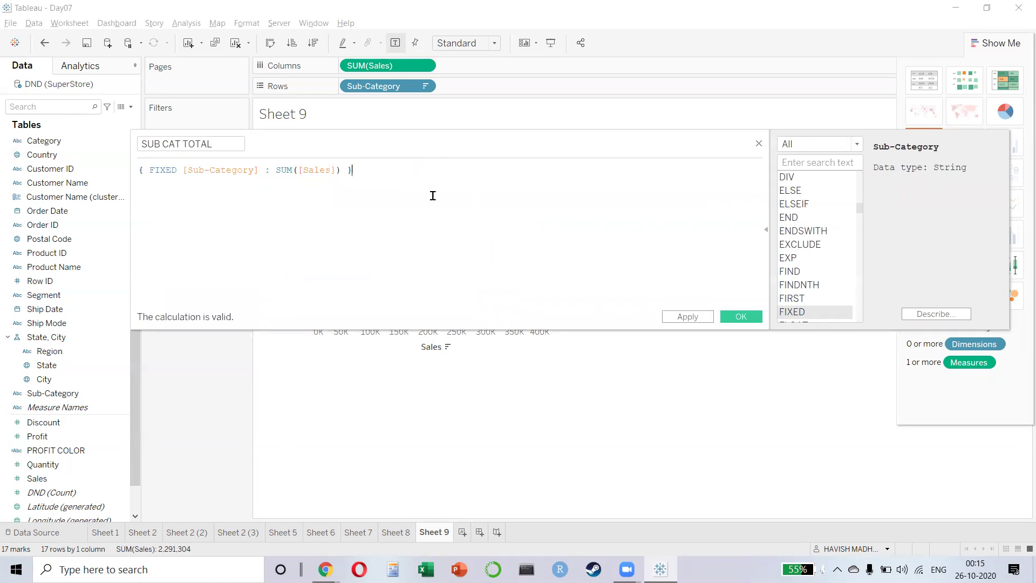
pyautogui.click(742, 318)
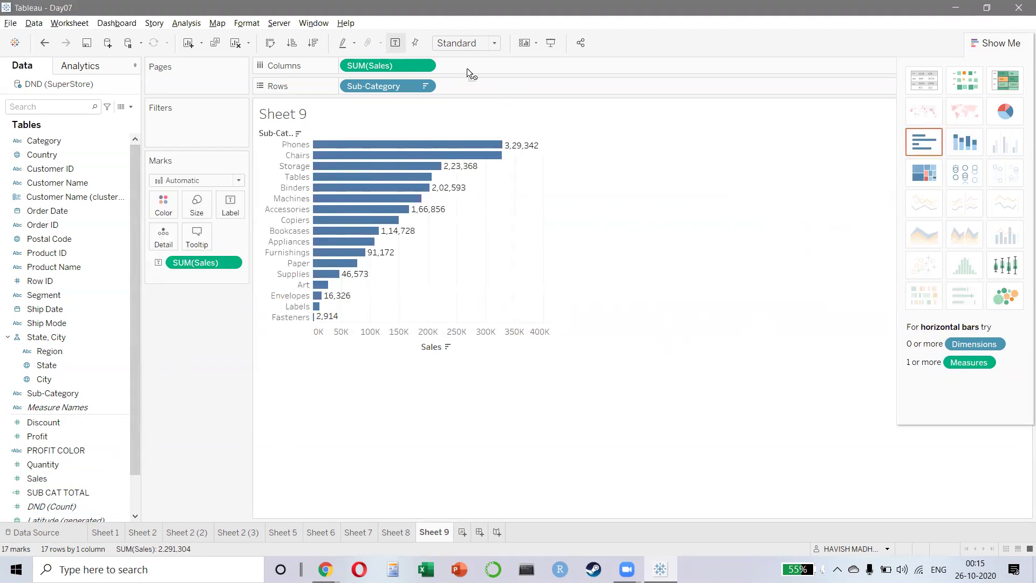
# - Put SUB CAT TOTAL on Columns next to SUM(Sales), leaving its expression unchanged
pyautogui.moveTo(57, 492); pyautogui.dragTo(476, 69)
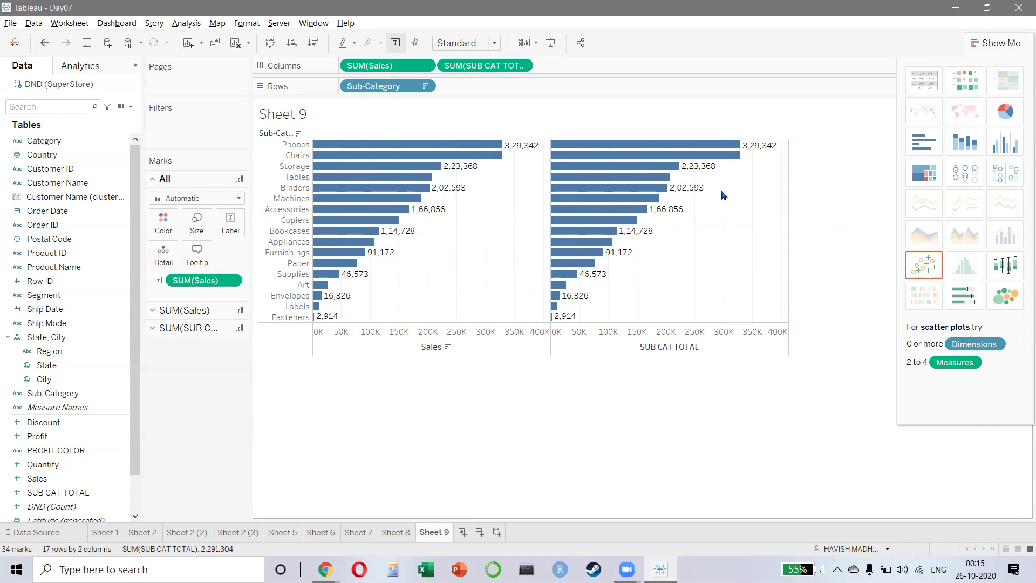
pyautogui.click(402, 65)
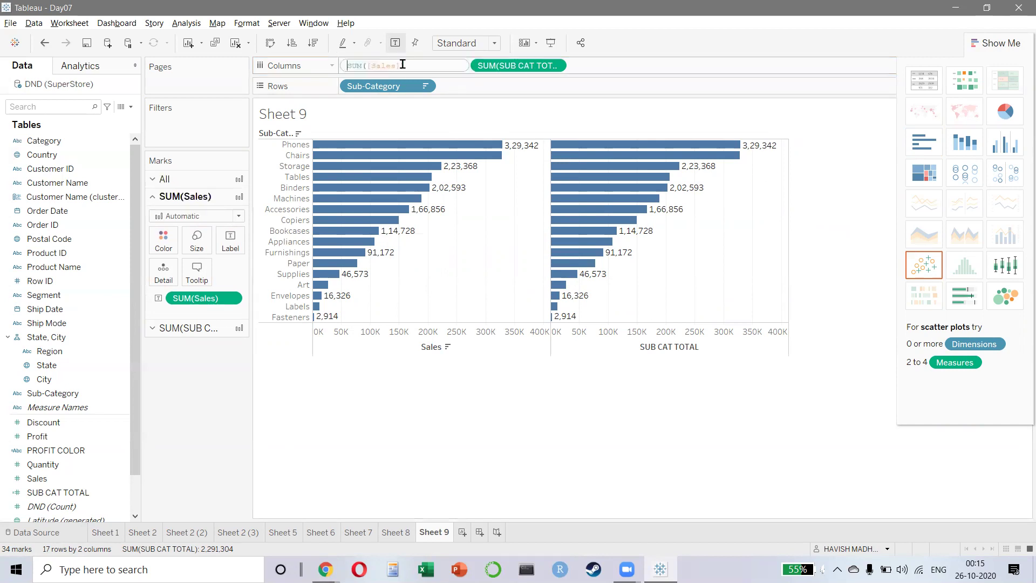
pyautogui.doubleClick(474, 64)
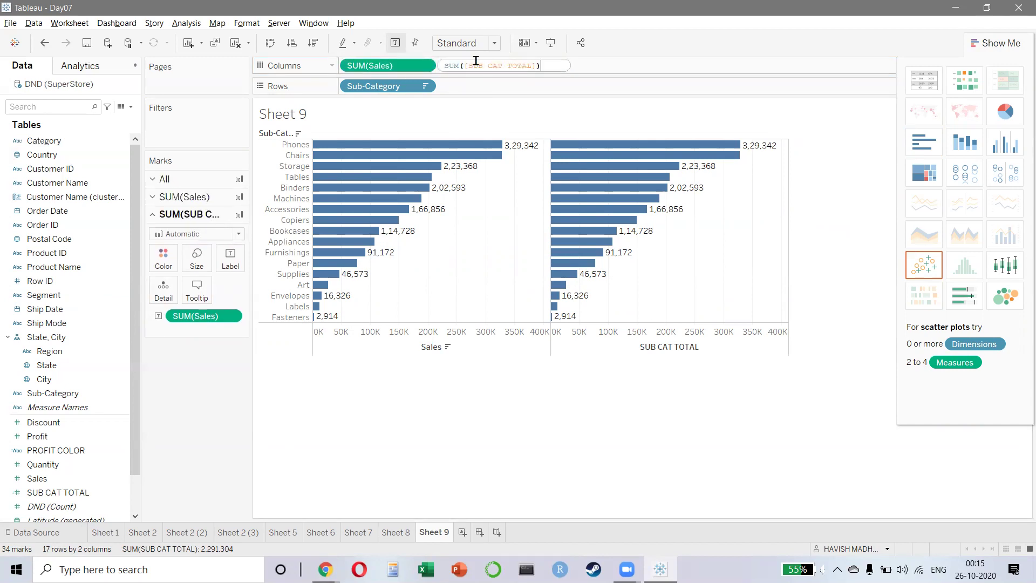
pyautogui.press('Return')
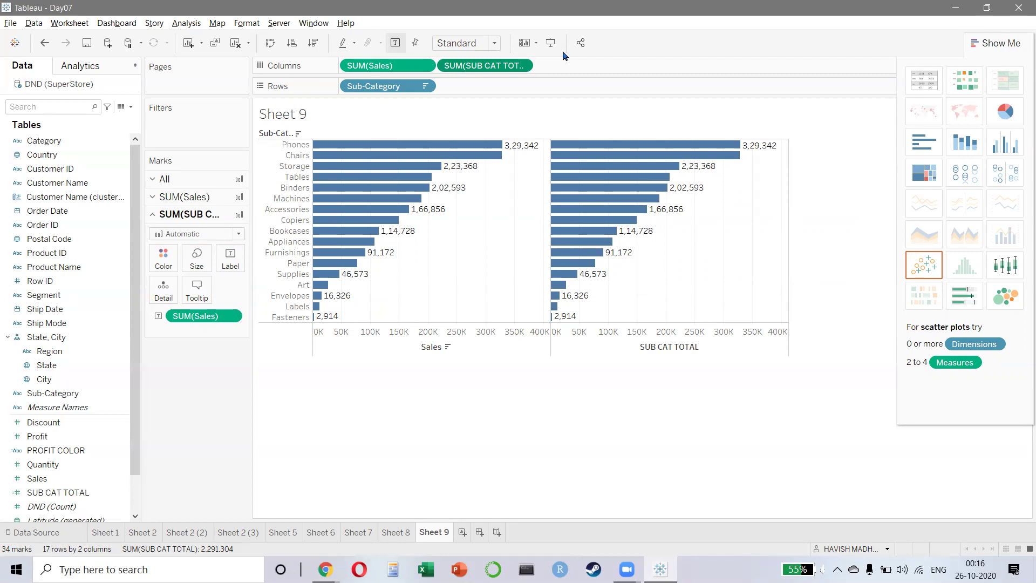
# - Switch both Sales and SUB CAT TOTAL to the Average aggregation
pyautogui.click(424, 66)
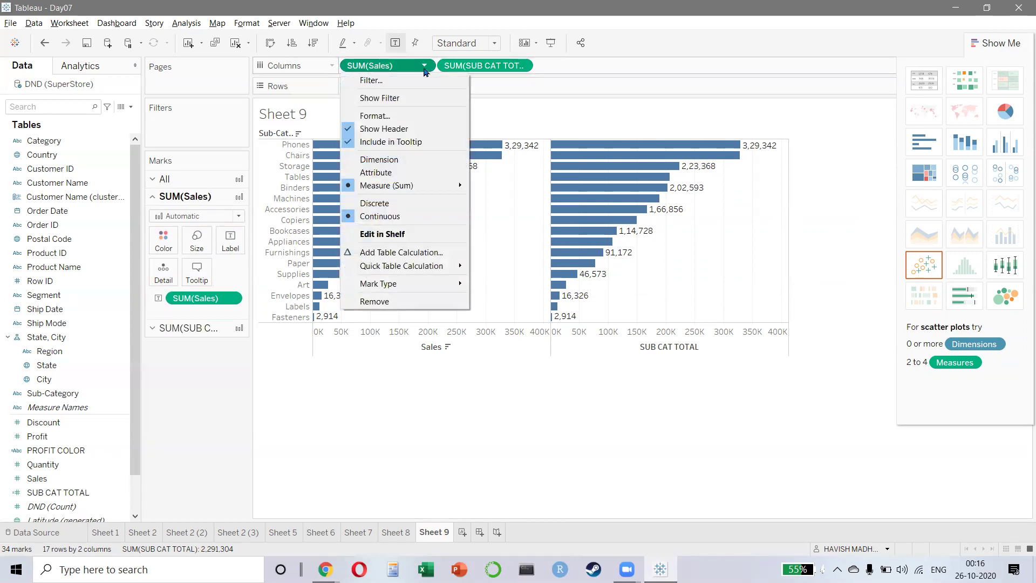
pyautogui.moveTo(430, 186)
pyautogui.click(488, 200)
pyautogui.click(521, 65)
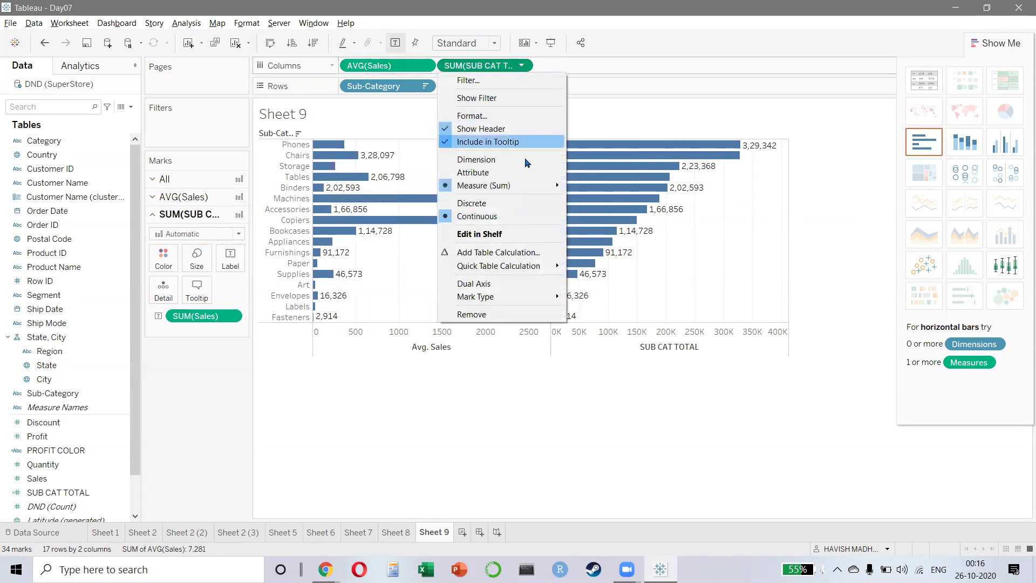
pyautogui.moveTo(545, 186)
pyautogui.click(597, 200)
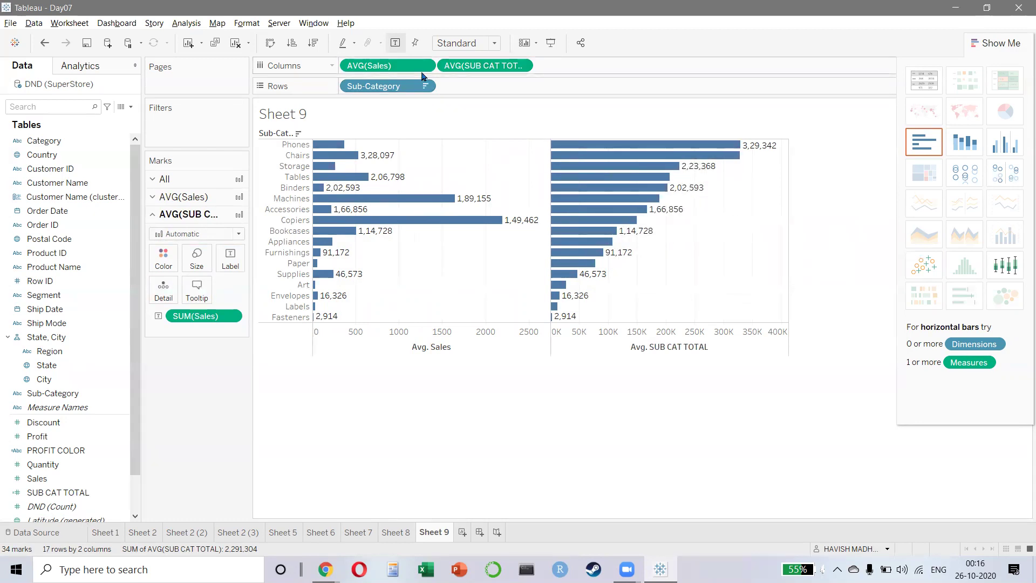
# - Try Count and Sum for SUB CAT TOTAL, then settle back on Average
pyautogui.click(521, 66)
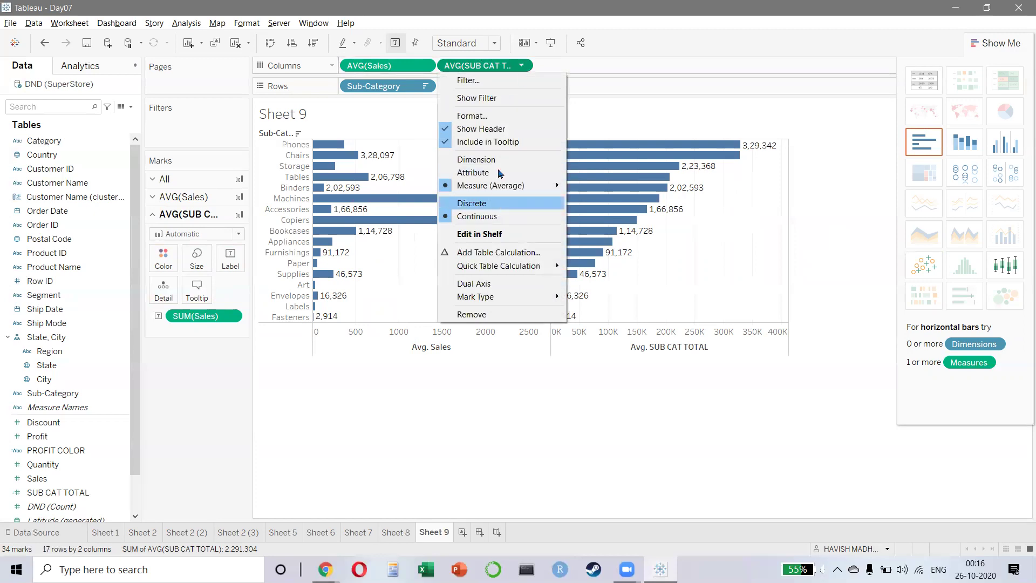
pyautogui.moveTo(536, 186)
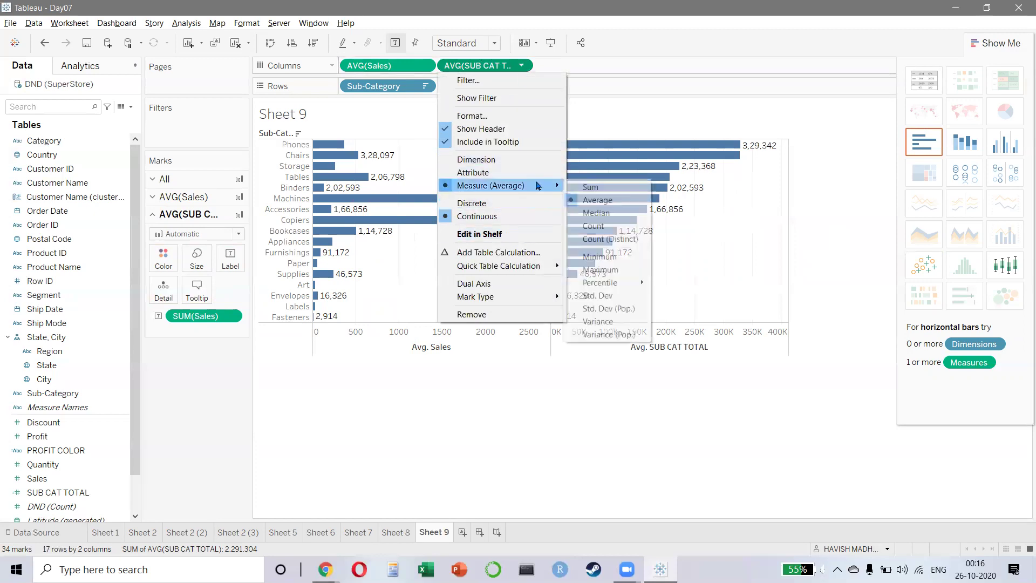
pyautogui.click(597, 227)
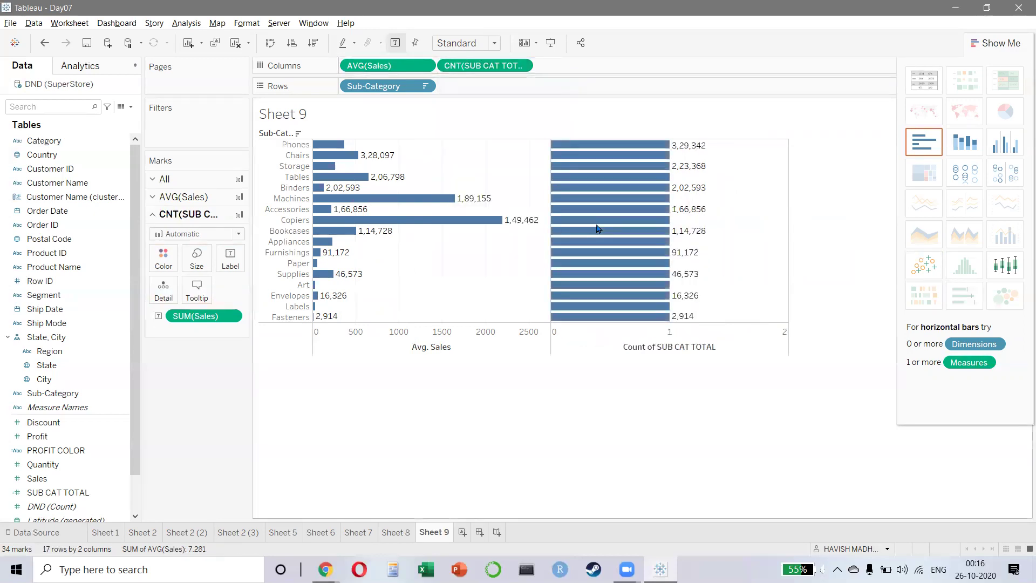
pyautogui.hotkey('ctrl', 'z')
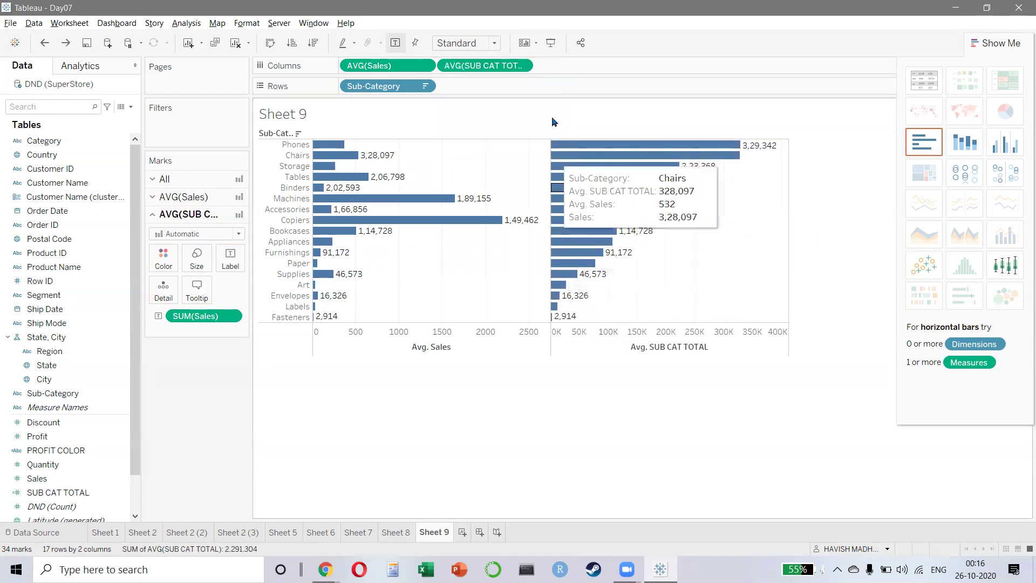
pyautogui.click(521, 65)
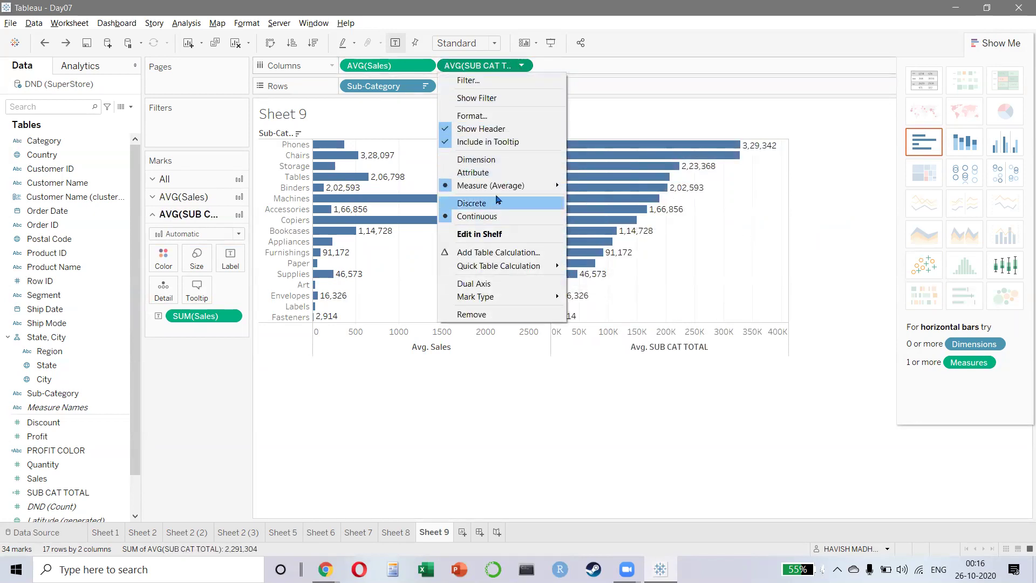
pyautogui.moveTo(510, 190)
pyautogui.click(571, 188)
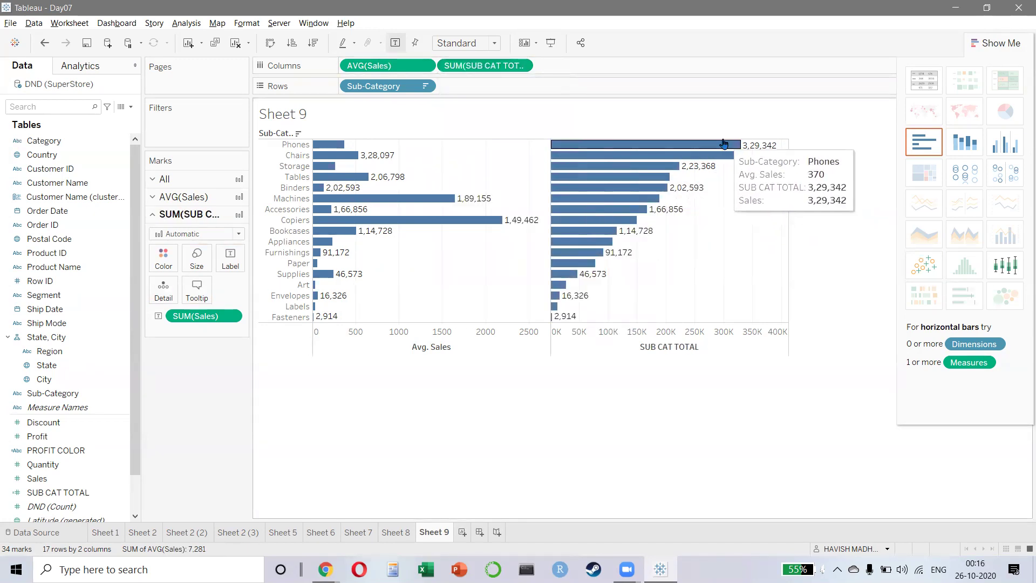
pyautogui.click(521, 65)
pyautogui.moveTo(517, 185)
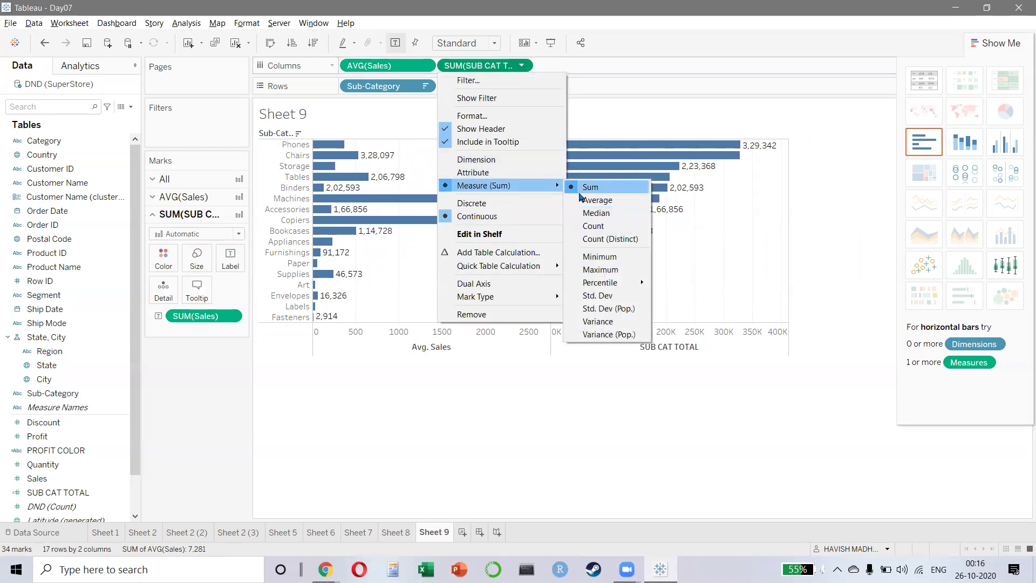
pyautogui.click(579, 200)
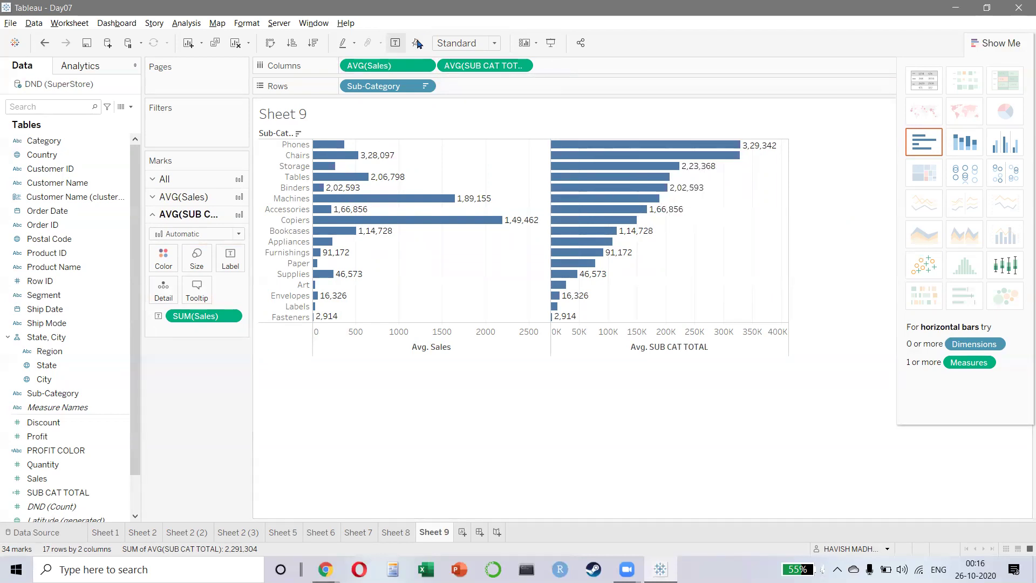
# - Swap Sub-Category for Region on Rows and reconfirm Average for Sales and SUB CAT TOTAL
pyautogui.moveTo(371, 87); pyautogui.dragTo(375, 414)
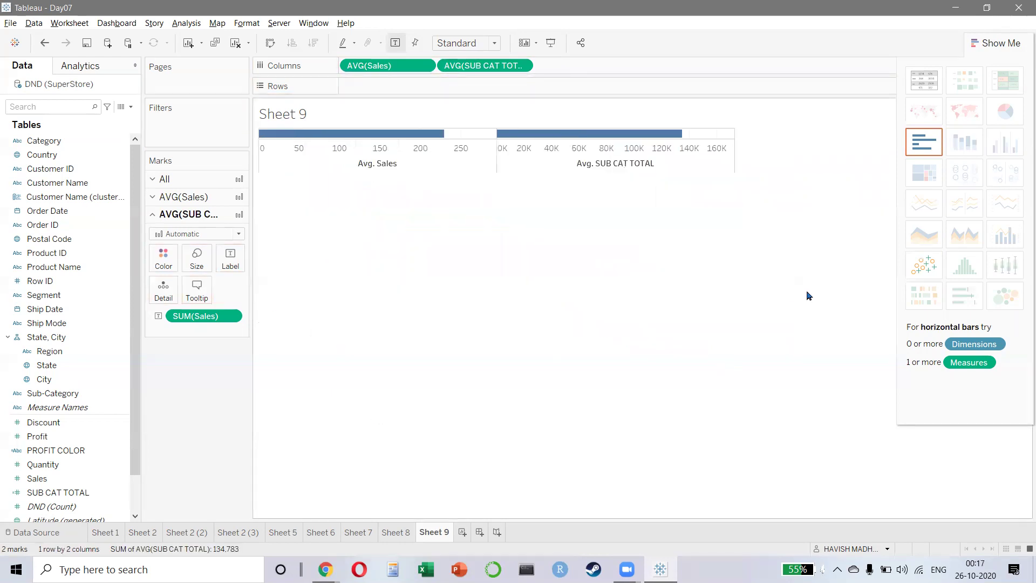
pyautogui.moveTo(43, 351); pyautogui.dragTo(348, 88)
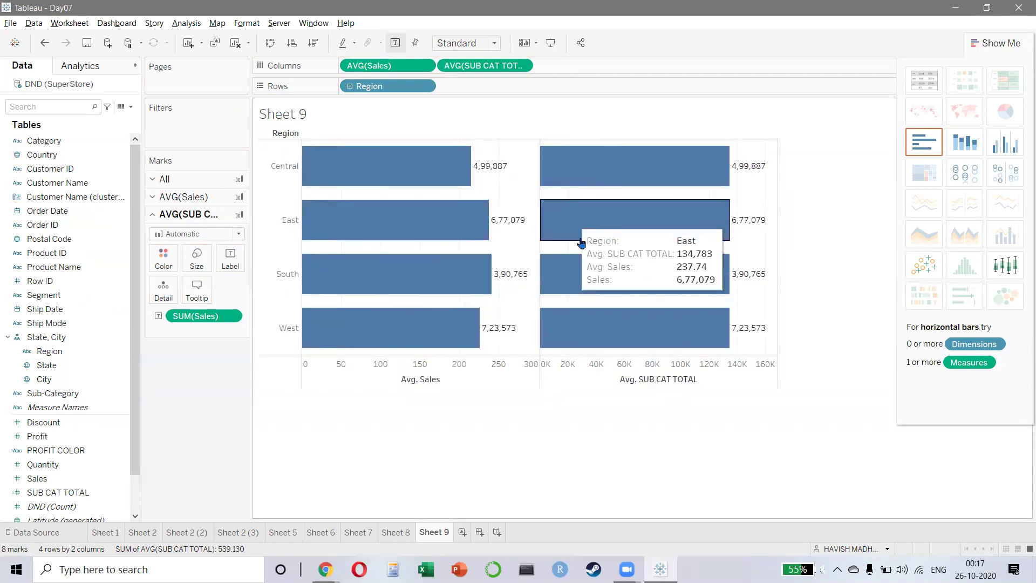
pyautogui.click(424, 65)
pyautogui.moveTo(446, 190)
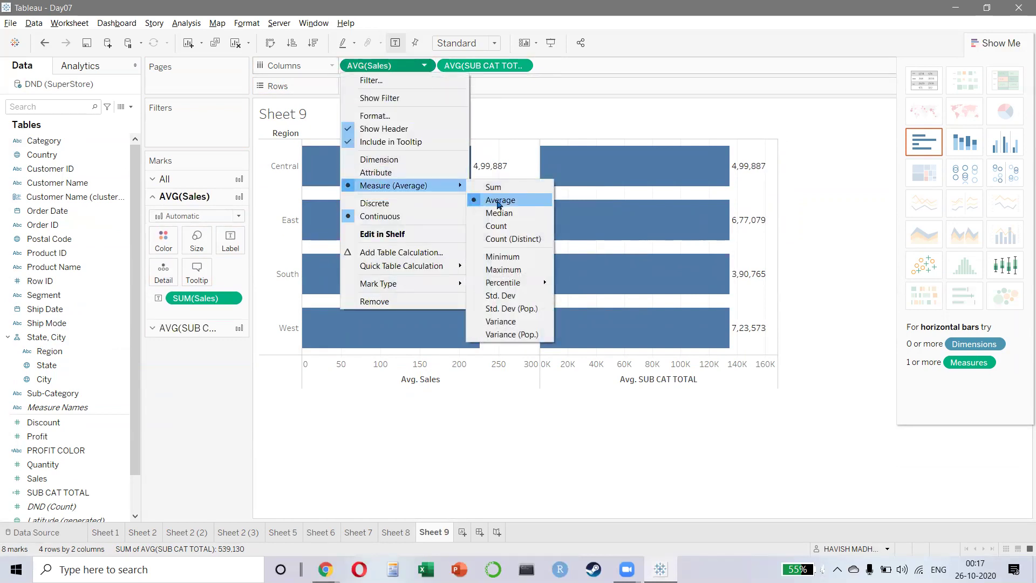
pyautogui.click(499, 201)
pyautogui.click(522, 65)
pyautogui.moveTo(534, 187)
pyautogui.click(598, 201)
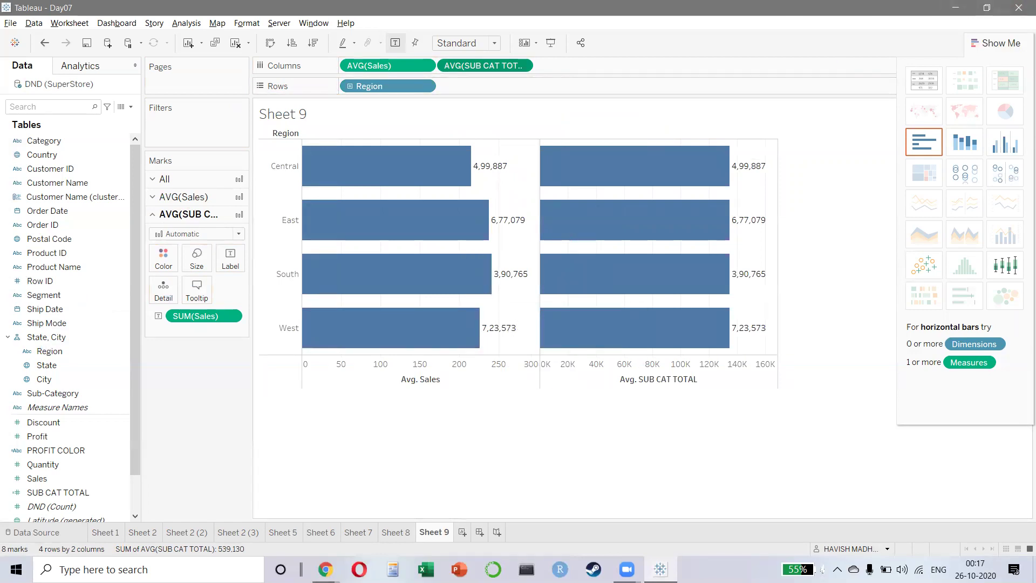
pyautogui.hotkey('alt', 'Tab')
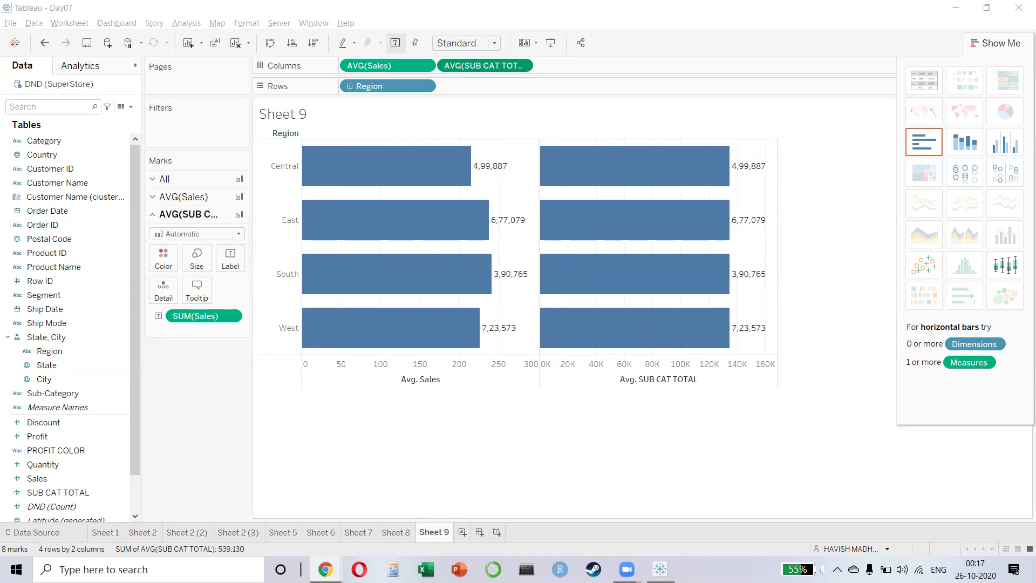
pyautogui.click(492, 484)
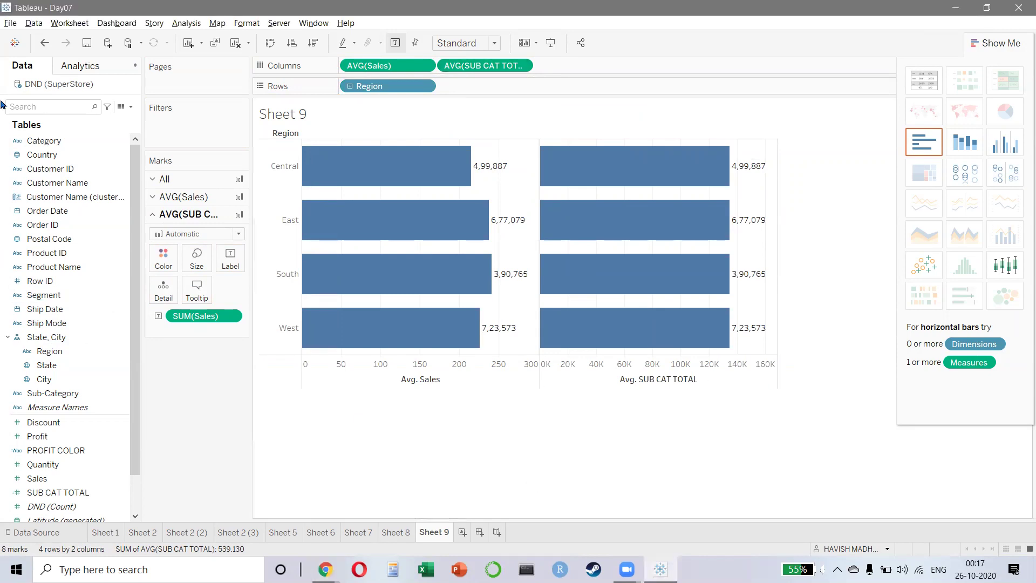
# - Clear the sheet and build an enlarged Region/State text table of total Sales
pyautogui.hotkey('alt', 'shift', 'BackSpace')
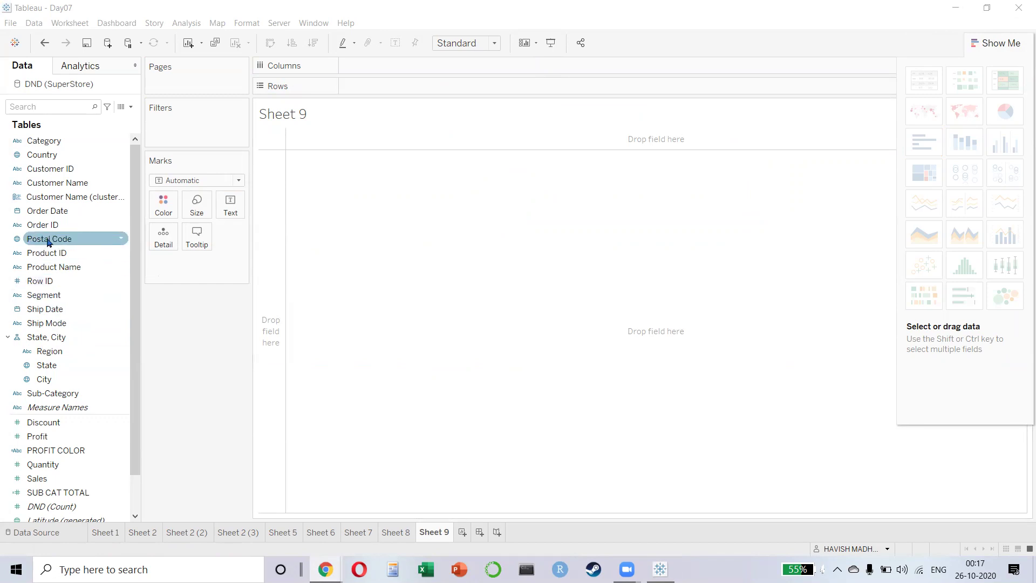
pyautogui.doubleClick(62, 352)
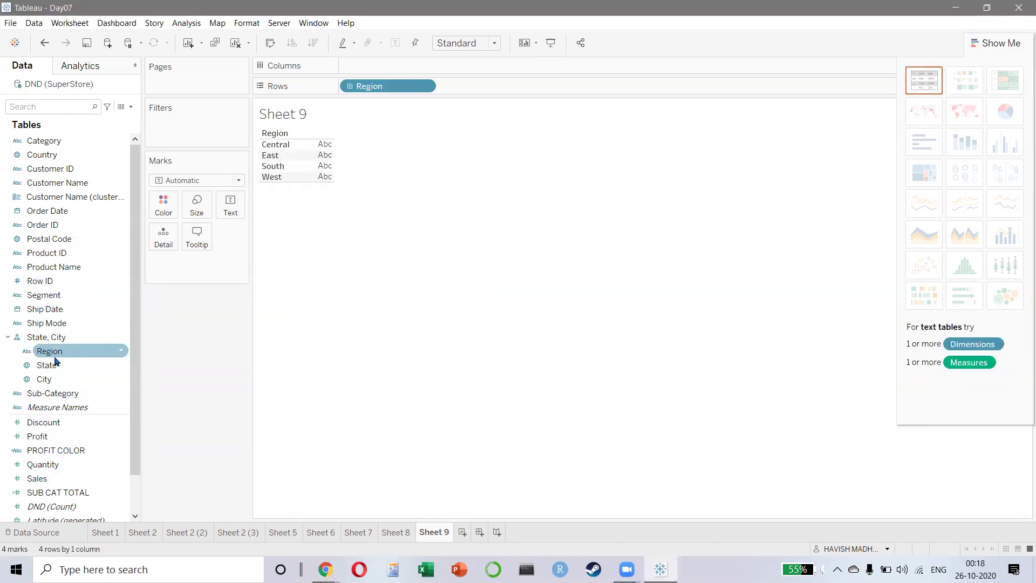
pyautogui.doubleClick(47, 365)
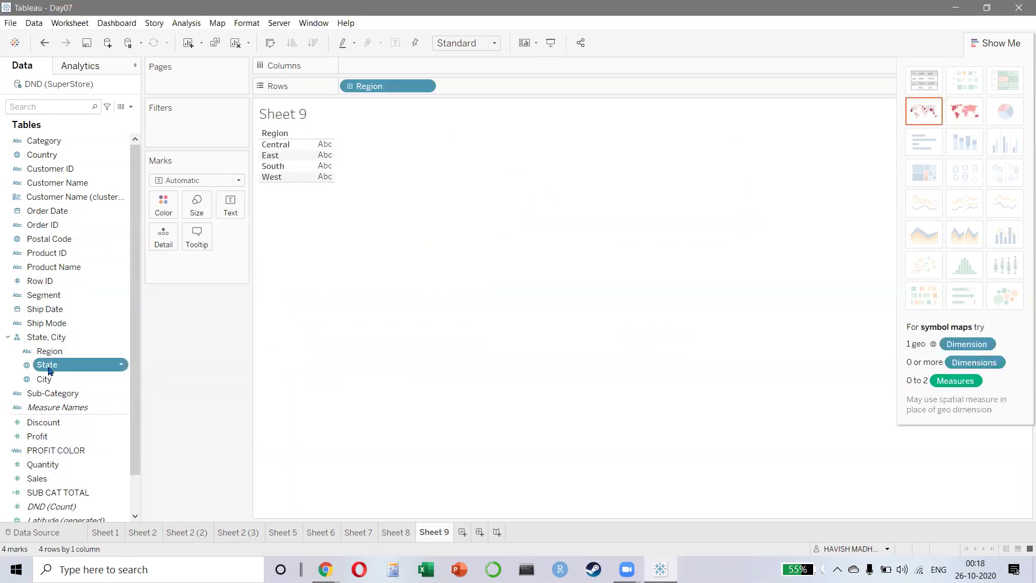
pyautogui.doubleClick(39, 479)
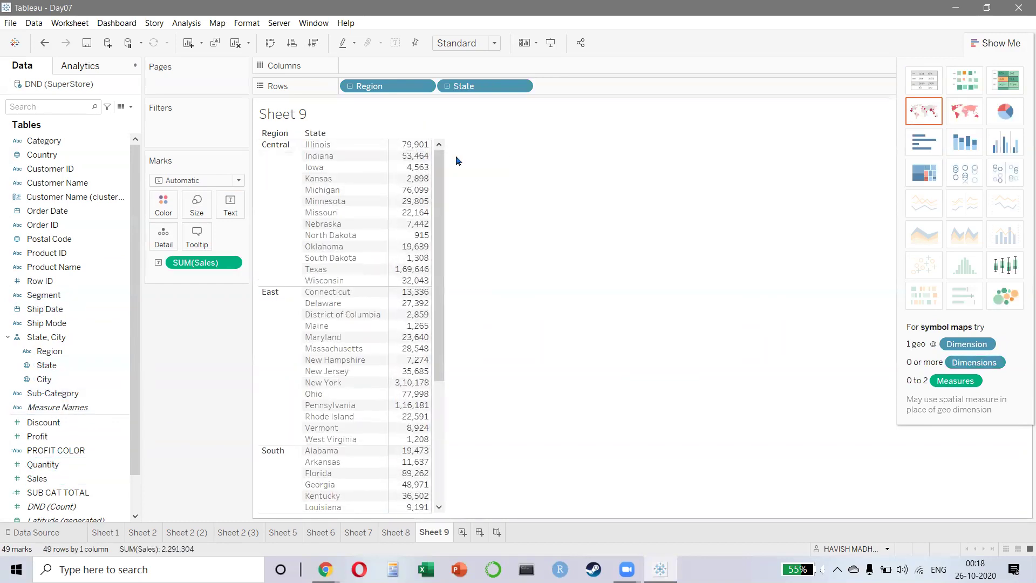
pyautogui.hotkey('ctrl', 'Up')
pyautogui.hotkey('ctrl', 'Up')
pyautogui.hotkey('ctrl', 'Up')
pyautogui.hotkey('ctrl', 'Up')
pyautogui.hotkey('ctrl', 'Right')
pyautogui.hotkey('ctrl', 'Right')
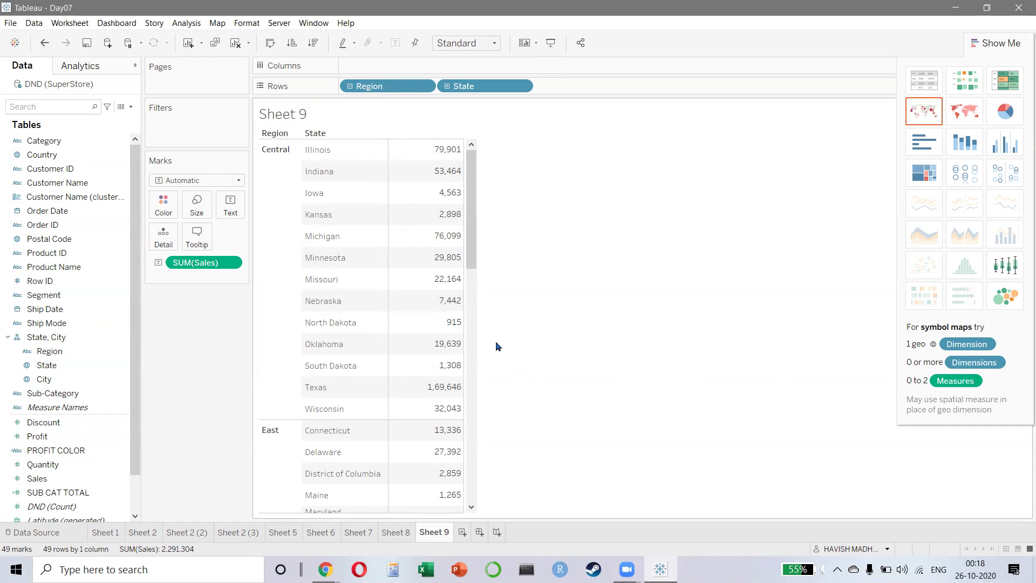
# - Remove State from Rows and add it back in
pyautogui.moveTo(526, 86); pyautogui.dragTo(211, 306)
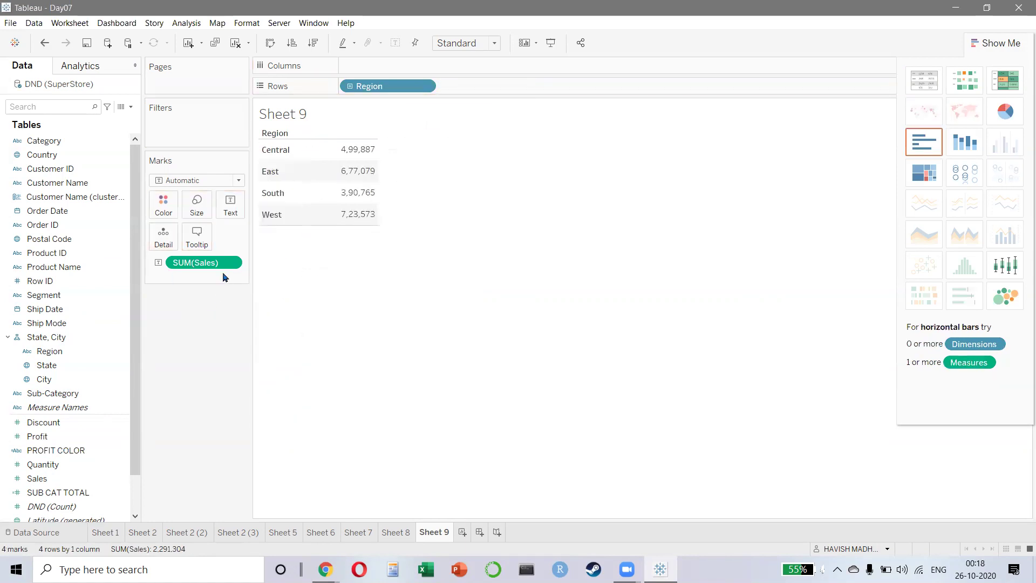
pyautogui.moveTo(358, 157)
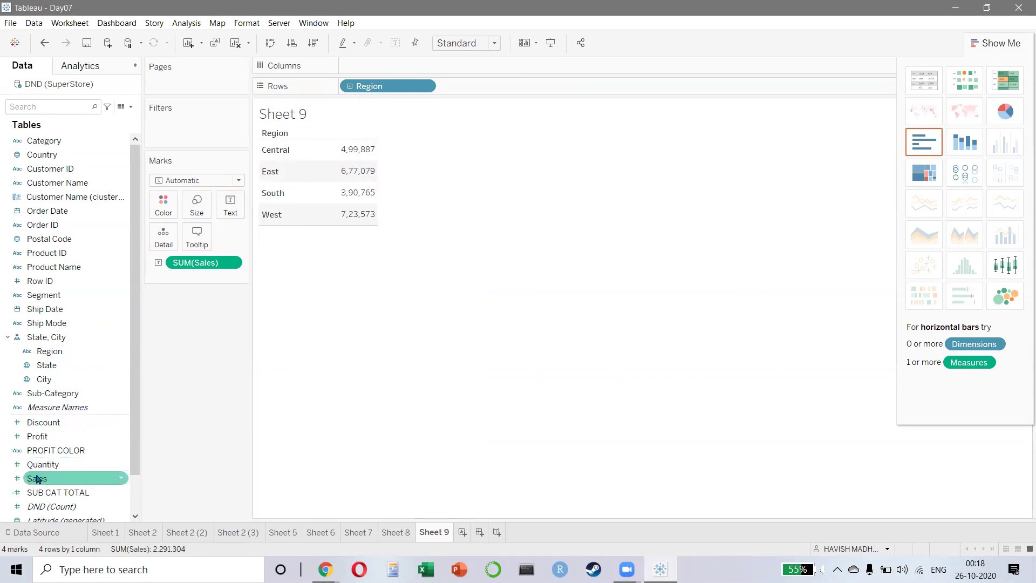
pyautogui.moveTo(47, 365); pyautogui.dragTo(456, 91)
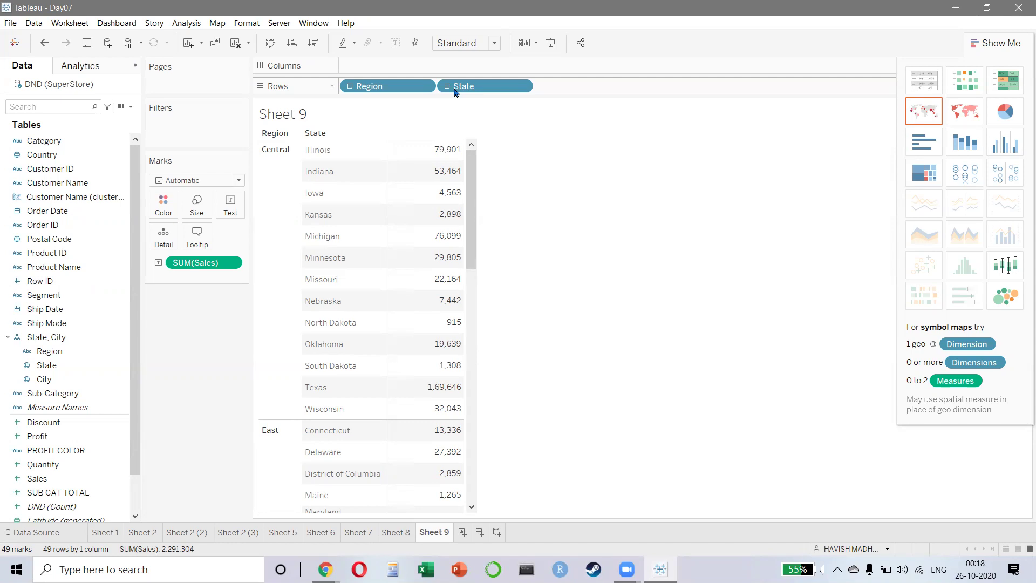
# - Start a new calculated field named FIXED REGION LOD
pyautogui.click(186, 23)
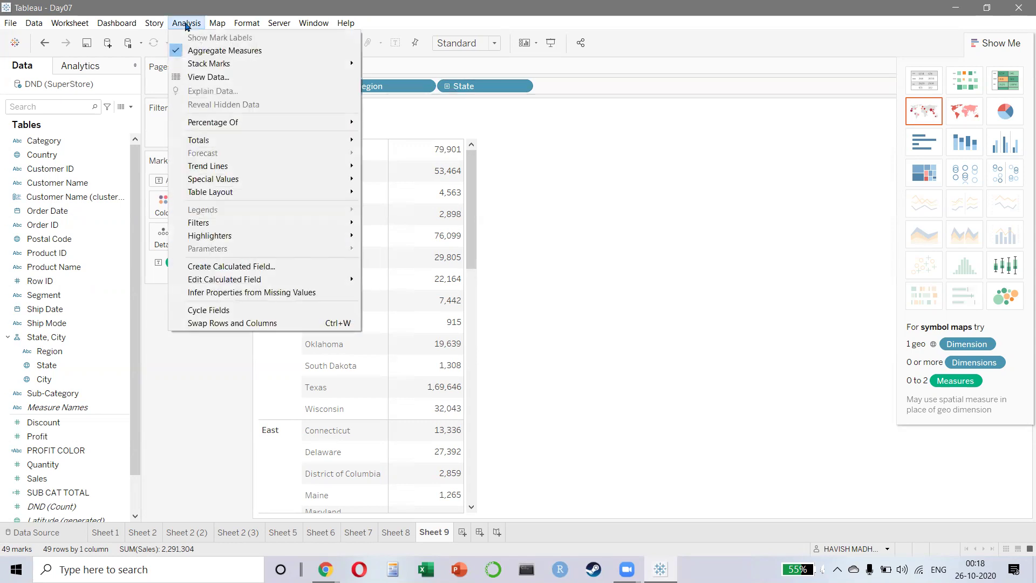
pyautogui.click(240, 266)
pyautogui.write('FI')
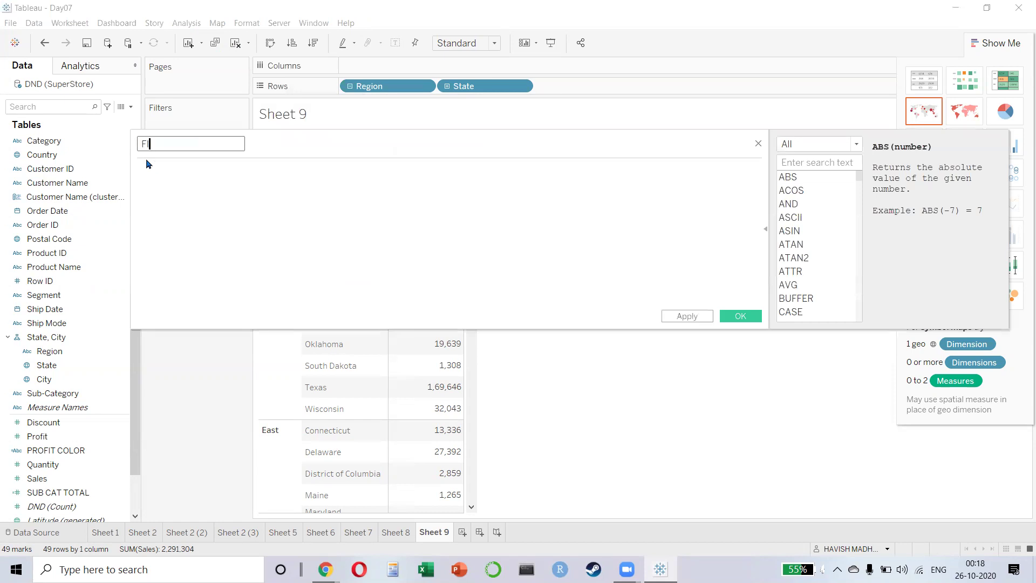
pyautogui.write('XED REGION LOD')
pyautogui.press('Tab')
# - Enter { FIXED [Region] : SUM([Sales]) } and save, then briefly try it in the table
pyautogui.write('{ ')
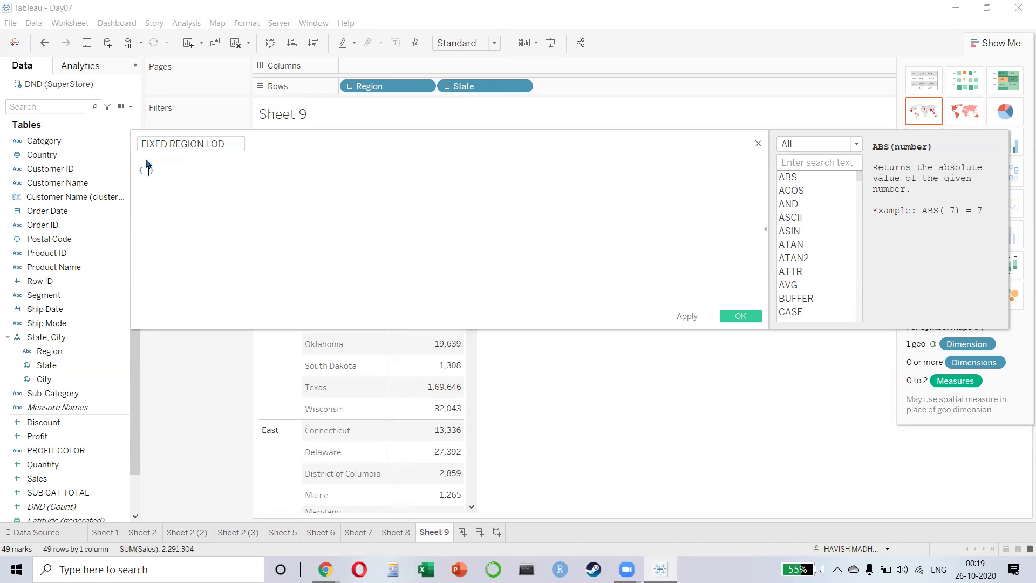
pyautogui.write('FIXED REG')
pyautogui.press('Down')
pyautogui.press('Down')
pyautogui.press('Down')
pyautogui.press('Down')
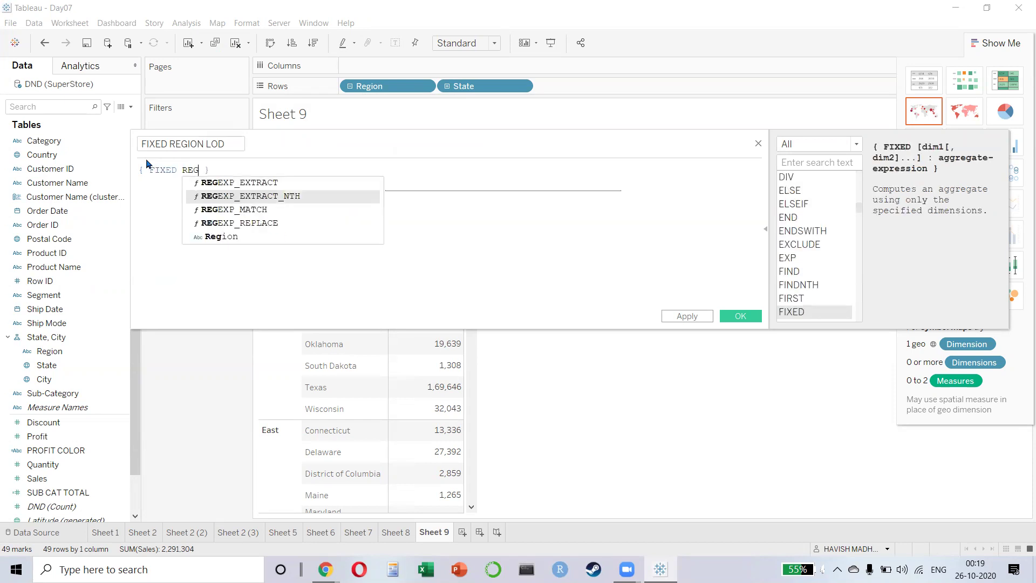
pyautogui.press('Return')
pyautogui.write(': SUM')
pyautogui.press('Return')
pyautogui.write('Sal')
pyautogui.press('Return')
pyautogui.write(')')
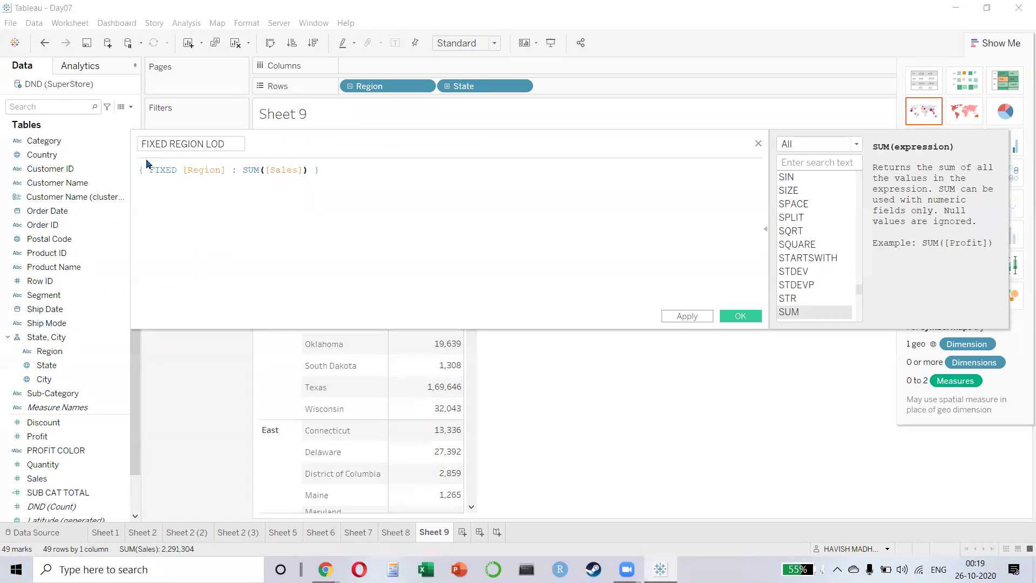
pyautogui.click(385, 214)
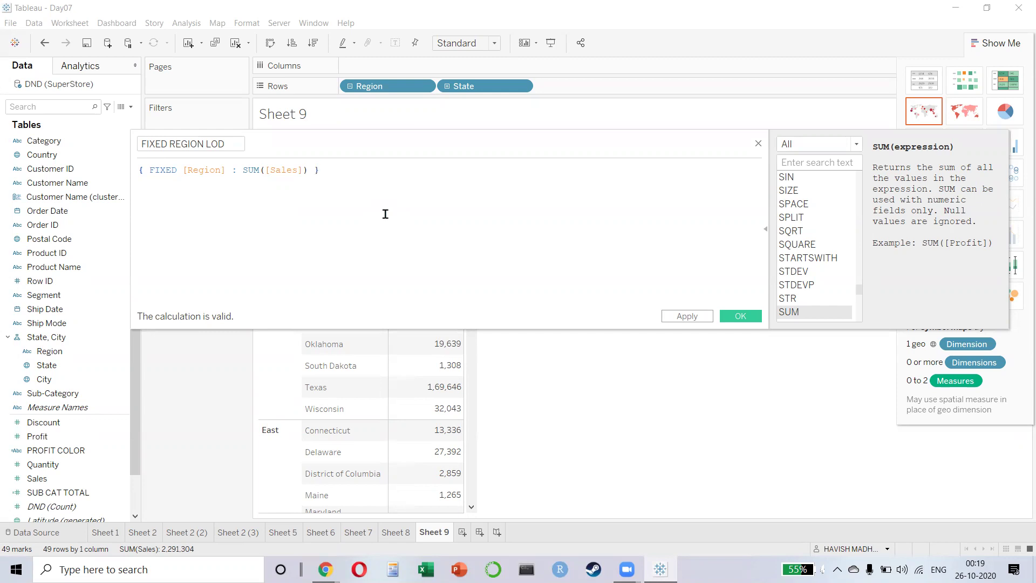
pyautogui.click(740, 315)
pyautogui.moveTo(34, 437); pyautogui.dragTo(229, 207)
pyautogui.moveTo(203, 277); pyautogui.dragTo(100, 437)
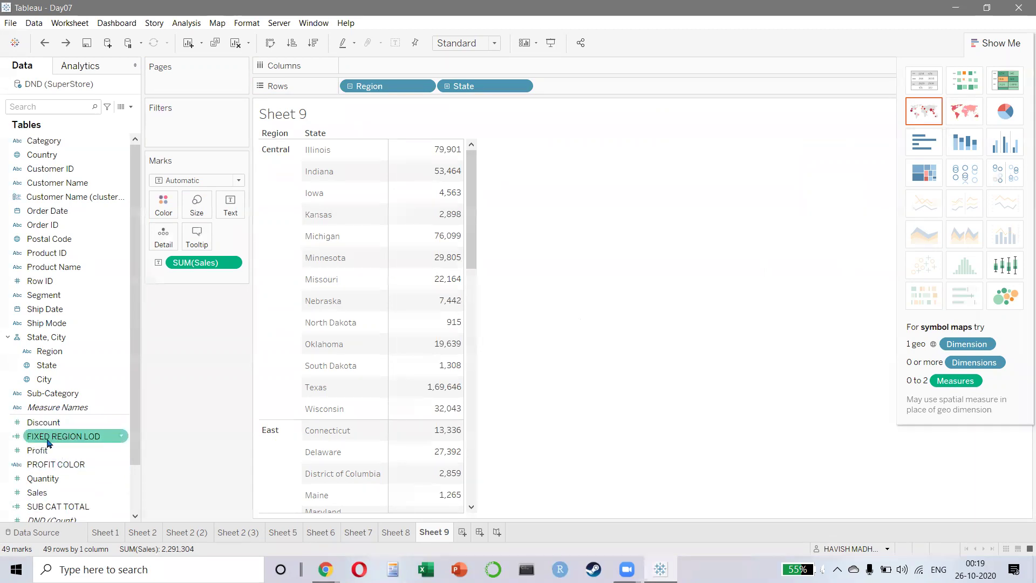
# - Add FIXED REGION LOD beside Sales, showing each region's total like Central 499,887
pyautogui.doubleClick(81, 436)
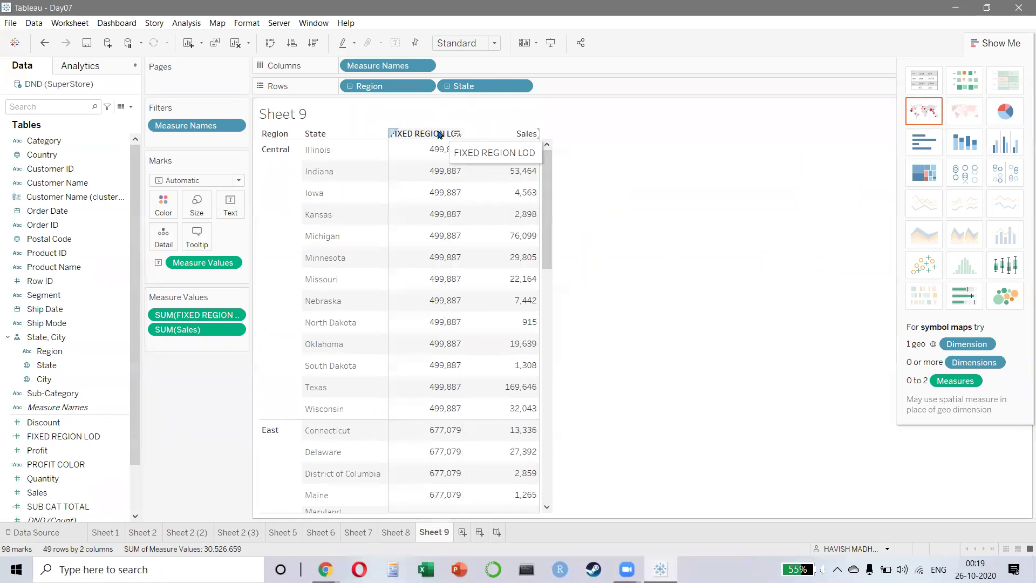
pyautogui.moveTo(444, 154)
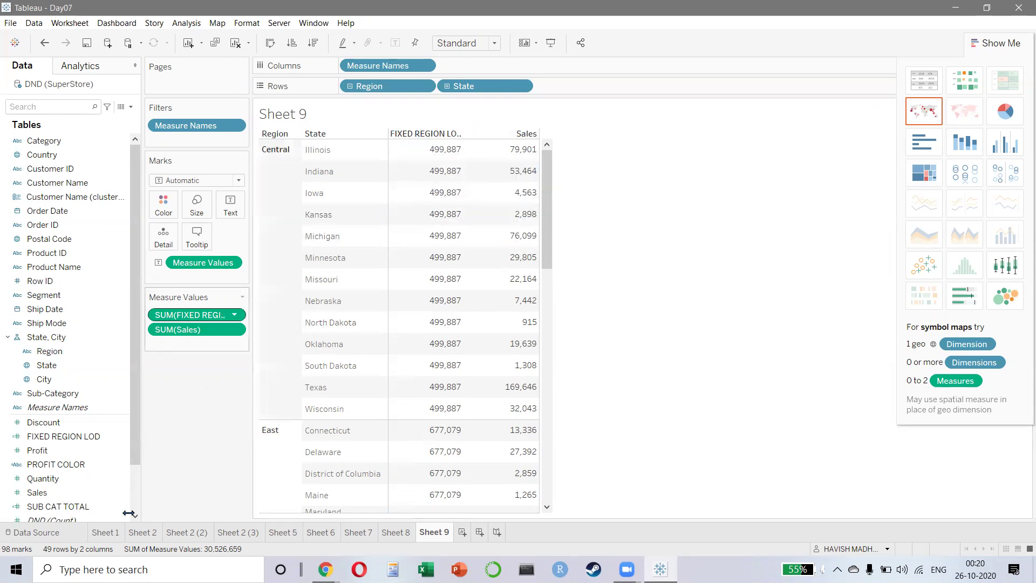
# - Start a new calculated field named % CONTRI
pyautogui.click(196, 24)
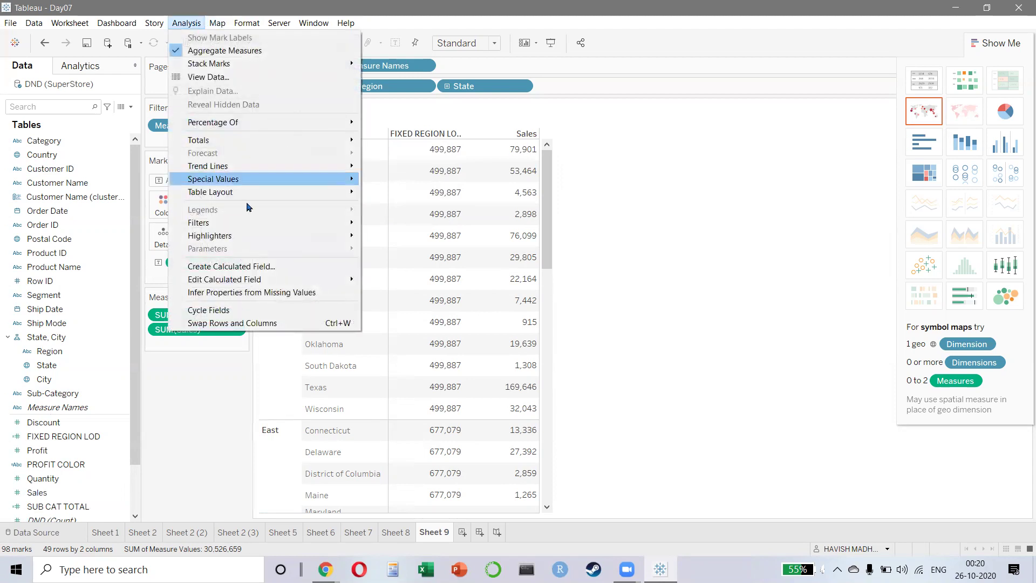
pyautogui.click(233, 263)
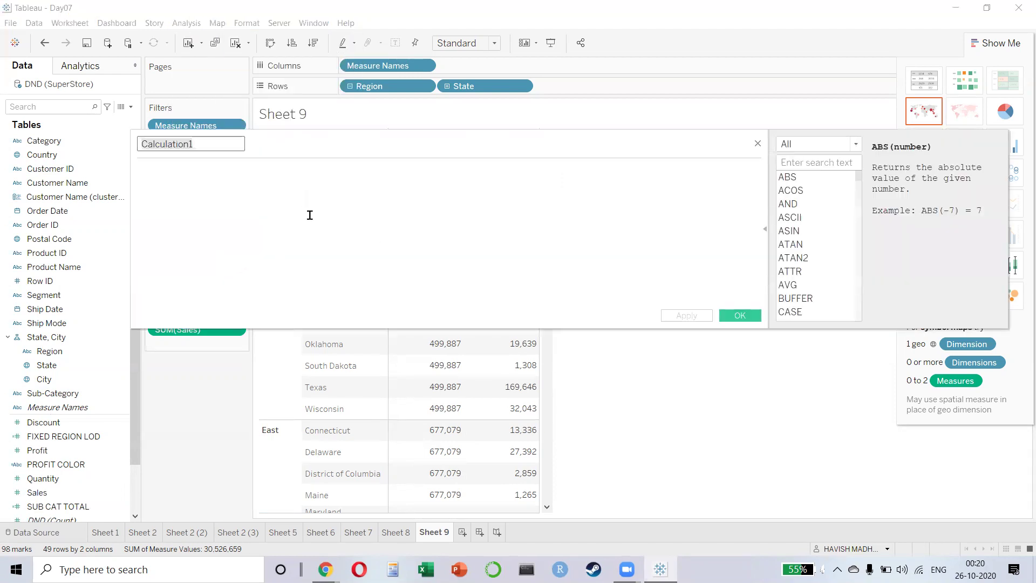
pyautogui.write('% C')
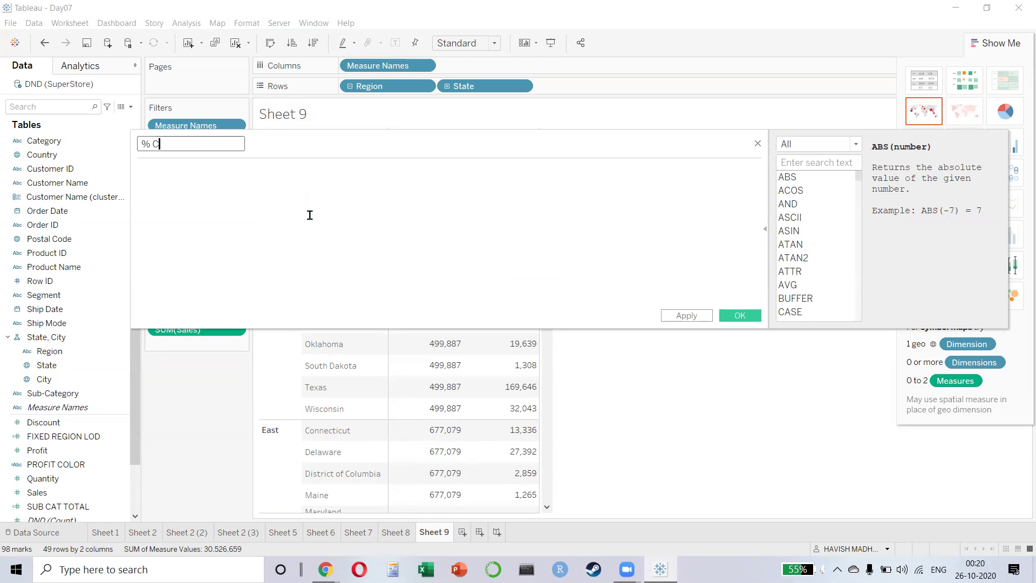
pyautogui.write('ONTRI')
pyautogui.press('Tab')
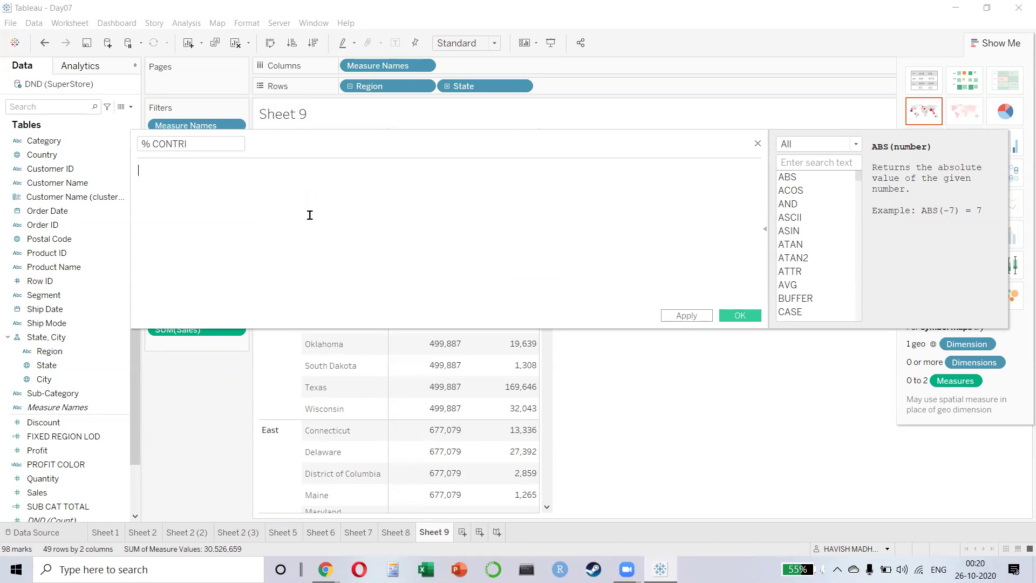
# - Enter the formula SUM([Sales]) / SUM([FIXED REGION LOD]) and save it
pyautogui.write('su')
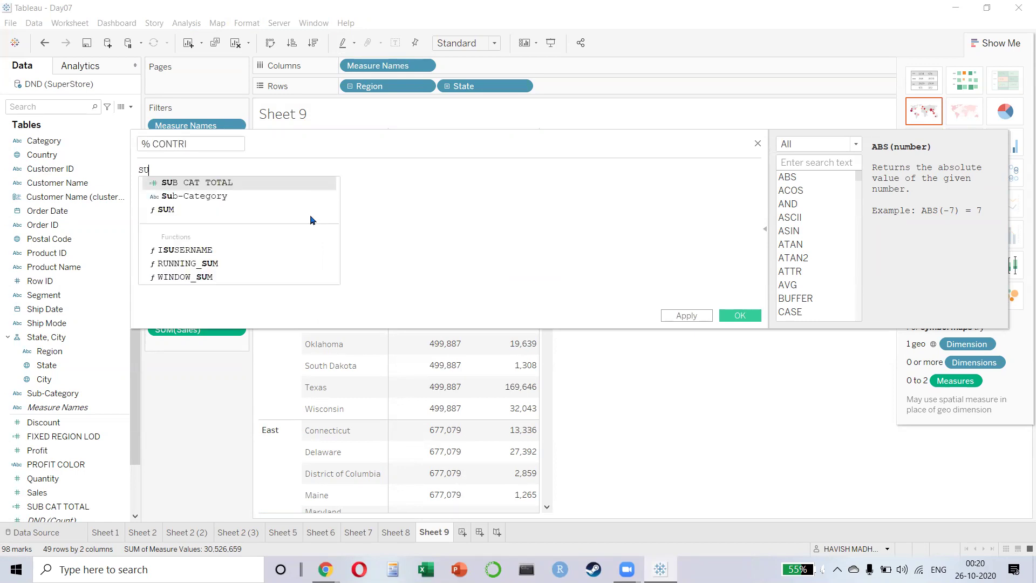
pyautogui.press('Return')
pyautogui.write('[sal')
pyautogui.press('Return')
pyautogui.write('/ .')
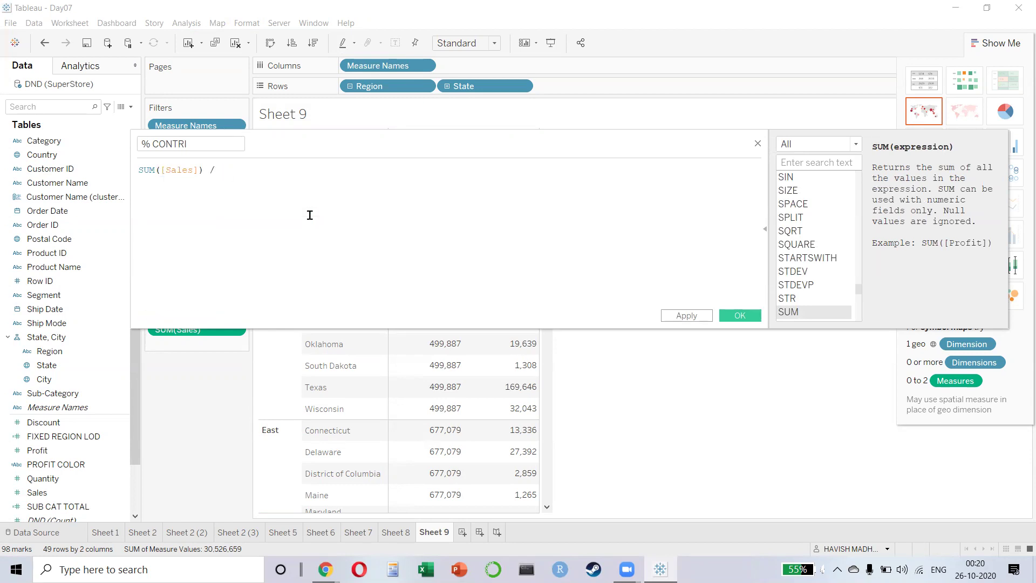
pyautogui.write('LOD')
pyautogui.press('Return')
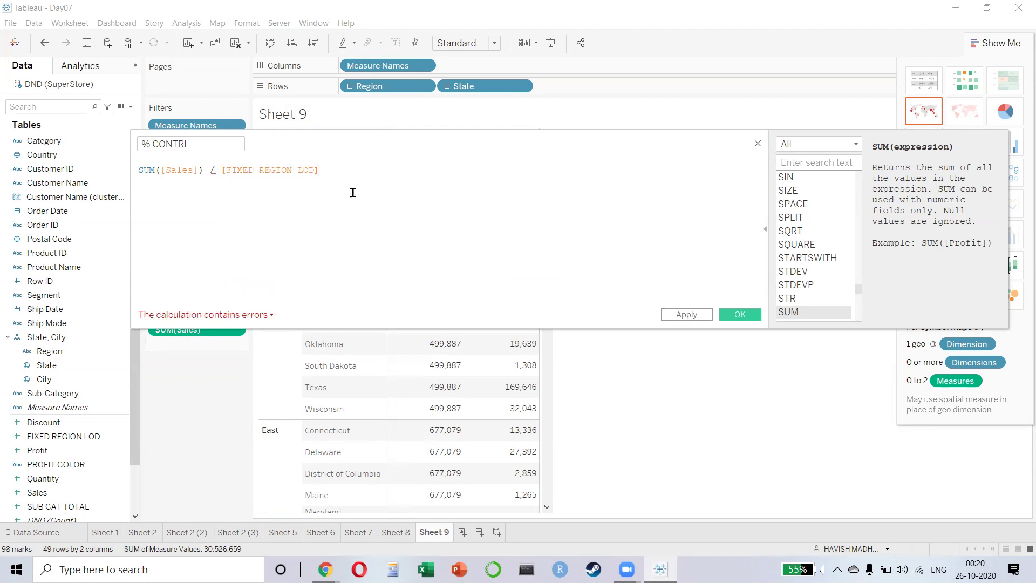
pyautogui.press('Left')
pyautogui.press('Left')
pyautogui.press('Left')
pyautogui.press('Left')
pyautogui.press('Left')
pyautogui.press('Left')
pyautogui.press('Left')
pyautogui.press('Left')
pyautogui.press('Left')
pyautogui.press('Left')
pyautogui.press('Left')
pyautogui.press('Left')
pyautogui.press('Left')
pyautogui.press('Left')
pyautogui.press('Left')
pyautogui.press('Left')
pyautogui.press('Left')
pyautogui.press('Left')
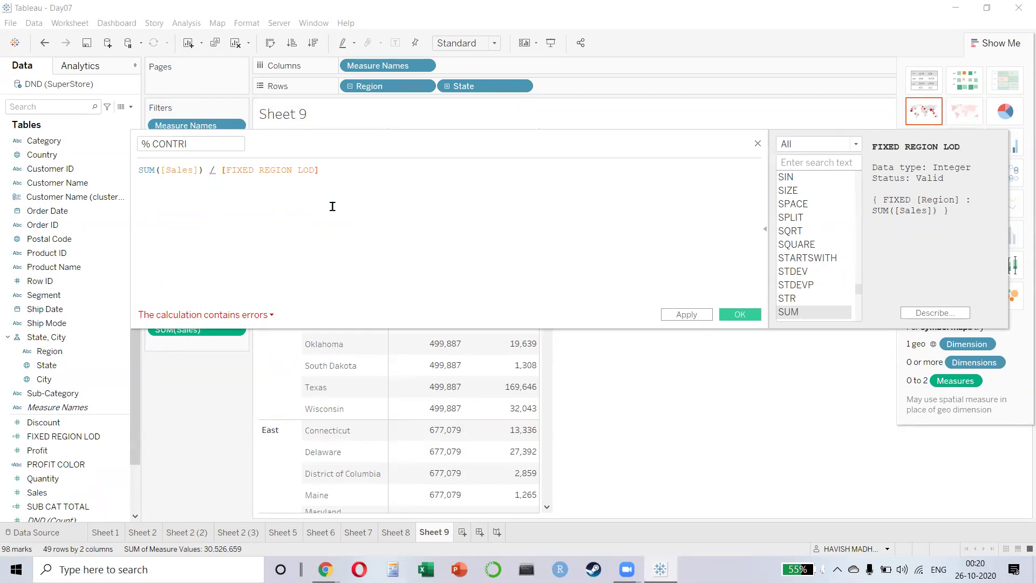
pyautogui.write('SUM(')
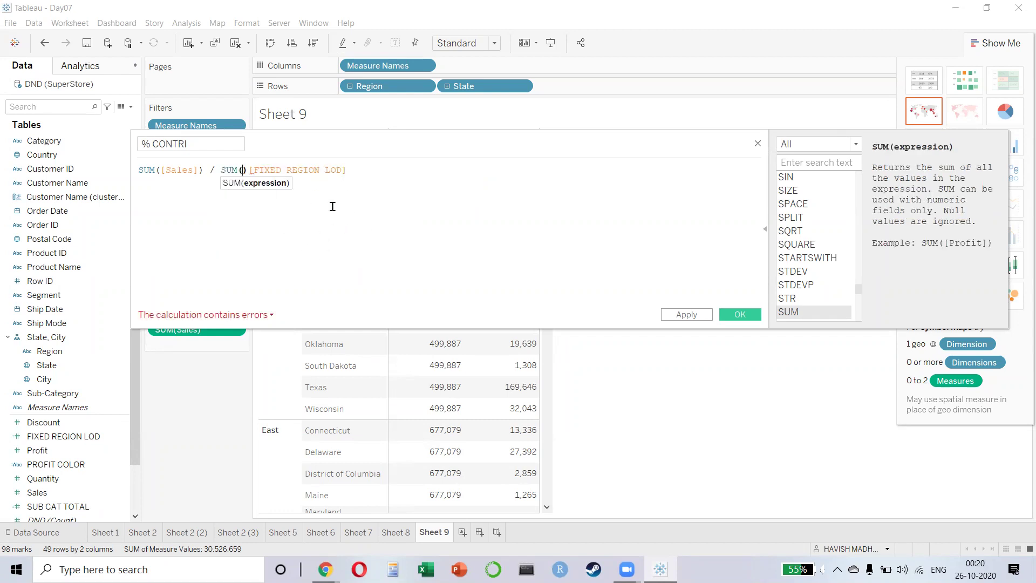
pyautogui.press('Delete')
pyautogui.write(')')
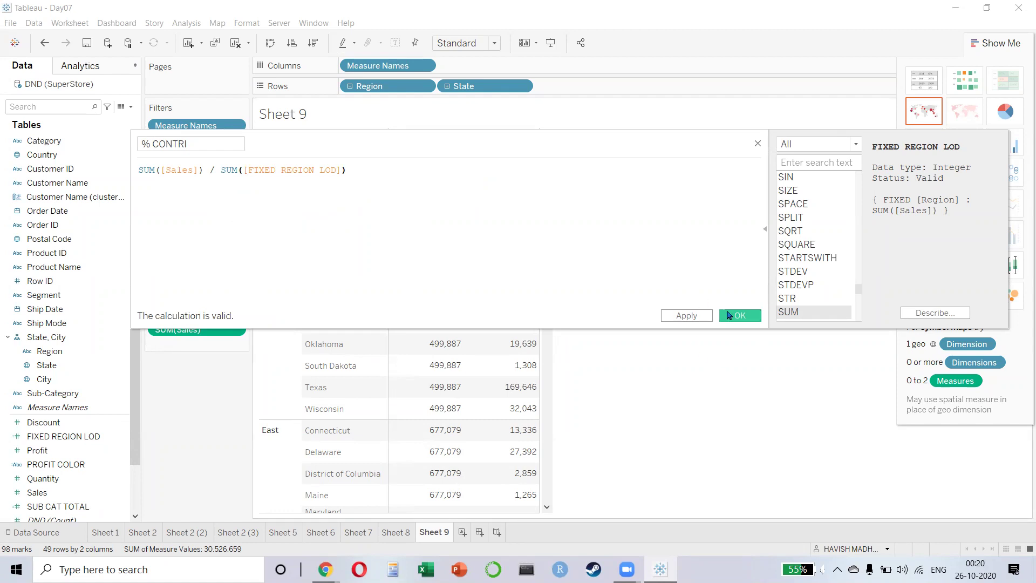
pyautogui.click(731, 315)
# - Add % CONTRI as a table column and open its formula for editing
pyautogui.moveTo(59, 421)
pyautogui.mouseDown()
pyautogui.moveTo(590, 70)
pyautogui.moveTo(329, 323)
pyautogui.moveTo(555, 216)
pyautogui.moveTo(518, 182)
pyautogui.moveTo(531, 180)
pyautogui.moveTo(531, 155)
pyautogui.moveTo(353, 302)
pyautogui.moveTo(56, 427)
pyautogui.mouseUp()
pyautogui.doubleClick(57, 424)
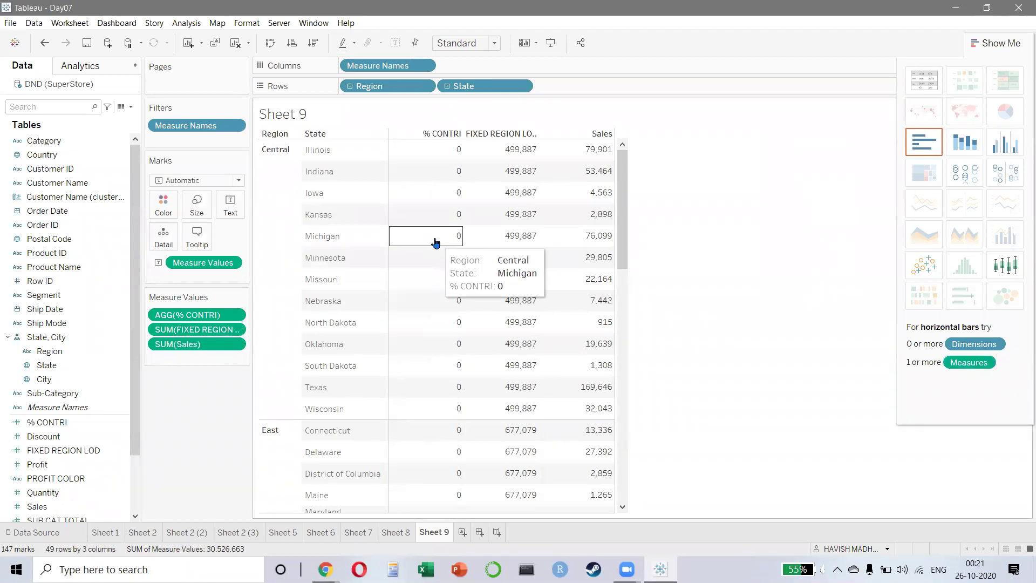
pyautogui.rightClick(47, 423)
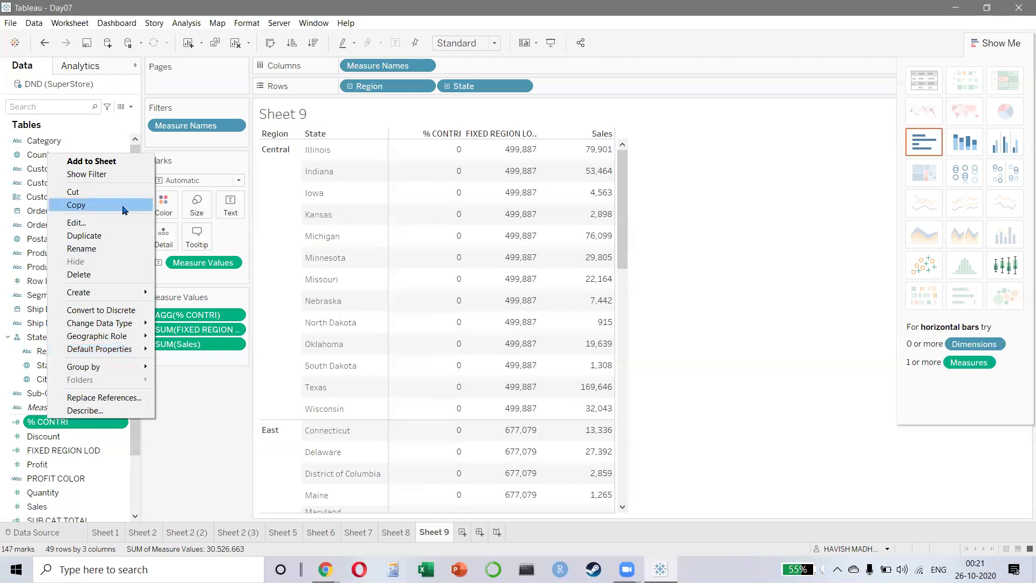
pyautogui.click(119, 222)
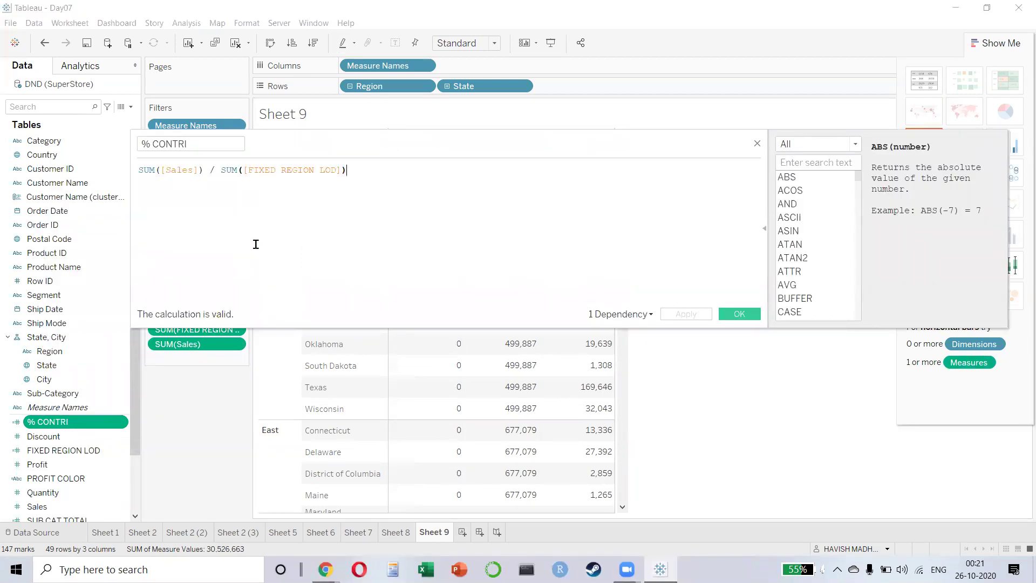
# - Strip the SUMs so % CONTRI reads [Sales] / [FIXED REGION LOD], and save
pyautogui.click(225, 170)
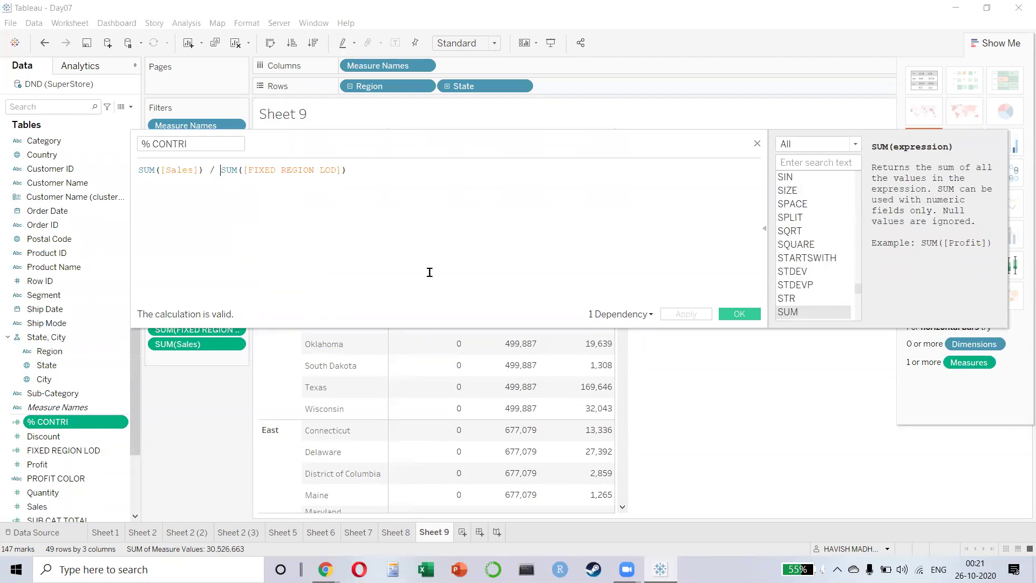
pyautogui.hotkey('shift', 'Right')
pyautogui.hotkey('shift', 'Right')
pyautogui.hotkey('shift', 'Right')
pyautogui.hotkey('shift', 'Right')
pyautogui.press('Delete')
pyautogui.press('Right')
pyautogui.press('Delete')
pyautogui.hotkey('ctrl', 'shift', 'Right')
pyautogui.press('BackSpace')
pyautogui.press('BackSpace')
pyautogui.press('End')
pyautogui.press('BackSpace')
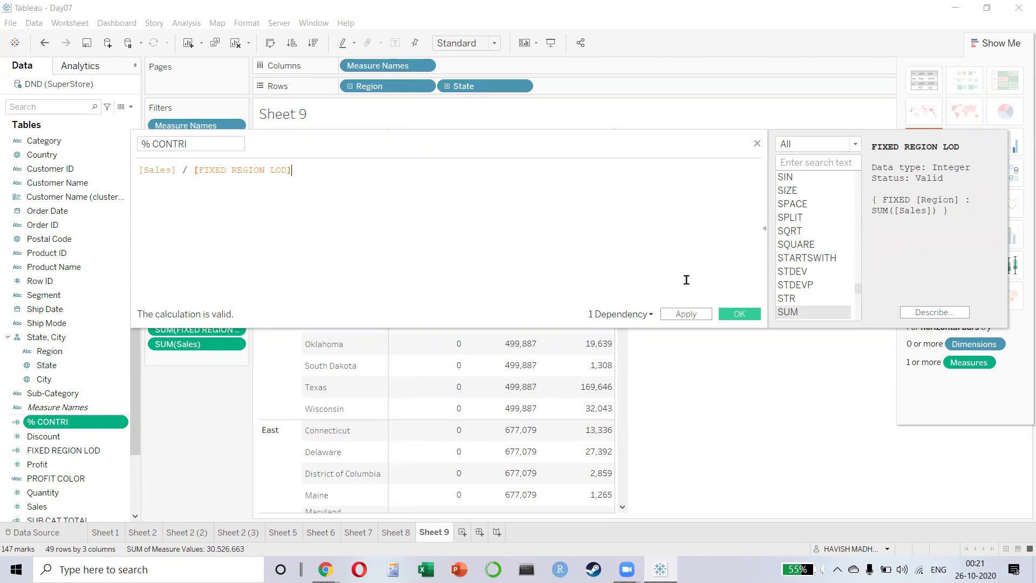
pyautogui.click(739, 314)
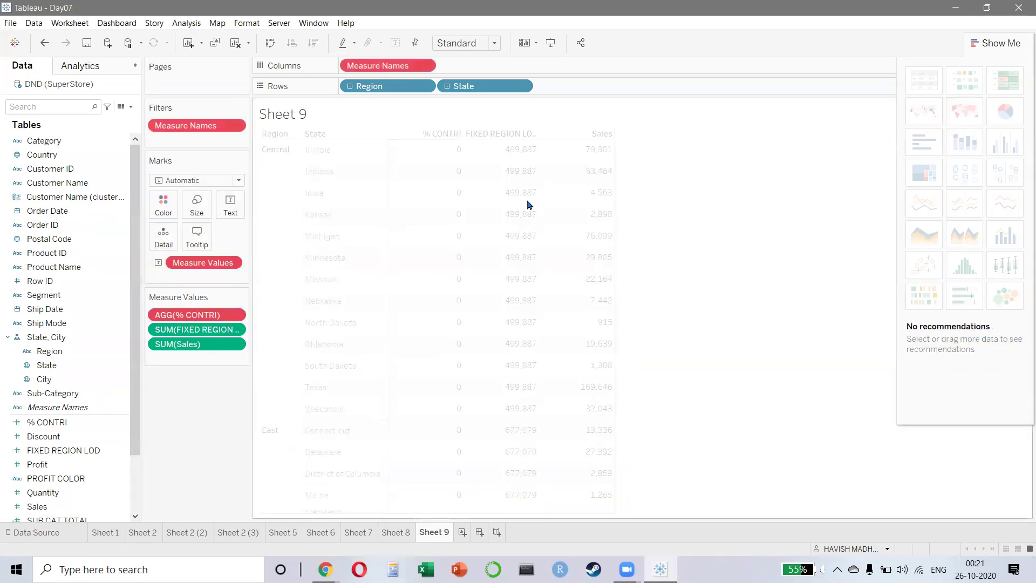
pyautogui.click(54, 450)
pyautogui.rightClick(46, 421)
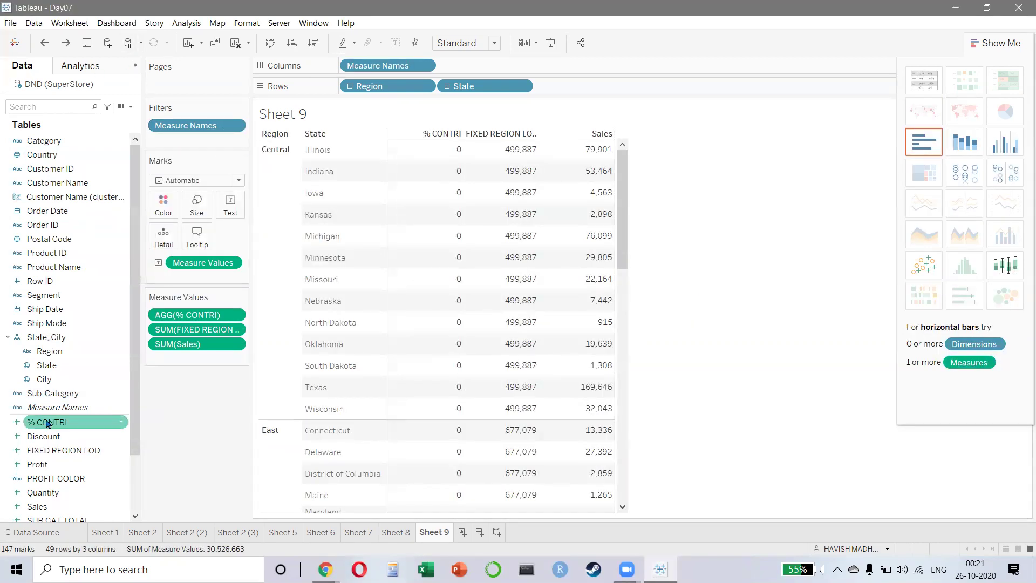
# - Remove the SUM around FIXED REGION LOD in % CONTRI and check the resulting error
pyautogui.click(81, 386)
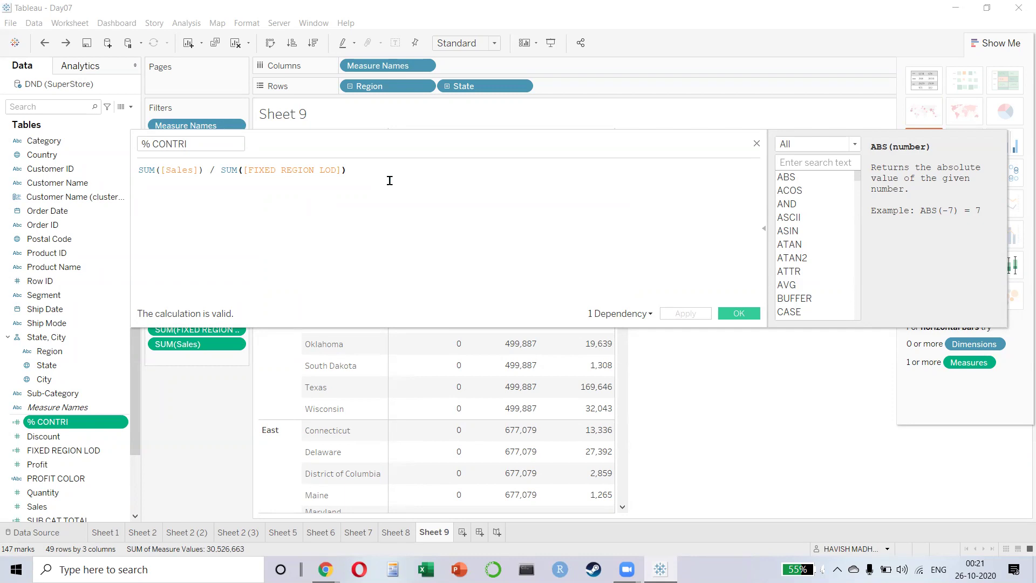
pyautogui.press('Home')
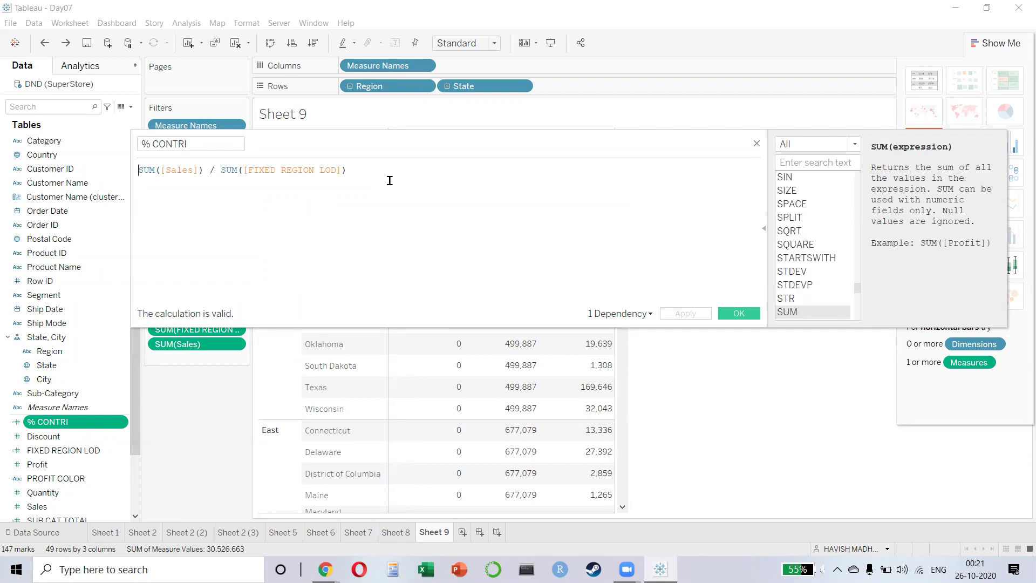
pyautogui.hotkey('ctrl', 'Right')
pyautogui.hotkey('ctrl', 'Right')
pyautogui.hotkey('ctrl', 'Right')
pyautogui.hotkey('ctrl', 'Right')
pyautogui.hotkey('ctrl', 'shift', 'Right')
pyautogui.press('Delete')
pyautogui.press('Delete')
pyautogui.press('End')
pyautogui.press('BackSpace')
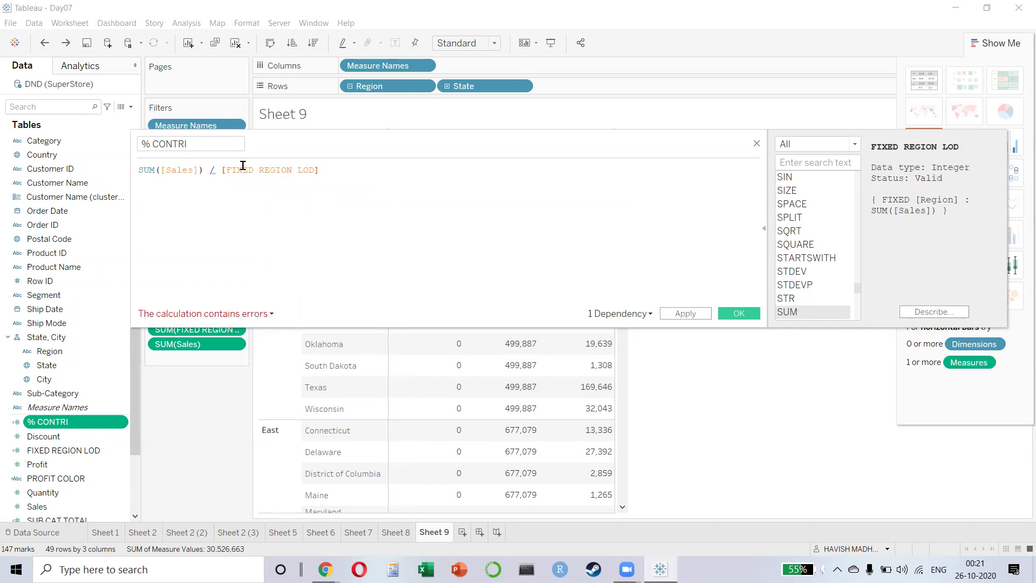
pyautogui.click(270, 314)
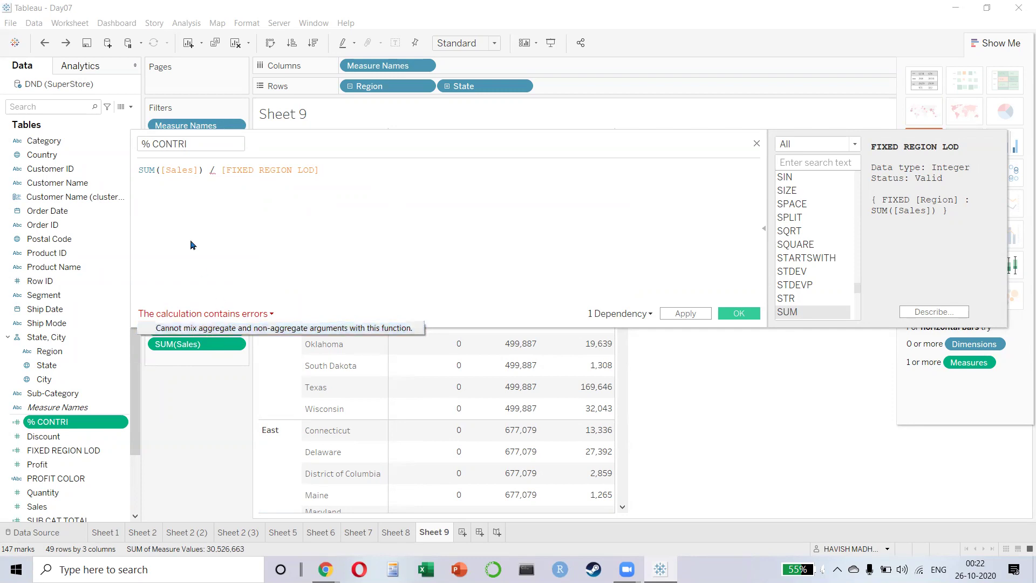
pyautogui.click(181, 188)
pyautogui.click(145, 170)
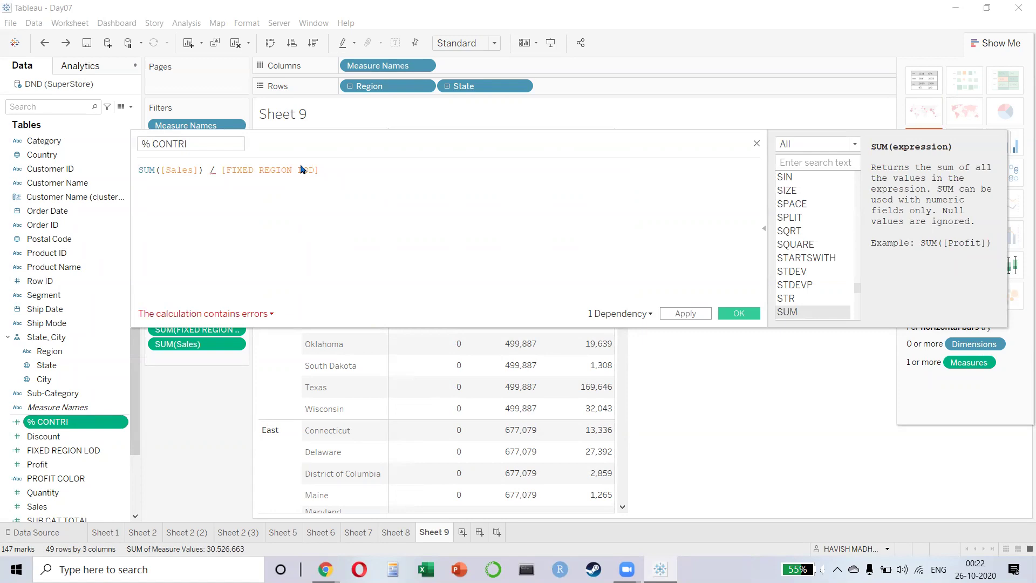
# - Review the error again, try removing the SUM around Sales, then discard the edits
pyautogui.moveTo(442, 131); pyautogui.dragTo(426, 236)
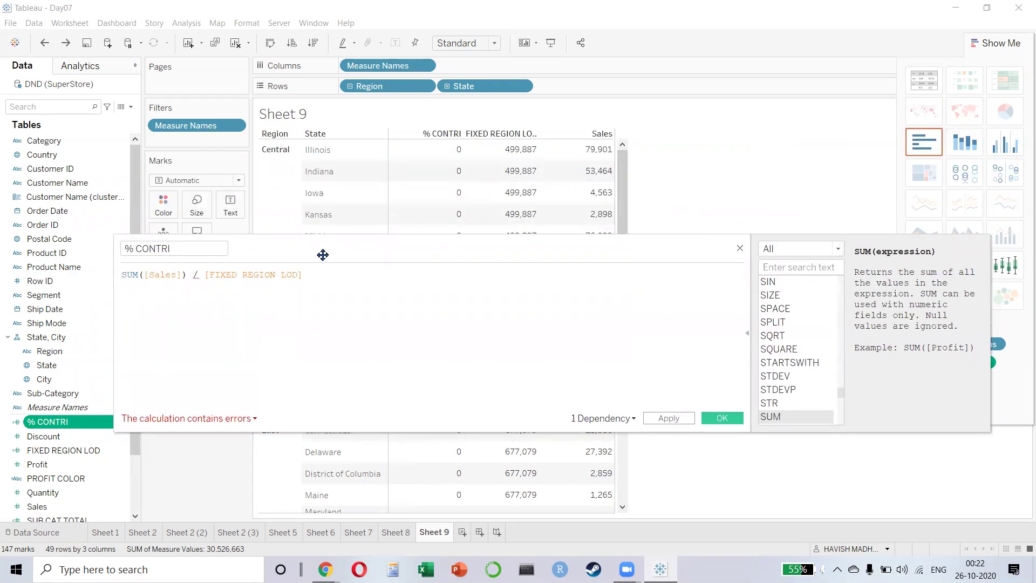
pyautogui.moveTo(323, 255); pyautogui.dragTo(363, 229)
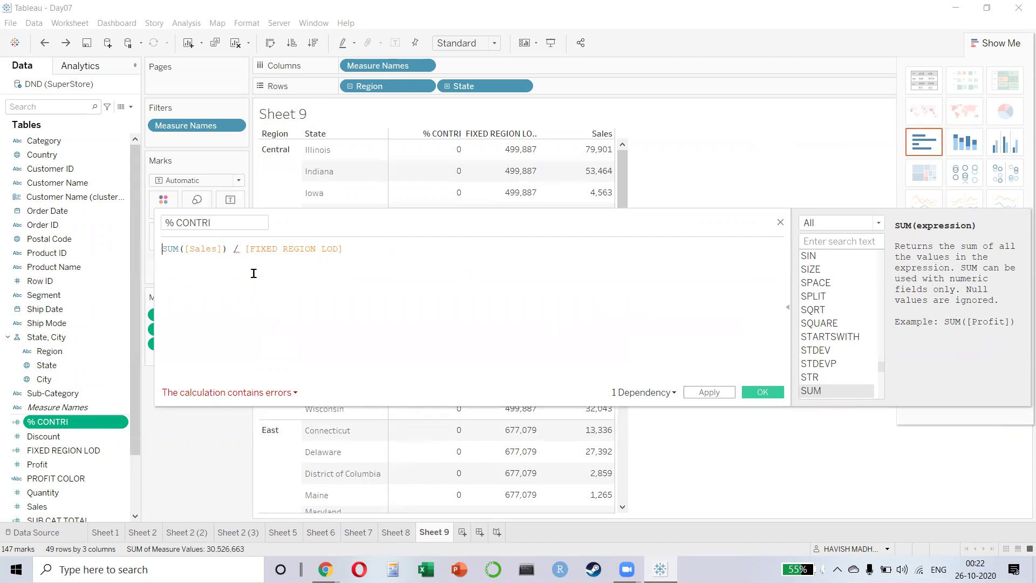
pyautogui.click(294, 393)
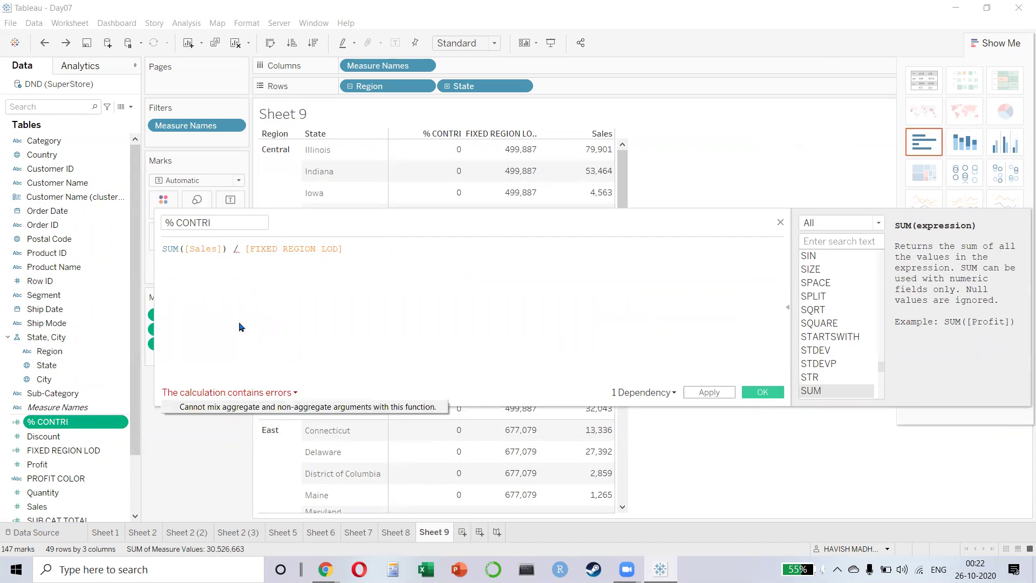
pyautogui.click(252, 248)
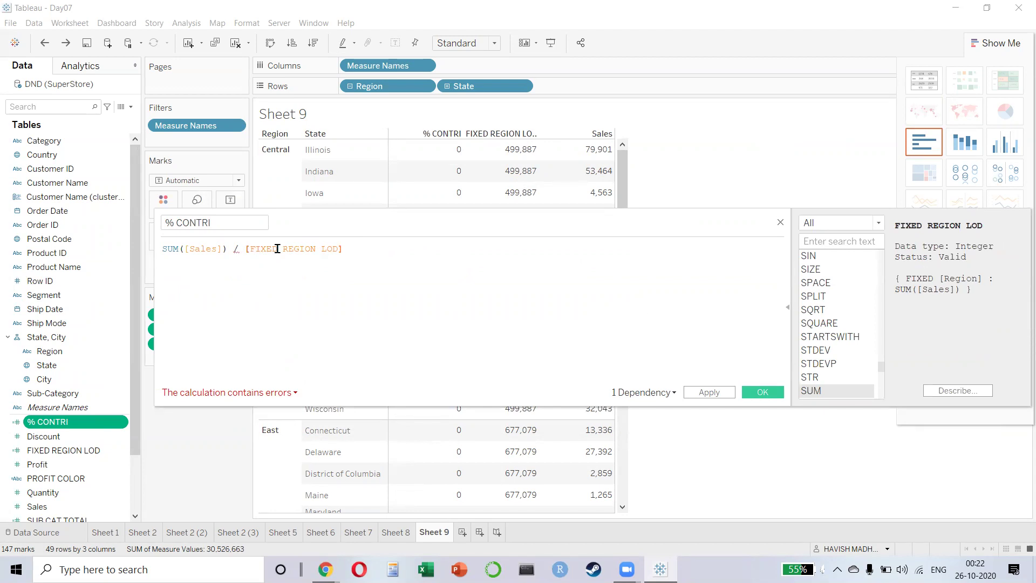
pyautogui.press('Home')
pyautogui.hotkey('shift', 'Right')
pyautogui.hotkey('shift', 'Right')
pyautogui.hotkey('shift', 'Right')
pyautogui.hotkey('shift', 'Right')
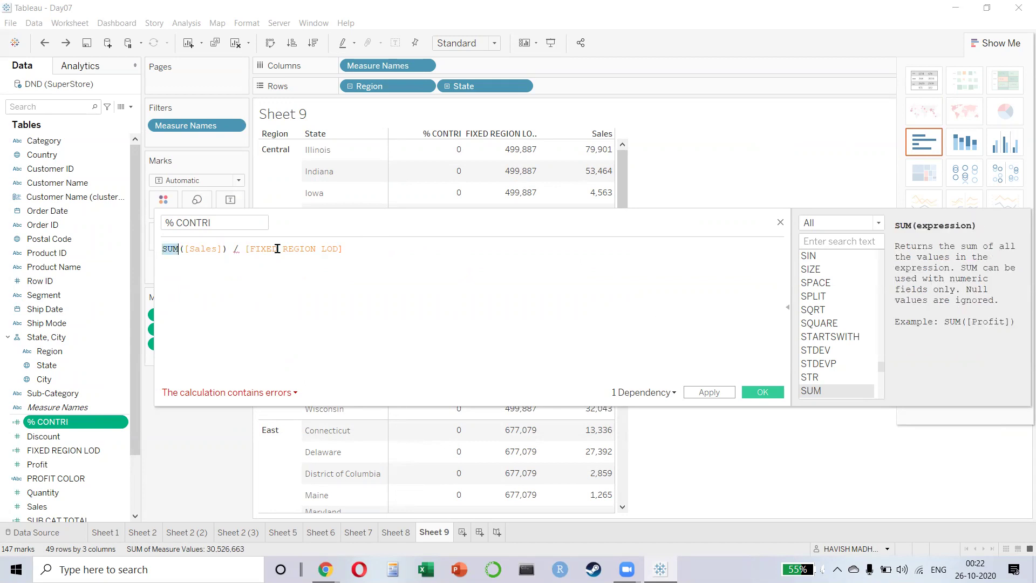
pyautogui.press('Delete')
pyautogui.press('Right')
pyautogui.press('Right')
pyautogui.press('Right')
pyautogui.press('Right')
pyautogui.press('Right')
pyautogui.press('Right')
pyautogui.press('Right')
pyautogui.press('Delete')
pyautogui.click(407, 249)
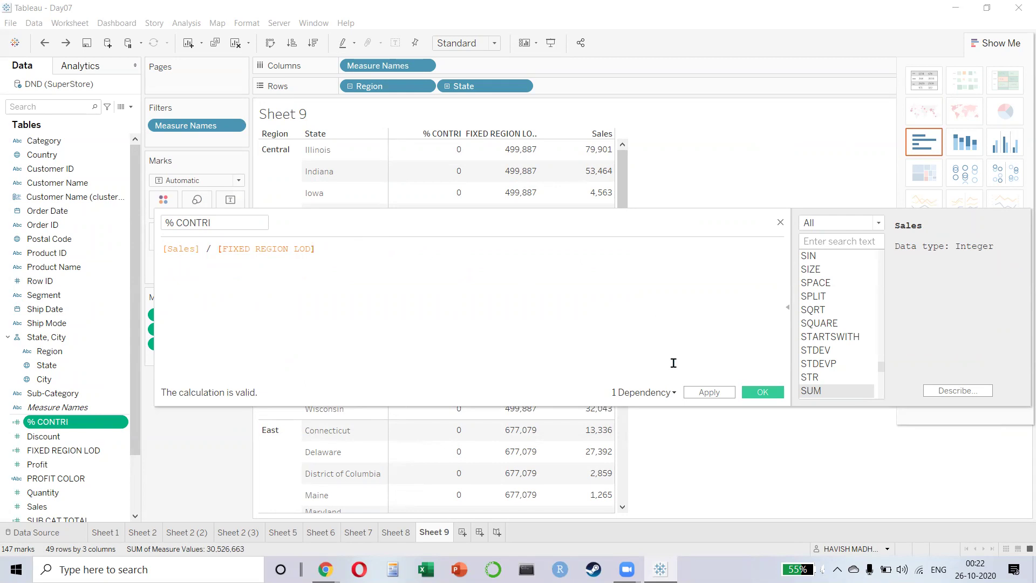
pyautogui.press('Return')
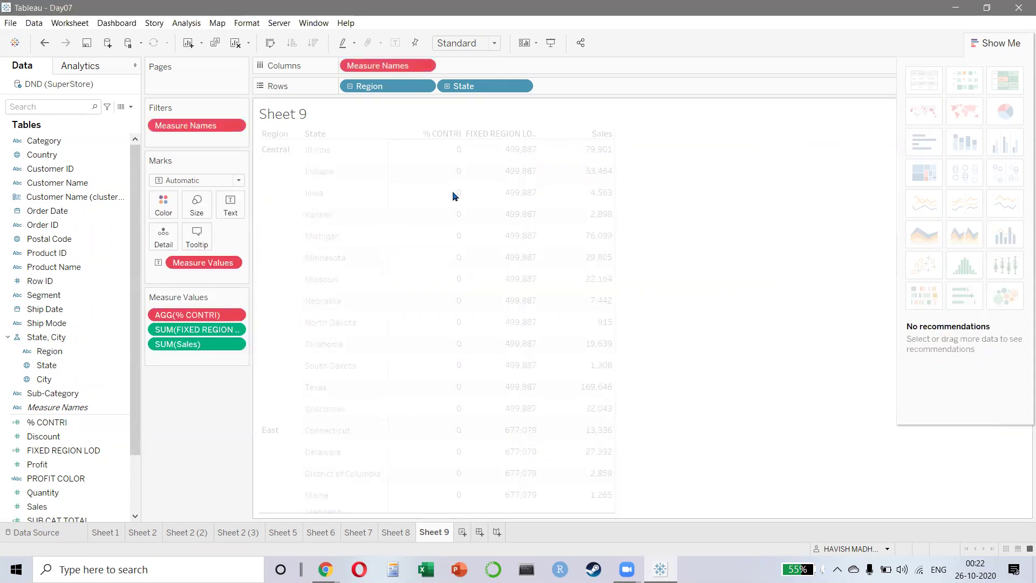
# - Recheck that % CONTRI reads SUM([Sales]) / SUM([FIXED REGION LOD]) and close the editor
pyautogui.rightClick(72, 428)
pyautogui.click(129, 223)
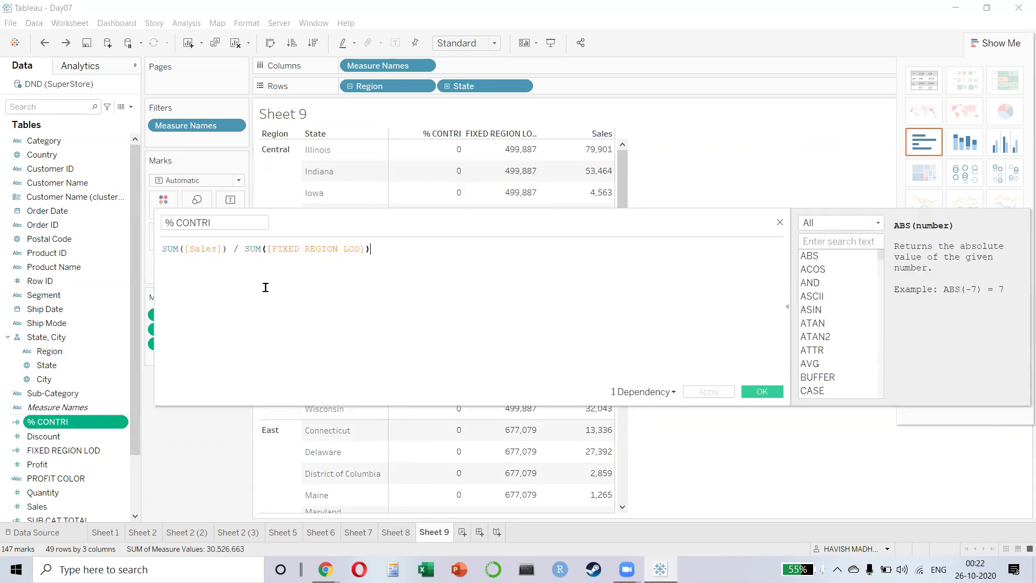
pyautogui.press('Home')
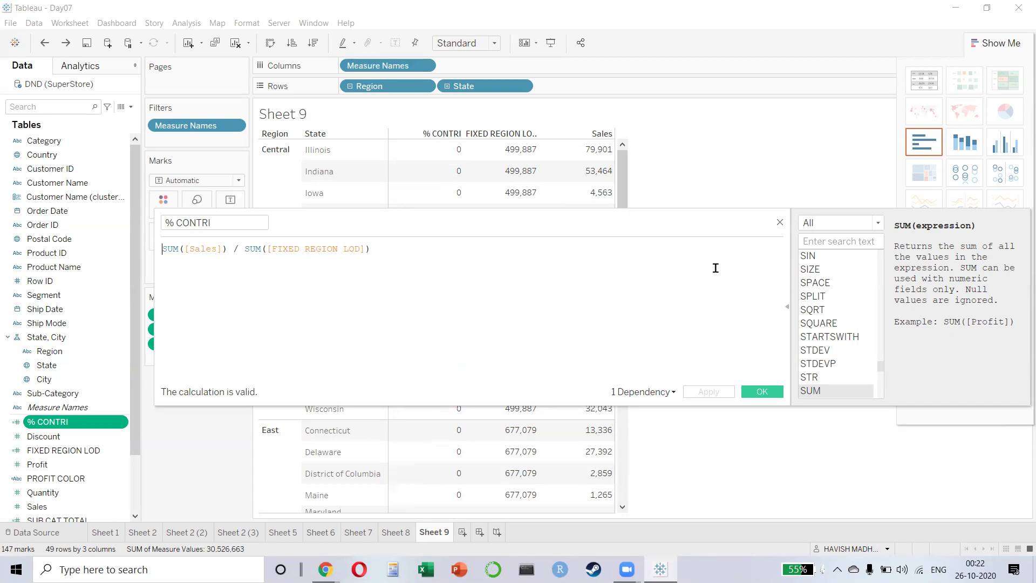
pyautogui.press('Escape')
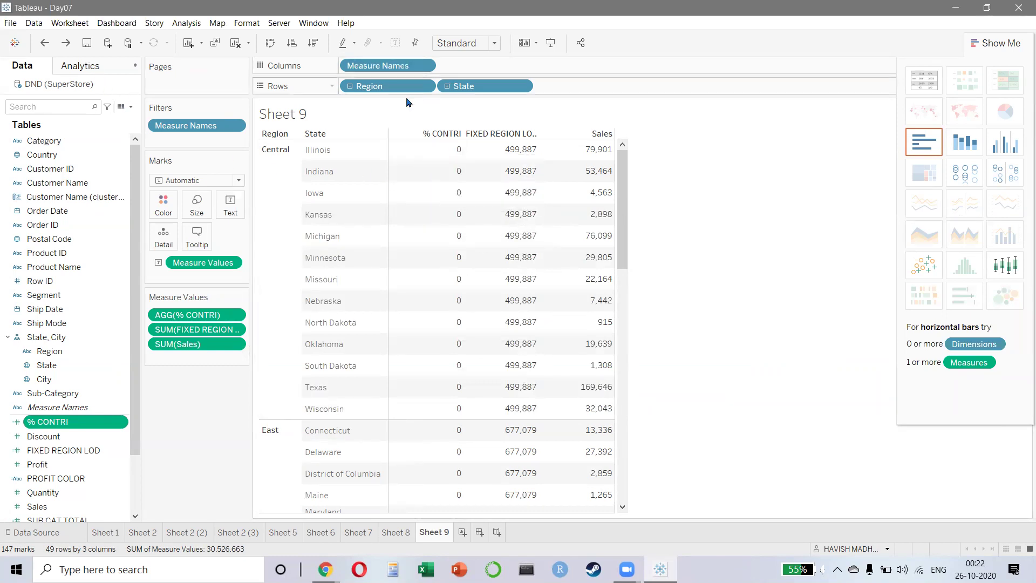
# - Format AGG(% CONTRI) numbers as Percentage, giving values like 15.98% for Illinois
pyautogui.rightClick(206, 320)
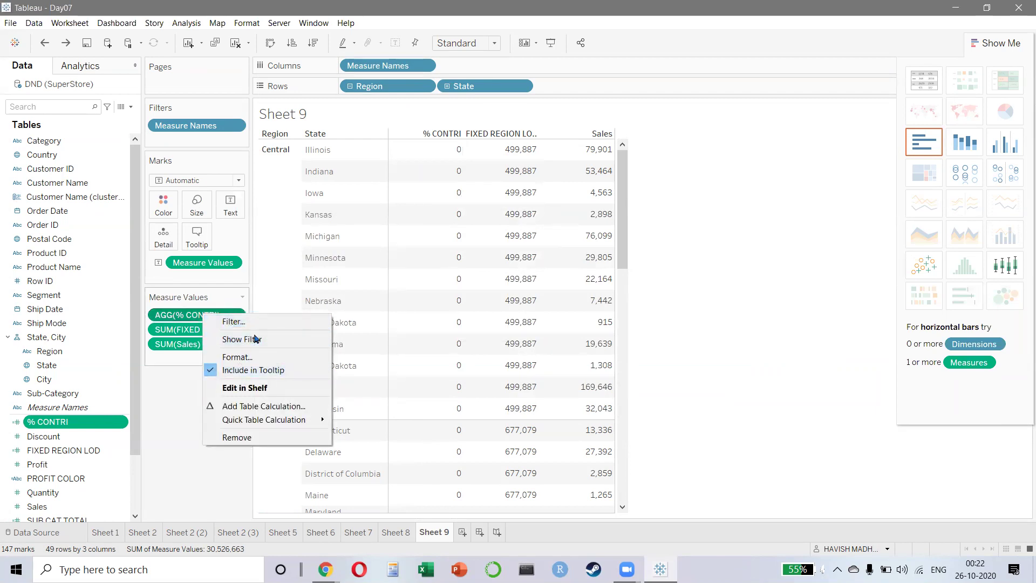
pyautogui.click(244, 357)
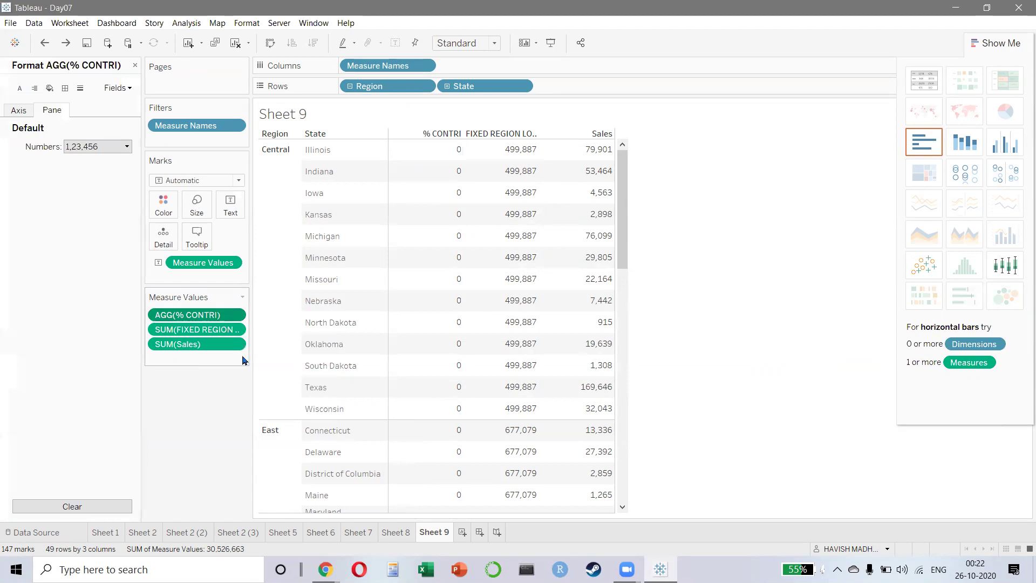
pyautogui.click(115, 147)
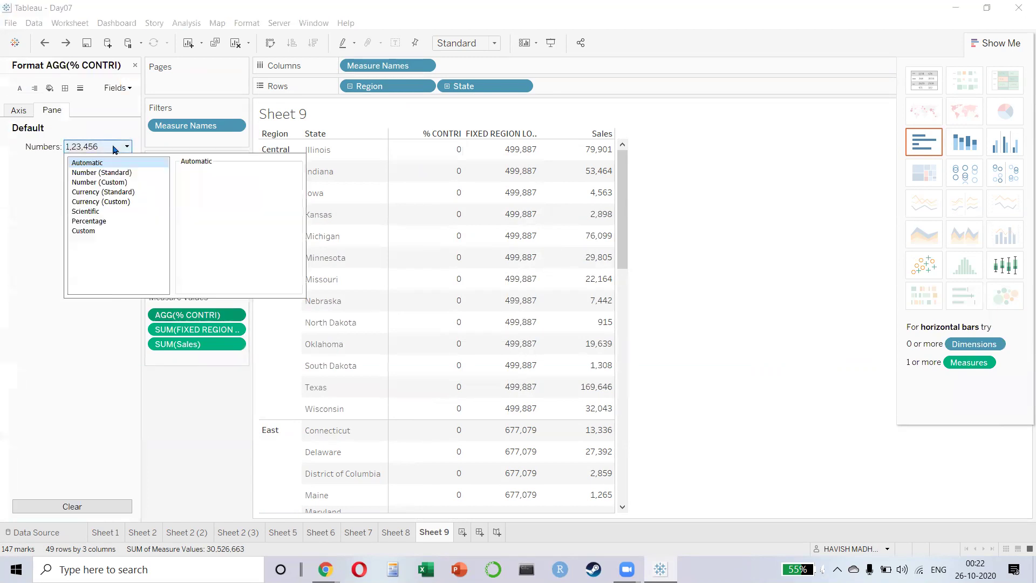
pyautogui.click(98, 221)
pyautogui.click(201, 427)
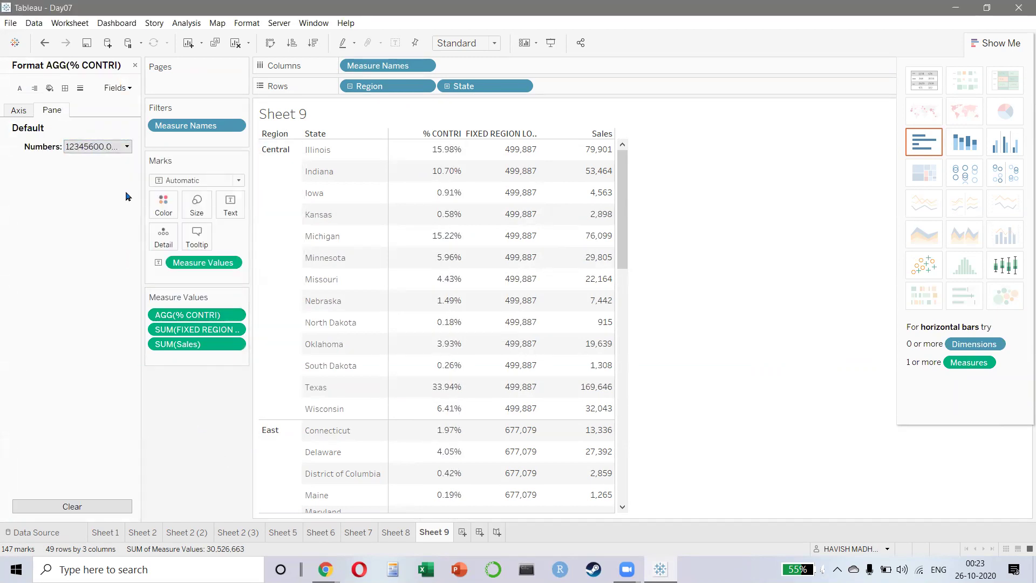
pyautogui.click(21, 112)
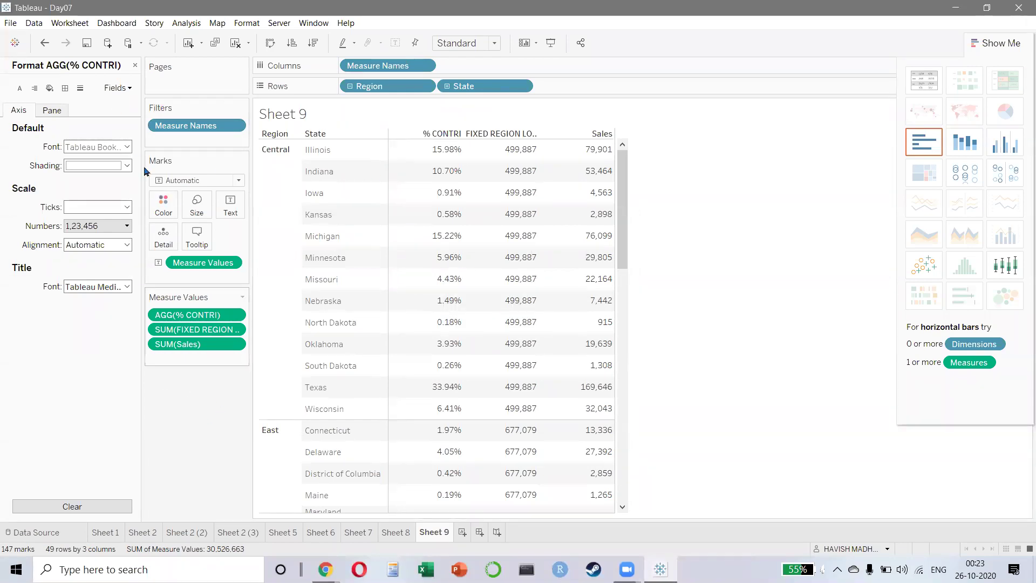
pyautogui.click(135, 66)
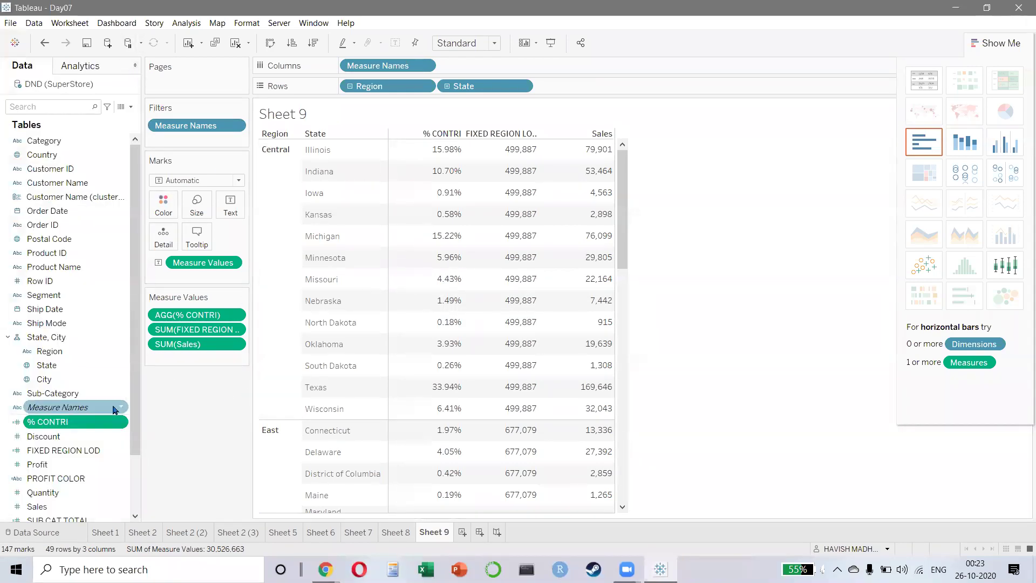
# - Edit the % CONTRI calculation, removing the SUM( ) around [Sales] to leave [Sales] / SUM([FIXED REGION LOD])
pyautogui.rightClick(87, 425)
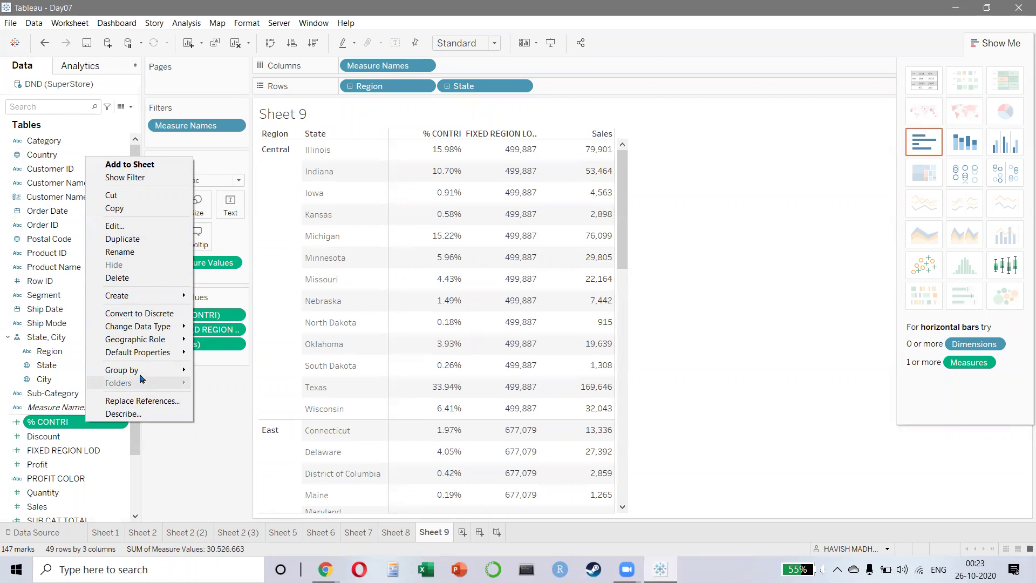
pyautogui.moveTo(141, 371)
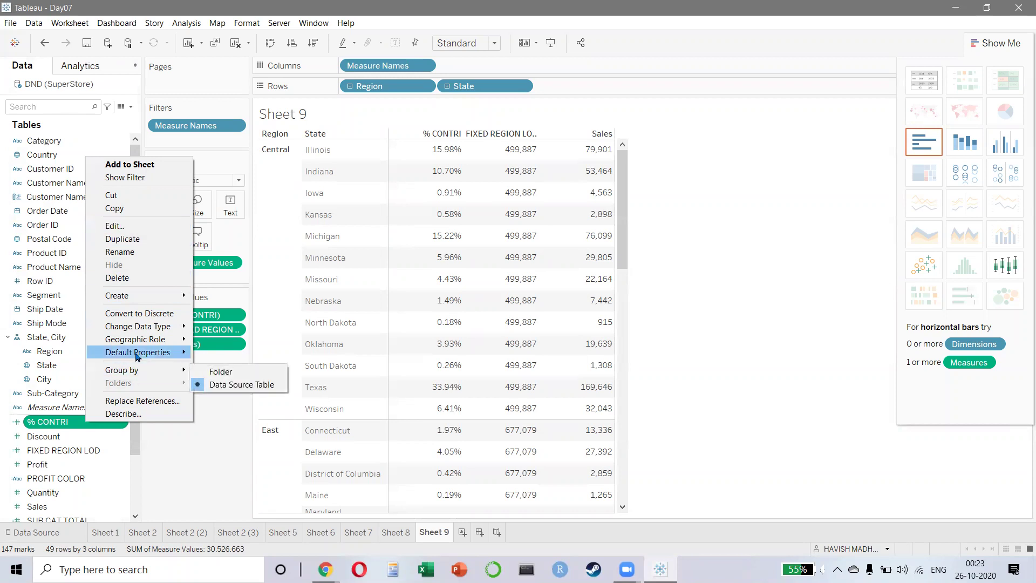
pyautogui.click(155, 226)
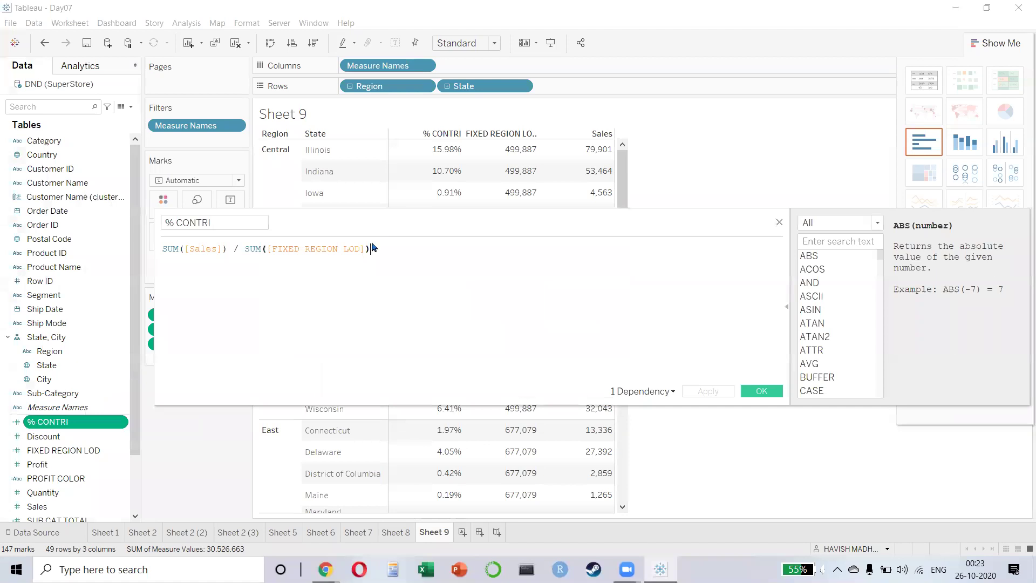
pyautogui.tripleClick(166, 248)
pyautogui.click(165, 249)
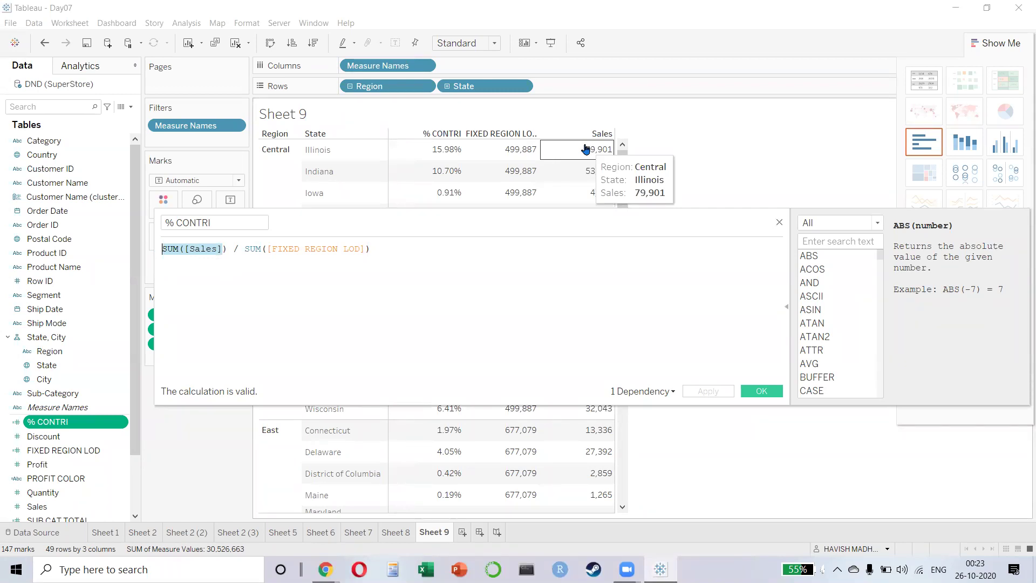
pyautogui.press('End')
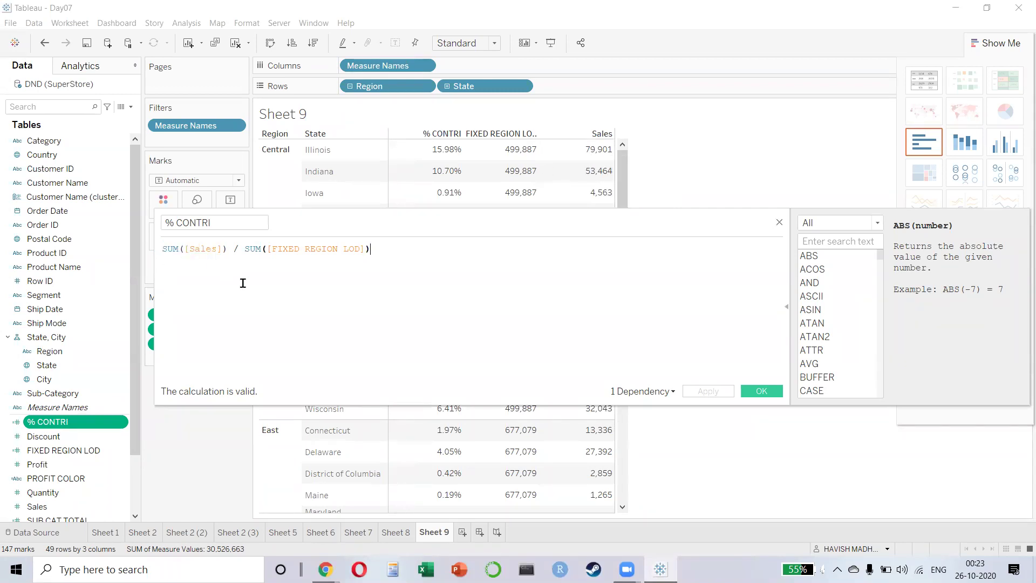
pyautogui.press('Home')
pyautogui.hotkey('shift', 'Right')
pyautogui.hotkey('shift', 'Right')
pyautogui.hotkey('shift', 'Right')
pyautogui.hotkey('shift', 'Right')
pyautogui.press('Delete')
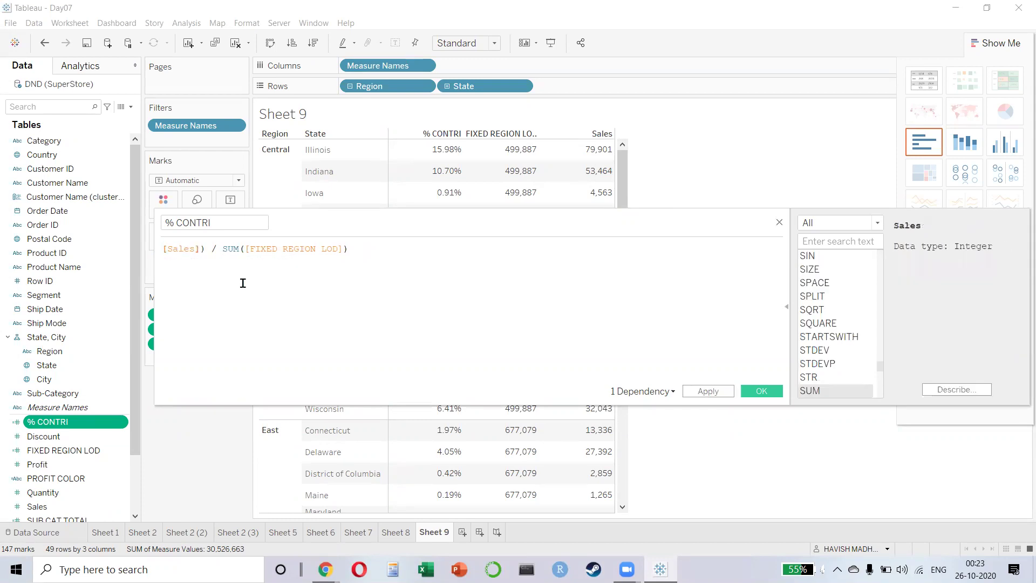
pyautogui.press('Right')
pyautogui.press('Right')
pyautogui.press('Right')
pyautogui.press('Right')
pyautogui.press('Right')
pyautogui.press('Right')
pyautogui.press('Right')
pyautogui.press('Right')
pyautogui.press('Right')
pyautogui.press('BackSpace')
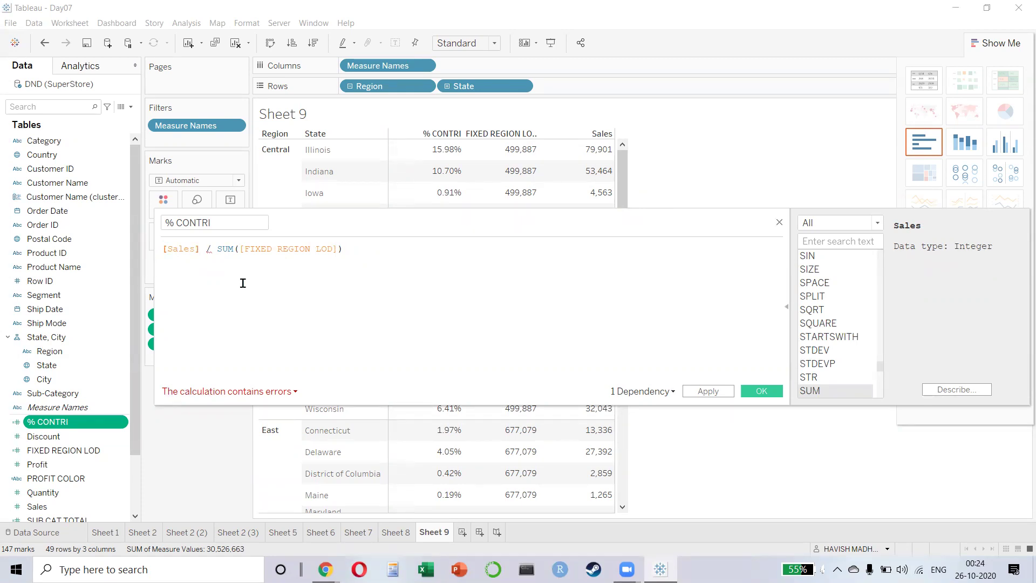
# - Rewrite the % CONTRI formula as SUM([Sales]) / [FIXED REGION LOD], dropping the second SUM
pyautogui.hotkey('ctrl', 'z')
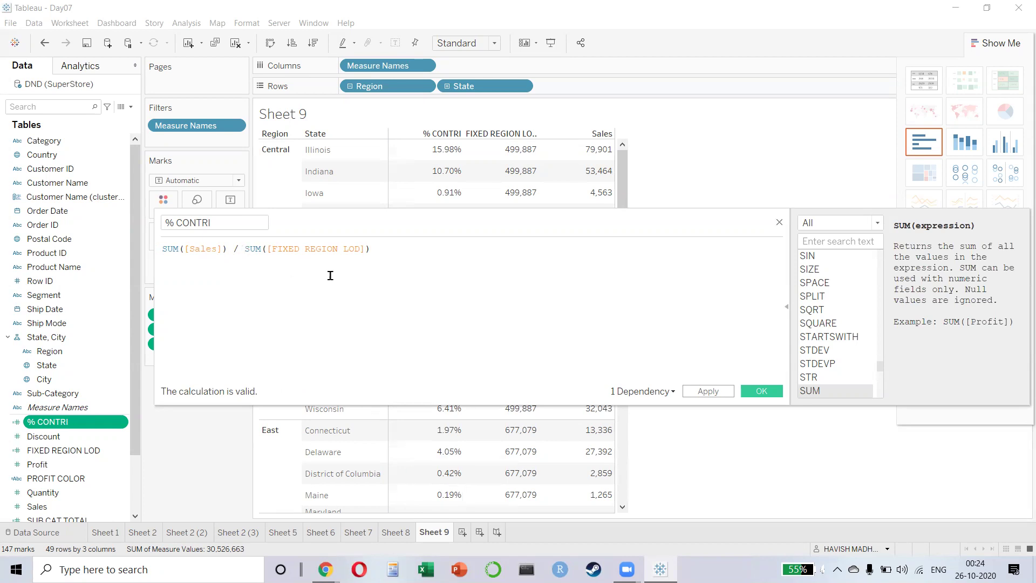
pyautogui.hotkey('ctrl', 'shift', 'Right')
pyautogui.hotkey('shift', 'Right')
pyautogui.press('Delete')
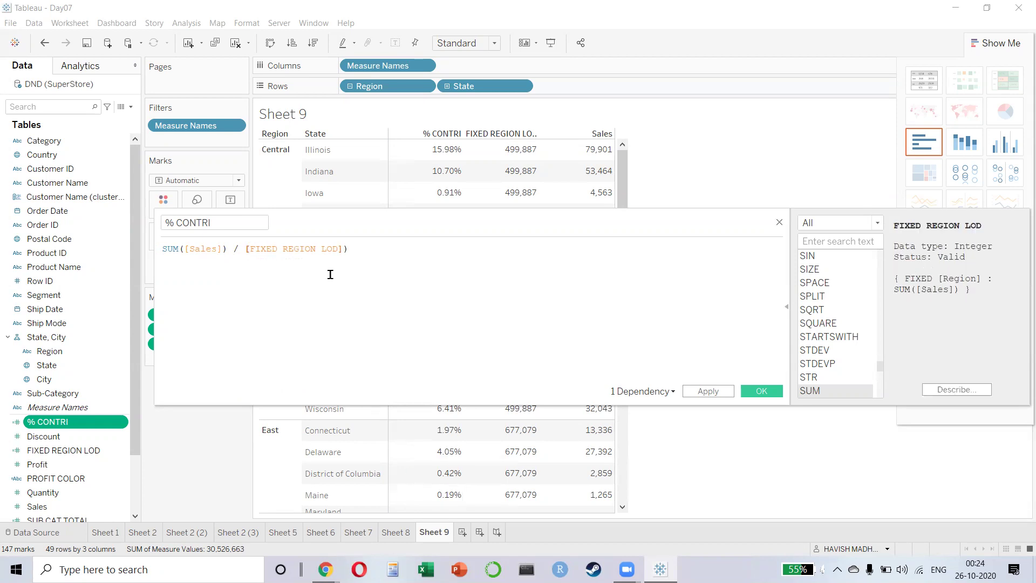
pyautogui.press('BackSpace')
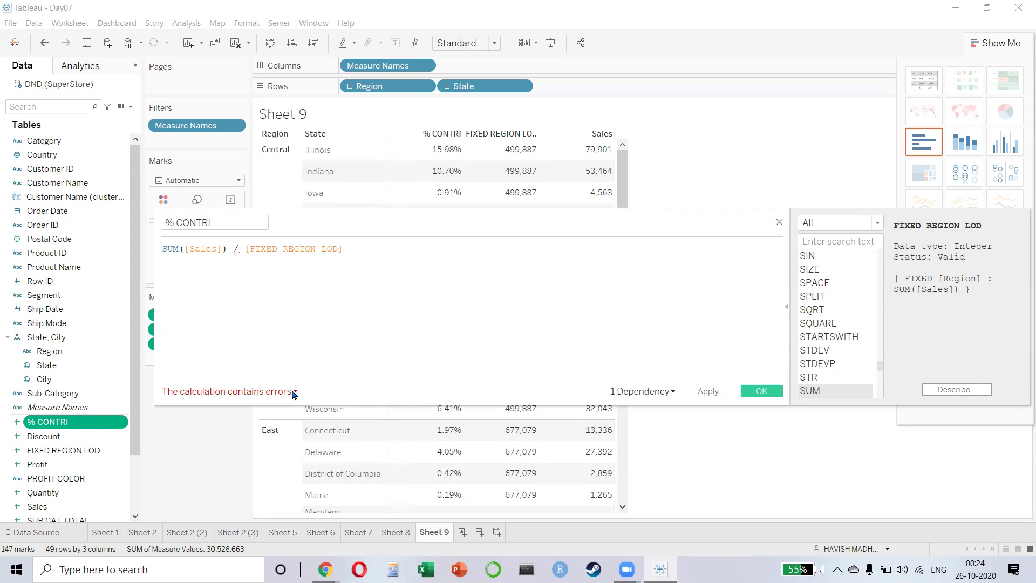
# - Read the calculation error details, then start a new browser tab to research it
pyautogui.click(293, 390)
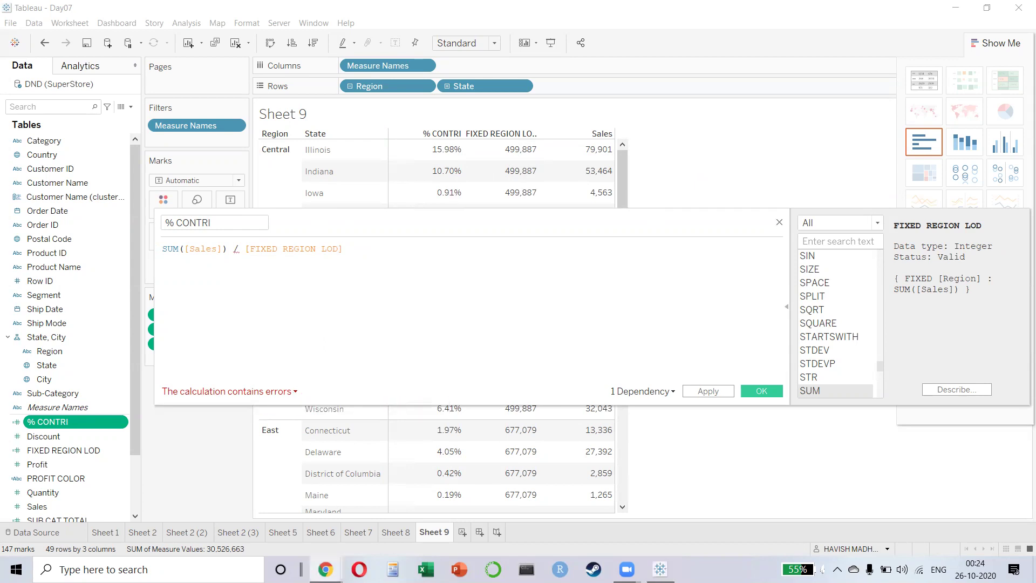
pyautogui.click(326, 569)
pyautogui.hotkey('ctrl', 't')
# - Search the web for 'tableau aggregate and non aggregate error'
pyautogui.click(558, 37)
pyautogui.write('tABLEAU AGG')
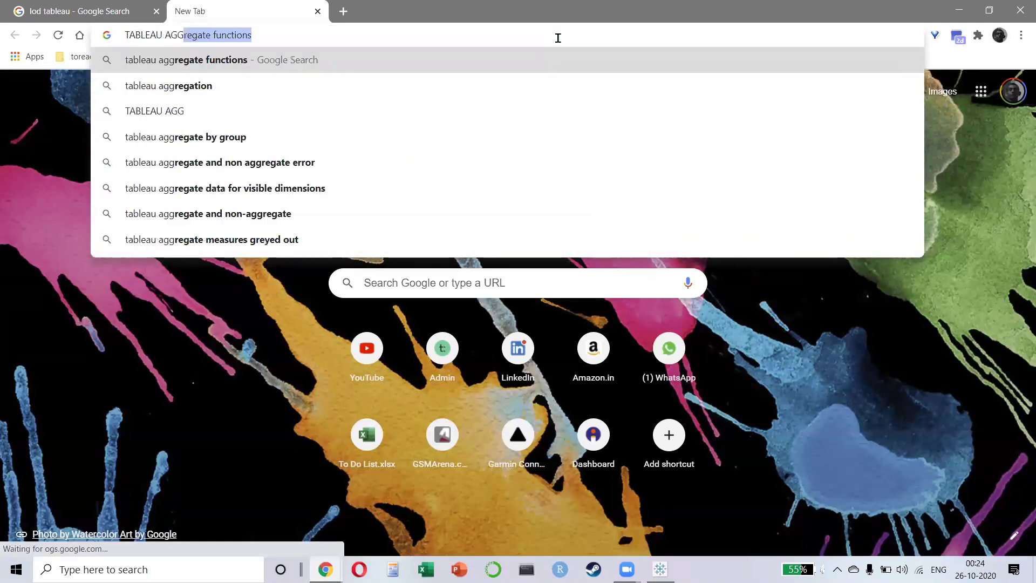
pyautogui.write('regate AND NON')
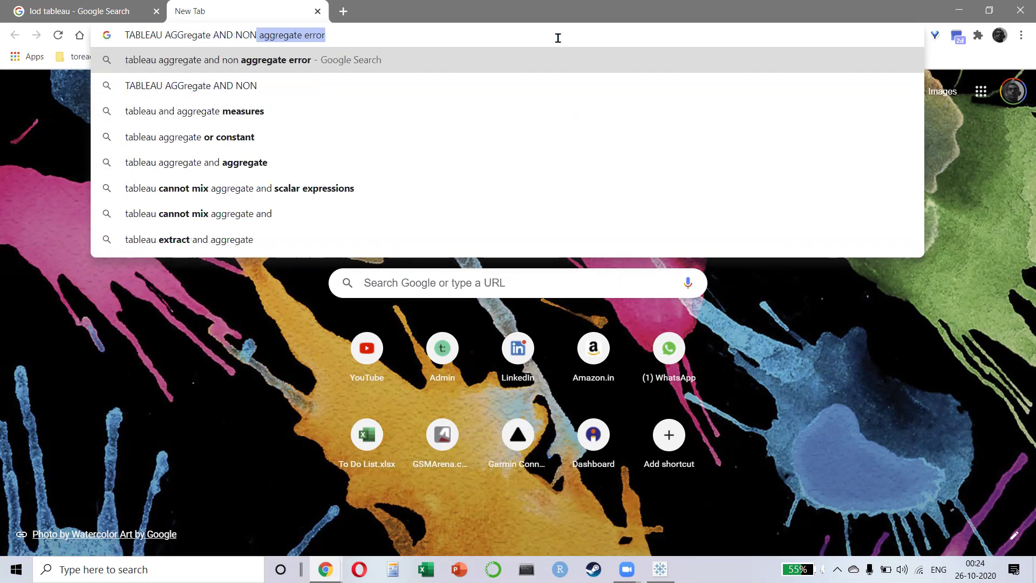
pyautogui.press('Return')
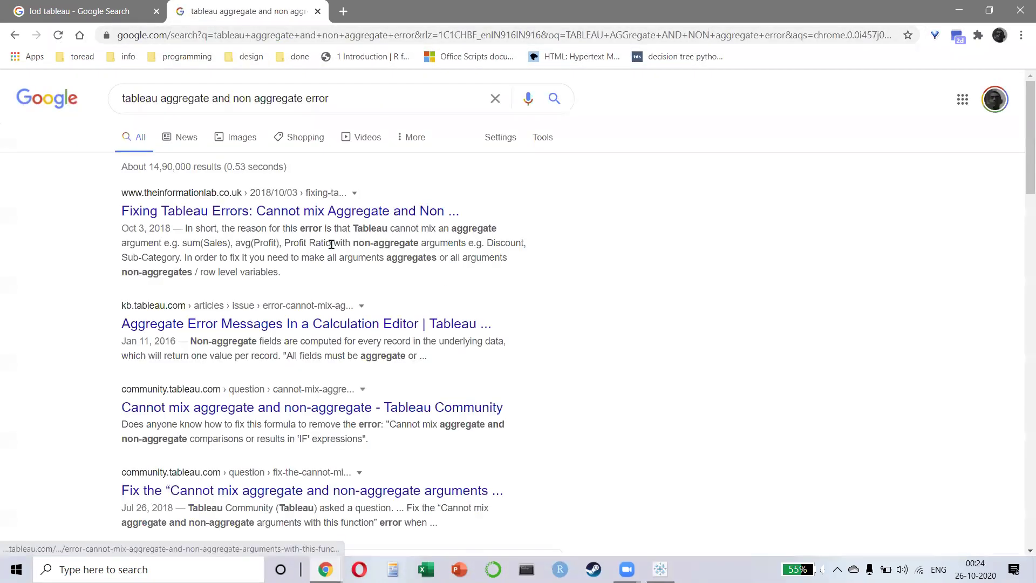
# - Open the Tableau Community thread about the error and read through its answers
pyautogui.click(325, 212)
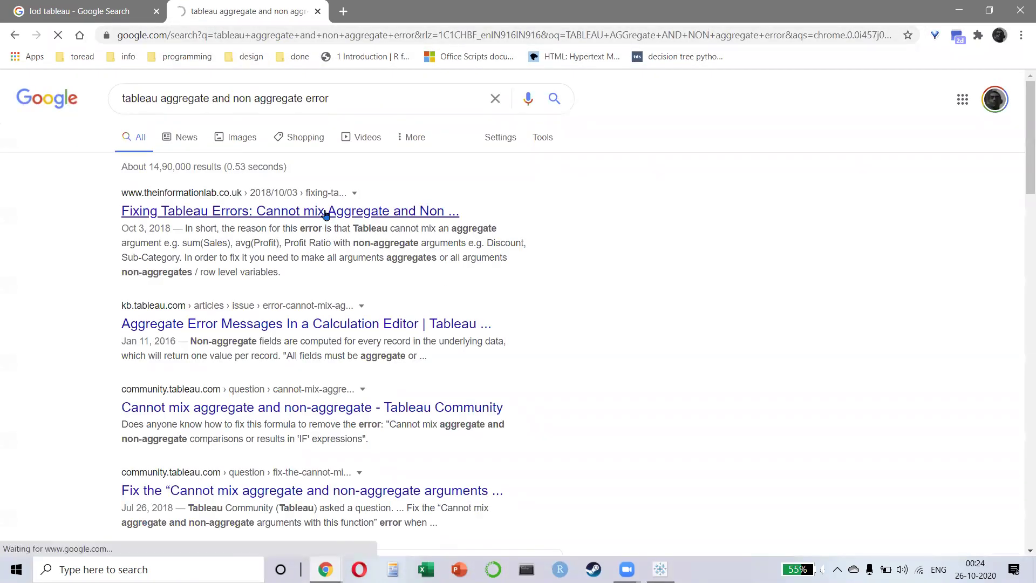
pyautogui.hotkey('alt', 'Left')
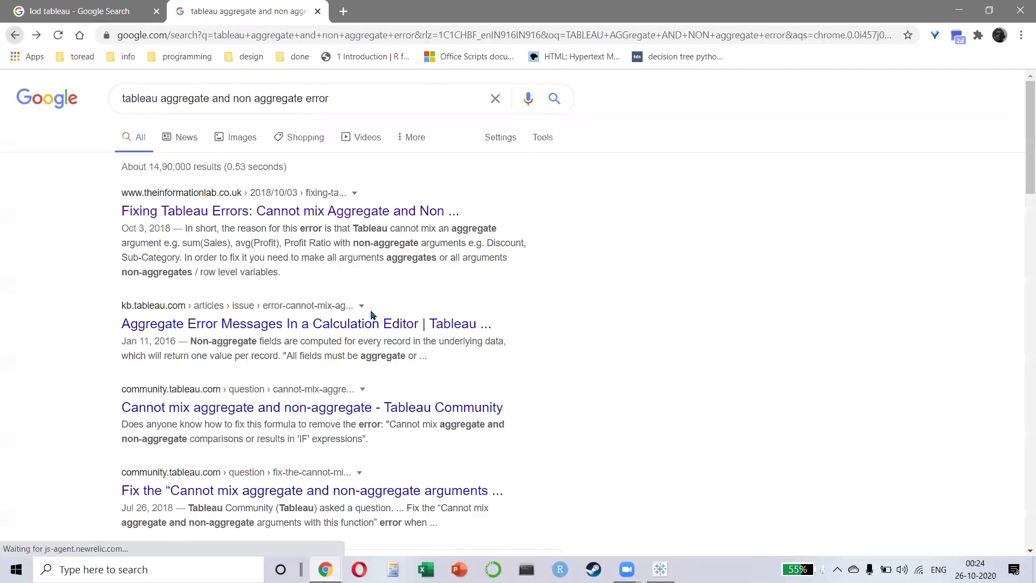
pyautogui.click(343, 491)
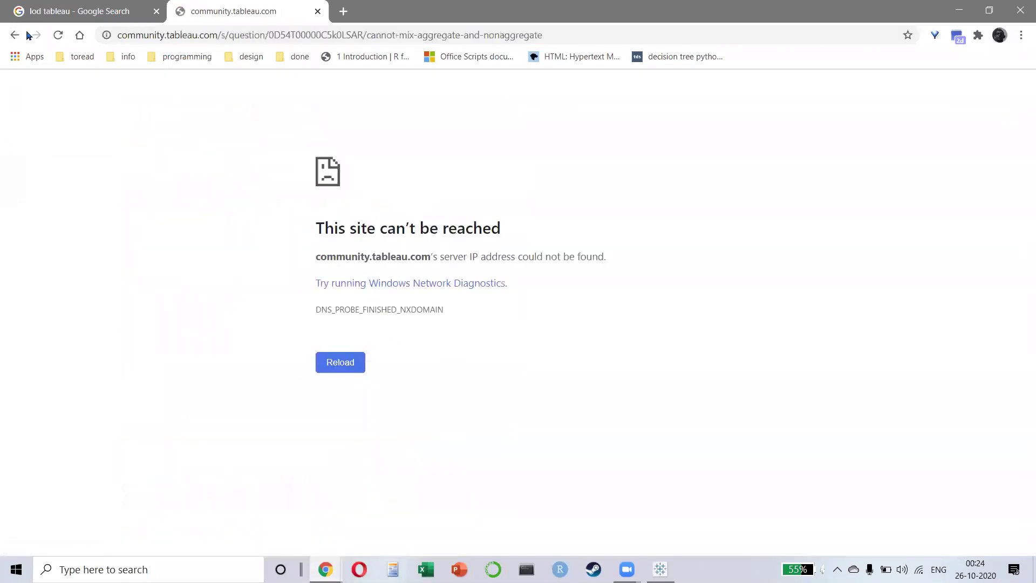
pyautogui.click(58, 37)
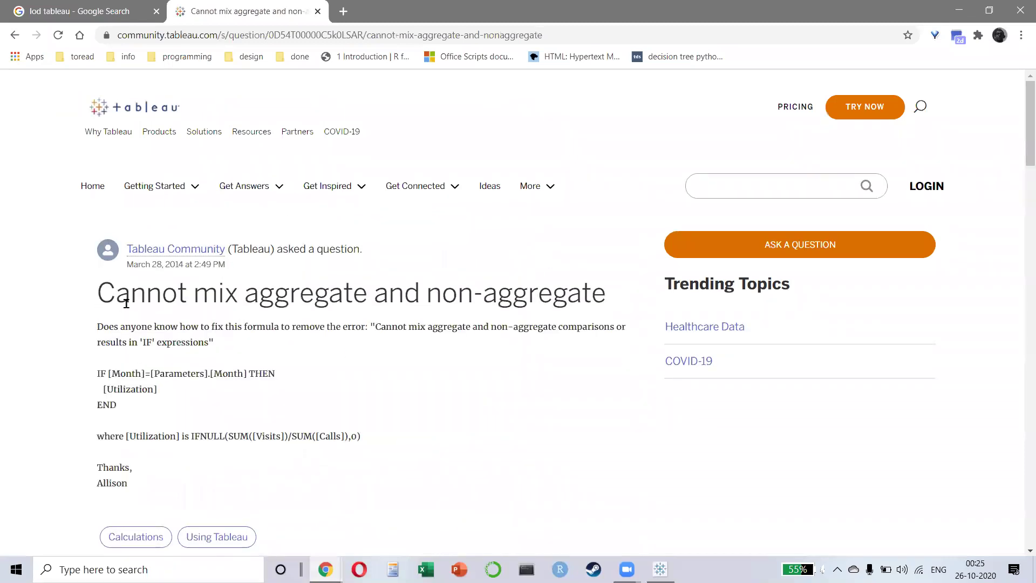
pyautogui.scroll(-1, 123, 304)
pyautogui.moveTo(162, 226); pyautogui.dragTo(602, 214)
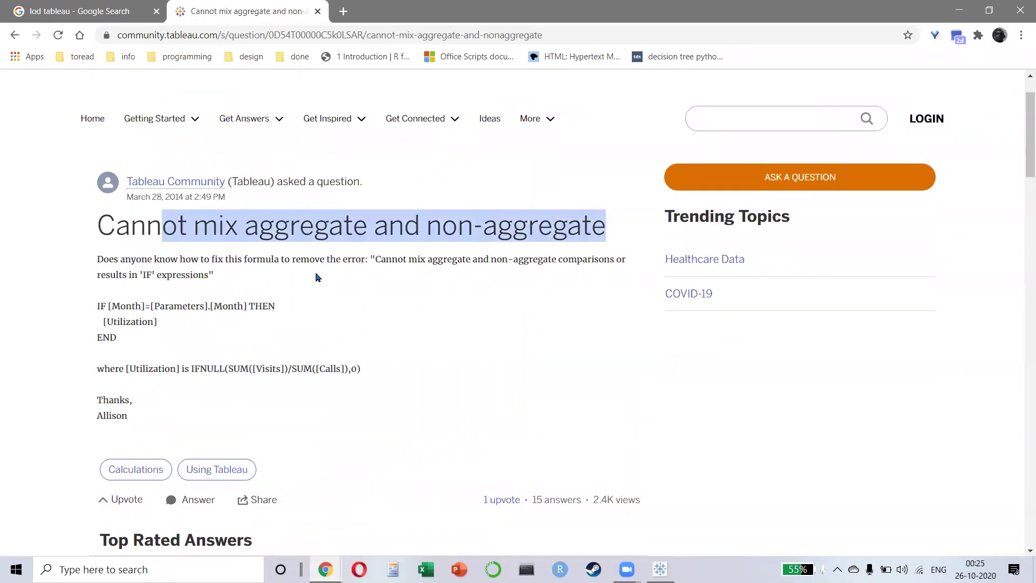
pyautogui.scroll(-1, 316, 276)
pyautogui.scroll(-3, 308, 240)
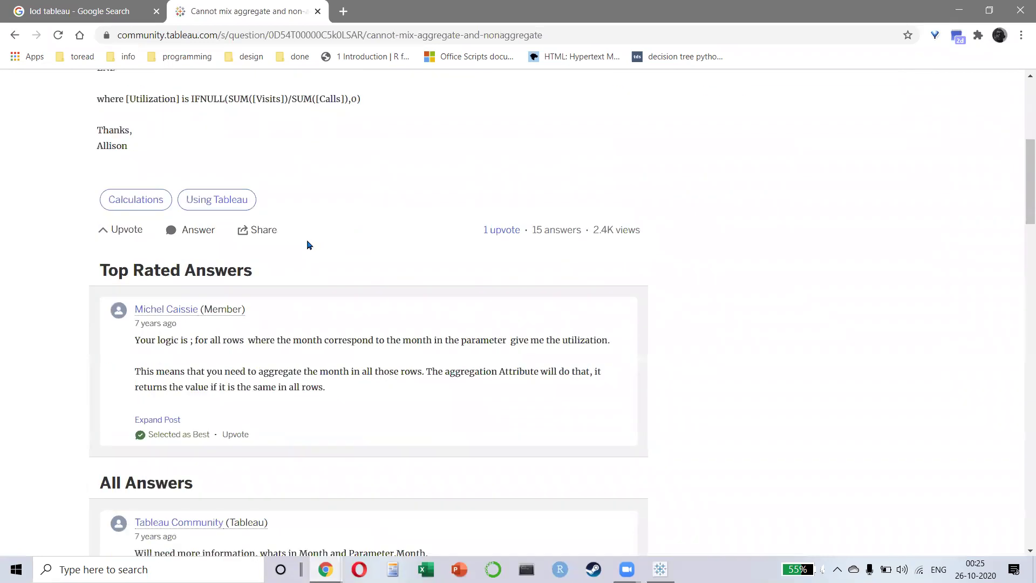
pyautogui.scroll(-4, 230, 422)
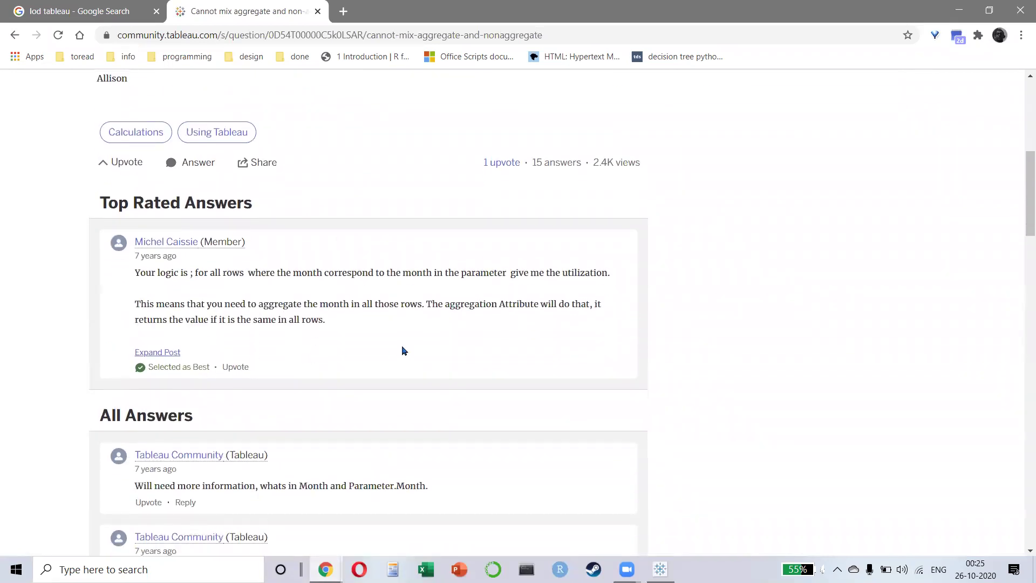
pyautogui.scroll(-2, 414, 322)
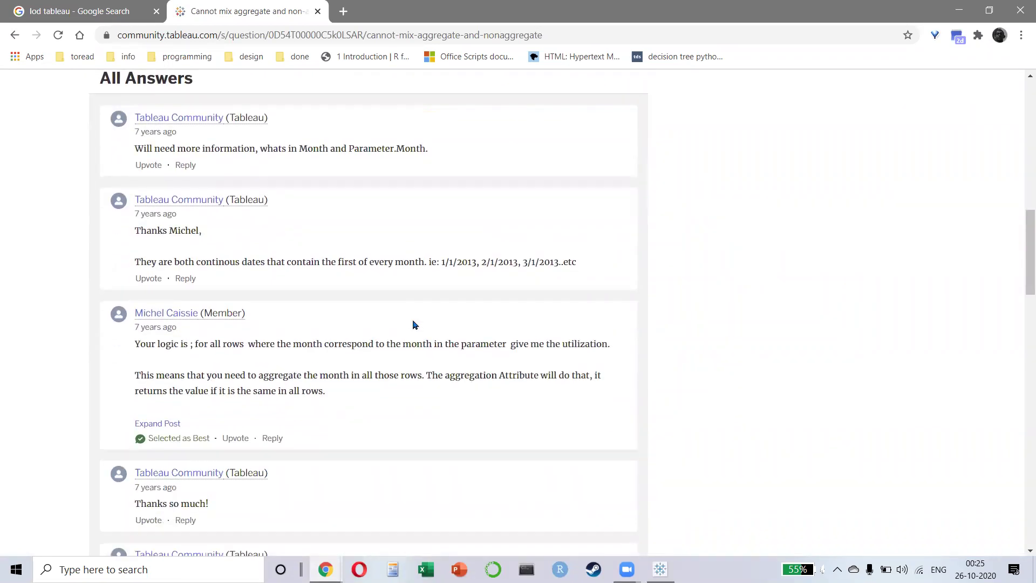
pyautogui.scroll(-5, 414, 343)
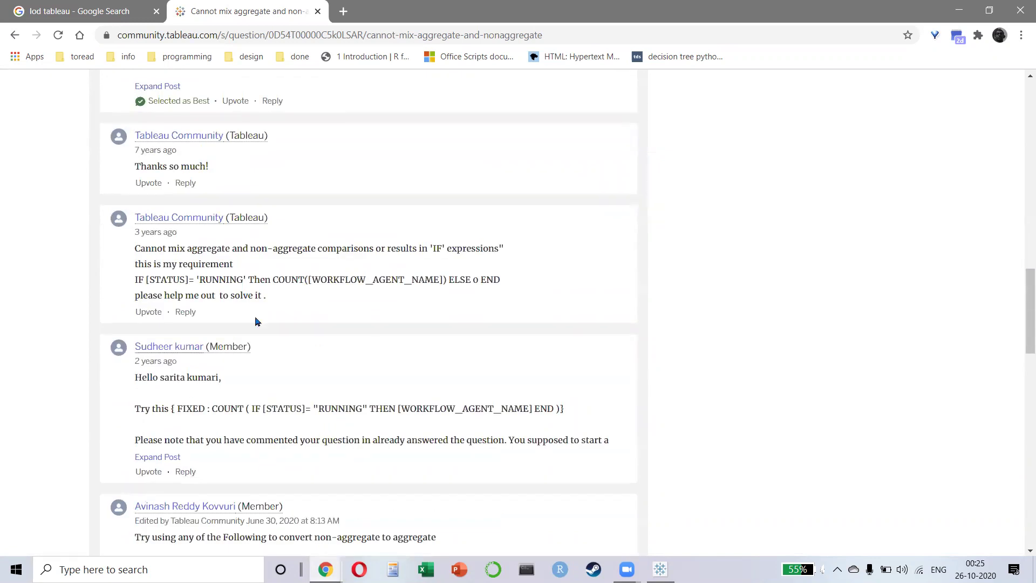
# - Return to the search results, then close that tab to get back to the 'lod tableau' results
pyautogui.click(15, 35)
pyautogui.scroll(-8, 375, 273)
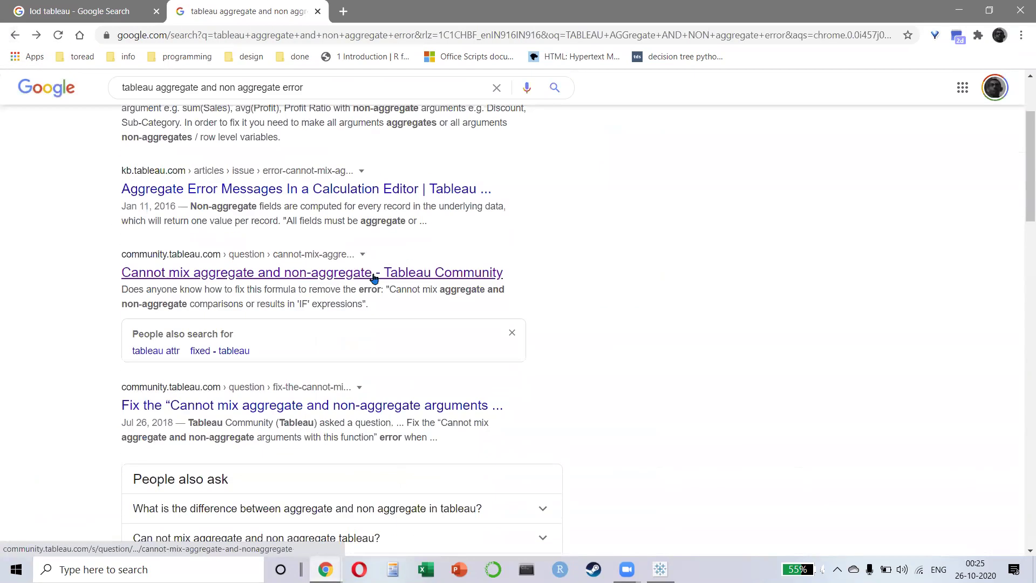
pyautogui.scroll(-5, 469, 327)
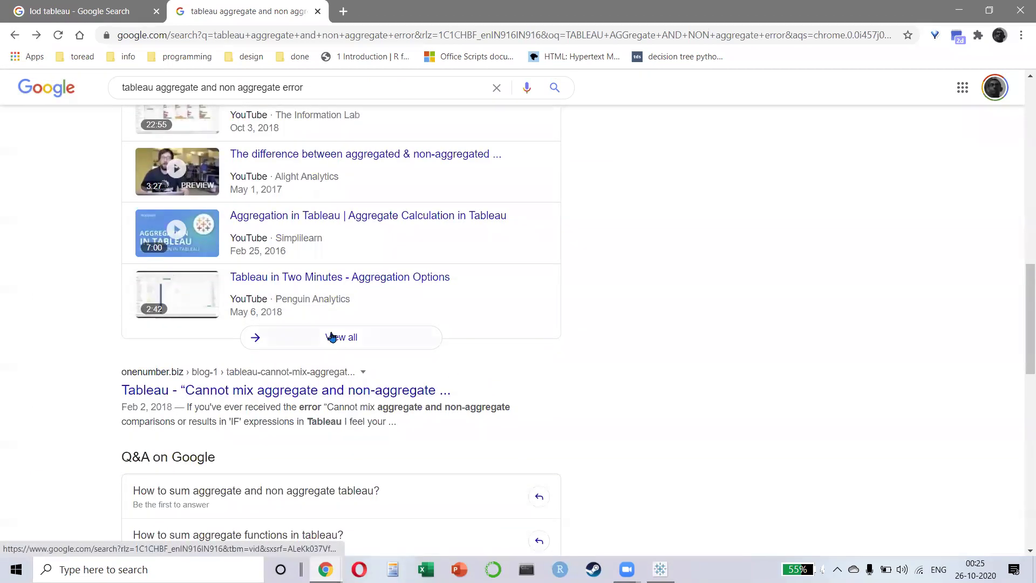
pyautogui.scroll(10, 340, 337)
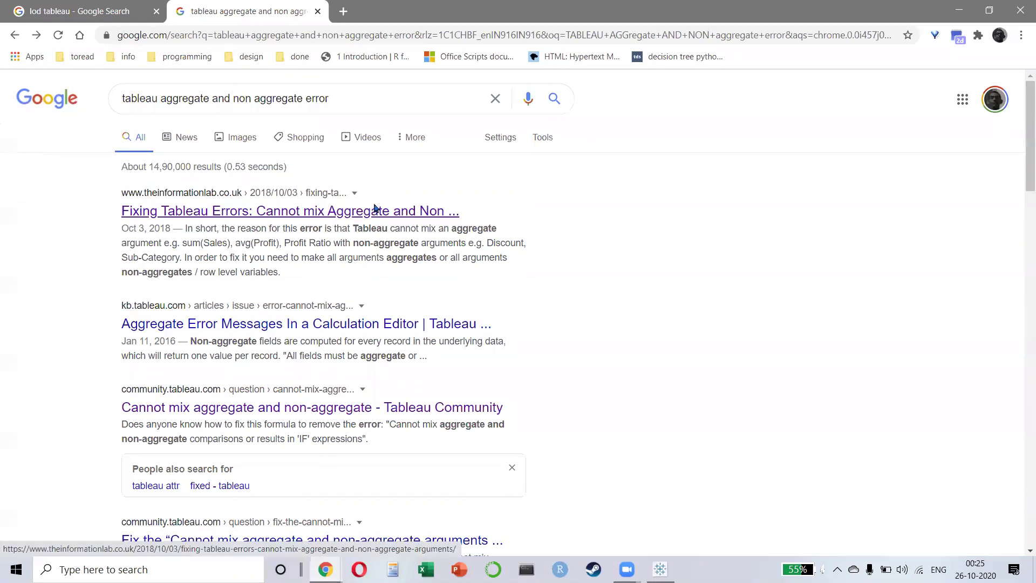
pyautogui.hotkey('ctrl', 'w')
pyautogui.hotkey('alt', 'Tab')
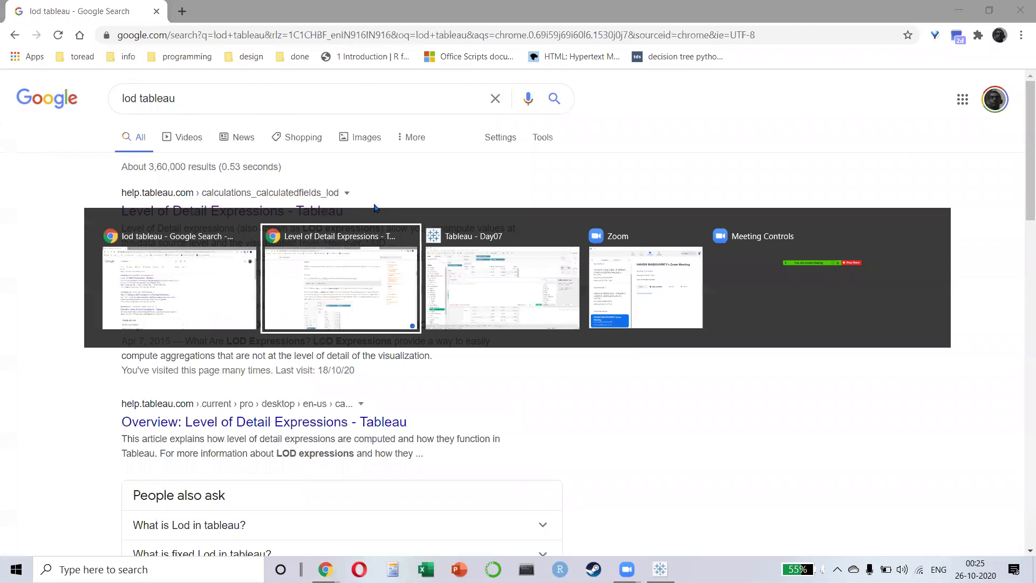
# - Back in Tableau, dismiss the % CONTRI calculation editor and add a new worksheet
pyautogui.hotkey('alt', 'Tab')
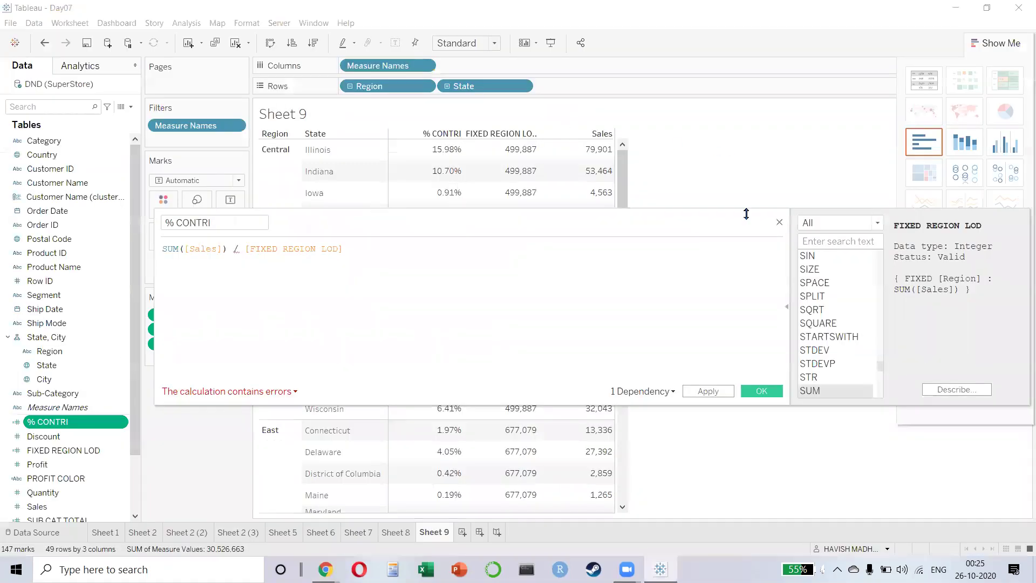
pyautogui.press('Escape')
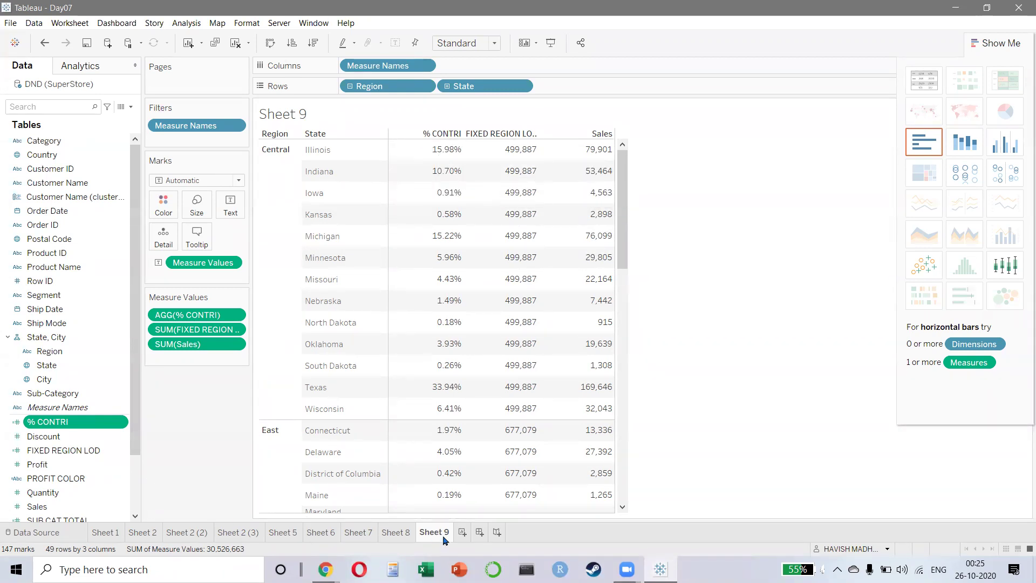
pyautogui.click(461, 531)
# - Put Region then Sub-Category on Rows, SUM(Sales) on Text, and add all subtotals
pyautogui.doubleClick(61, 395)
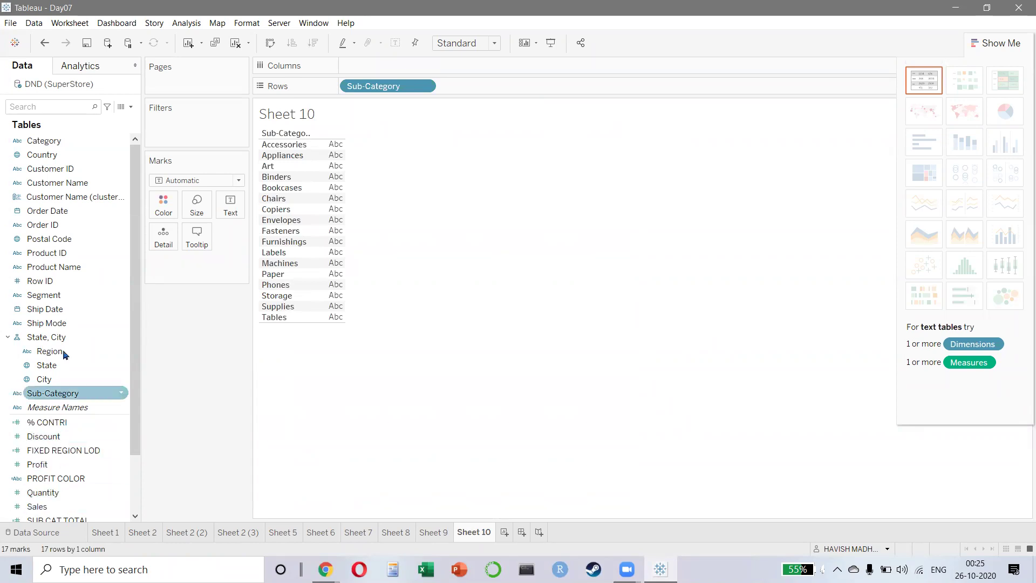
pyautogui.doubleClick(49, 351)
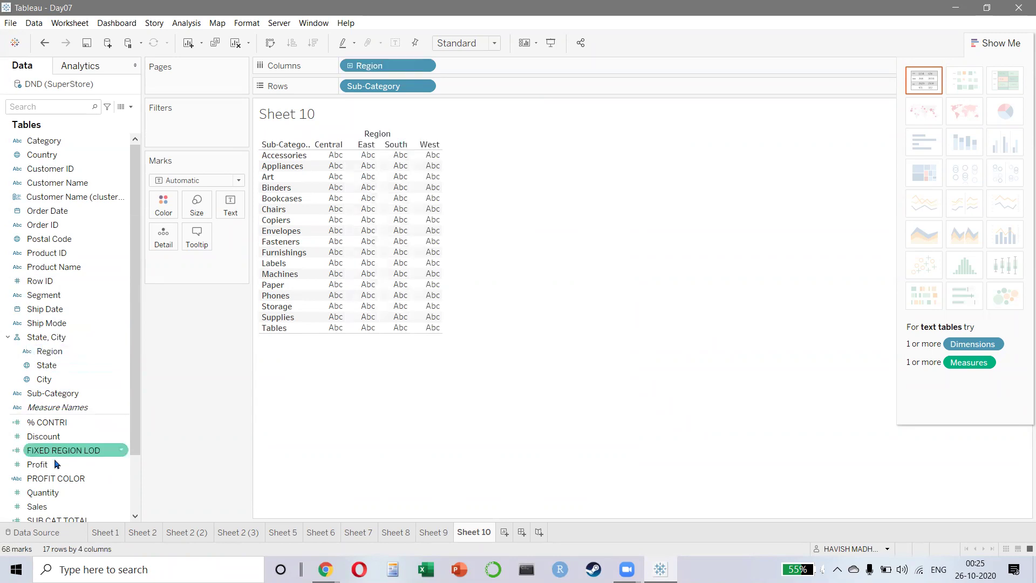
pyautogui.click(57, 507)
pyautogui.moveTo(57, 512); pyautogui.dragTo(283, 253)
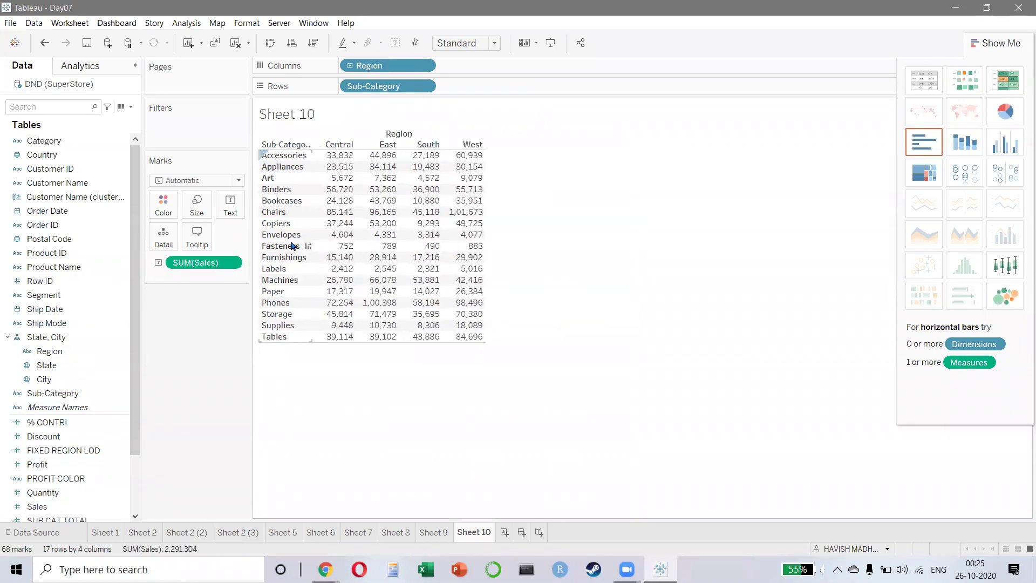
pyautogui.moveTo(372, 66); pyautogui.dragTo(353, 97)
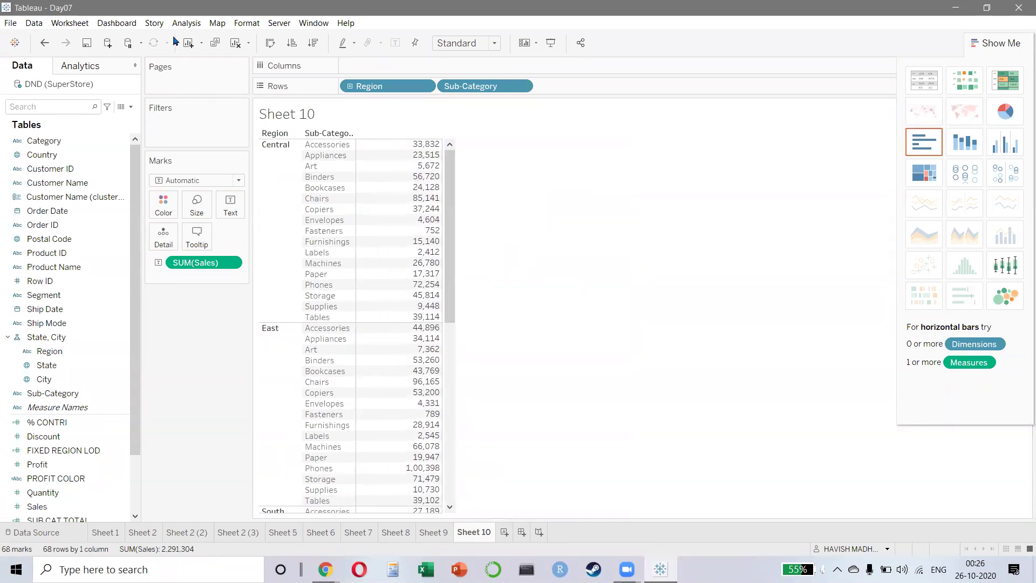
pyautogui.click(186, 23)
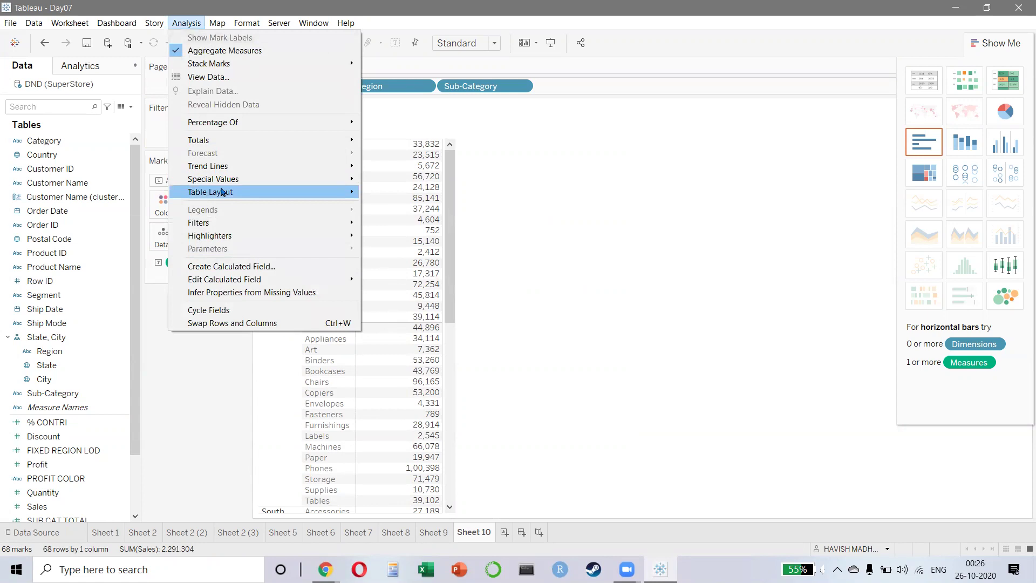
pyautogui.moveTo(222, 192)
pyautogui.moveTo(226, 140)
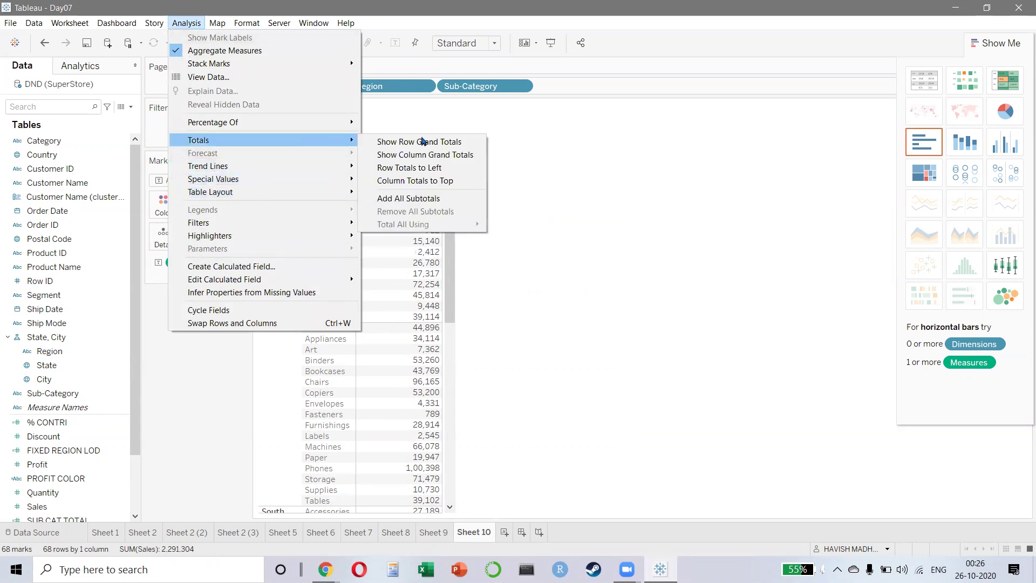
pyautogui.click(429, 198)
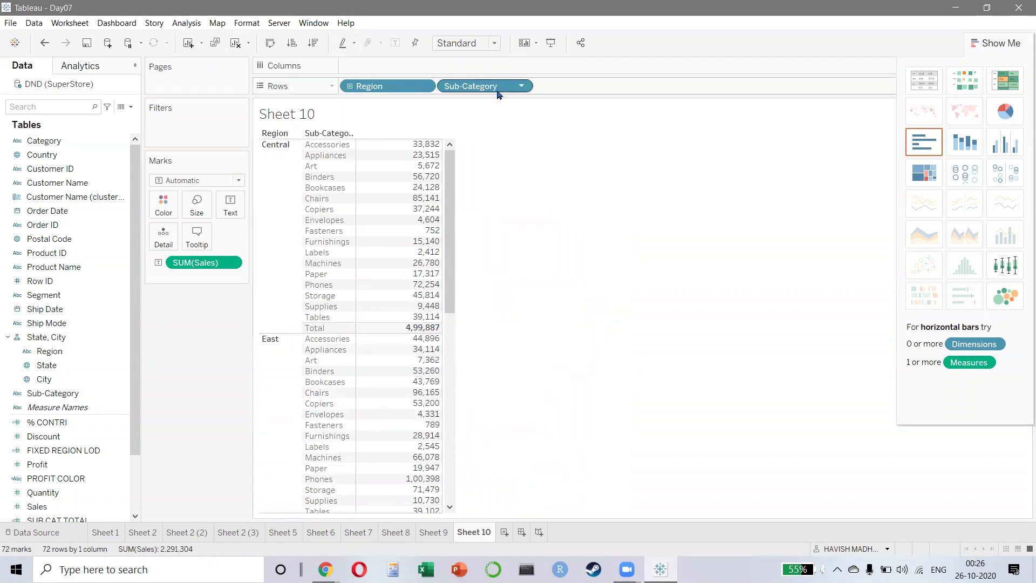
# - Apply the Percent of Total quick table calculation to SUM(Sales)
pyautogui.click(230, 263)
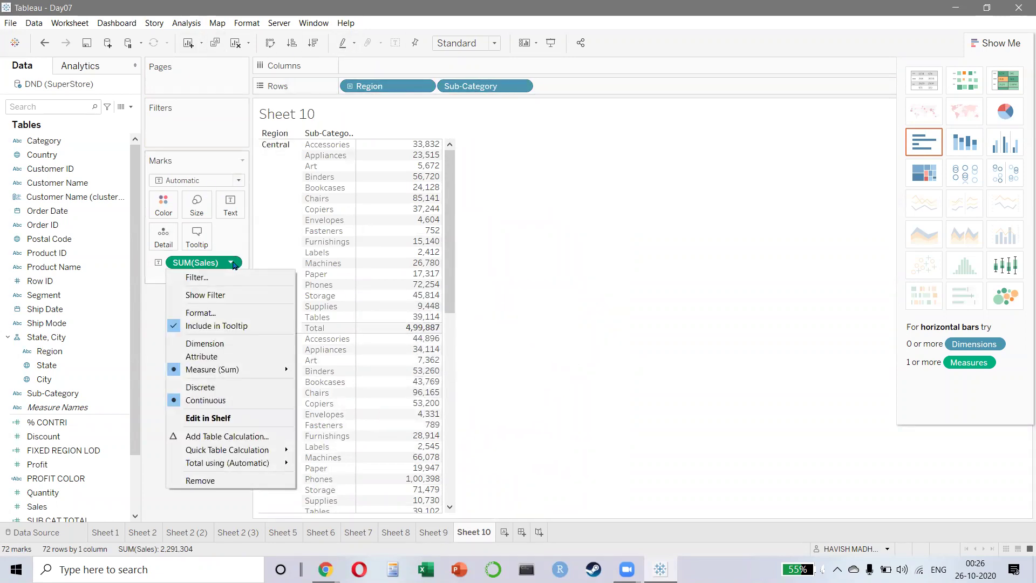
pyautogui.moveTo(259, 457)
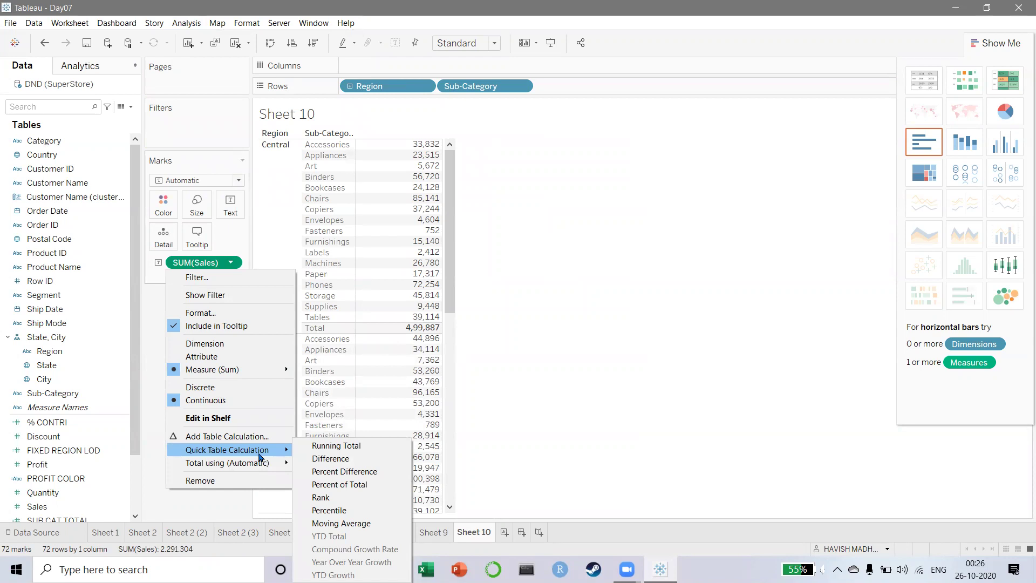
pyautogui.click(355, 485)
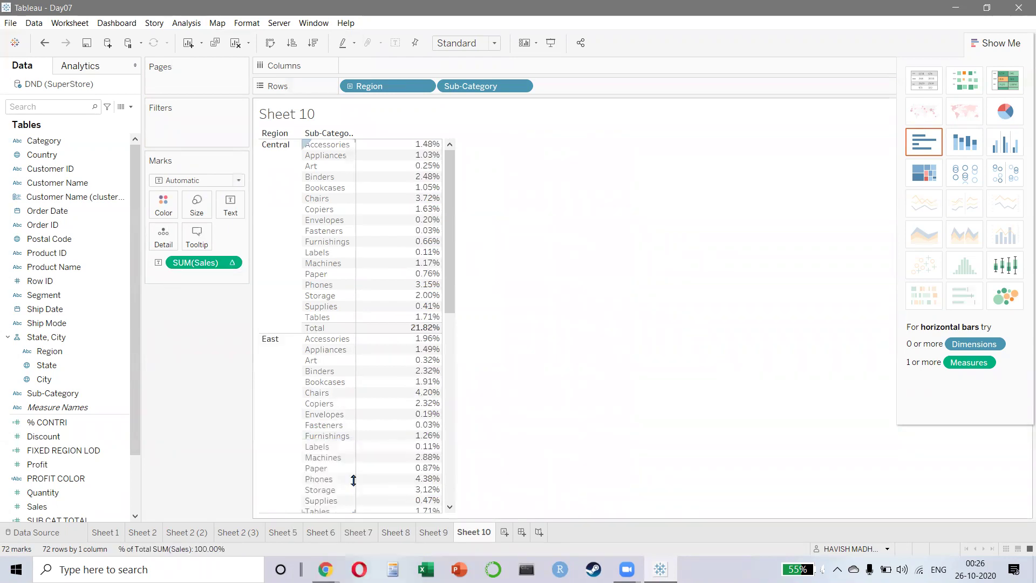
pyautogui.moveTo(425, 203)
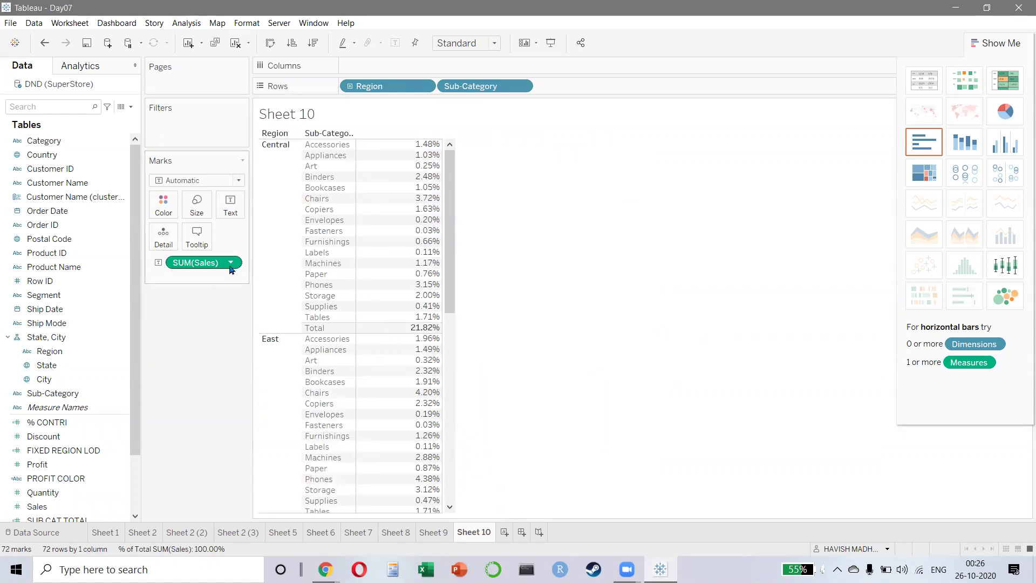
pyautogui.moveTo(230, 269)
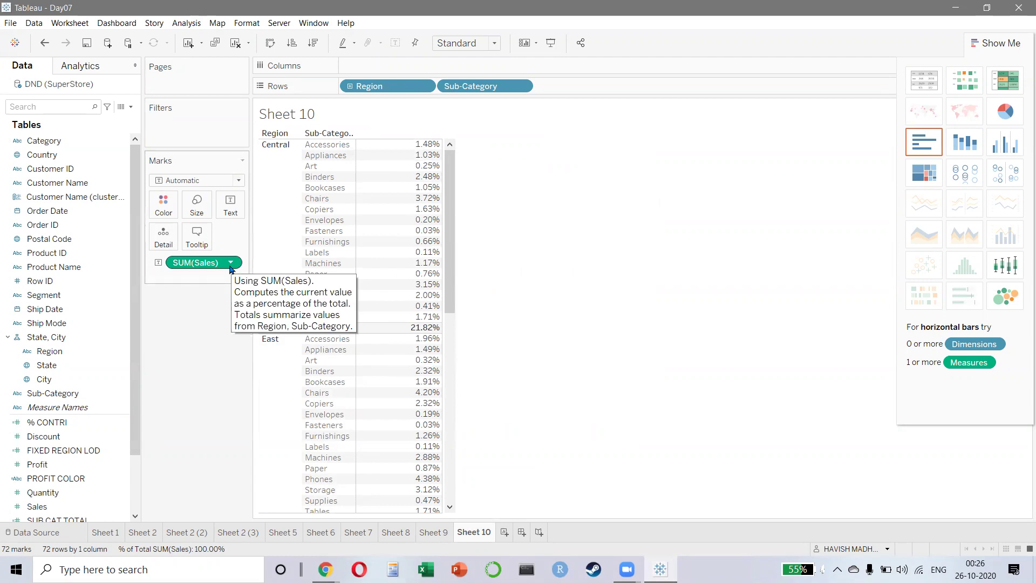
pyautogui.moveTo(424, 147)
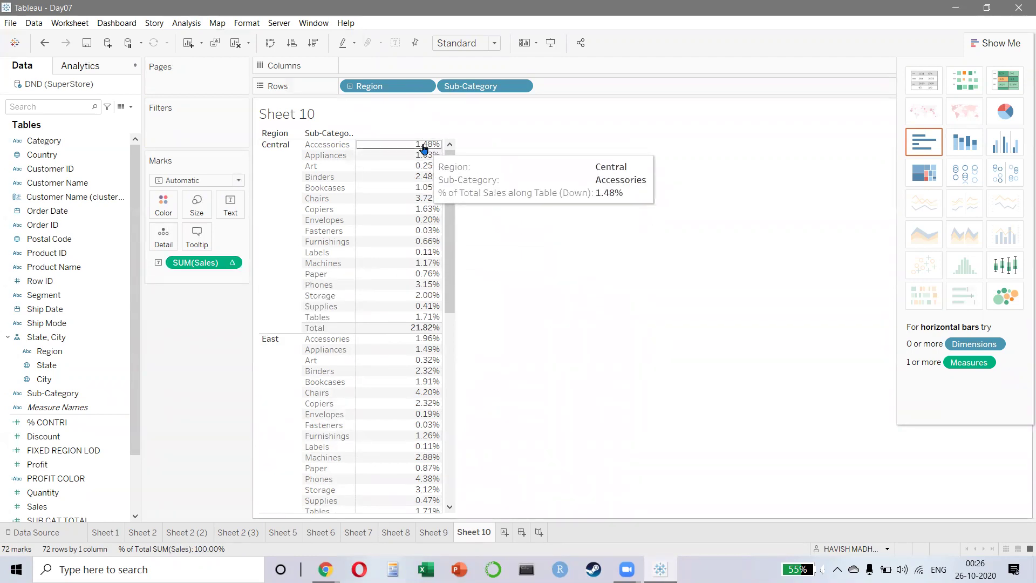
pyautogui.scroll(-10, 398, 351)
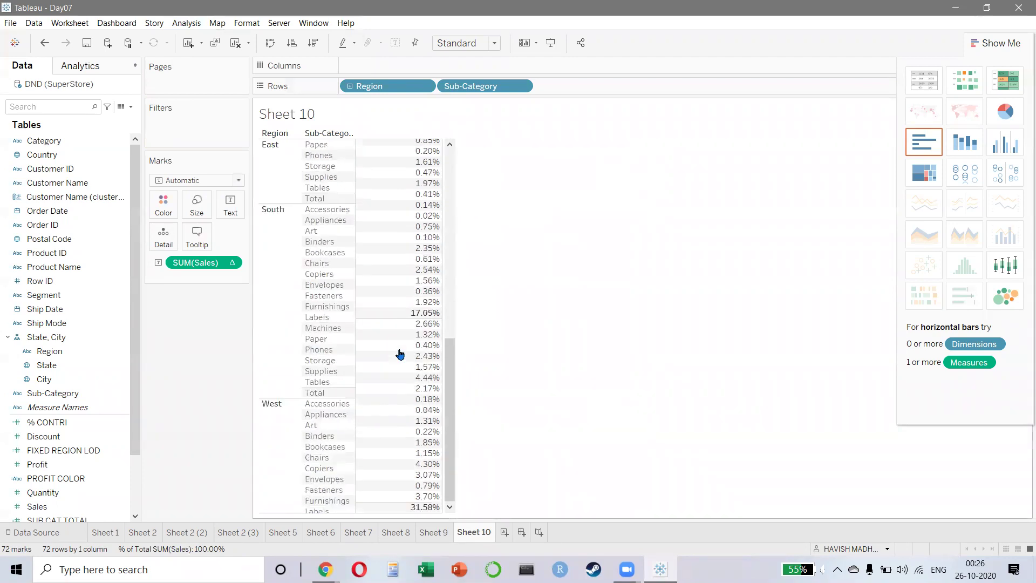
pyautogui.scroll(10, 385, 474)
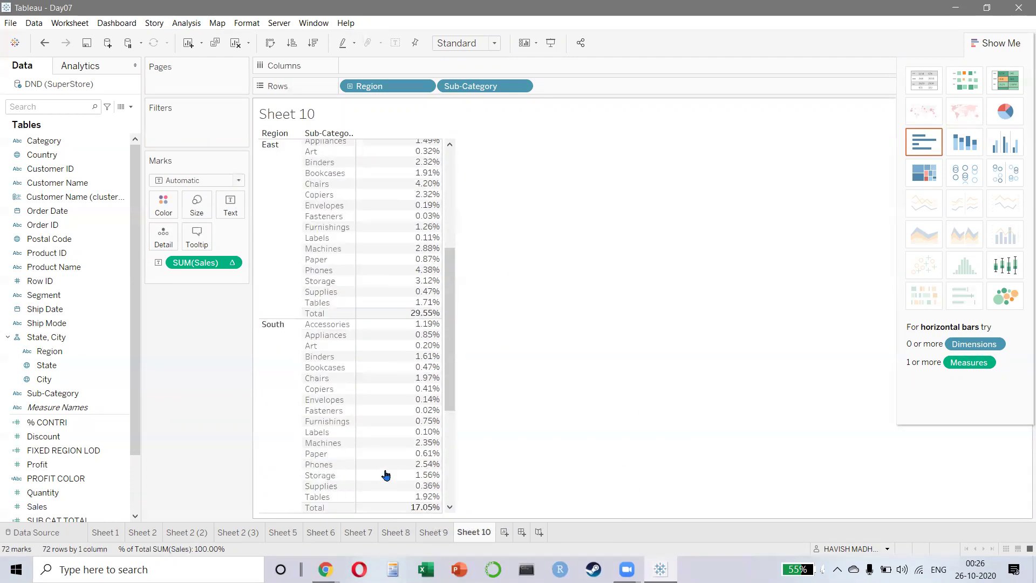
# - Compute the percentages using Pane (down) so each region totals 100%, then view Sheet 9
pyautogui.click(231, 263)
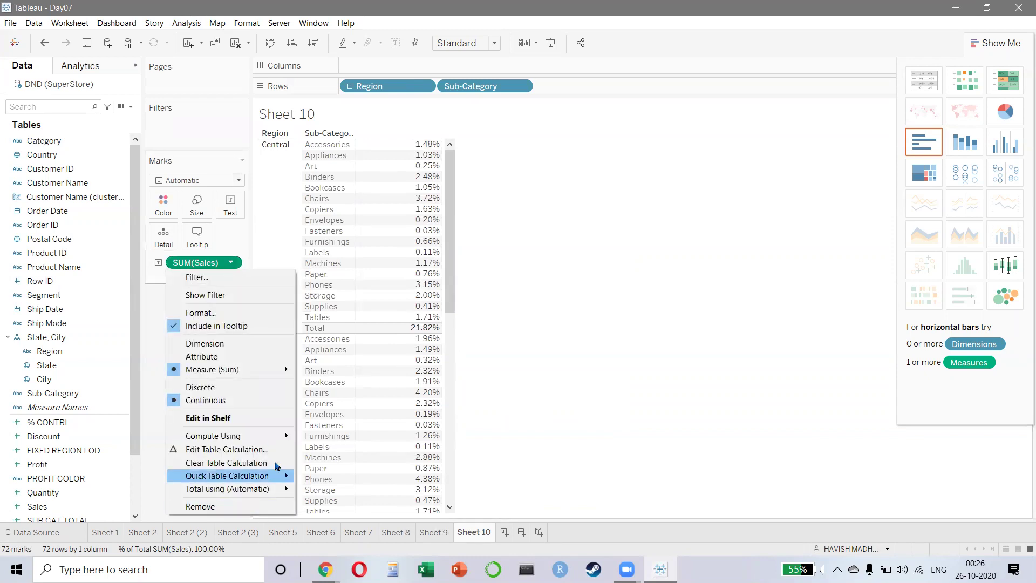
pyautogui.moveTo(275, 436)
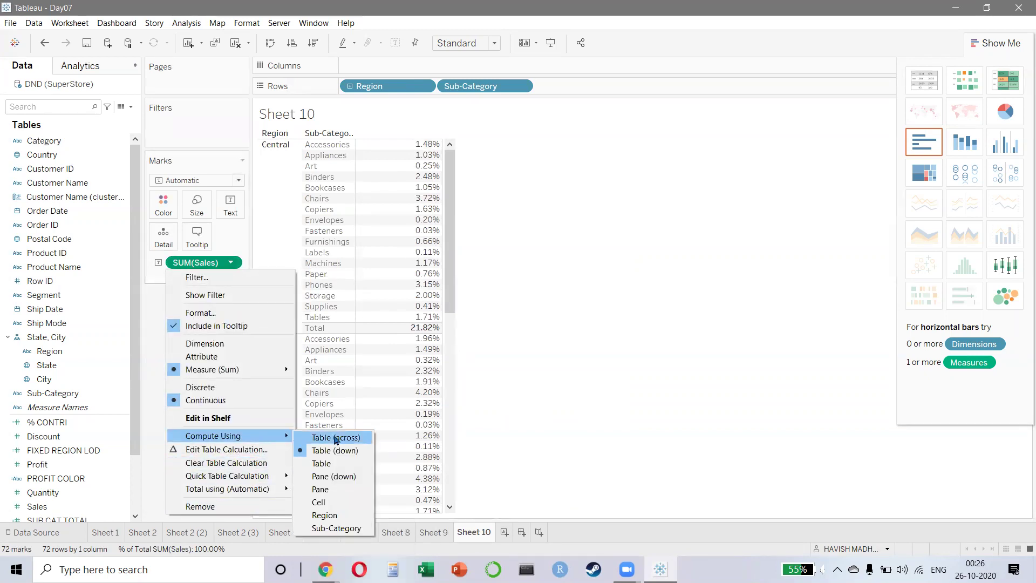
pyautogui.click(334, 476)
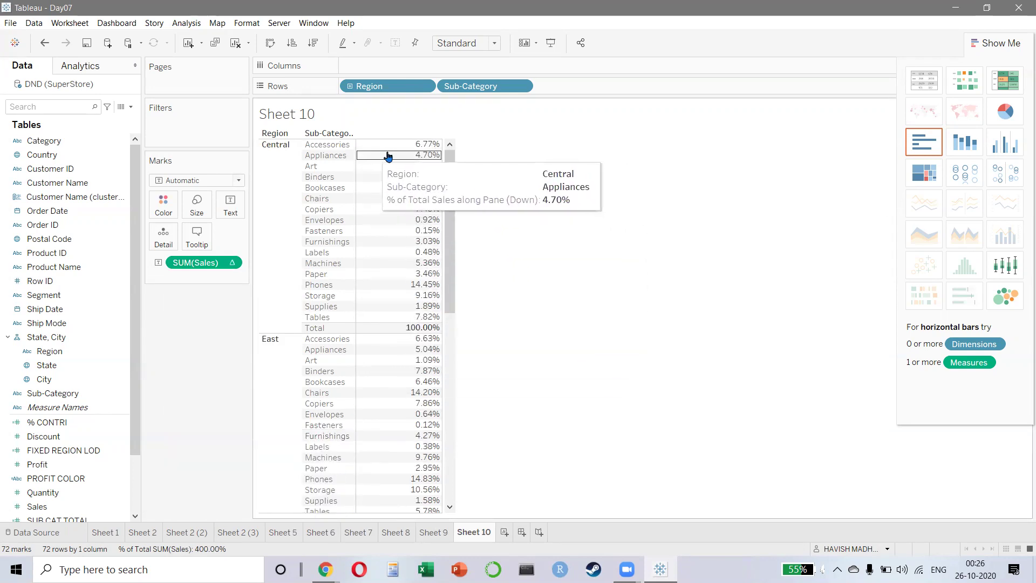
pyautogui.click(433, 532)
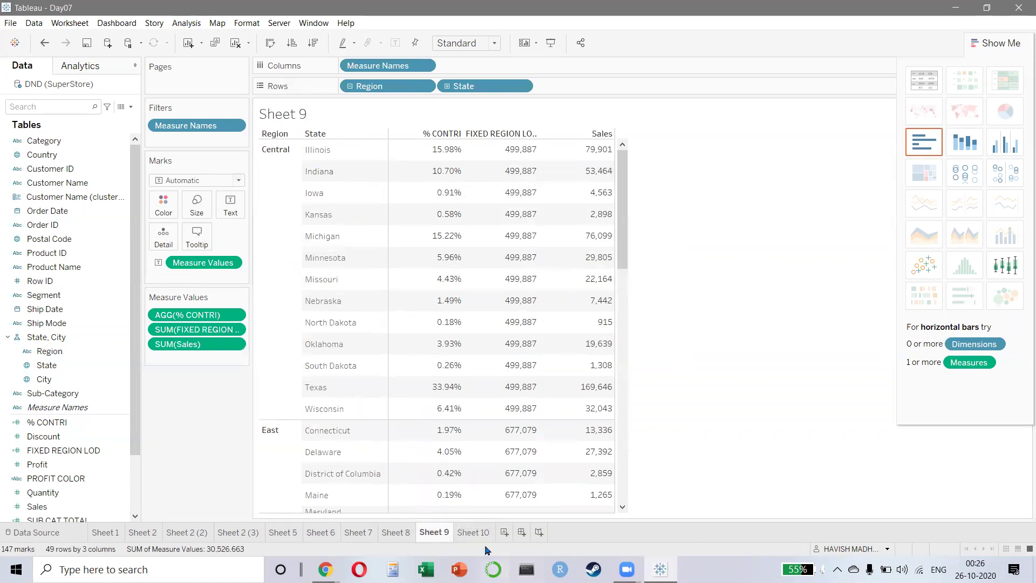
# - Replace Sub-Category with State on Sheet 10's rows, nested under Region
pyautogui.click(474, 532)
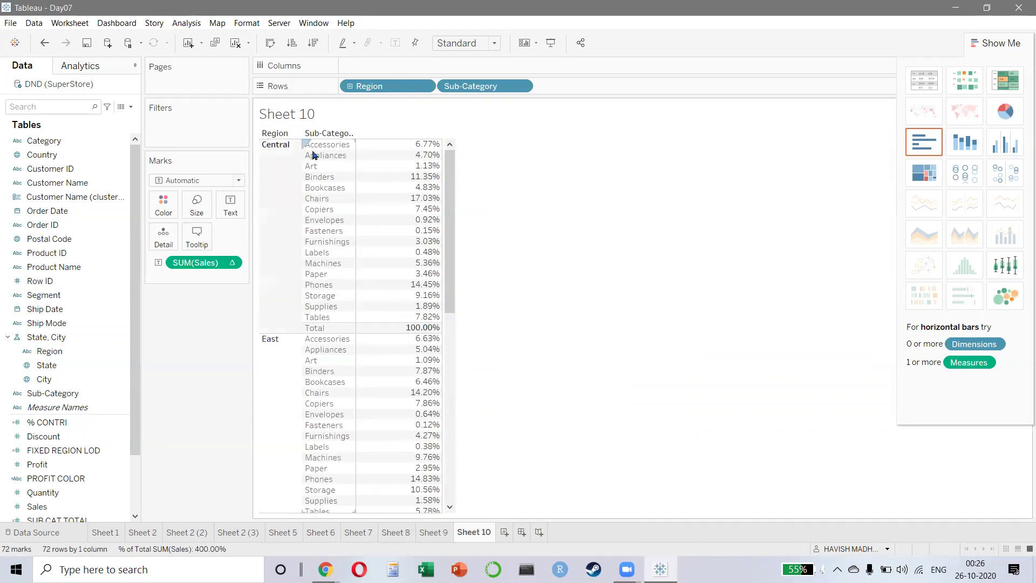
pyautogui.moveTo(496, 88); pyautogui.dragTo(59, 337)
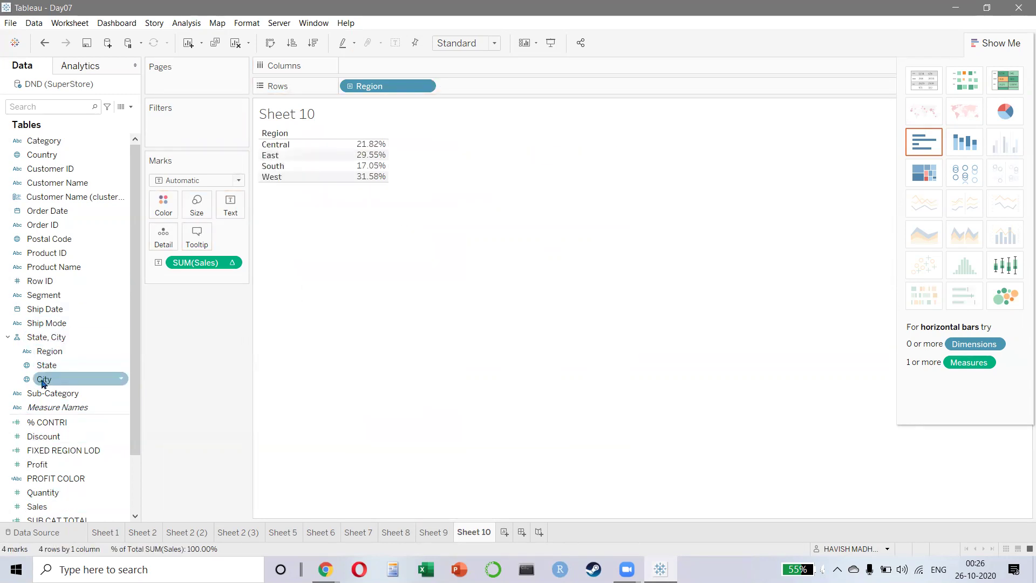
pyautogui.moveTo(46, 365); pyautogui.dragTo(461, 86)
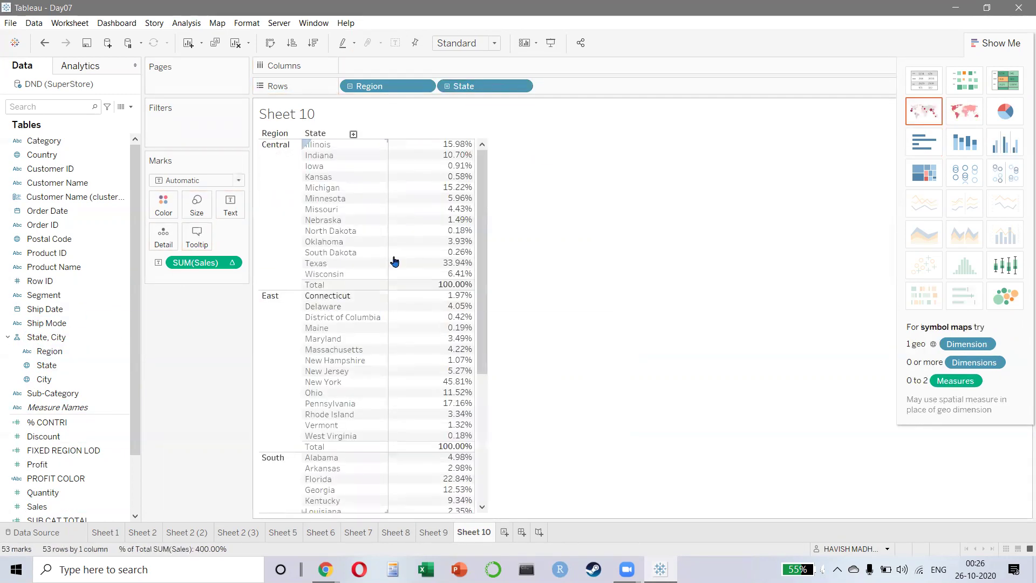
pyautogui.click(433, 531)
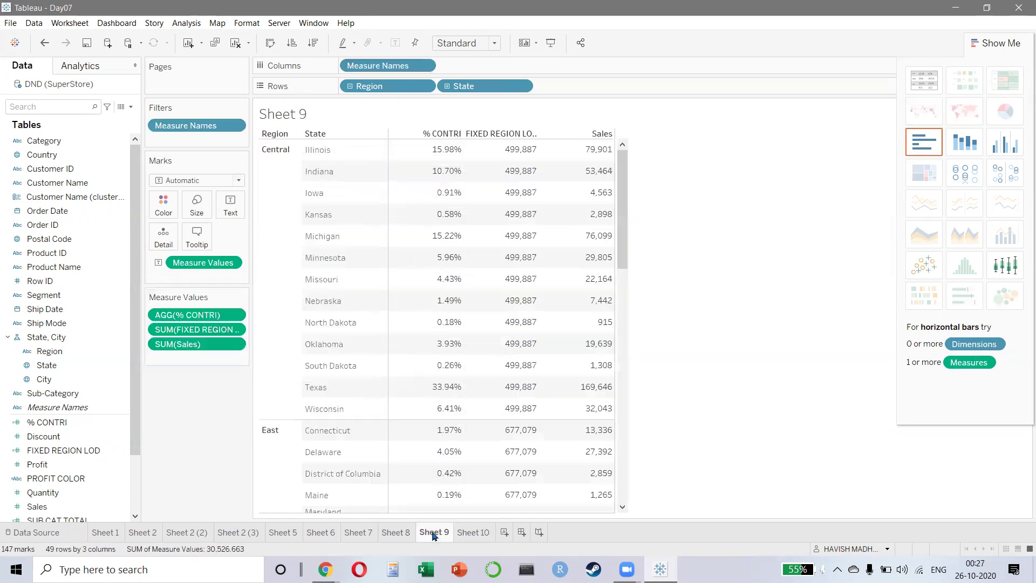
pyautogui.click(473, 532)
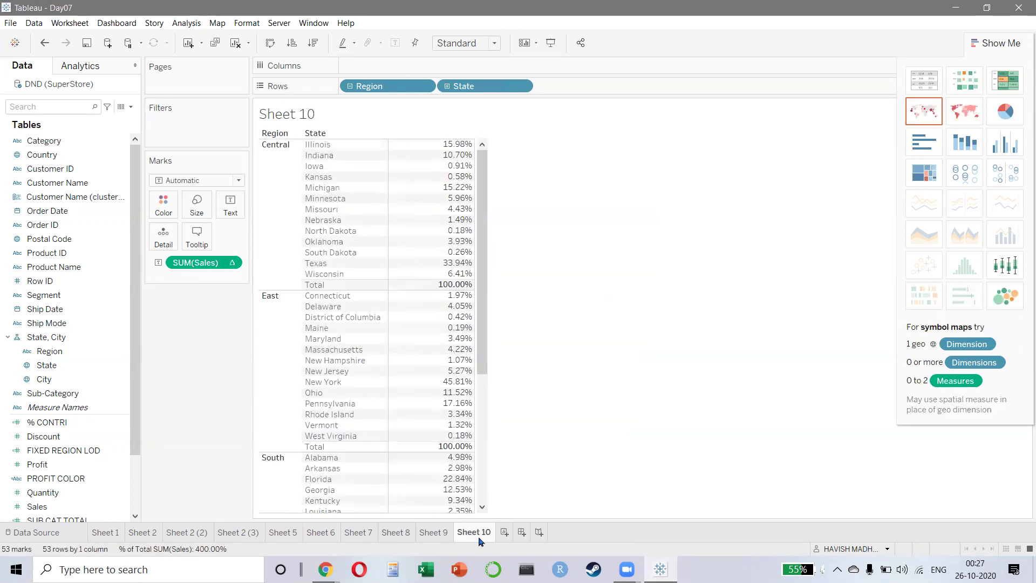
# - Confirm SUM(Sales) computes using Pane (down) so each region's states total 100%
pyautogui.click(230, 262)
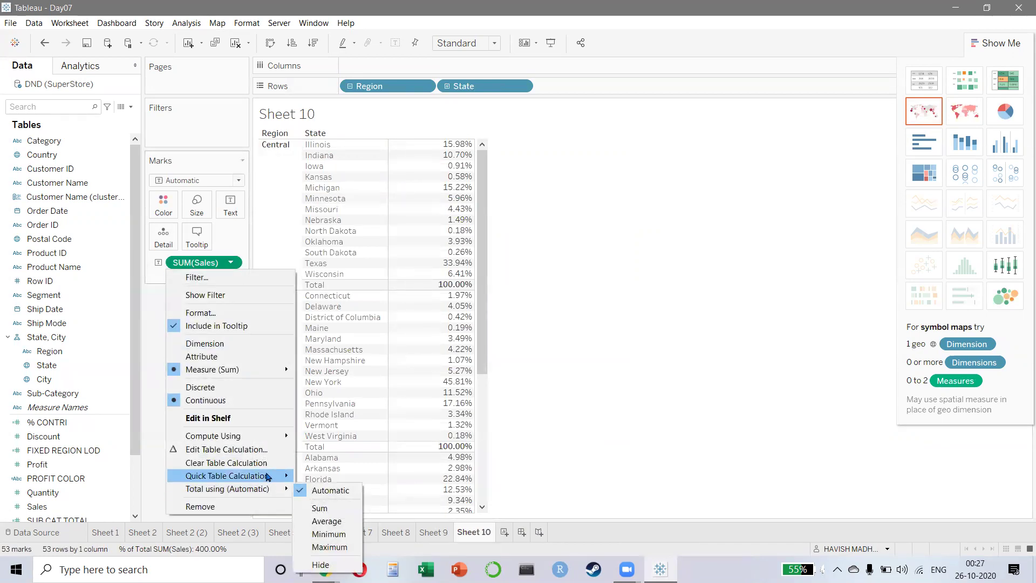
pyautogui.moveTo(253, 475)
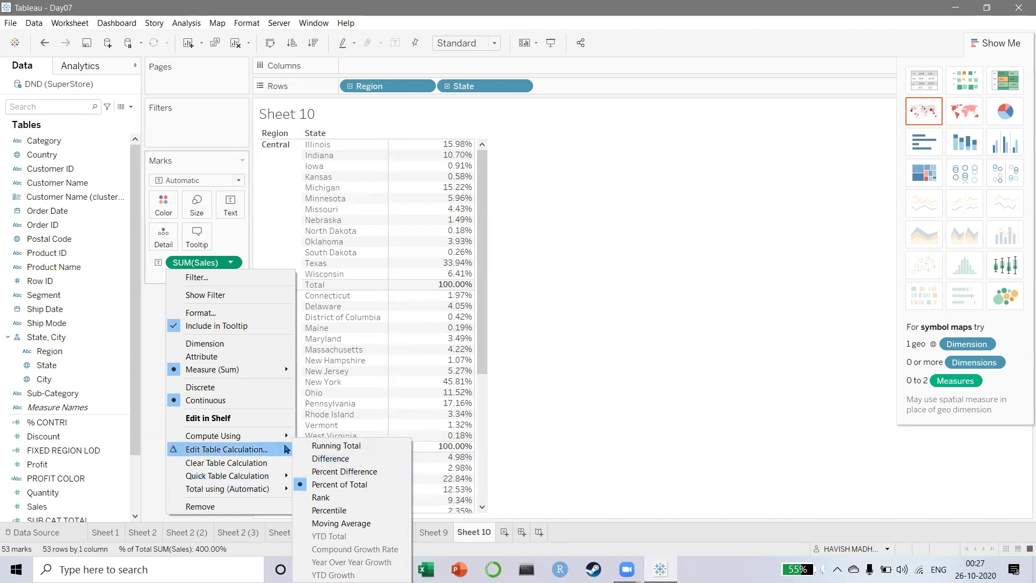
pyautogui.moveTo(284, 437)
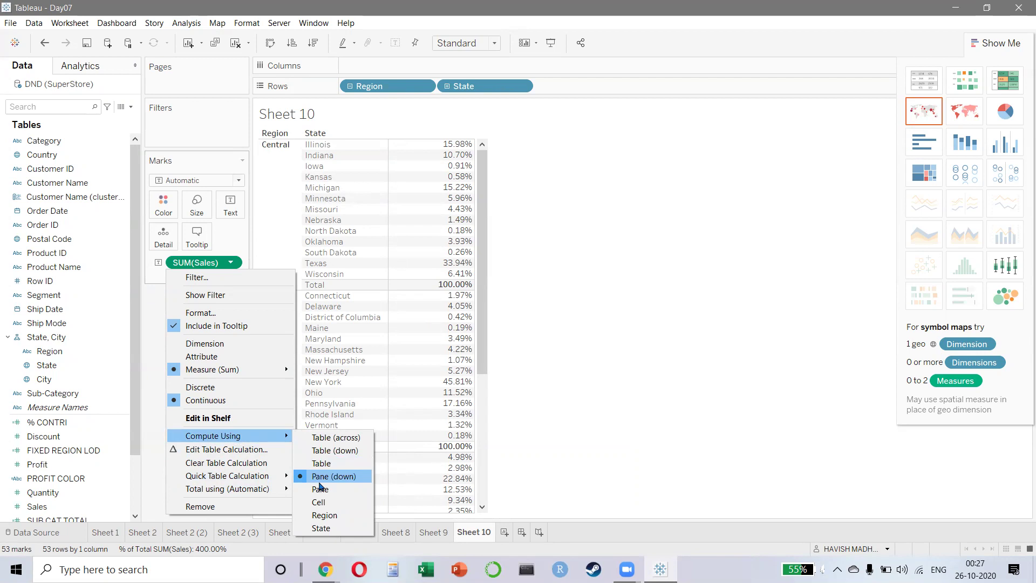
pyautogui.click(319, 488)
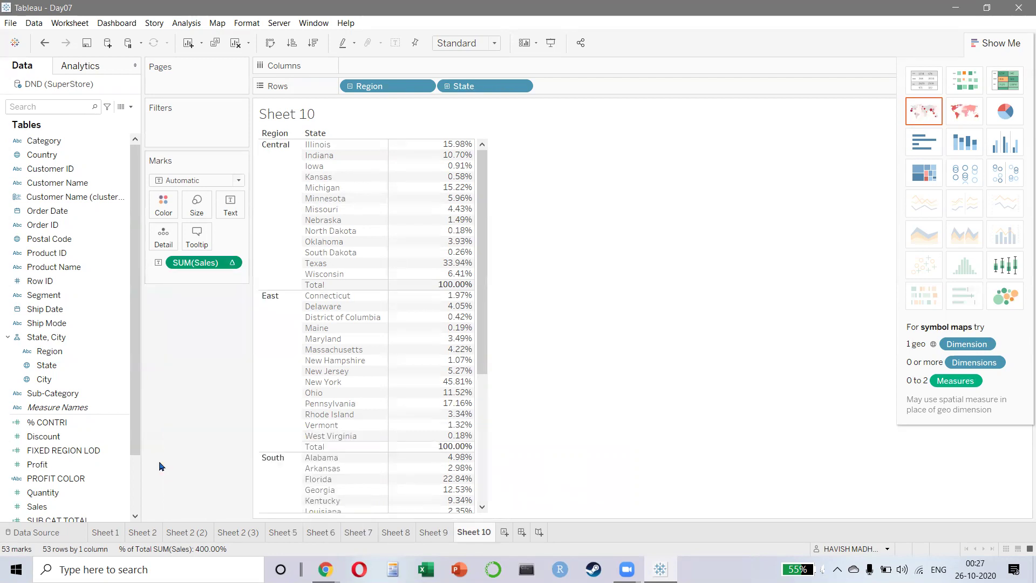
pyautogui.click(230, 262)
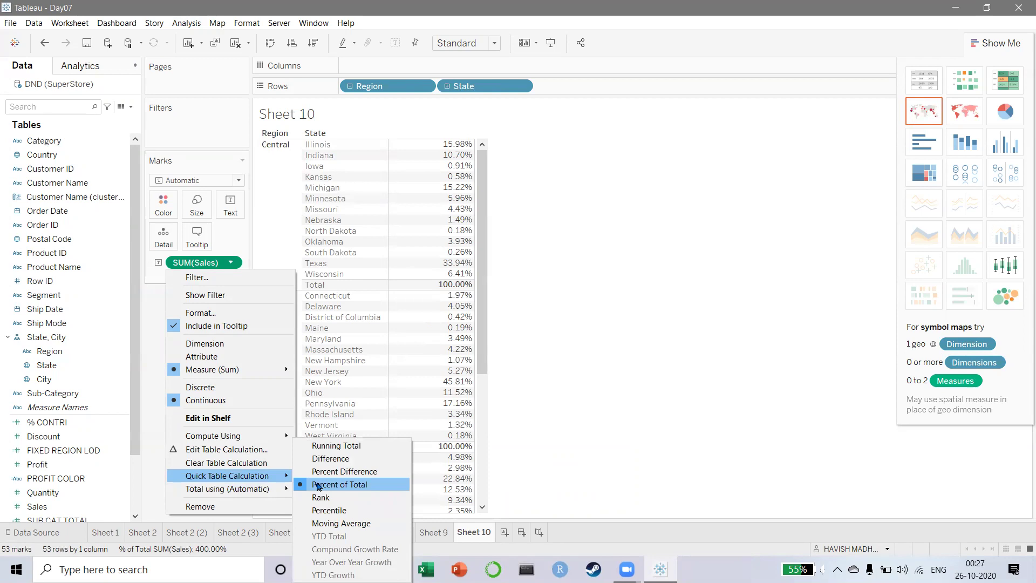
pyautogui.moveTo(220, 437)
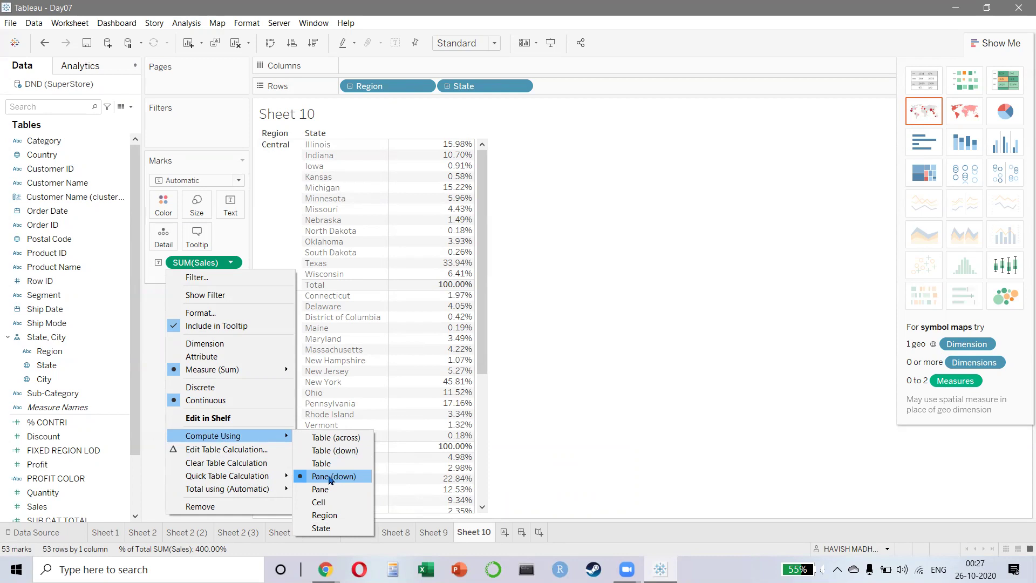
pyautogui.click(849, 303)
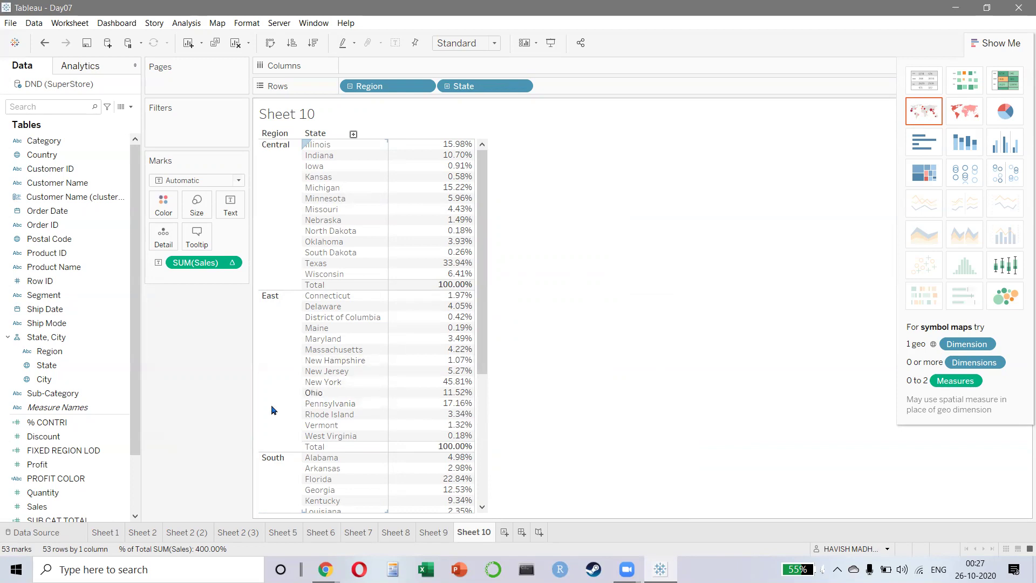
# - Compare Sheet 9's % CONTRI figures against Sheet 10, ending on Sheet 9
pyautogui.moveTo(417, 177)
pyautogui.moveTo(449, 145)
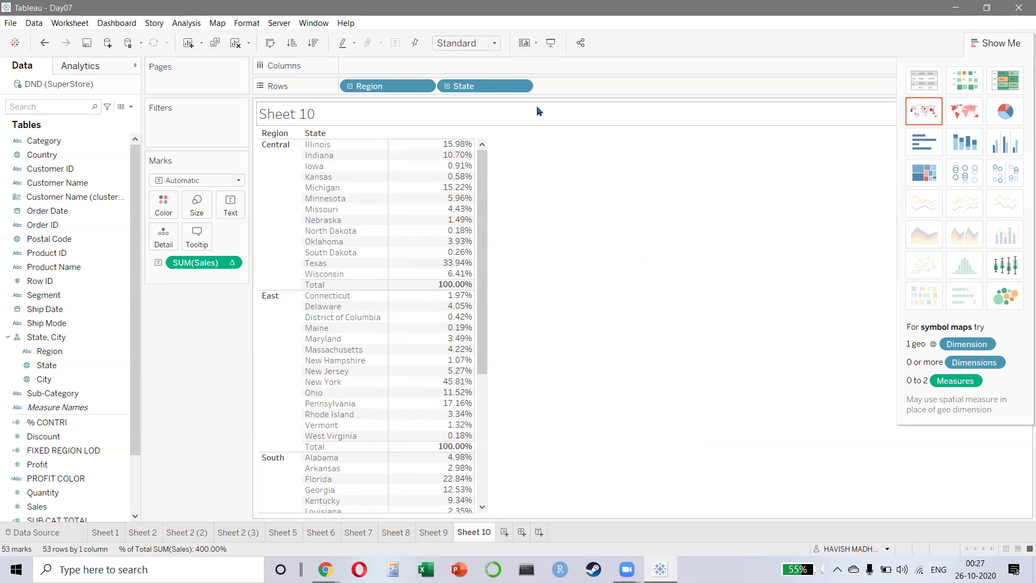
pyautogui.click(434, 533)
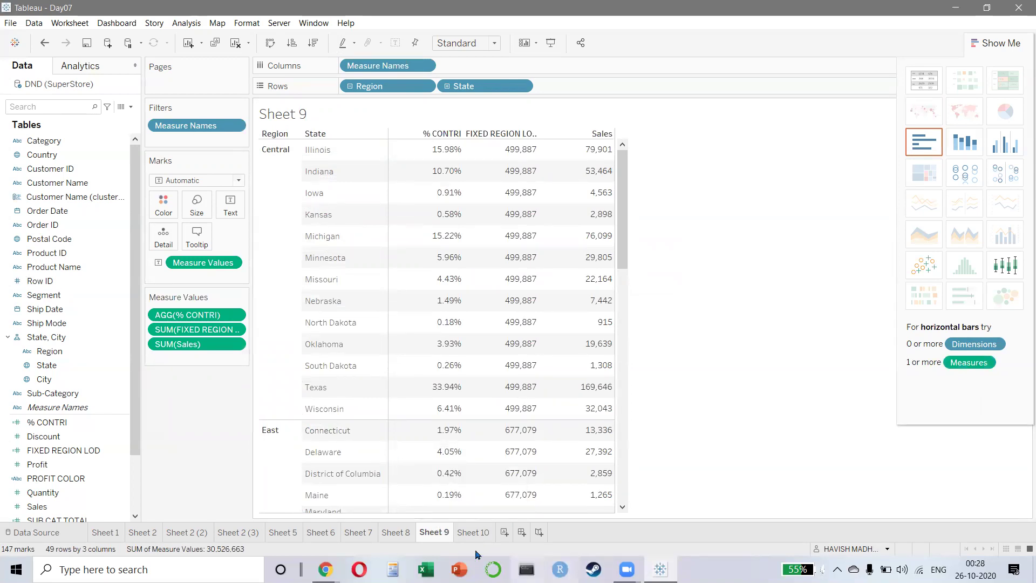
pyautogui.click(471, 532)
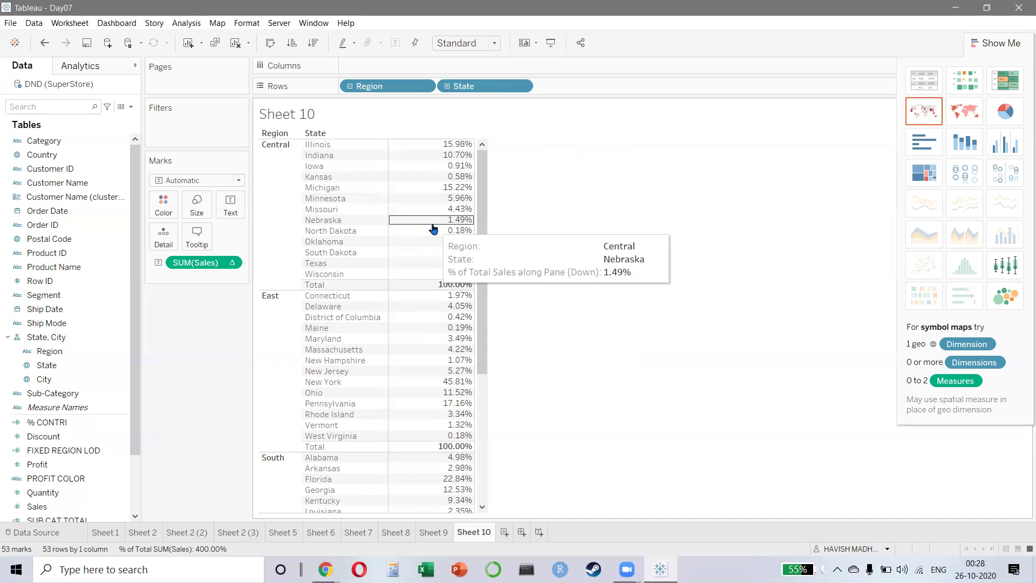
pyautogui.click(433, 532)
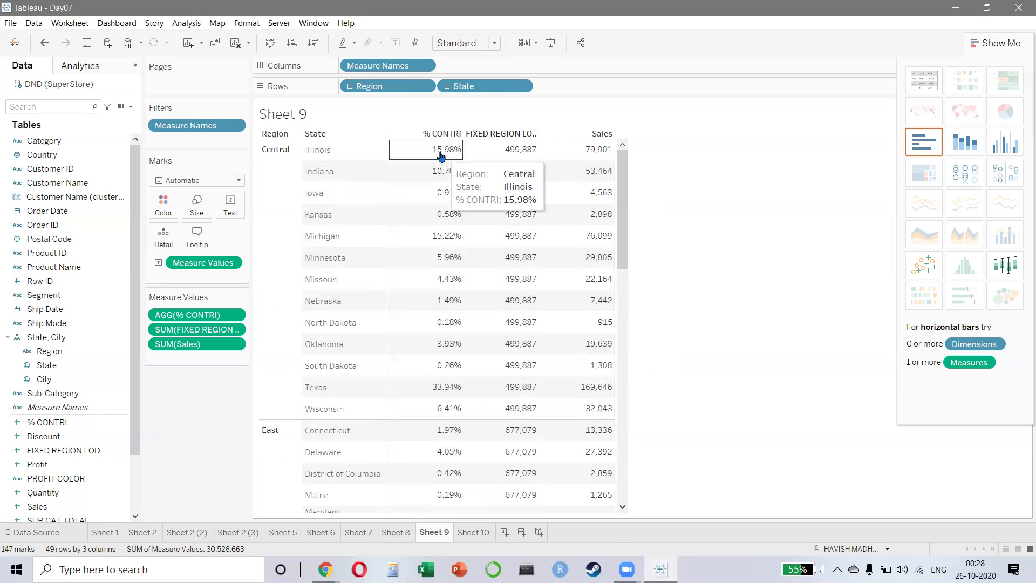
pyautogui.moveTo(432, 324)
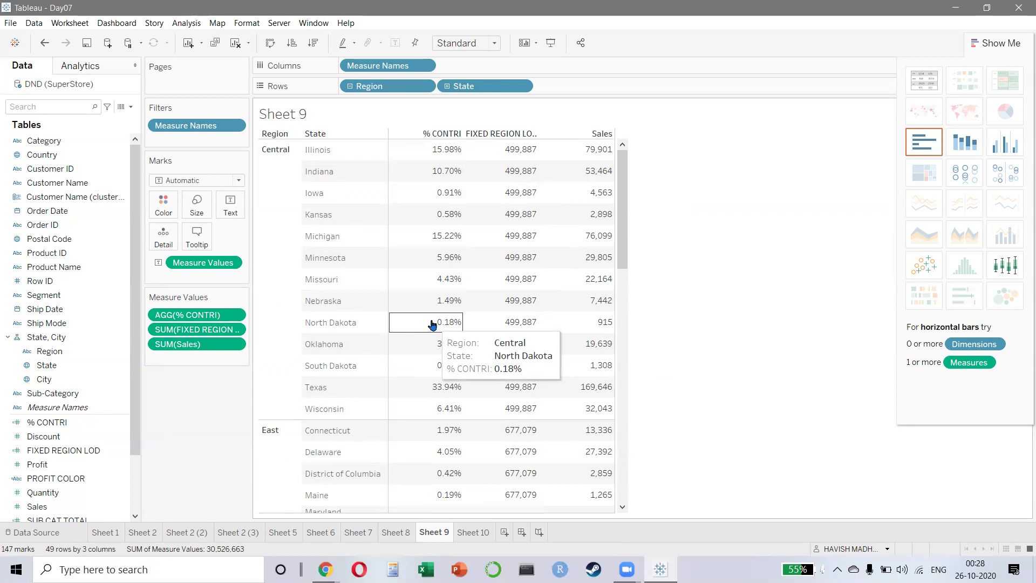
pyautogui.moveTo(456, 340)
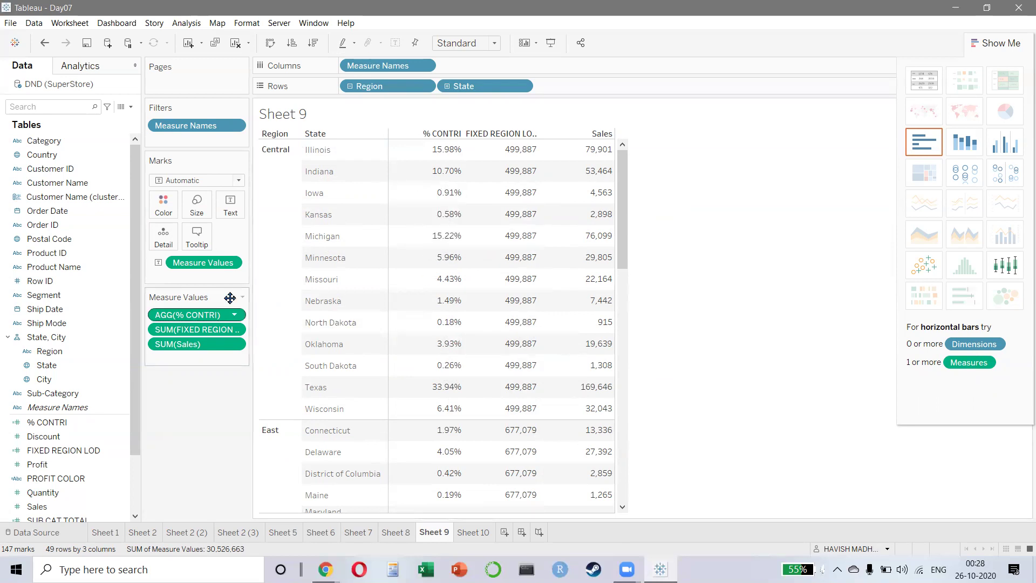
# - Try moving Measure Names onto the Marks card, then undo back to all eight measures
pyautogui.moveTo(407, 65); pyautogui.dragTo(232, 418)
pyautogui.moveTo(197, 125); pyautogui.dragTo(162, 276)
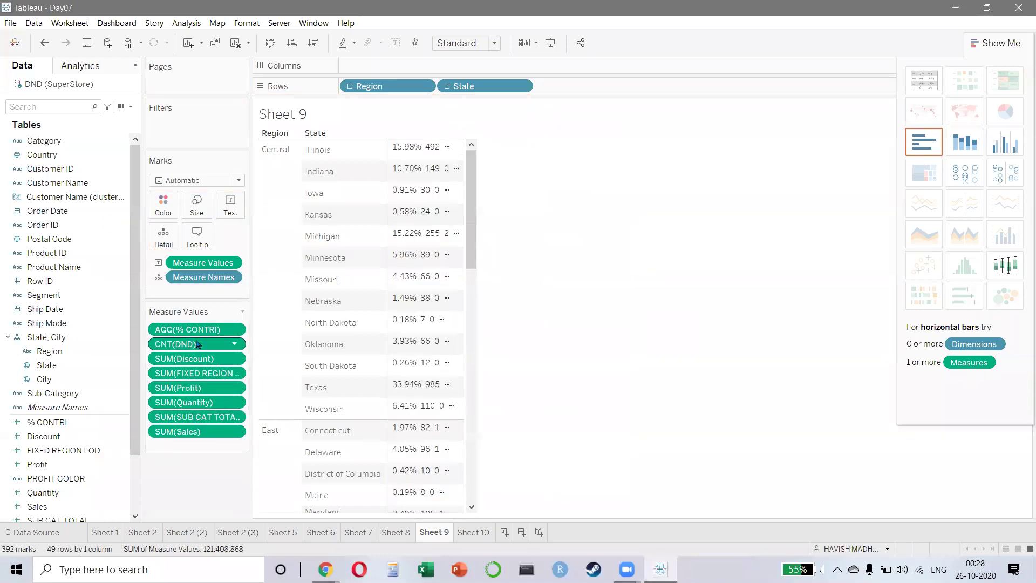
pyautogui.hotkey('ctrl', 'z')
pyautogui.hotkey('ctrl', 'z')
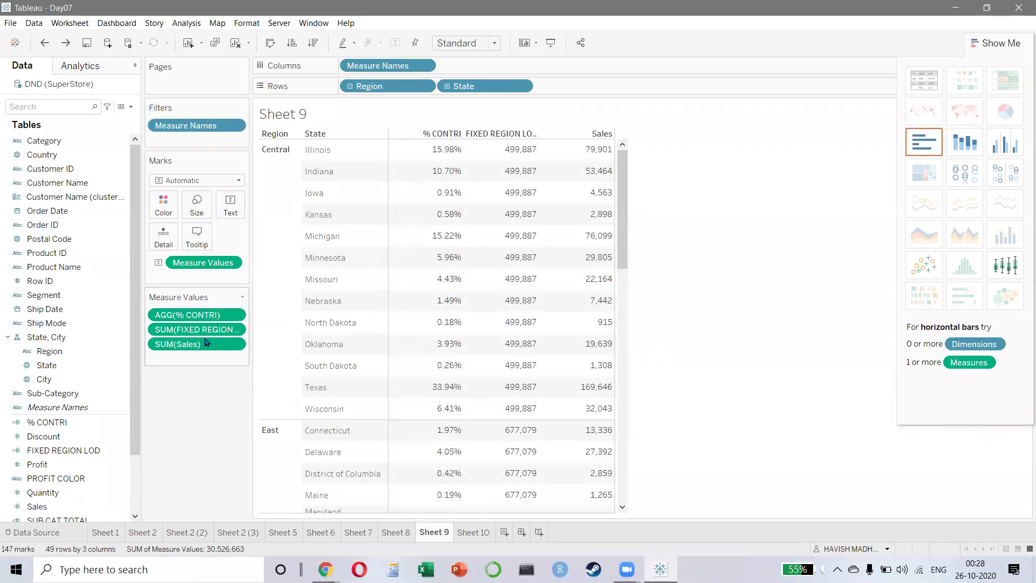
pyautogui.moveTo(321, 326); pyautogui.dragTo(232, 427)
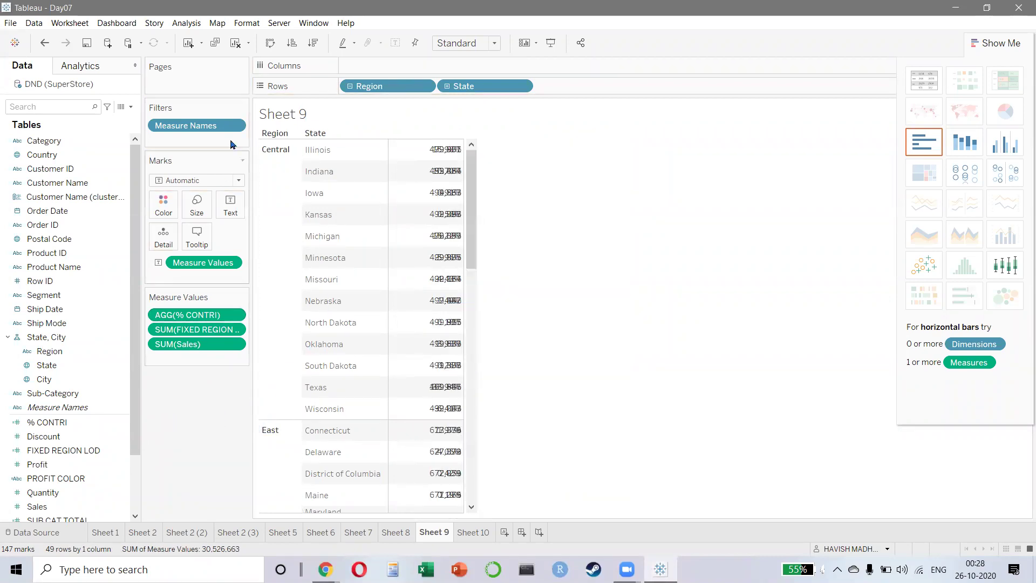
pyautogui.moveTo(189, 125); pyautogui.dragTo(189, 423)
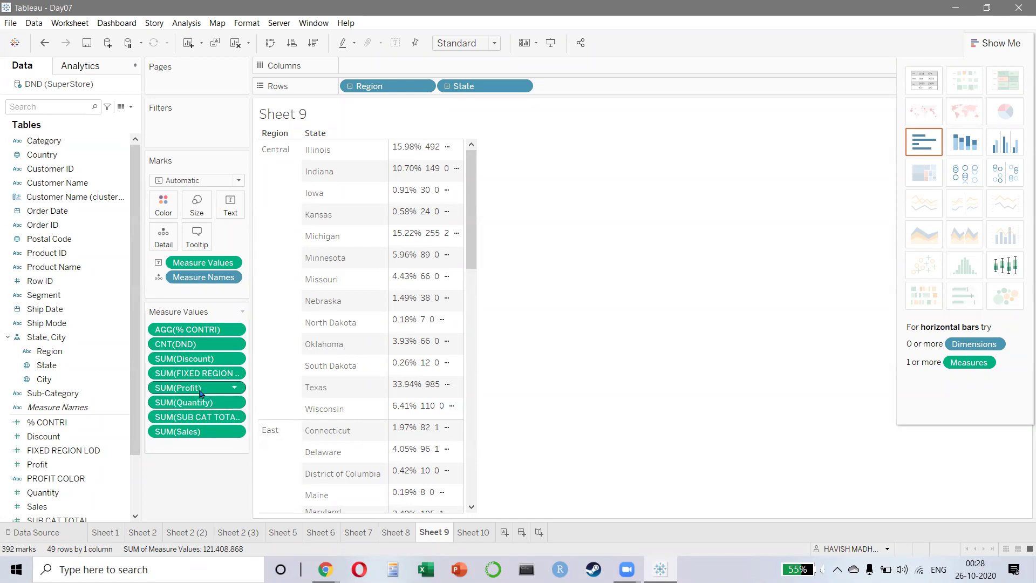
pyautogui.hotkey('ctrl', 'z')
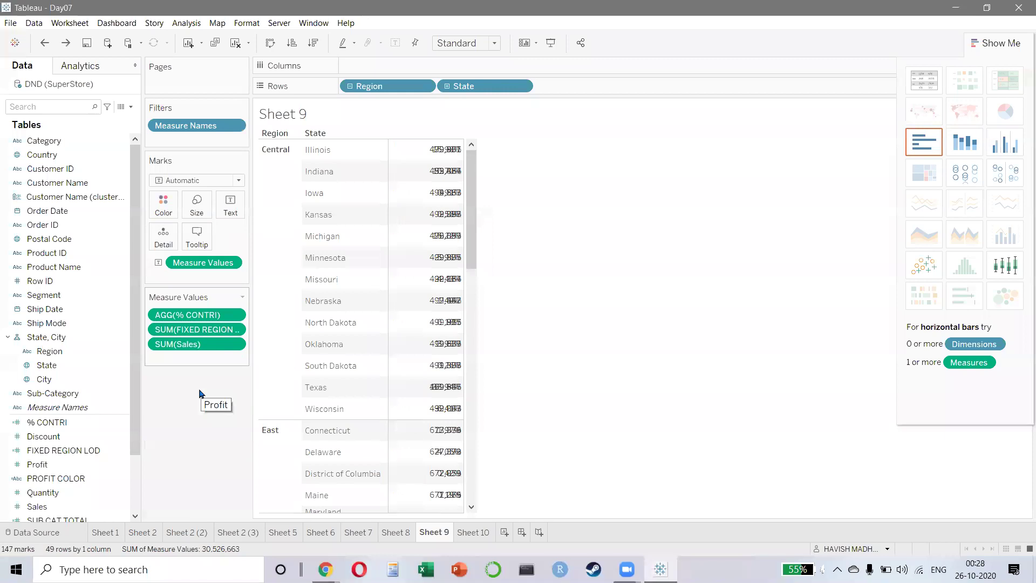
pyautogui.click(234, 125)
pyautogui.press('Escape')
pyautogui.hotkey('ctrl', 'y')
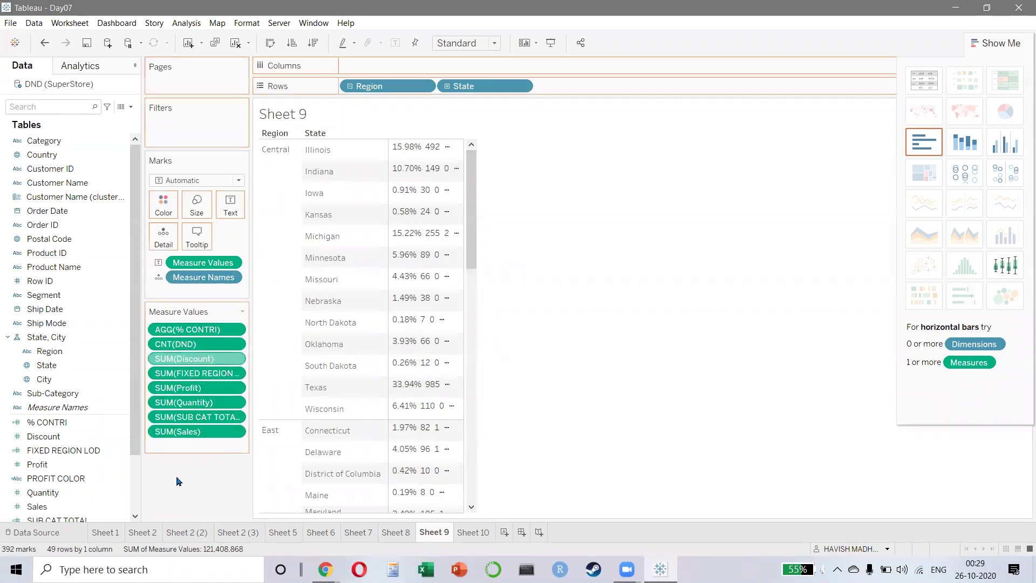
# - Remove Discount, Quantity, Profit and DND count from Measure Values, keeping three measures
pyautogui.moveTo(178, 491); pyautogui.dragTo(179, 488)
pyautogui.moveTo(196, 360); pyautogui.dragTo(203, 437)
pyautogui.moveTo(209, 363); pyautogui.dragTo(202, 436)
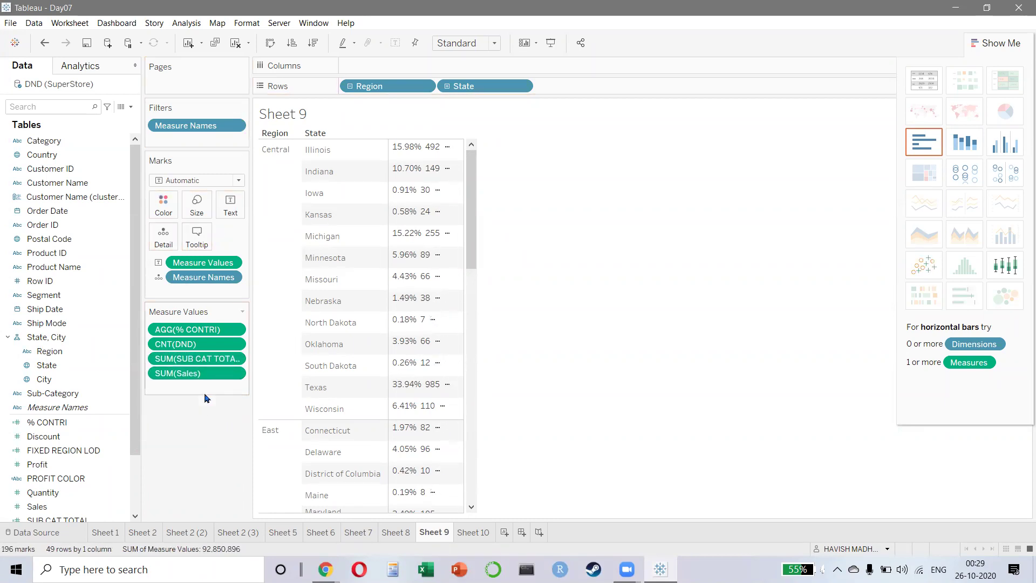
pyautogui.moveTo(195, 330); pyautogui.dragTo(200, 421)
pyautogui.moveTo(198, 333); pyautogui.dragTo(194, 421)
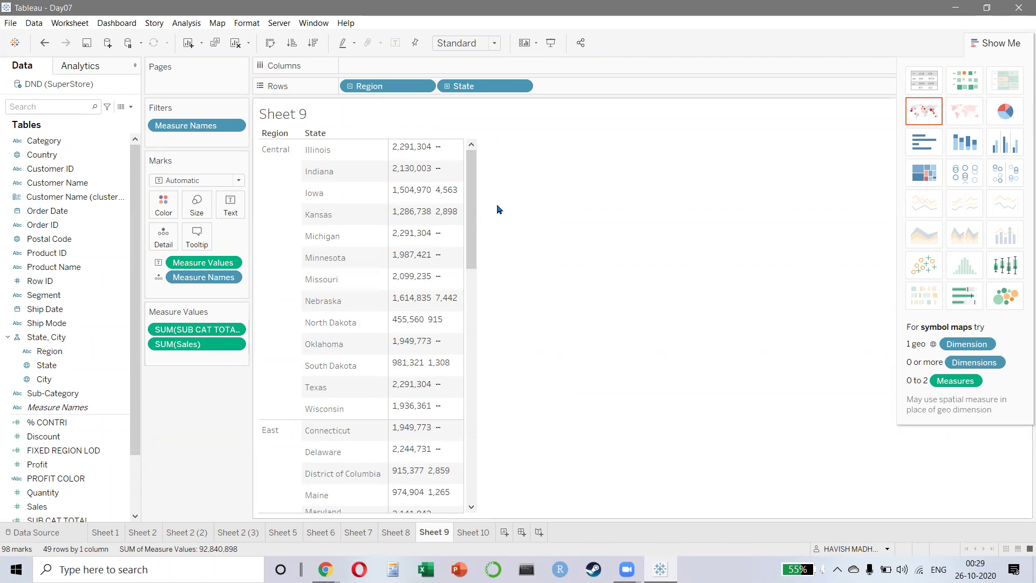
pyautogui.moveTo(232, 125); pyautogui.dragTo(228, 382)
pyautogui.hotkey('ctrl', 'z')
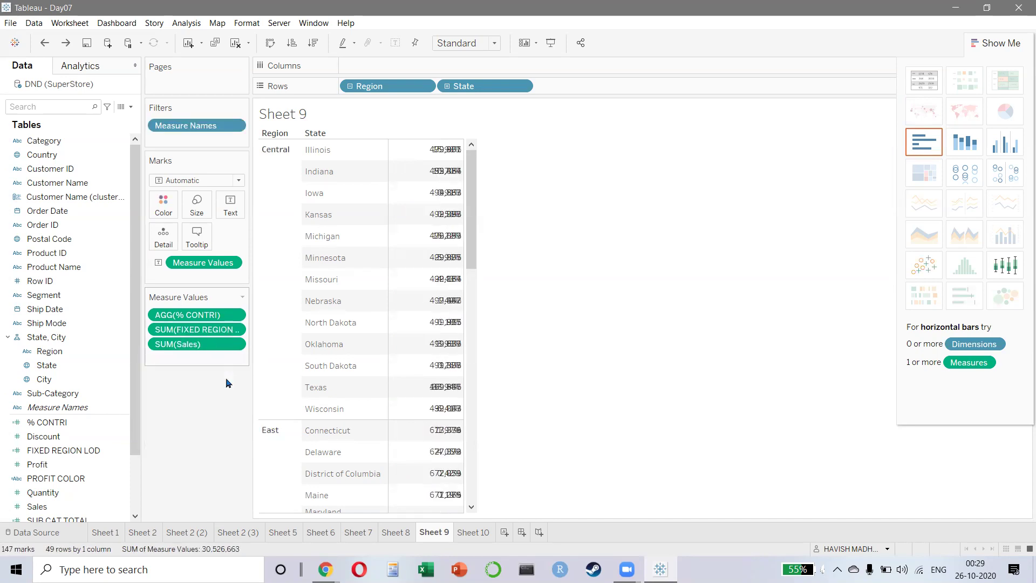
pyautogui.hotkey('ctrl', 'Tab')
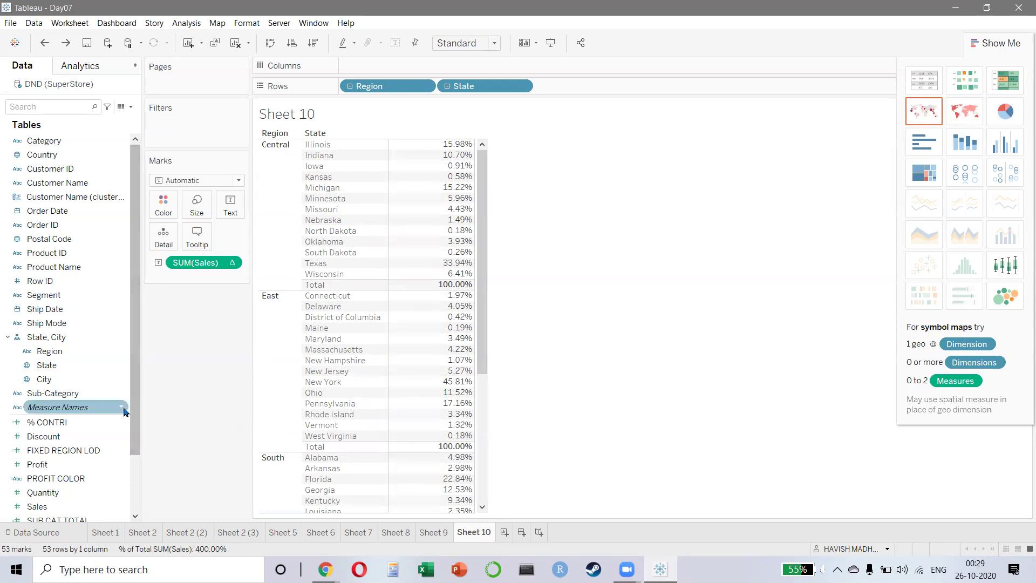
# - On Sheet 9, remove % CONTRI and FIXED REGION LOD from Measure Values
pyautogui.click(428, 533)
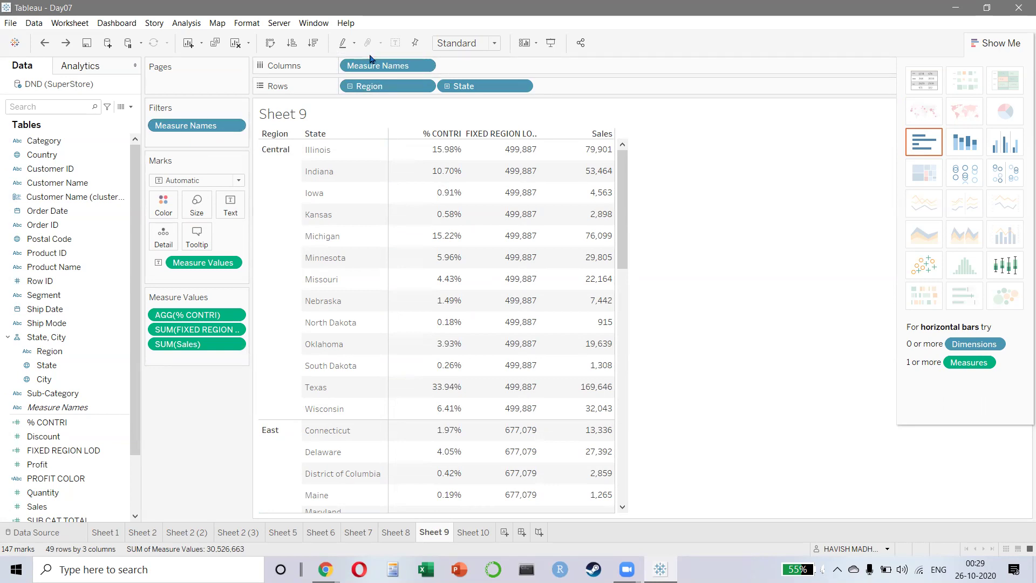
pyautogui.rightClick(178, 317)
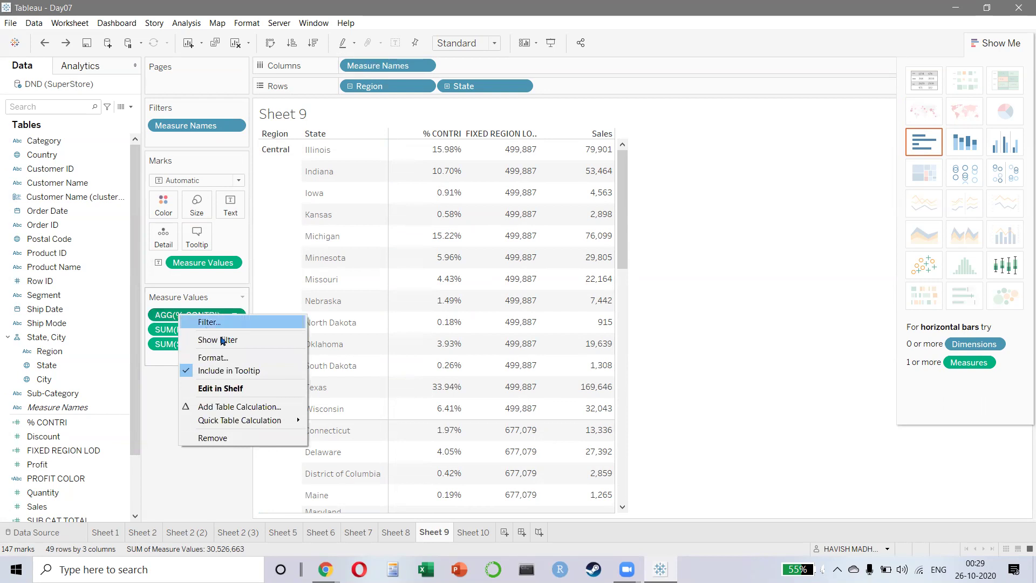
pyautogui.click(208, 437)
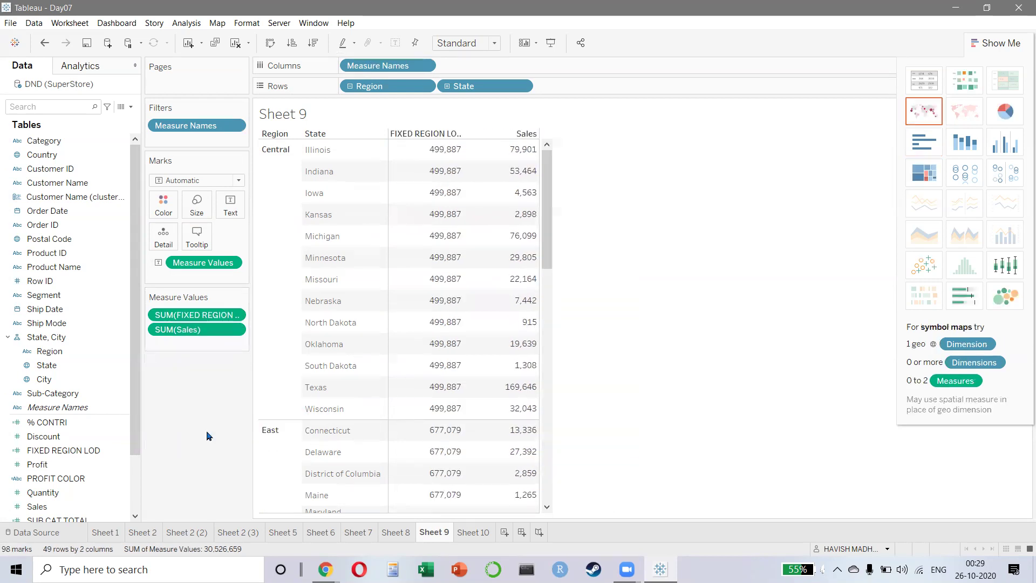
pyautogui.rightClick(206, 318)
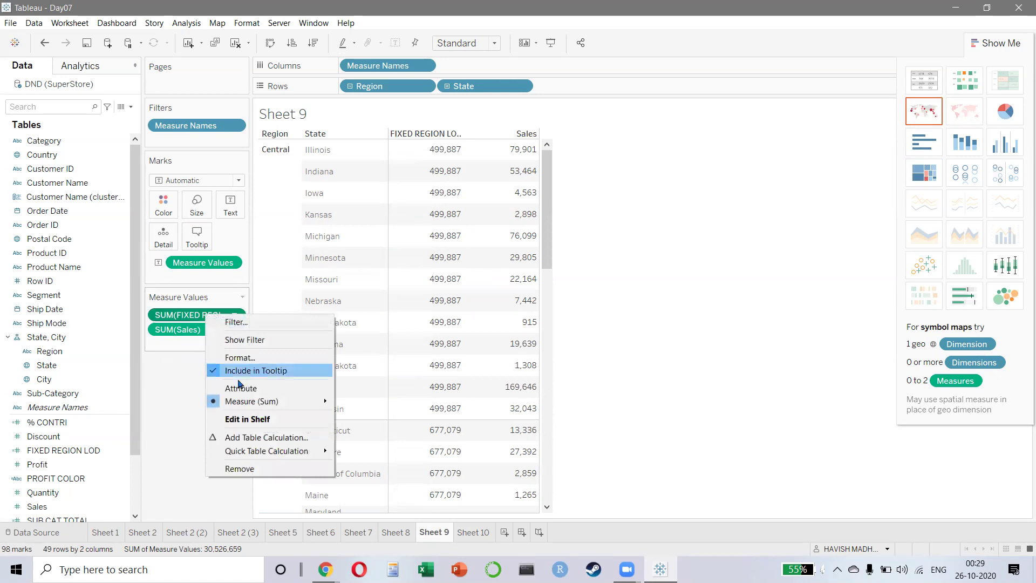
pyautogui.click(240, 469)
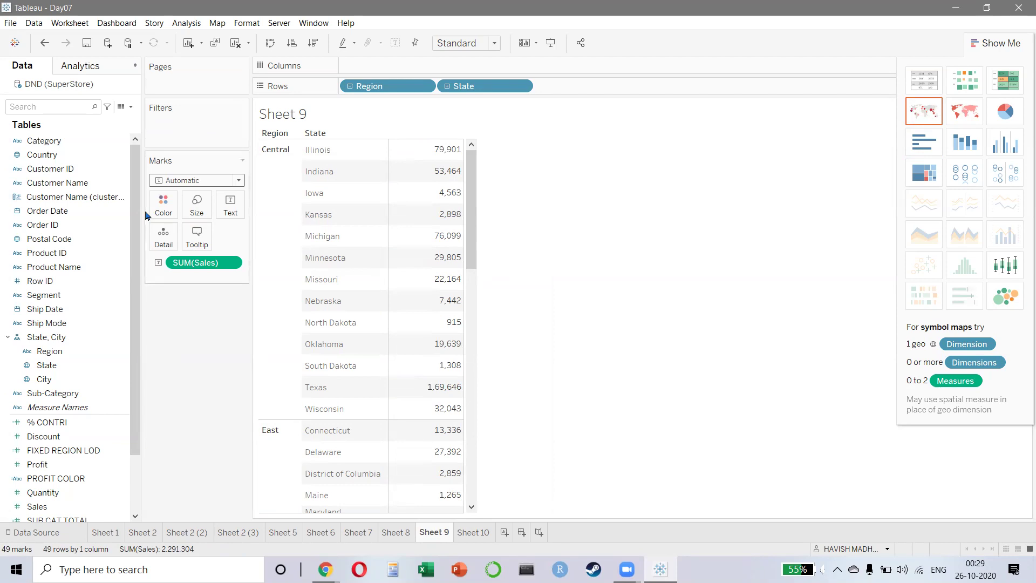
# - Add FIXED REGION LOD back as a table column beside Sales
pyautogui.moveTo(46, 450); pyautogui.dragTo(228, 205)
pyautogui.hotkey('ctrl', 'z')
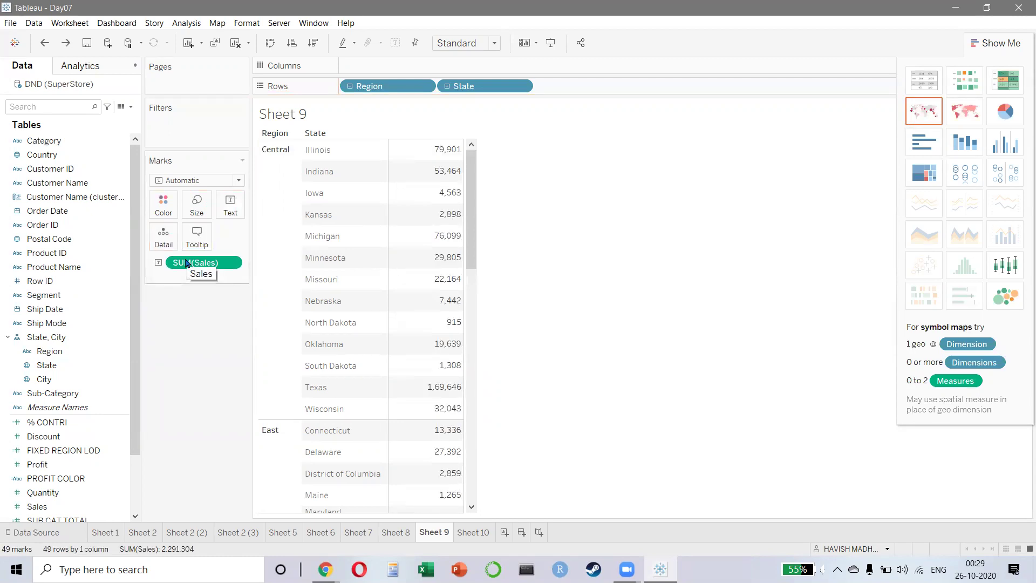
pyautogui.doubleClick(63, 455)
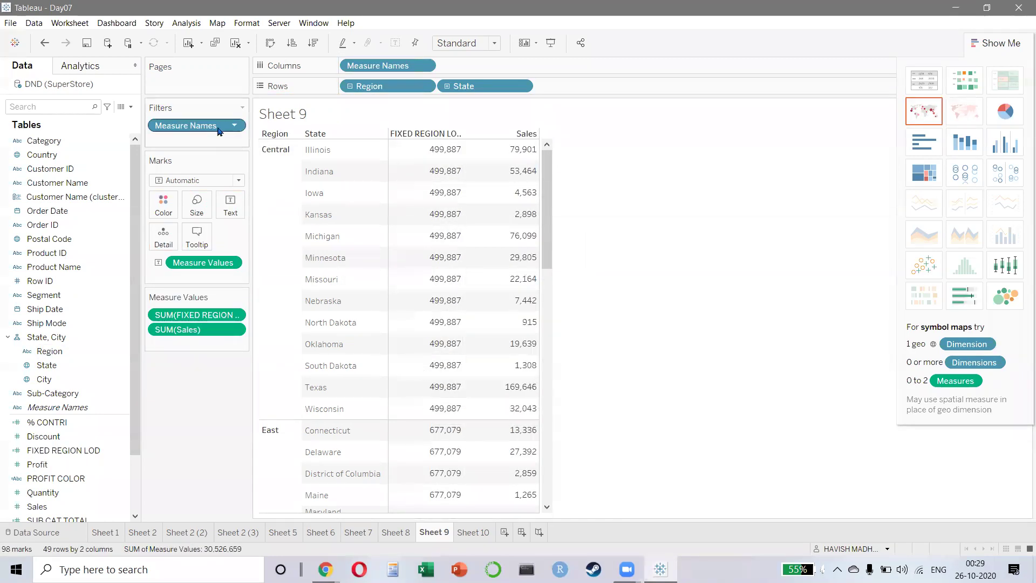
pyautogui.click(424, 66)
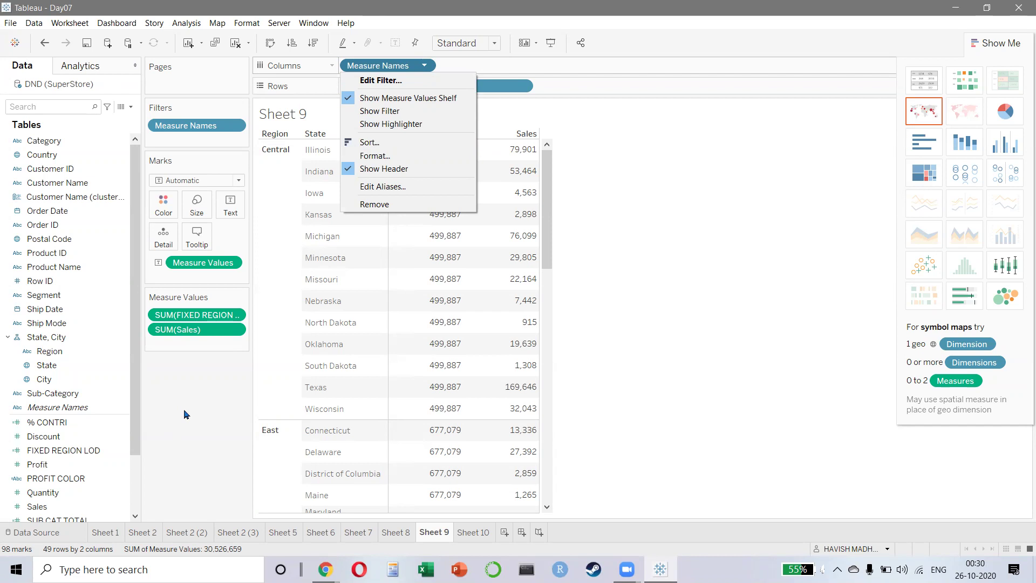
pyautogui.click(197, 462)
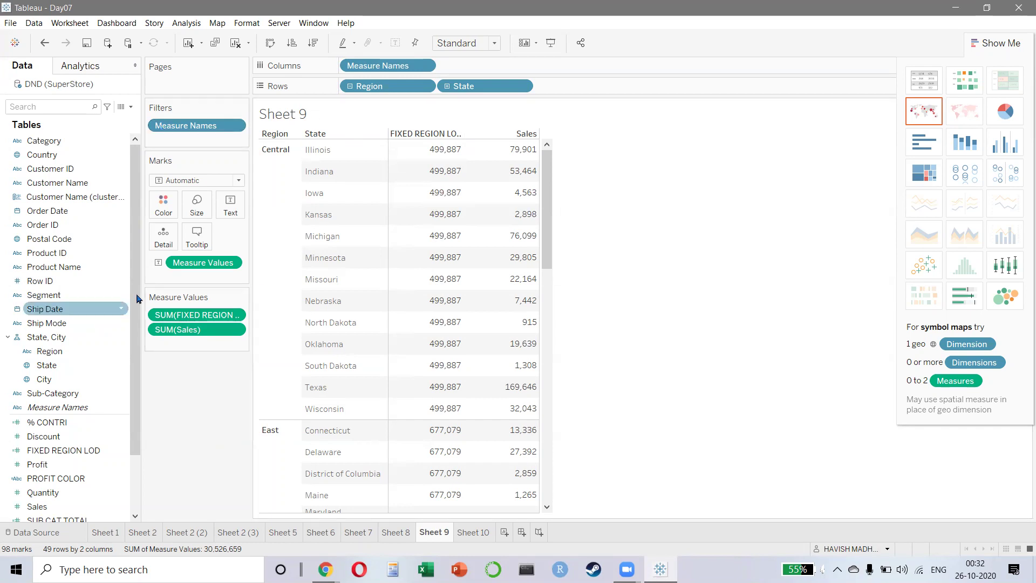
# - Add % CONTRI as a Sheet 9 column and review its number format without changing it
pyautogui.moveTo(48, 422)
pyautogui.mouseDown()
pyautogui.moveTo(201, 255)
pyautogui.moveTo(100, 405)
pyautogui.moveTo(56, 423)
pyautogui.mouseUp()
pyautogui.doubleClick(59, 423)
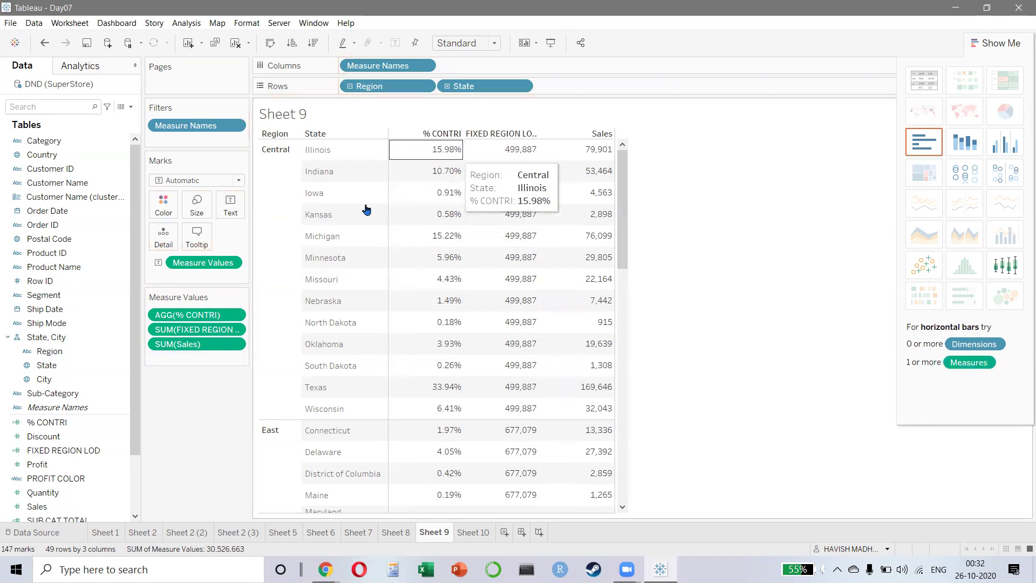
pyautogui.rightClick(192, 319)
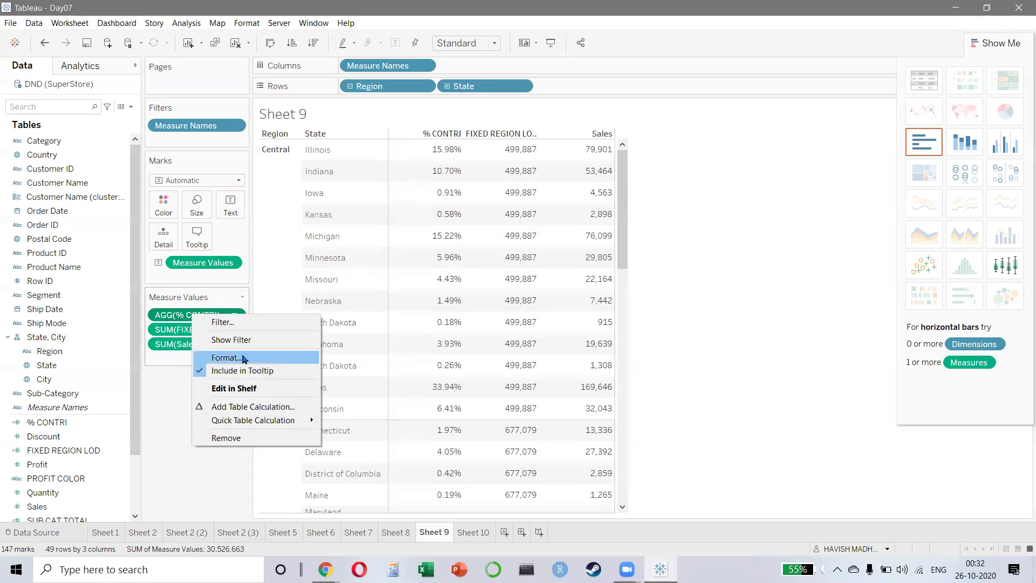
pyautogui.click(200, 357)
pyautogui.click(125, 89)
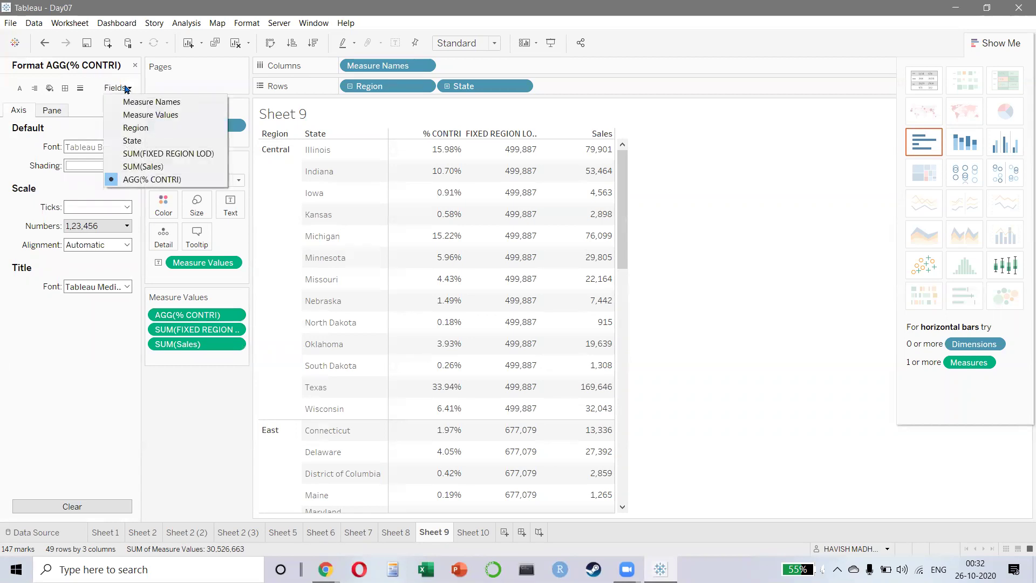
pyautogui.click(150, 179)
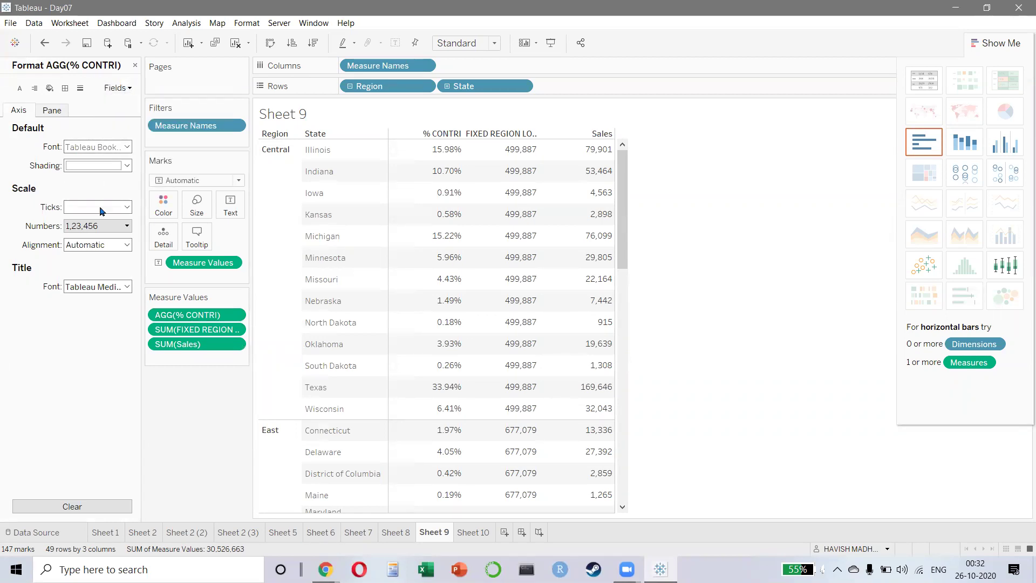
pyautogui.click(107, 226)
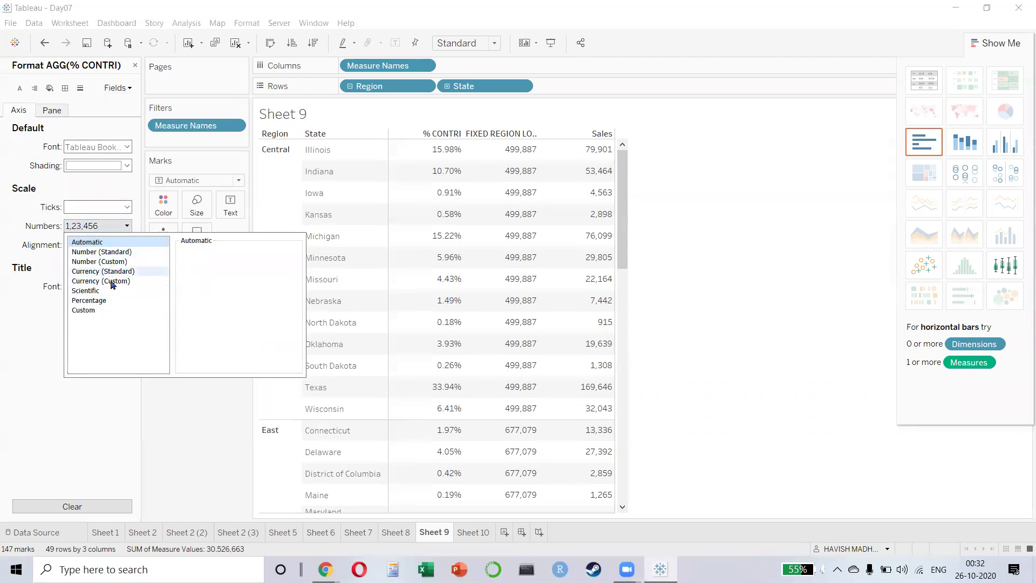
pyautogui.click(189, 441)
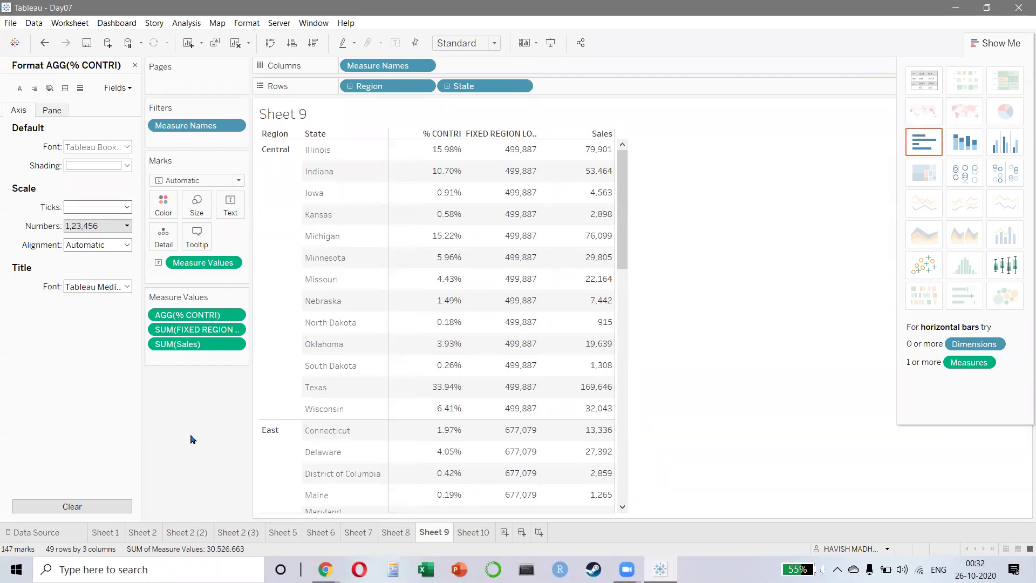
# - Look over Sheets 8, 9 and 10, then create a blank Sheet 11
pyautogui.click(392, 536)
pyautogui.click(438, 533)
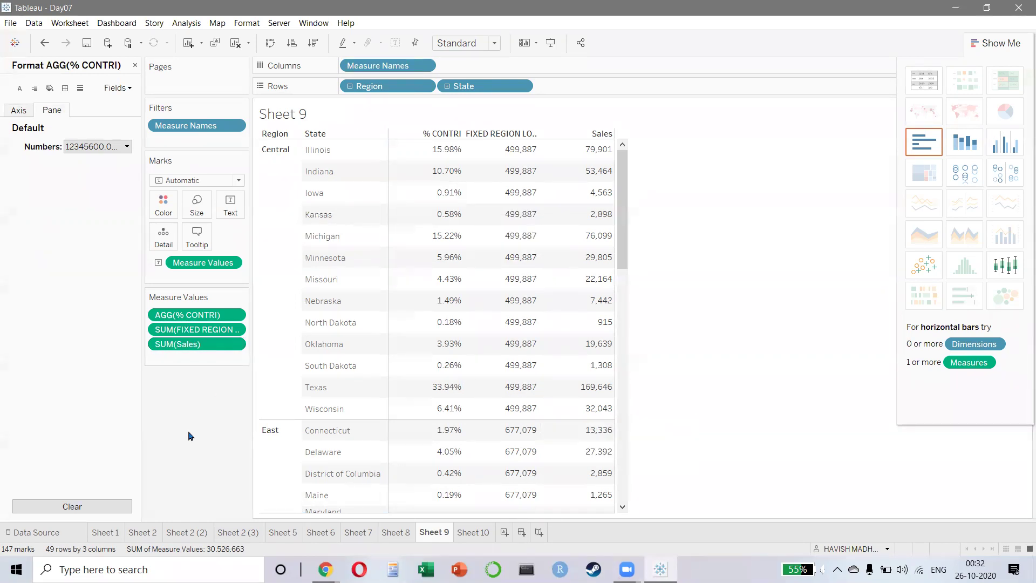
pyautogui.click(462, 532)
pyautogui.click(504, 532)
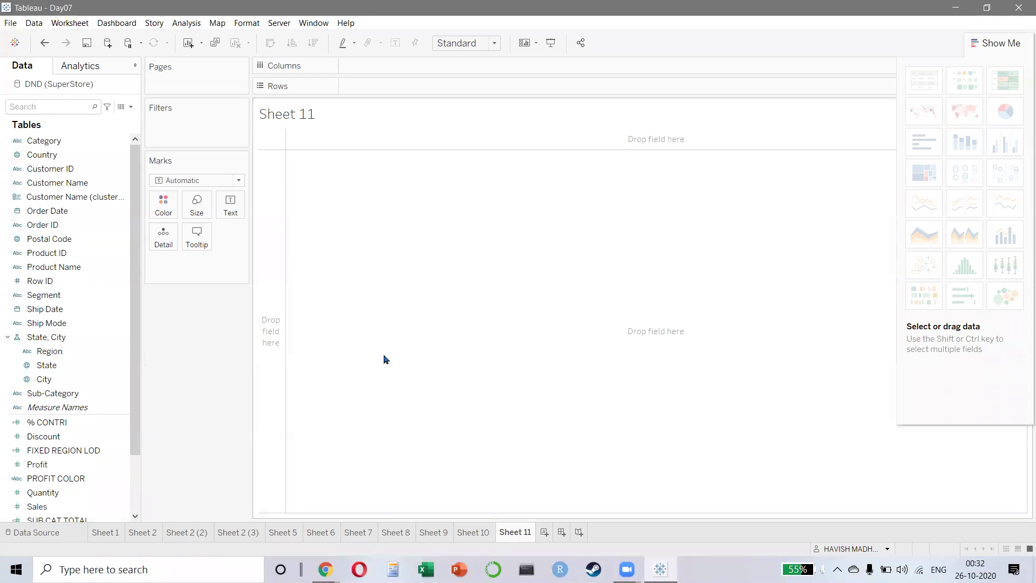
# - Build a horizontal bar chart of Sales by Sub-Category, sorted descending
pyautogui.doubleClick(69, 395)
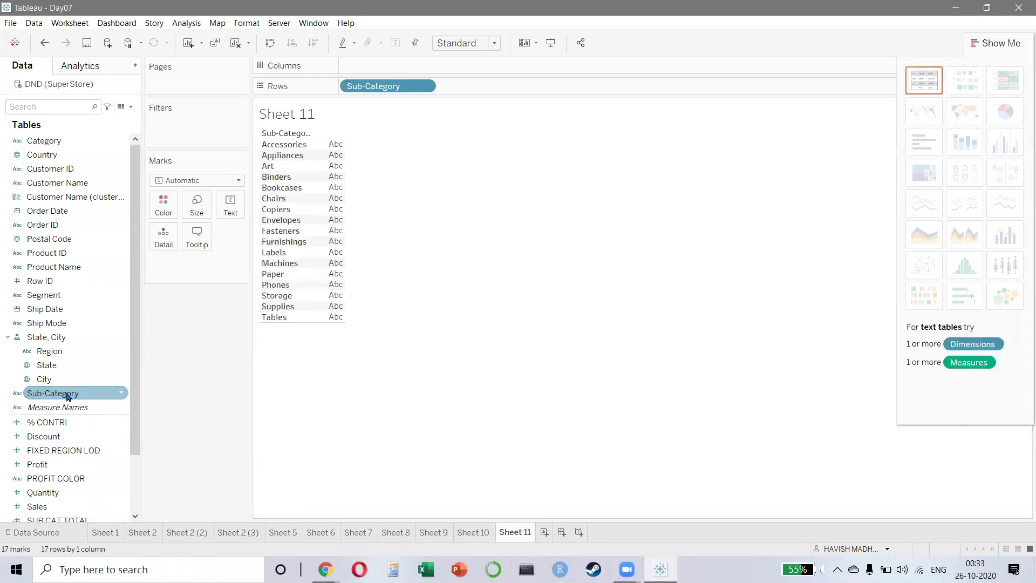
pyautogui.doubleClick(47, 505)
pyautogui.click(924, 144)
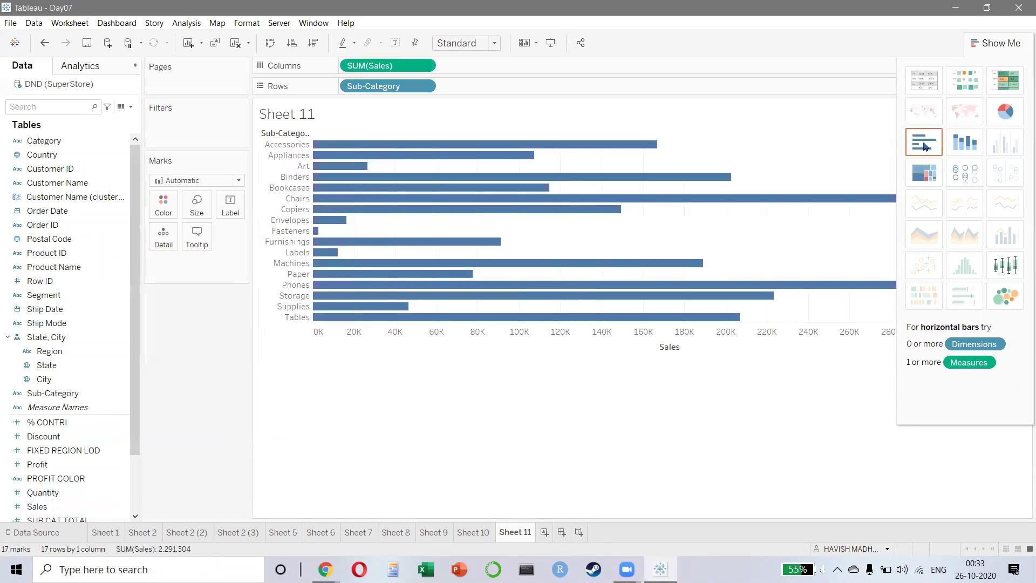
pyautogui.click(317, 45)
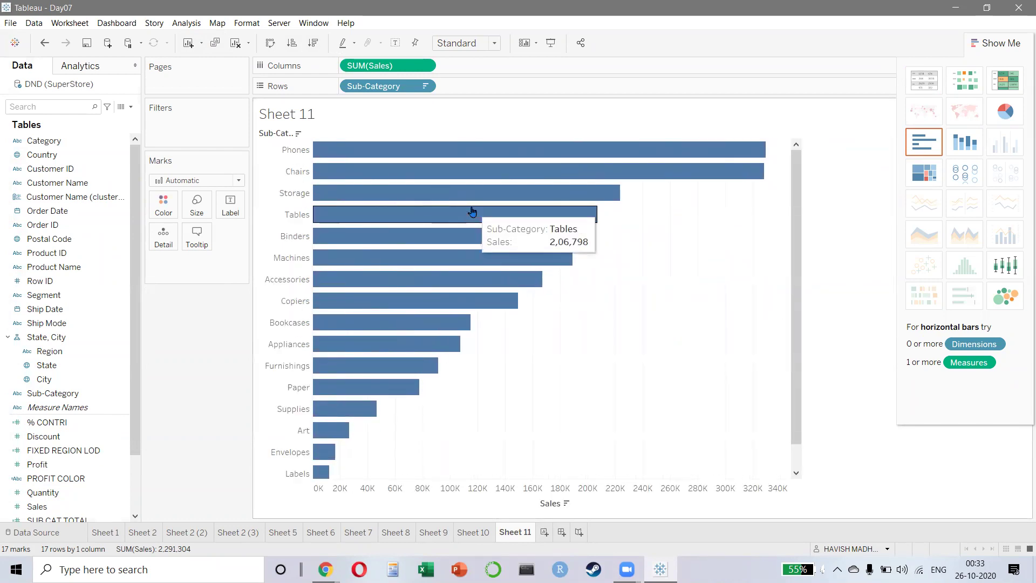
# - Swap the axes into vertical columns and colour each column by Segment
pyautogui.hotkey('ctrl', 'w')
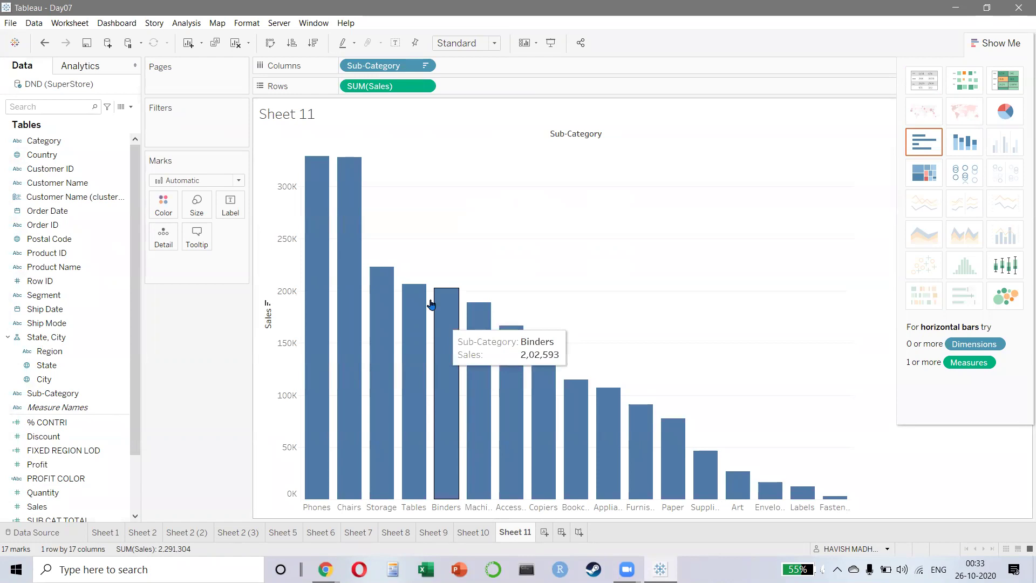
pyautogui.click(44, 456)
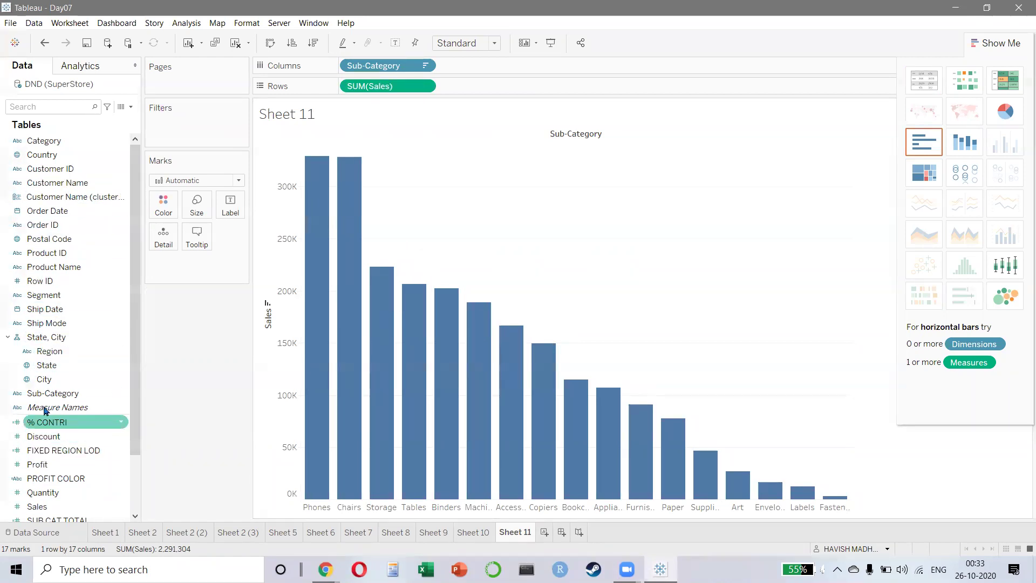
pyautogui.moveTo(70, 302); pyautogui.dragTo(163, 204)
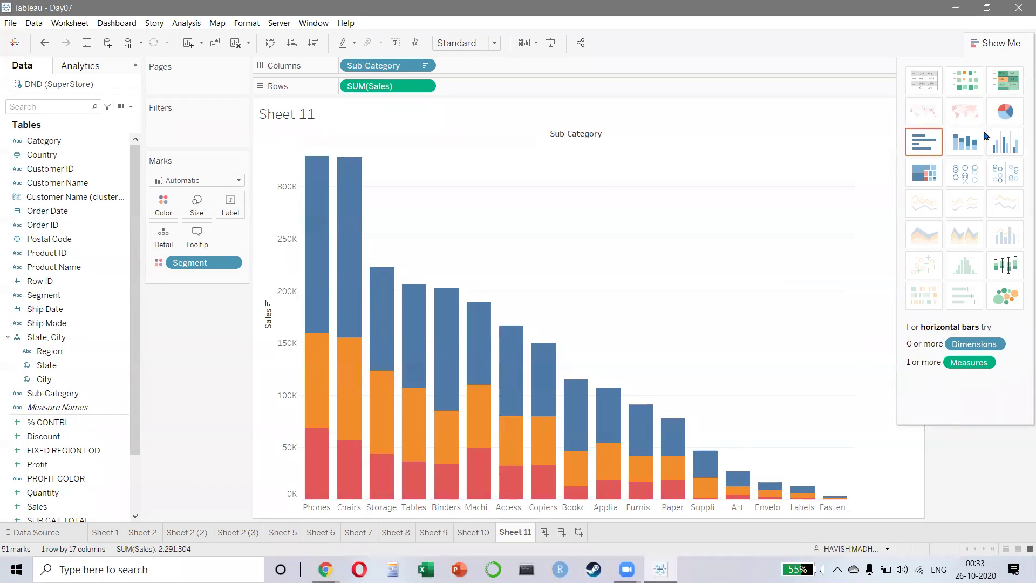
# - Show SUM(Sales) as percent of total, computed Table (down) so each Sub-Category totals 100%
pyautogui.click(425, 87)
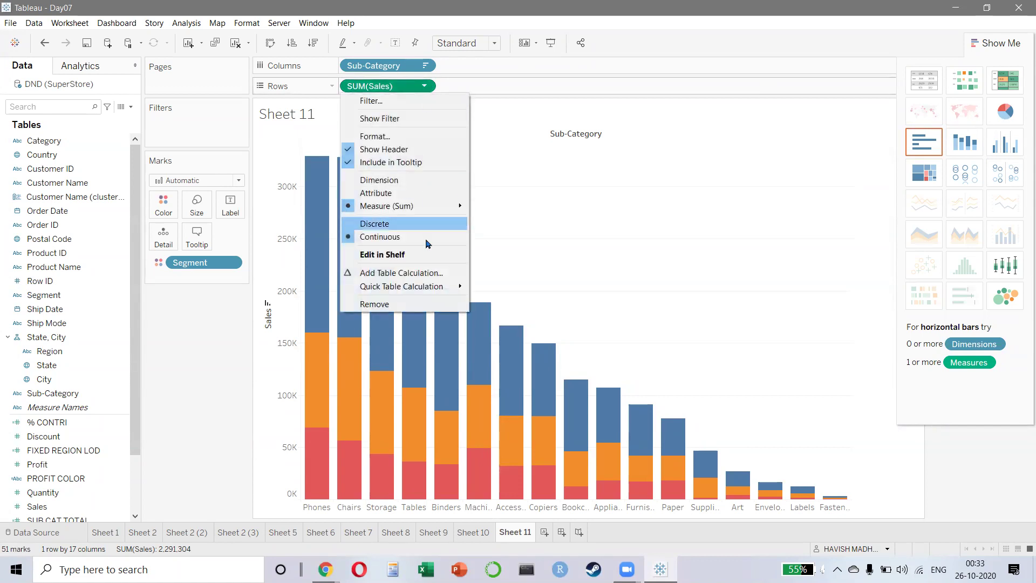
pyautogui.moveTo(426, 292)
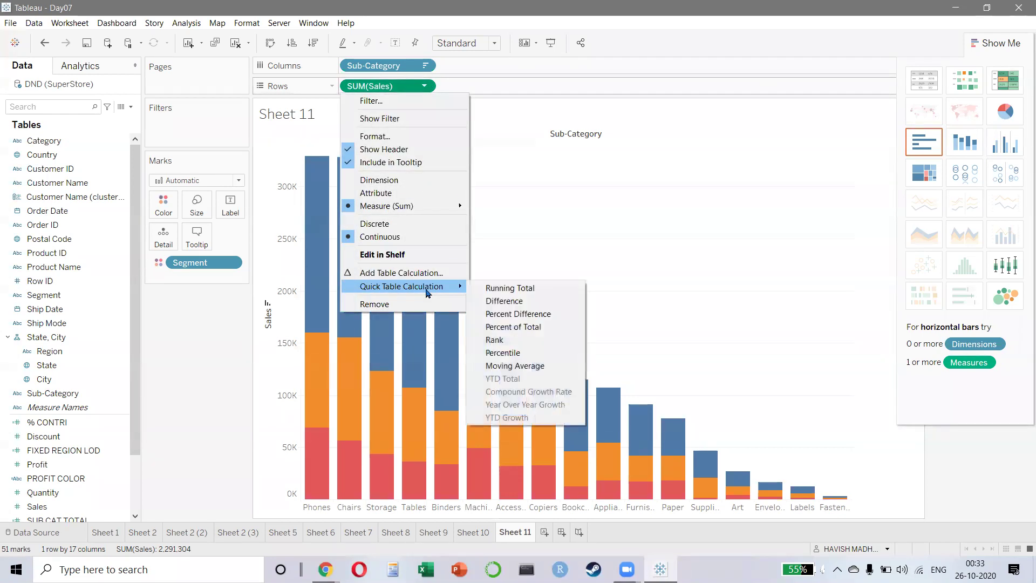
pyautogui.click(504, 328)
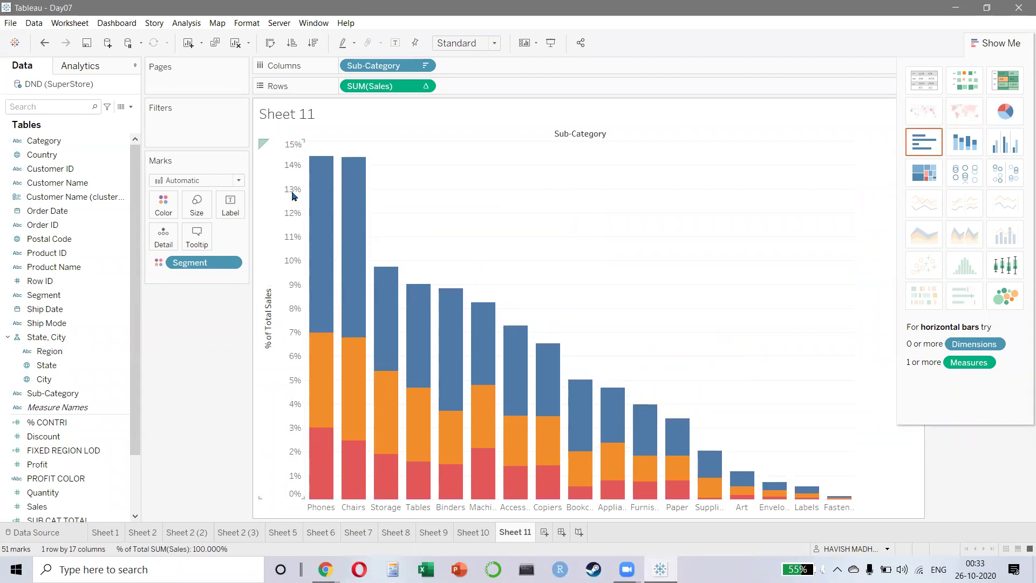
pyautogui.click(424, 86)
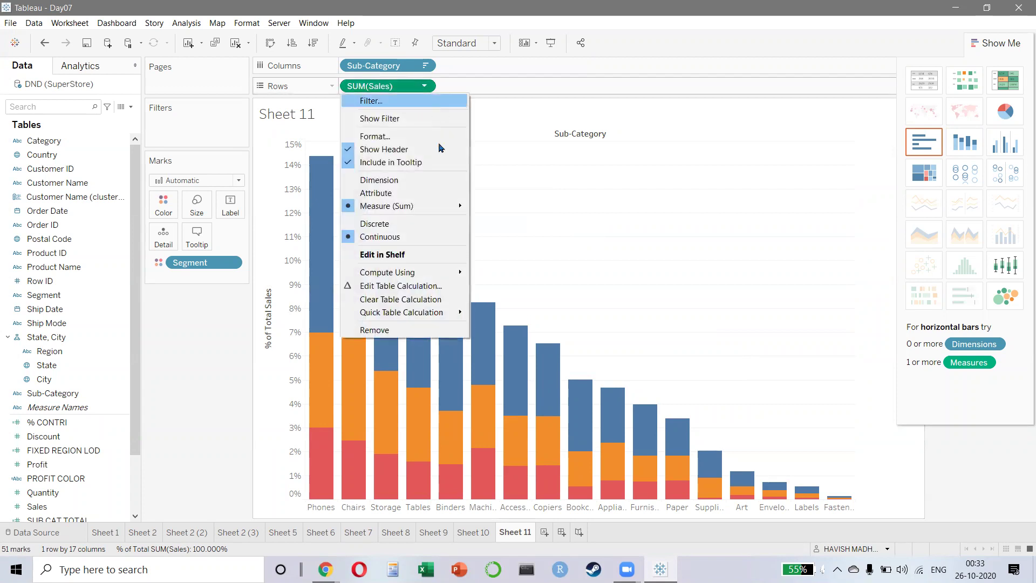
pyautogui.moveTo(432, 272)
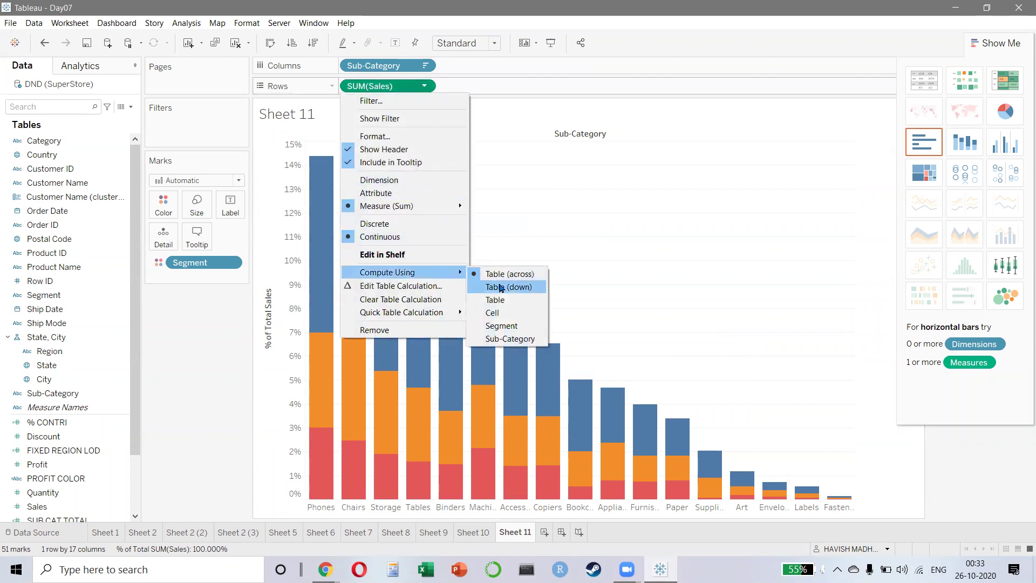
pyautogui.click(500, 287)
pyautogui.hotkey('ctrl', 'z')
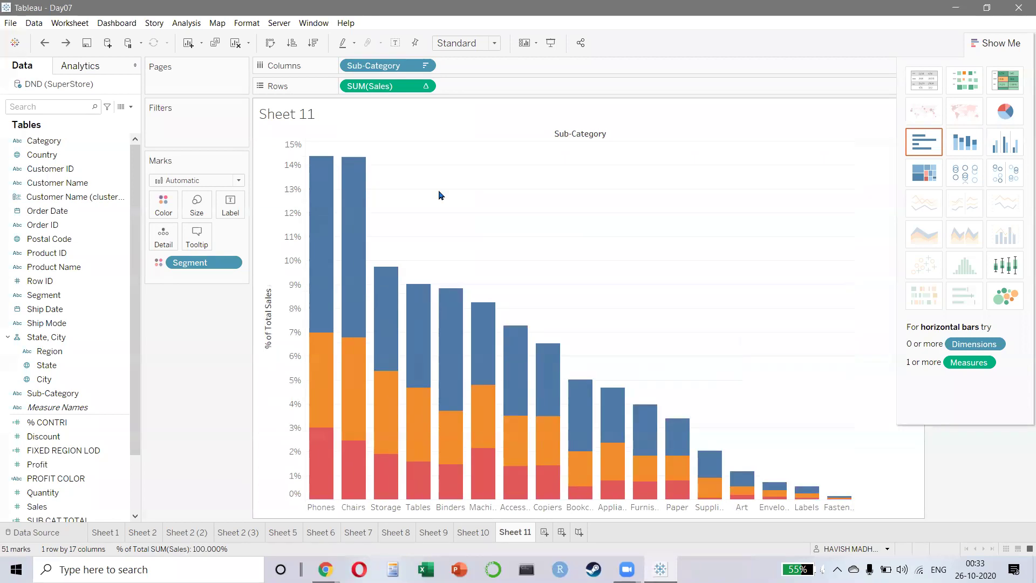
pyautogui.click(424, 87)
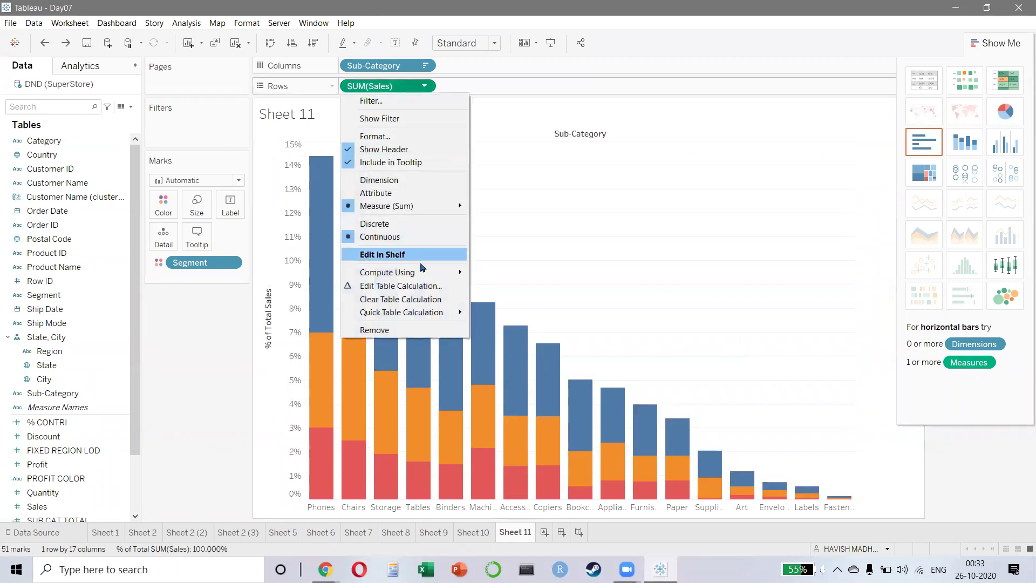
pyautogui.moveTo(424, 272)
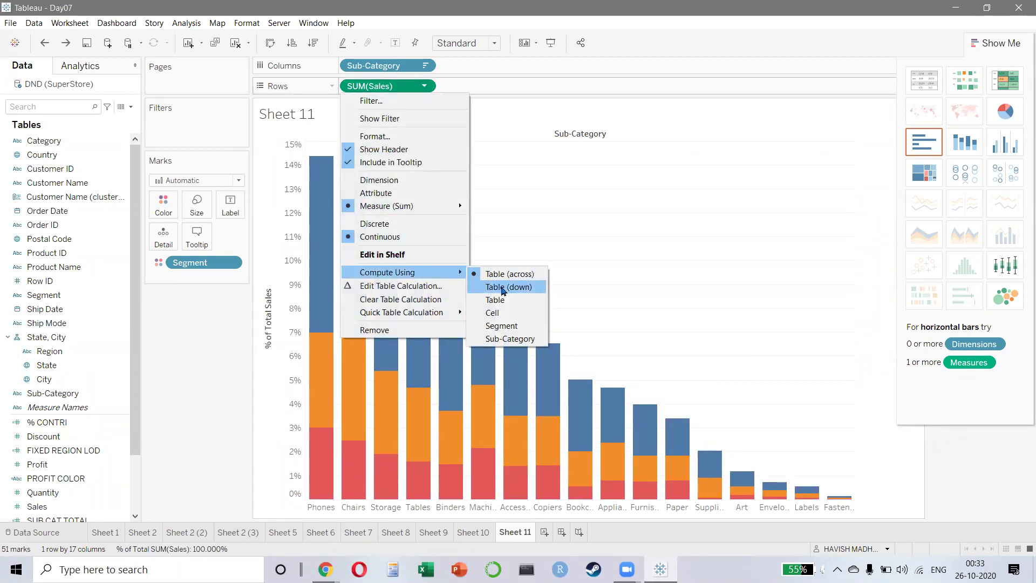
pyautogui.click(502, 289)
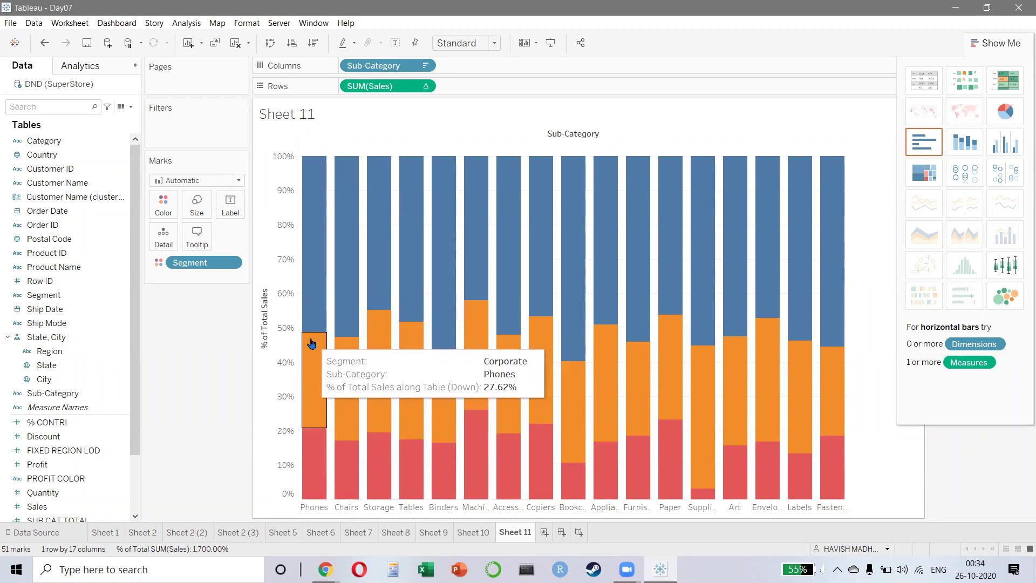
# - Rotate the Sub-Category labels to vertical, then start a new blank Sheet 12
pyautogui.click(346, 507)
pyautogui.rightClick(346, 507)
pyautogui.click(387, 456)
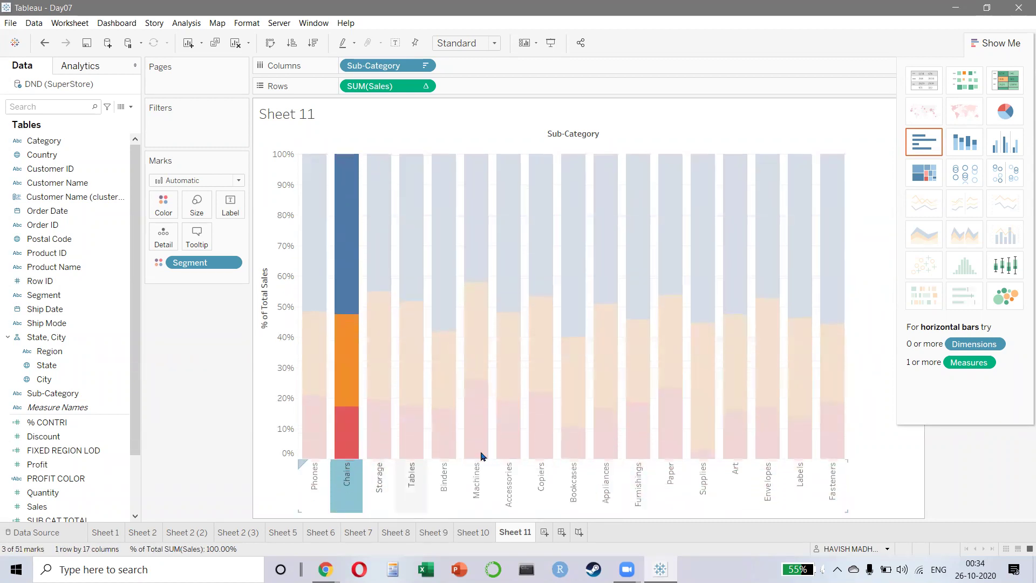
pyautogui.click(877, 219)
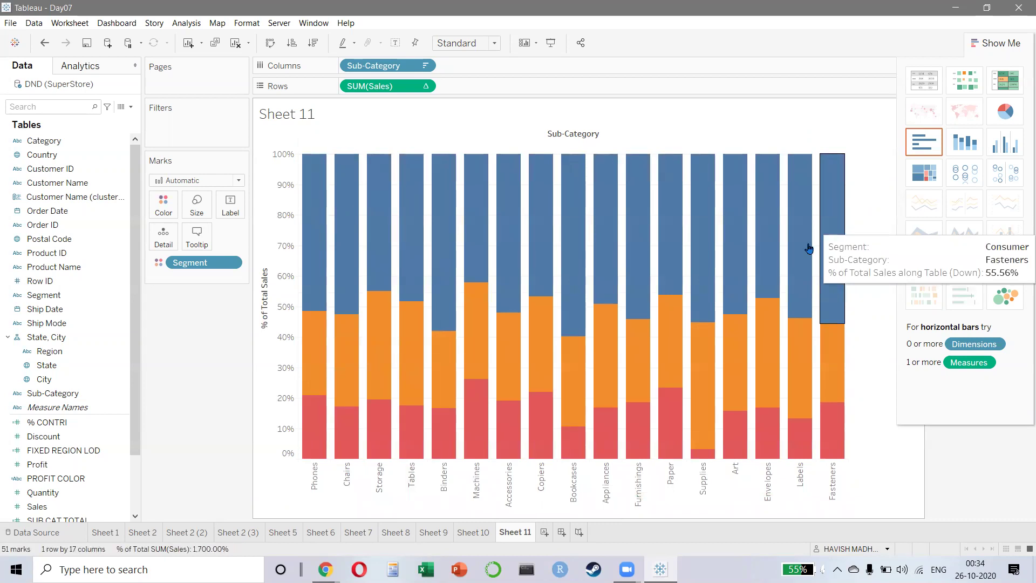
pyautogui.click(544, 532)
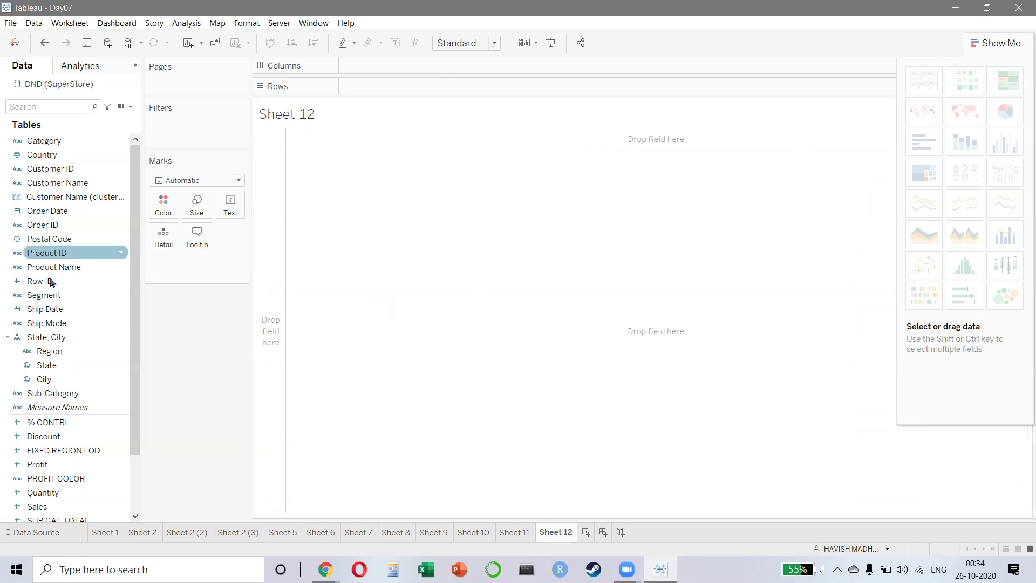
# - Add Ship Mode, Sales and Region to Sheet 12 and display them as a treemap
pyautogui.doubleClick(43, 322)
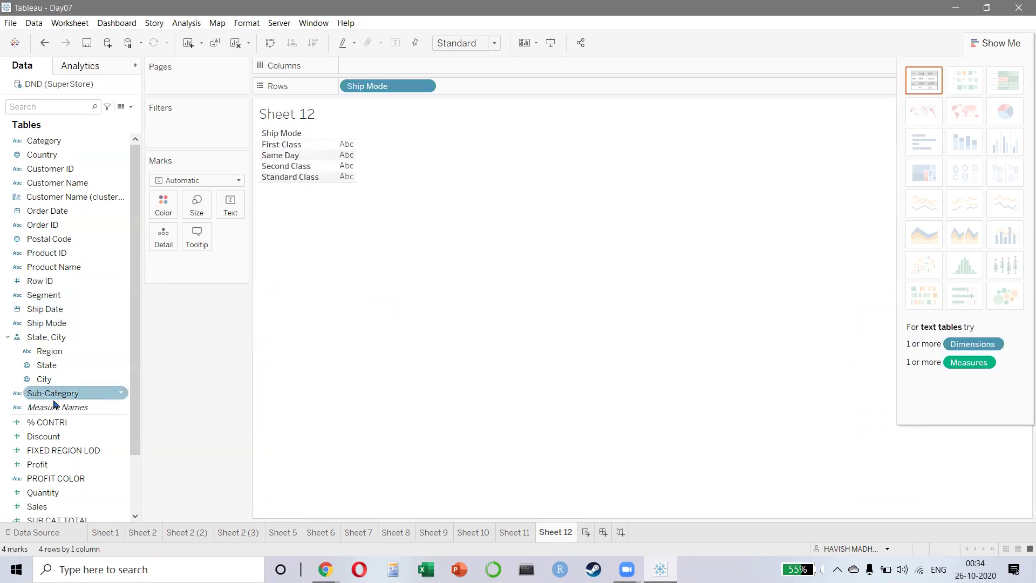
pyautogui.doubleClick(50, 510)
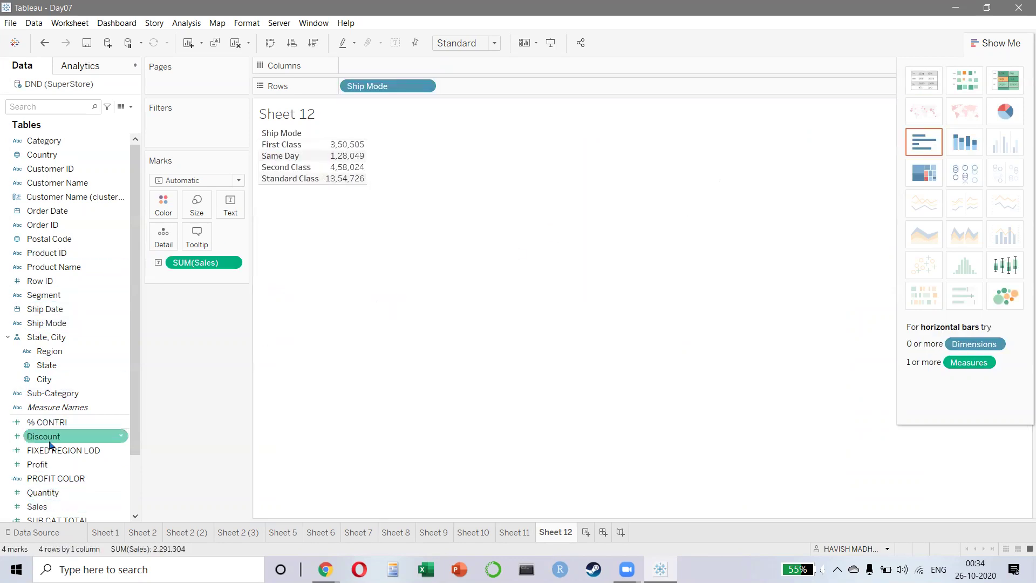
pyautogui.doubleClick(56, 361)
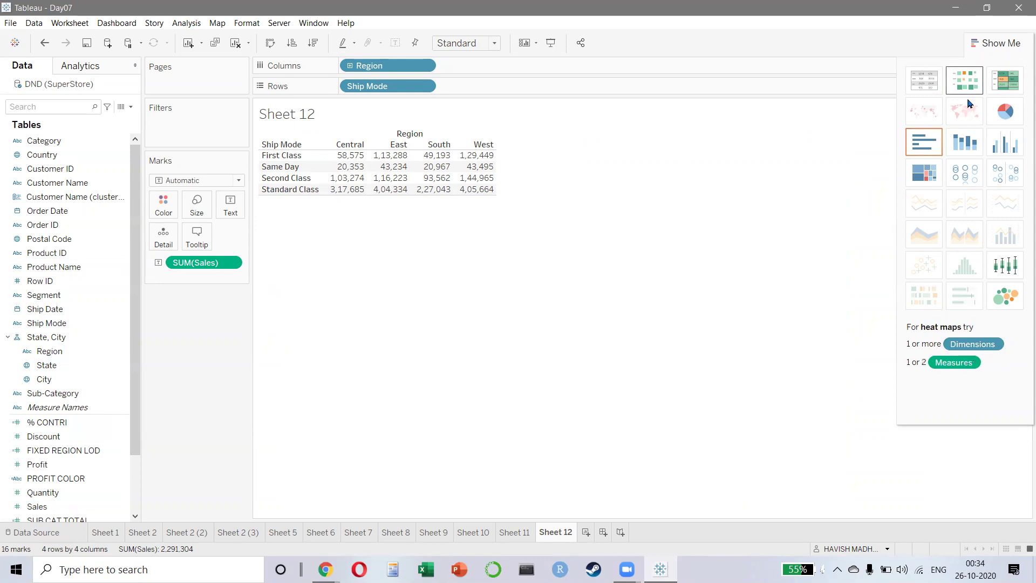
pyautogui.click(938, 171)
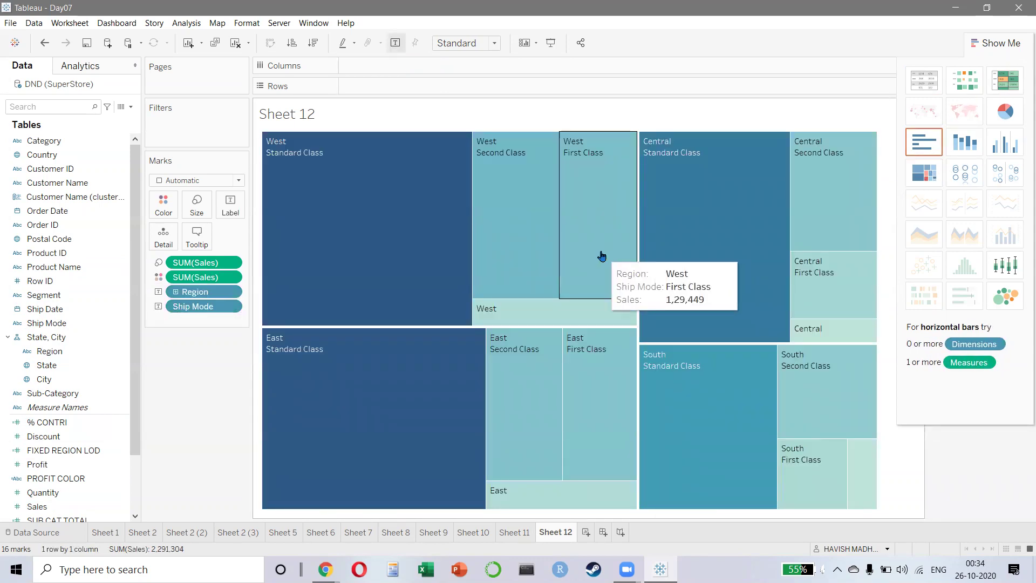
pyautogui.click(918, 172)
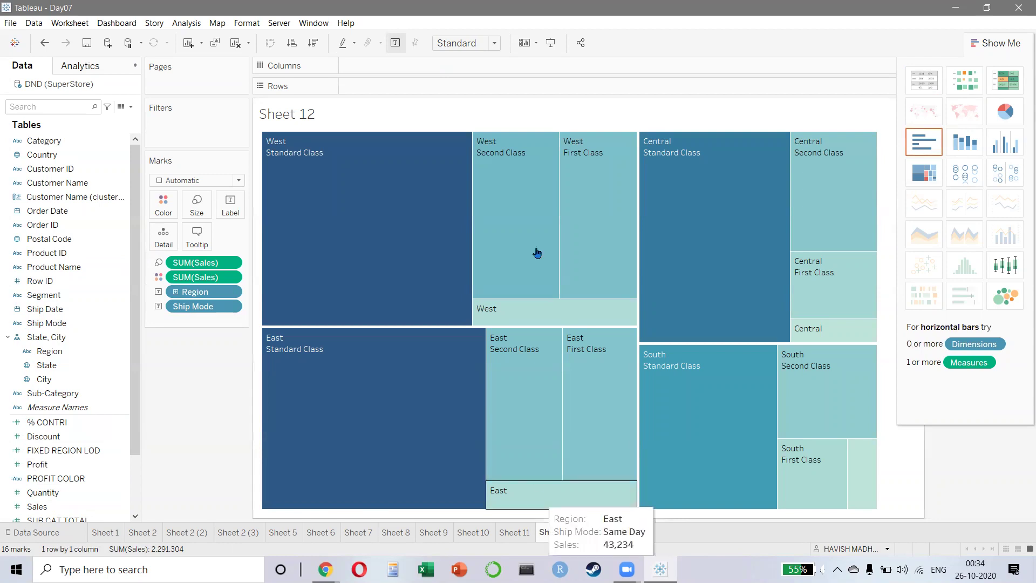
# - Insert Sheet 11 into the treemap tooltip as a viz-in-tooltip and confirm with OK
pyautogui.click(198, 238)
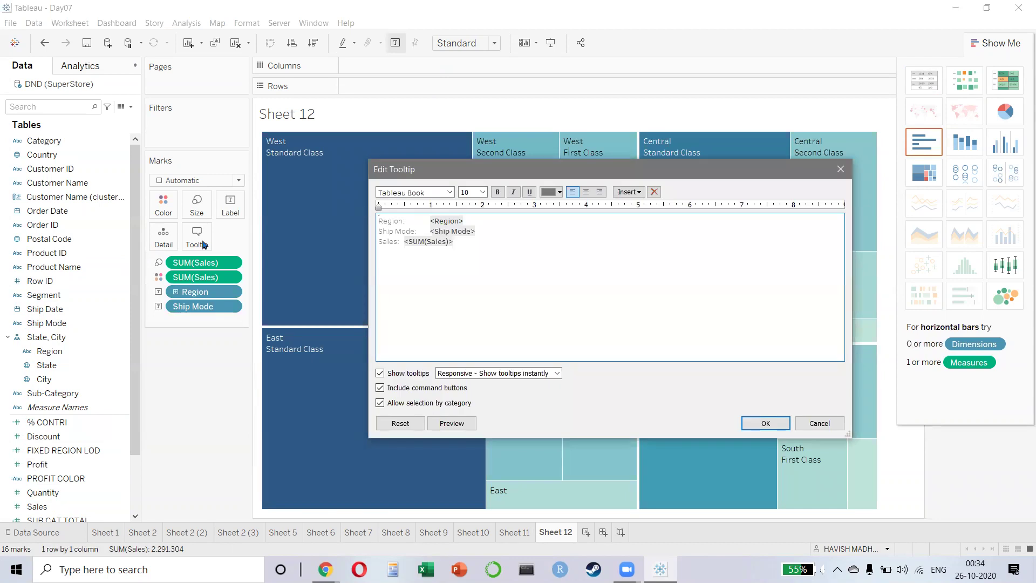
pyautogui.click(488, 244)
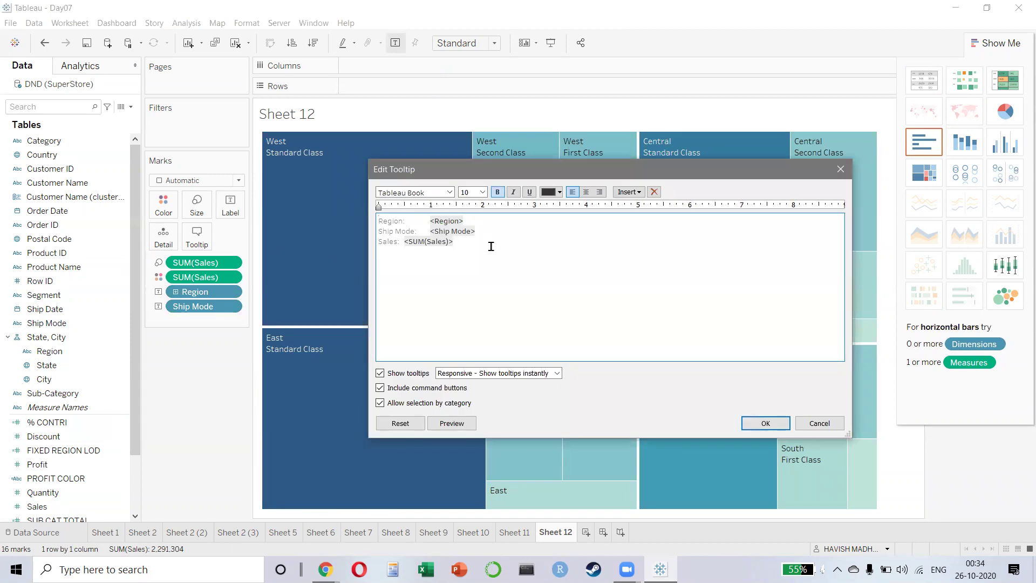
pyautogui.click(639, 194)
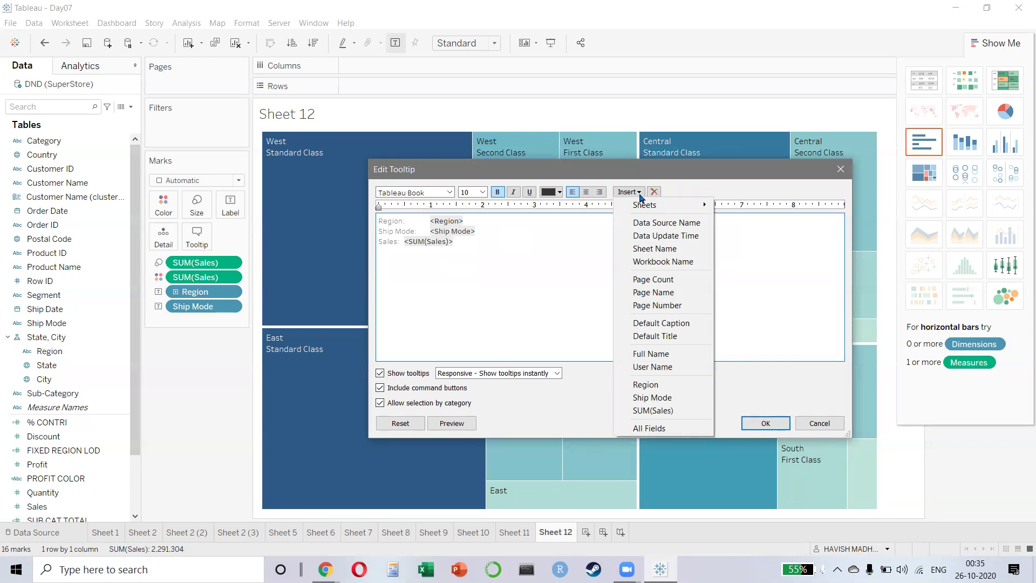
pyautogui.moveTo(644, 205)
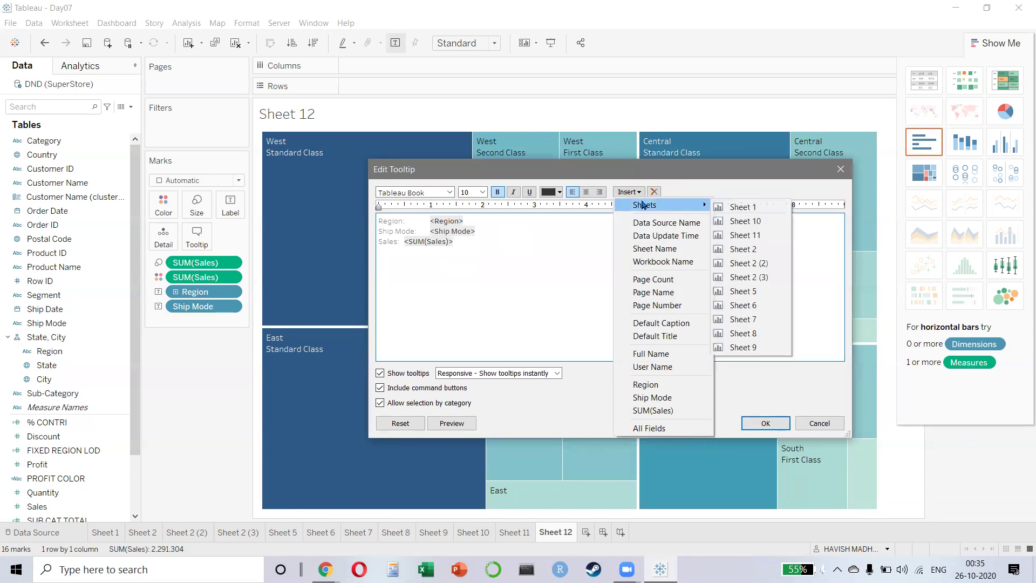
pyautogui.click(745, 236)
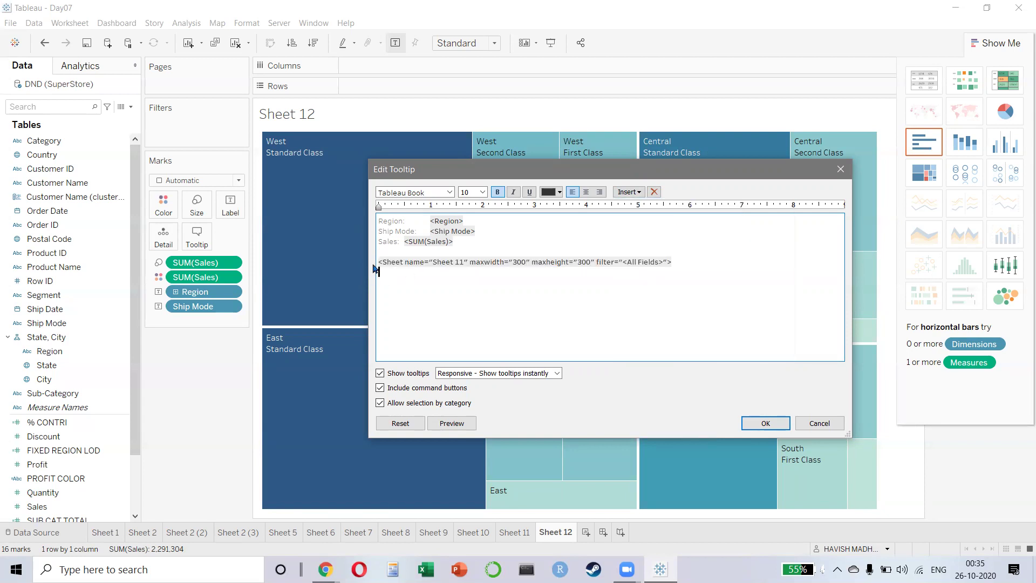
pyautogui.click(423, 254)
pyautogui.moveTo(423, 255); pyautogui.dragTo(705, 266)
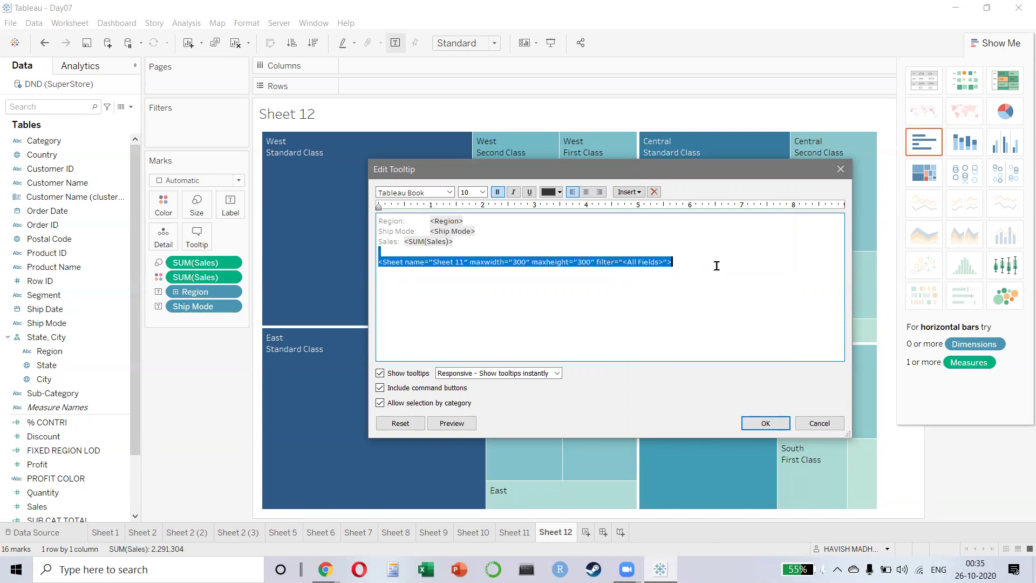
pyautogui.click(508, 291)
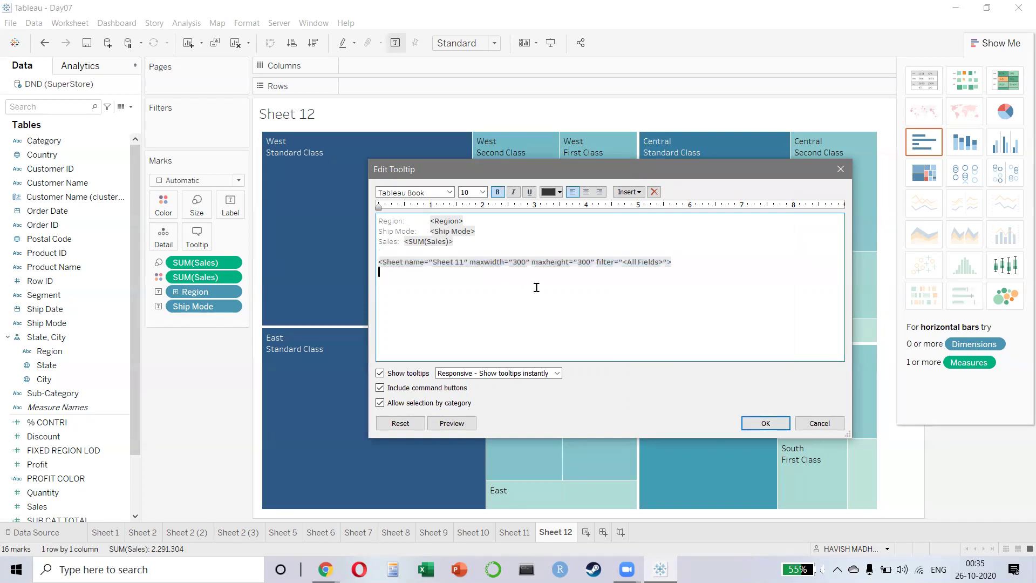
pyautogui.click(512, 265)
pyautogui.moveTo(577, 265); pyautogui.dragTo(588, 266)
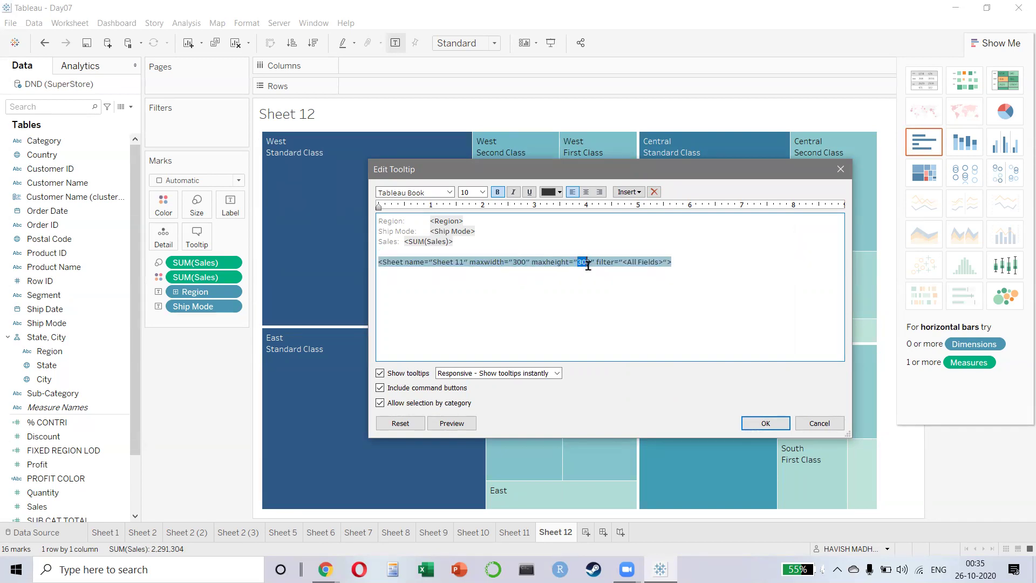
pyautogui.click(665, 293)
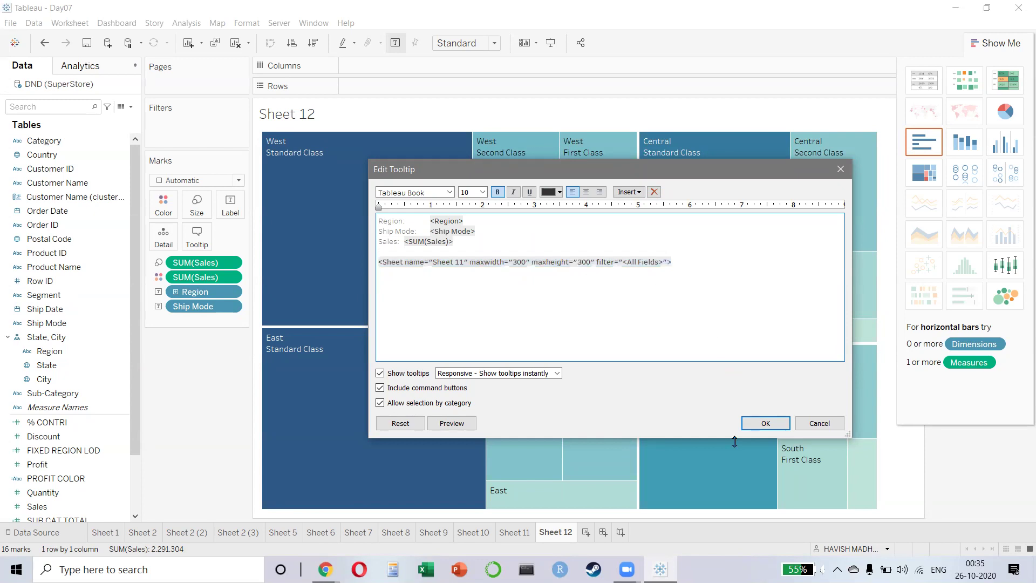
pyautogui.click(772, 423)
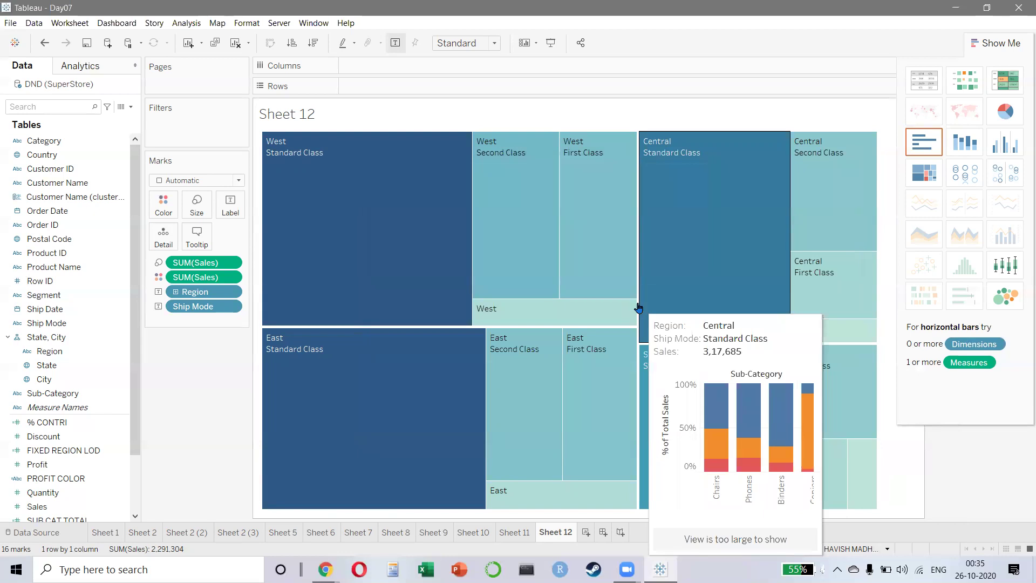
pyautogui.press('F7')
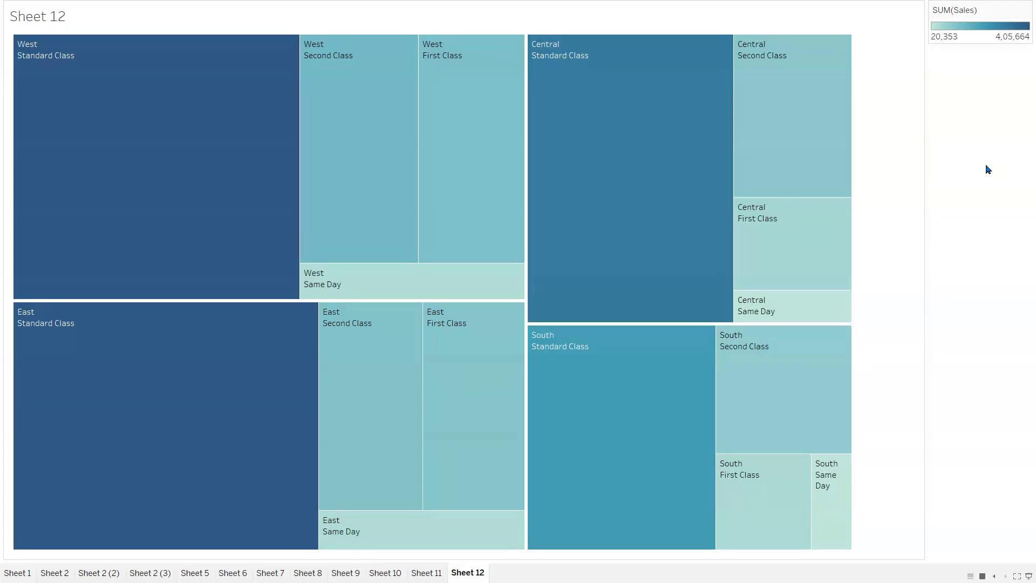
pyautogui.moveTo(106, 112)
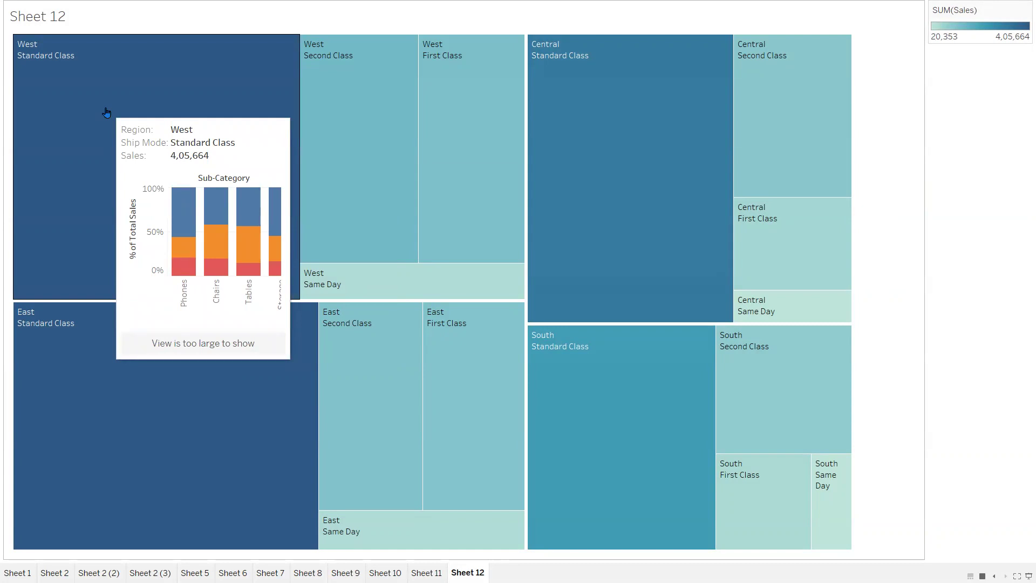
pyautogui.press('Escape')
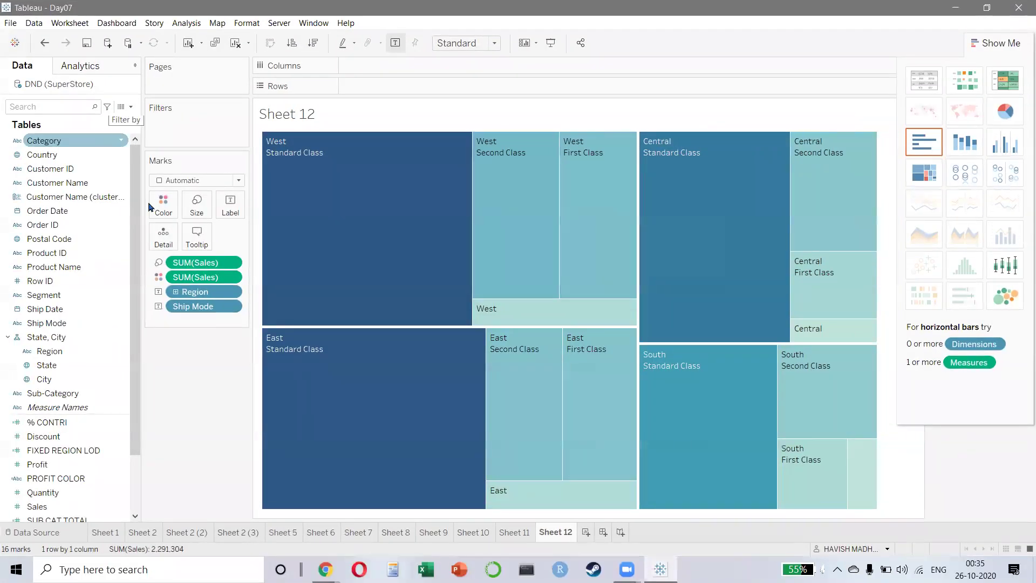
# - Widen the embedded Sheet 11 chart by changing maxwidth's leading digit to 7, then preview it
pyautogui.click(196, 235)
pyautogui.tripleClick(574, 261)
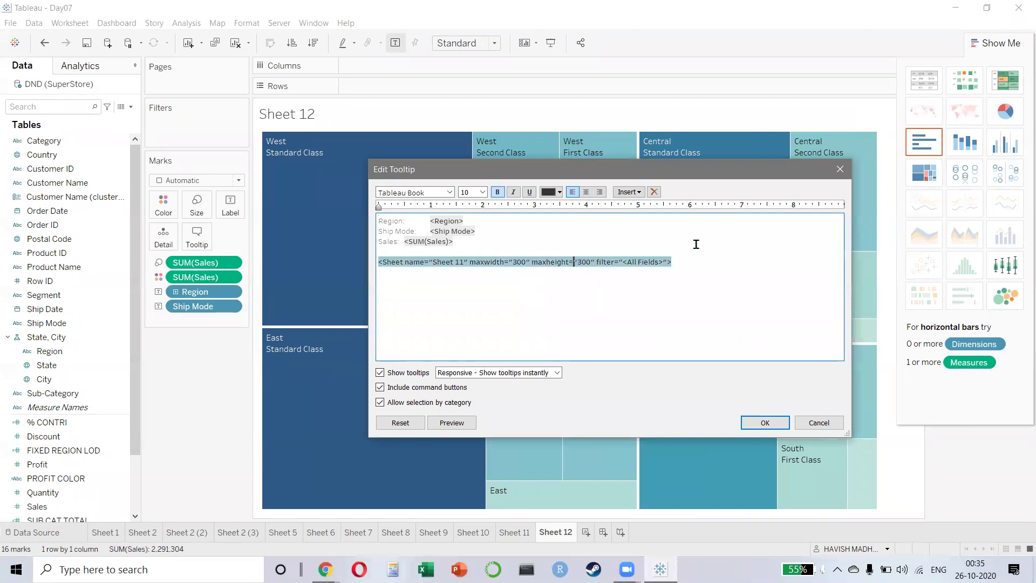
pyautogui.press('BackSpace')
pyautogui.write('7')
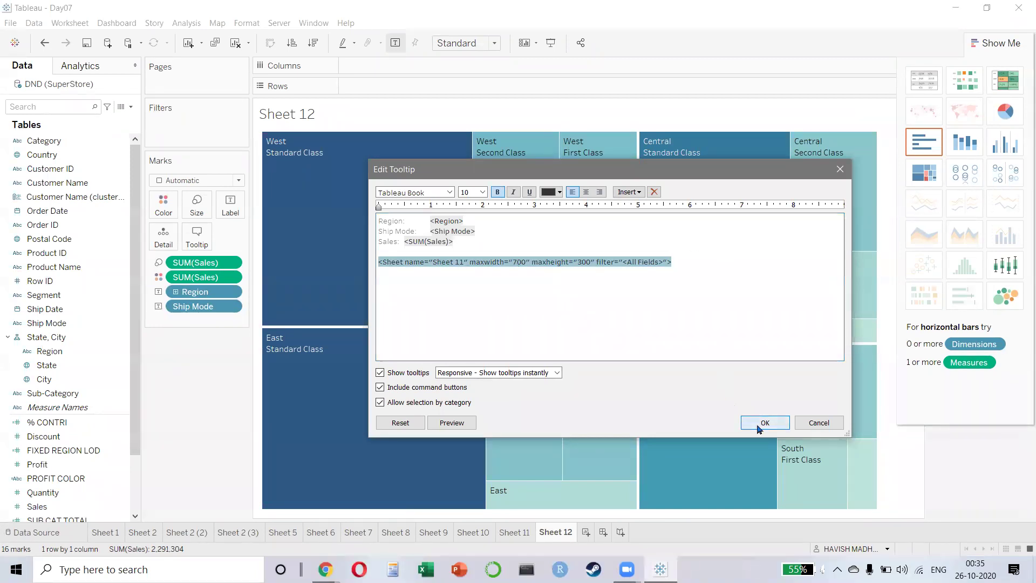
pyautogui.click(764, 422)
pyautogui.press('F7')
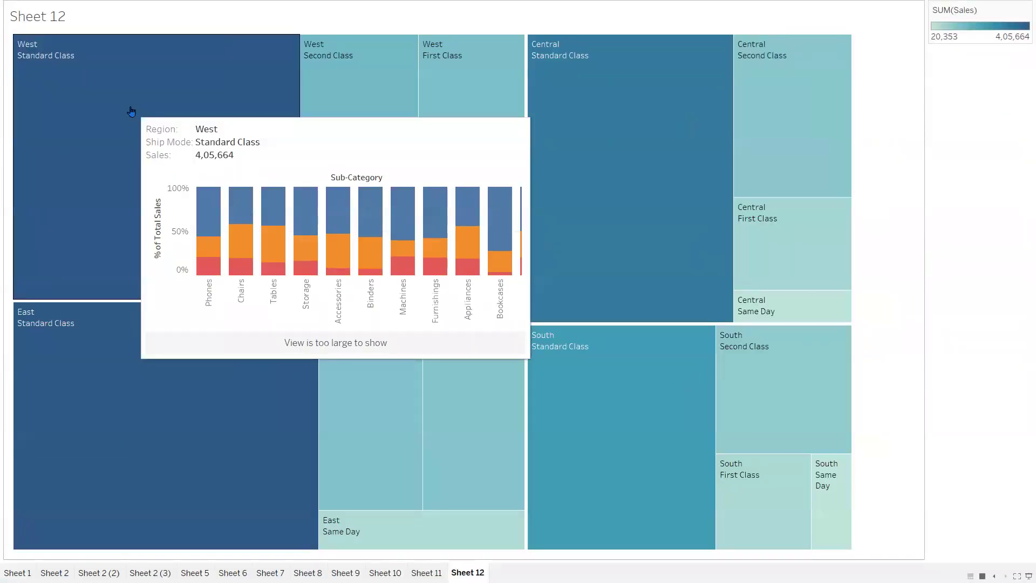
pyautogui.press('Escape')
# - Check Sheet 11, then review and confirm the treemap's embedded-chart tooltip again
pyautogui.click(509, 533)
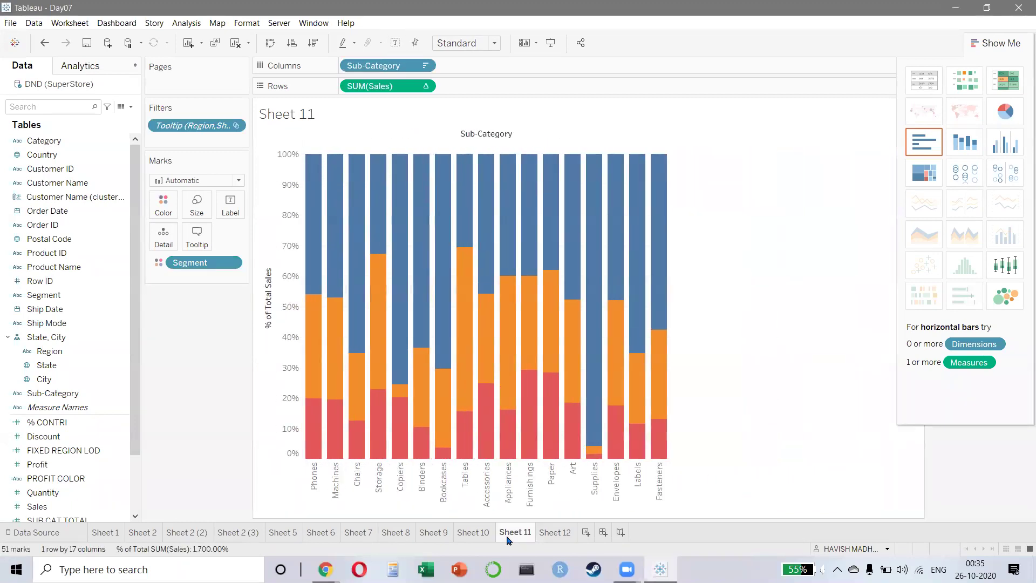
pyautogui.click(554, 533)
pyautogui.moveTo(364, 210)
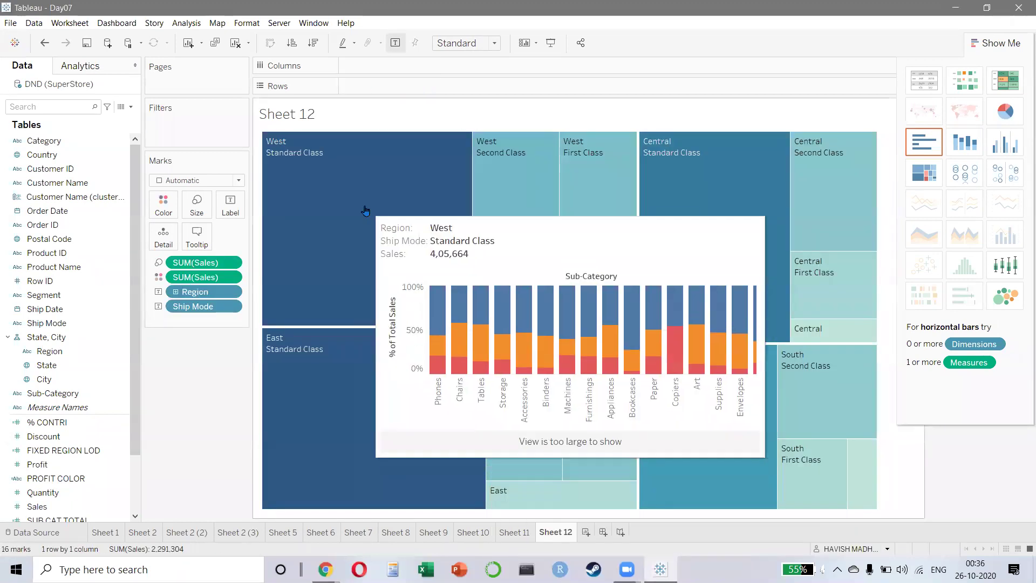
pyautogui.click(197, 236)
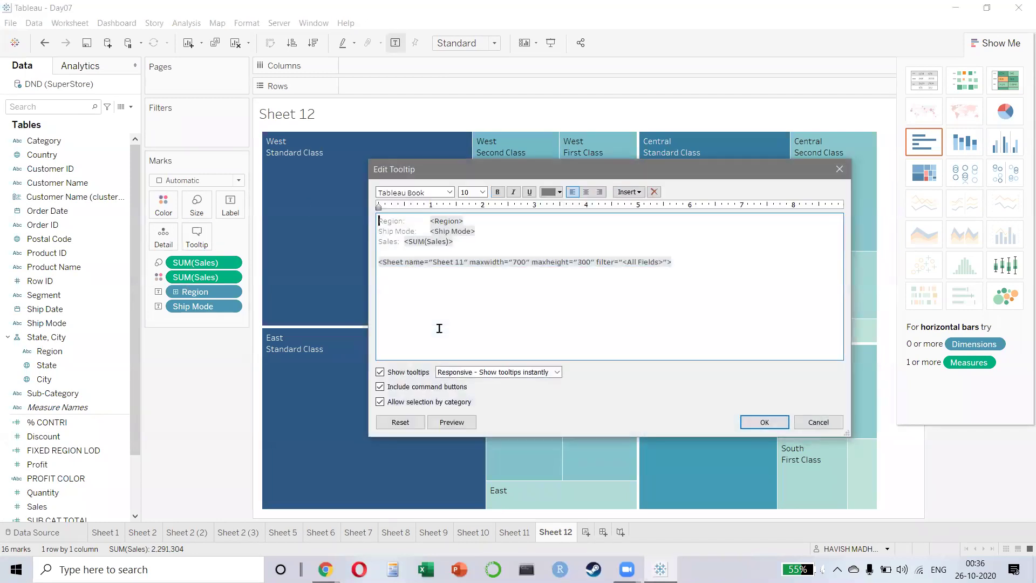
pyautogui.tripleClick(559, 263)
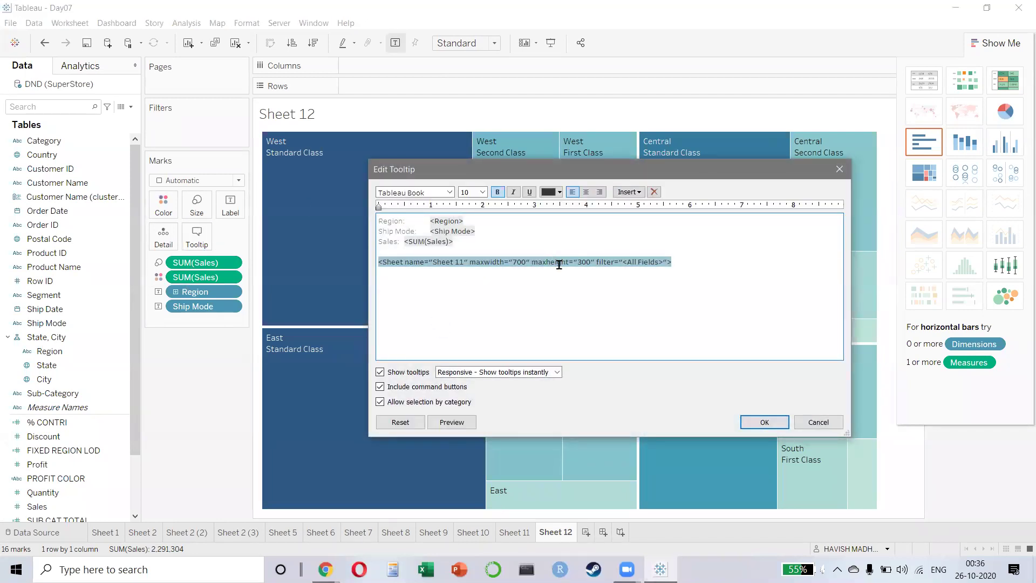
pyautogui.click(760, 420)
# - Preview the treemap in presentation mode to inspect the Sub-Category chart tooltips on several tiles
pyautogui.moveTo(369, 250)
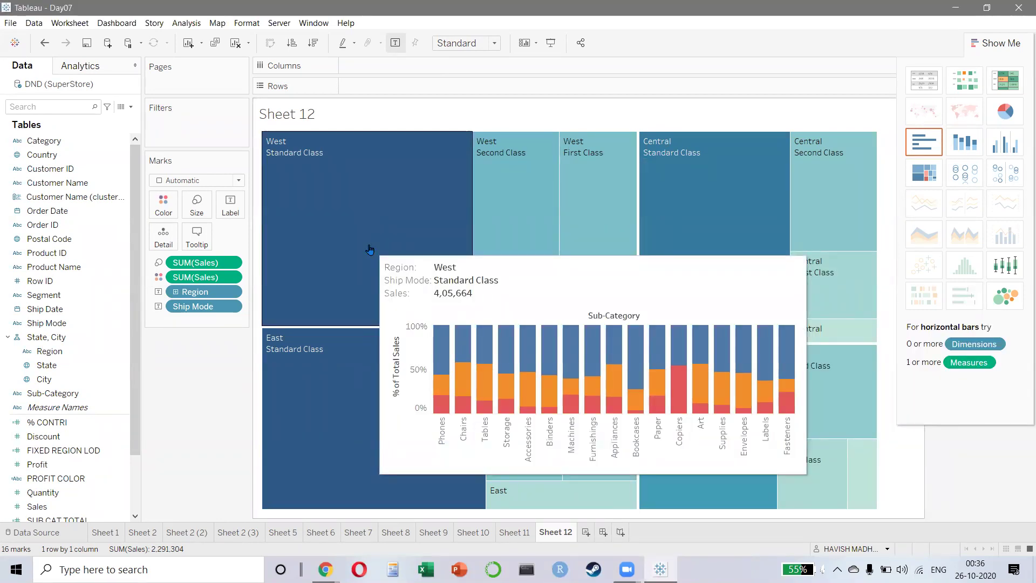
pyautogui.press('F7')
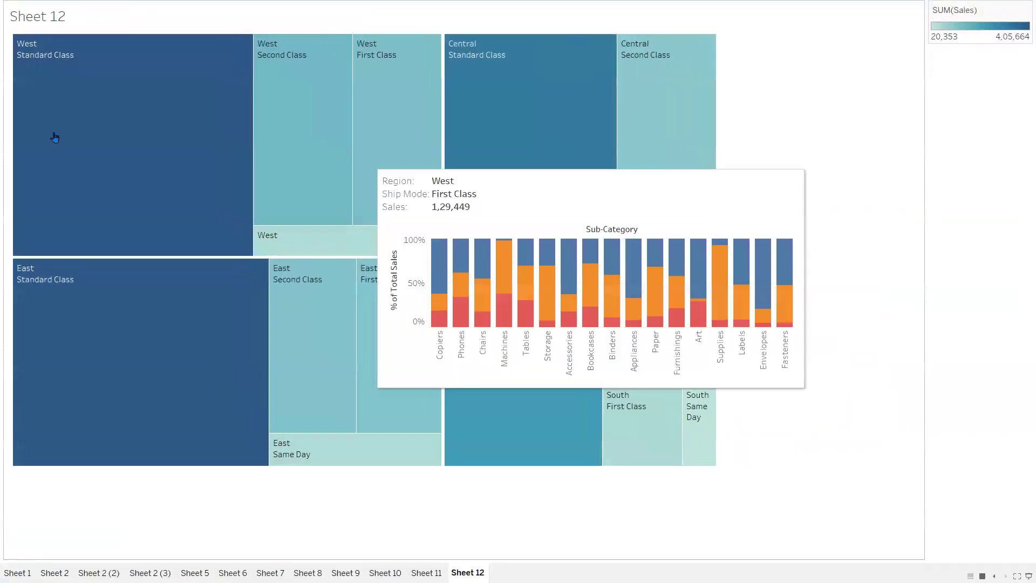
pyautogui.moveTo(329, 137)
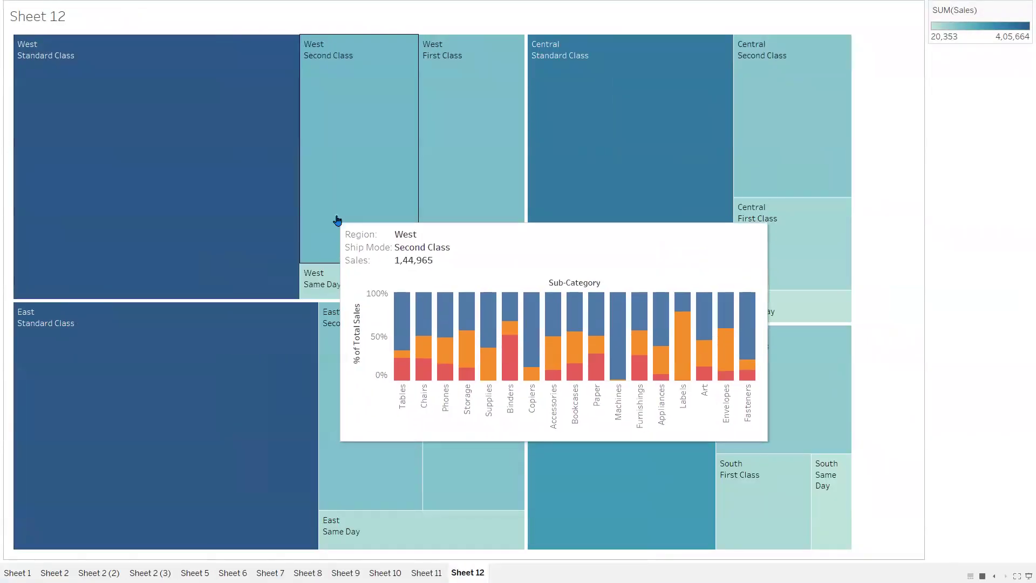
pyautogui.moveTo(437, 238)
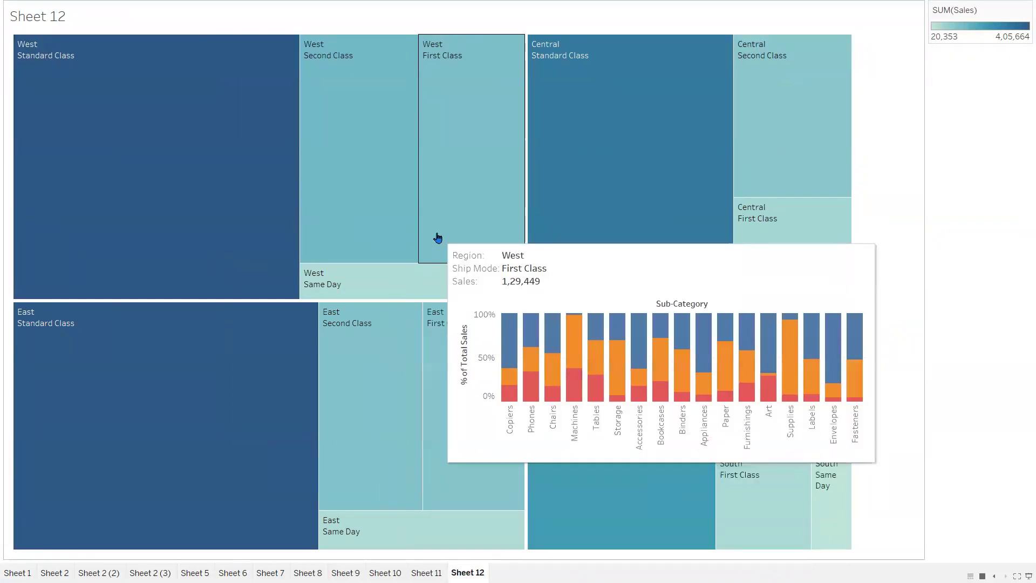
pyautogui.moveTo(246, 286)
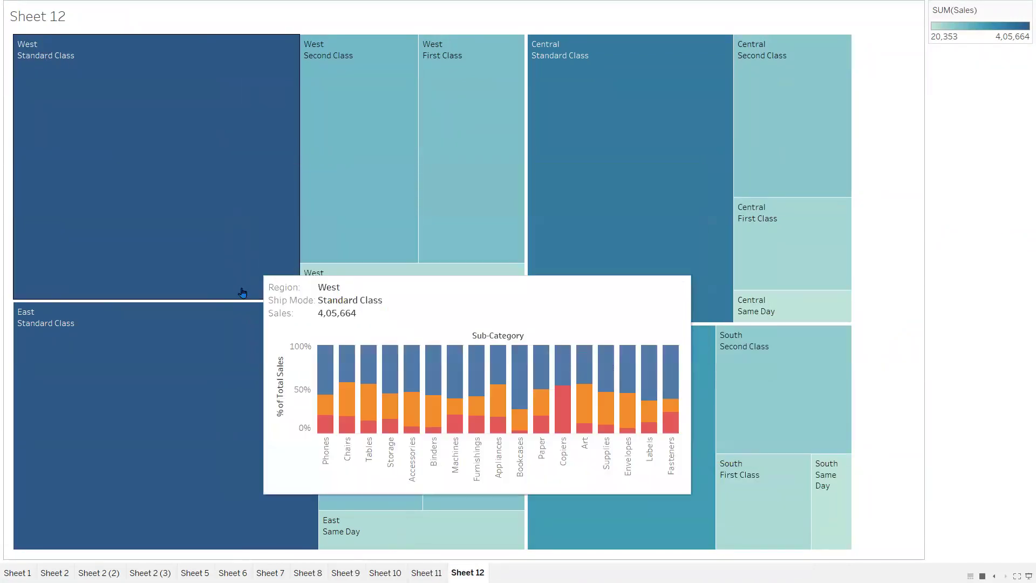
pyautogui.press('Escape')
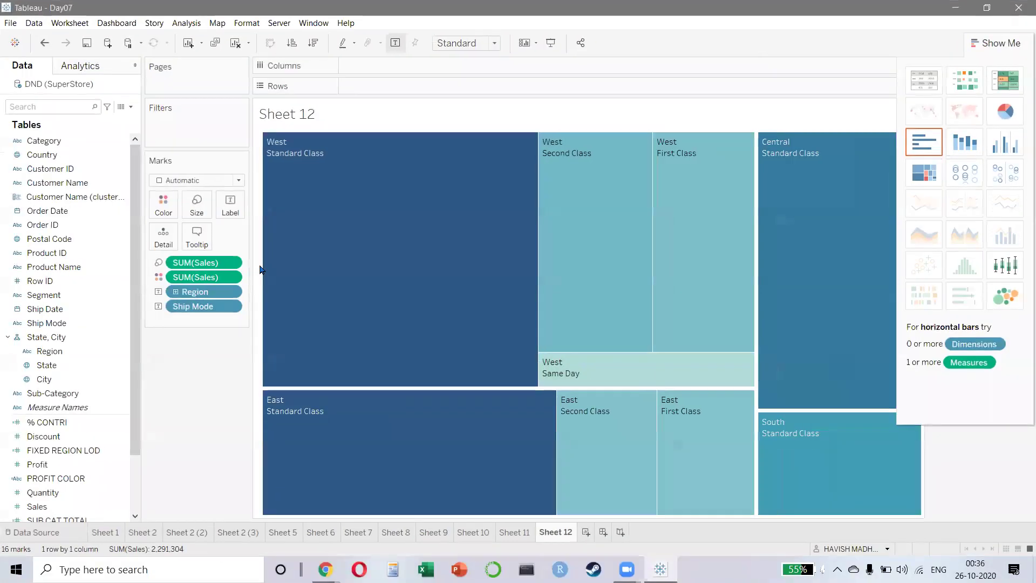
# - Set Format > Animations Workbook Default to On and create the blank Sheet 13
pyautogui.click(303, 24)
pyautogui.click(247, 23)
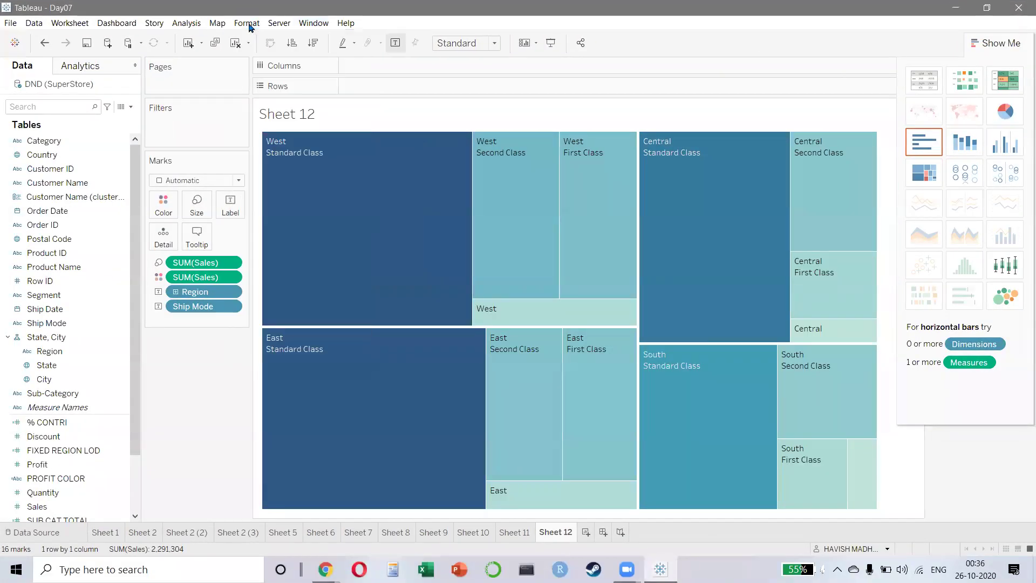
pyautogui.click(248, 24)
pyautogui.click(272, 155)
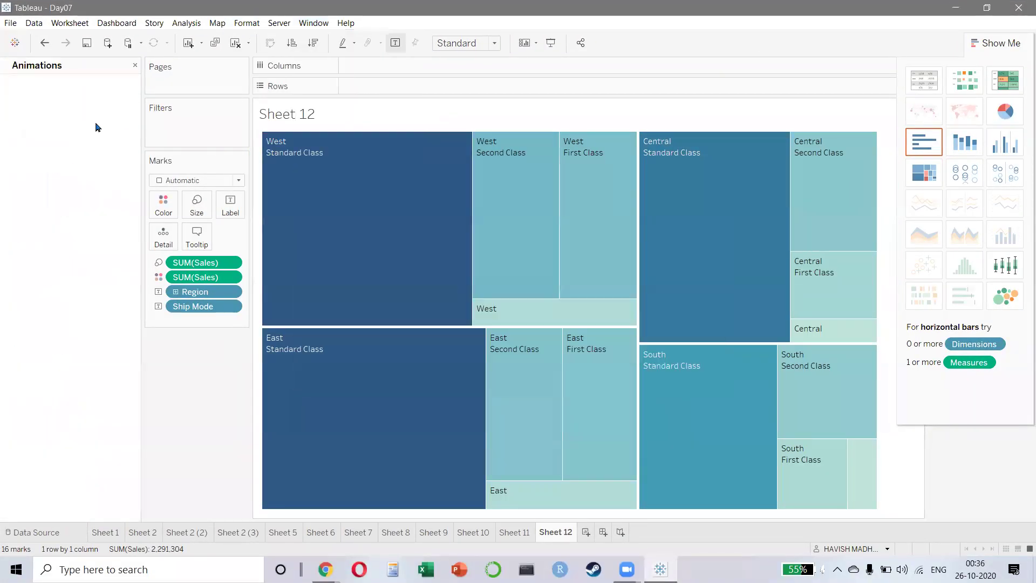
pyautogui.click(74, 122)
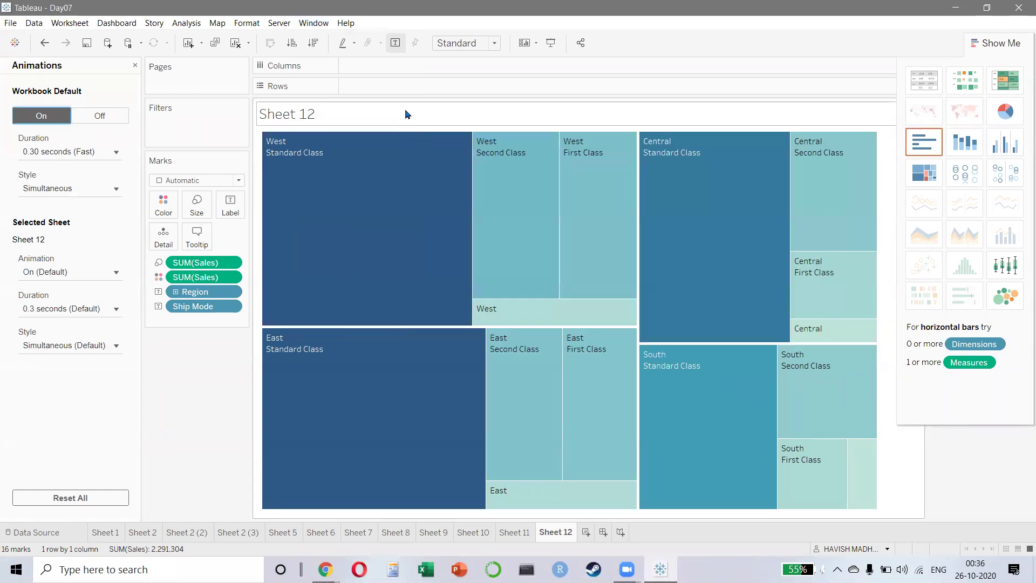
pyautogui.moveTo(515, 218)
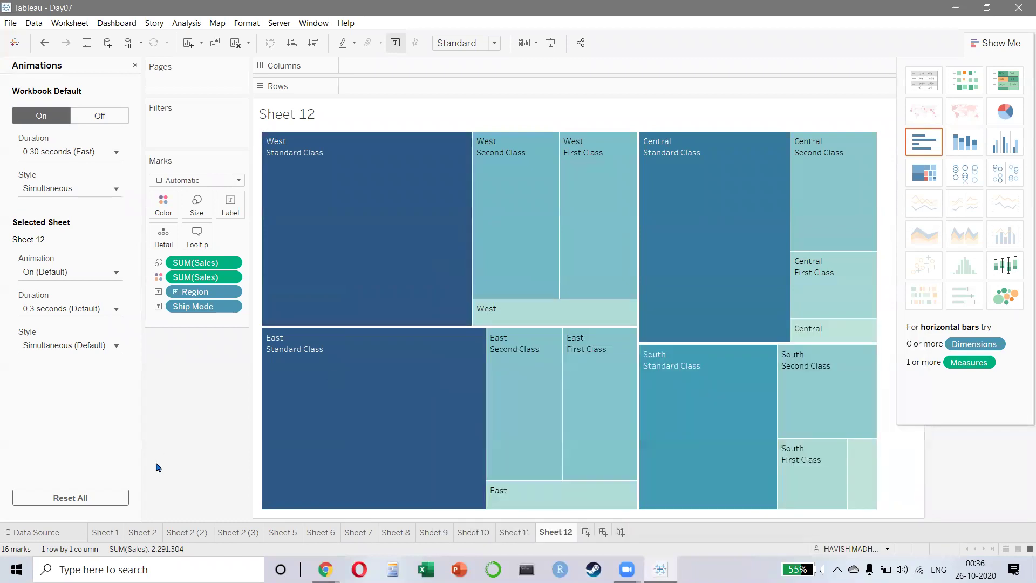
pyautogui.click(586, 532)
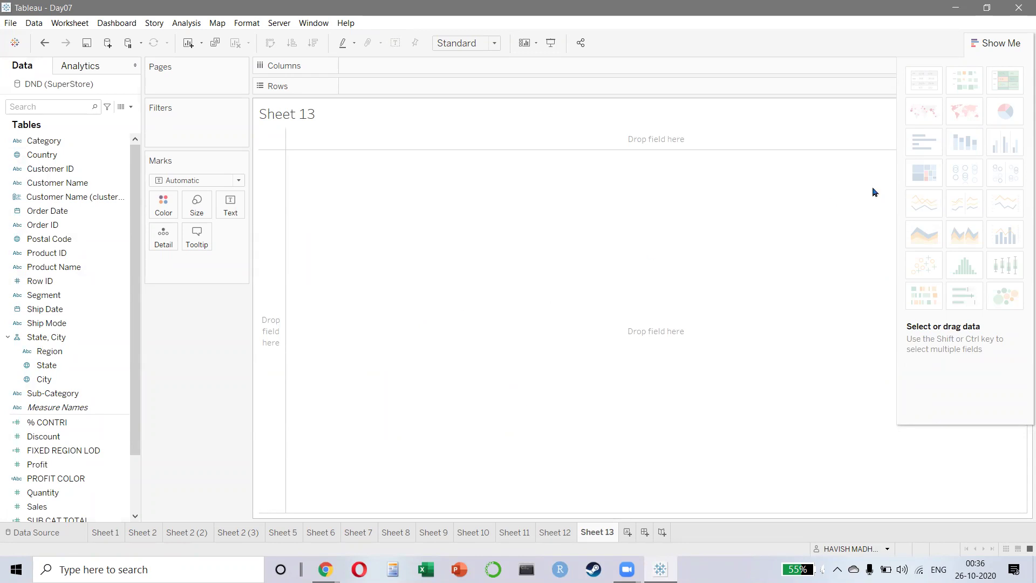
# - Add Customer Name and Sales to Sheet 13 and show them as a treemap
pyautogui.doubleClick(67, 185)
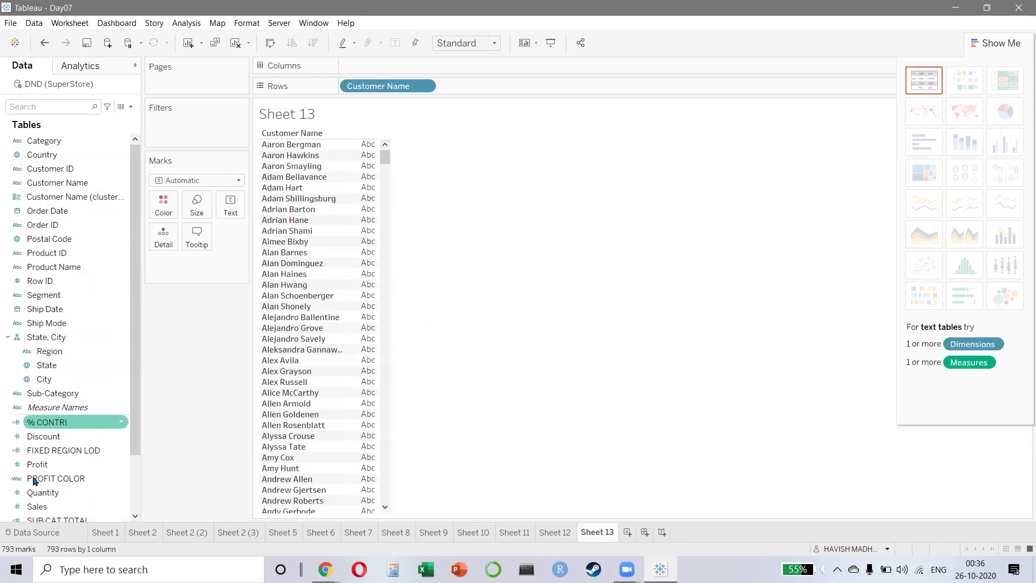
pyautogui.doubleClick(41, 506)
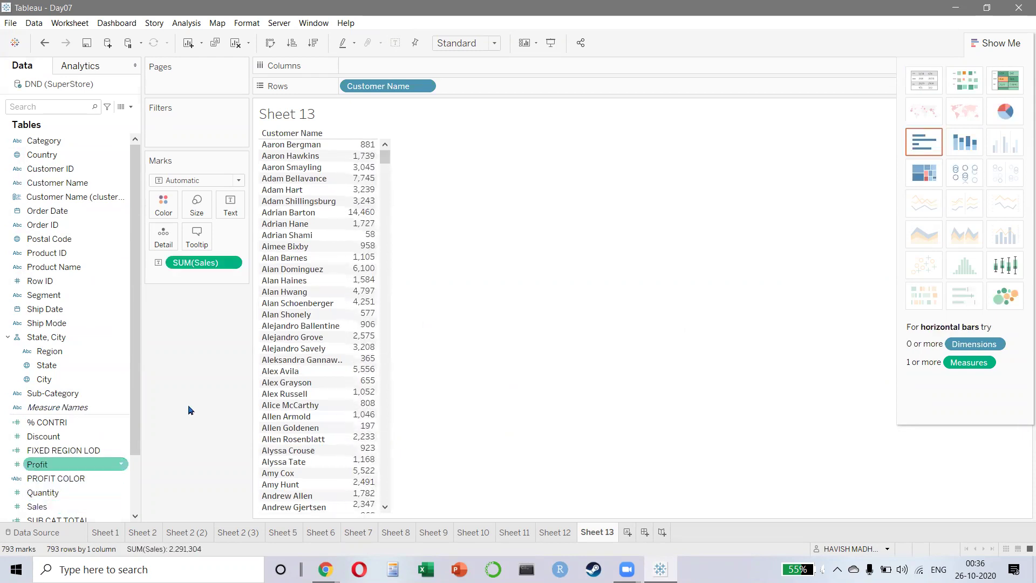
pyautogui.click(926, 184)
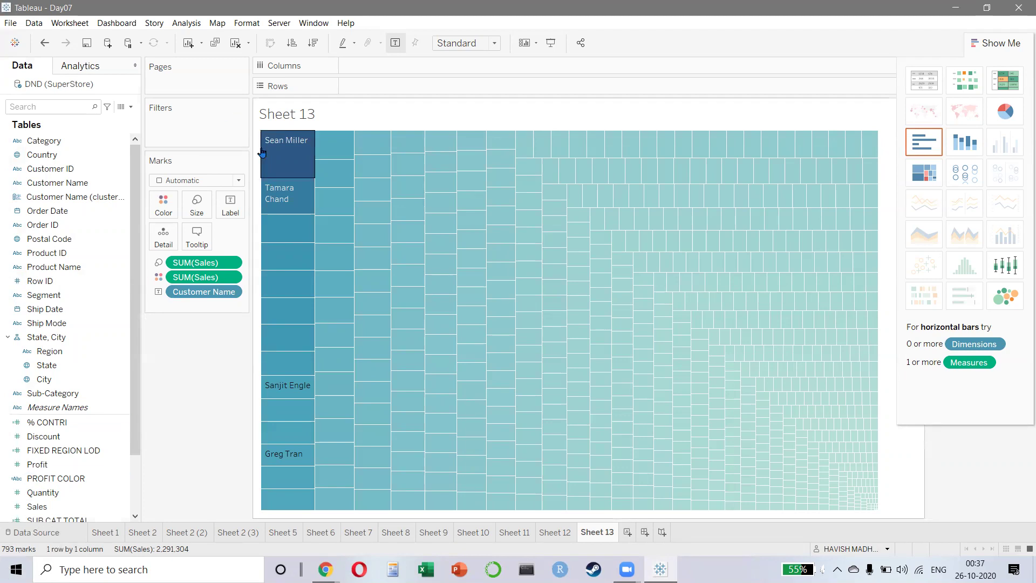
pyautogui.moveTo(282, 233)
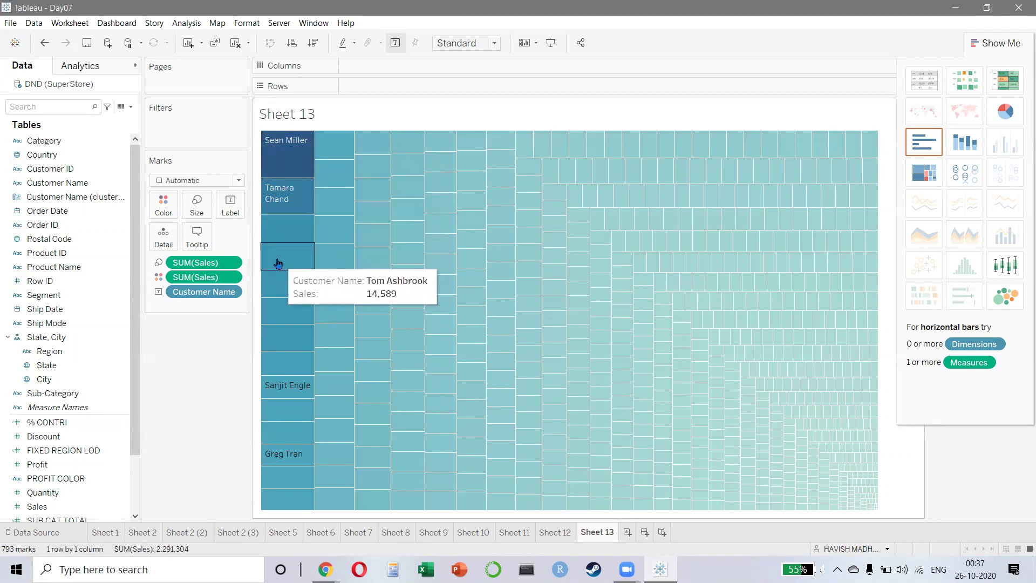
pyautogui.moveTo(393, 214)
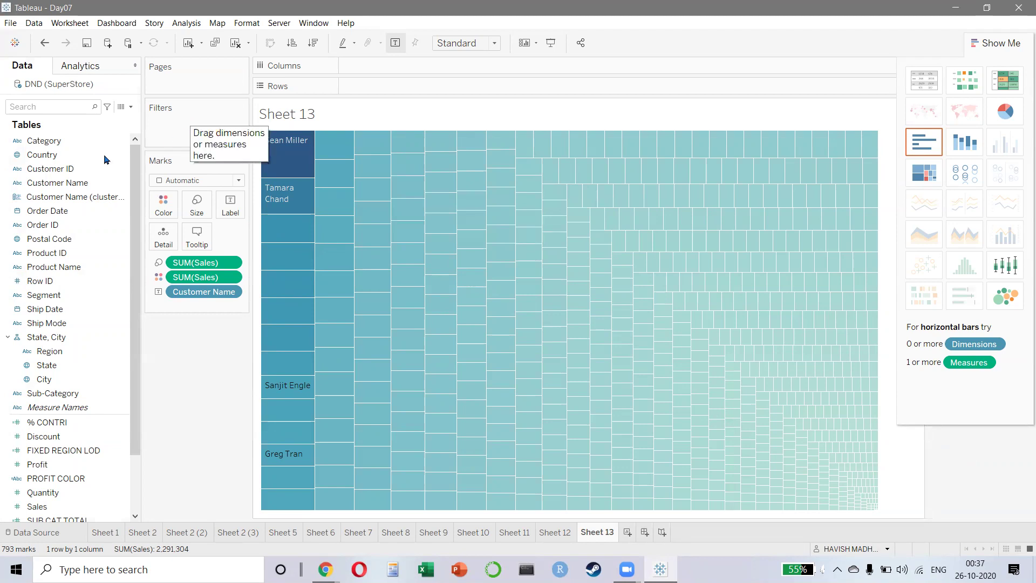
# - Filter Customer Name to the Top 10 by Sum of Sales
pyautogui.moveTo(60, 182); pyautogui.dragTo(184, 137)
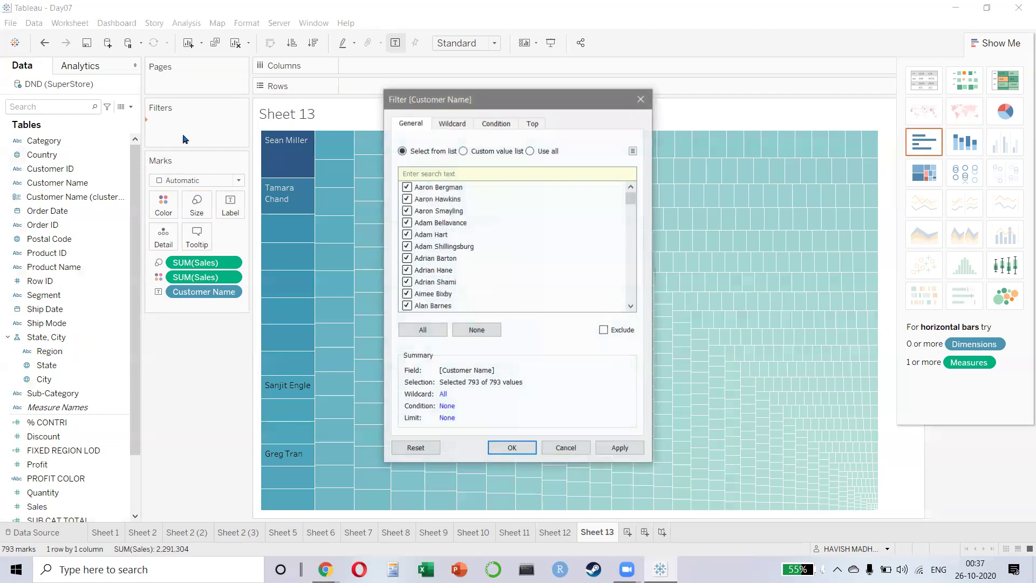
pyautogui.click(532, 123)
pyautogui.click(402, 156)
pyautogui.doubleClick(500, 171)
pyautogui.click(620, 448)
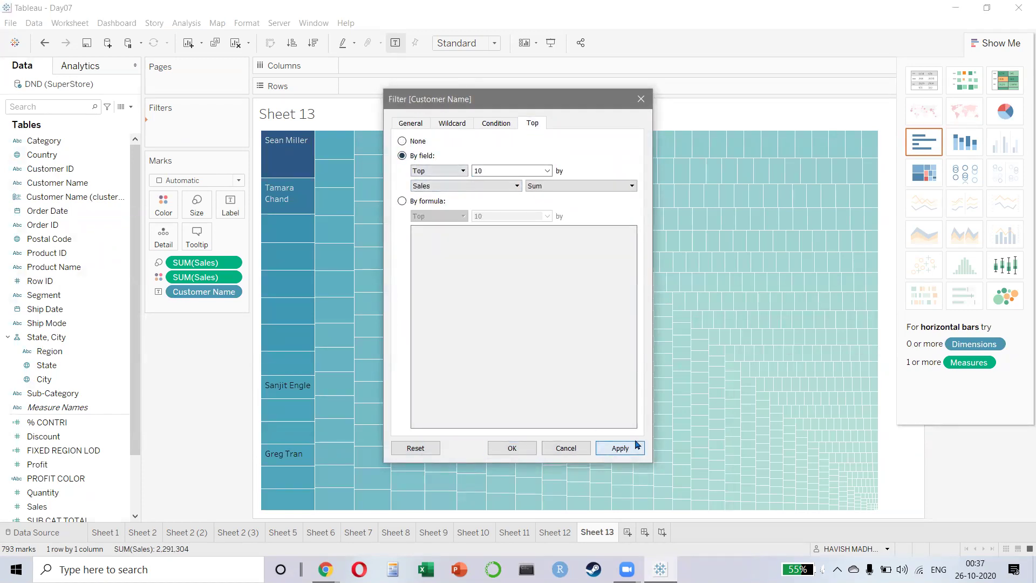
pyautogui.click(542, 446)
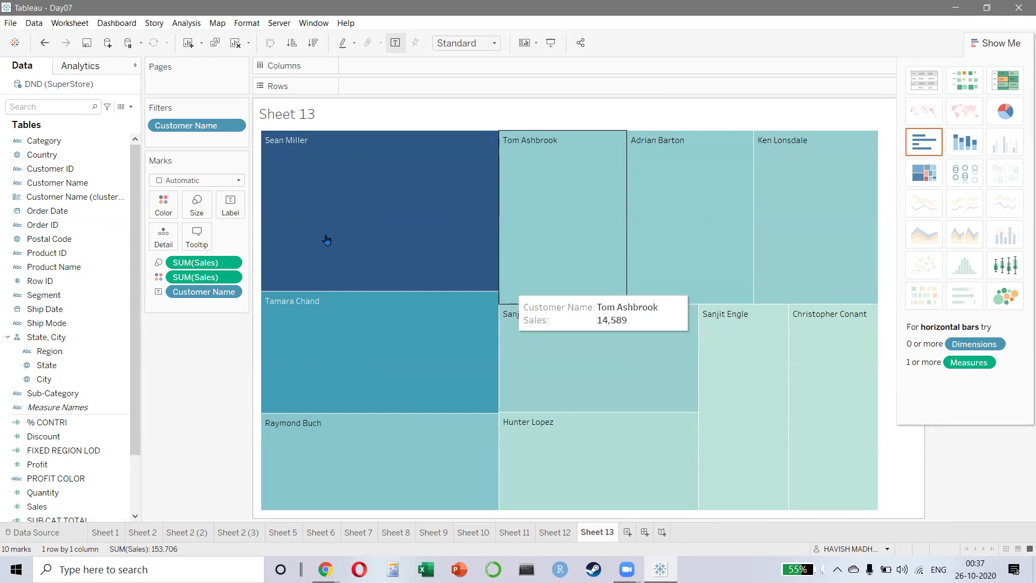
# - Recheck the top 10 filter settings and collapse Show Me to reveal the sales legend
pyautogui.rightClick(183, 127)
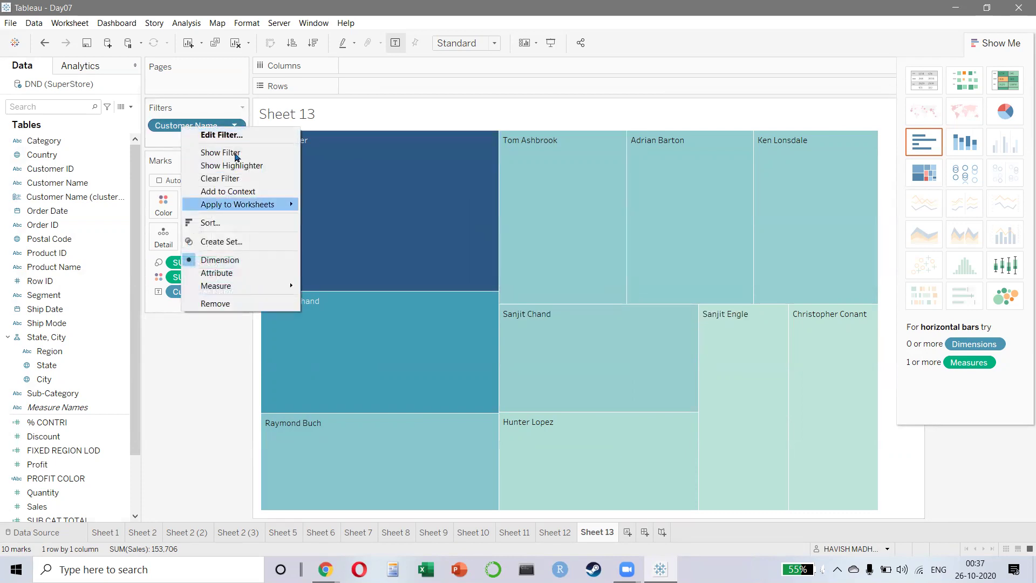
pyautogui.click(236, 135)
pyautogui.moveTo(492, 172); pyautogui.dragTo(462, 172)
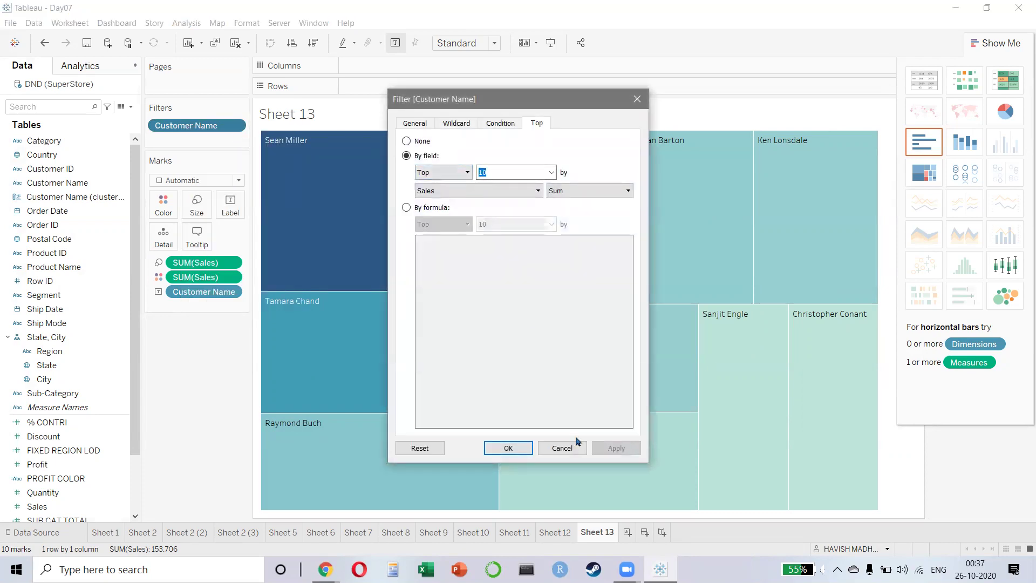
pyautogui.click(576, 444)
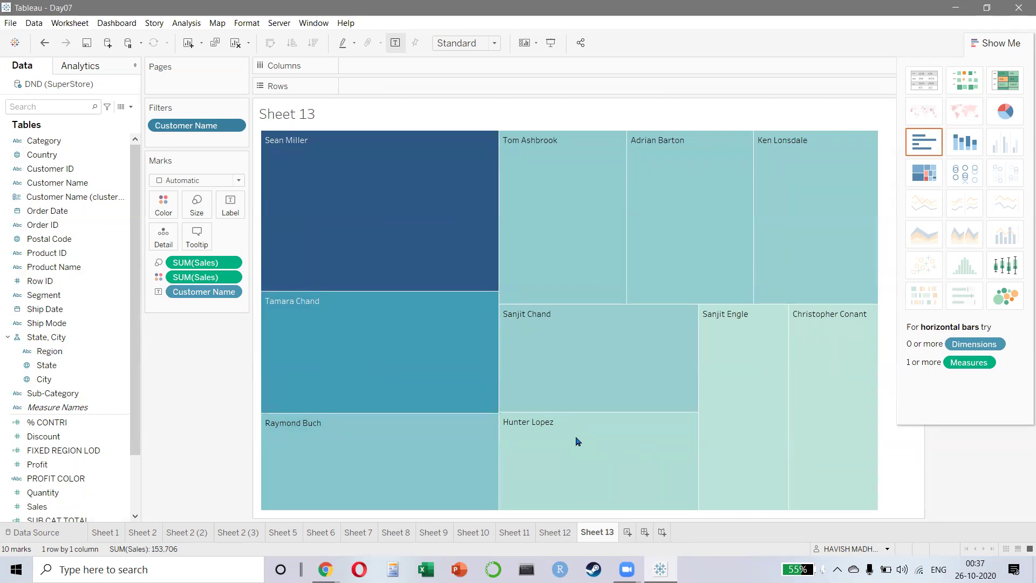
pyautogui.click(1009, 42)
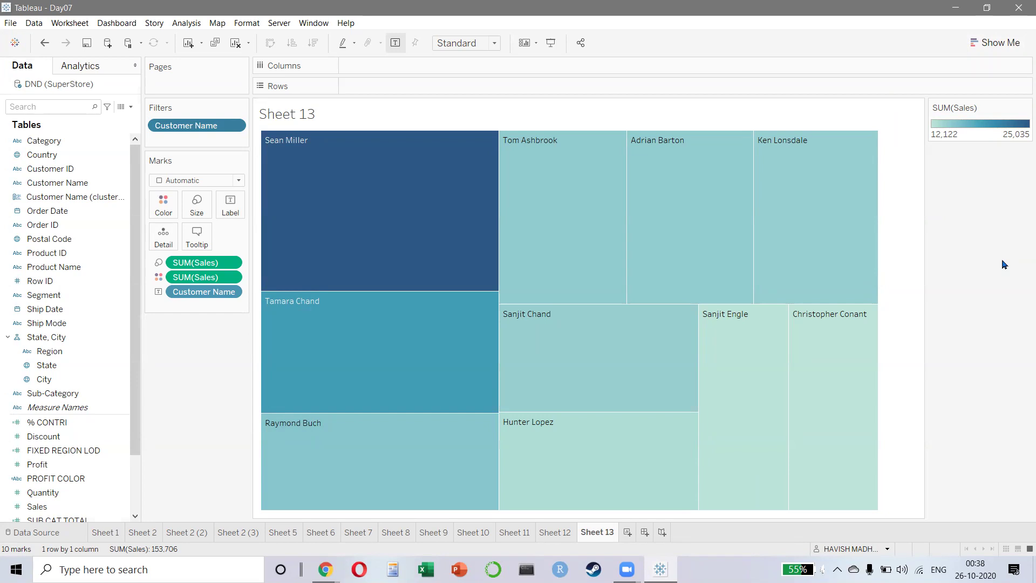
# - Create a parameter named NO OF CUSTOMERS with Integer type and a Range of values
pyautogui.click(199, 24)
pyautogui.click(205, 434)
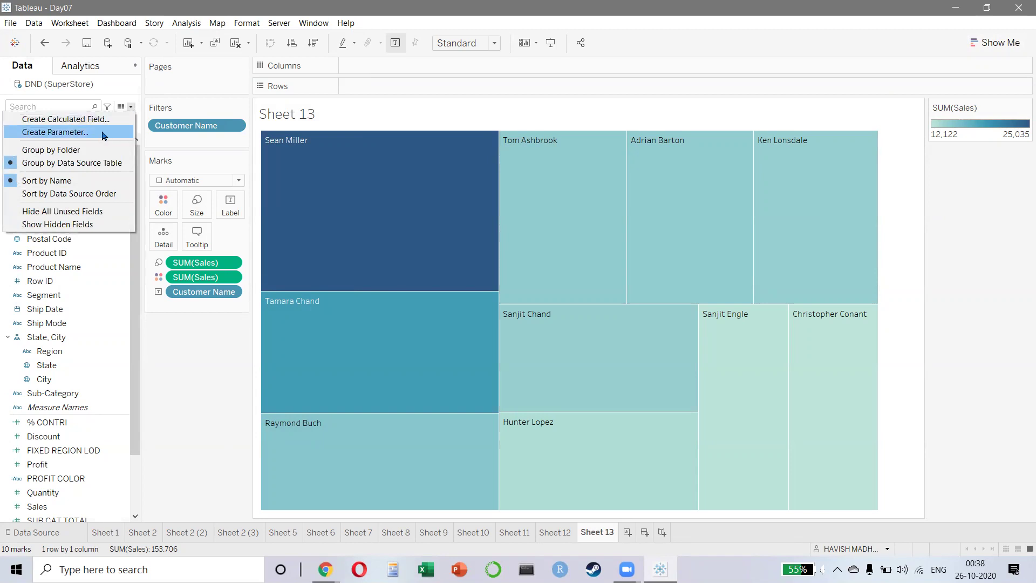
pyautogui.click(105, 132)
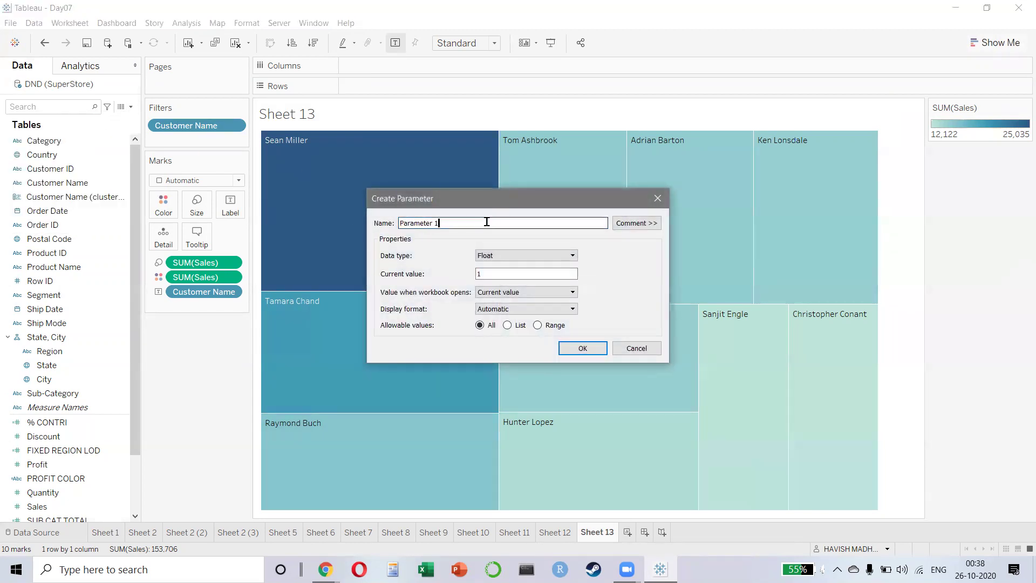
pyautogui.write('NO OF CUST')
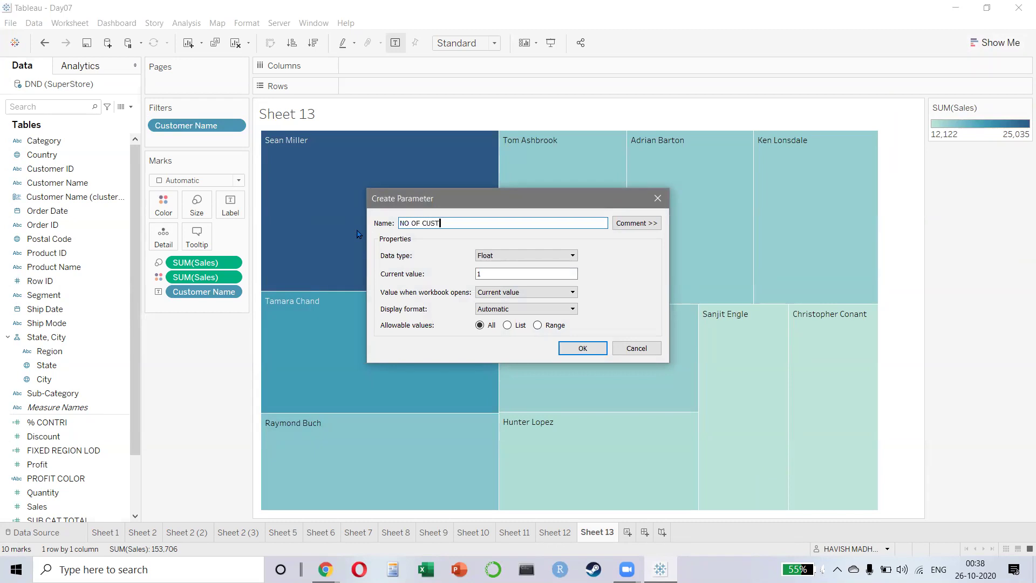
pyautogui.write('OMERS')
pyautogui.click(507, 257)
pyautogui.click(506, 274)
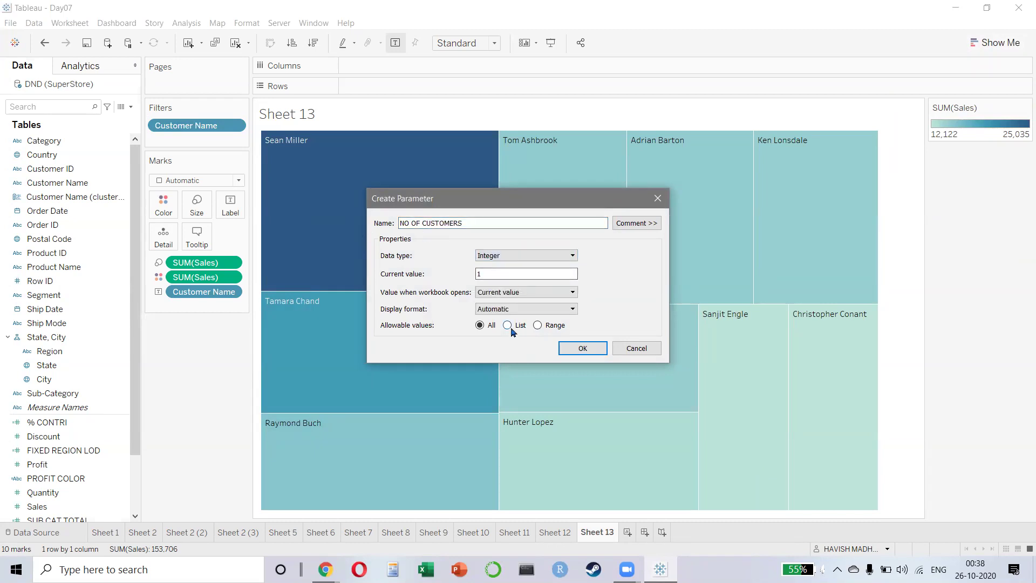
pyautogui.click(509, 326)
pyautogui.click(553, 327)
# - Set the parameter range minimum to 1 and maximum to 30, then confirm
pyautogui.click(398, 362)
pyautogui.click(399, 378)
pyautogui.doubleClick(451, 360)
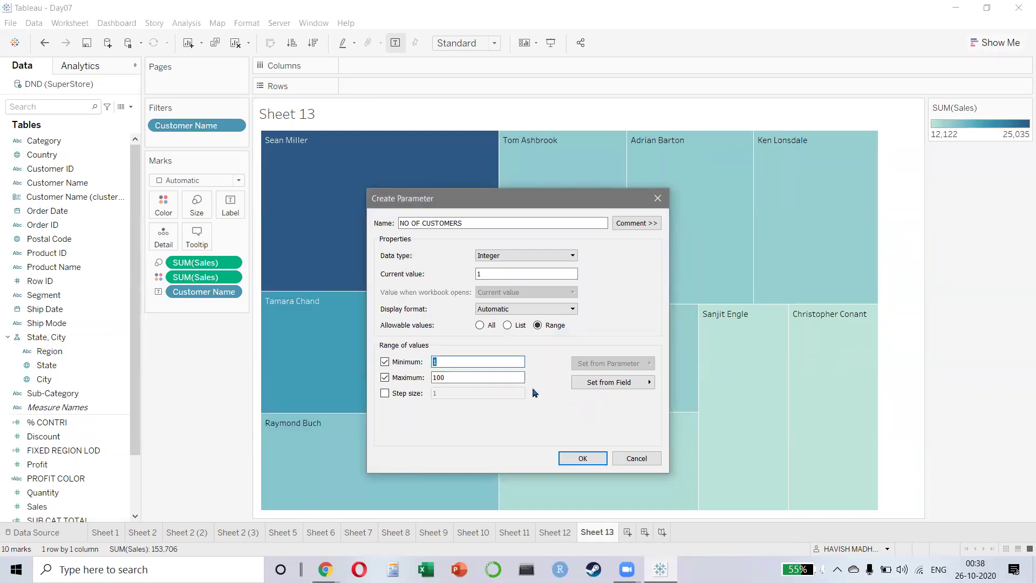
pyautogui.doubleClick(446, 377)
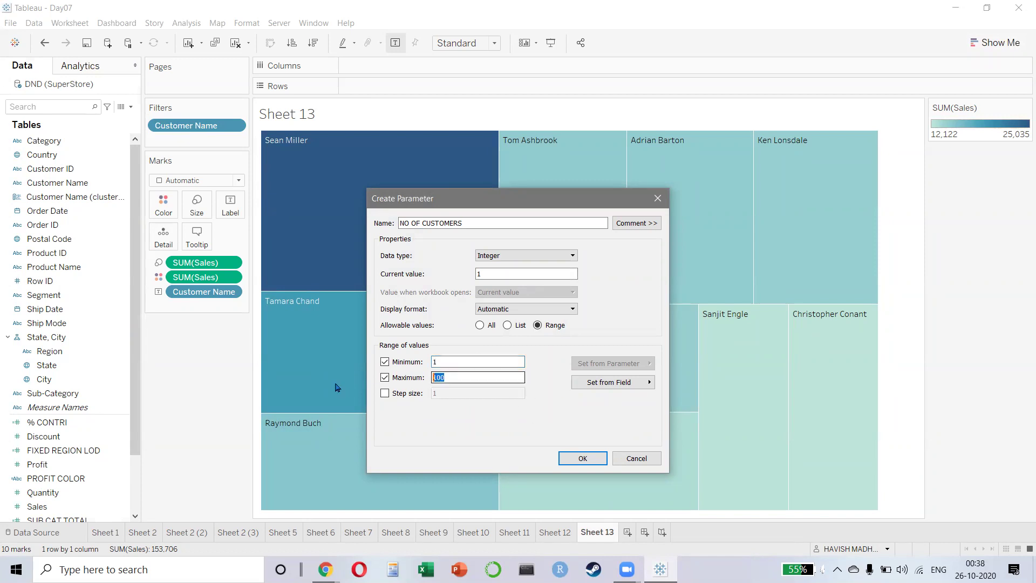
pyautogui.write('30')
pyautogui.tripleClick(461, 223)
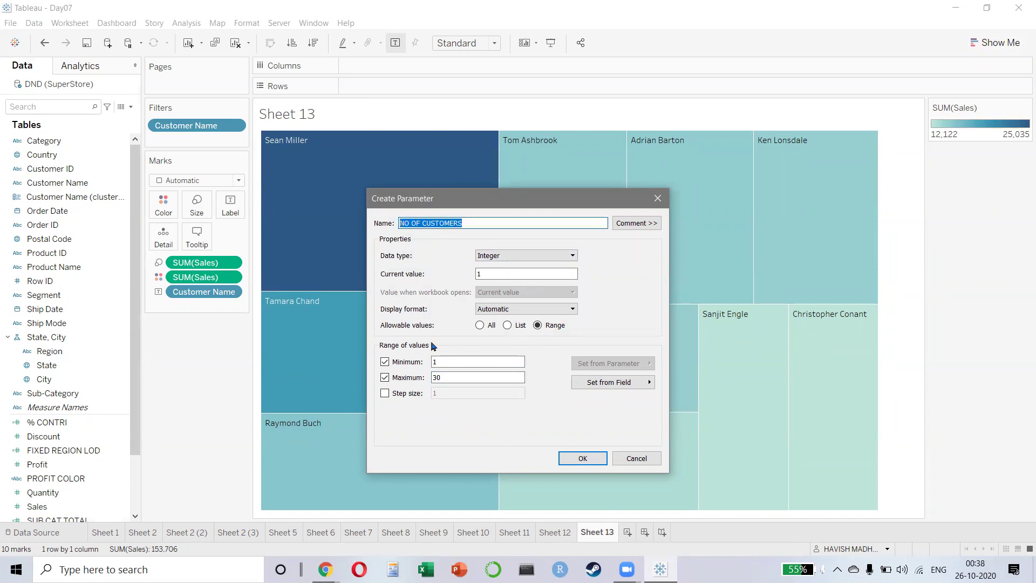
pyautogui.press('Return')
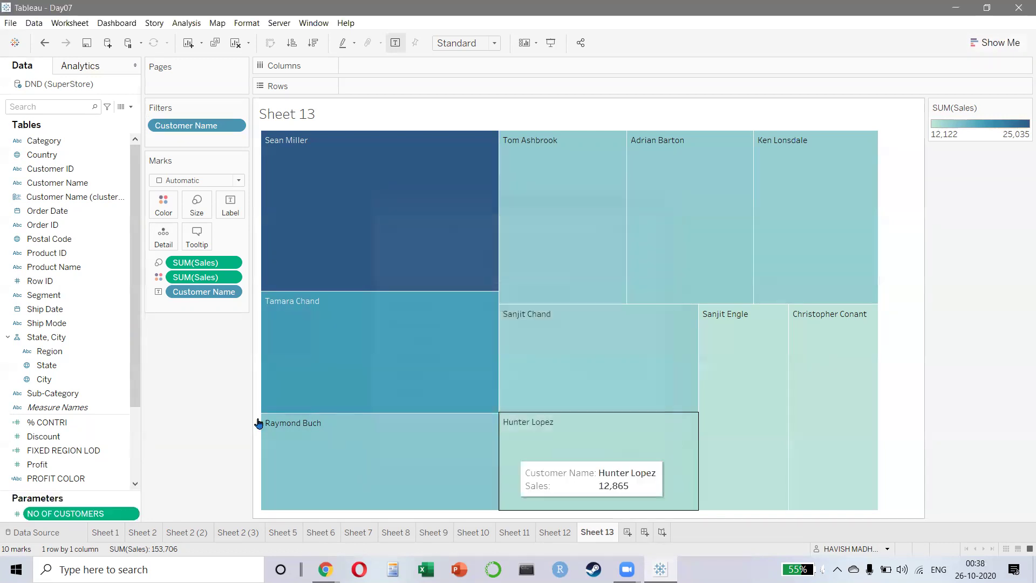
# - Show the NO OF CUSTOMERS parameter control and slide it to 9
pyautogui.scroll(-3, 109, 393)
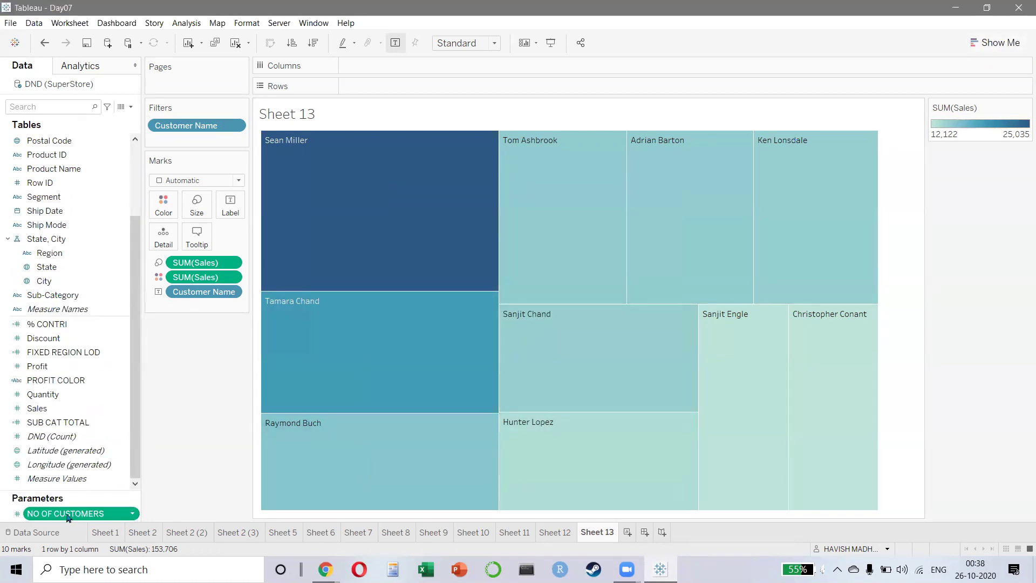
pyautogui.scroll(3, 30, 164)
pyautogui.scroll(-1, 87, 457)
pyautogui.scroll(-1, 87, 457)
pyautogui.rightClick(86, 516)
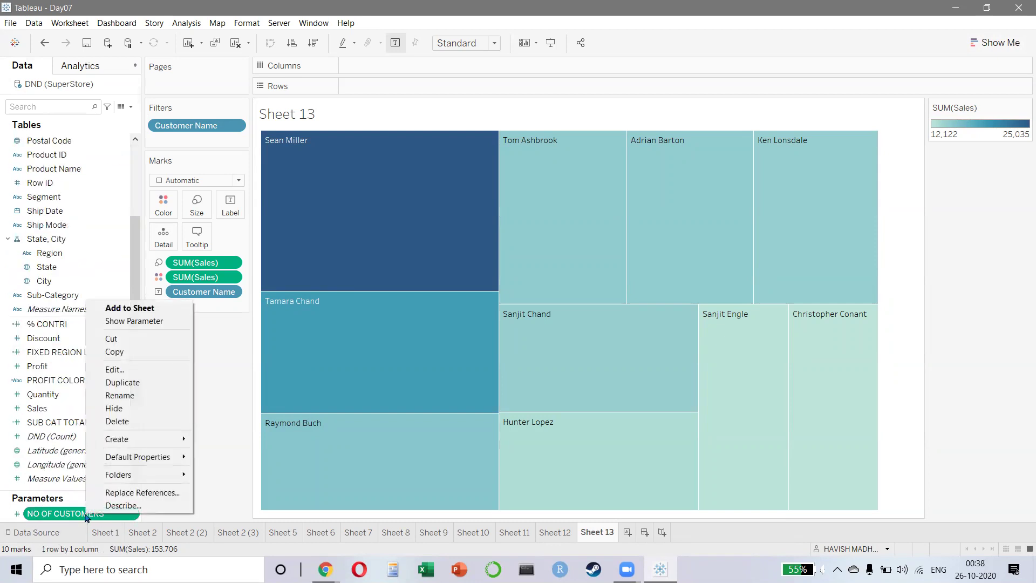
pyautogui.click(134, 321)
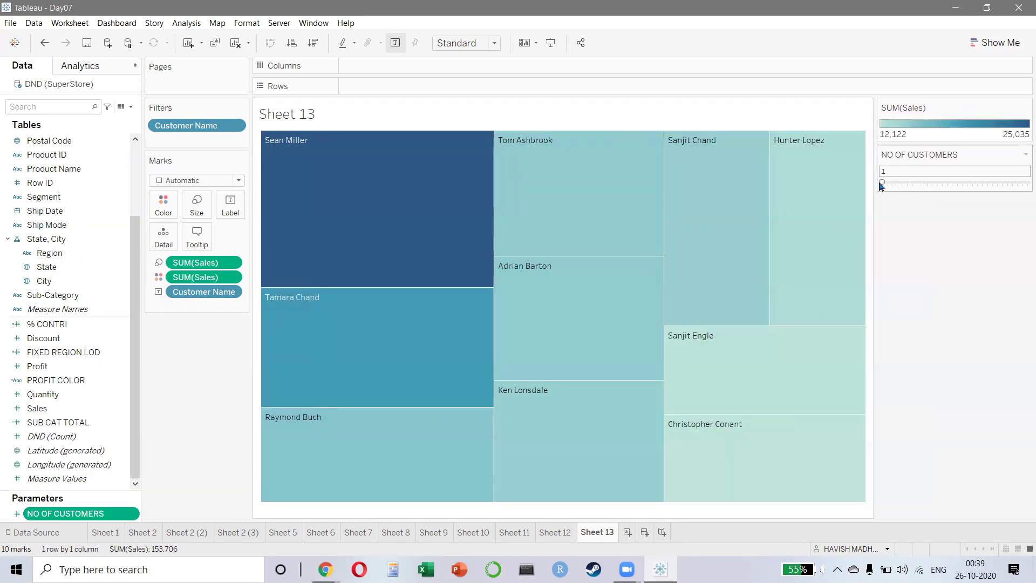
pyautogui.moveTo(881, 185); pyautogui.dragTo(928, 198)
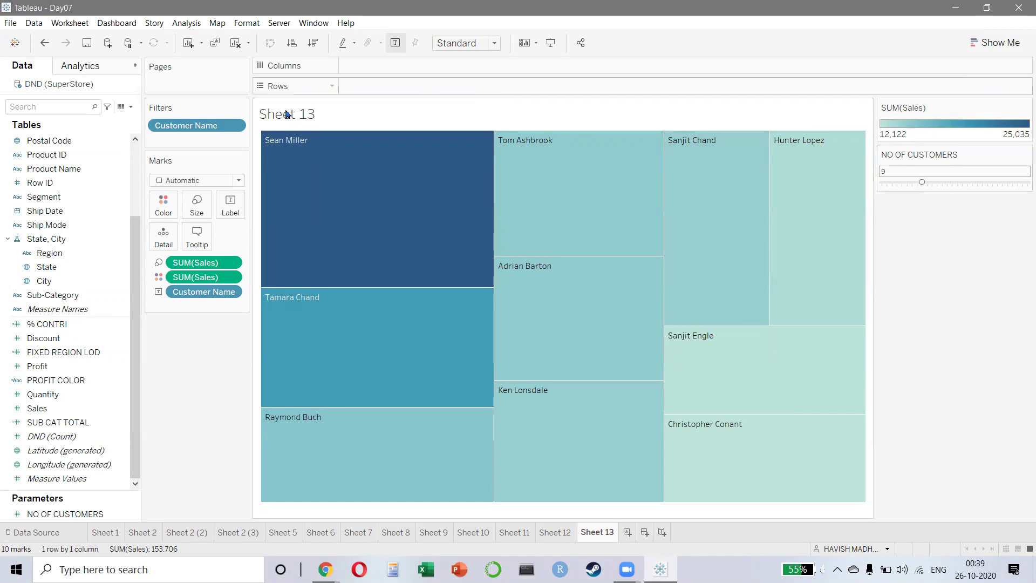
# - Make the Customer Name top filter use NO OF CUSTOMERS as its count, then raise the slider
pyautogui.rightClick(201, 130)
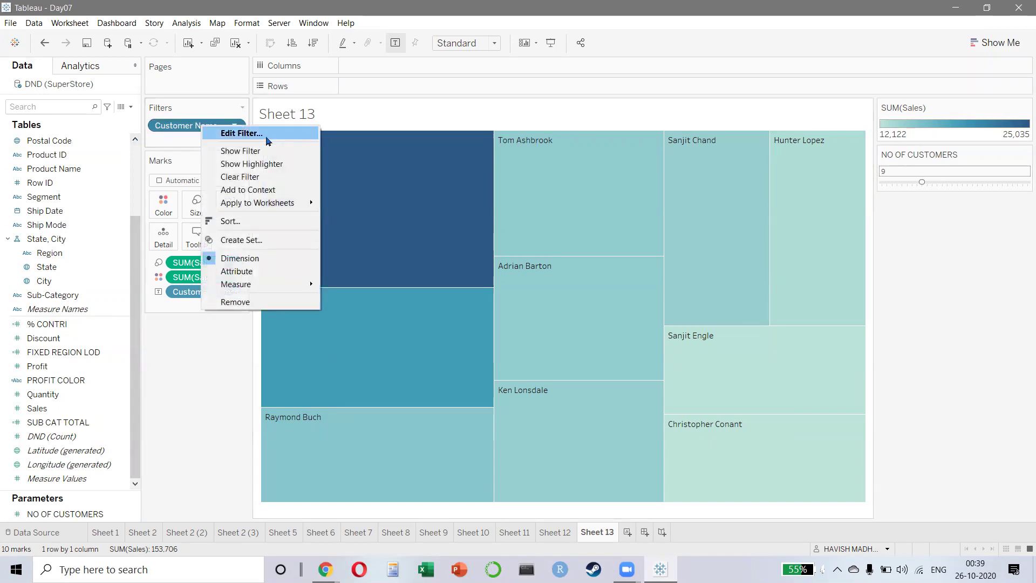
pyautogui.click(241, 133)
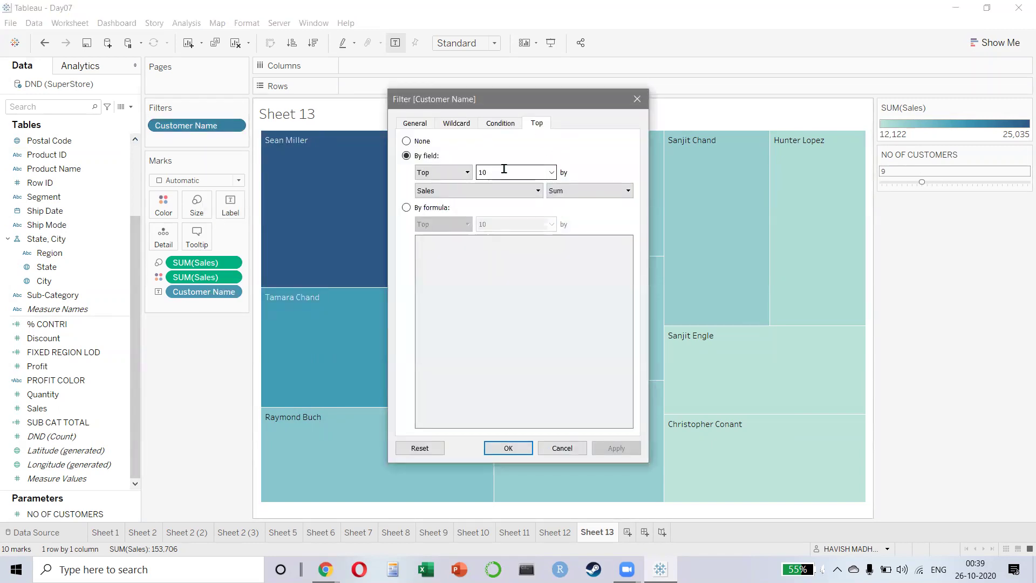
pyautogui.click(551, 172)
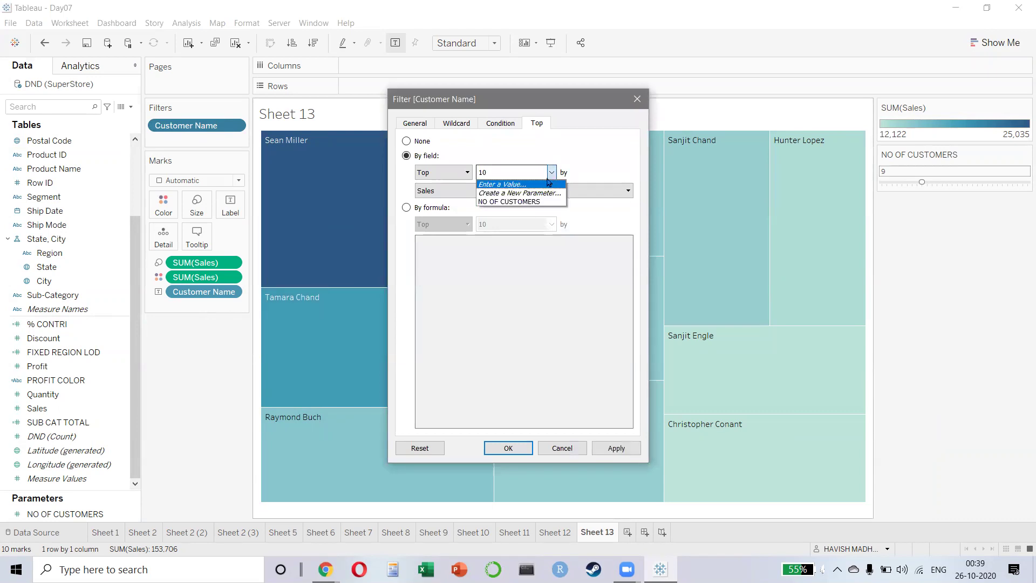
pyautogui.click(522, 202)
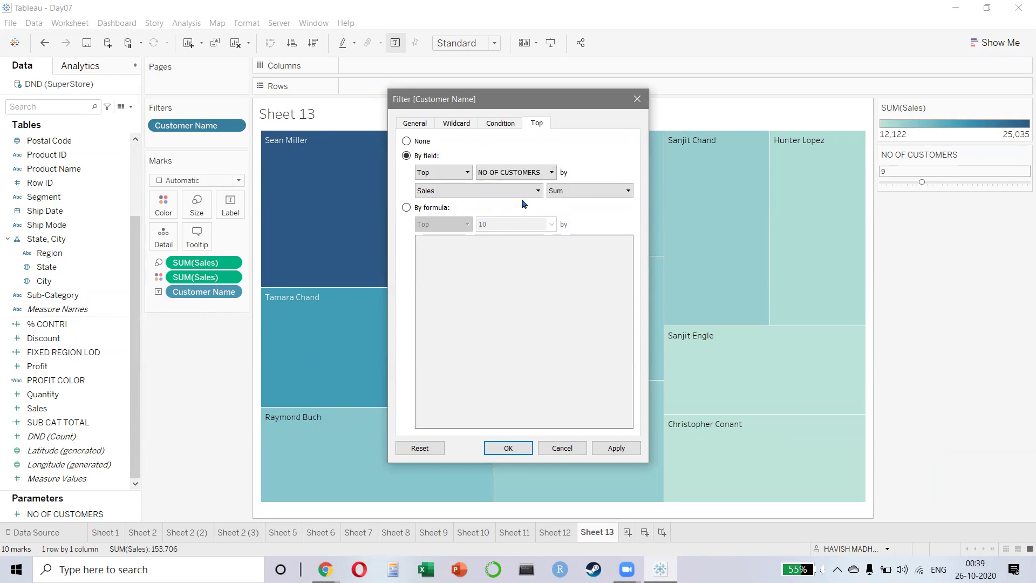
pyautogui.click(599, 446)
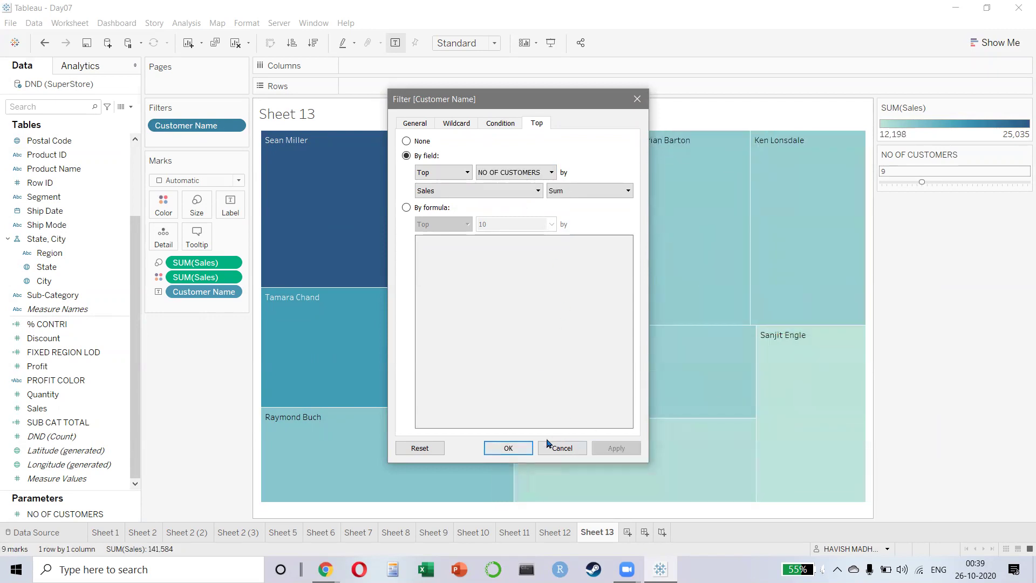
pyautogui.click(508, 448)
pyautogui.moveTo(923, 183); pyautogui.dragTo(970, 186)
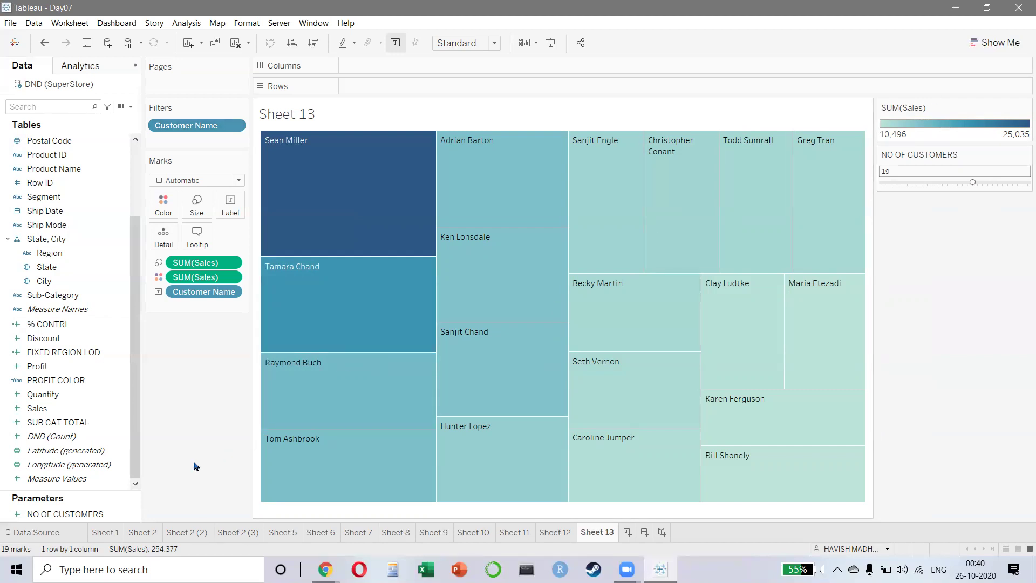
# - Delete the stray empty Sheet 14 and create a new Dashboard 1
pyautogui.click(627, 532)
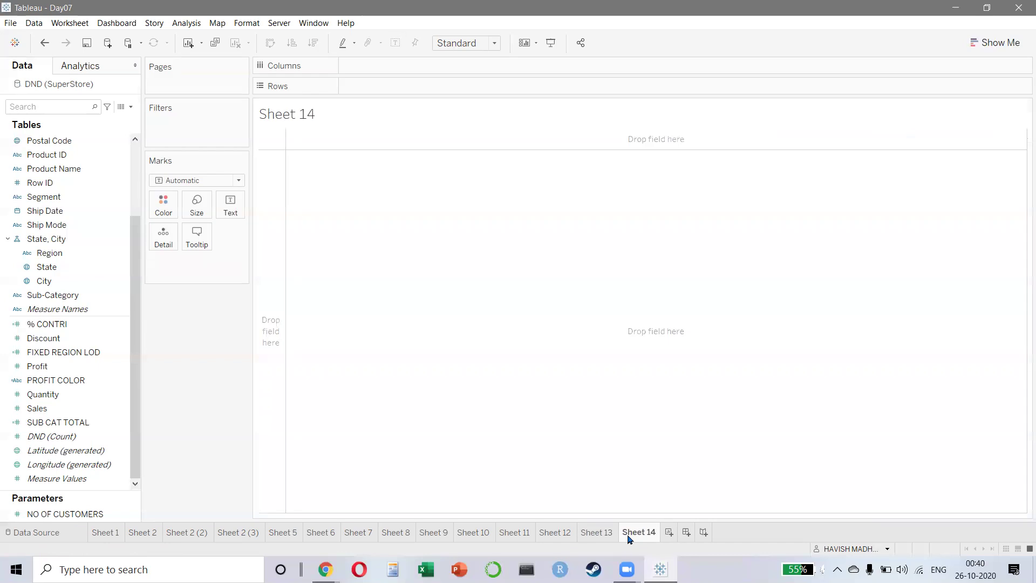
pyautogui.rightClick(639, 532)
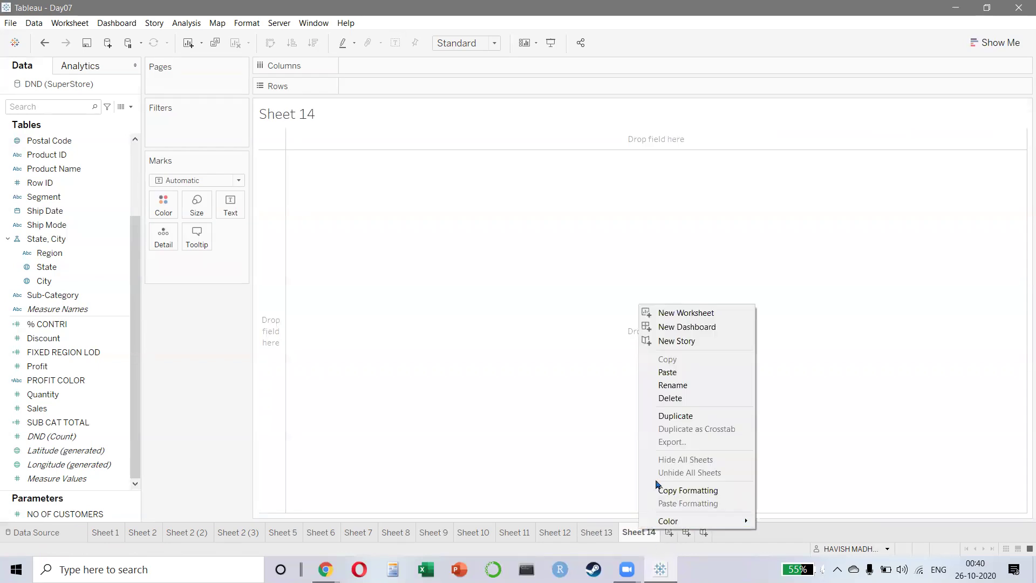
pyautogui.click(684, 397)
pyautogui.click(645, 534)
pyautogui.click(644, 534)
pyautogui.click(645, 534)
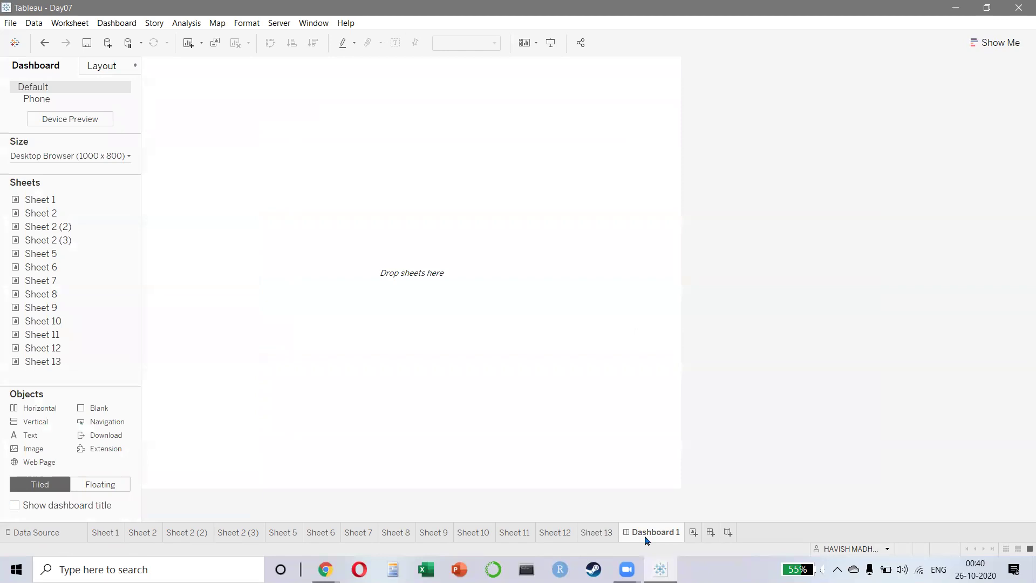
# - Size Dashboard 1 to Generic Desktop (1366 x 768), then return to the Sheet 13 treemap
pyautogui.click(63, 156)
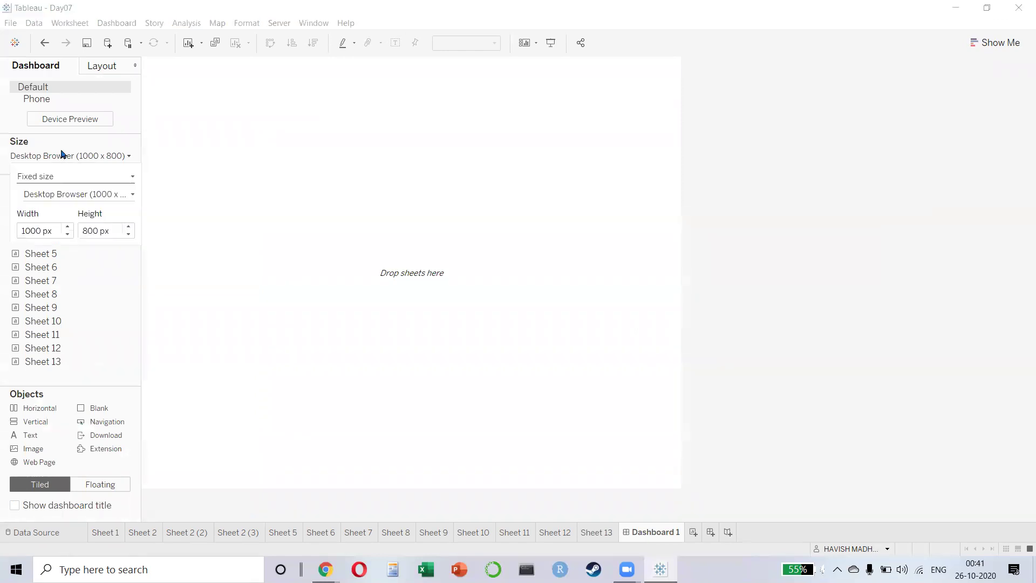
pyautogui.click(79, 197)
pyautogui.click(68, 227)
pyautogui.click(77, 199)
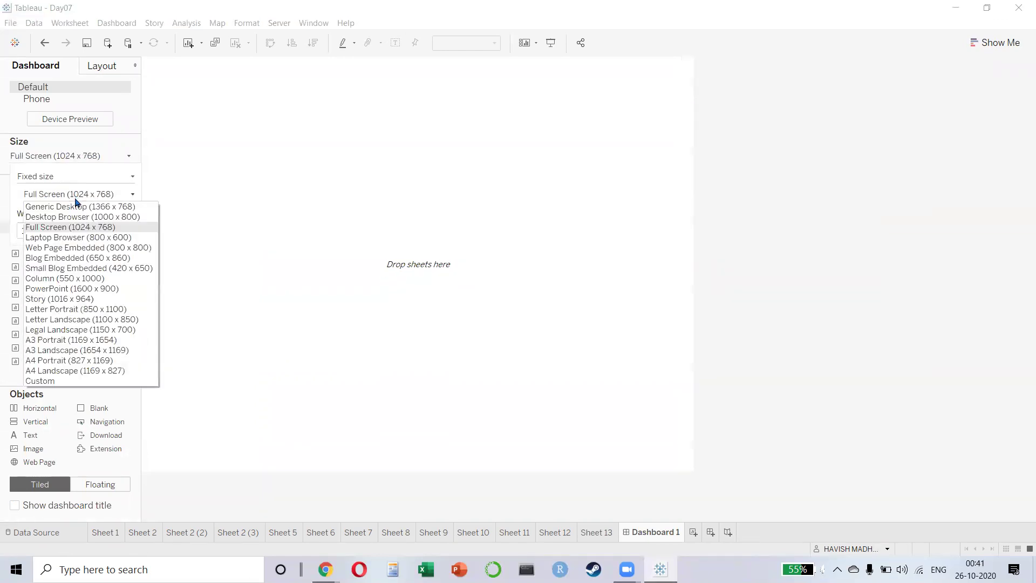
pyautogui.click(75, 208)
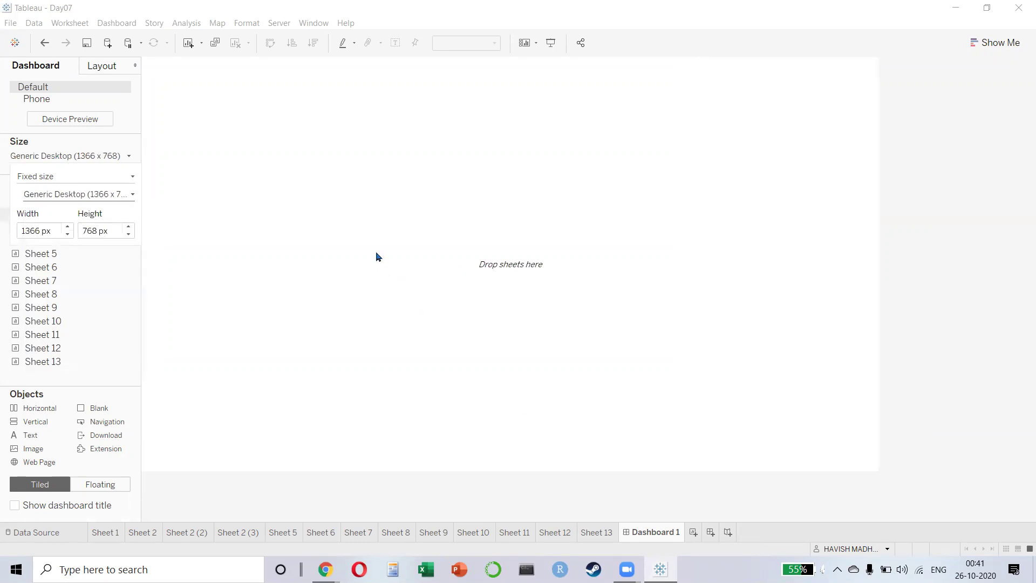
pyautogui.click(412, 278)
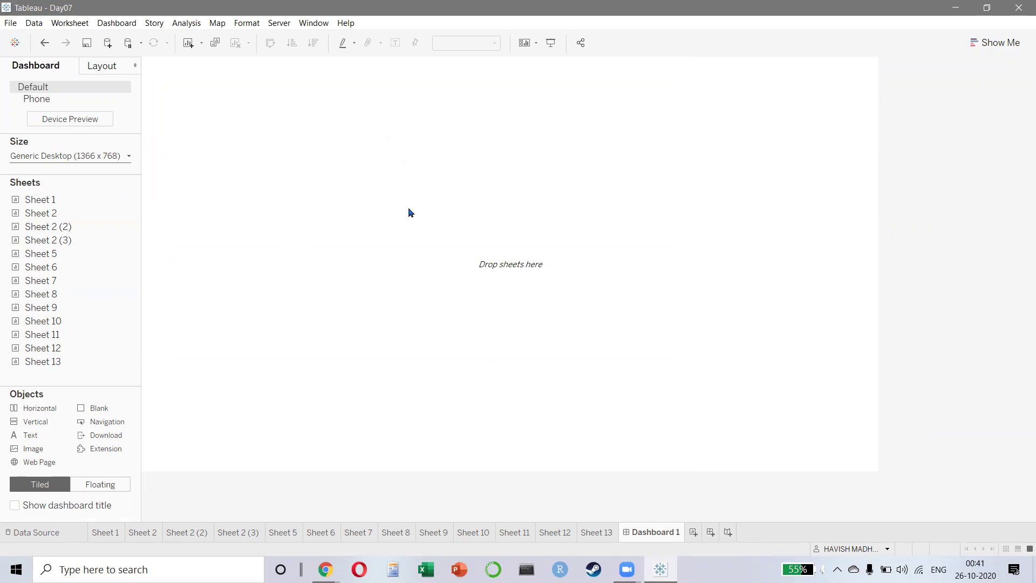
pyautogui.click(593, 535)
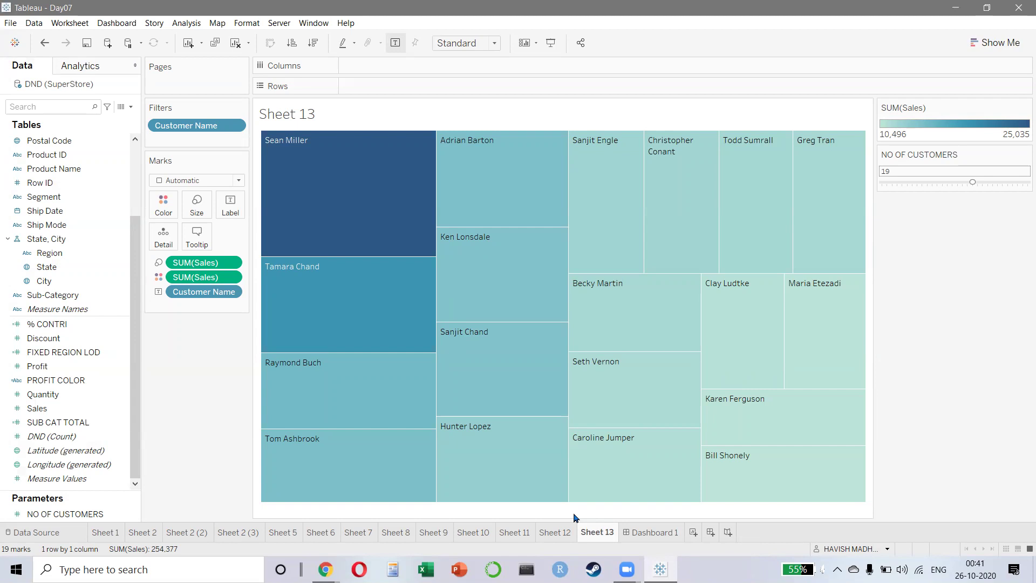
# - From the desktop's Tableau folder, launch the LOD packaged workbook
pyautogui.press('super+d')
pyautogui.doubleClick(12, 507)
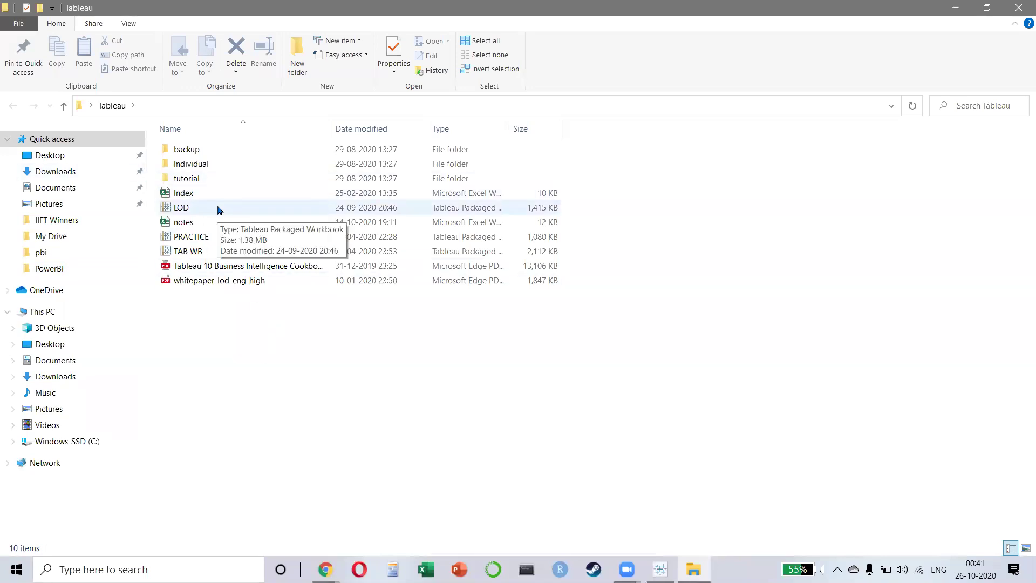
pyautogui.click(219, 210)
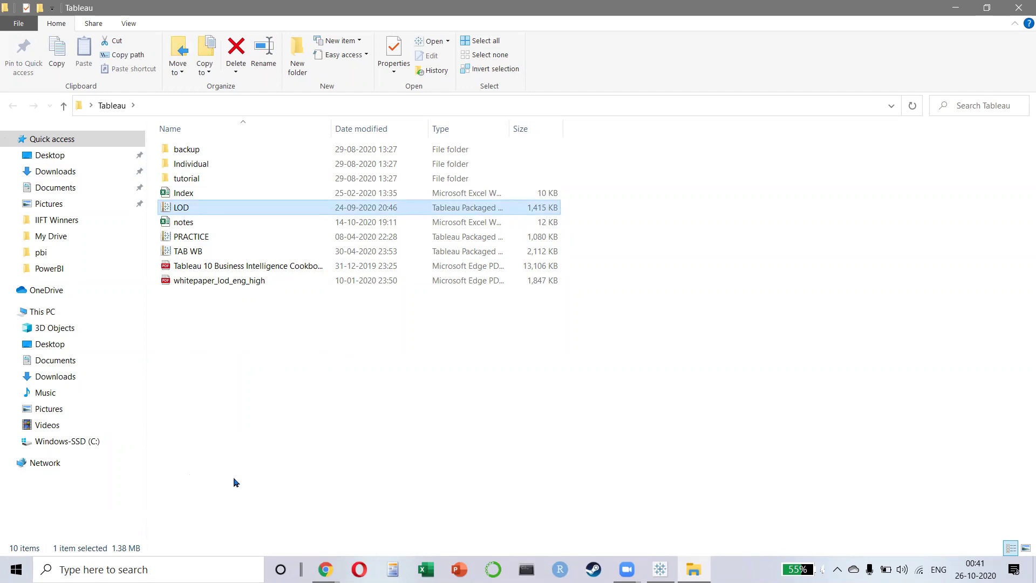
pyautogui.press('Return')
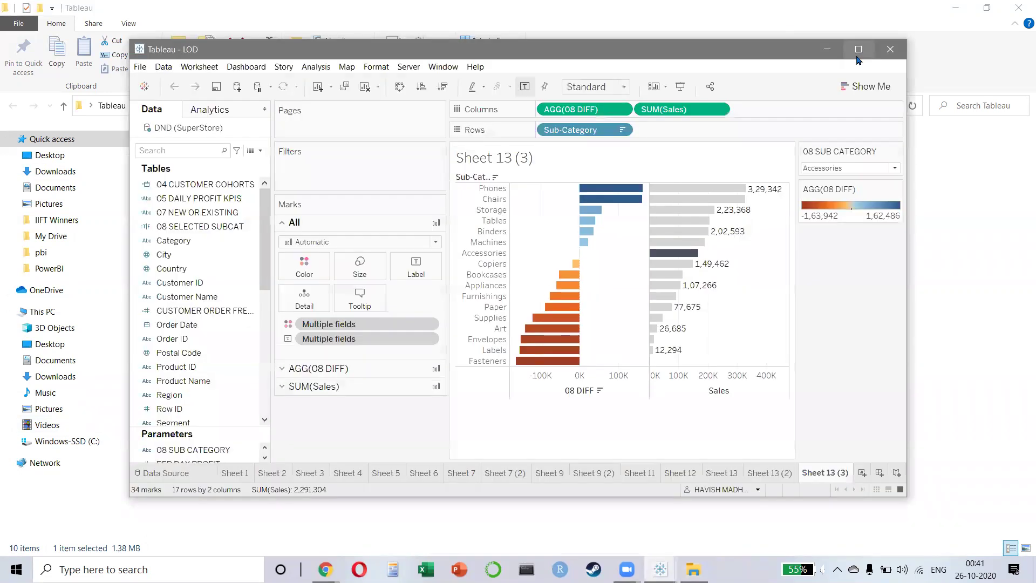
# - Maximize the LOD window, step back through its sheets to the Sheet 5 cohorts table, then close it
pyautogui.click(858, 51)
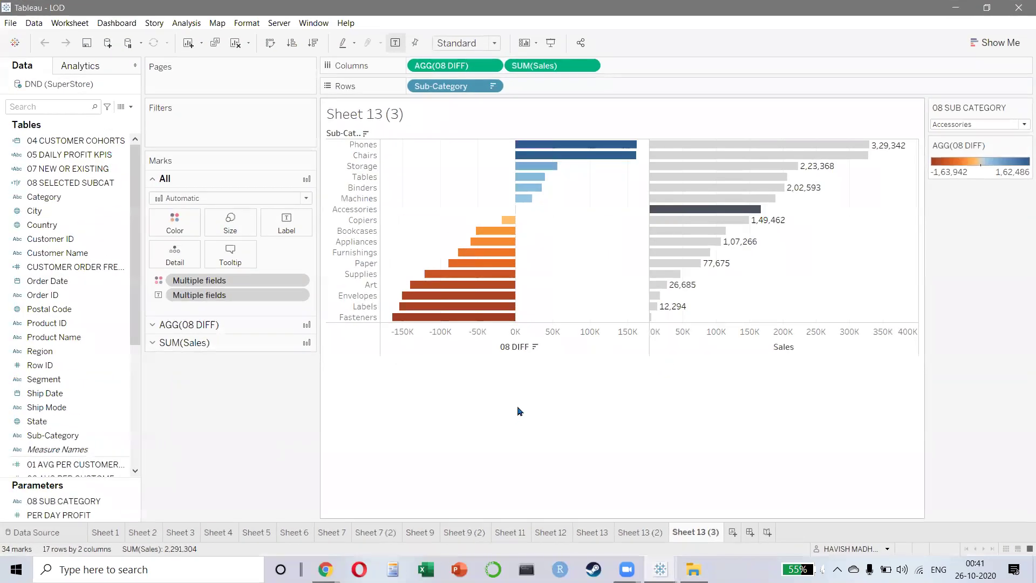
pyautogui.hotkey('ctrl', 'shift', 'Tab')
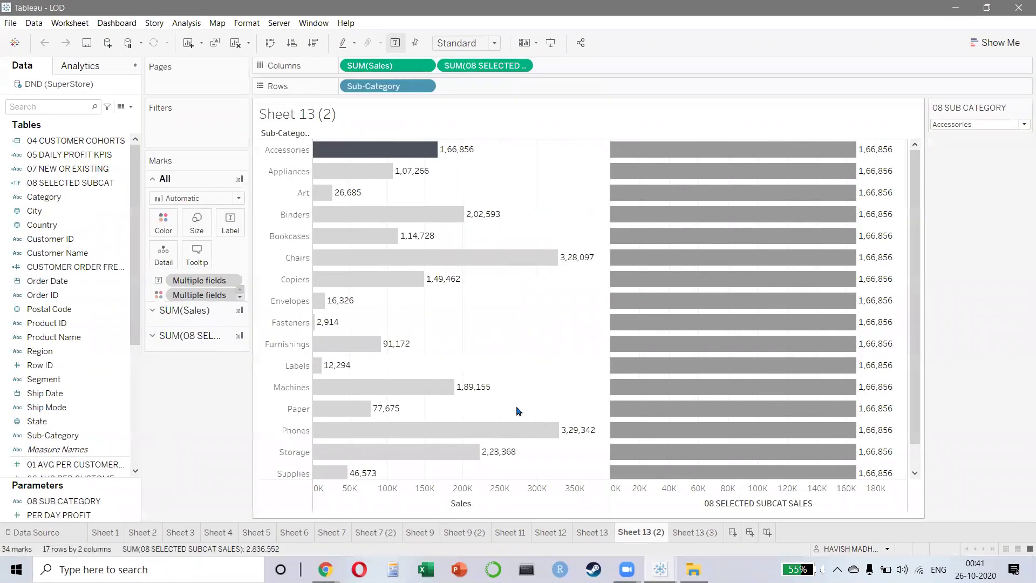
pyautogui.hotkey('ctrl', 'shift', 'Tab')
pyautogui.hotkey('ctrl', 'shift', 'Tab')
pyautogui.hotkey('ctrl', 'shift', 'Tab')
pyautogui.hotkey('ctrl', 'shift', 'Tab')
pyautogui.hotkey('ctrl', 'shift', 'Tab')
pyautogui.hotkey('ctrl', 'shift', 'Tab')
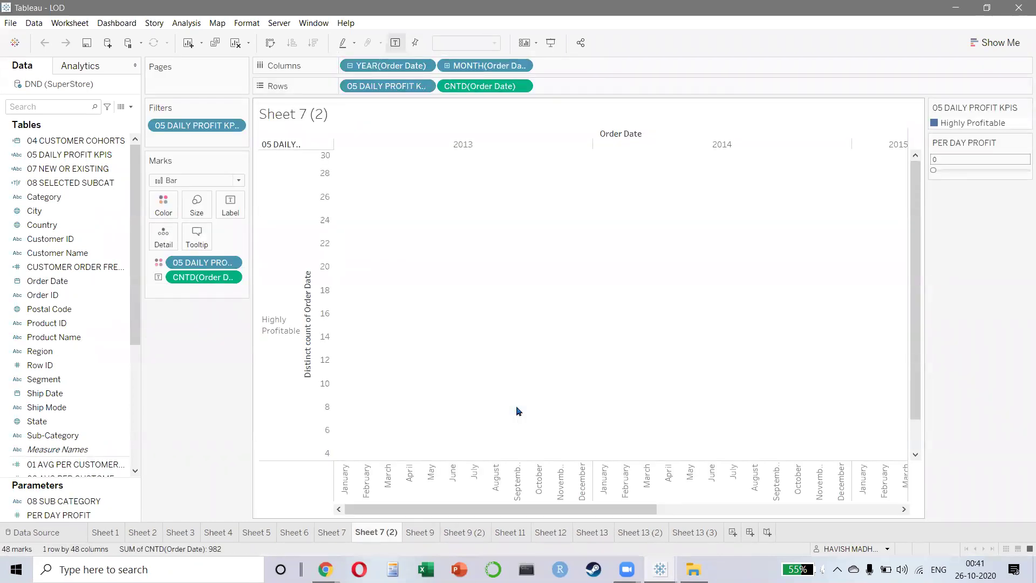
pyautogui.hotkey('ctrl', 'shift', 'Tab')
pyautogui.hotkey('ctrl', 'shift', 'Tab')
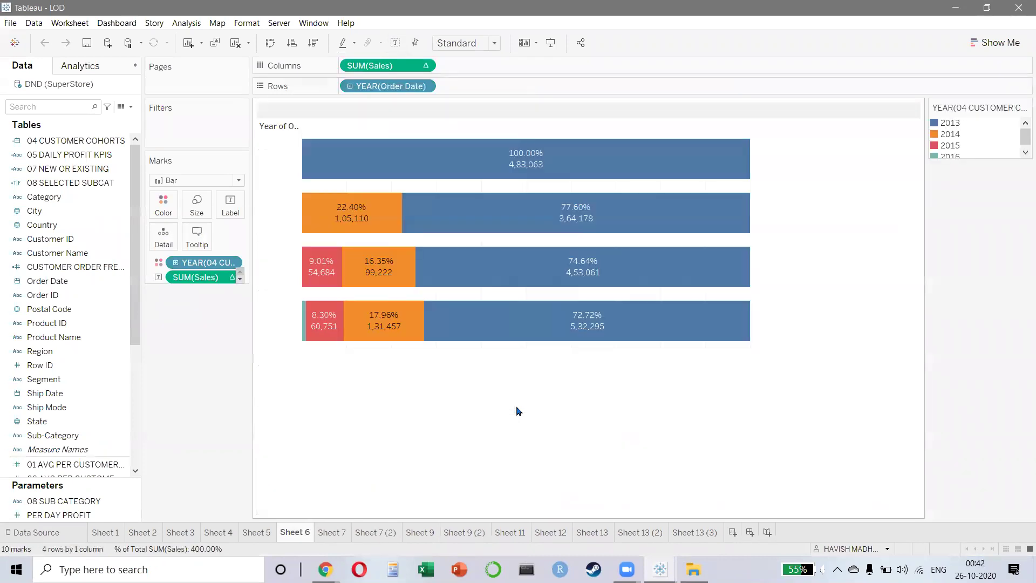
pyautogui.hotkey('ctrl', 'shift', 'Tab')
pyautogui.hotkey('ctrl', 'shift', 'Tab')
pyautogui.hotkey('ctrl', 'shift', 'Tab')
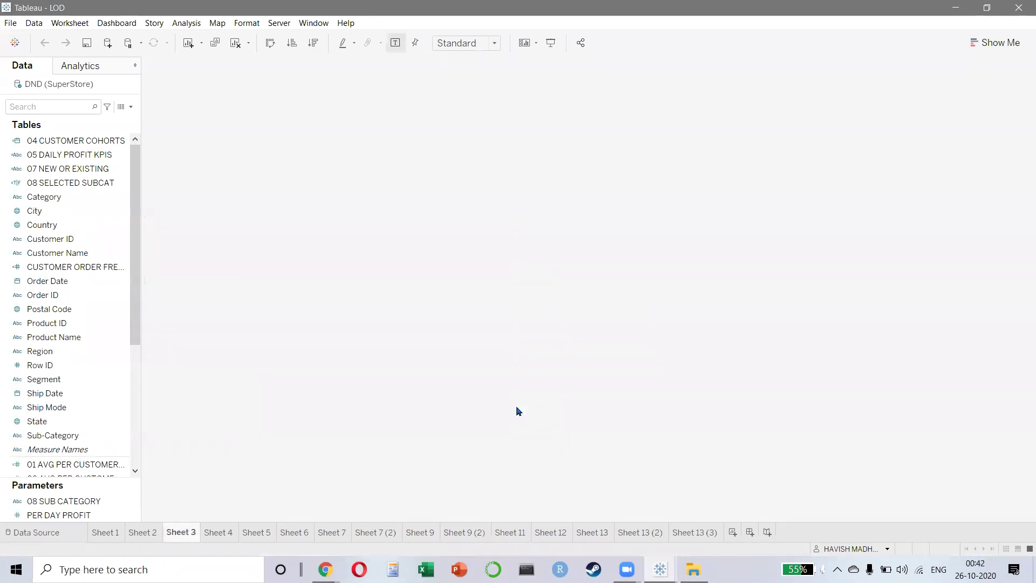
pyautogui.hotkey('ctrl', 'shift', 'Tab')
pyautogui.hotkey('ctrl', 'shift', 'Tab')
pyautogui.hotkey('ctrl', 'shift', 'Tab')
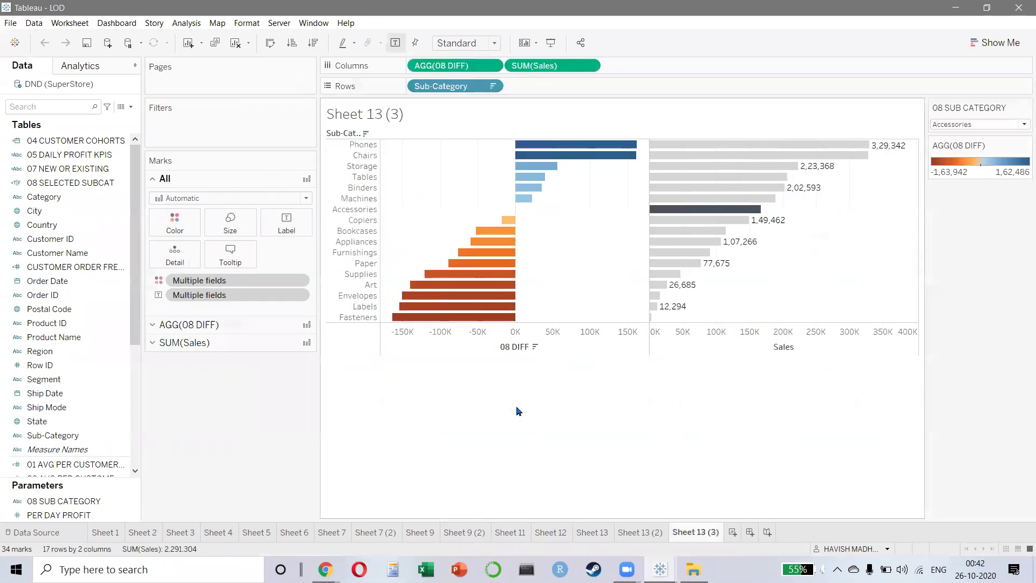
pyautogui.hotkey('ctrl', 'shift', 'Tab')
pyautogui.hotkey('ctrl', 'shift', 'Tab')
pyautogui.hotkey('ctrl', 'shift', 'Tab')
pyautogui.hotkey('ctrl', 'shift', 'Tab')
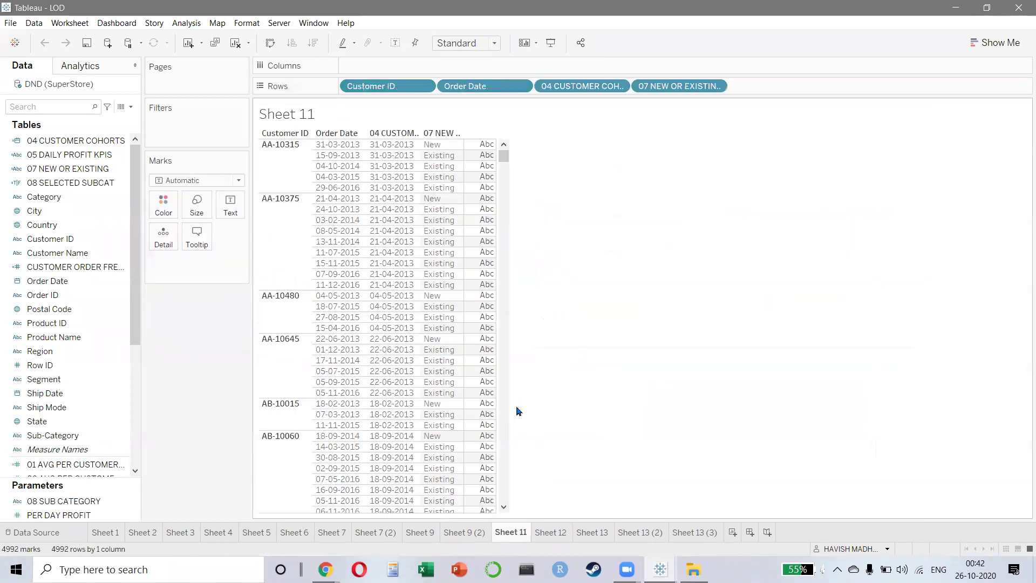
pyautogui.hotkey('ctrl', 'shift', 'Tab')
pyautogui.hotkey('ctrl', 'shift', 'Tab')
pyautogui.hotkey('ctrl', 'shift', 'Tab')
pyautogui.hotkey('ctrl', 'shift', 'Tab')
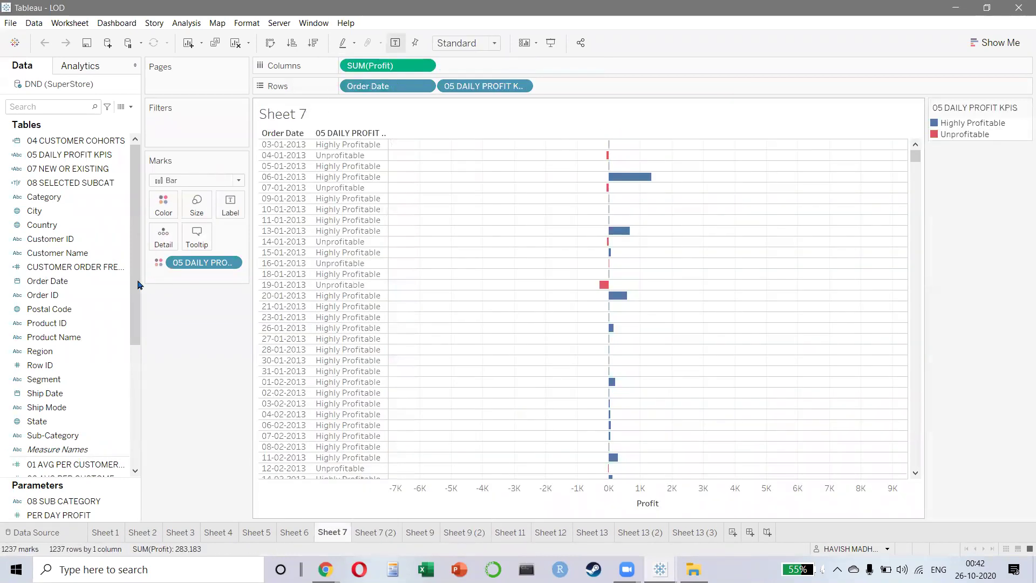
pyautogui.hotkey('ctrl', 'shift', 'Tab')
pyautogui.hotkey('ctrl', 'shift', 'Tab')
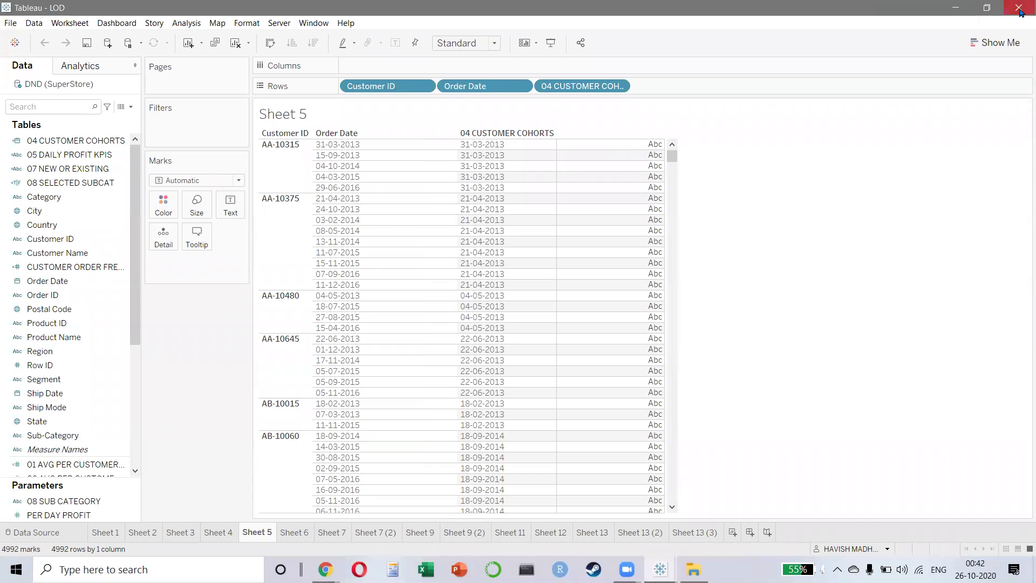
pyautogui.click(1019, 9)
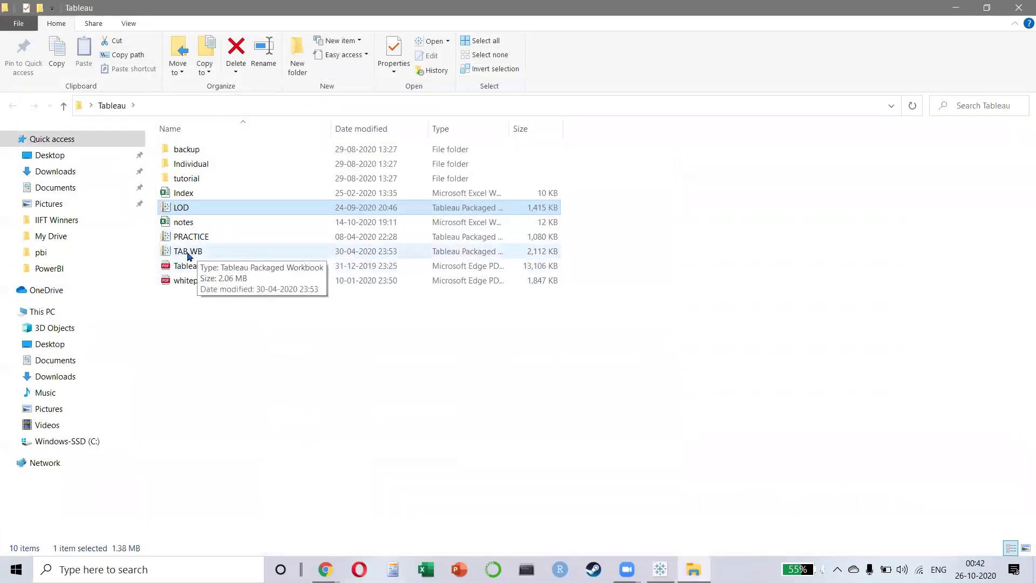
# - Open the TAB WB packaged workbook from the Tableau folder
pyautogui.click(188, 254)
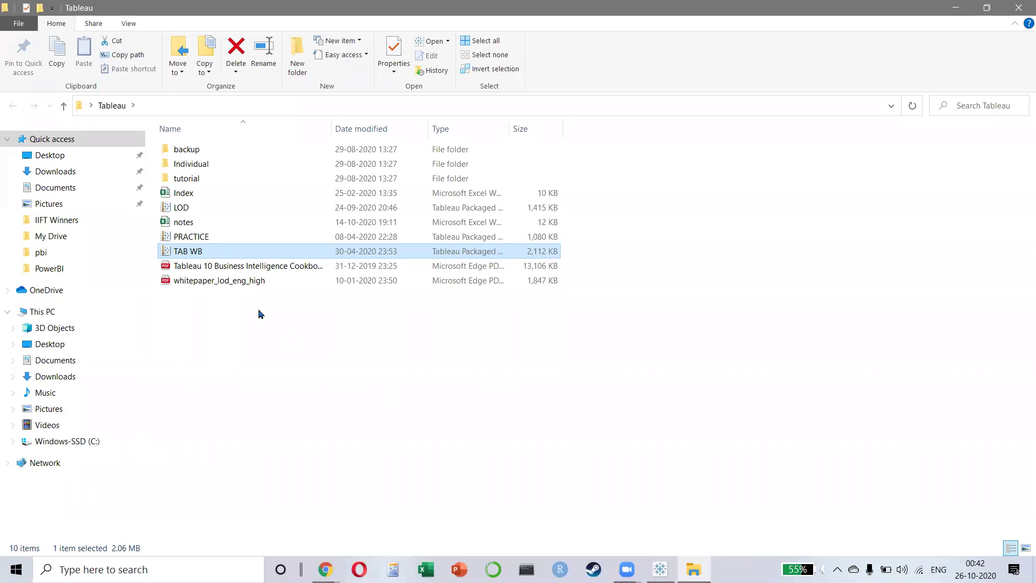
pyautogui.click(298, 326)
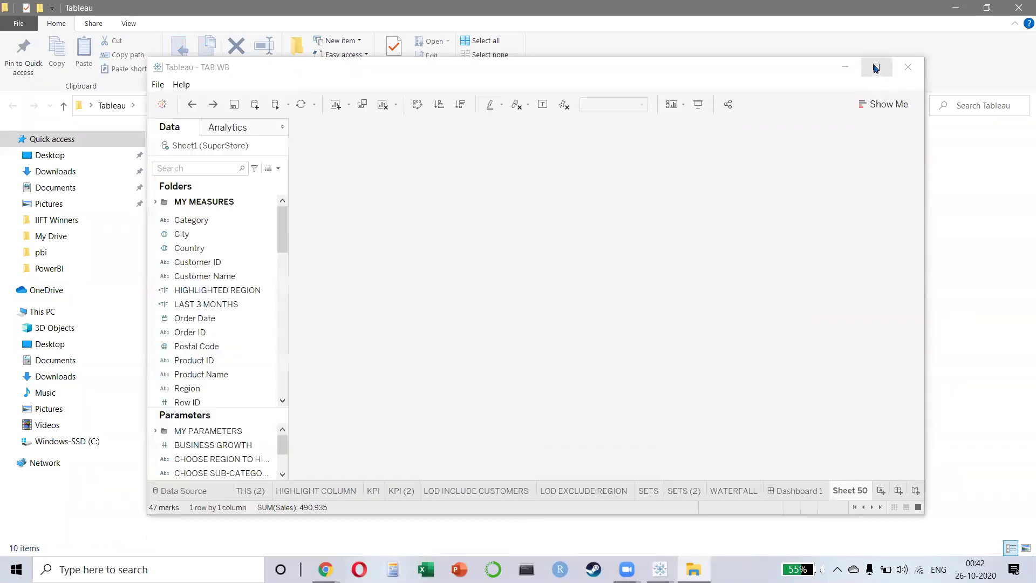
# - Maximize Tableau, show the HIGHLIGHT COLUMN sheet and widen the parameter area so captions fit
pyautogui.click(877, 67)
pyautogui.click(430, 538)
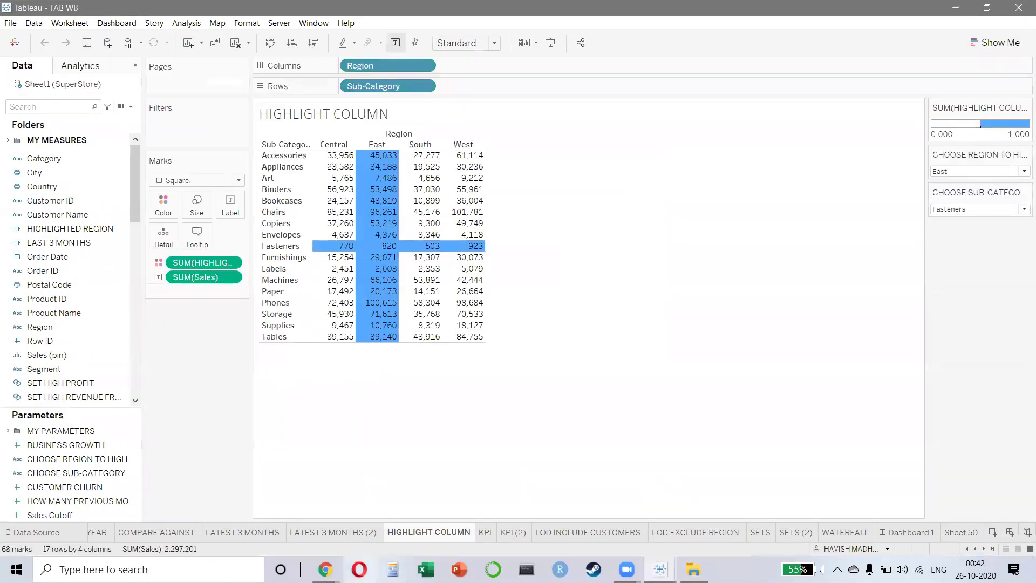
pyautogui.click(357, 537)
pyautogui.click(412, 531)
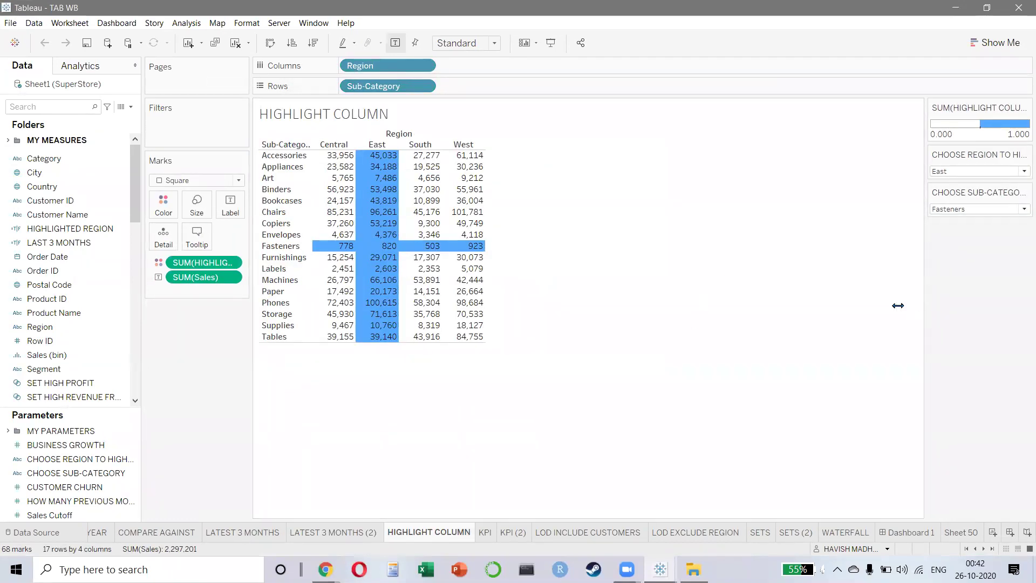
pyautogui.moveTo(923, 300); pyautogui.dragTo(874, 305)
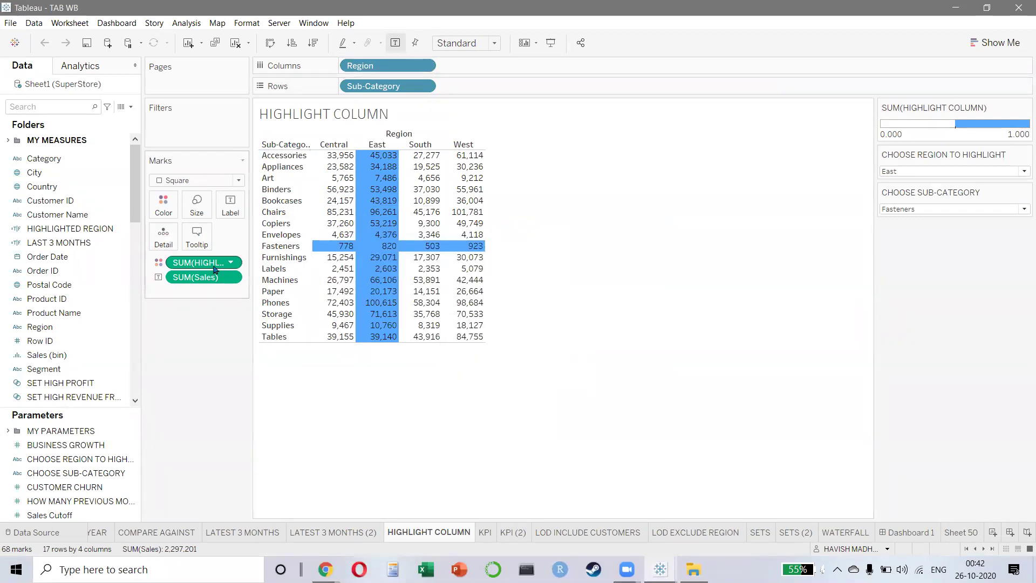
# - Search fields for 'HIGH' and inspect the HIGHLIGHT COLUMN calculation without changing it
pyautogui.click(53, 107)
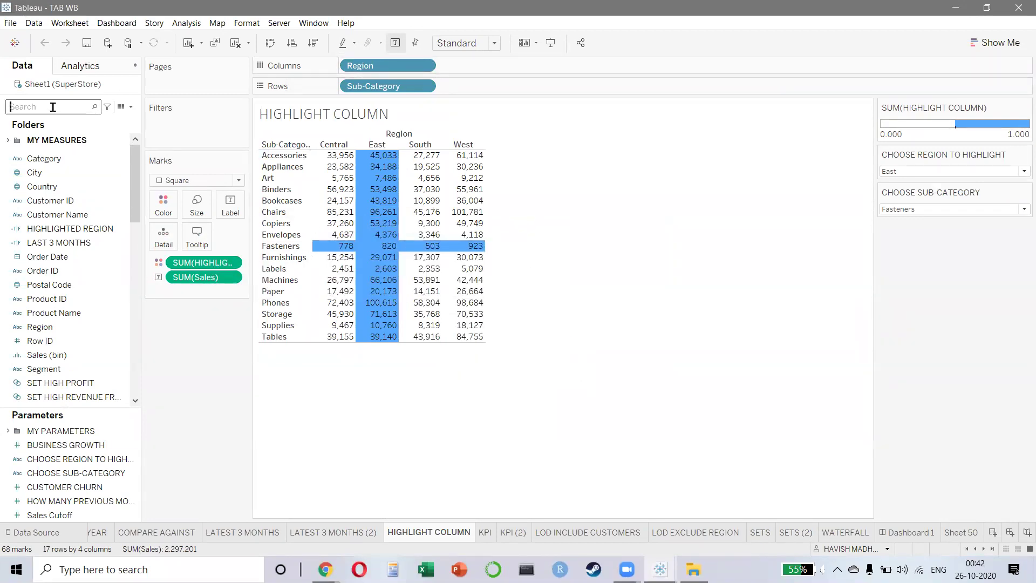
pyautogui.write('HIGH')
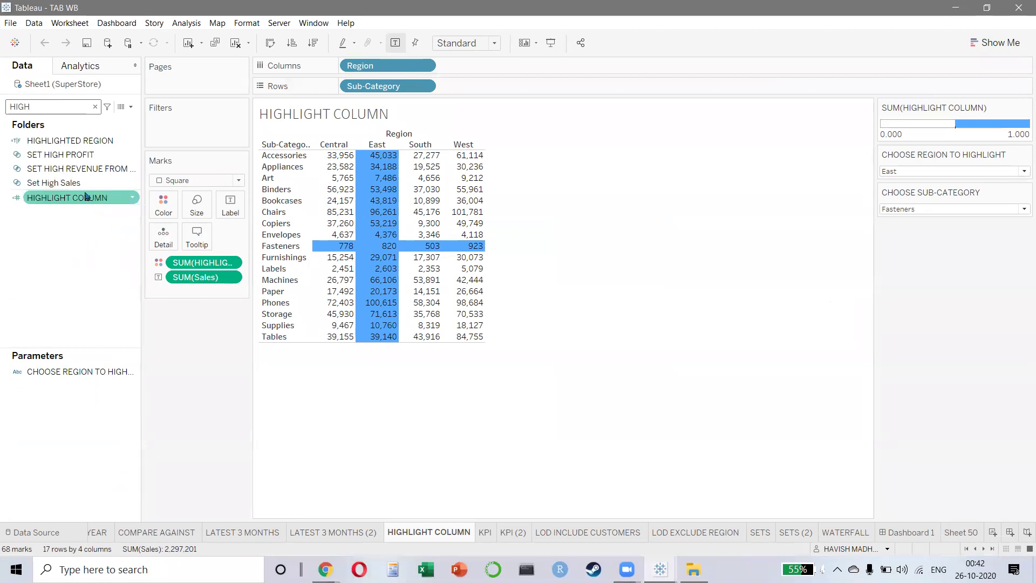
pyautogui.rightClick(68, 197)
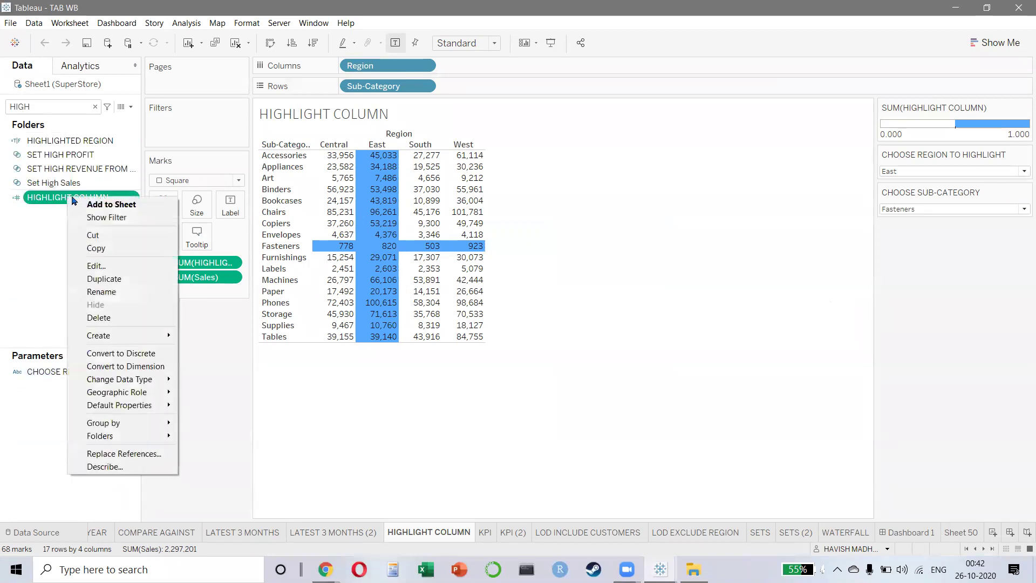
pyautogui.click(102, 269)
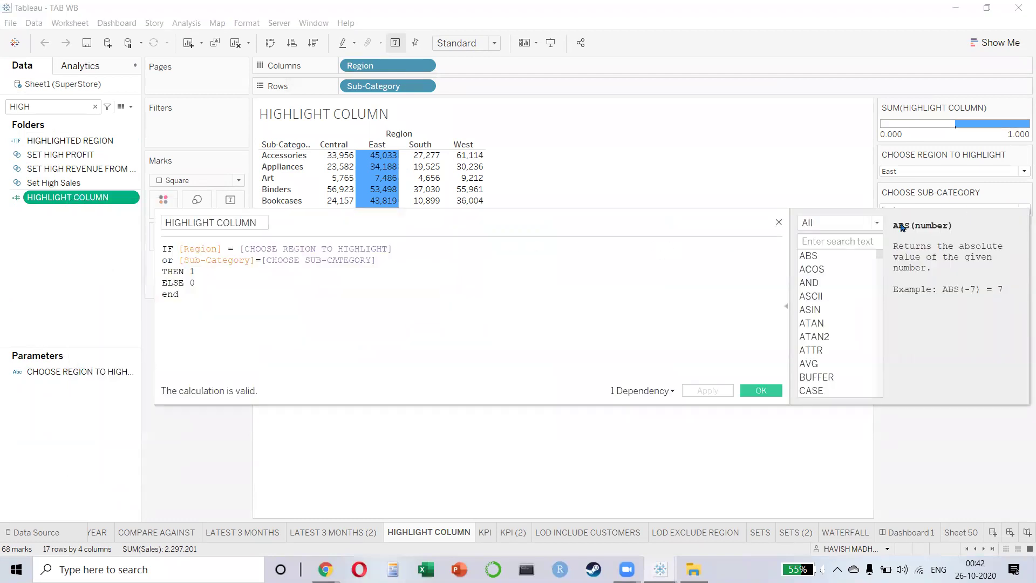
pyautogui.click(778, 222)
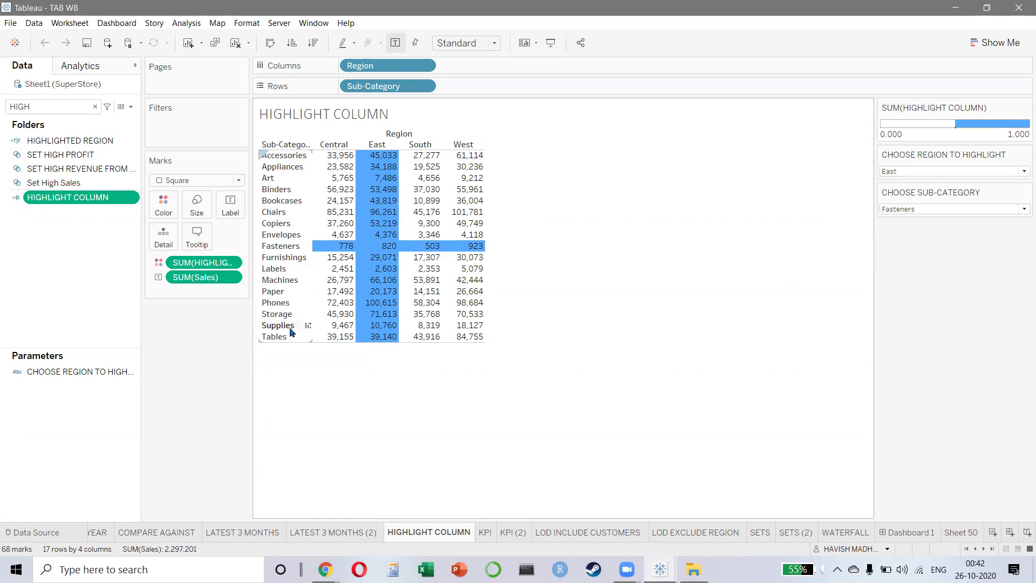
pyautogui.click(934, 172)
pyautogui.click(924, 193)
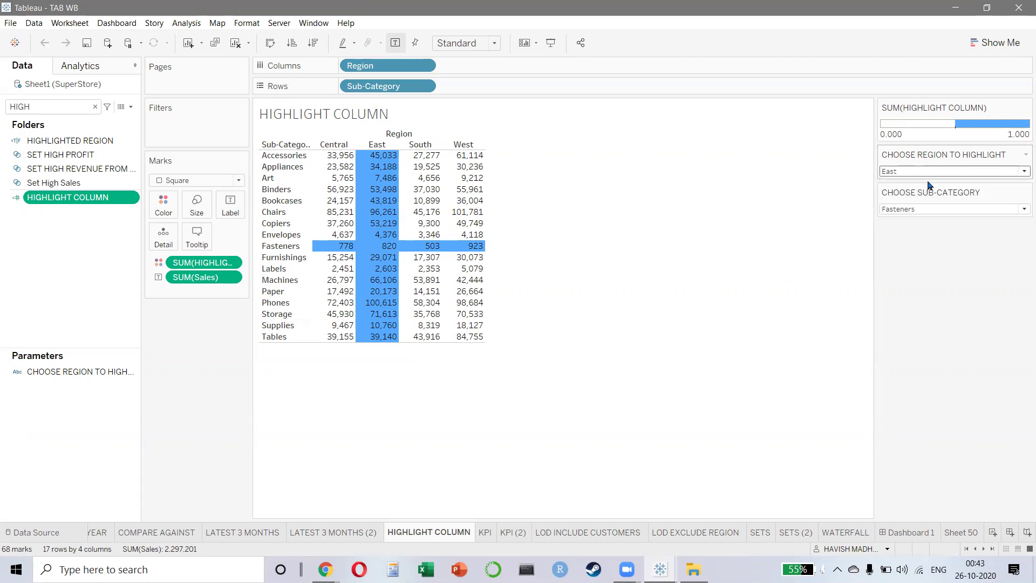
pyautogui.press('Up')
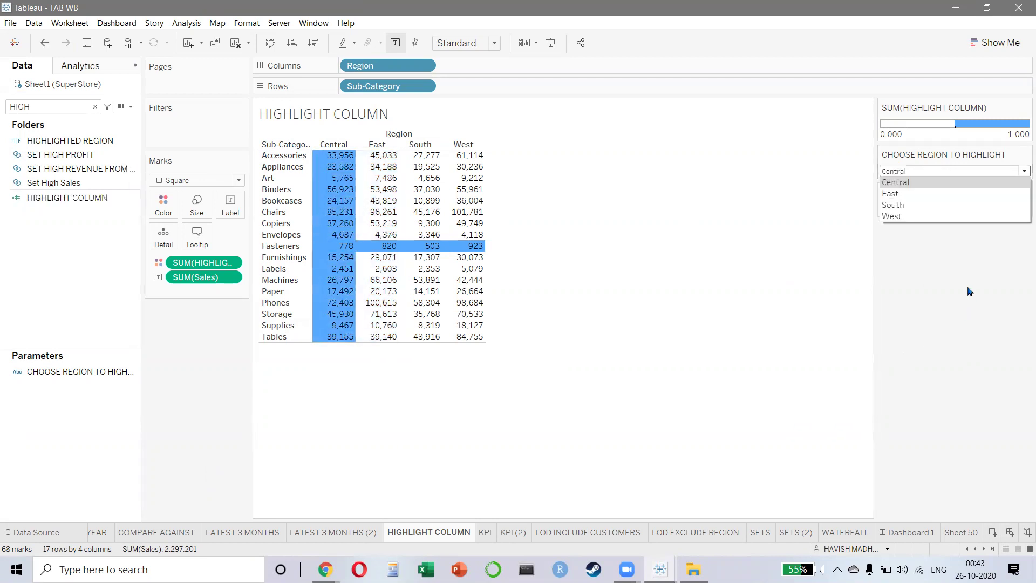
pyautogui.click(938, 216)
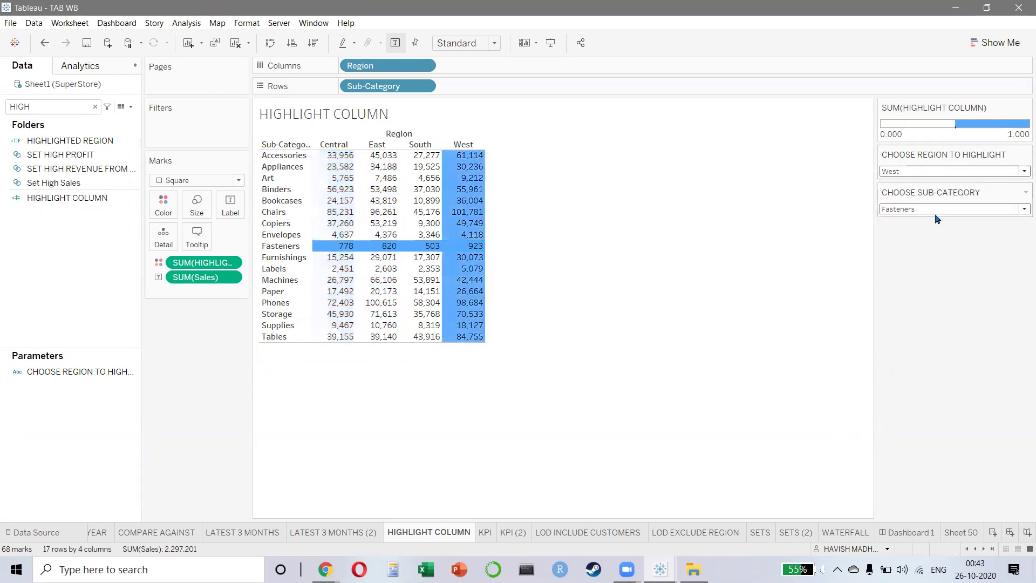
pyautogui.click(923, 172)
pyautogui.click(913, 192)
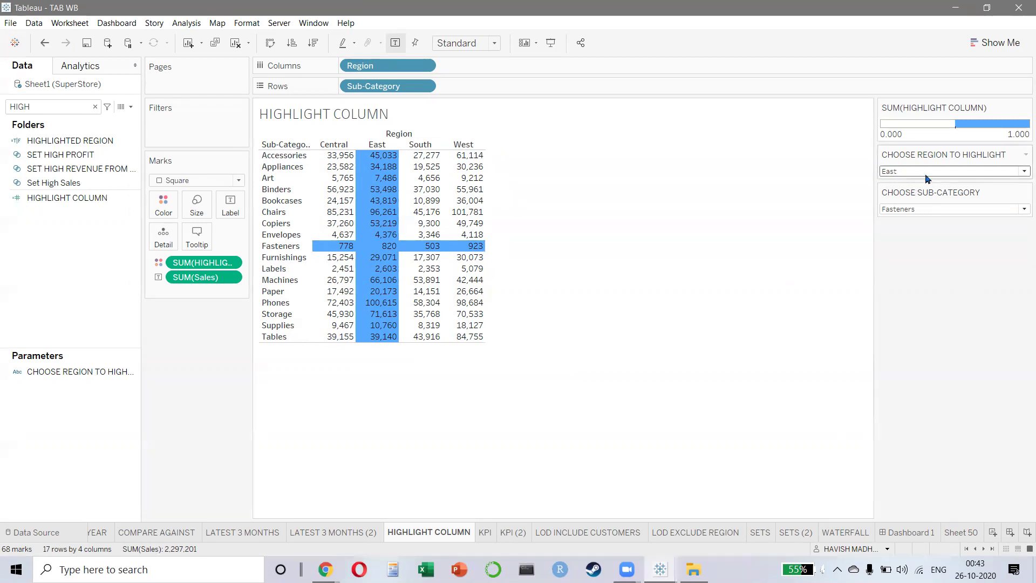
pyautogui.click(926, 171)
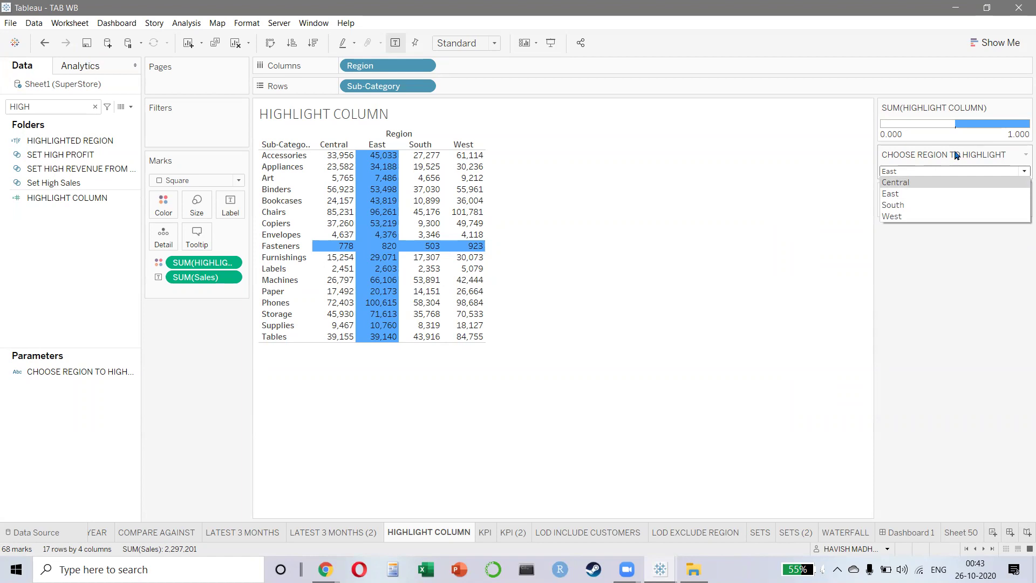
pyautogui.rightClick(75, 377)
pyautogui.click(100, 229)
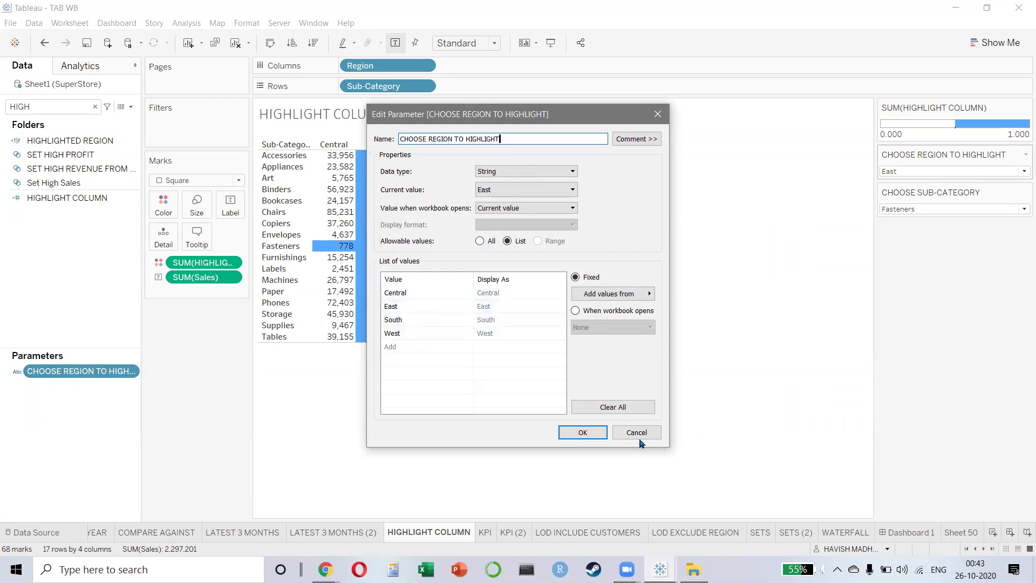
pyautogui.click(603, 433)
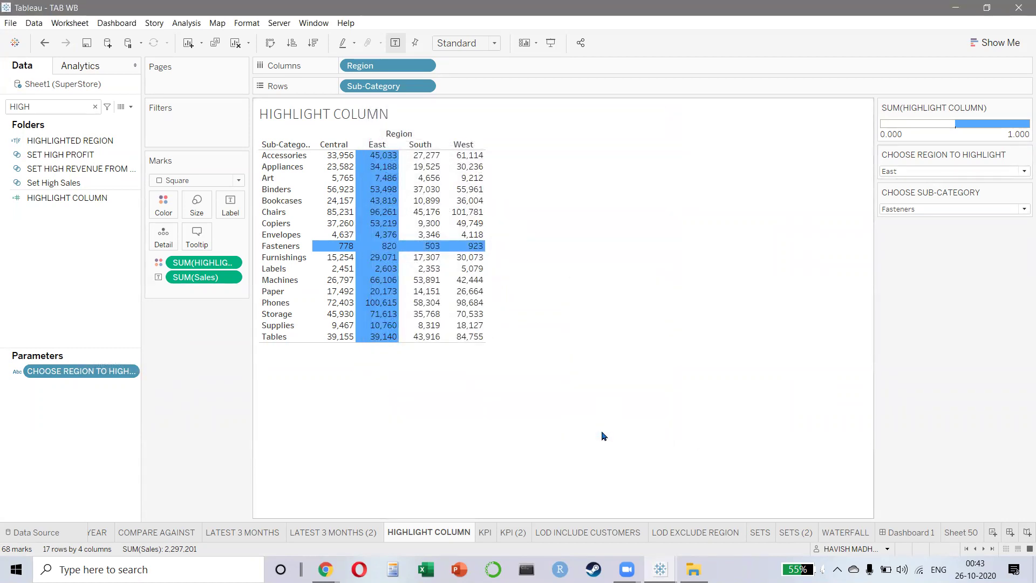
pyautogui.rightClick(59, 199)
pyautogui.click(135, 273)
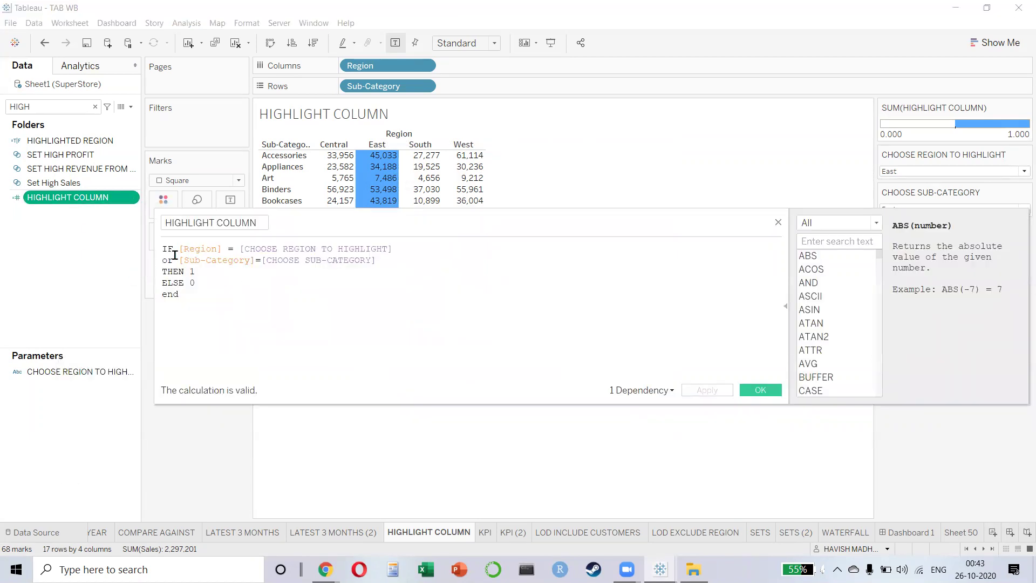
pyautogui.click(246, 244)
pyautogui.moveTo(246, 245); pyautogui.dragTo(399, 248)
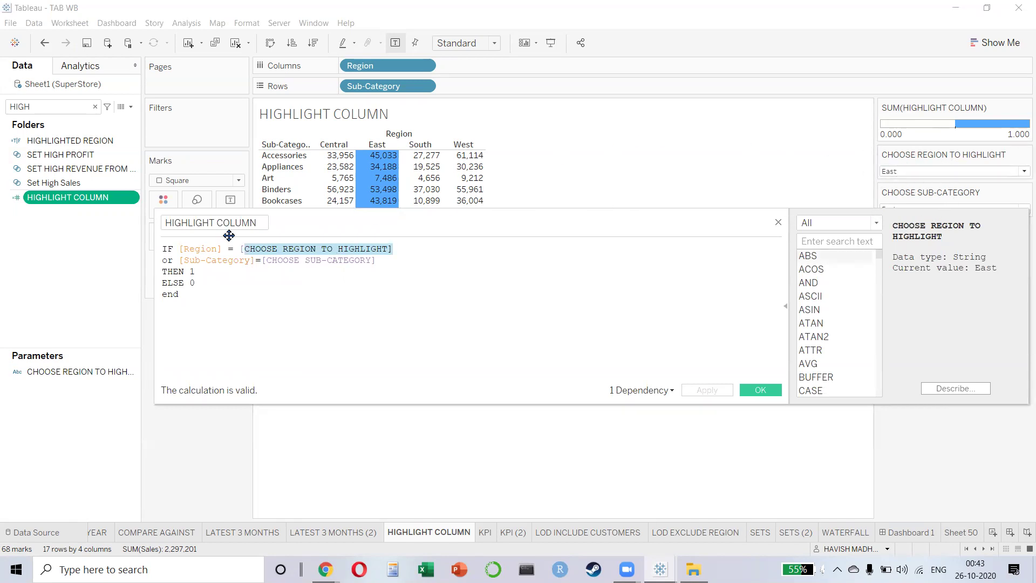
pyautogui.moveTo(249, 249); pyautogui.dragTo(411, 259)
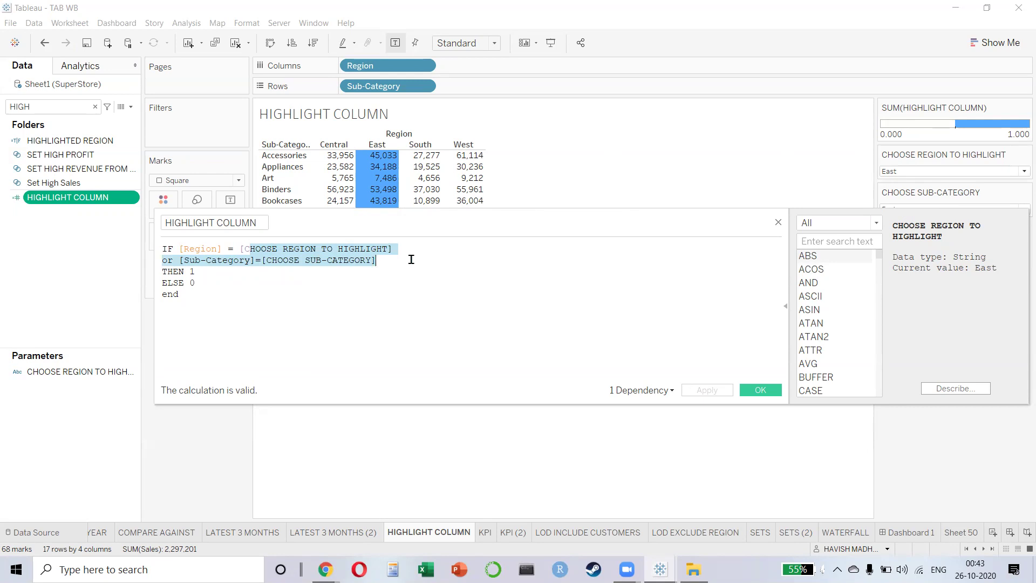
pyautogui.click(415, 302)
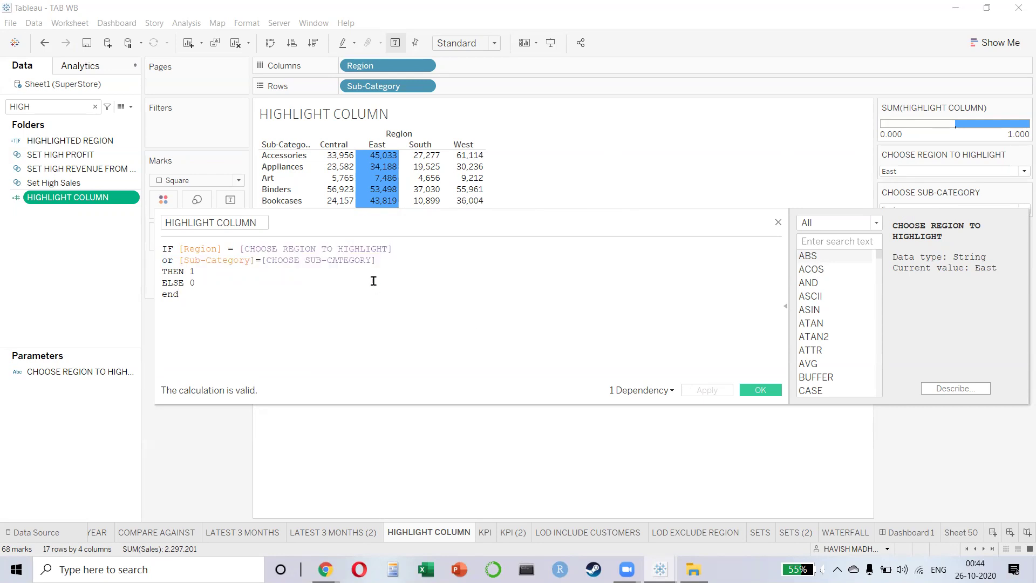
pyautogui.moveTo(397, 261); pyautogui.dragTo(265, 260)
pyautogui.moveTo(392, 249); pyautogui.dragTo(243, 245)
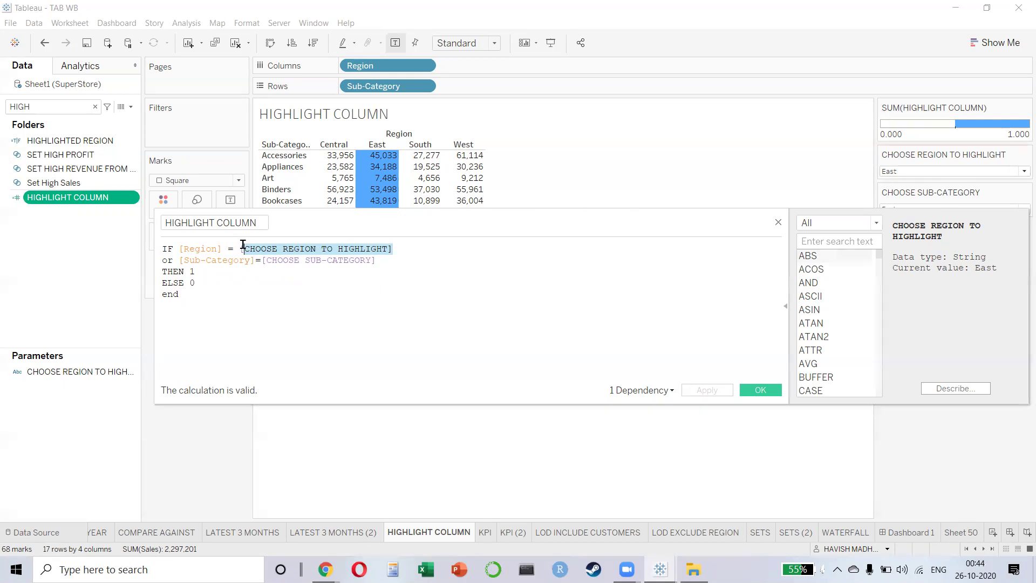
pyautogui.moveTo(337, 225); pyautogui.dragTo(332, 306)
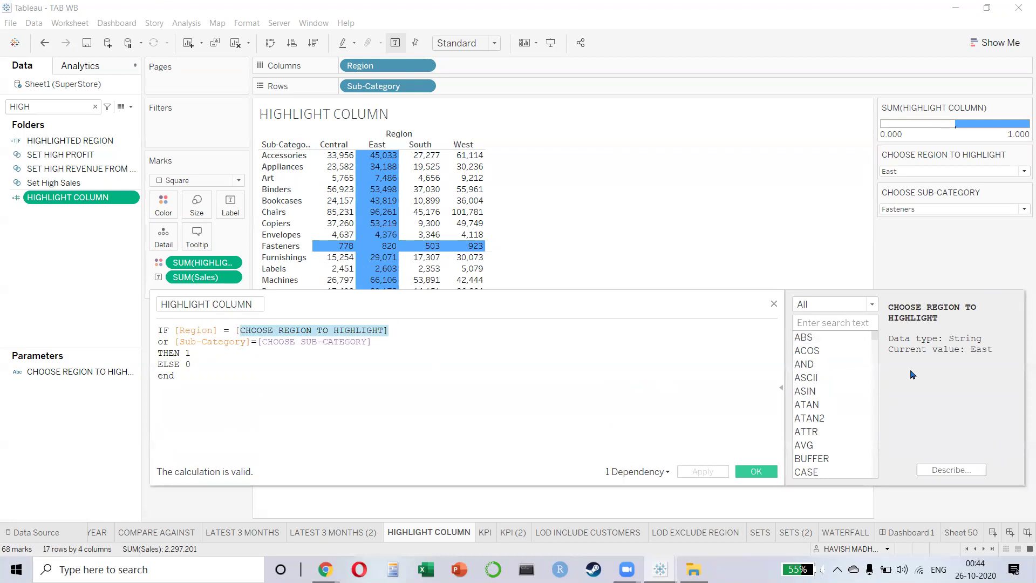
pyautogui.click(773, 304)
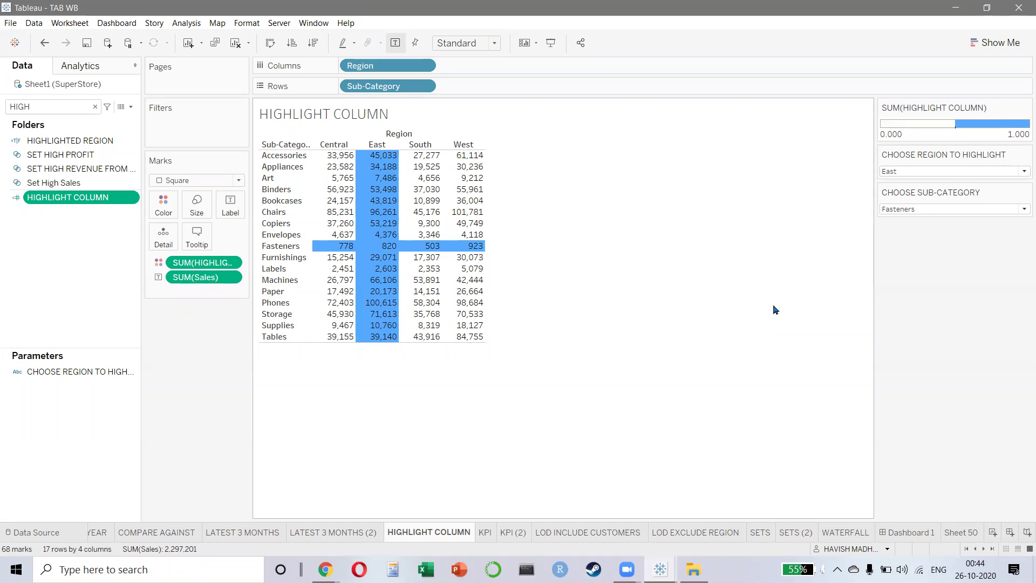
# - On the LATEST 3 MONTHS (2) chart, raise HOW MANY PREVIOUS MONTHS to 5
pyautogui.hotkey('ctrl', 'pageup')
pyautogui.hotkey('ctrl', 'pageup')
pyautogui.hotkey('ctrl', 'pagedown')
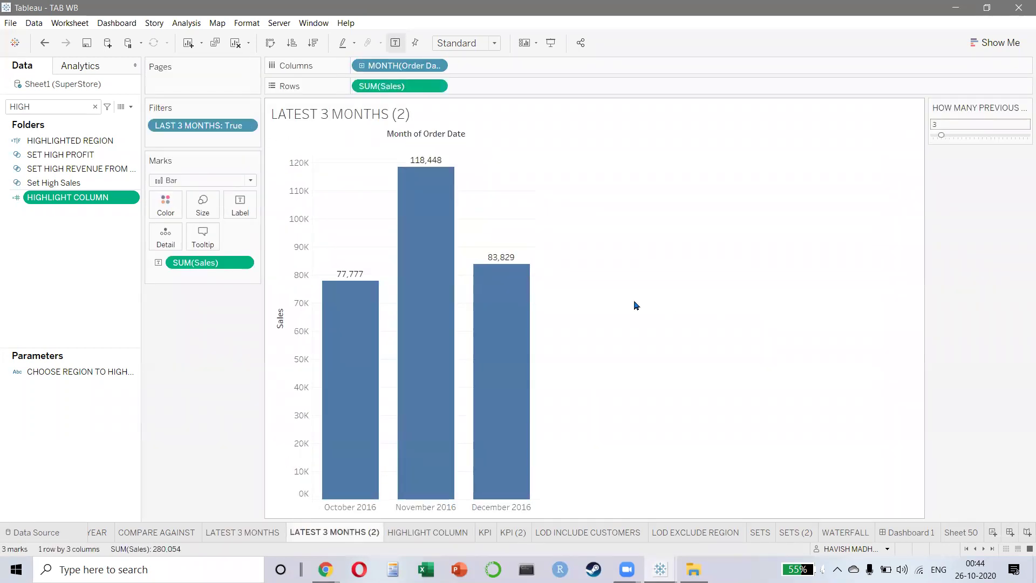
pyautogui.moveTo(942, 139)
pyautogui.mouseDown()
pyautogui.moveTo(974, 139)
pyautogui.moveTo(952, 141)
pyautogui.mouseUp()
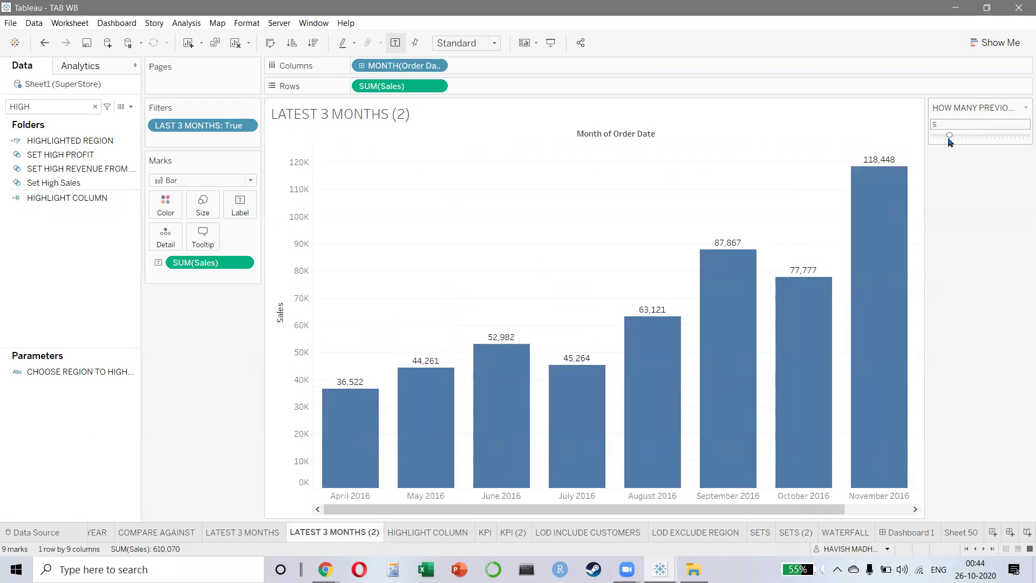
# - Search 'HOW', inspect the HOW MANY PREVIOUS MONTHS parameter settings unchanged, and clear the search
pyautogui.click(73, 107)
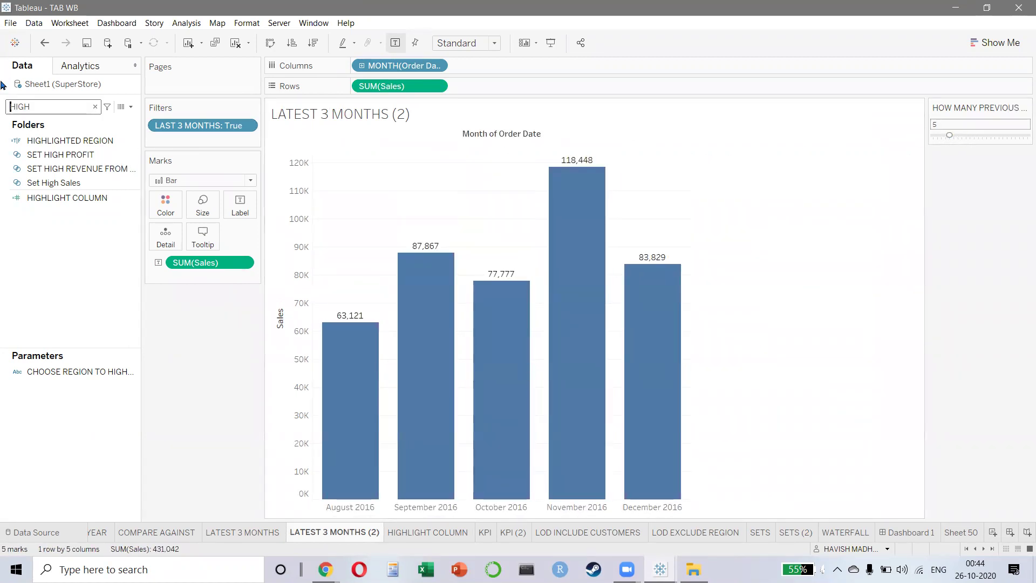
pyautogui.hotkey('ctrl', 'a')
pyautogui.write('HOW')
pyautogui.click(76, 341)
pyautogui.rightClick(76, 341)
pyautogui.click(107, 408)
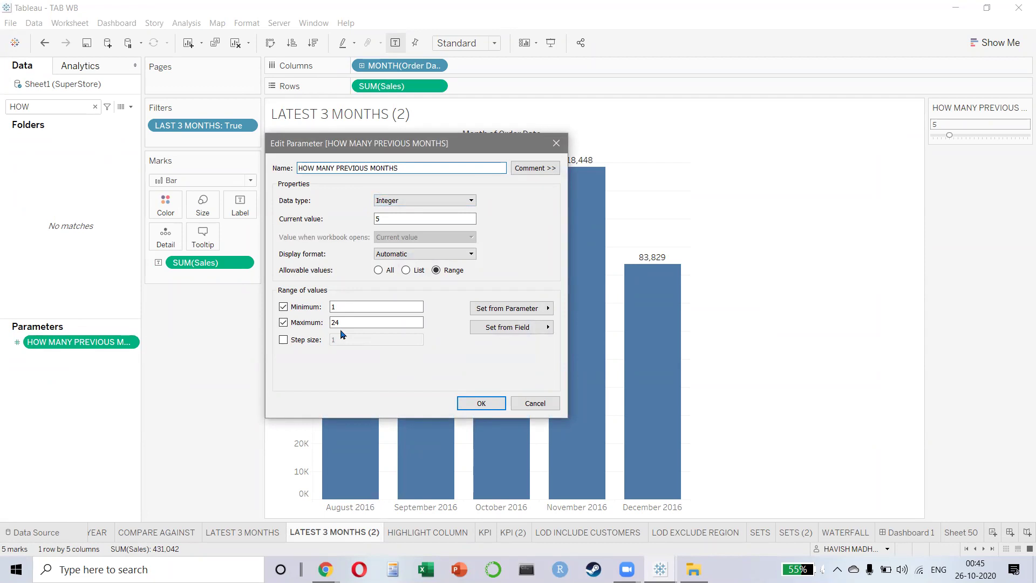
pyautogui.click(556, 143)
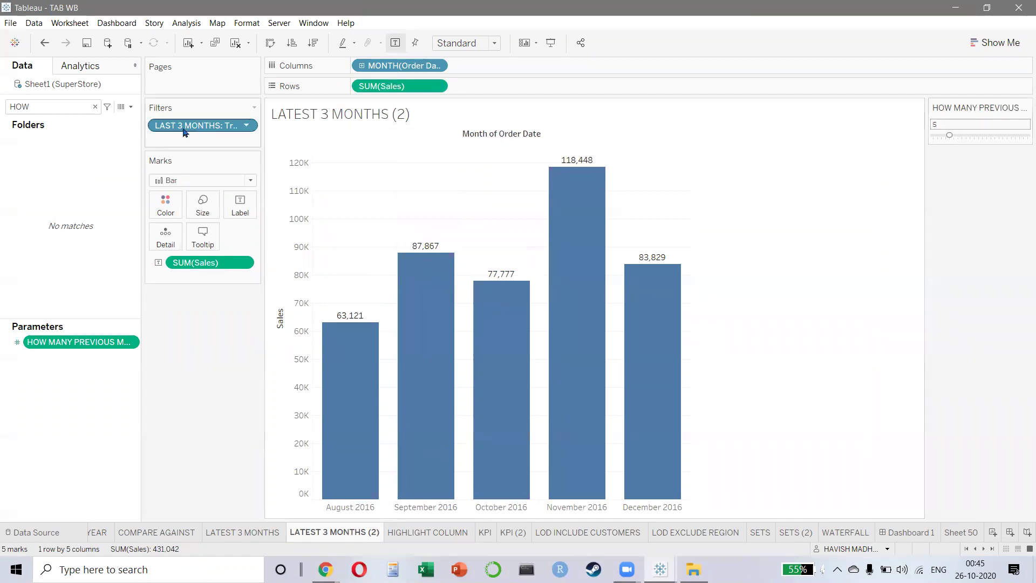
pyautogui.click(32, 106)
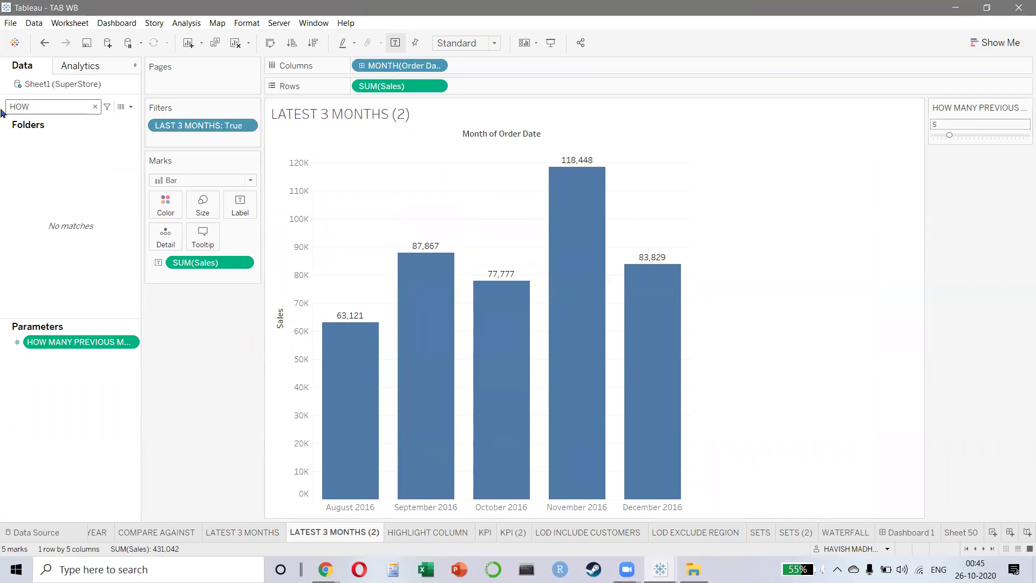
pyautogui.press('BackSpace')
pyautogui.press('BackSpace')
pyautogui.press('BackSpace')
# - Search 'LAST' and open the LAST 3 MONTHS calculation for editing
pyautogui.write('LAST')
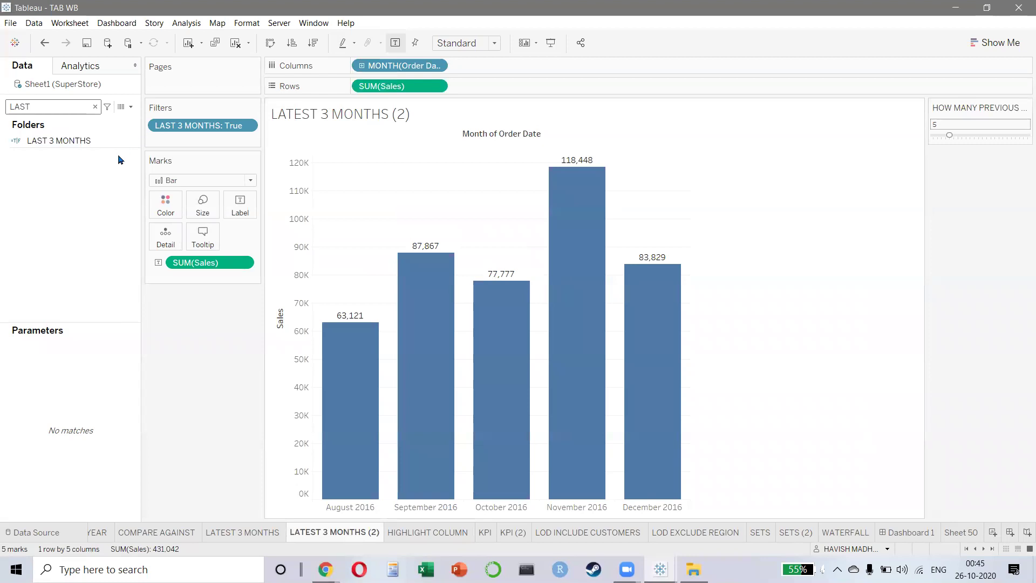
pyautogui.click(88, 143)
pyautogui.rightClick(89, 145)
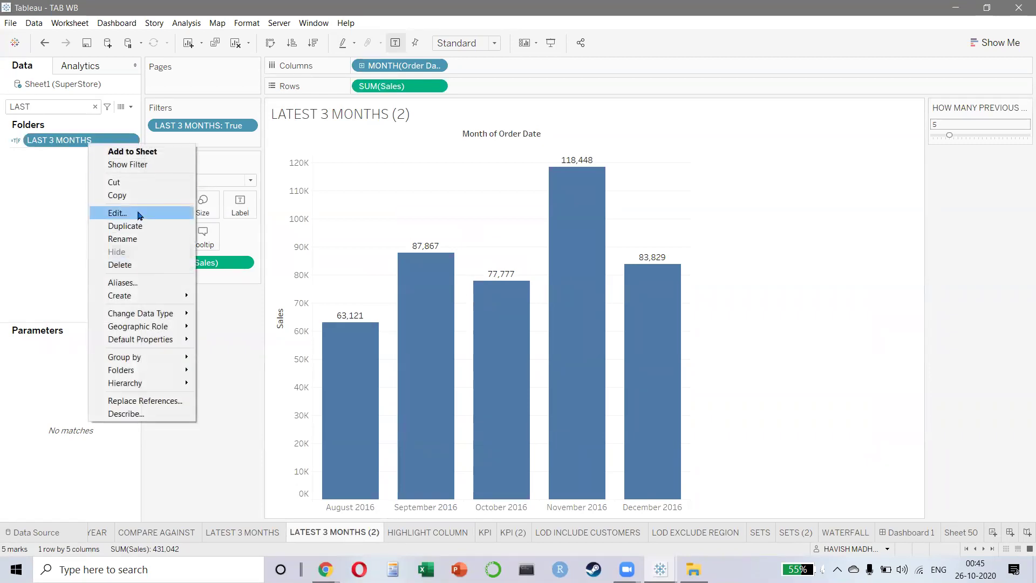
pyautogui.click(137, 211)
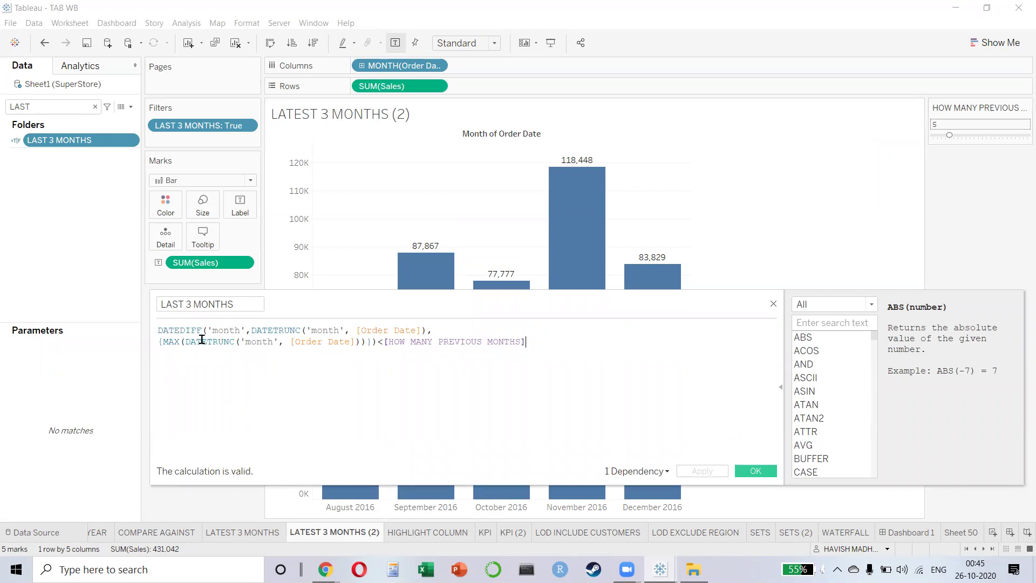
# - Review the formula's DATETRUNC, Order Date and parameter parts, exit unchanged, and close TAB WB
pyautogui.moveTo(256, 330); pyautogui.dragTo(296, 331)
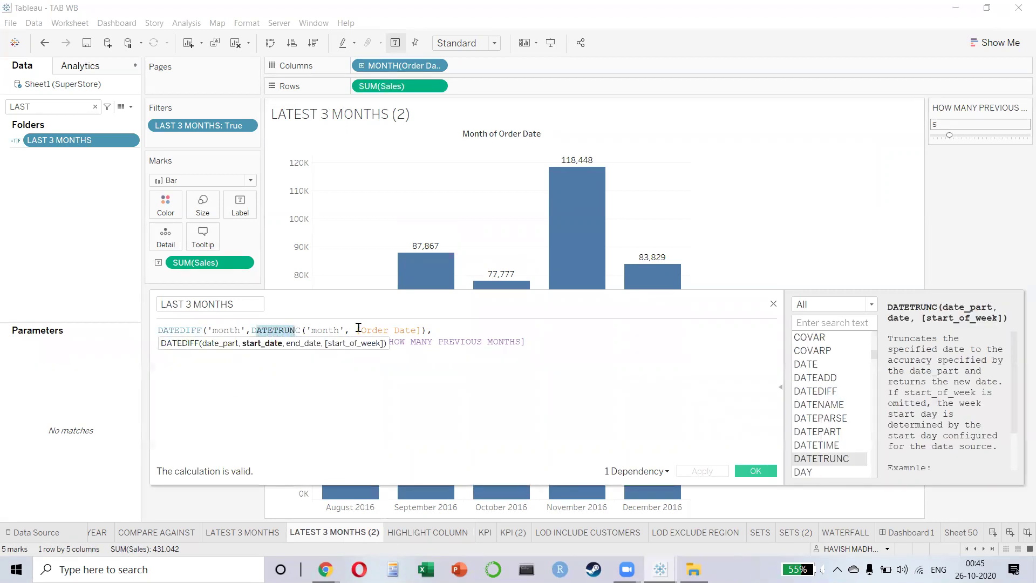
pyautogui.moveTo(404, 330); pyautogui.dragTo(371, 330)
pyautogui.click(321, 331)
pyautogui.click(171, 351)
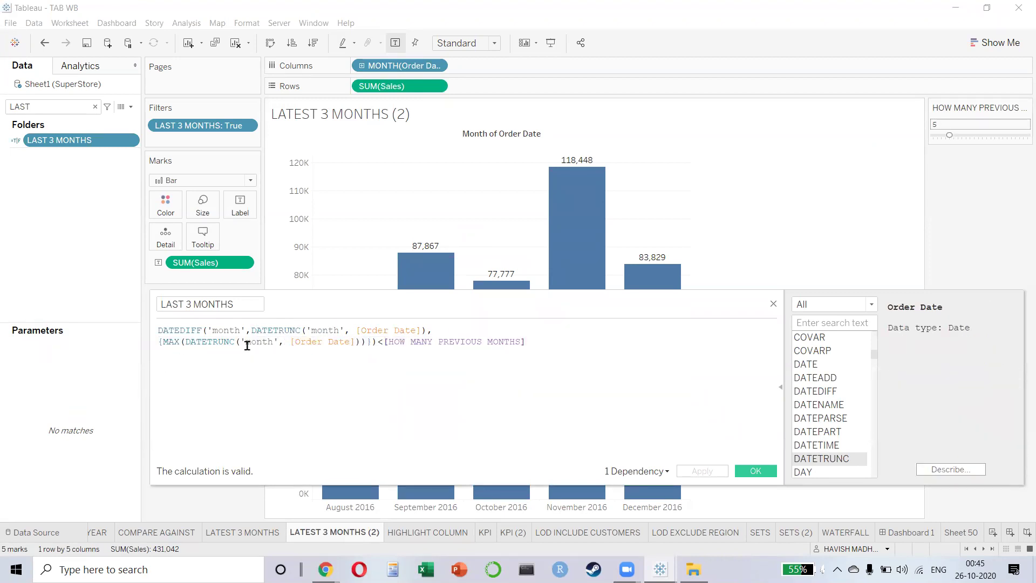
pyautogui.click(372, 342)
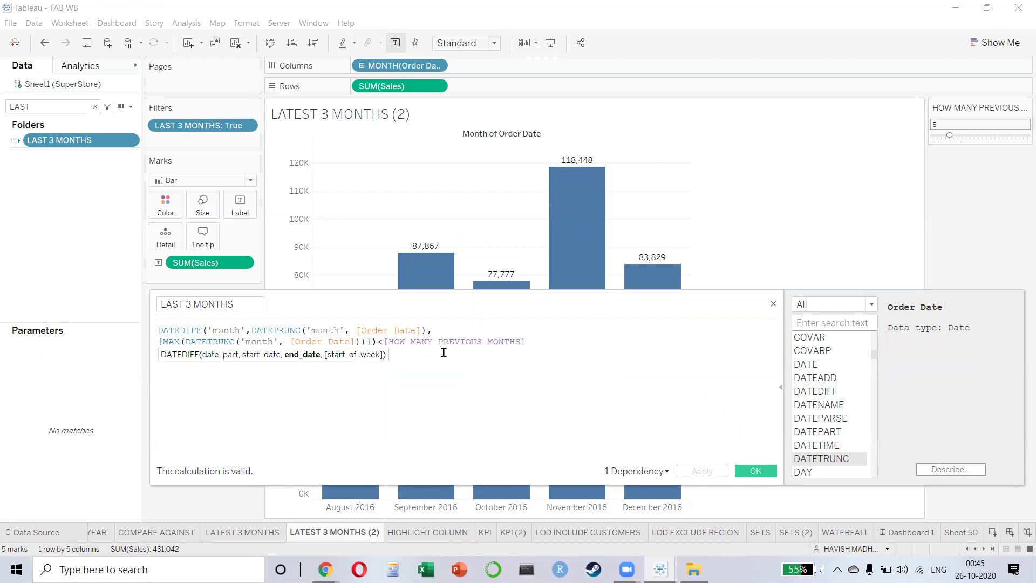
pyautogui.hotkey('shift', 'Home')
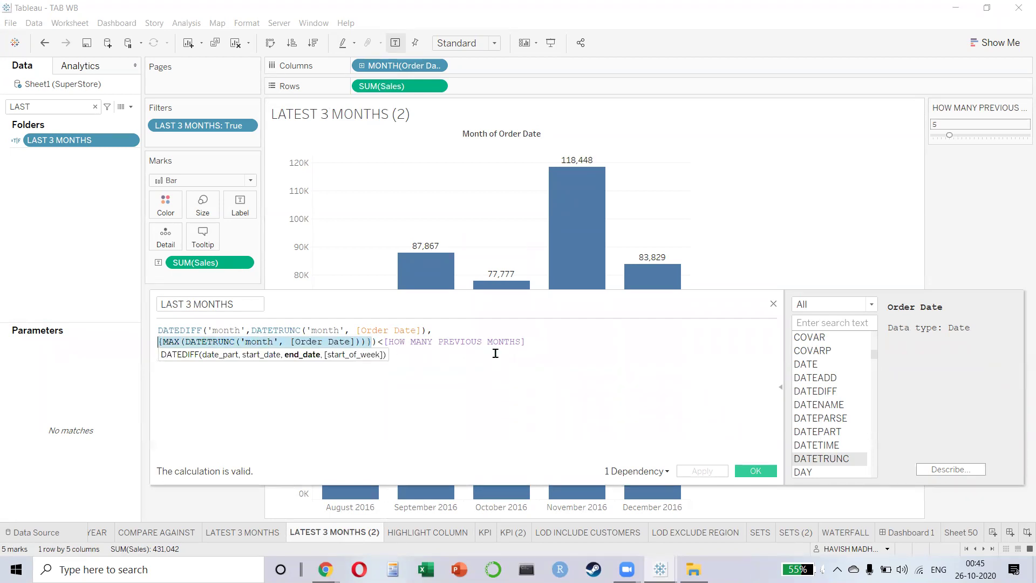
pyautogui.click(547, 358)
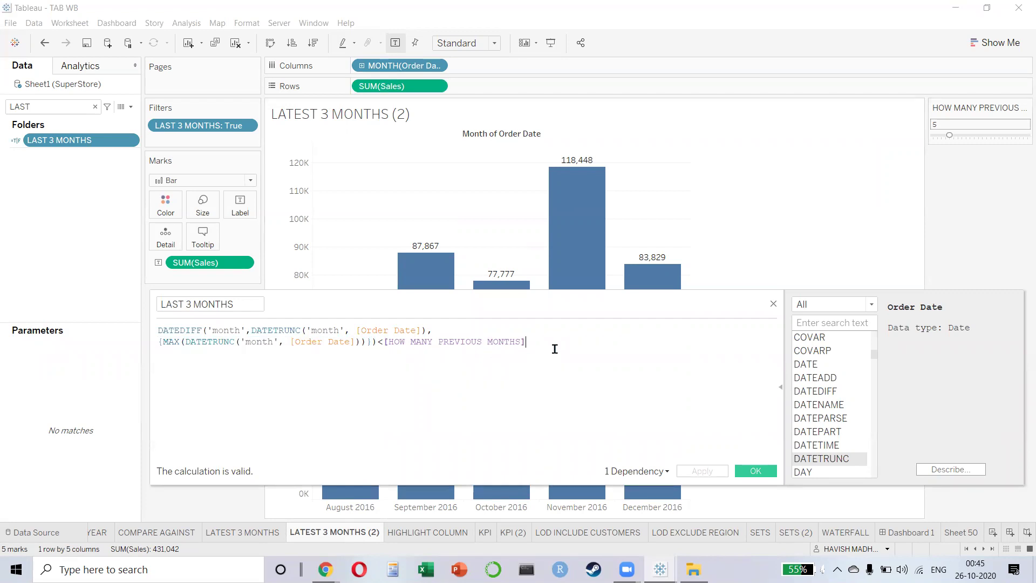
pyautogui.keyDown('shift'); pyautogui.click(389, 342); pyautogui.keyUp('shift')
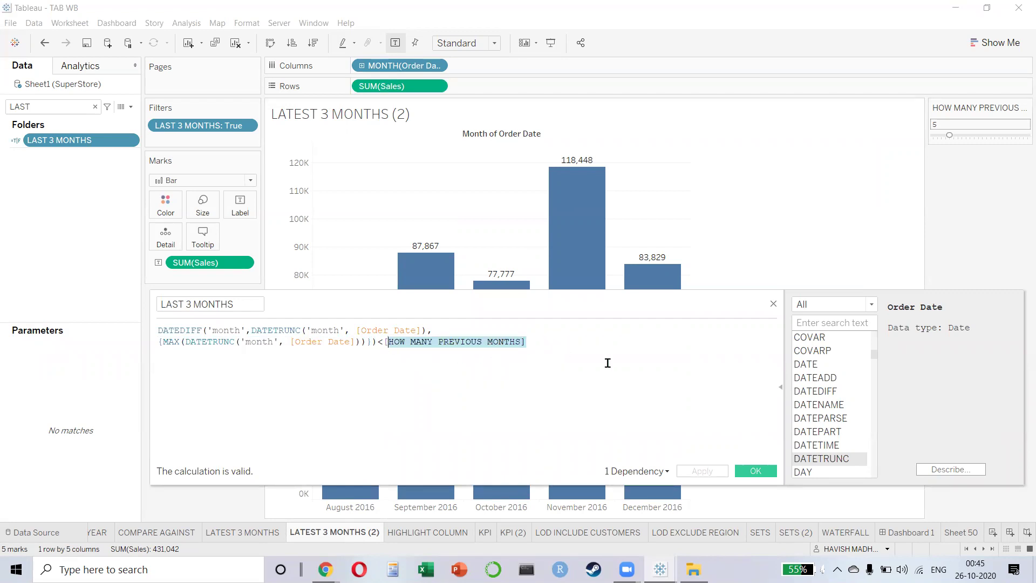
pyautogui.click(619, 425)
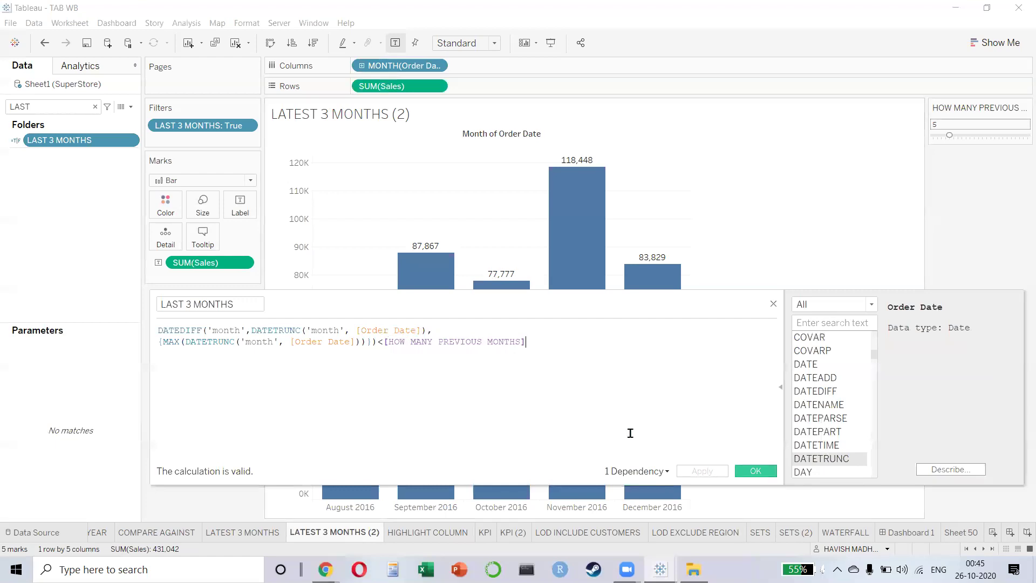
pyautogui.press('Escape')
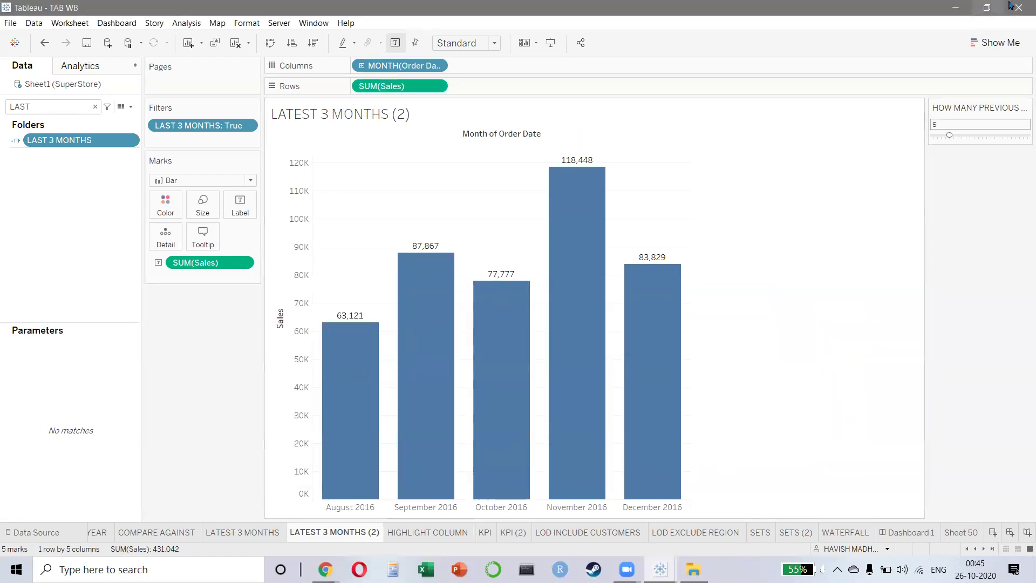
pyautogui.click(1018, 7)
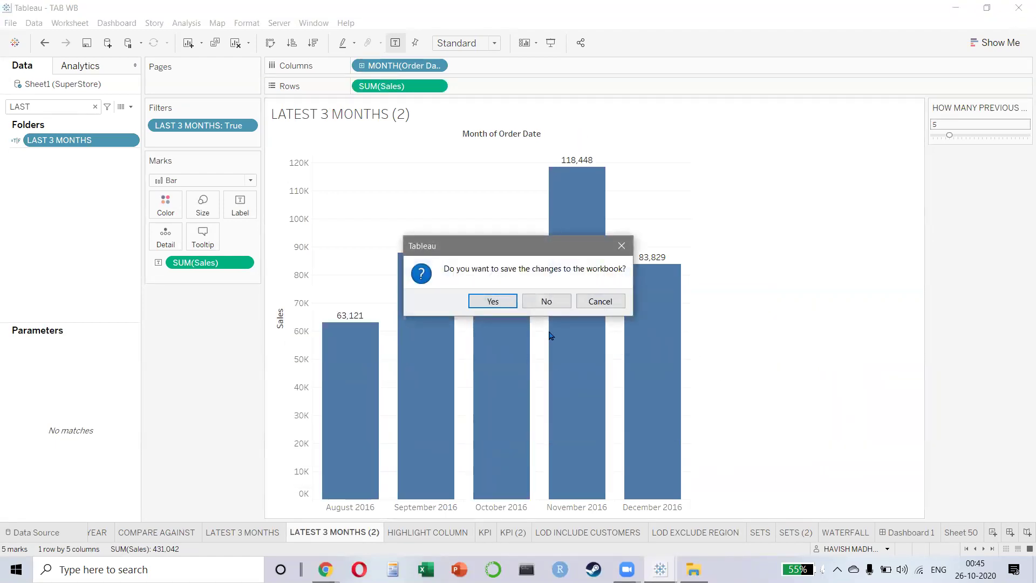
# - Discard the TAB WB changes and open Dashboard 1 in the Day07 workbook
pyautogui.click(545, 301)
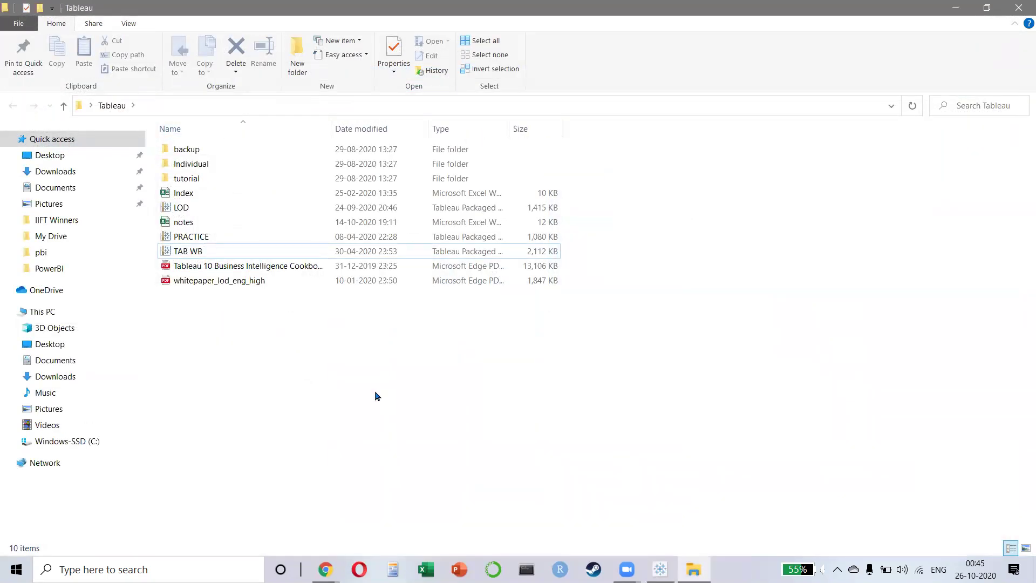
pyautogui.hotkey('alt', 'Tab')
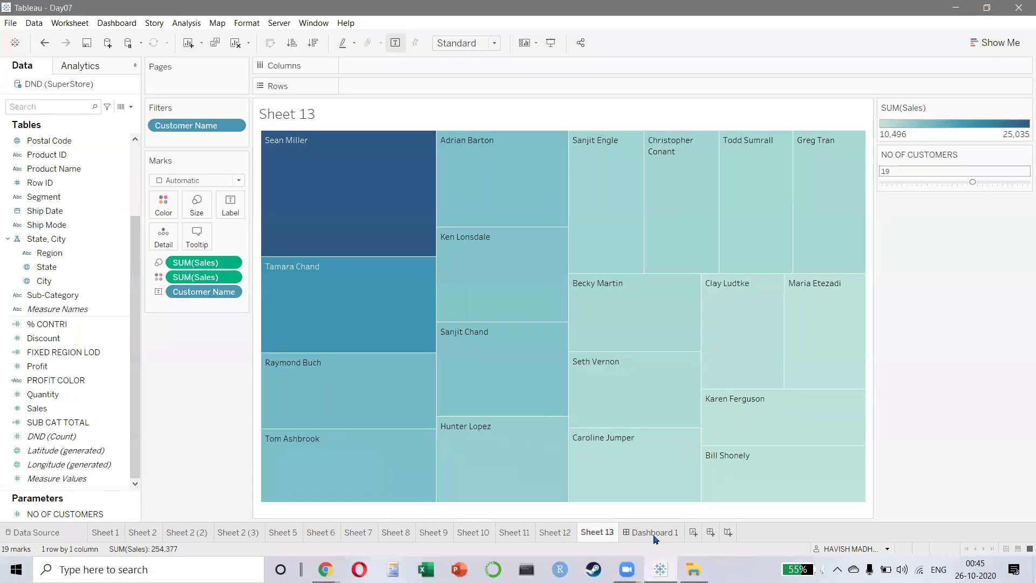
pyautogui.click(653, 537)
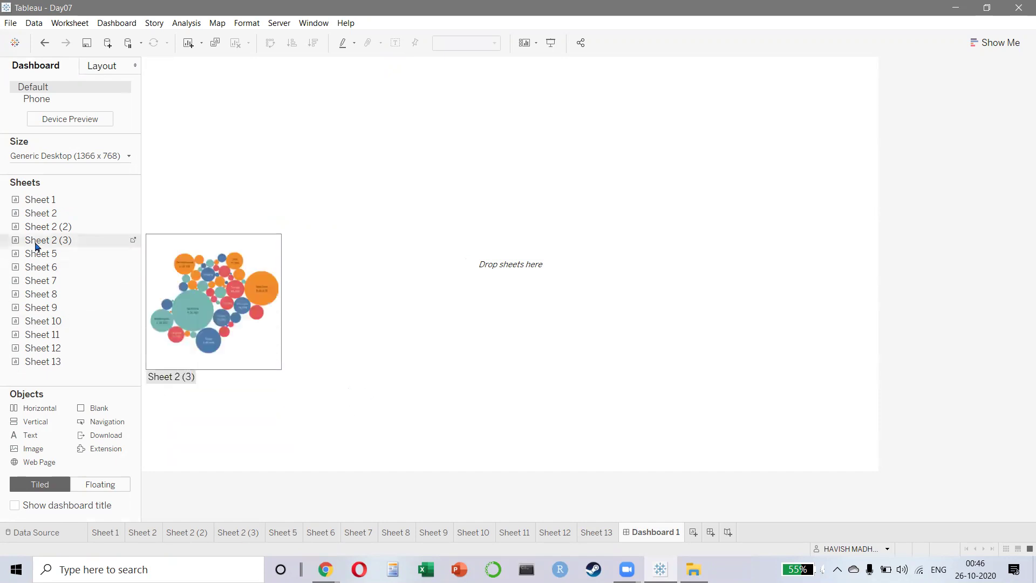
# - Place the Sheet 1 map on top, Sheet 6 scatter below, Sheet 8 bars beside it
pyautogui.moveTo(55, 256)
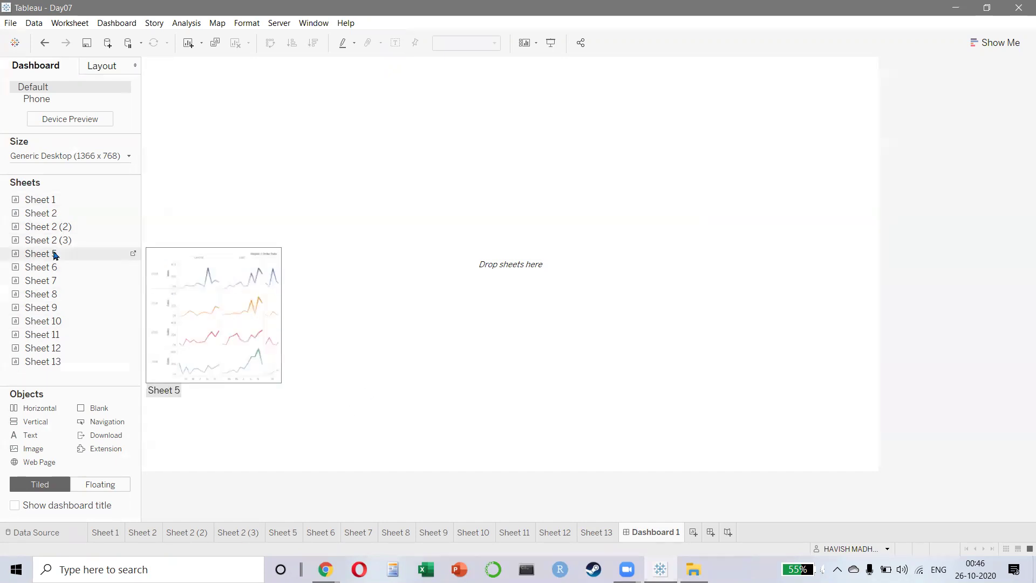
pyautogui.moveTo(69, 201); pyautogui.dragTo(528, 178)
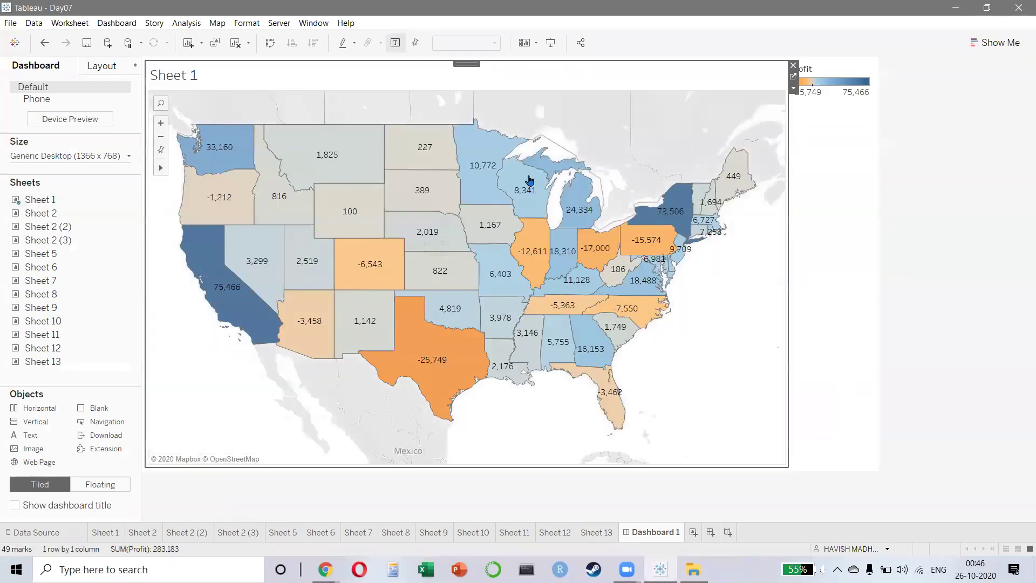
pyautogui.moveTo(50, 273)
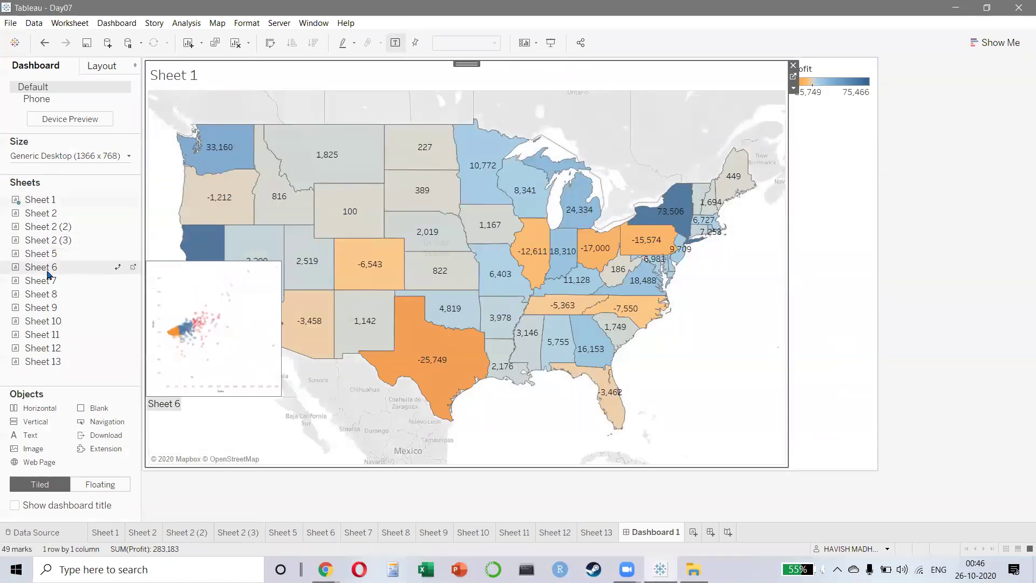
pyautogui.moveTo(48, 269); pyautogui.dragTo(255, 349)
pyautogui.moveTo(276, 387); pyautogui.dragTo(369, 400)
pyautogui.moveTo(76, 291)
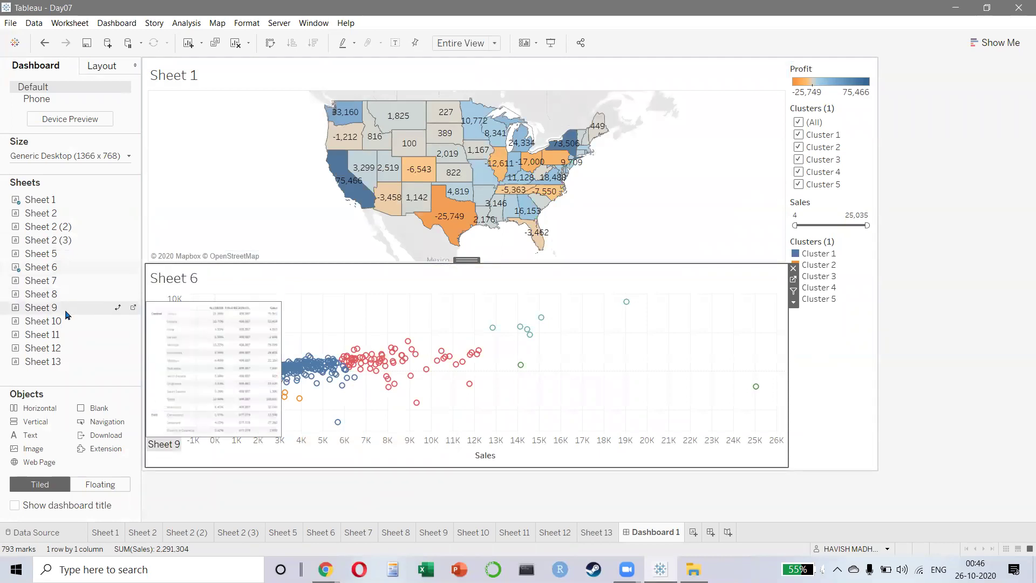
pyautogui.moveTo(70, 296); pyautogui.dragTo(655, 387)
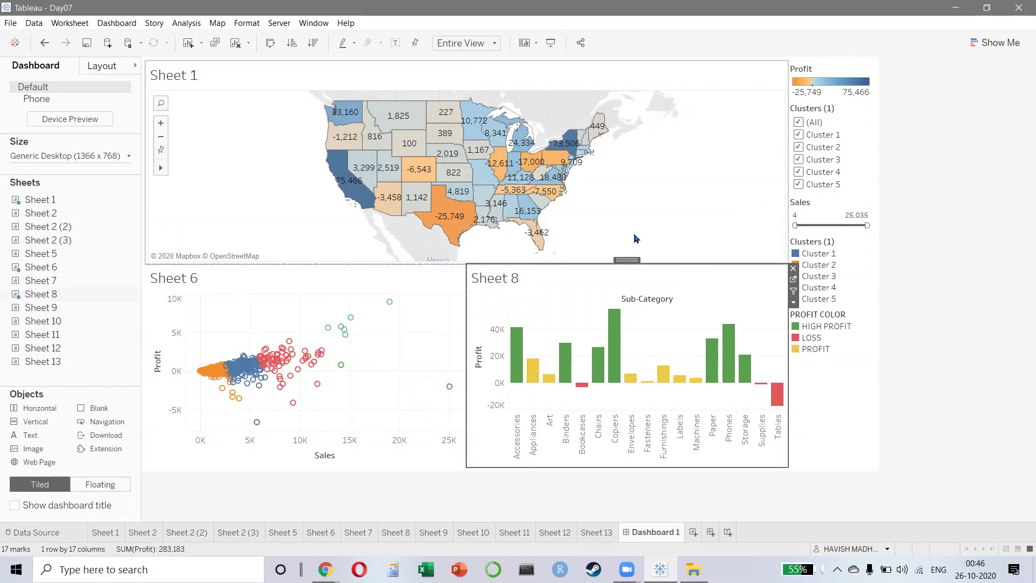
pyautogui.click(416, 116)
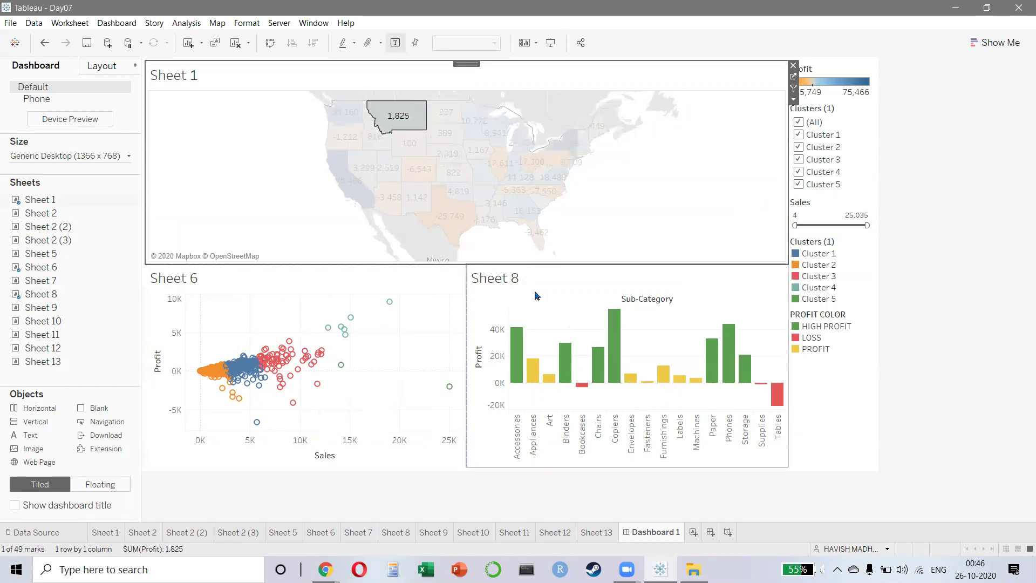
# - Hide the titles of the Sheet 8 bar chart and the Sheet 6 scatter
pyautogui.click(500, 280)
pyautogui.rightClick(500, 280)
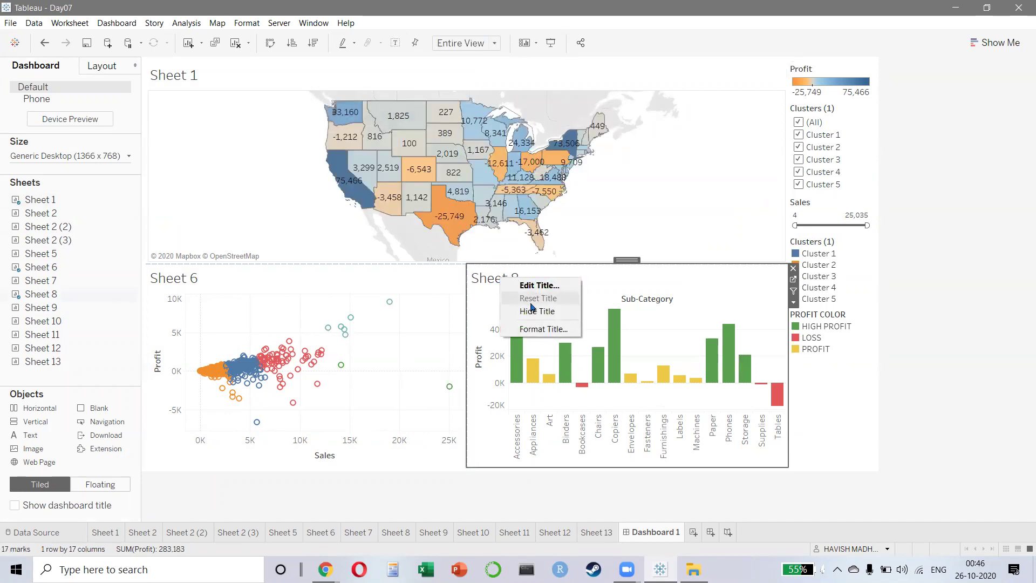
pyautogui.click(537, 311)
pyautogui.rightClick(189, 278)
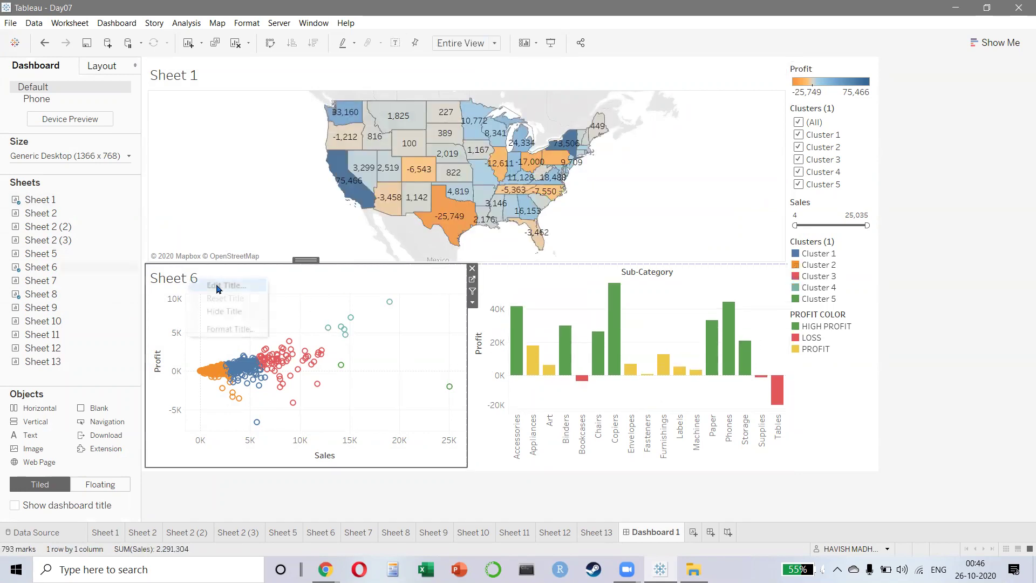
pyautogui.click(224, 311)
# - Hide the Sheet 1 map title and bring up the map's view options
pyautogui.click(190, 76)
pyautogui.rightClick(190, 76)
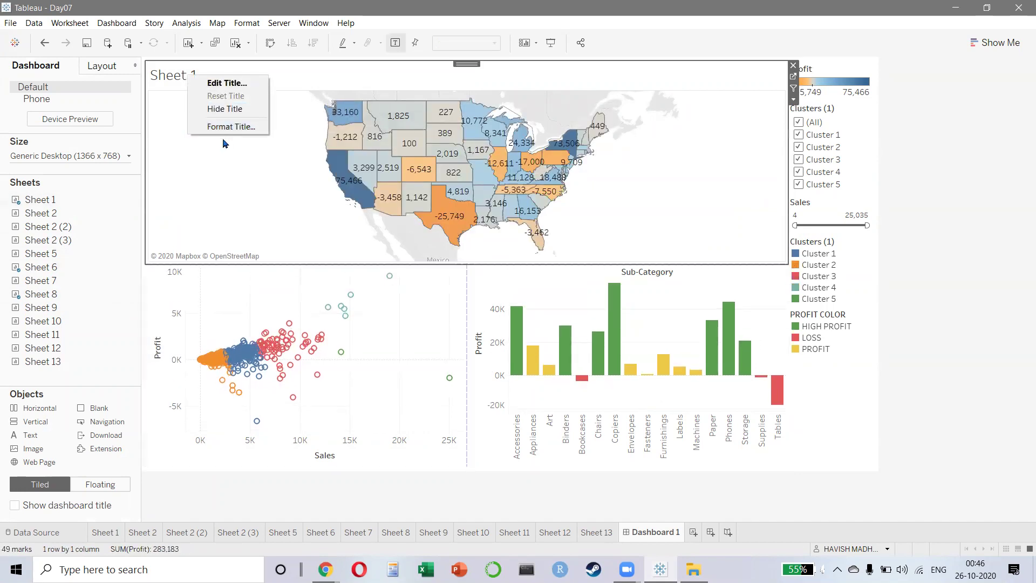
pyautogui.click(225, 109)
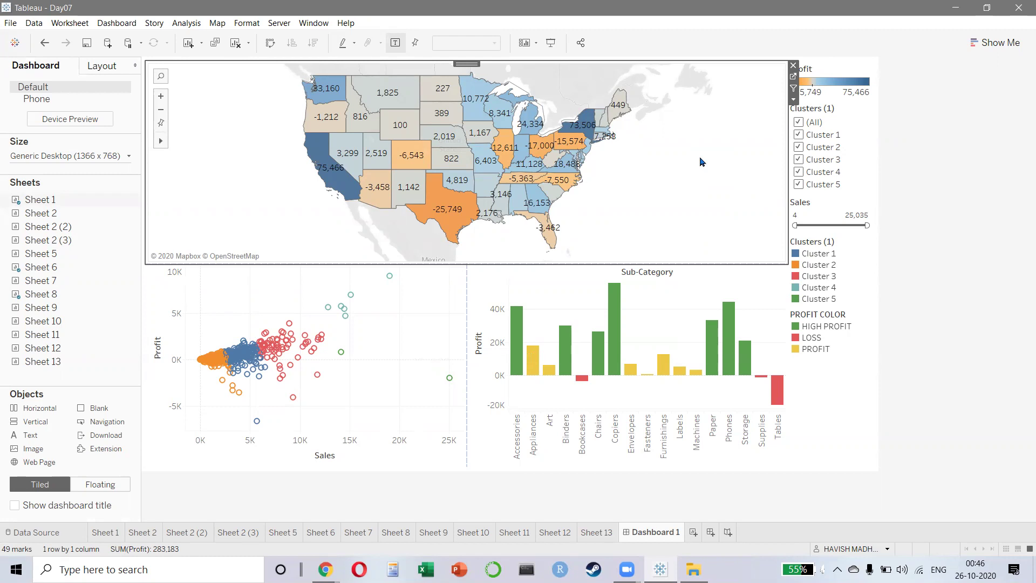
pyautogui.click(793, 100)
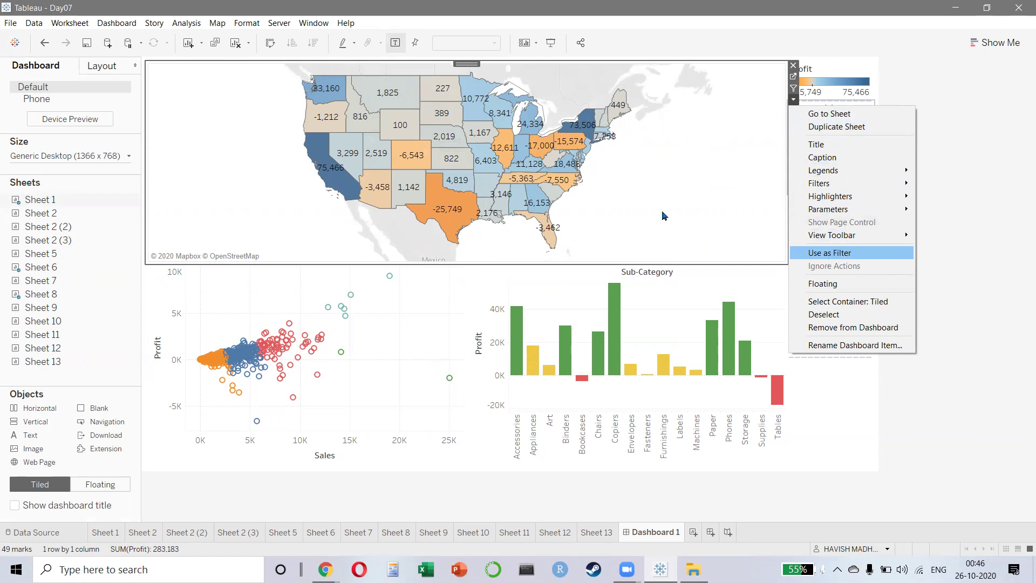
# - In presentation mode, test filtering with Colorado, Wyoming, Utah and Nevada, then clear the selection
pyautogui.press('F5')
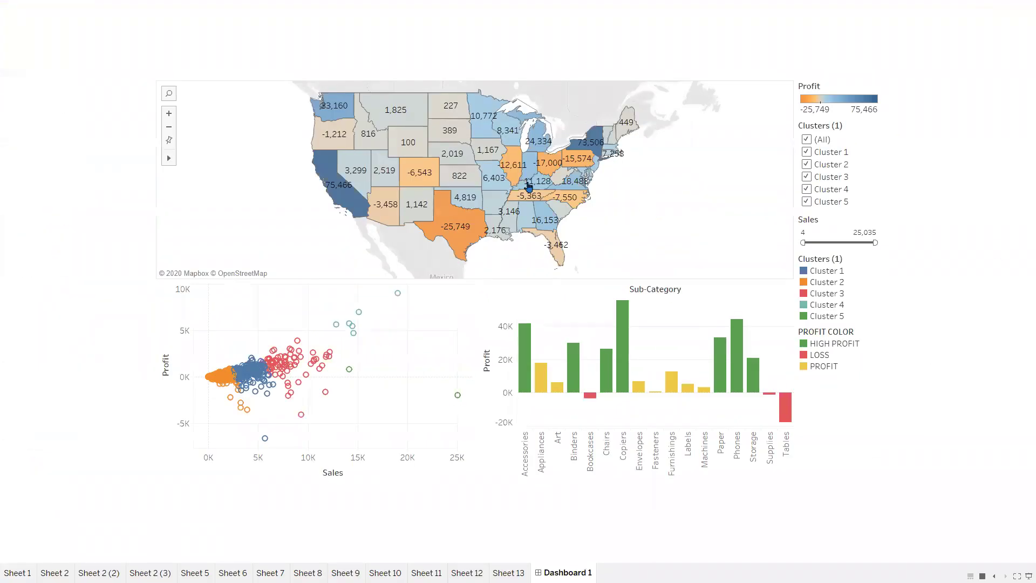
pyautogui.scroll(1, 423, 162)
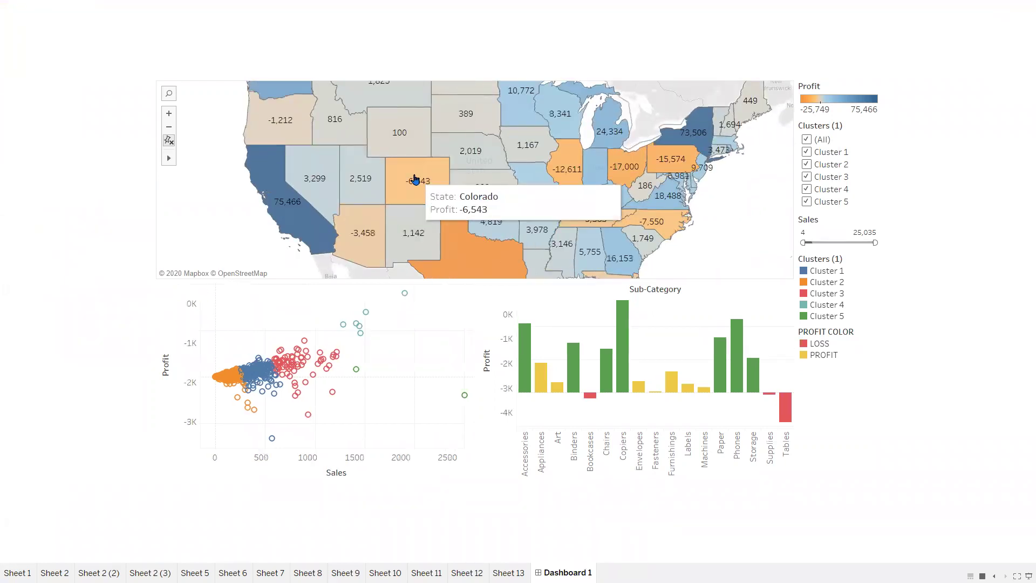
pyautogui.click(415, 180)
pyautogui.click(400, 132)
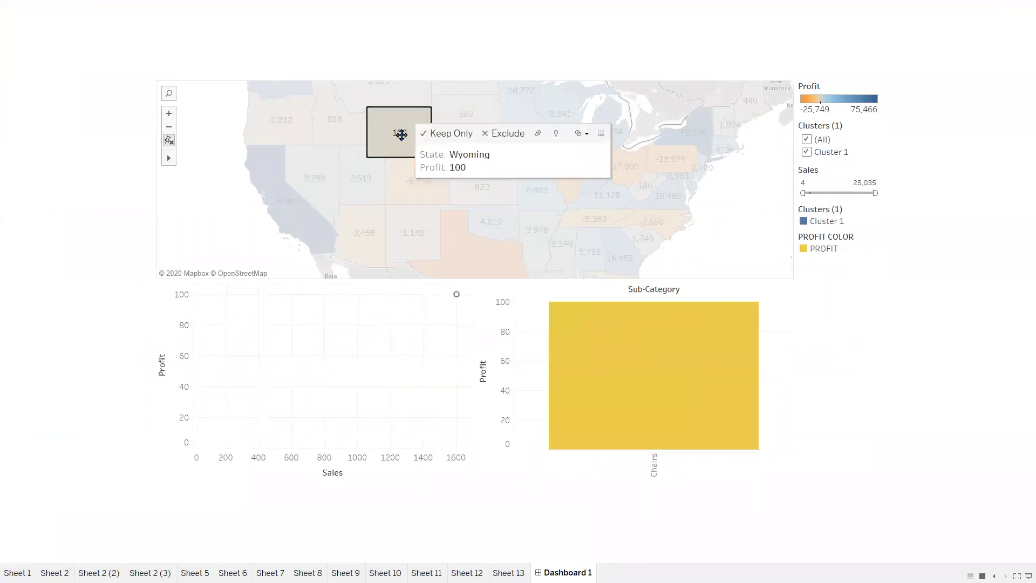
pyautogui.click(359, 182)
pyautogui.click(305, 172)
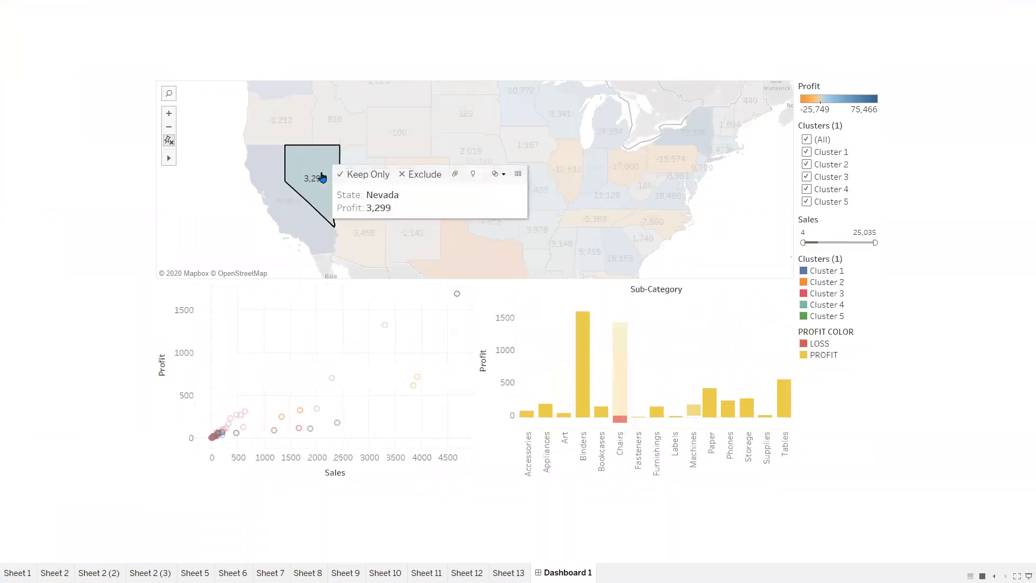
pyautogui.click(305, 172)
pyautogui.scroll(-2, 459, 186)
pyautogui.scroll(-1, 557, 182)
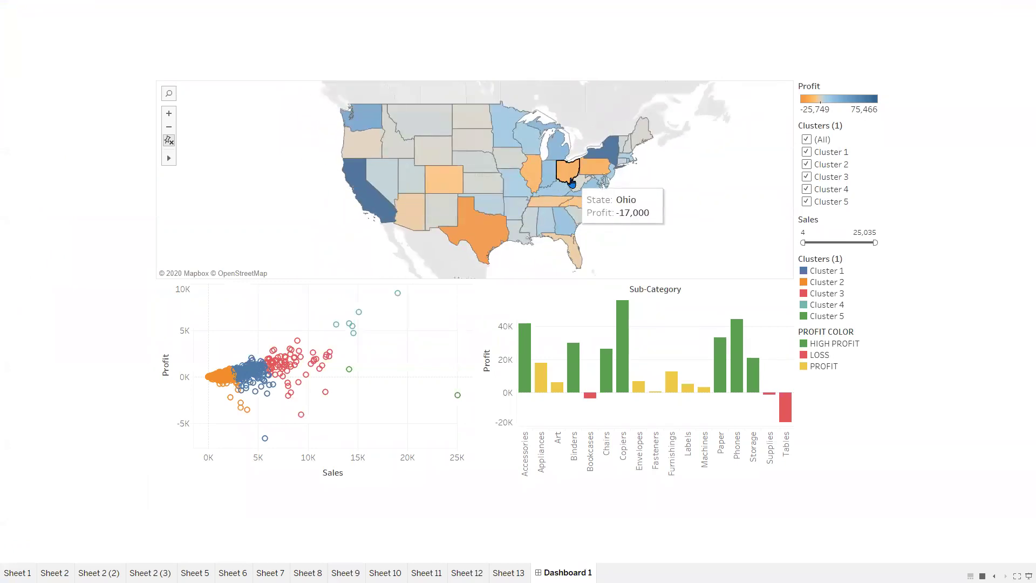
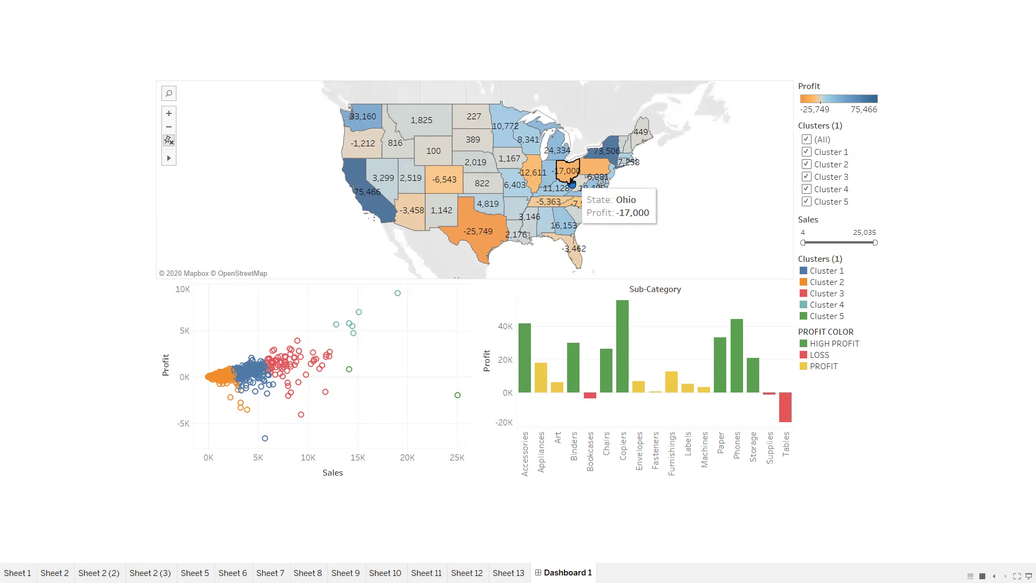
# - Exit the full-screen dashboard and bring the Tableau folder's File Explorer window forward
pyautogui.press('Escape')
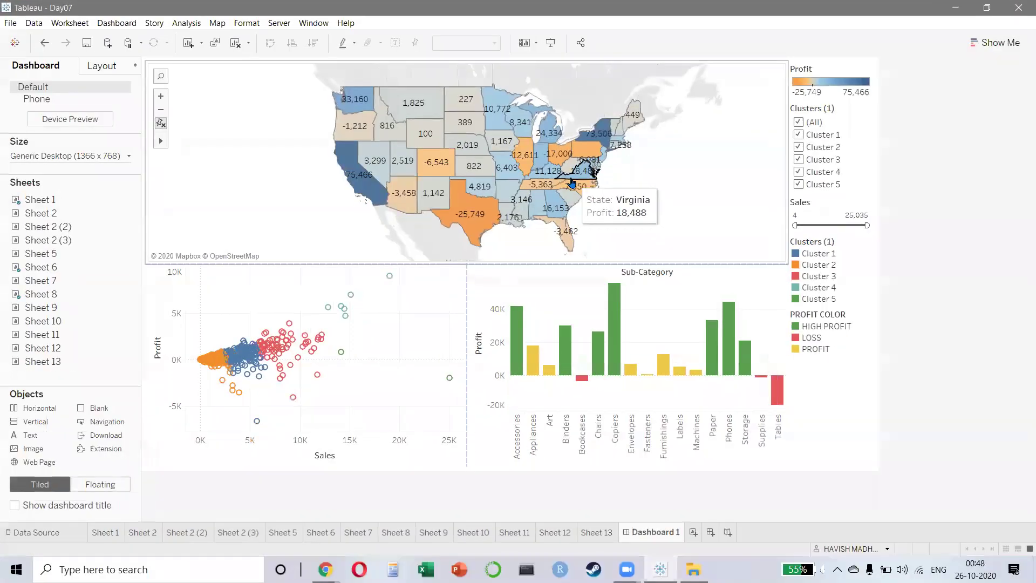
pyautogui.hotkey('alt', 'Tab')
pyautogui.click(572, 182)
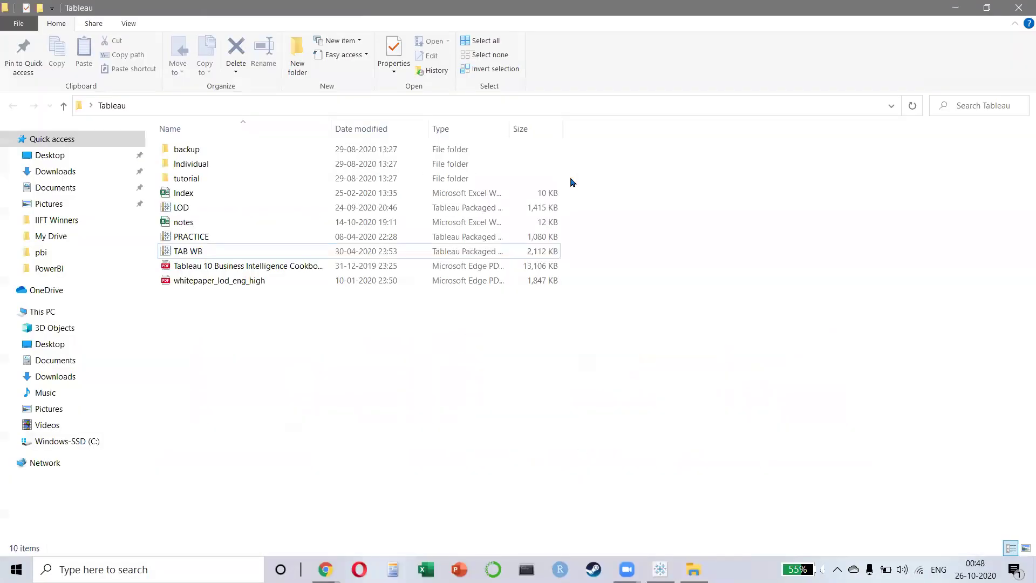
# - Select the TAB WB workbook, then switch to Chrome's 'lod tableau' results and select its address bar
pyautogui.click(253, 255)
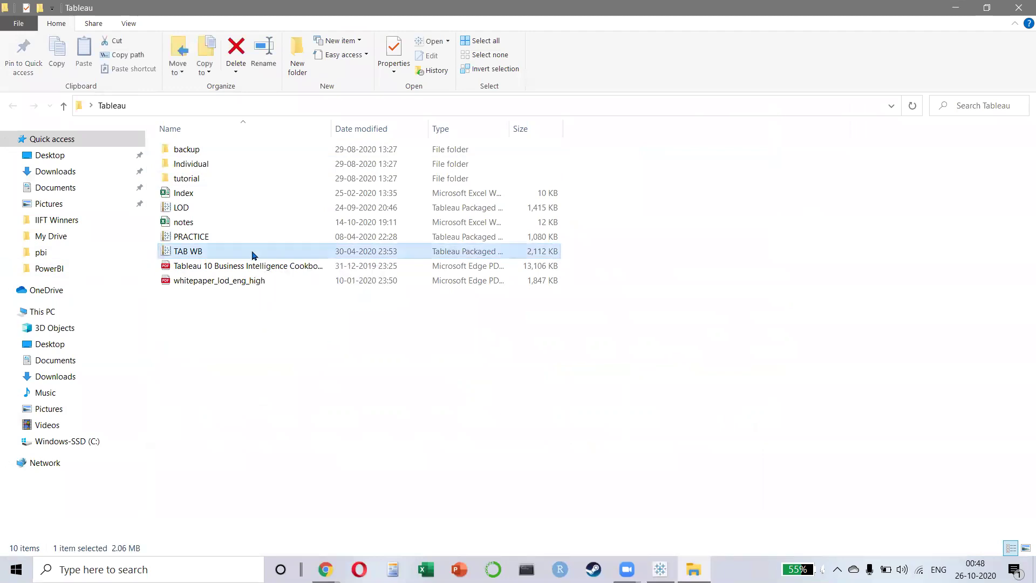
pyautogui.hotkey('alt', 'Tab')
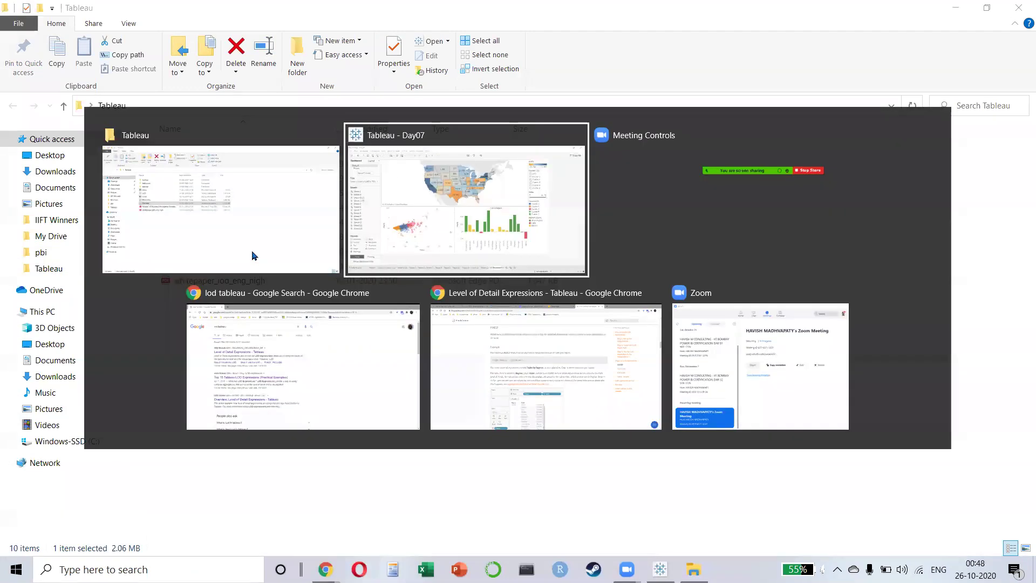
pyautogui.hotkey('alt', 'Tab')
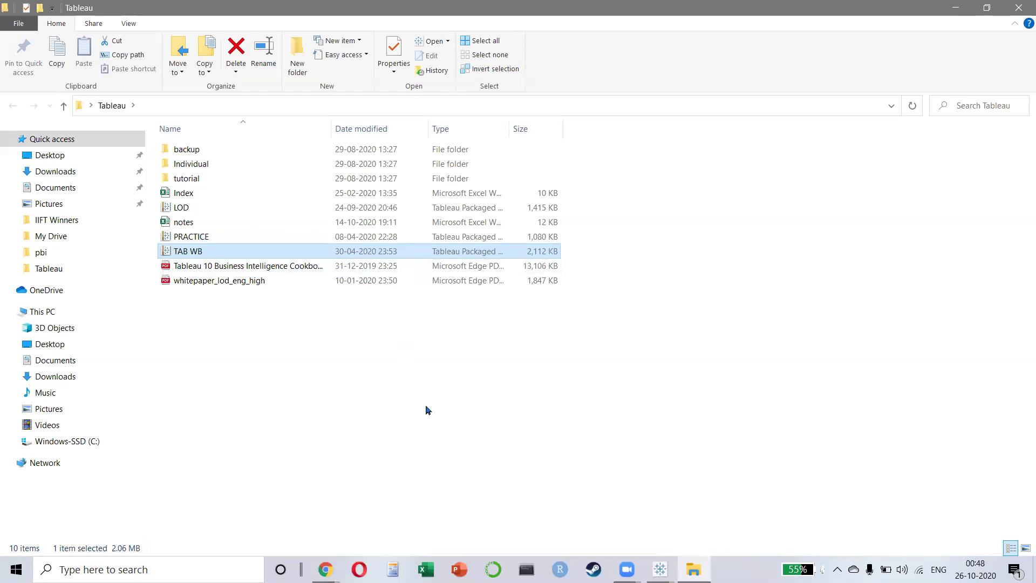
pyautogui.hotkey('alt', 'Tab')
pyautogui.hotkey('alt', 'Tab')
pyautogui.hotkey('alt', 'Tab')
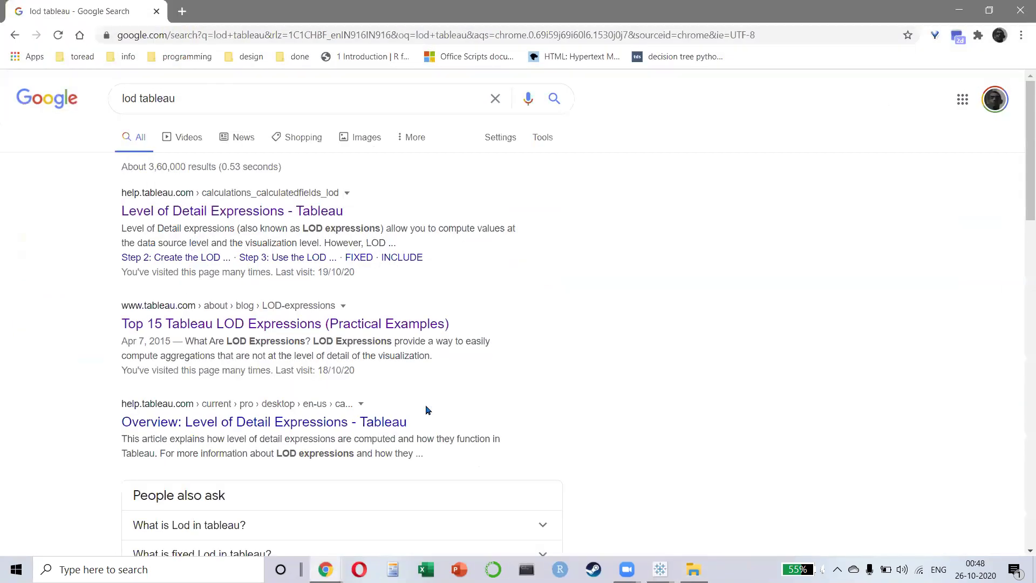
pyautogui.click(259, 39)
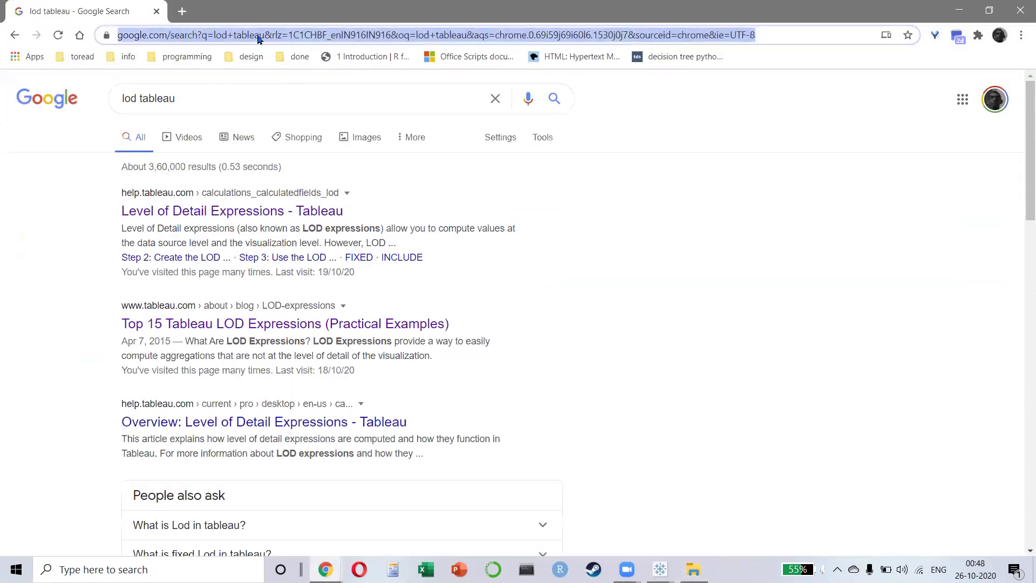
# - Search Google for 'TABLEAU GALLERY' and open the Tableau Public Gallery result
pyautogui.write('TABLEAU GALLERY')
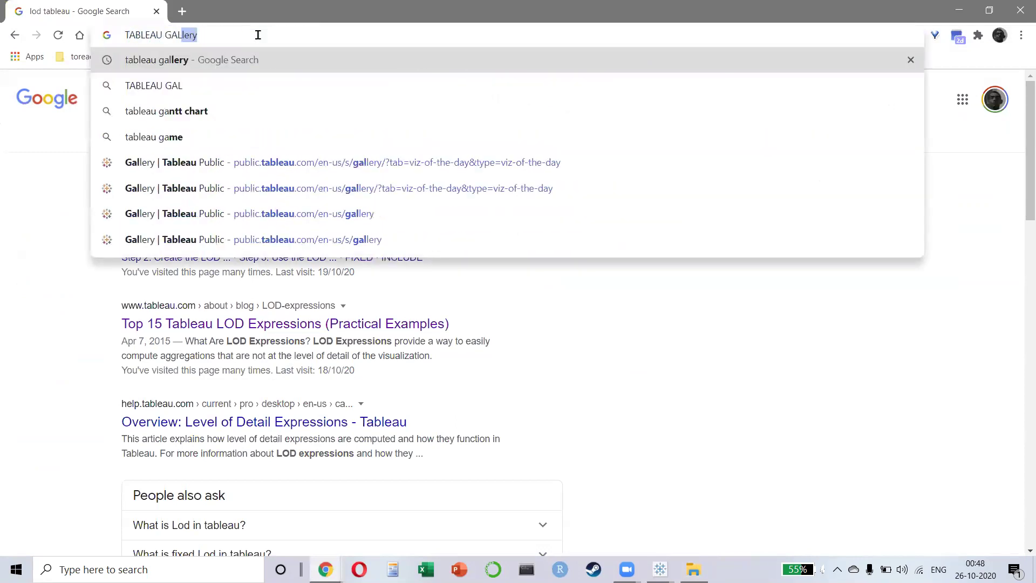
pyautogui.write('\\')
pyautogui.press('Return')
pyautogui.click(200, 210)
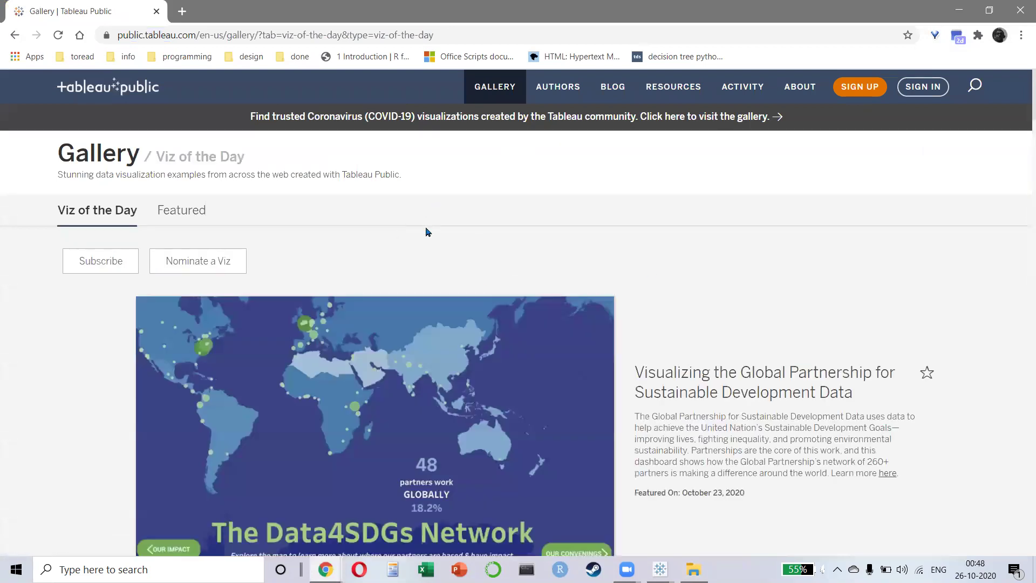
# - Browse the Viz of the Day thumbnails and open 'The Air We Breathe' viz
pyautogui.scroll(-1, 716, 306)
pyautogui.scroll(-11, 596, 309)
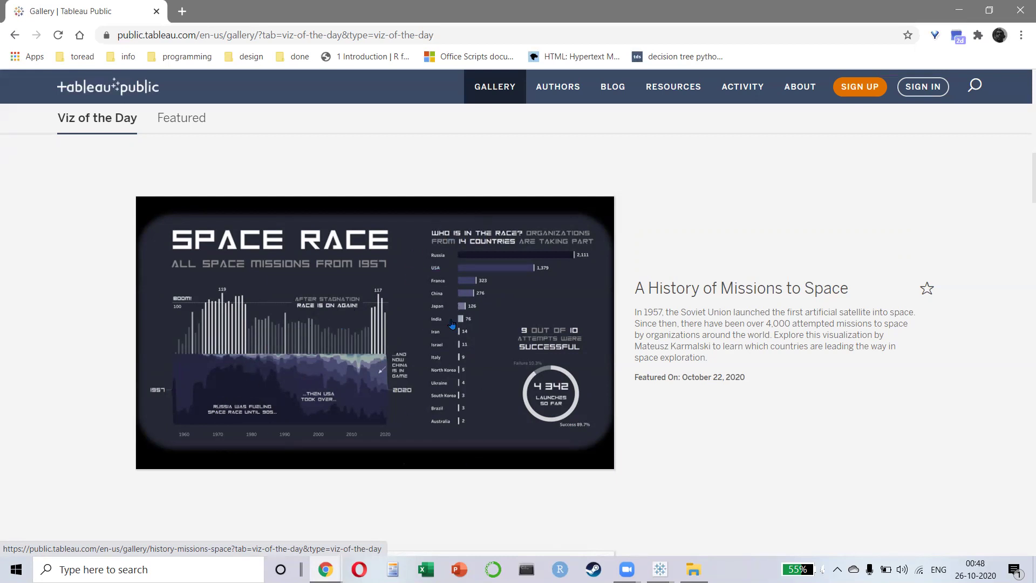
pyautogui.scroll(-5, 438, 320)
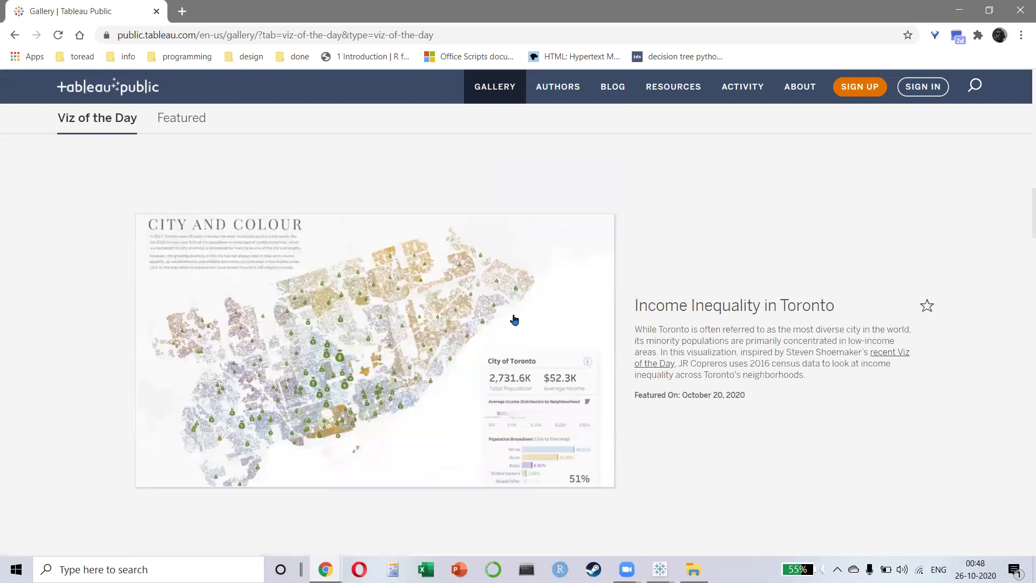
pyautogui.scroll(-10, 522, 318)
pyautogui.scroll(4, 526, 277)
pyautogui.scroll(-15, 548, 275)
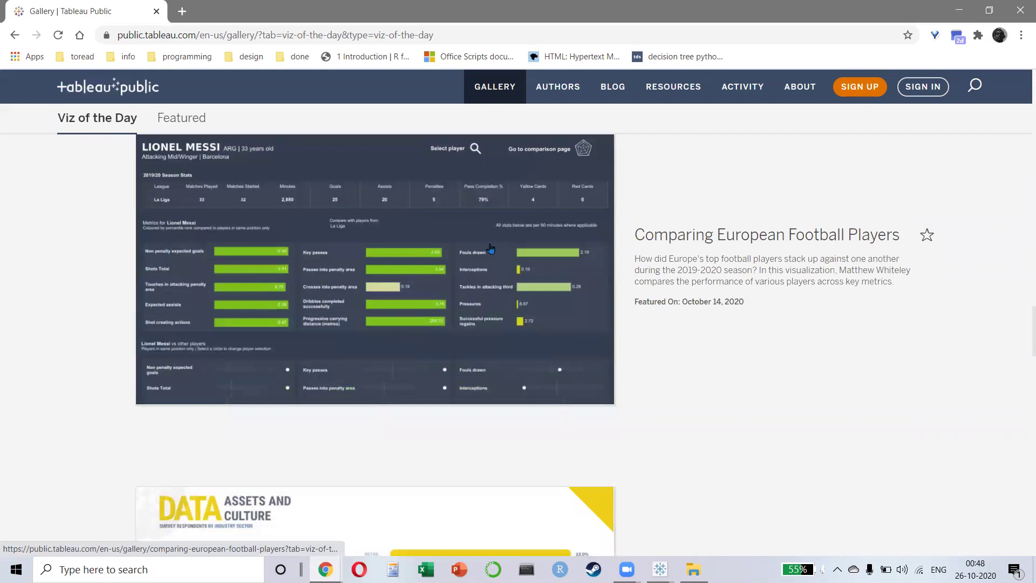
pyautogui.scroll(-5, 411, 282)
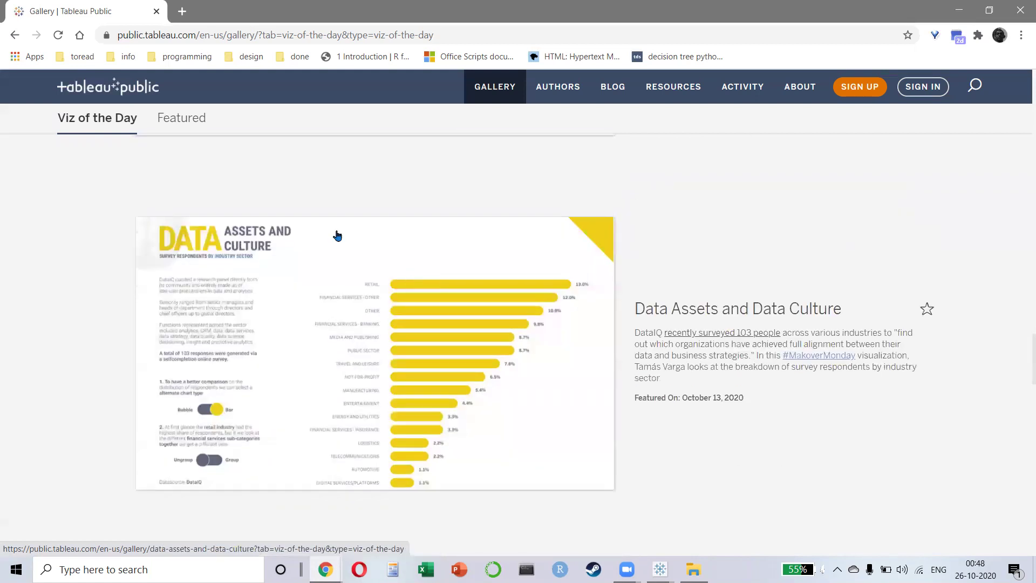
pyautogui.scroll(-9, 429, 302)
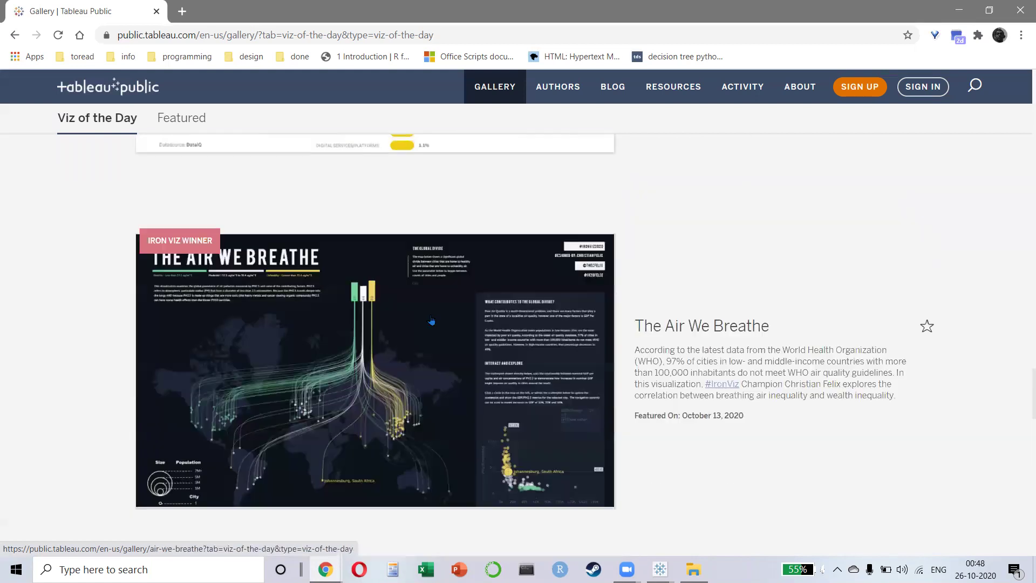
pyautogui.scroll(-5, 411, 324)
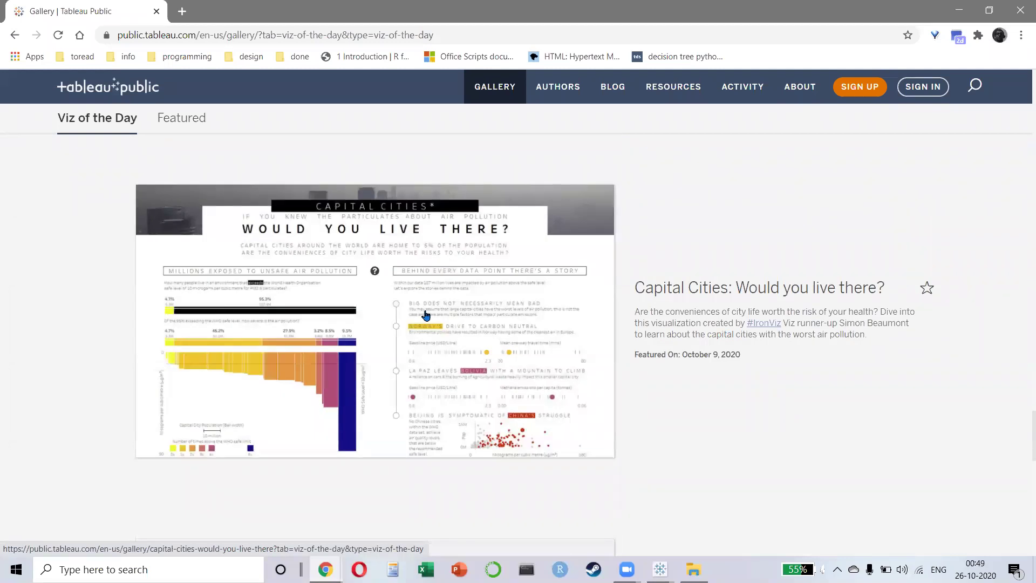
pyautogui.scroll(8, 385, 335)
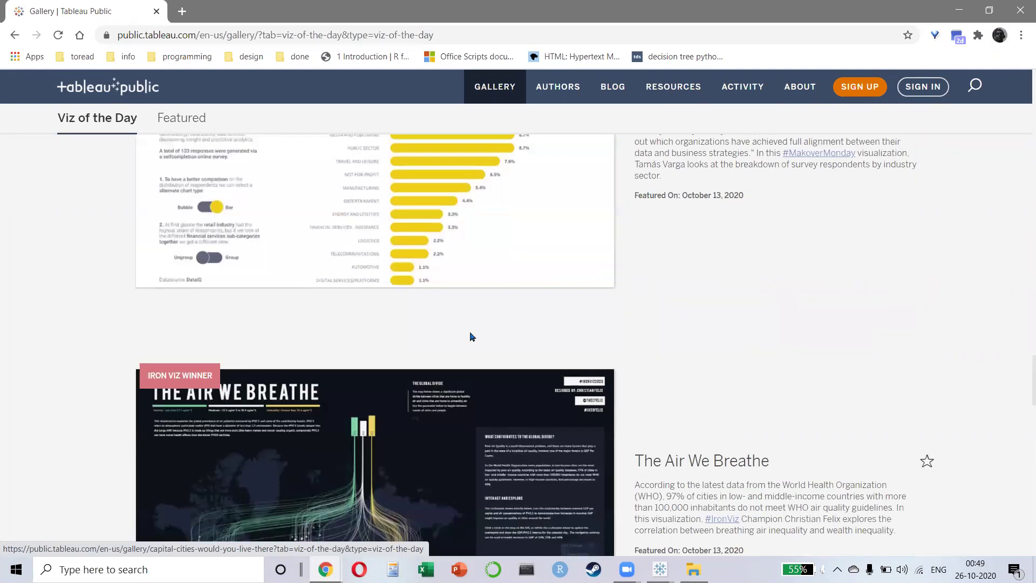
pyautogui.scroll(5, 470, 337)
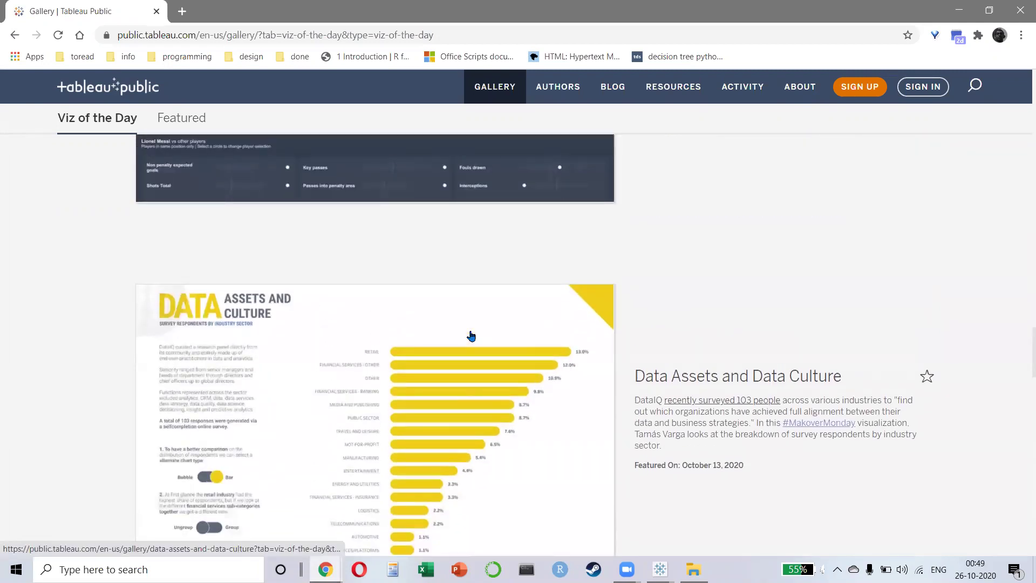
pyautogui.scroll(5, 470, 336)
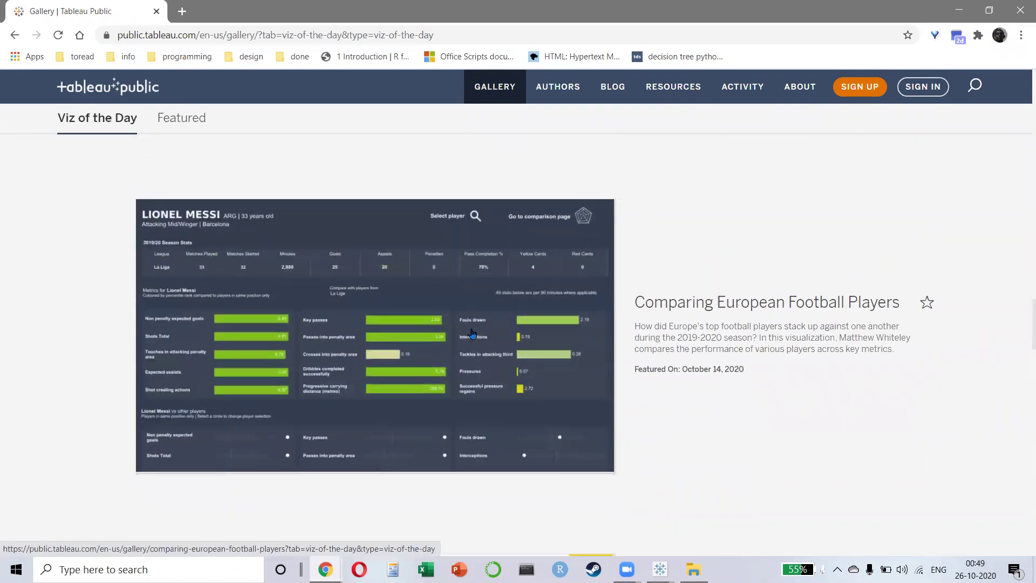
pyautogui.scroll(-9, 472, 333)
pyautogui.scroll(1, 488, 385)
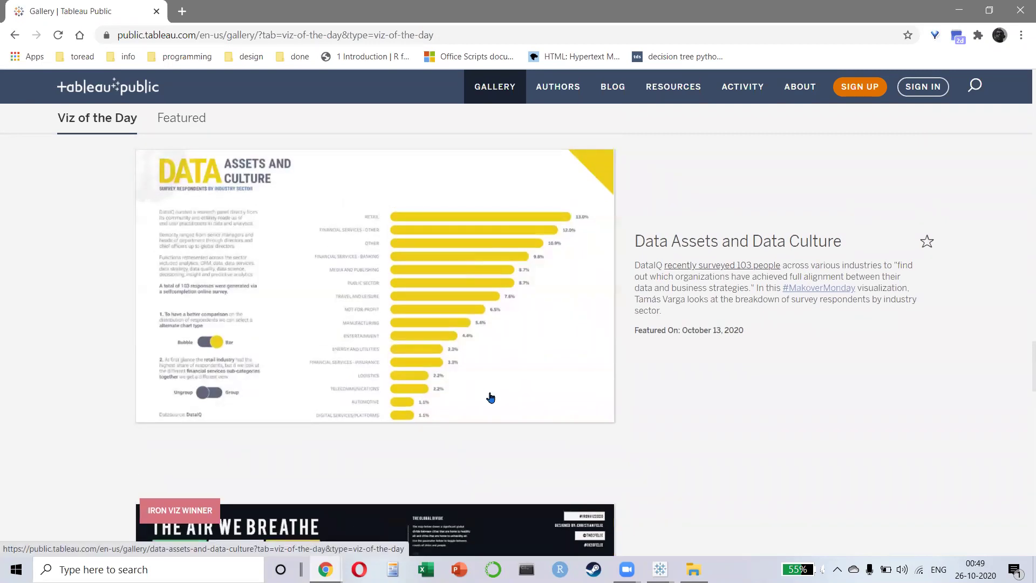
pyautogui.scroll(-5, 491, 393)
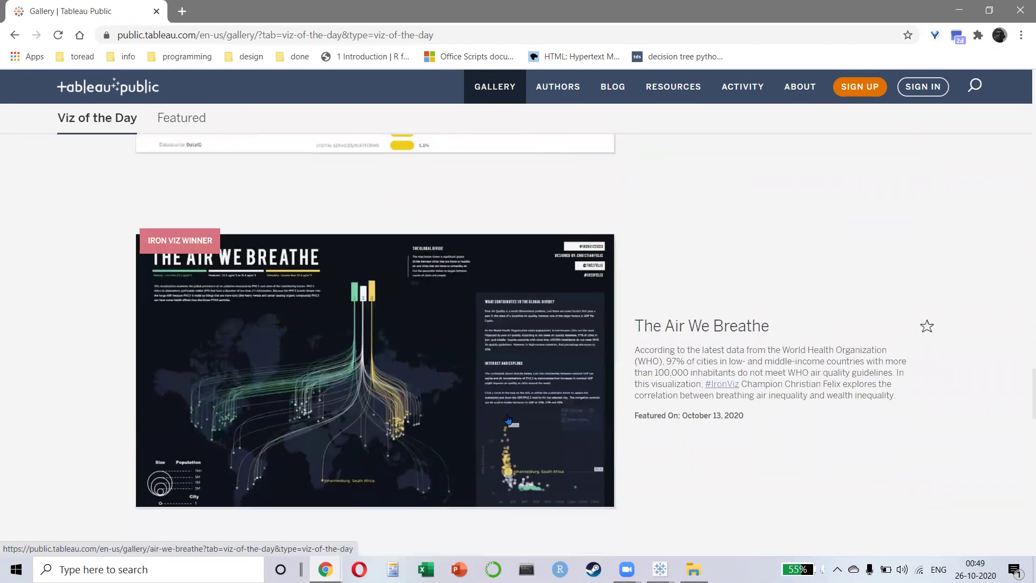
pyautogui.click(405, 348)
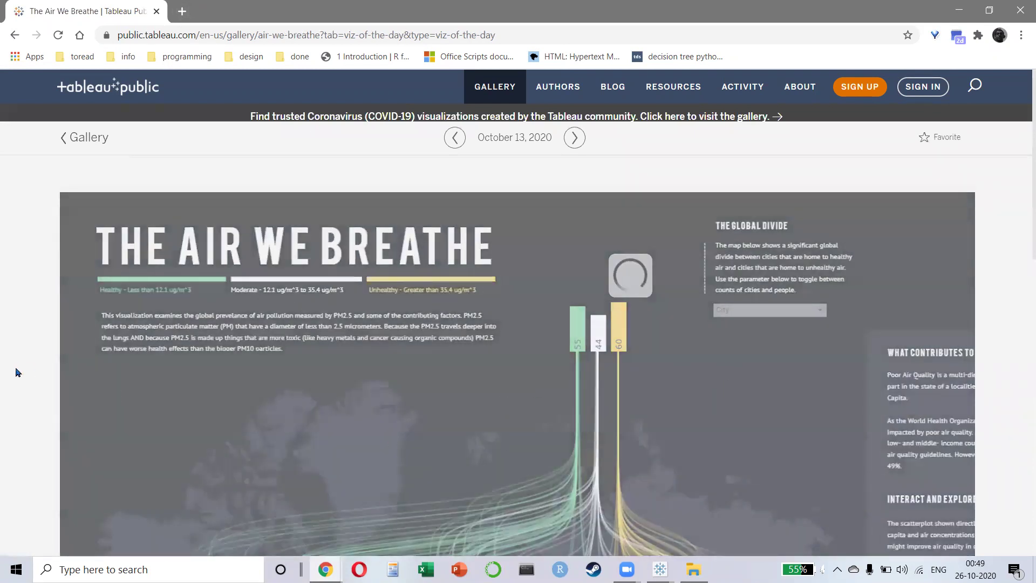
# - Download 'The Air We Breathe' as a Tableau Workbook in the Current version
pyautogui.scroll(-12, 20, 373)
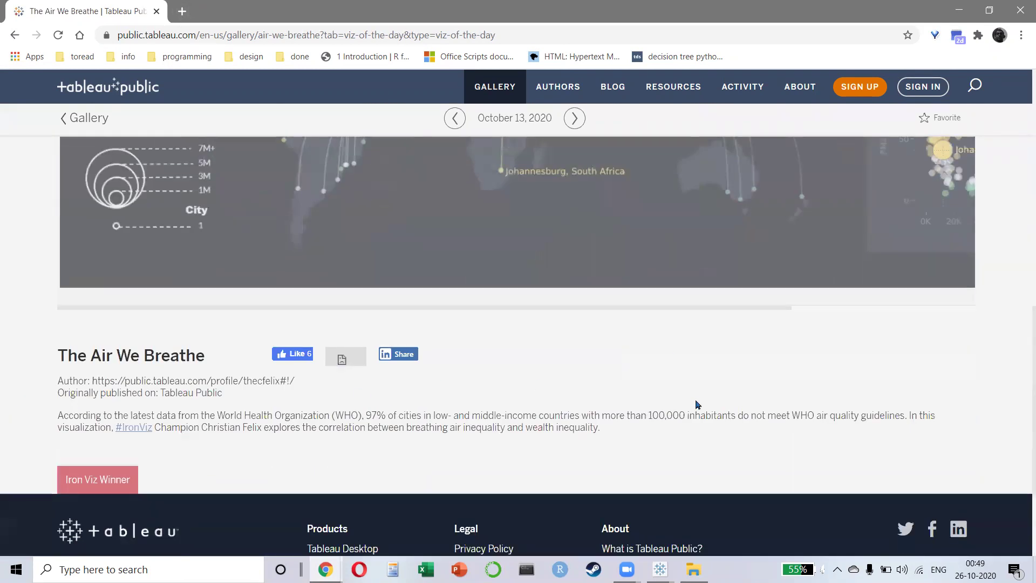
pyautogui.moveTo(640, 307); pyautogui.dragTo(923, 342)
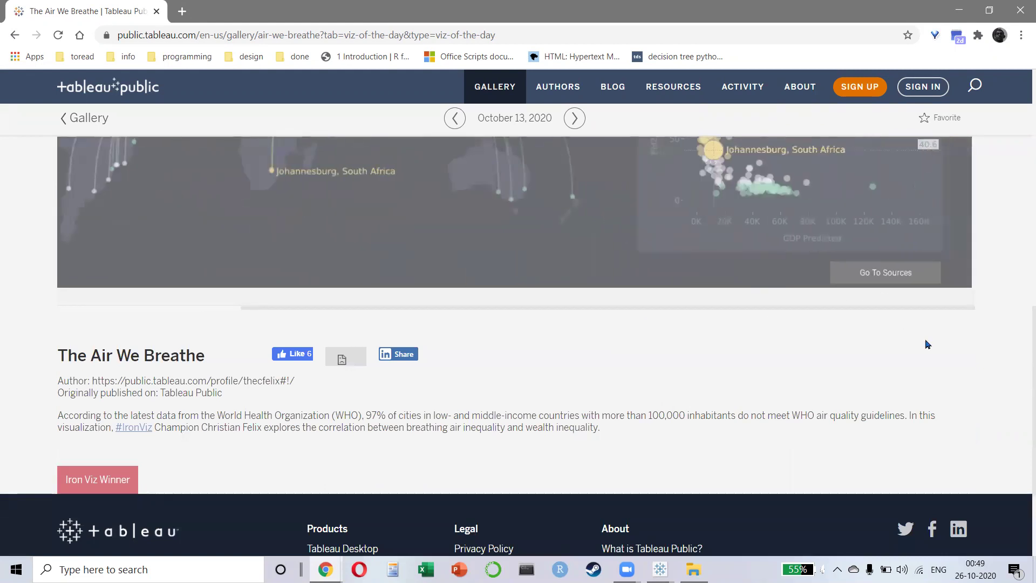
pyautogui.scroll(4, 1007, 370)
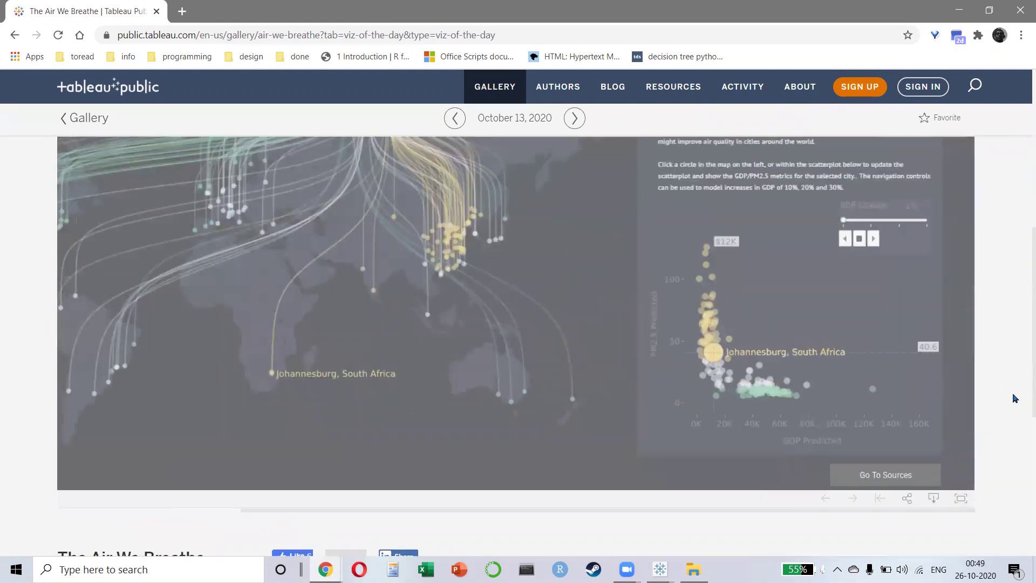
pyautogui.scroll(-3, 1014, 398)
pyautogui.click(934, 364)
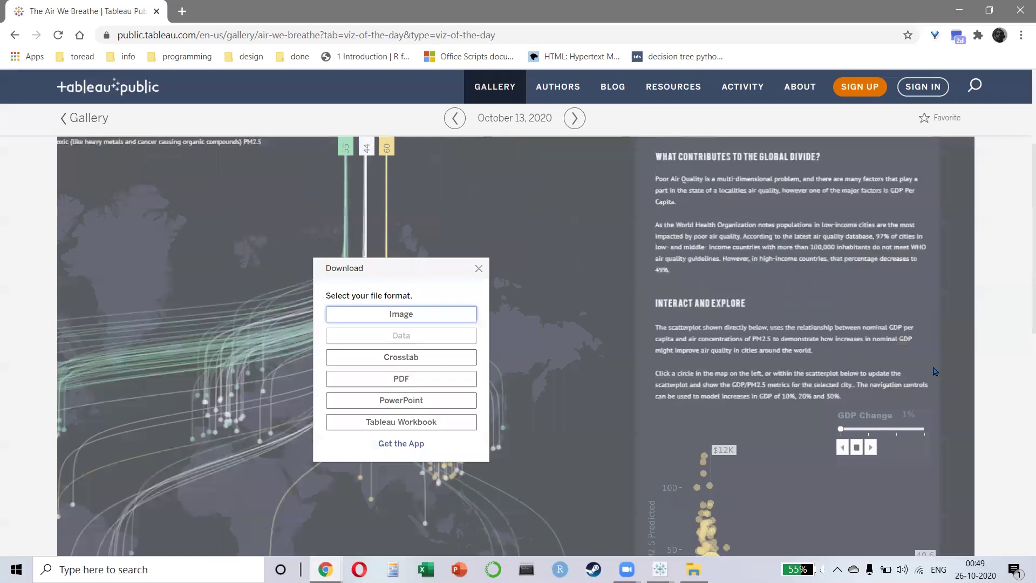
pyautogui.click(398, 424)
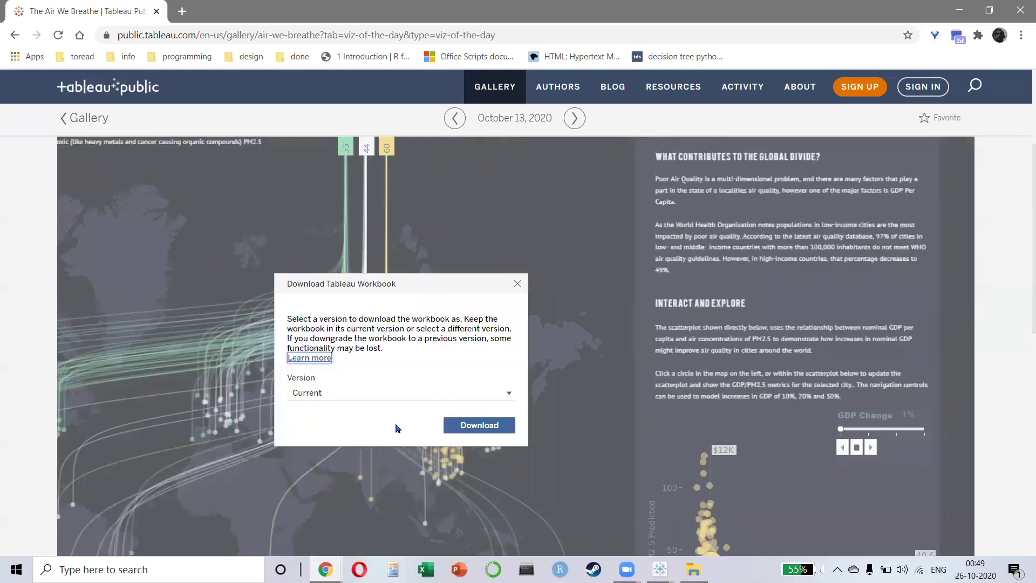
pyautogui.click(459, 421)
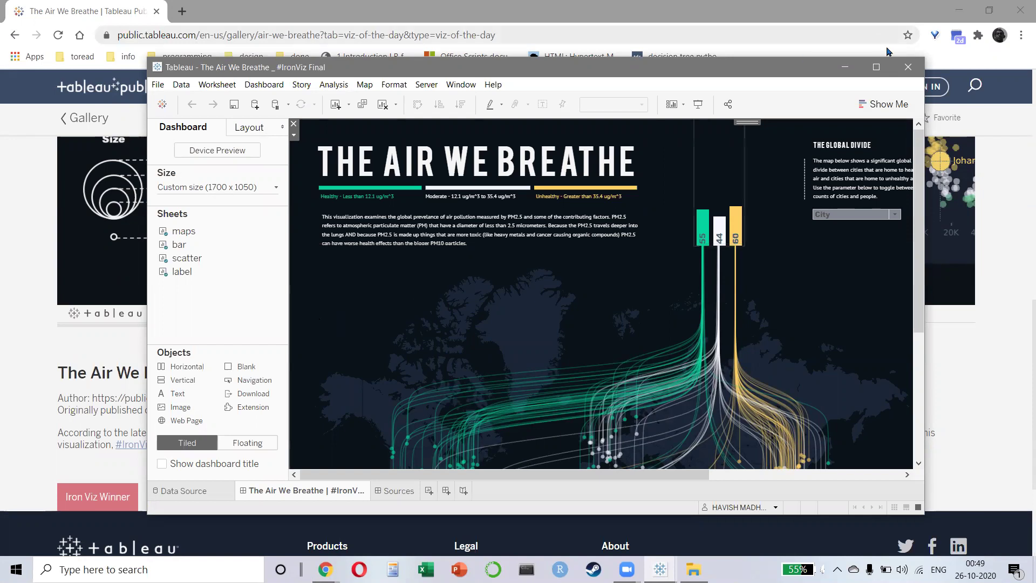
# - Maximize the Tableau window and unhide all the workbook's hidden sheets
pyautogui.click(876, 67)
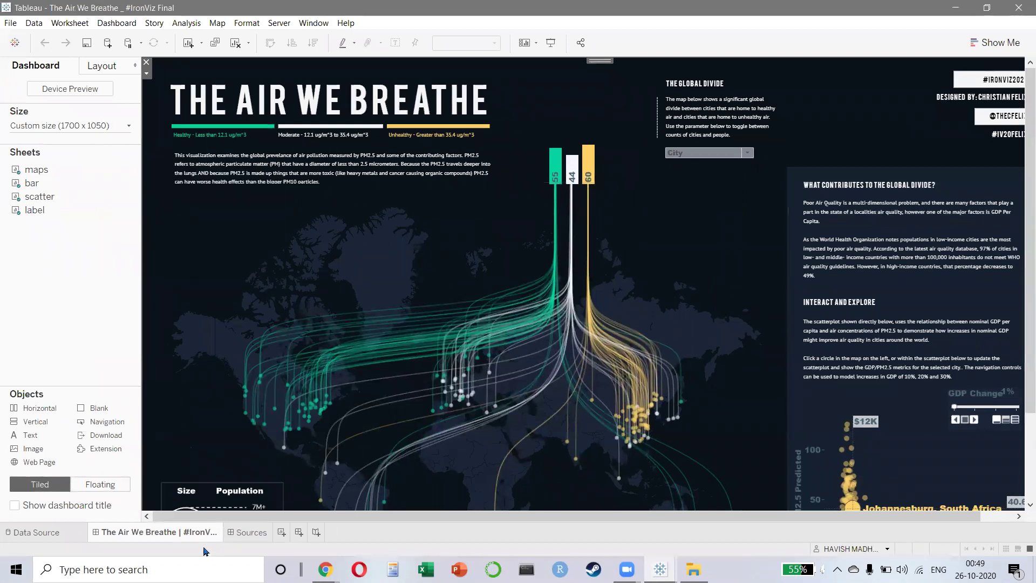
pyautogui.rightClick(190, 532)
pyautogui.click(222, 475)
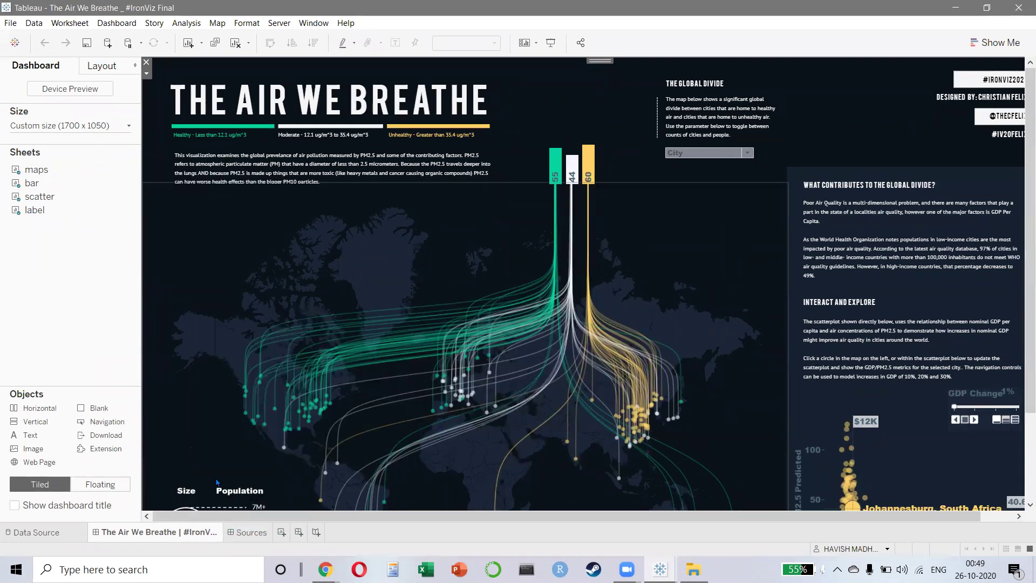
# - Step through the maps, bar, scatter, label and Sources sheets, then return to maps
pyautogui.click(238, 532)
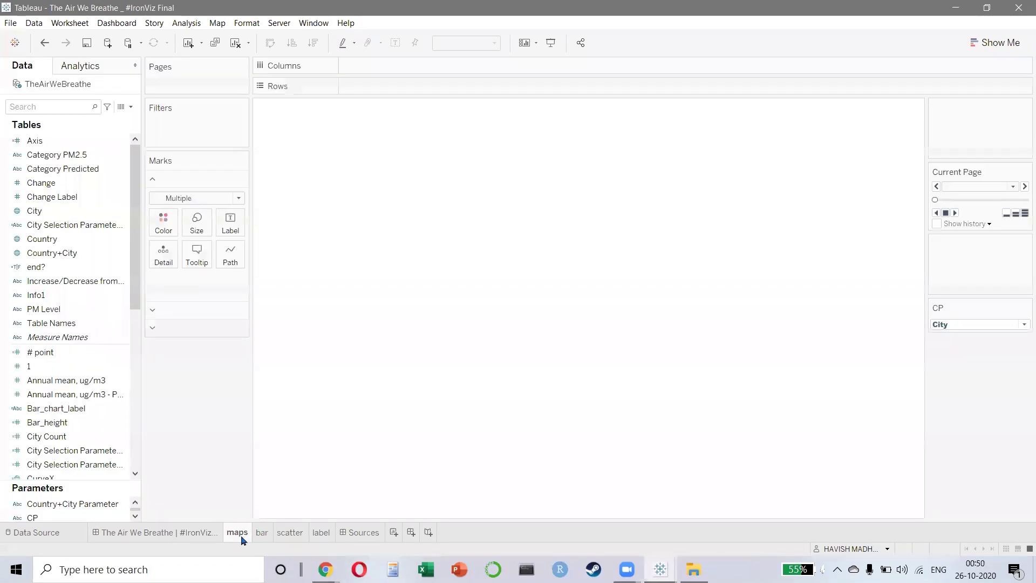
pyautogui.click(262, 534)
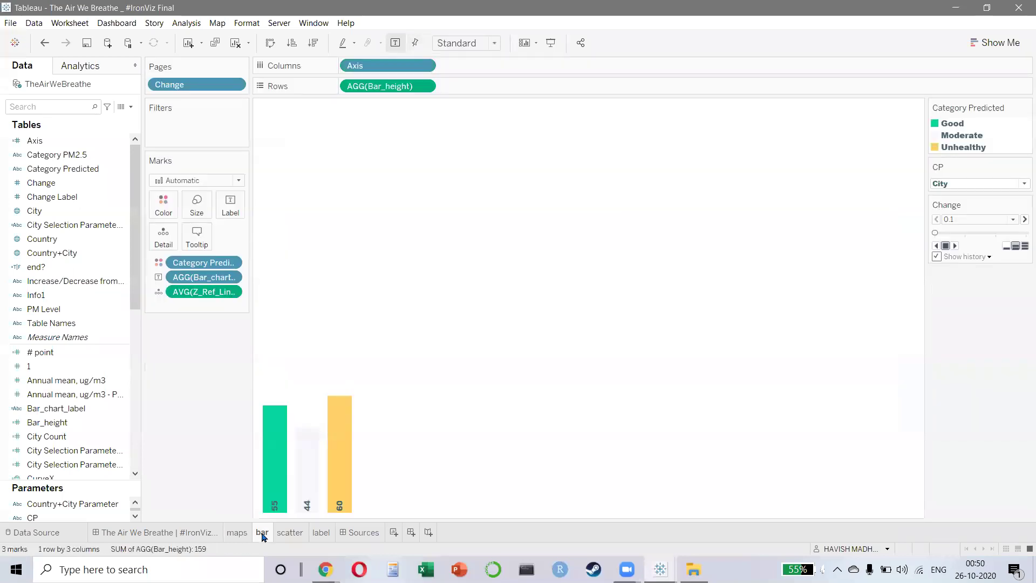
pyautogui.click(286, 534)
pyautogui.click(322, 533)
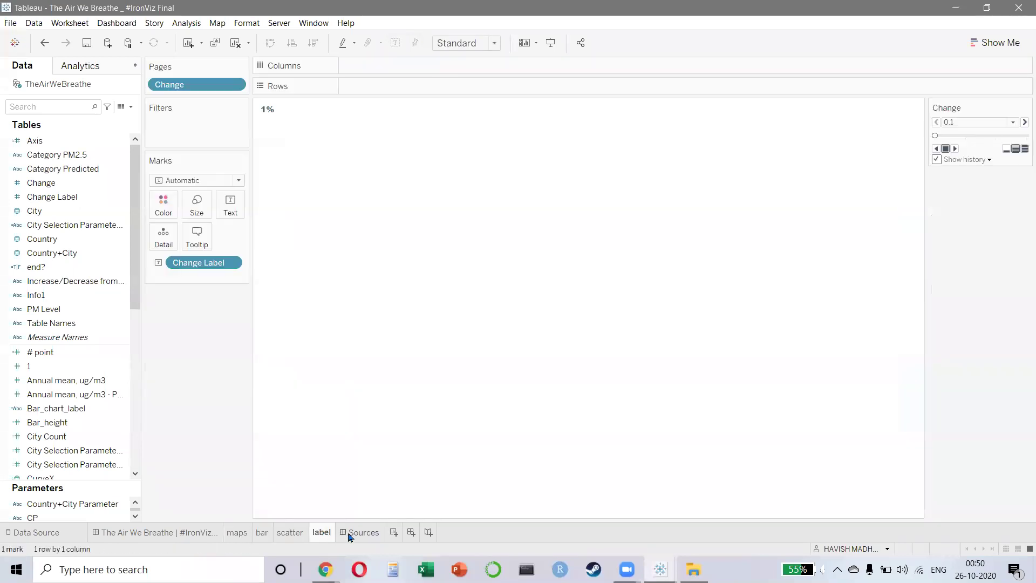
pyautogui.click(359, 535)
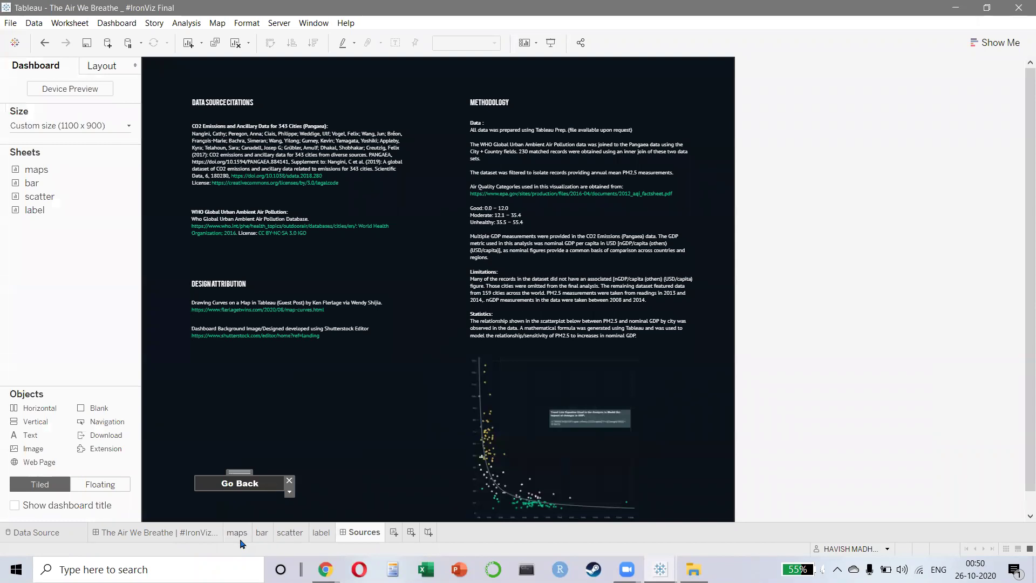
pyautogui.click(236, 538)
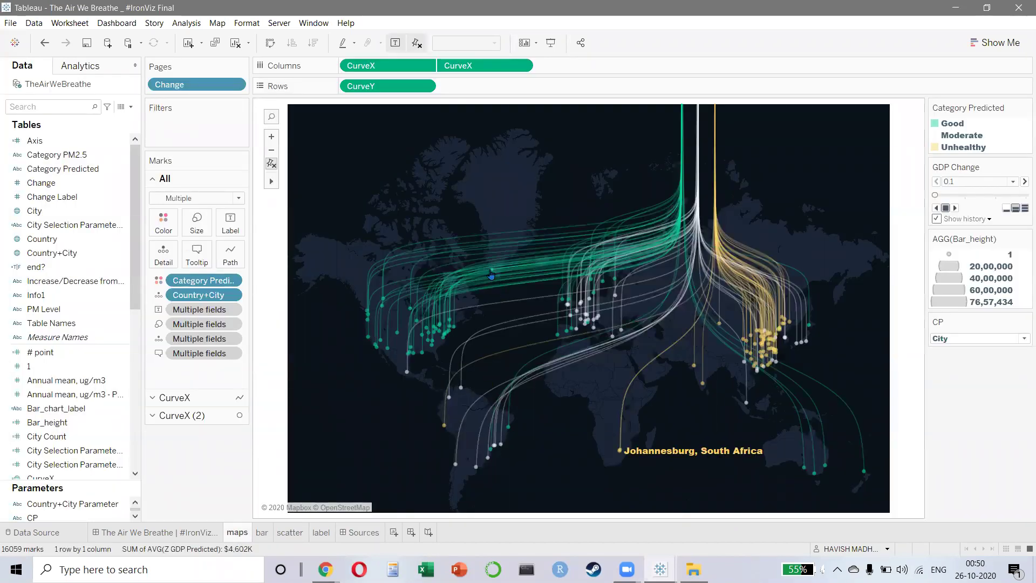
# - Expand the CurveX and CurveX (2) layers on the Marks card and widen the side panes
pyautogui.click(195, 399)
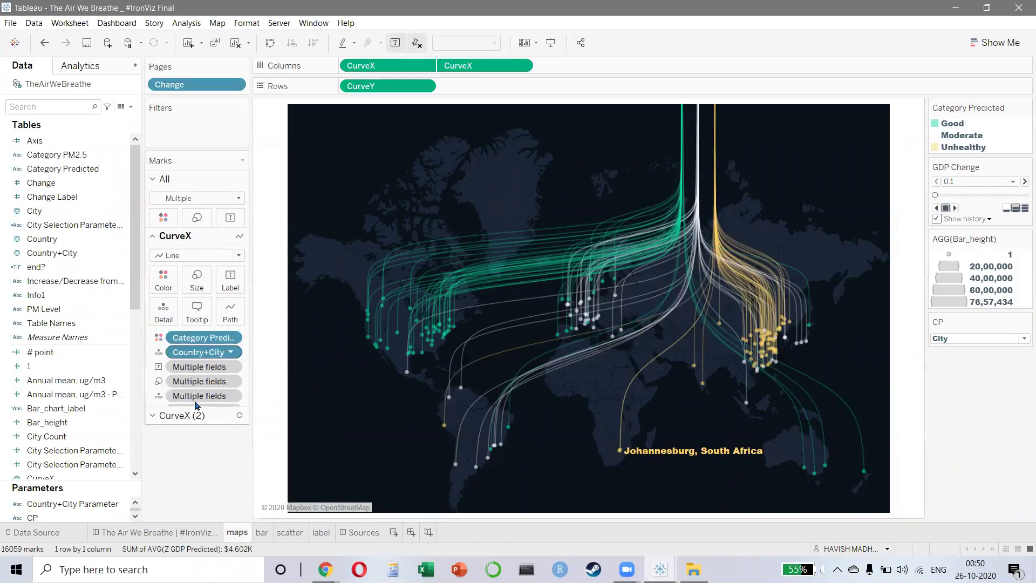
pyautogui.click(182, 416)
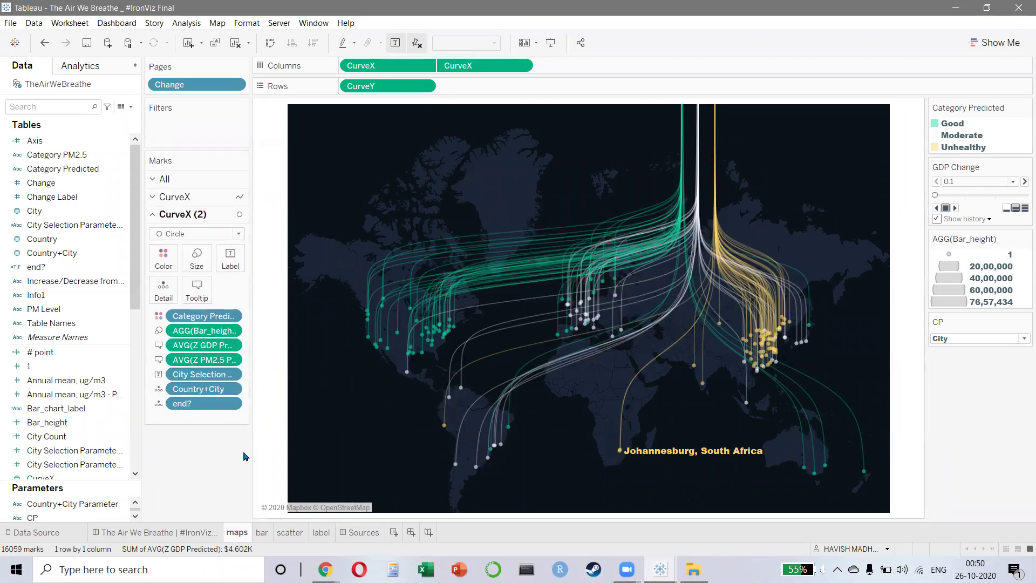
pyautogui.moveTo(251, 452); pyautogui.dragTo(328, 456)
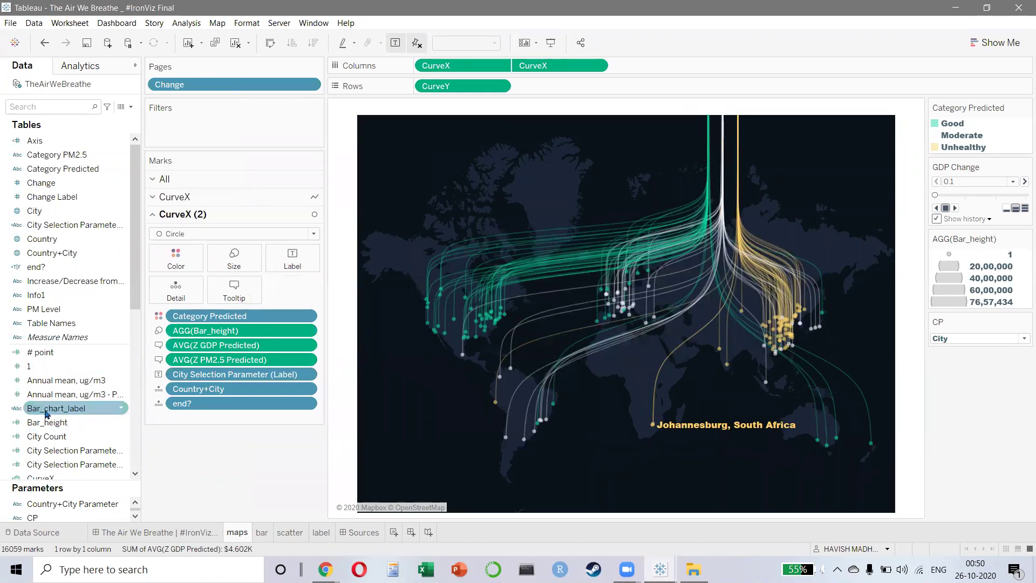
pyautogui.scroll(-3, 54, 426)
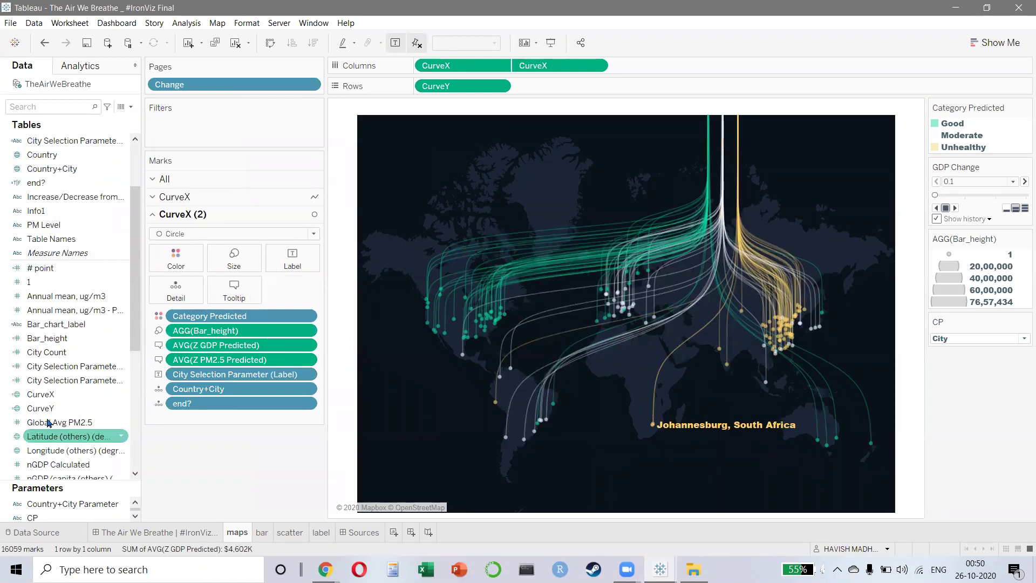
# - View the CurveX calculated field's formula and close it unchanged
pyautogui.rightClick(60, 399)
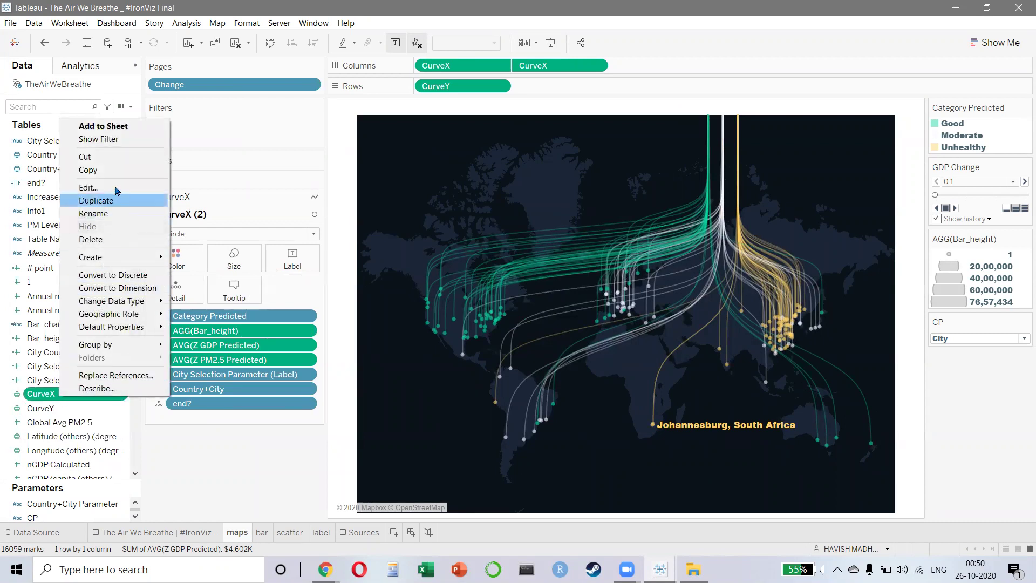
pyautogui.click(116, 188)
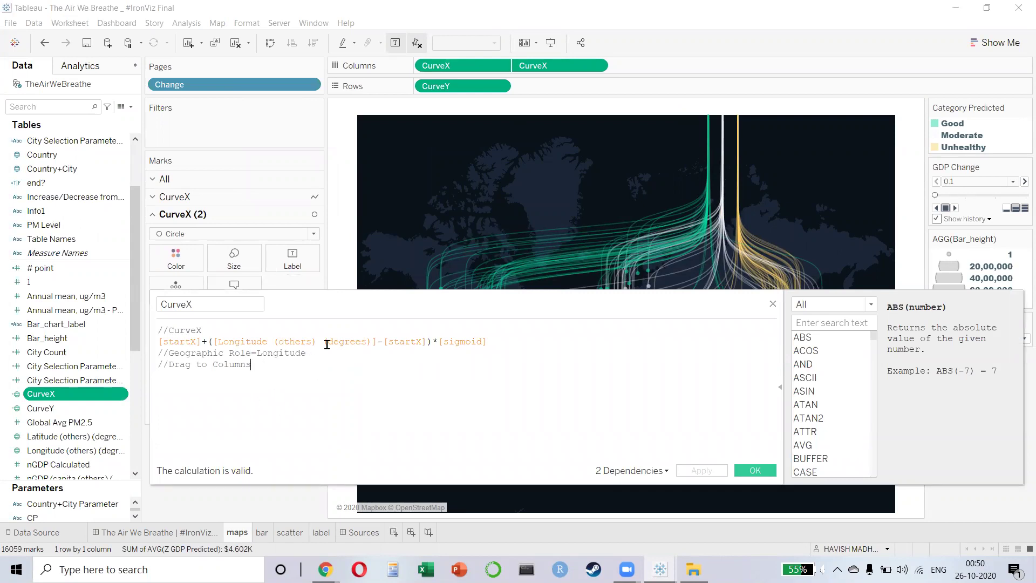
pyautogui.moveTo(498, 337); pyautogui.dragTo(412, 330)
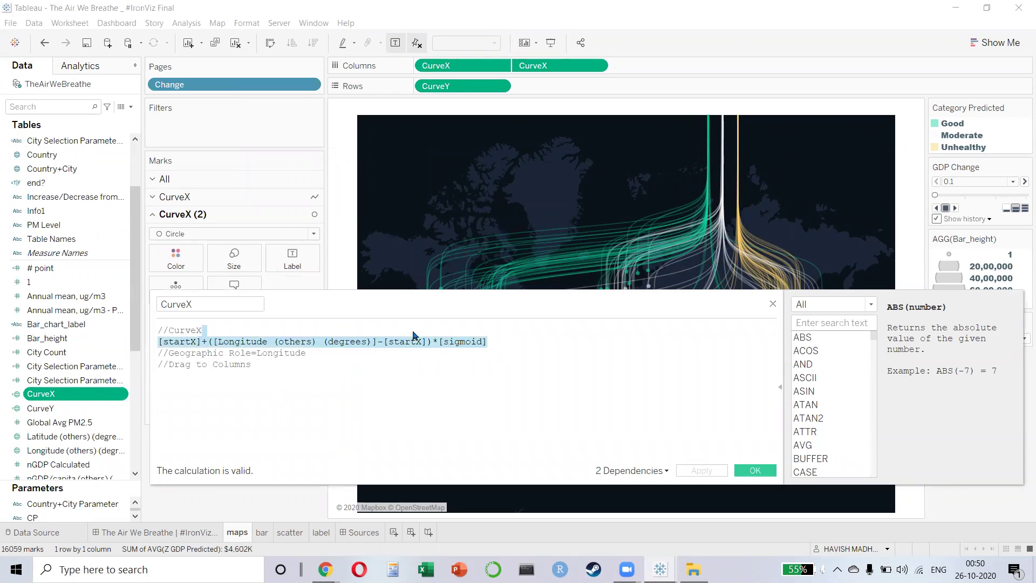
pyautogui.click(497, 364)
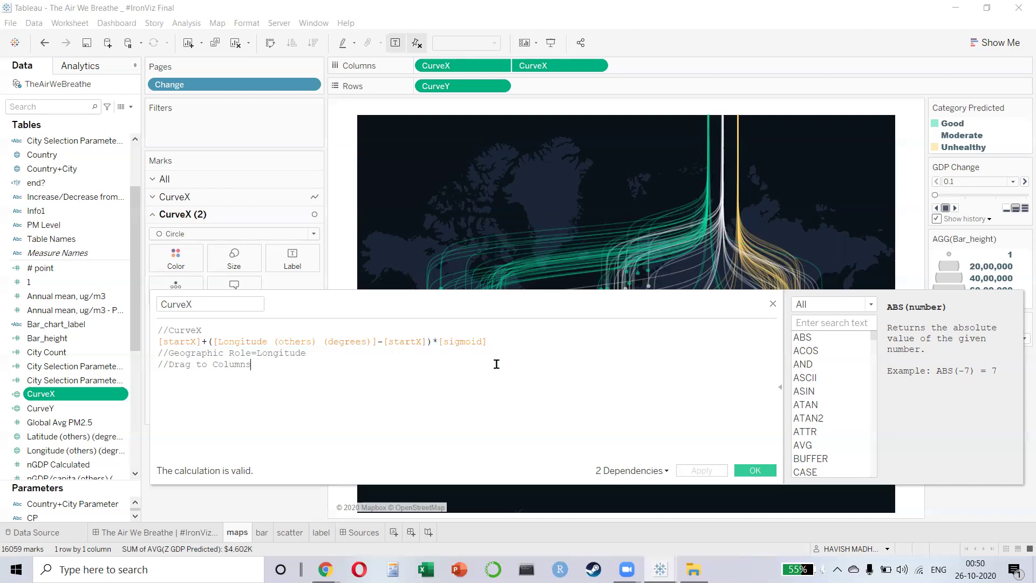
pyautogui.click(773, 306)
# - View the Bar_height formula unchanged, then narrow the map so the legends sit closer
pyautogui.rightClick(92, 297)
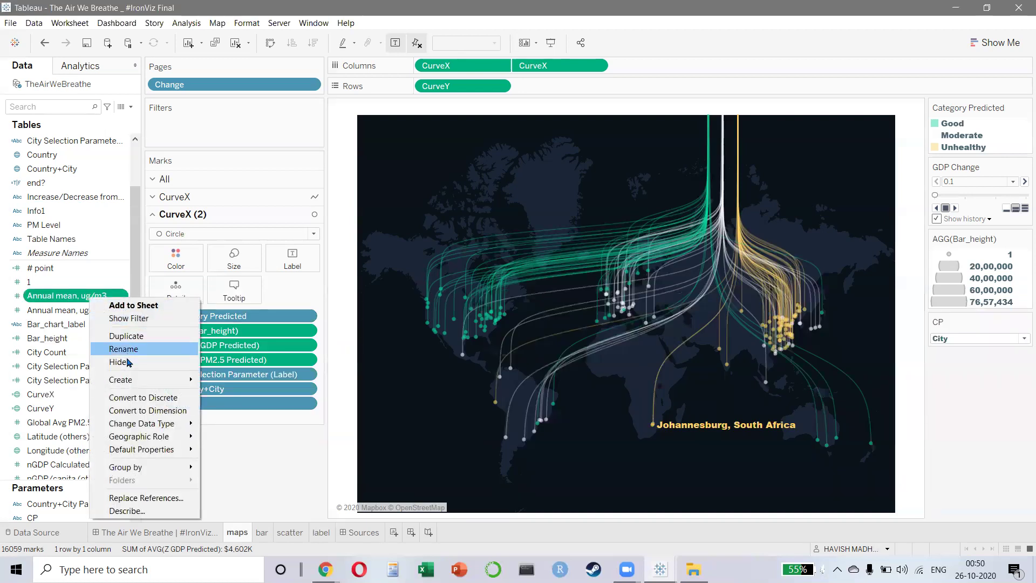
pyautogui.click(56, 341)
pyautogui.rightClick(45, 340)
pyautogui.click(70, 141)
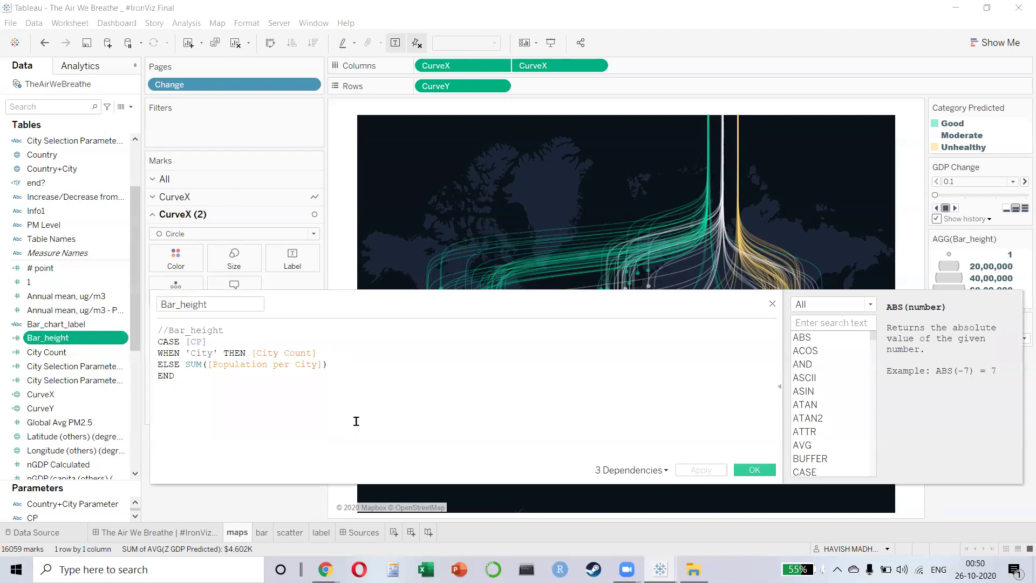
pyautogui.click(772, 304)
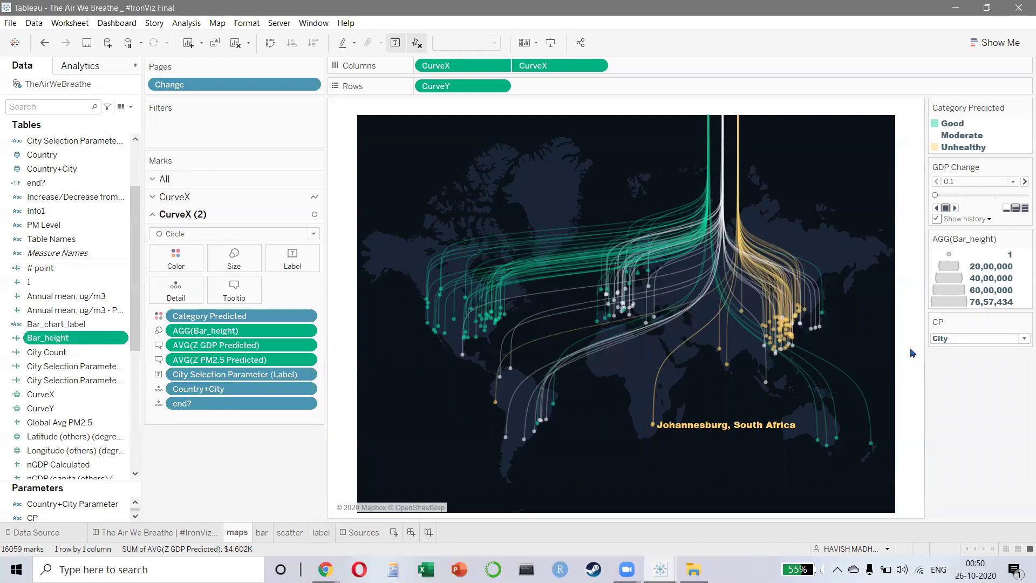
pyautogui.moveTo(924, 373); pyautogui.dragTo(874, 387)
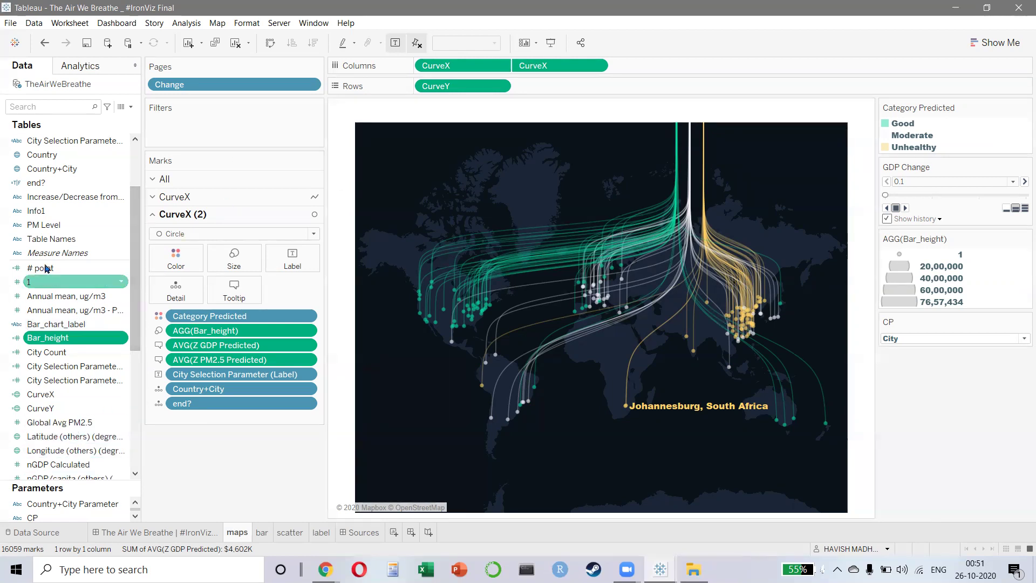
pyautogui.click(54, 281)
# - Check that the # point formula is 100 and close it unchanged
pyautogui.rightClick(49, 268)
pyautogui.click(81, 330)
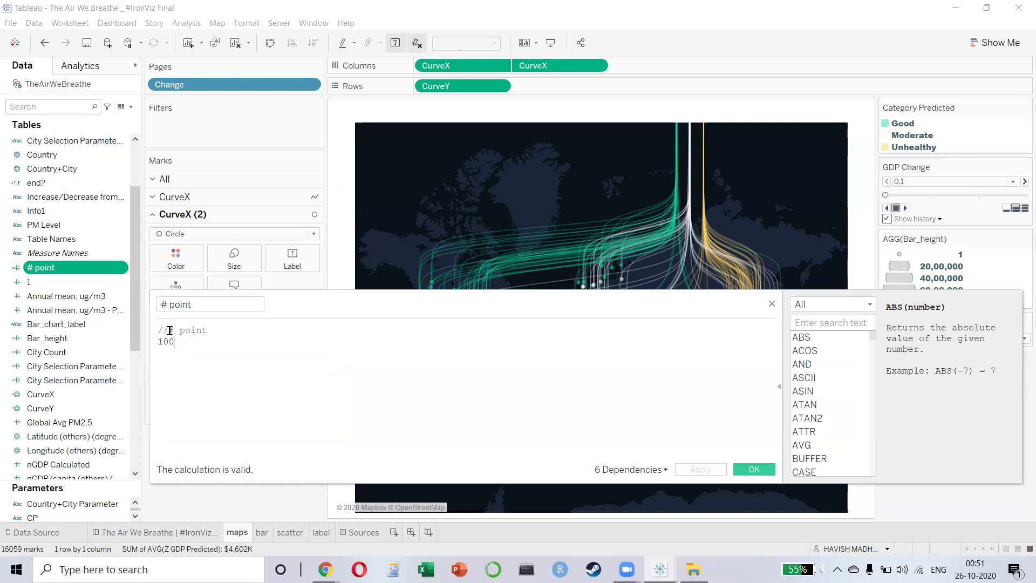
pyautogui.hotkey('ctrl', 'a')
pyautogui.click(772, 304)
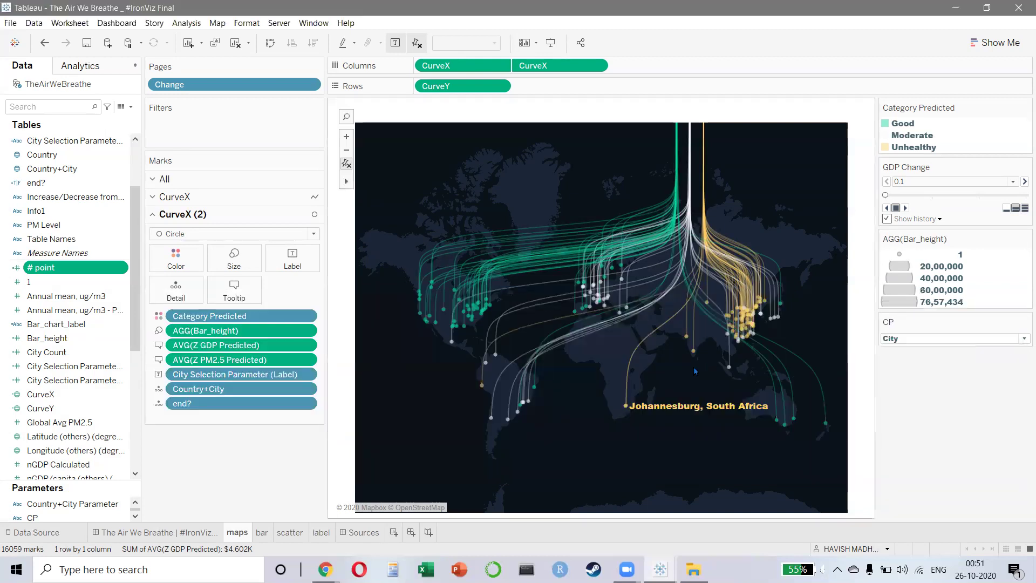
# - Select a flow curve on the map, then clear the selection
pyautogui.scroll(3, 539, 237)
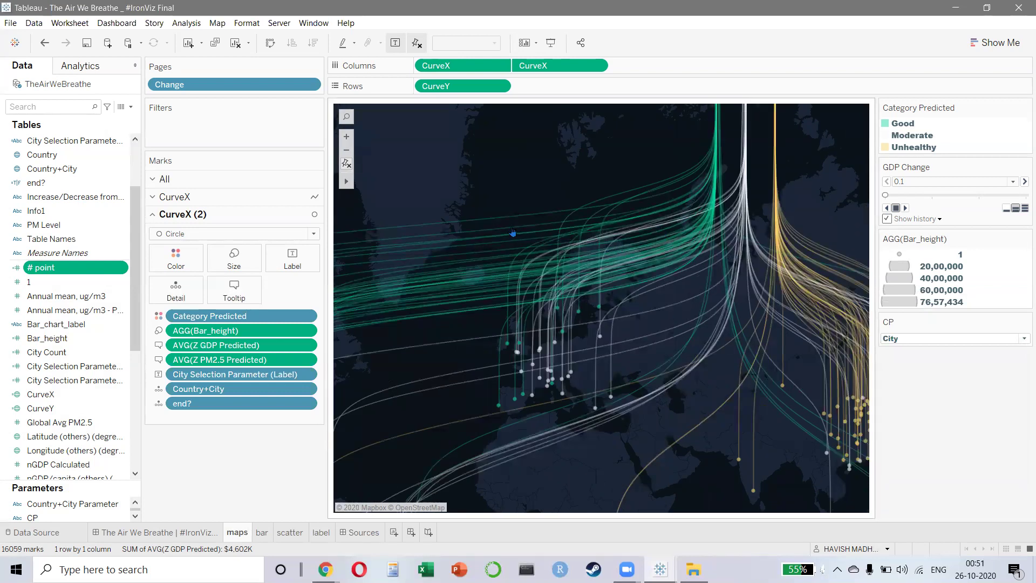
pyautogui.click(505, 236)
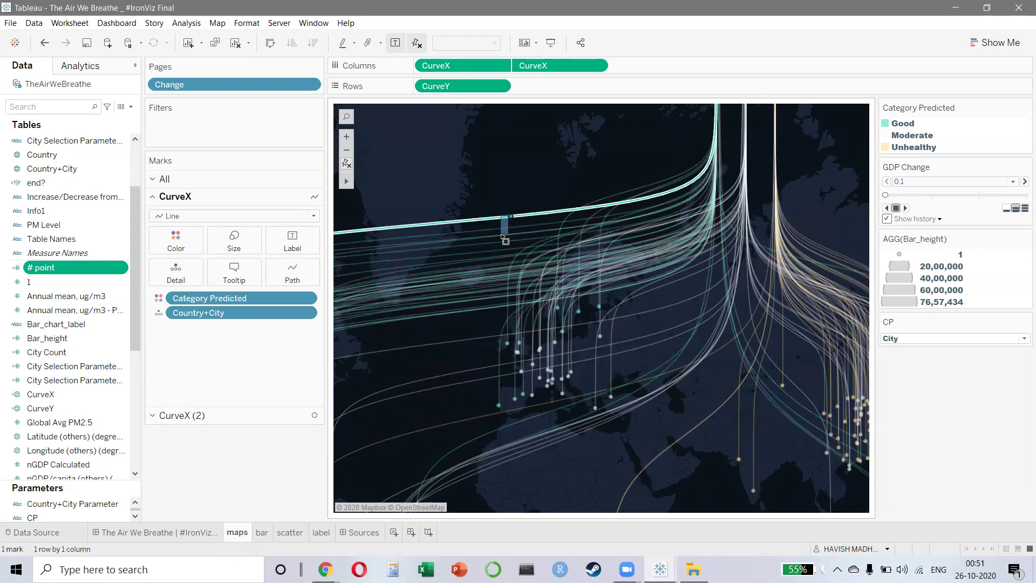
pyautogui.moveTo(502, 236); pyautogui.dragTo(501, 235)
pyautogui.click(484, 236)
pyautogui.scroll(-3, 727, 248)
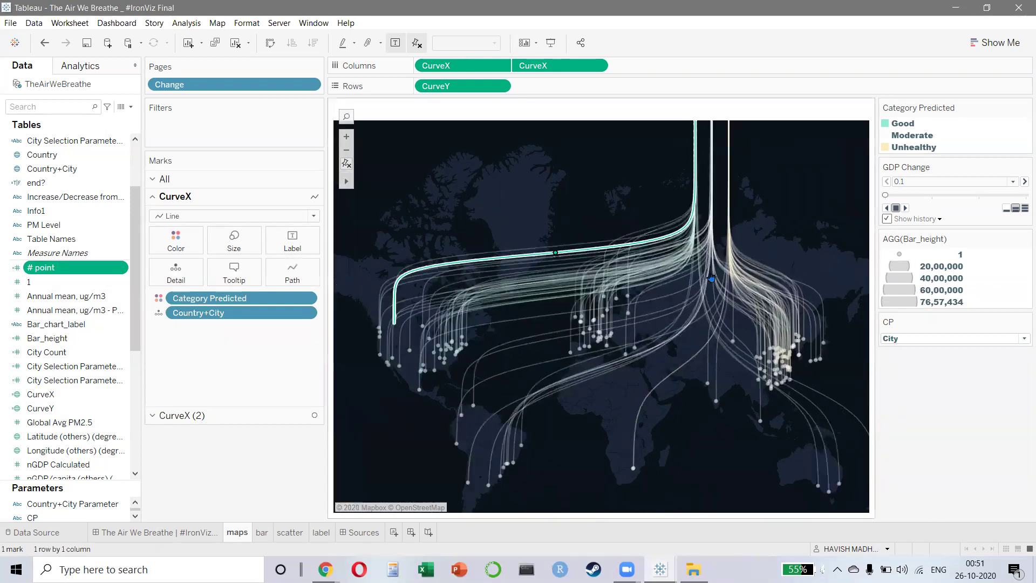
# - Open the maps sheet's Sheet Description with Ctrl+E and scroll through it
pyautogui.moveTo(550, 257)
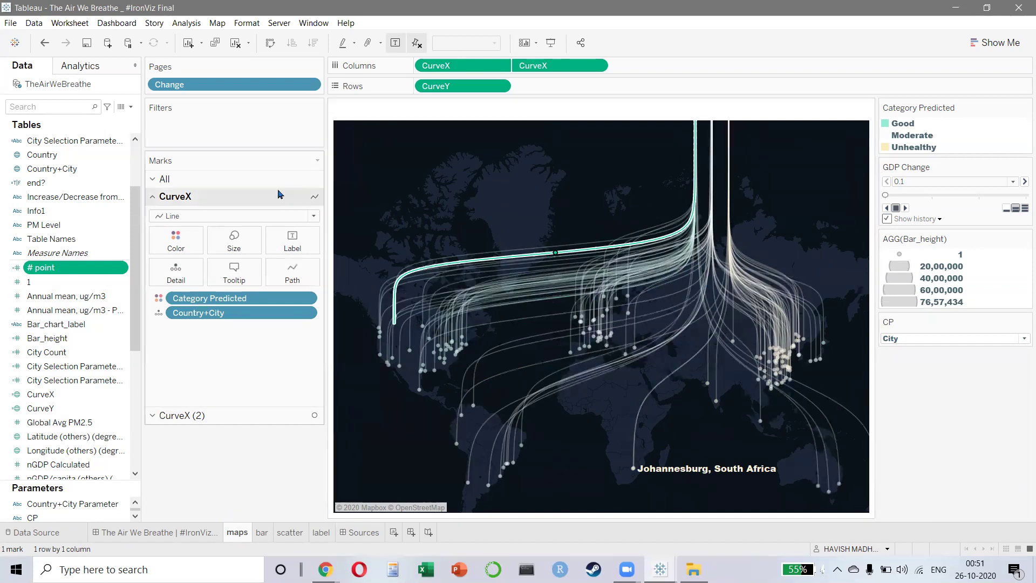
pyautogui.hotkey('ctrl', 'e')
pyautogui.scroll(-5, 693, 288)
pyautogui.scroll(-3, 543, 279)
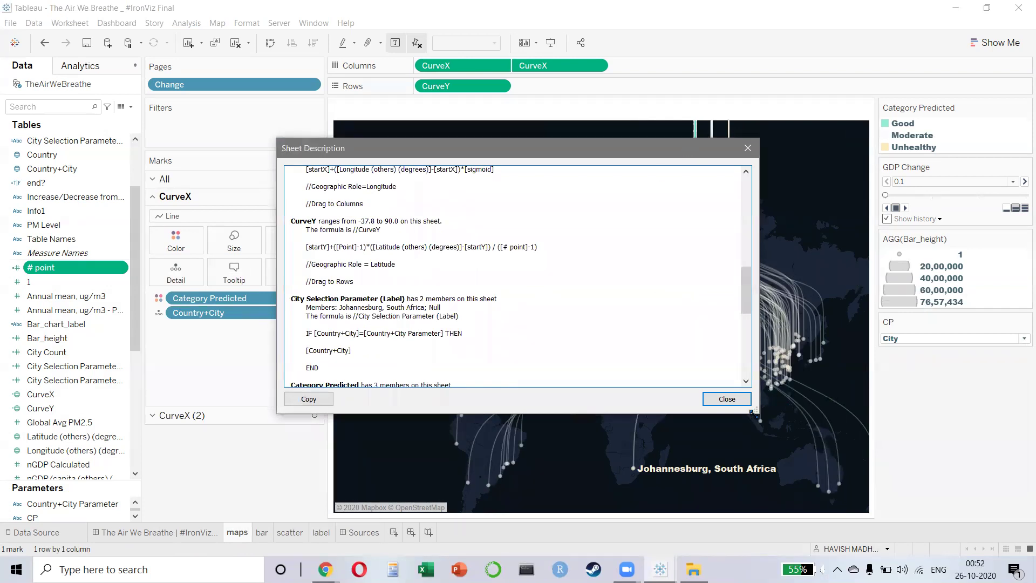
# - Move the Sheet Description window to the top-left and enlarge it to nearly full screen
pyautogui.moveTo(754, 411); pyautogui.dragTo(932, 463)
pyautogui.moveTo(470, 149); pyautogui.dragTo(426, 126)
pyautogui.doubleClick(324, 206)
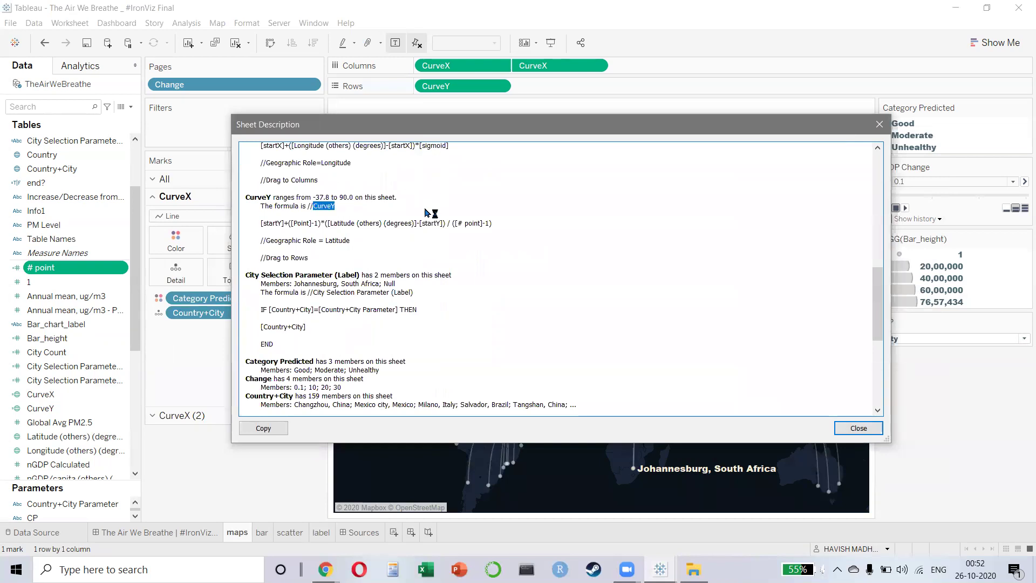
pyautogui.hotkey('ctrl', 'a')
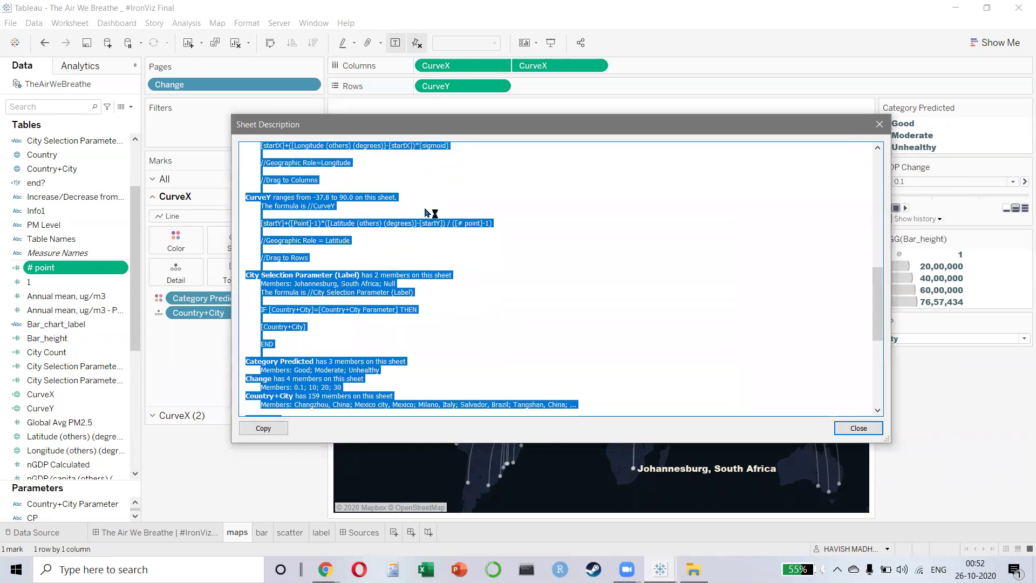
pyautogui.scroll(4, 427, 212)
pyautogui.keyDown('ctrl'); pyautogui.scroll(2, 426, 212); pyautogui.keyUp('ctrl')
pyautogui.scroll(2, 426, 212)
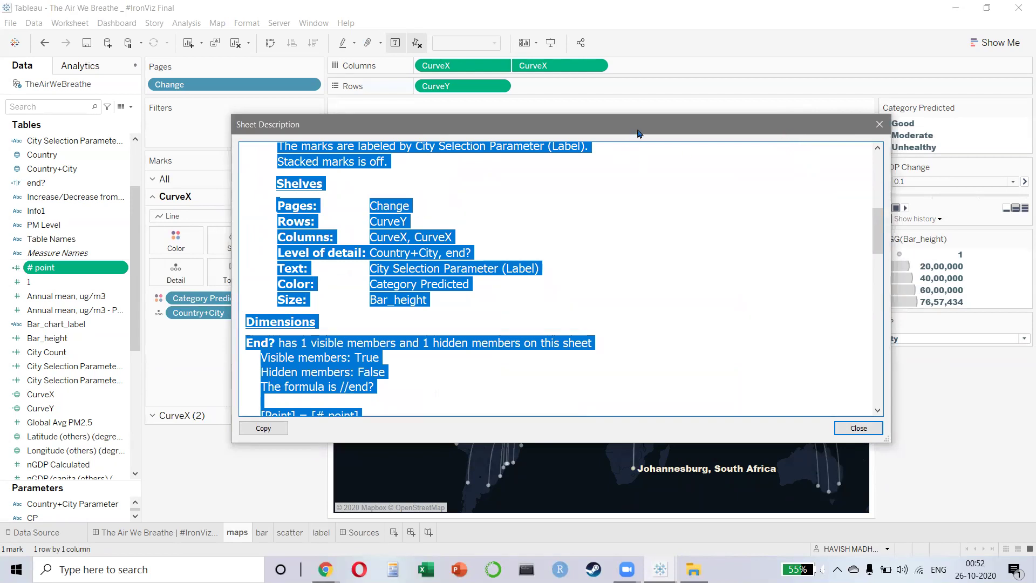
pyautogui.moveTo(627, 128); pyautogui.dragTo(412, 25)
pyautogui.click(674, 339)
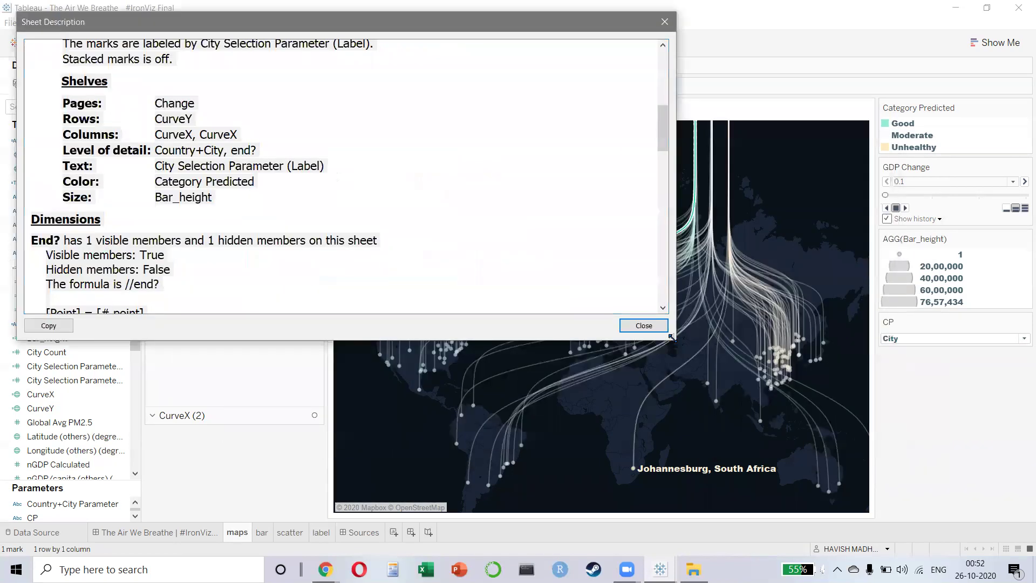
pyautogui.moveTo(673, 338); pyautogui.dragTo(1001, 555)
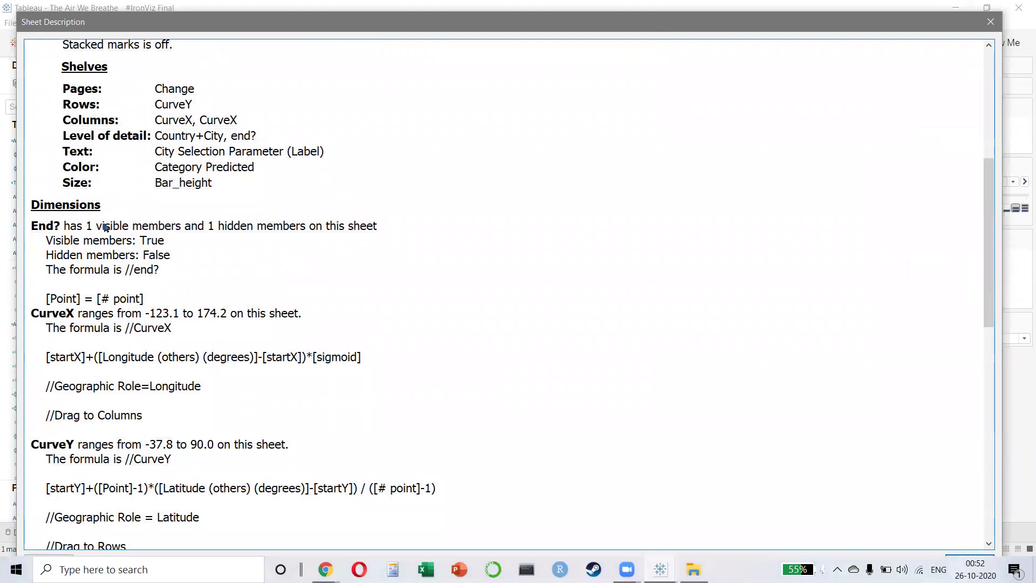
# - Read through the listed marks, fields and formulas, then close the description
pyautogui.scroll(6, 232, 172)
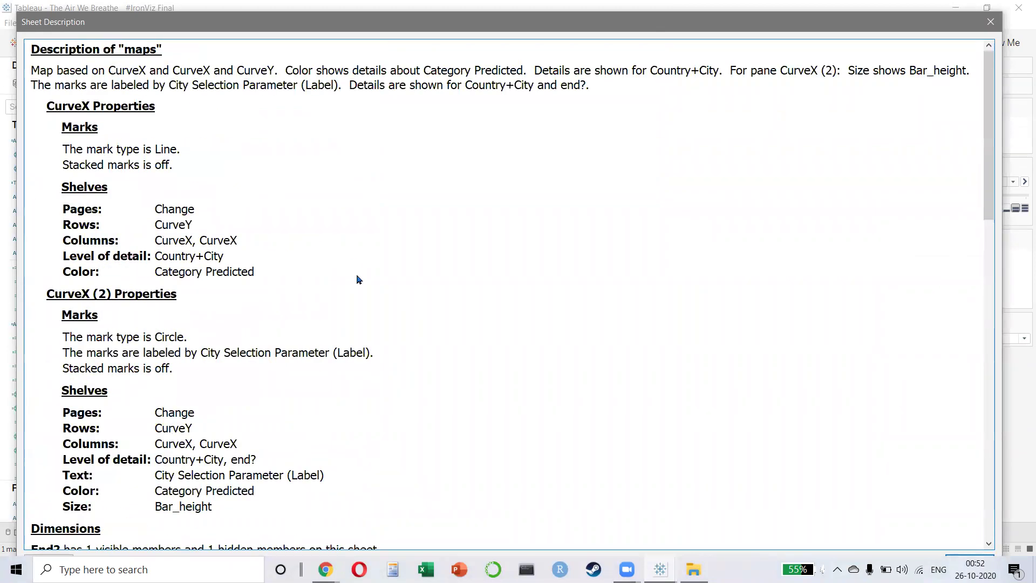
pyautogui.scroll(-2, 203, 327)
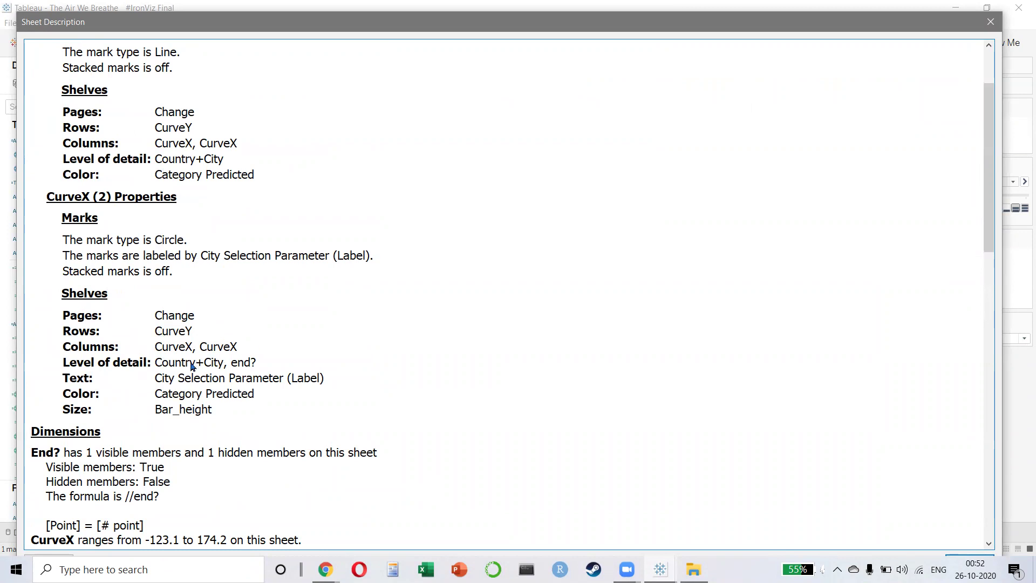
pyautogui.scroll(-2, 264, 372)
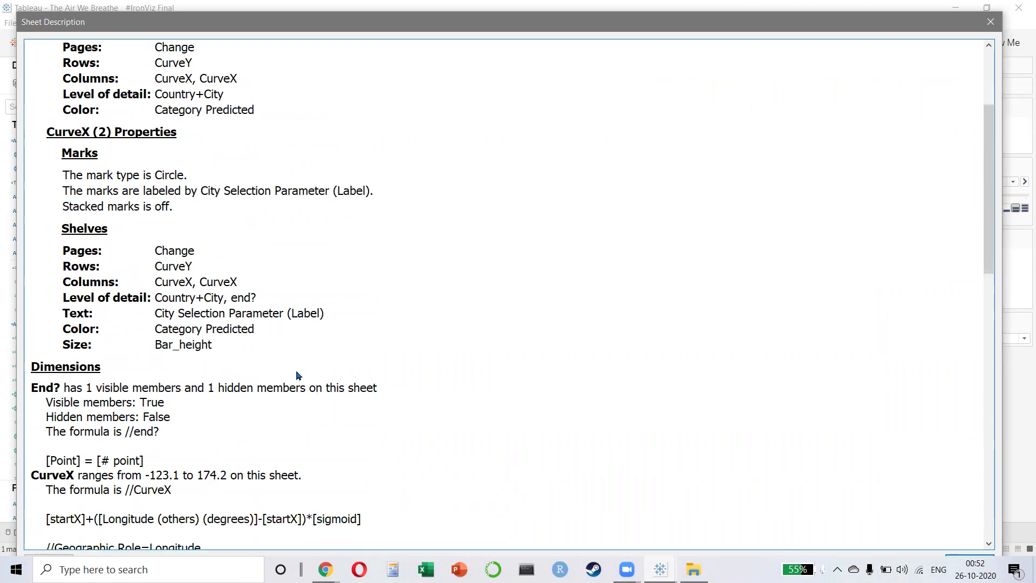
pyautogui.scroll(-4, 378, 359)
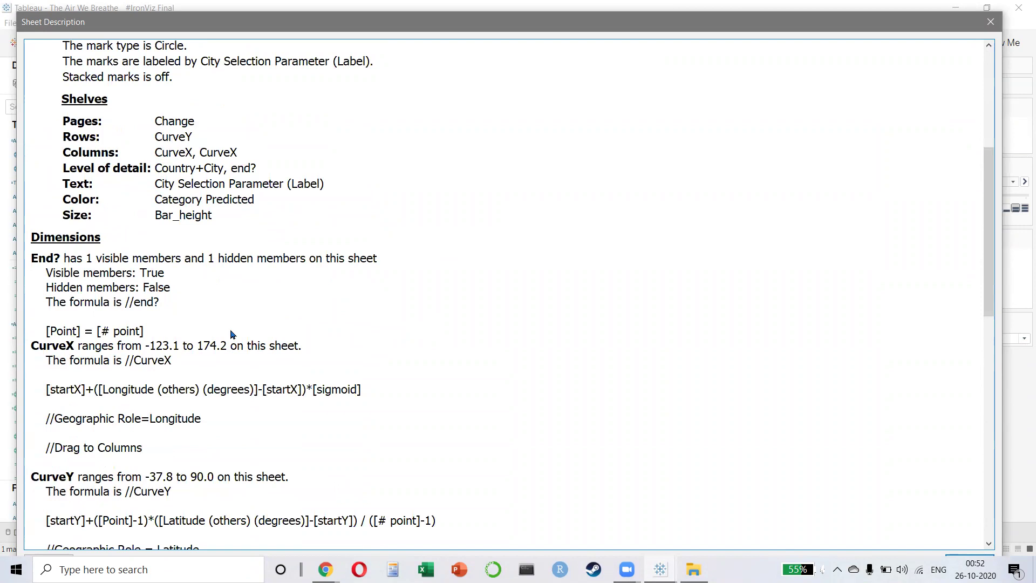
pyautogui.scroll(-5, 108, 354)
pyautogui.scroll(-1, 180, 374)
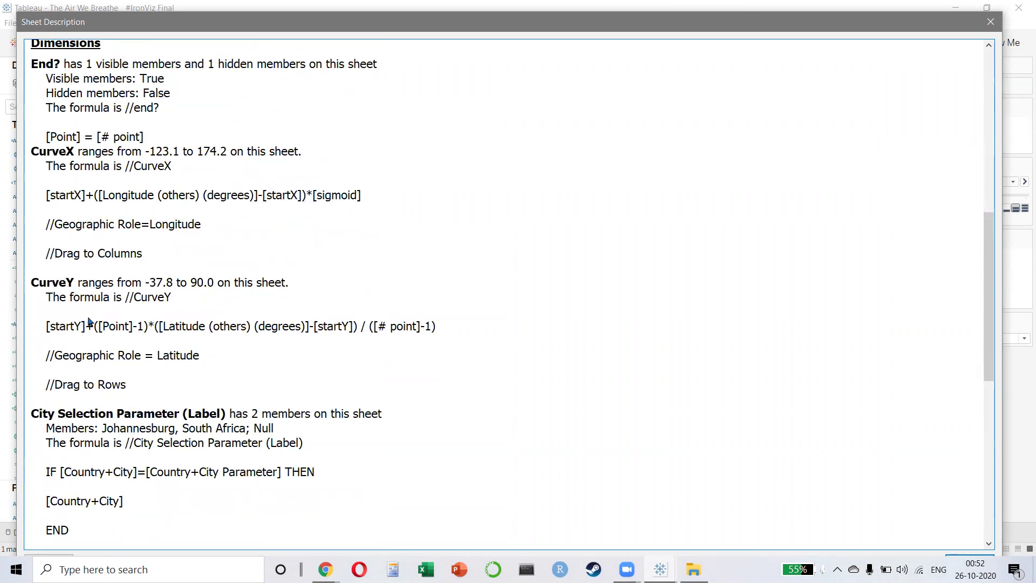
pyautogui.scroll(-10, 428, 345)
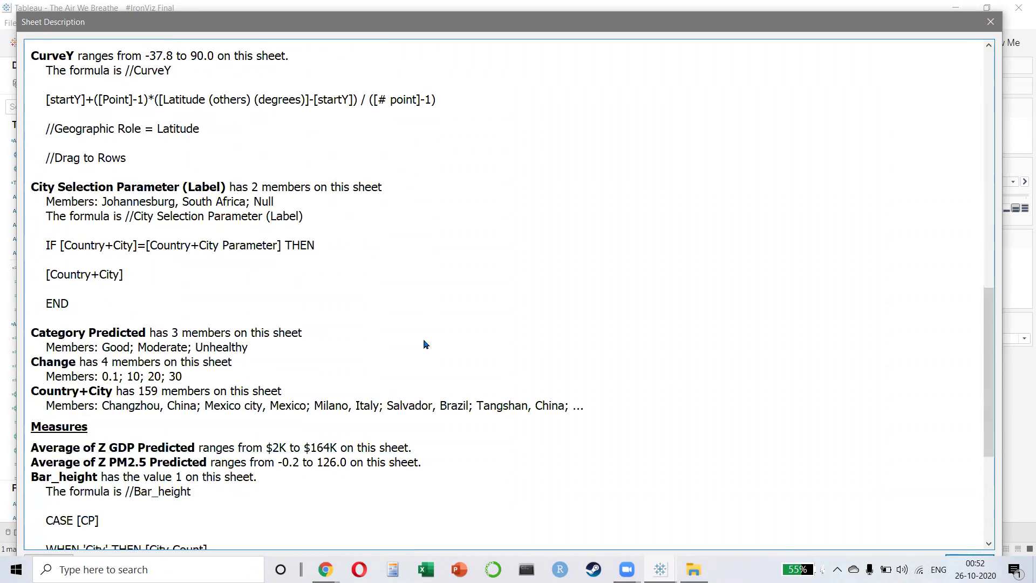
pyautogui.scroll(-4, 455, 352)
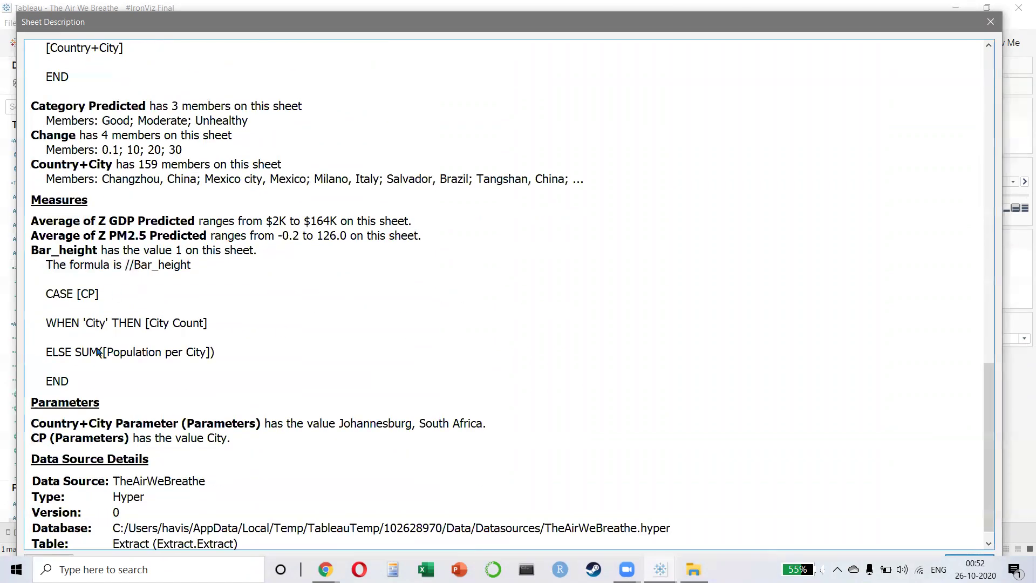
pyautogui.scroll(-1, 118, 323)
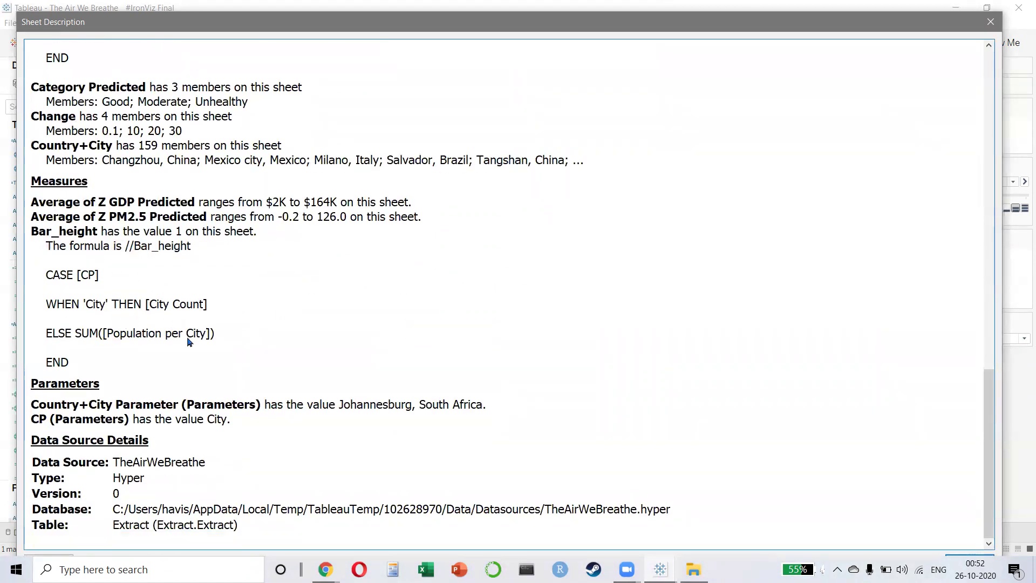
pyautogui.click(990, 22)
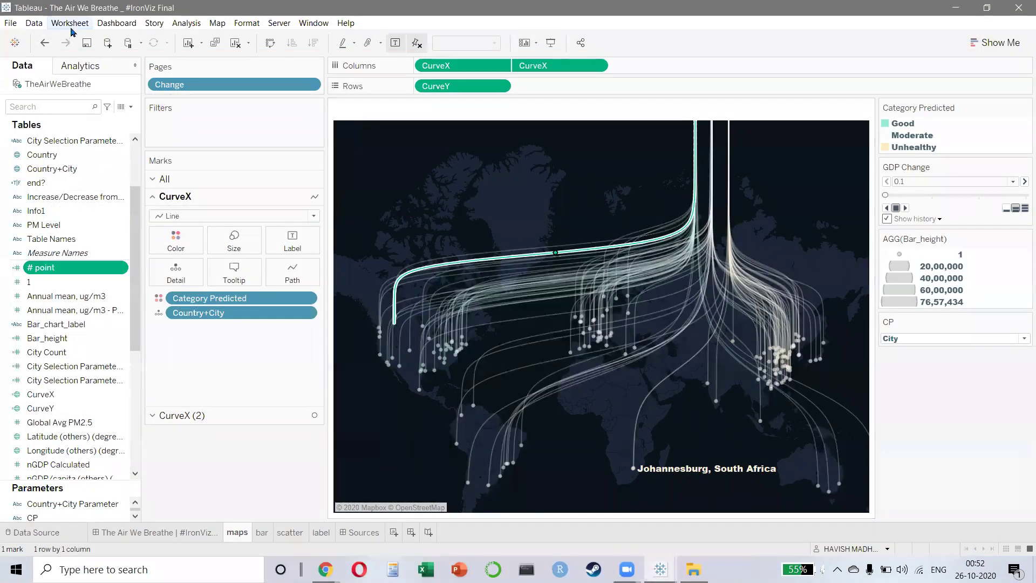
# - Reopen it via Worksheet > Describe Sheet, review the Z GDP, Z PM2.5 and Bar_height entries, then close it
pyautogui.click(70, 25)
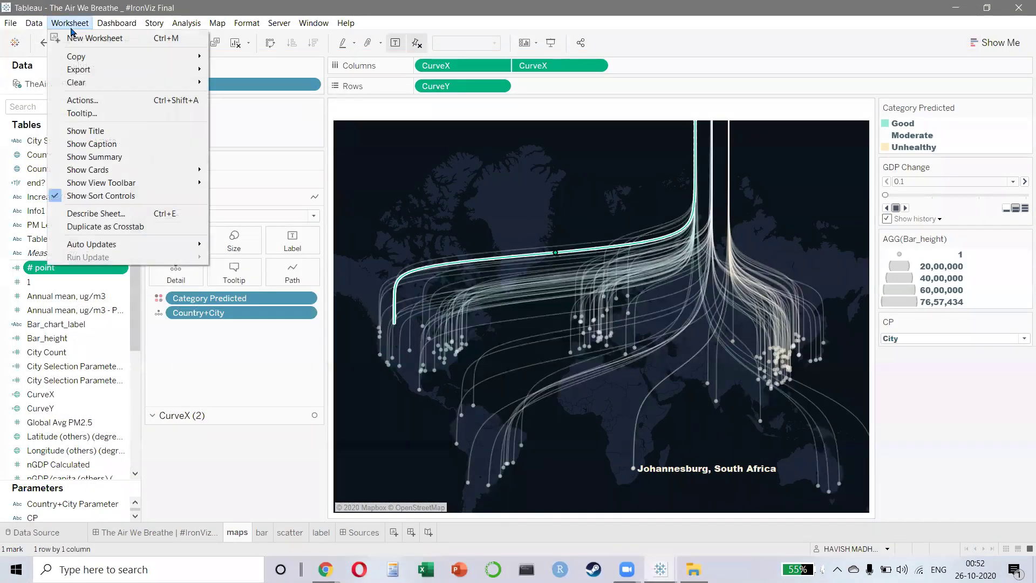
pyautogui.click(90, 214)
pyautogui.scroll(-10, 469, 229)
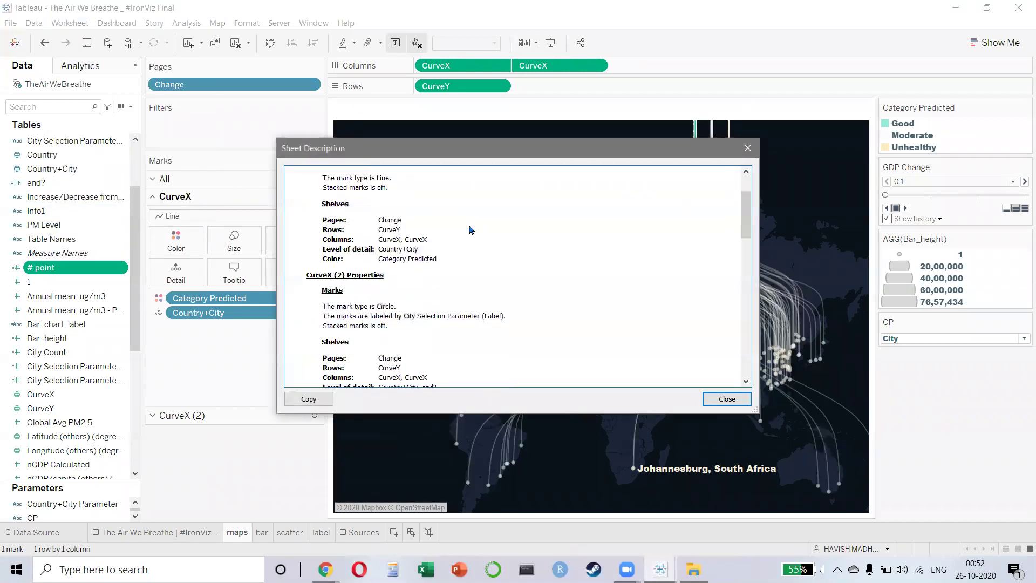
pyautogui.scroll(-5, 545, 207)
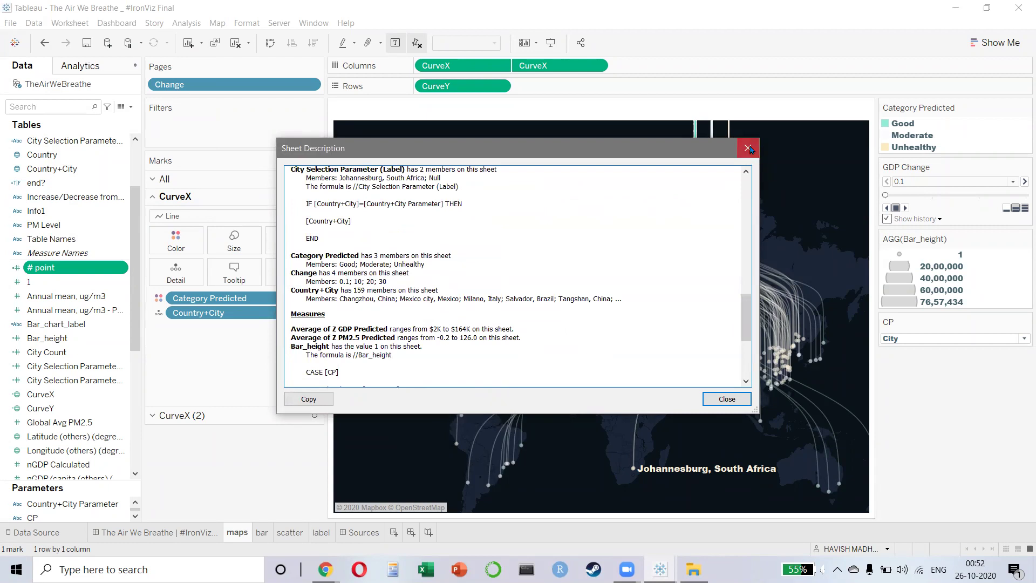
pyautogui.click(751, 150)
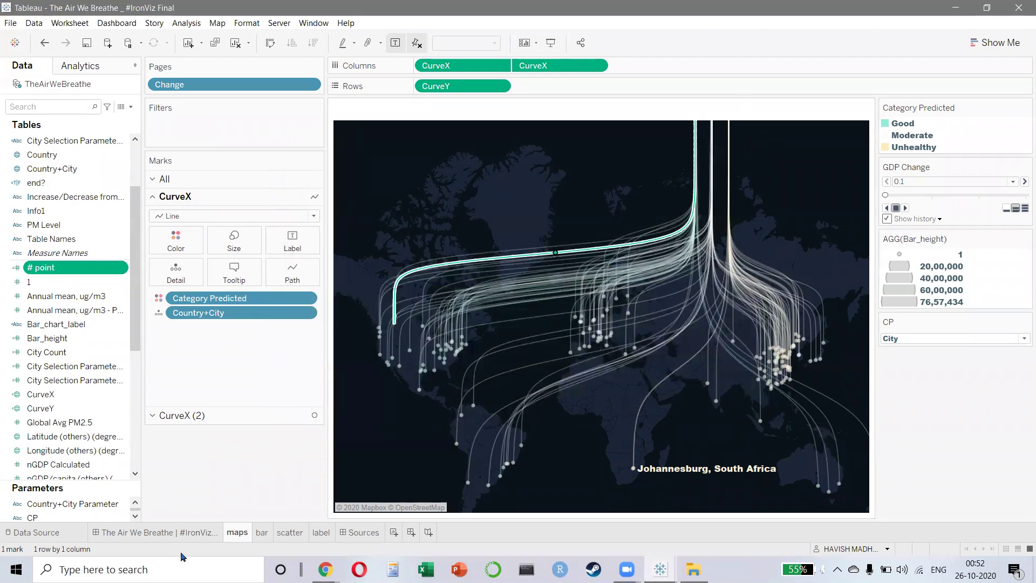
# - Cancel the first close, deselect the highlighted route on the map, then exit Tableau choosing No to saving
pyautogui.click(1018, 7)
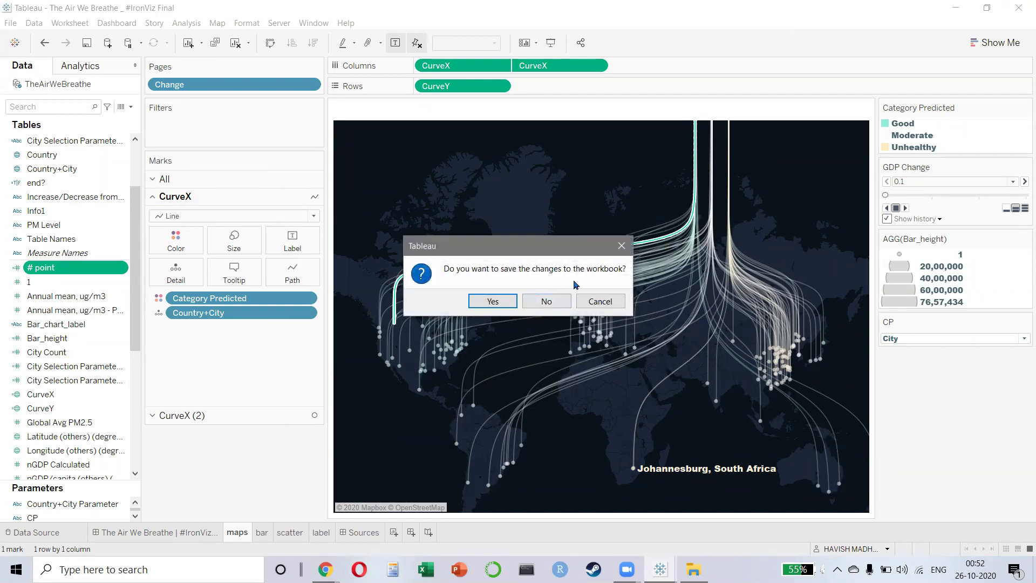
pyautogui.click(621, 247)
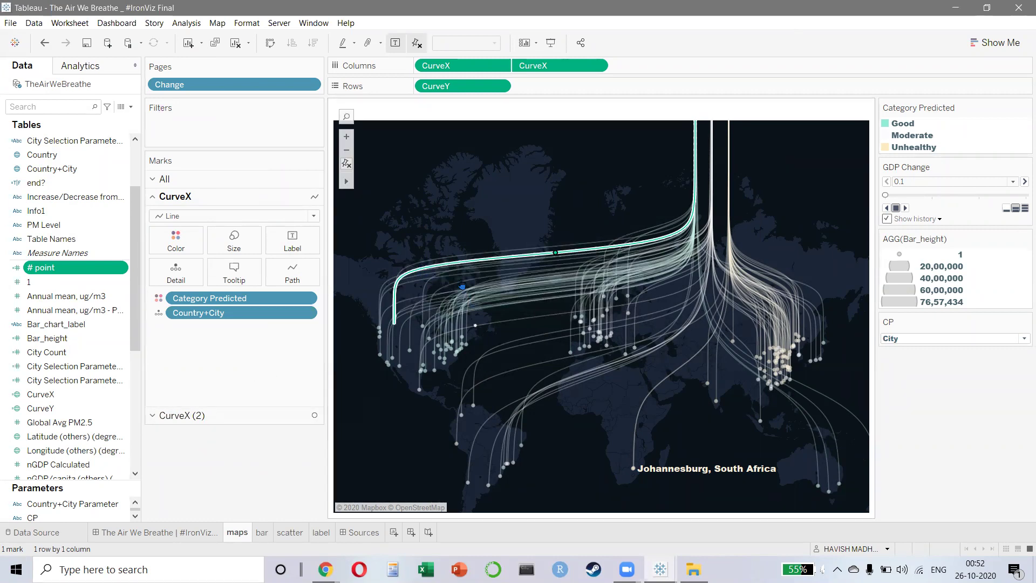
pyautogui.scroll(2, 467, 334)
pyautogui.click(519, 387)
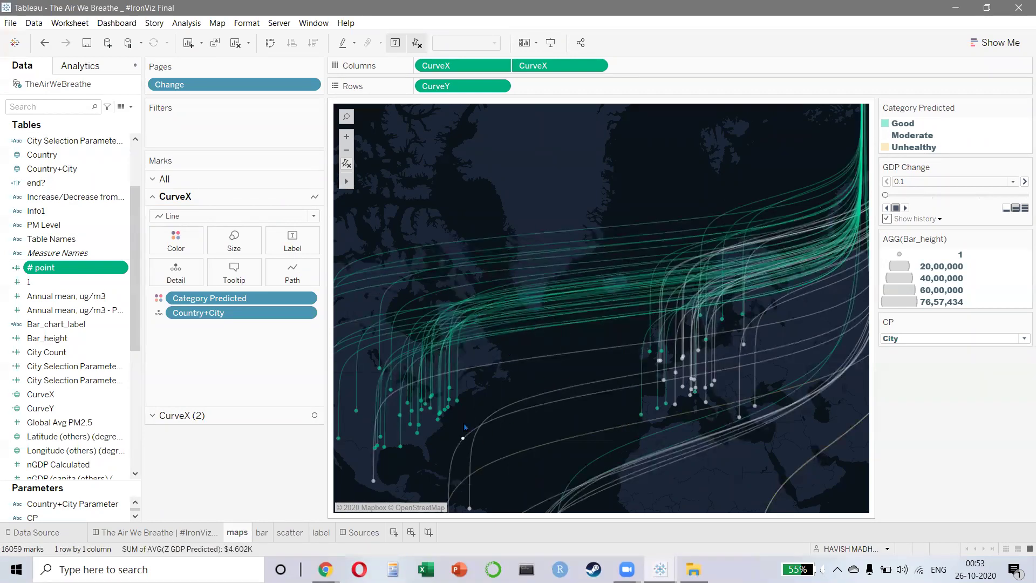
pyautogui.scroll(-3, 540, 412)
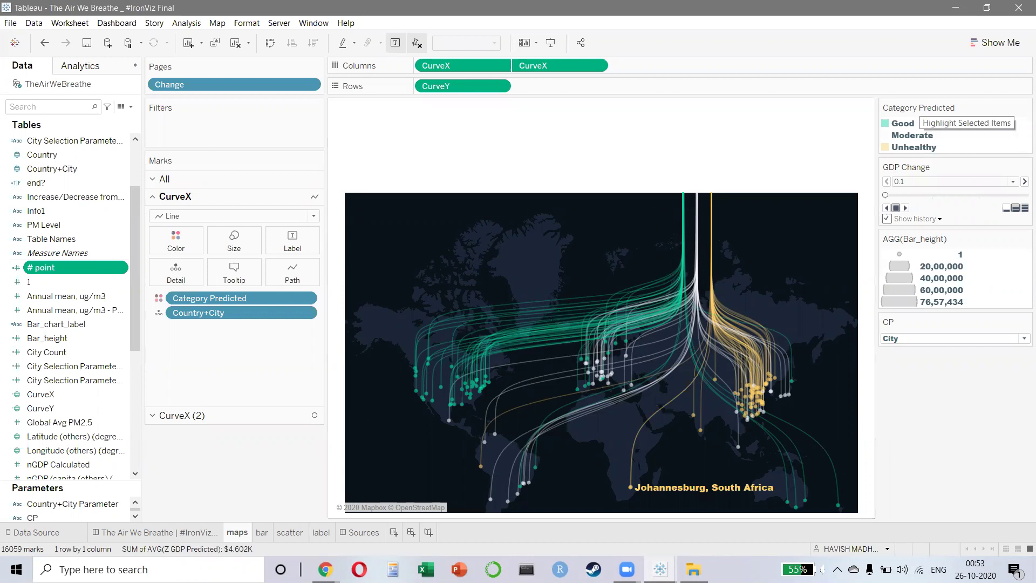
pyautogui.click(1019, 9)
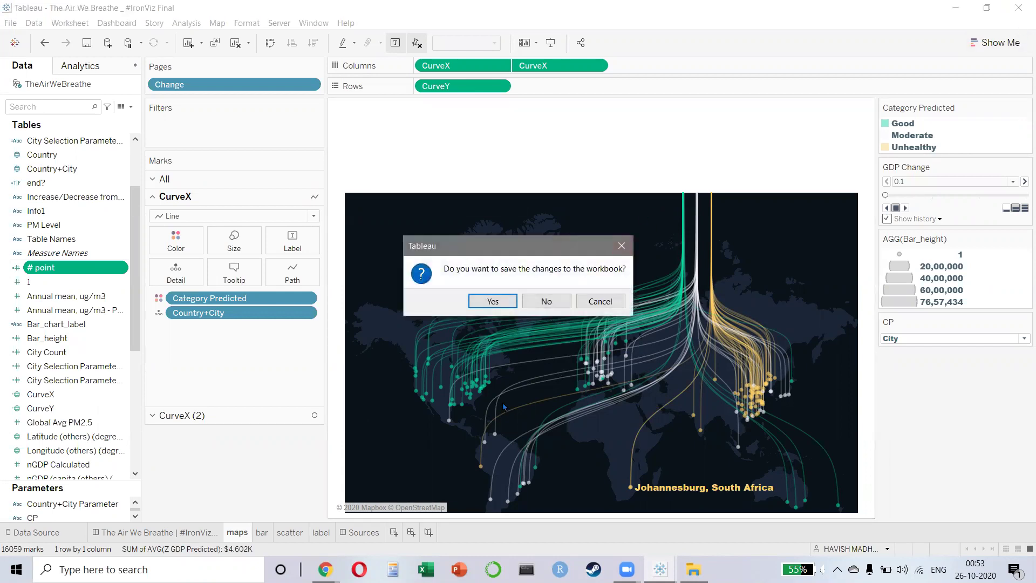
pyautogui.click(545, 301)
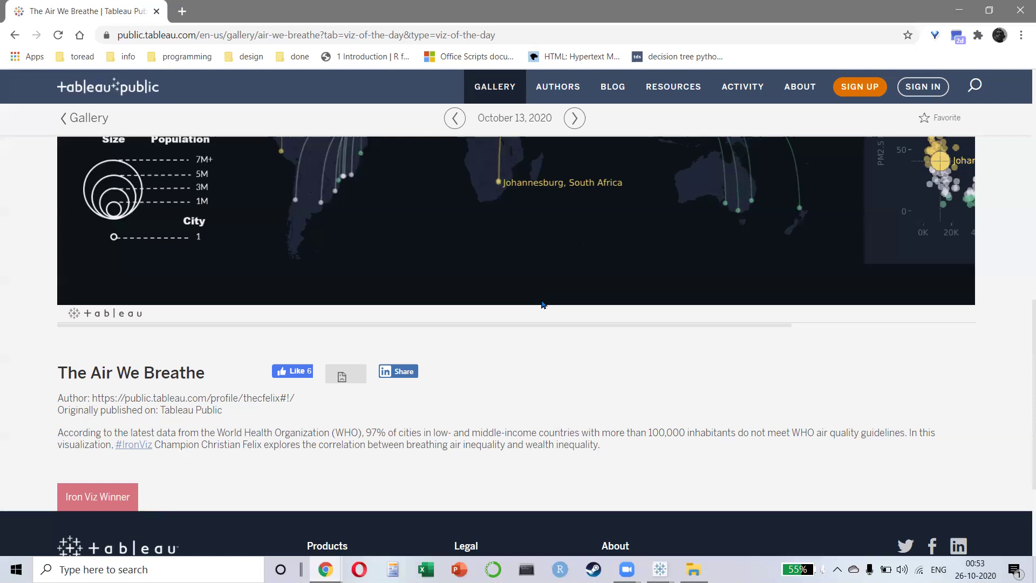
# - Scroll The Air We Breathe viz to its scatter chart, return to Viz of the Day, and close Chrome
pyautogui.scroll(2, 543, 303)
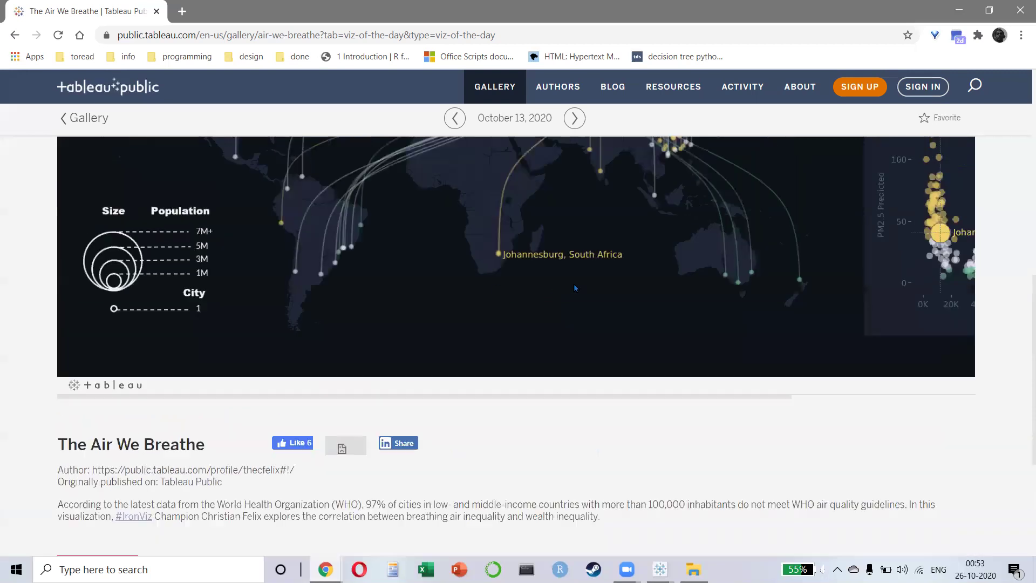
pyautogui.scroll(2, 609, 342)
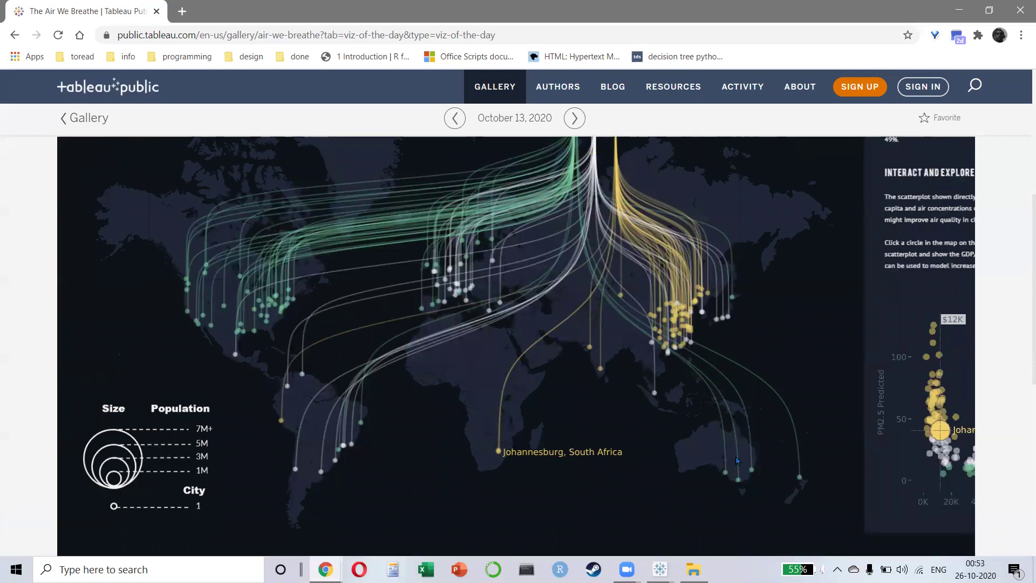
pyautogui.scroll(-2, 561, 399)
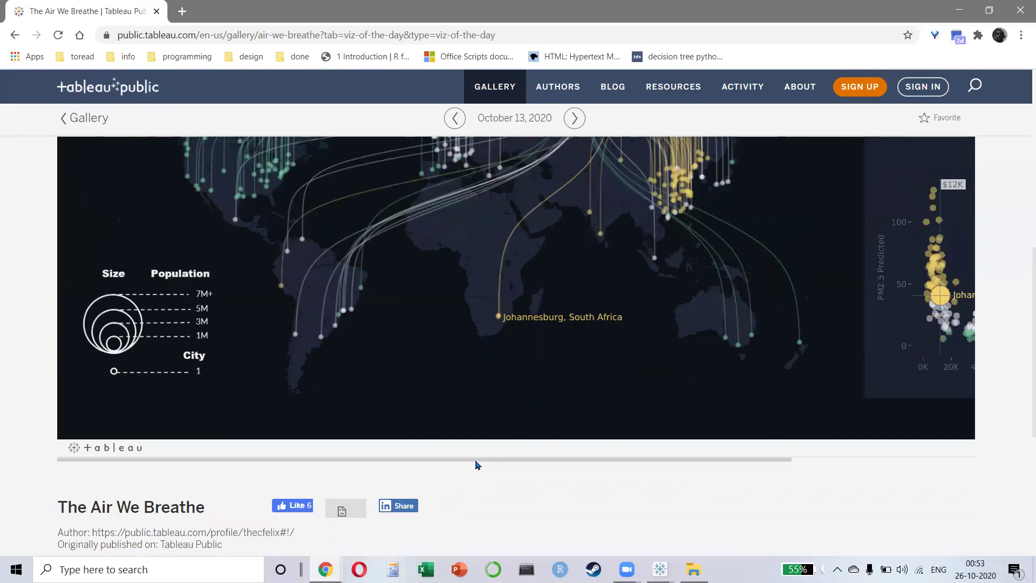
pyautogui.moveTo(477, 462); pyautogui.dragTo(604, 458)
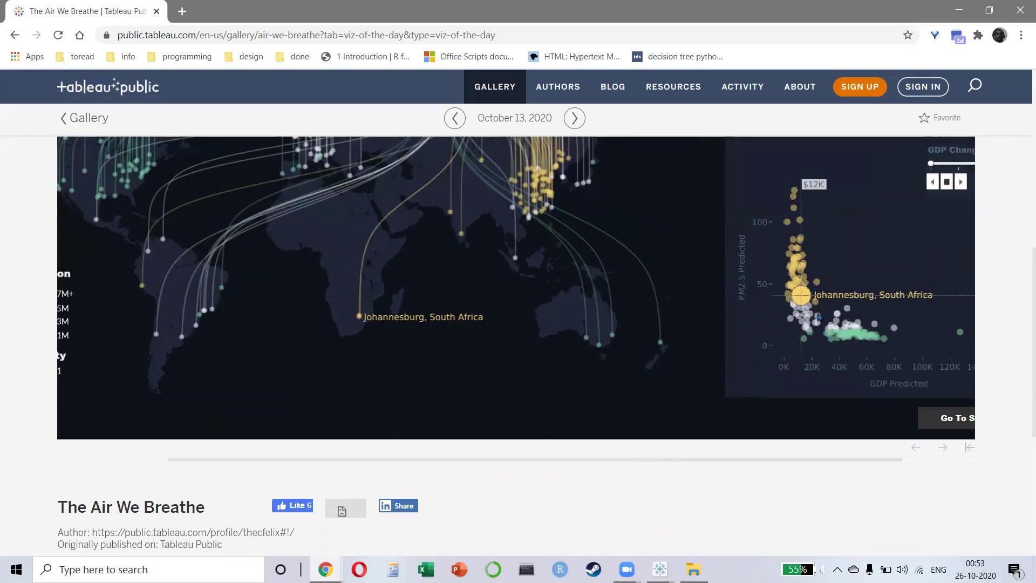
pyautogui.scroll(-5, 506, 321)
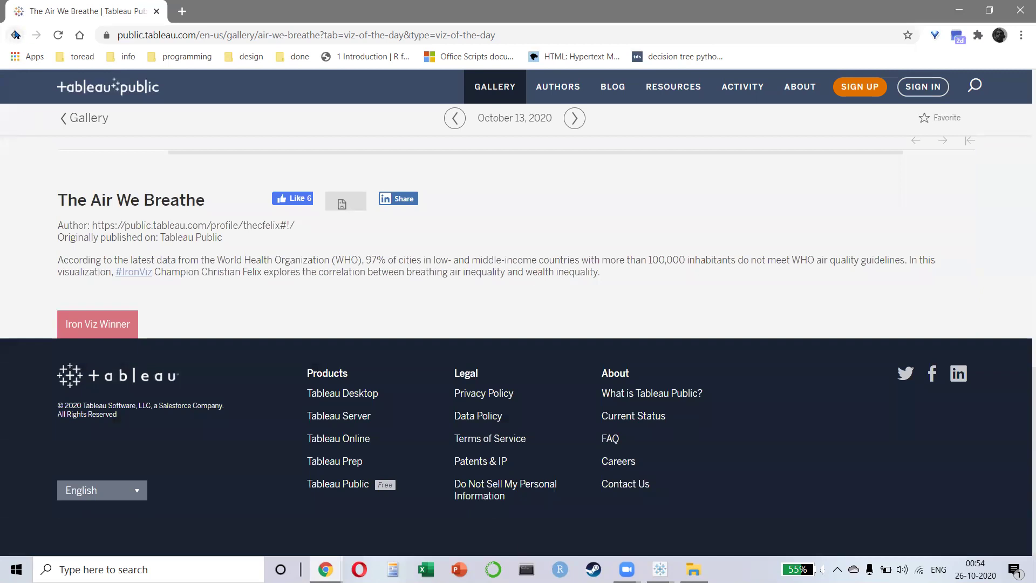
pyautogui.click(19, 34)
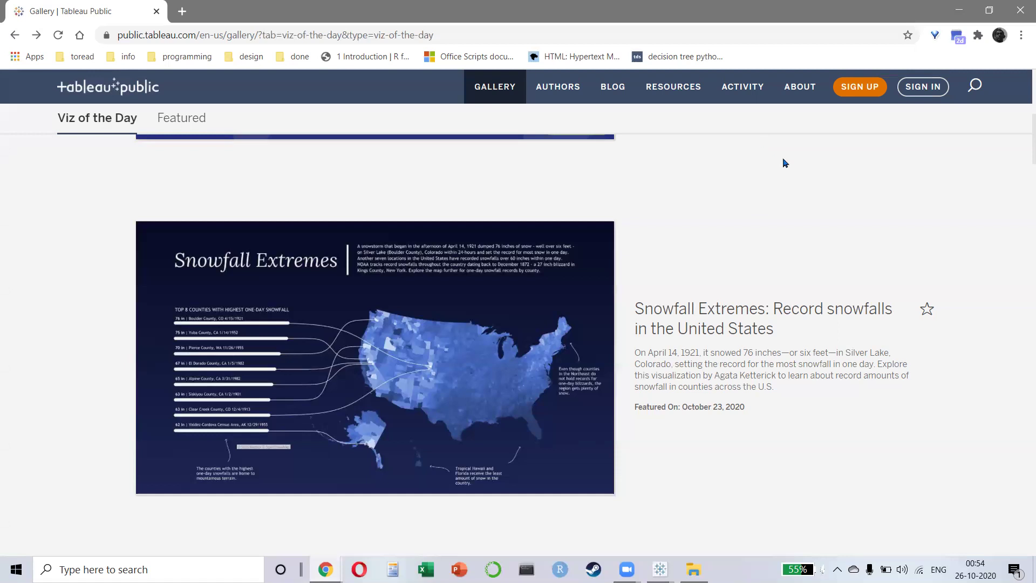
pyautogui.click(1018, 10)
# - Delete the FY'21 Vpay calculations download, close File Explorer and maximize the TAB WB workbook window
pyautogui.click(343, 371)
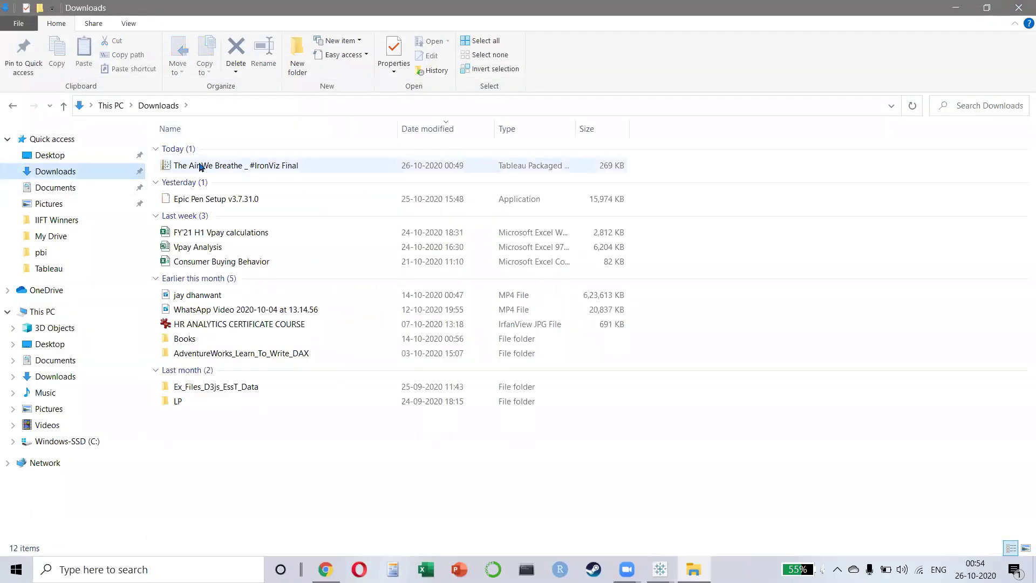
pyautogui.click(203, 167)
pyautogui.click(203, 171)
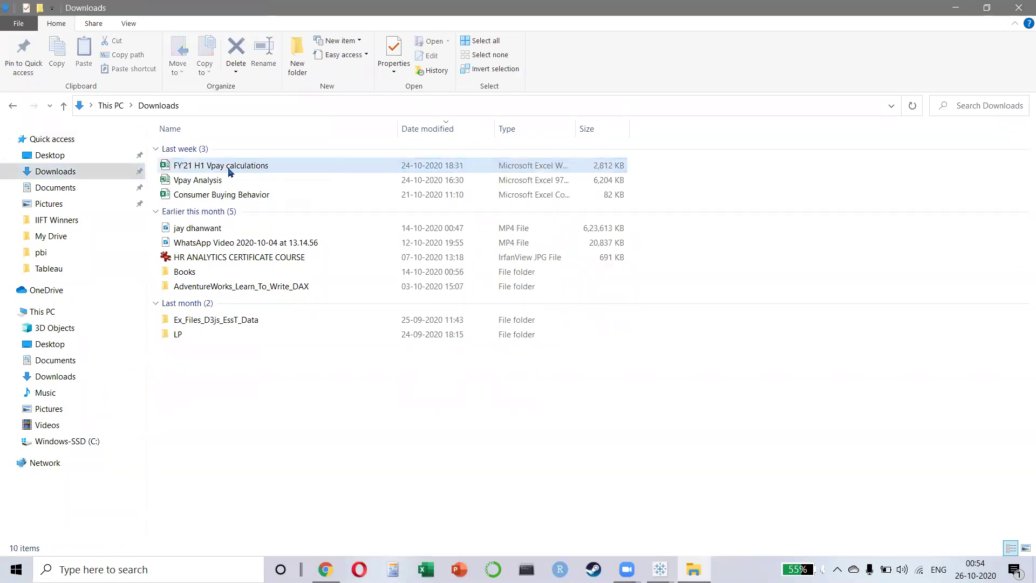
pyautogui.press('Delete')
pyautogui.press('Delete')
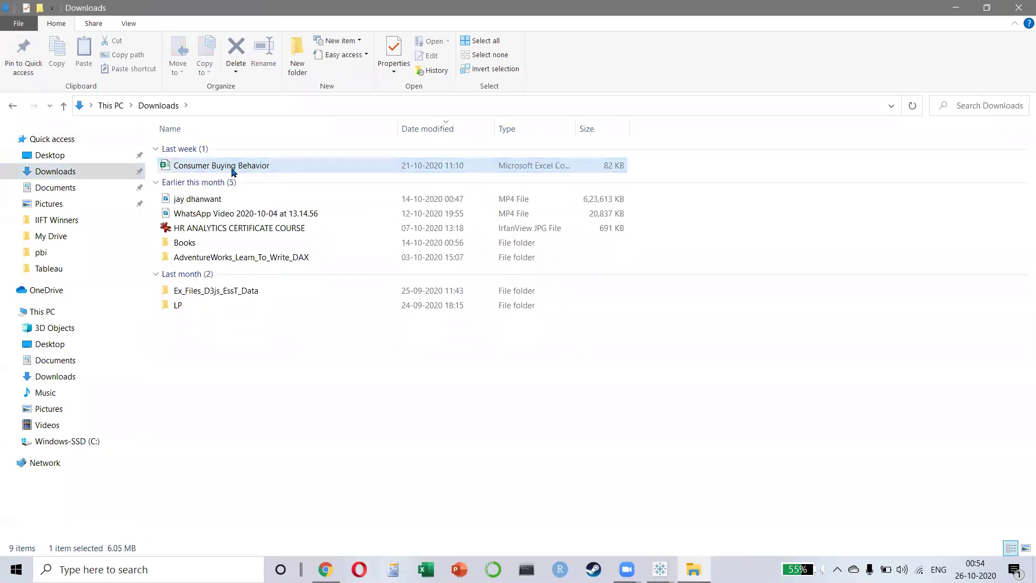
pyautogui.click(1018, 7)
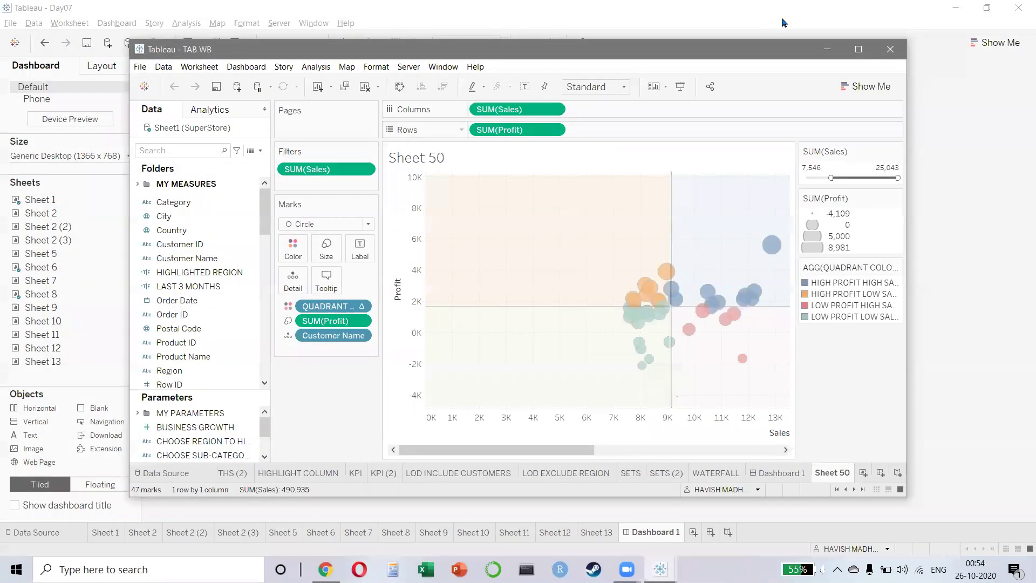
pyautogui.click(859, 49)
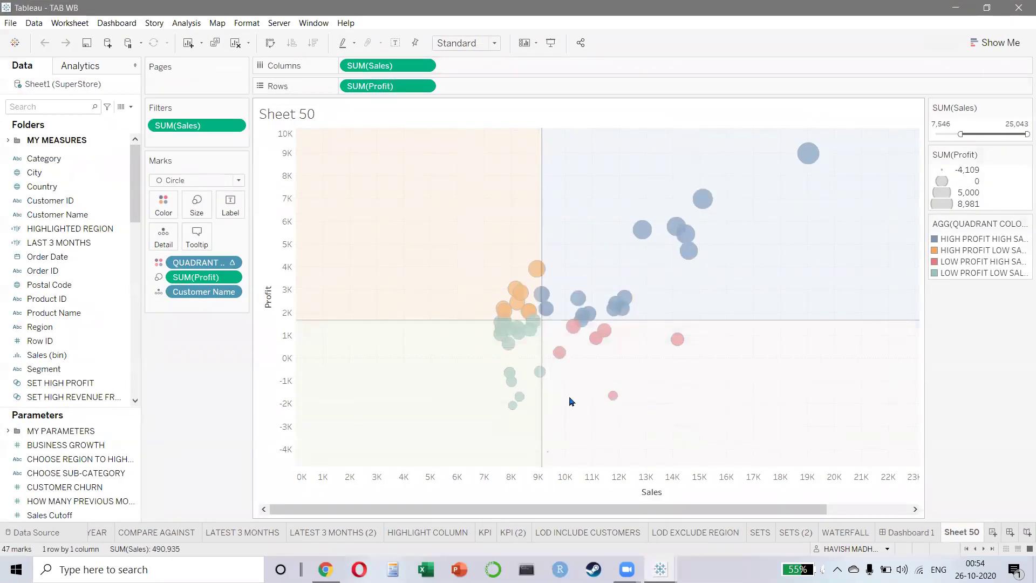
# - Step back to WATERFALL, then pick SUBCAT FOR DASHBOARD from the sheet list
pyautogui.hotkey('ctrl', 'shift', 'Tab')
pyautogui.hotkey('ctrl', 'shift', 'Tab')
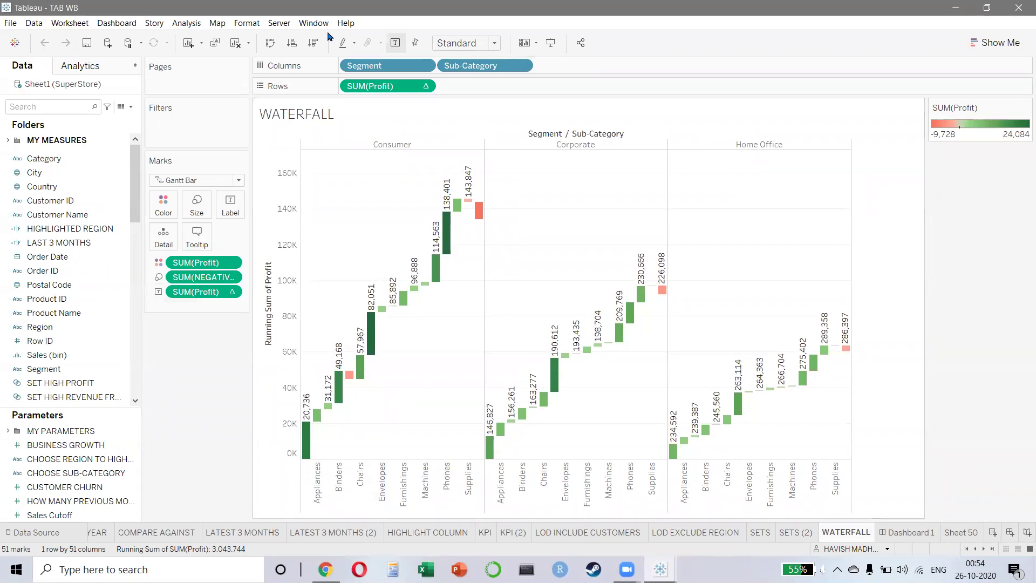
pyautogui.click(313, 22)
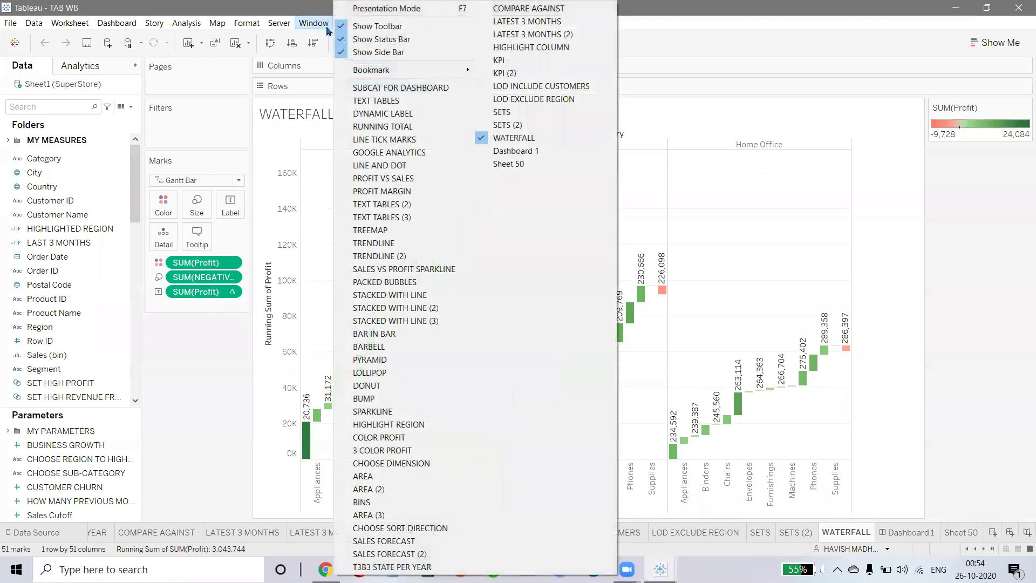
pyautogui.click(411, 88)
# - Enter presentation mode and page from TEXT TABLES through TREEMAP to the stacked-with-line sheets
pyautogui.press('F7')
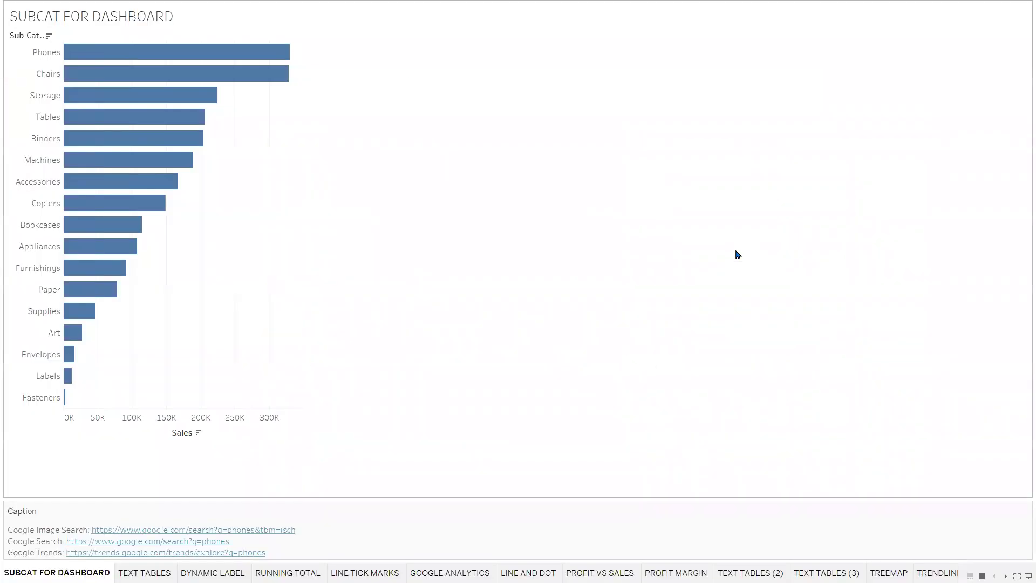
pyautogui.hotkey('ctrl', 'Tab')
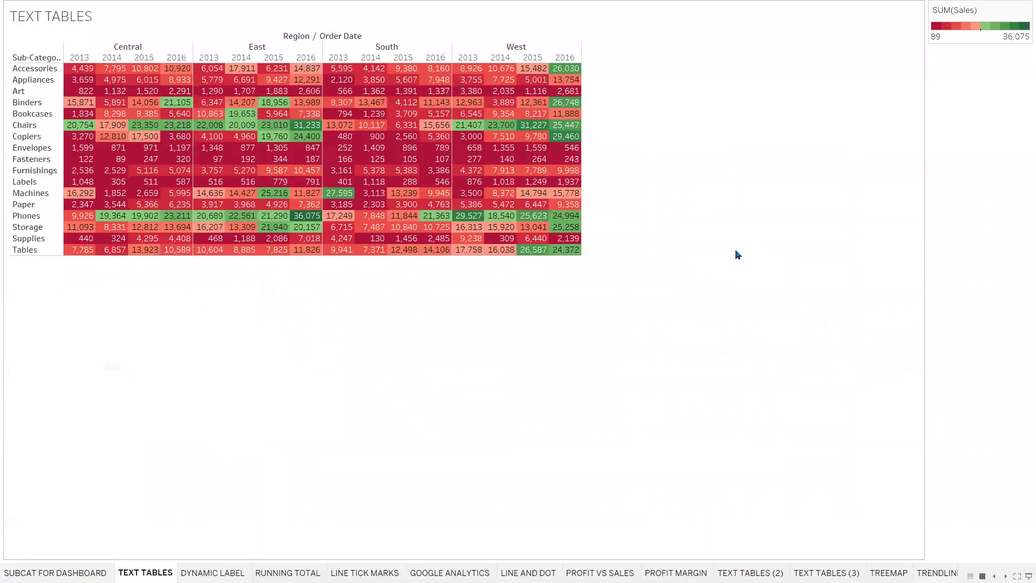
pyautogui.hotkey('ctrl', 'Tab')
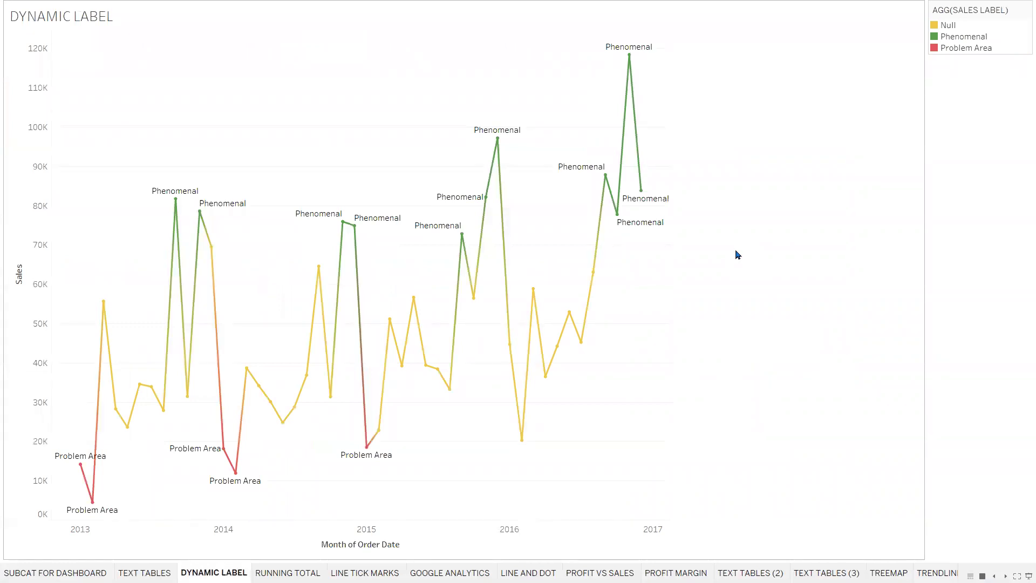
pyautogui.hotkey('ctrl', 'Tab')
pyautogui.hotkey('ctrl', 'Tab')
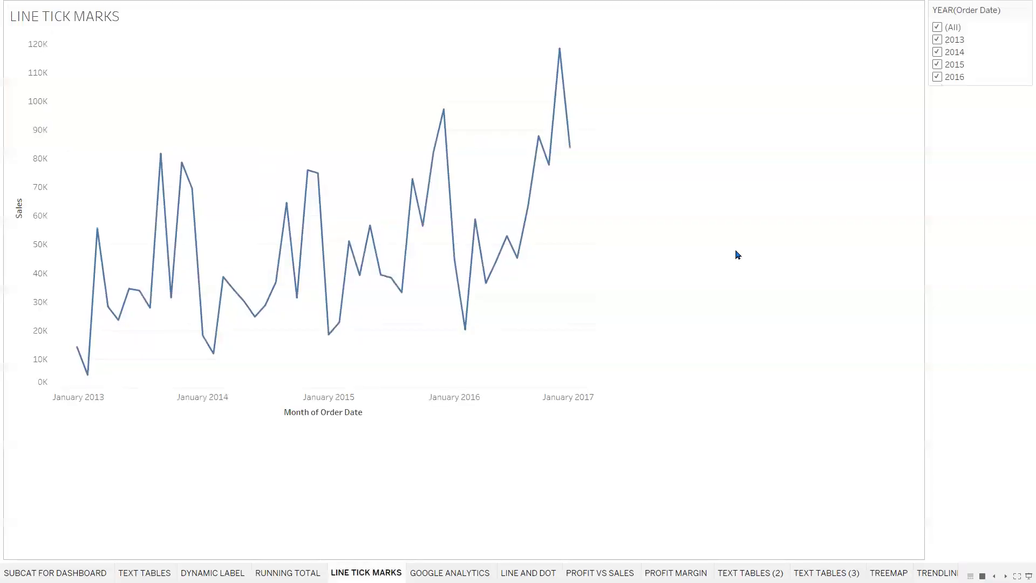
pyautogui.hotkey('ctrl', 'Tab')
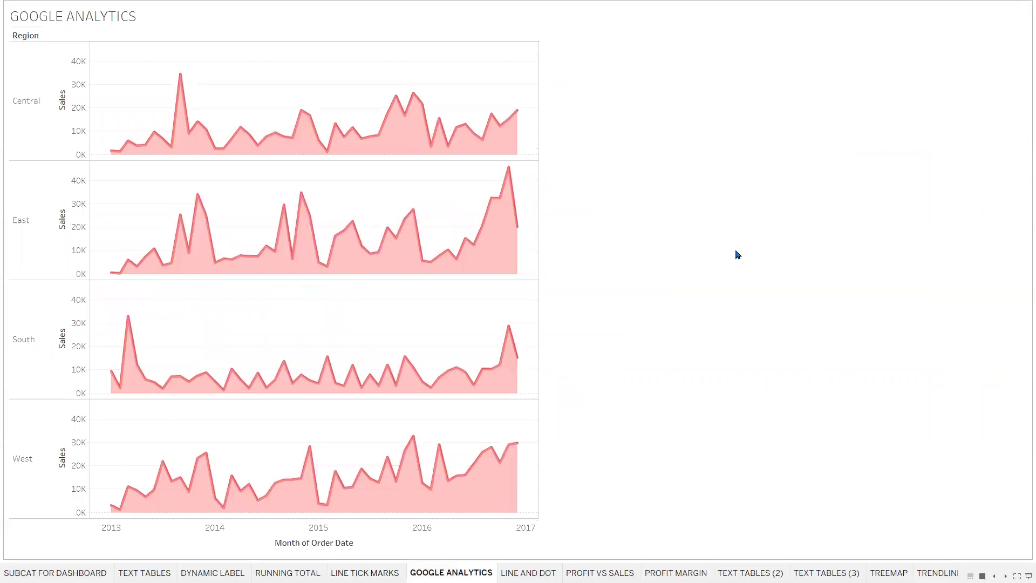
pyautogui.hotkey('ctrl', 'Tab')
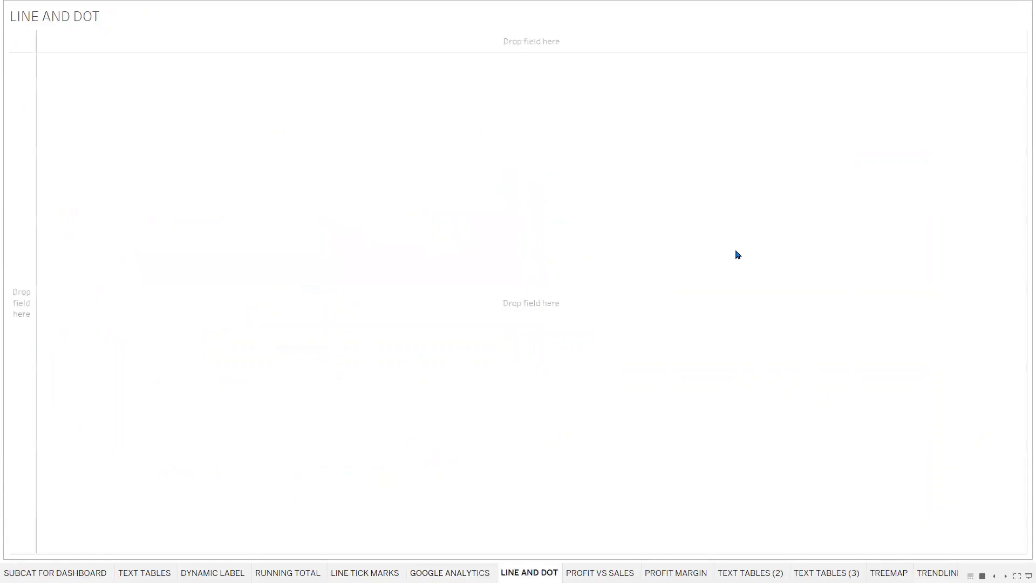
pyautogui.hotkey('ctrl', 'Tab')
pyautogui.hotkey('ctrl', 'Tab')
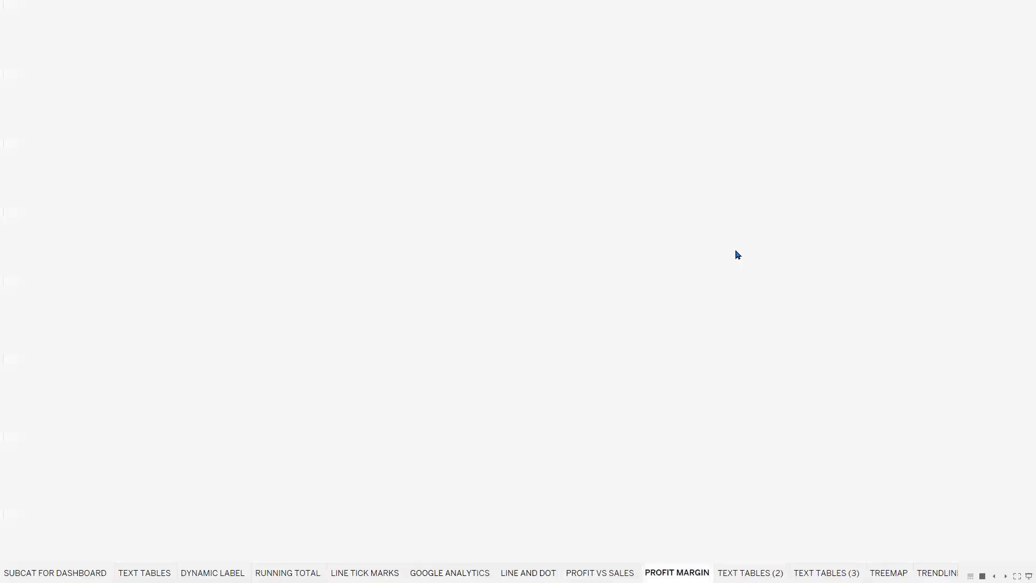
pyautogui.hotkey('ctrl', 'Tab')
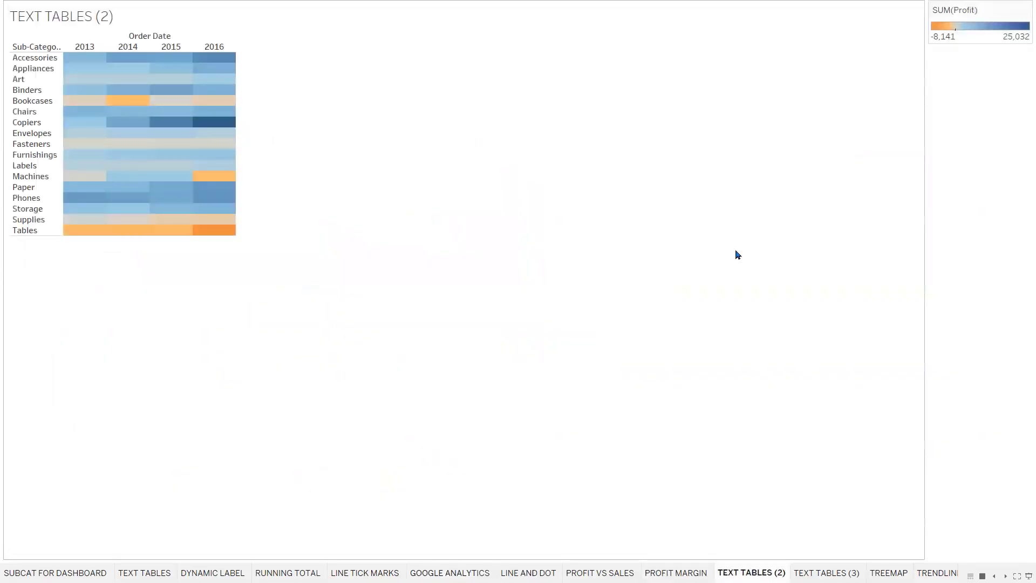
pyautogui.hotkey('ctrl', 'Tab')
pyautogui.hotkey('ctrl', 'Tab')
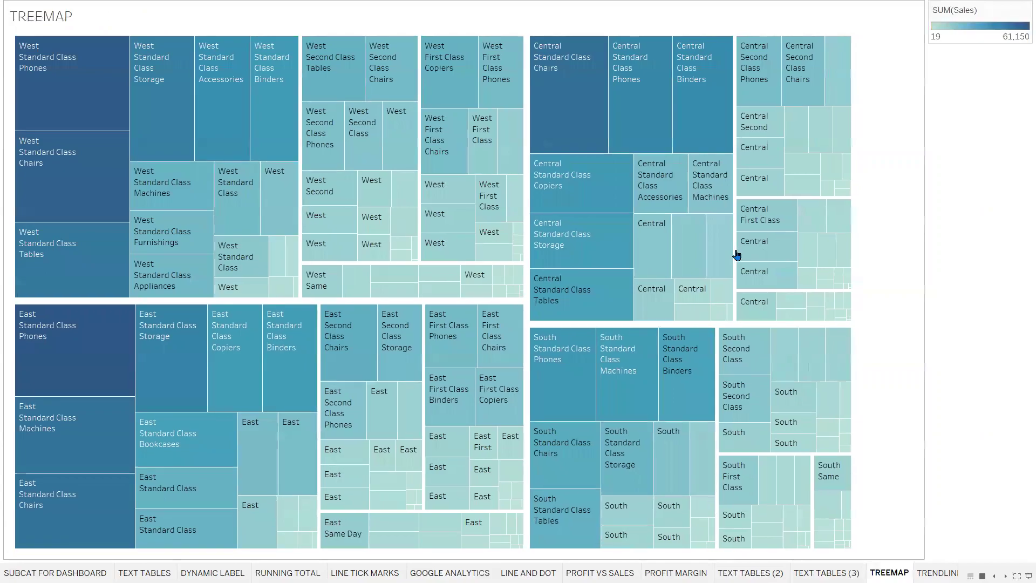
pyautogui.hotkey('ctrl', 'Tab')
pyautogui.hotkey('ctrl', 'Tab')
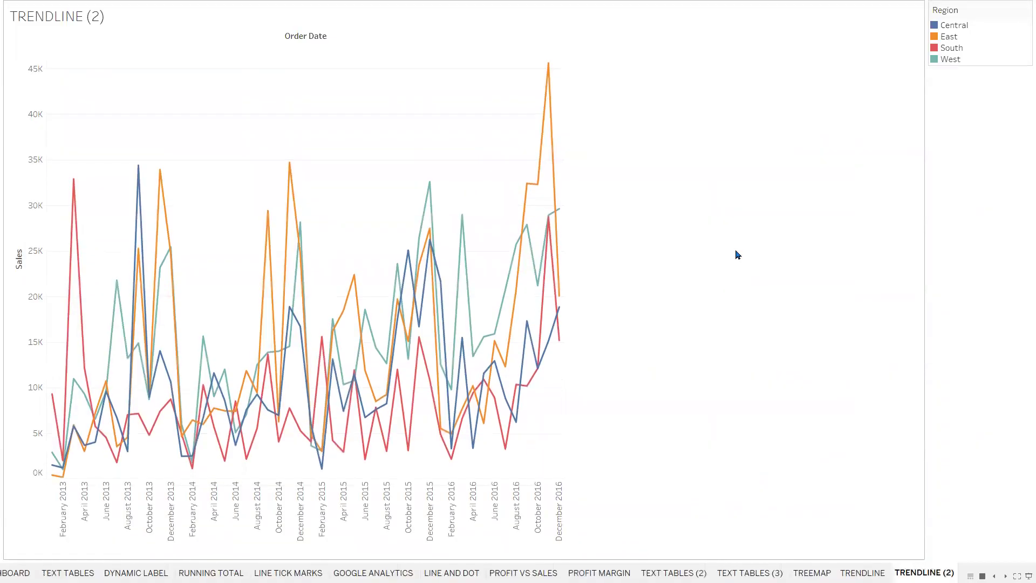
pyautogui.hotkey('ctrl', 'Tab')
pyautogui.hotkey('ctrl', 'Tab')
pyautogui.hotkey('ctrl', 'Tab')
pyautogui.hotkey('ctrl', 'Tab')
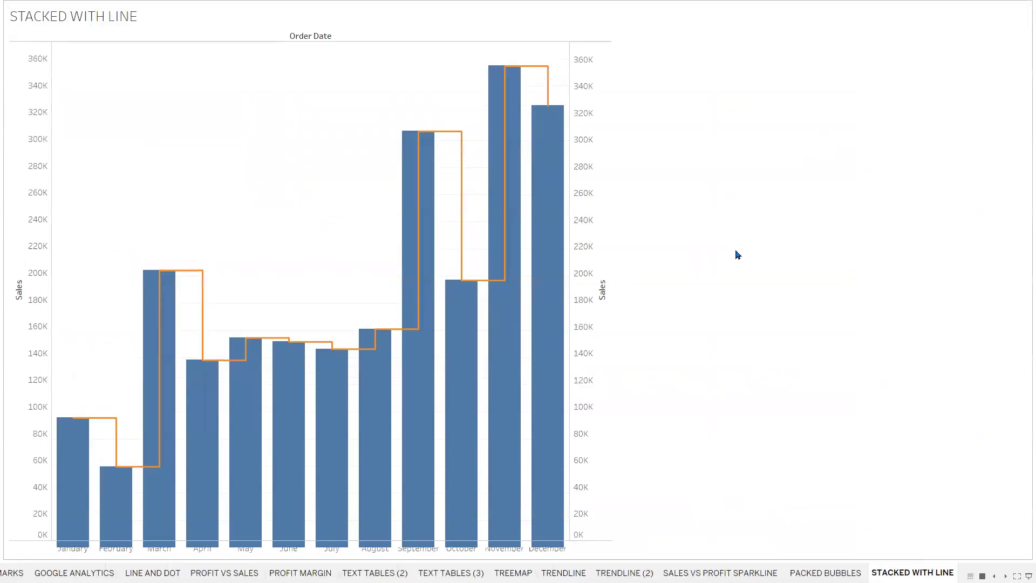
pyautogui.hotkey('ctrl', 'Tab')
pyautogui.hotkey('ctrl', 'Tab')
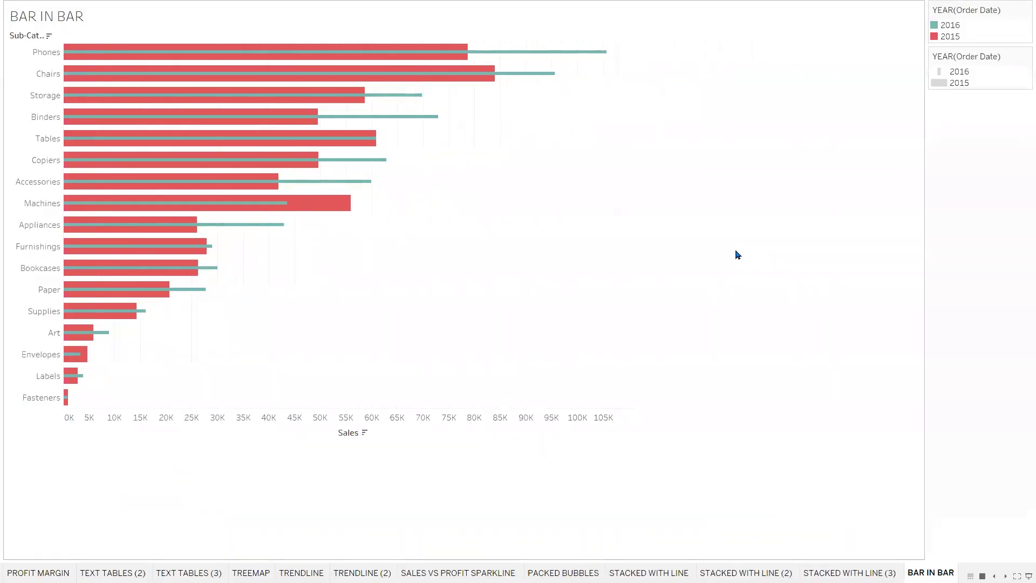
# - Page on from BARBELL, PYRAMID, LOLLIPOP and DONUT through SALES FORECAST, settling on COMPARE AGAINST
pyautogui.hotkey('ctrl', 'Tab')
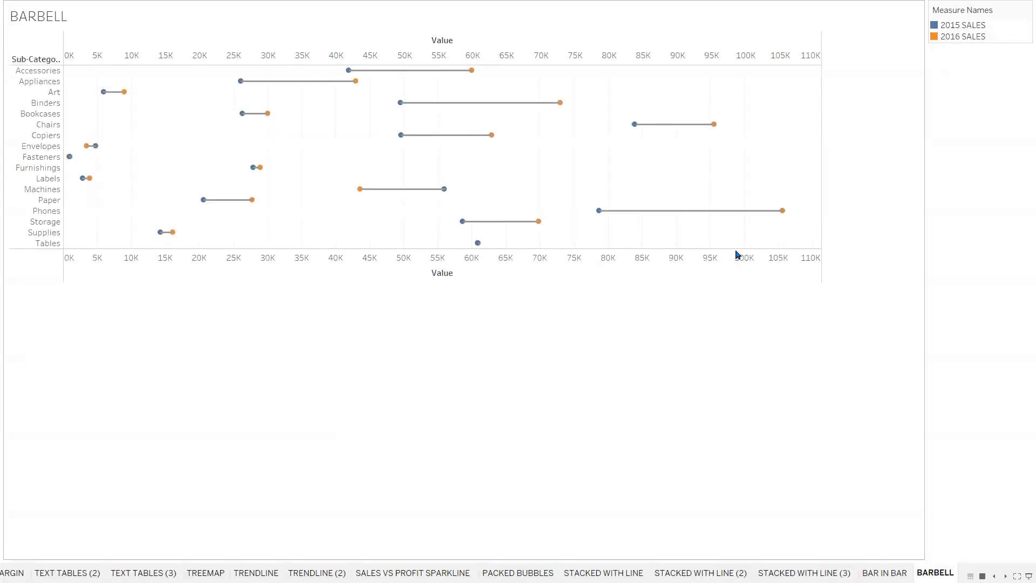
pyautogui.hotkey('ctrl', 'Tab')
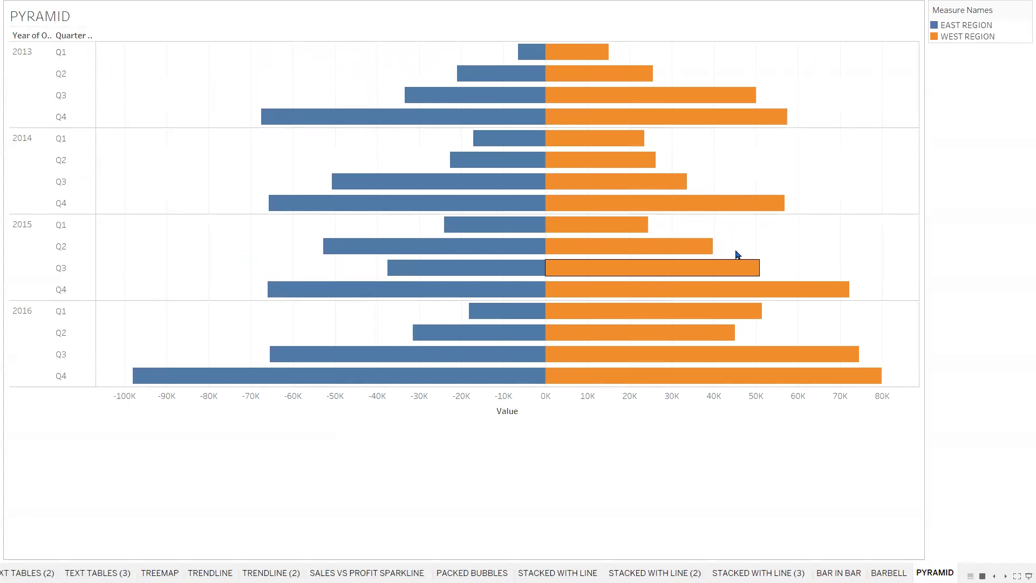
pyautogui.hotkey('ctrl', 'Tab')
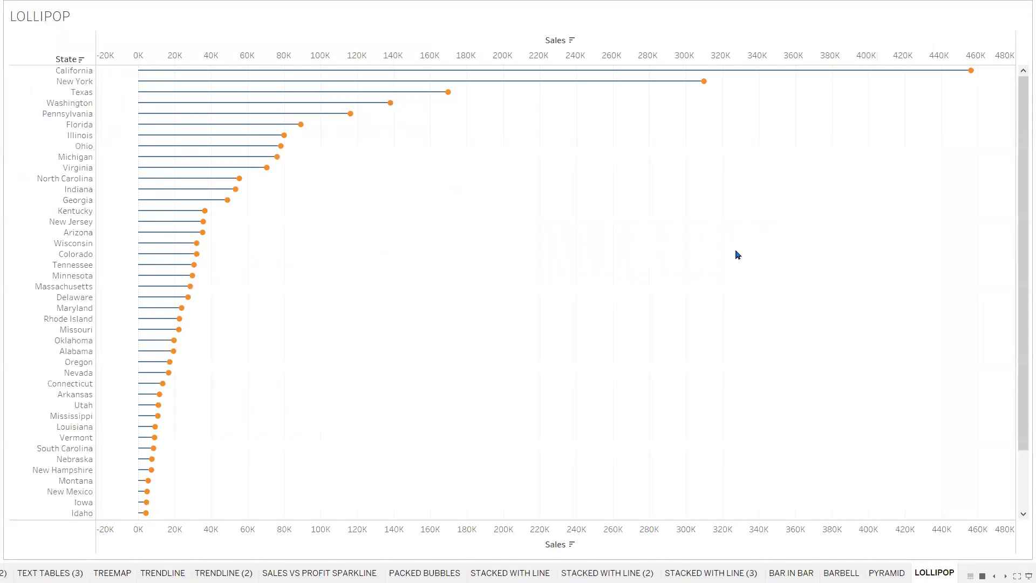
pyautogui.hotkey('ctrl', 'Tab')
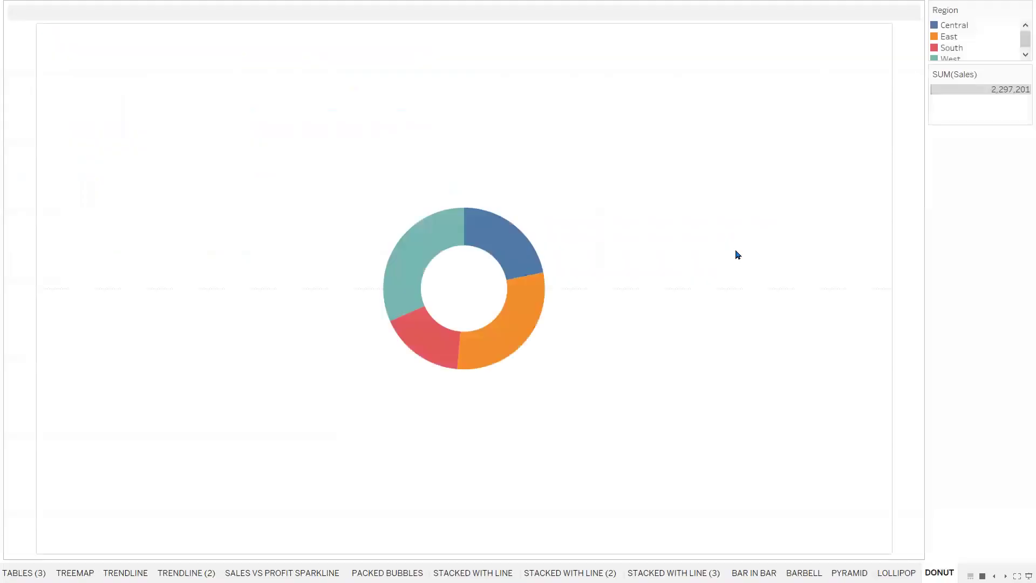
pyautogui.hotkey('ctrl', 'Tab')
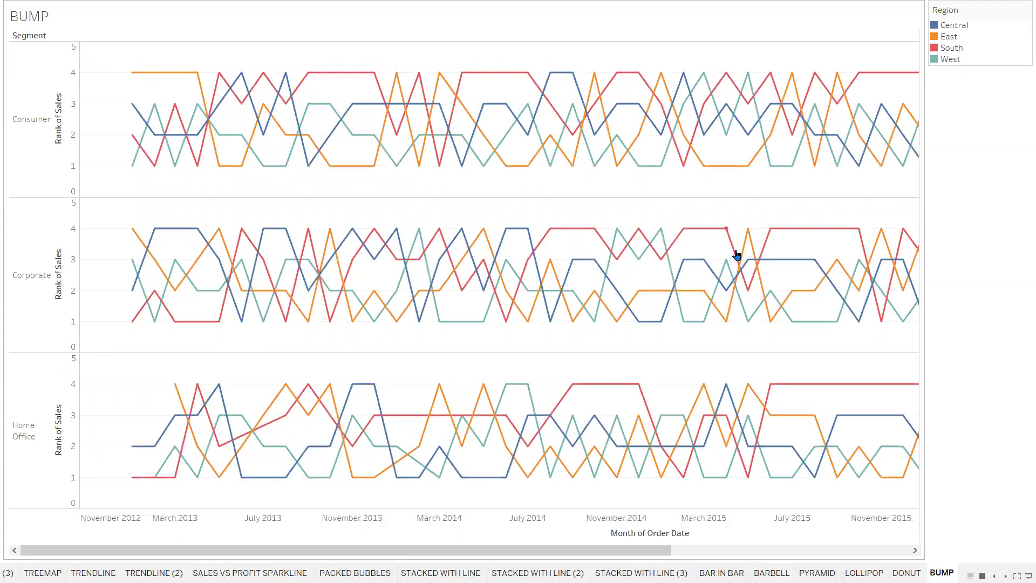
pyautogui.hotkey('ctrl', 'Tab')
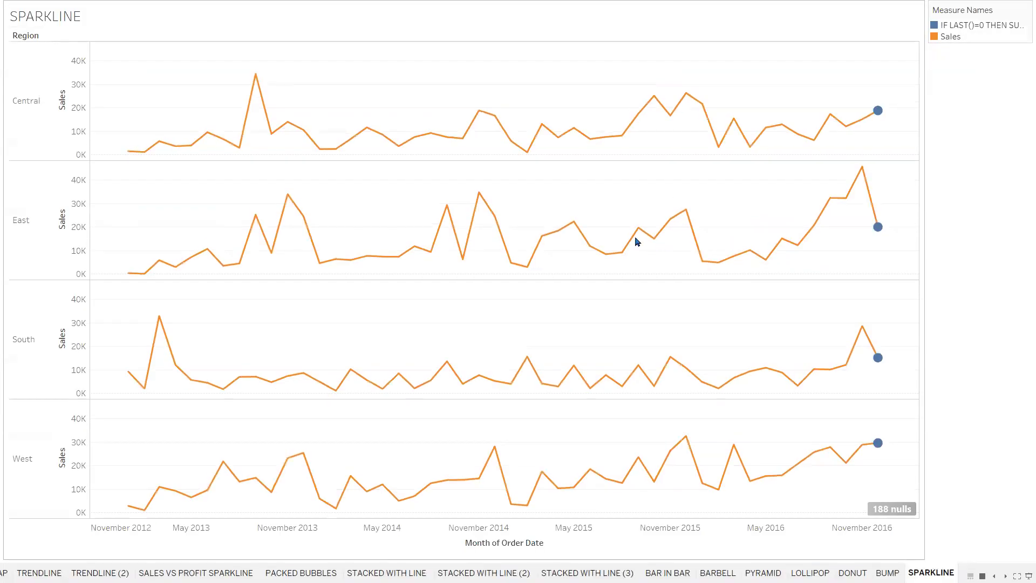
pyautogui.moveTo(881, 112)
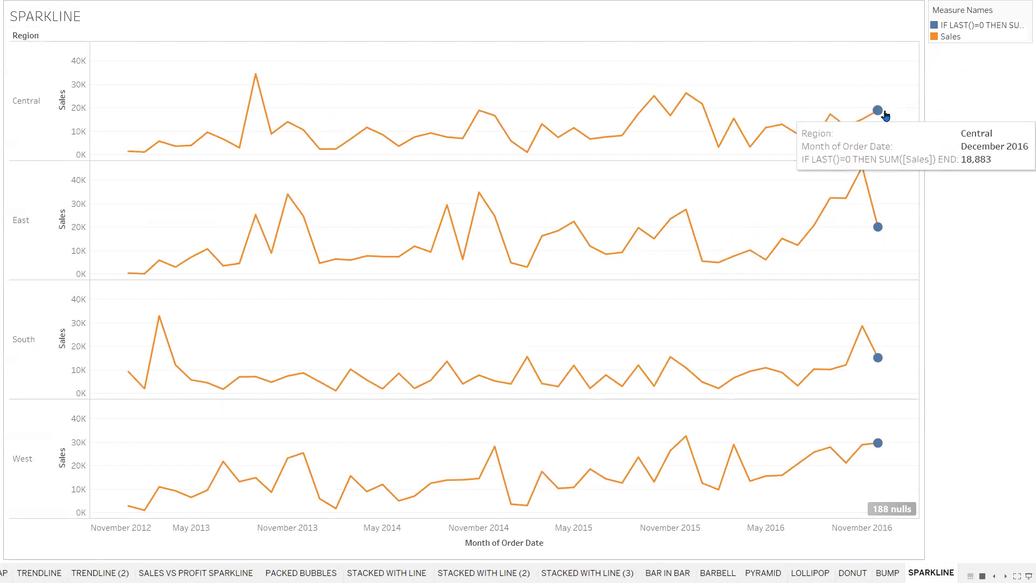
pyautogui.hotkey('ctrl', 'Tab')
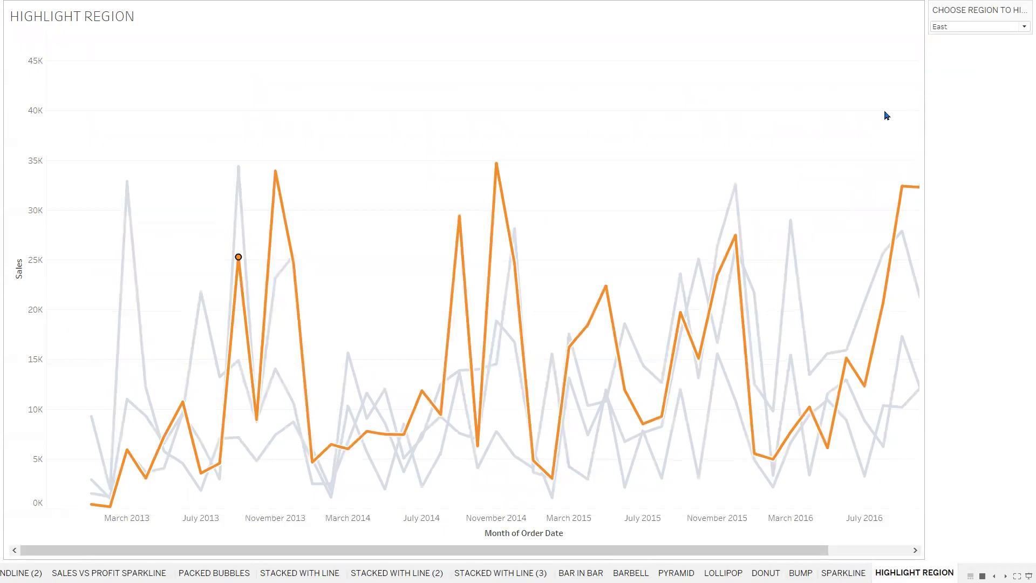
pyautogui.hotkey('ctrl', 'Tab')
pyautogui.hotkey('ctrl', 'Tab')
pyautogui.hotkey('ctrl', 'Tab')
pyautogui.hotkey('ctrl', 'Tab')
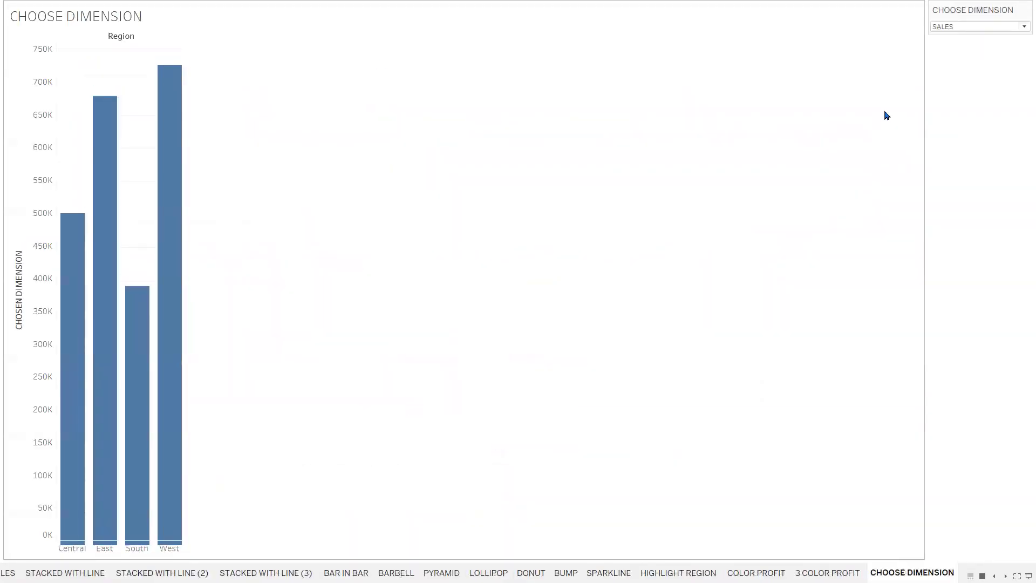
pyautogui.hotkey('ctrl', 'Tab')
pyautogui.hotkey('ctrl', 'Tab')
pyautogui.hotkey('ctrl', 'Tab')
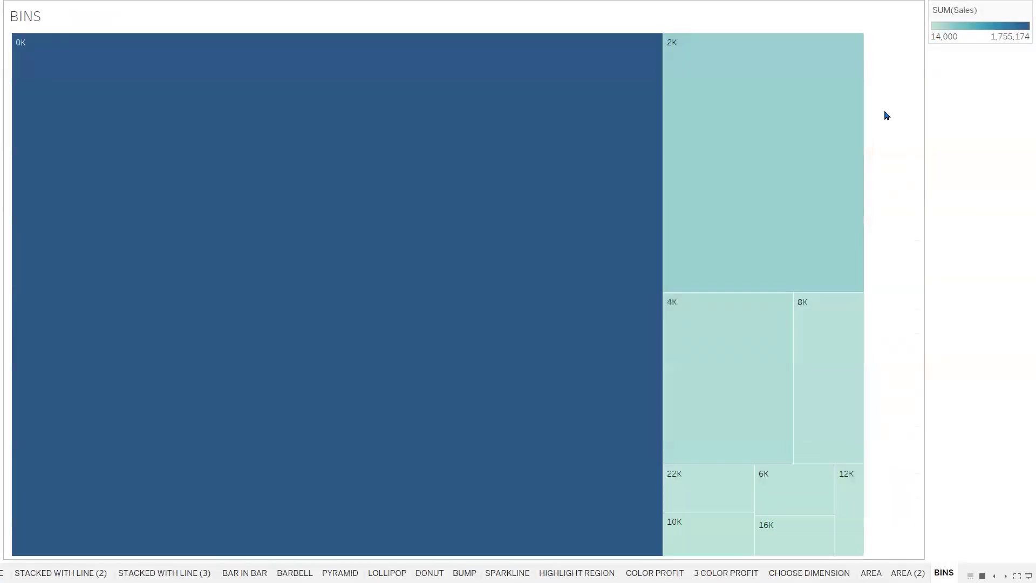
pyautogui.hotkey('ctrl', 'Tab')
pyautogui.hotkey('ctrl', 'Tab')
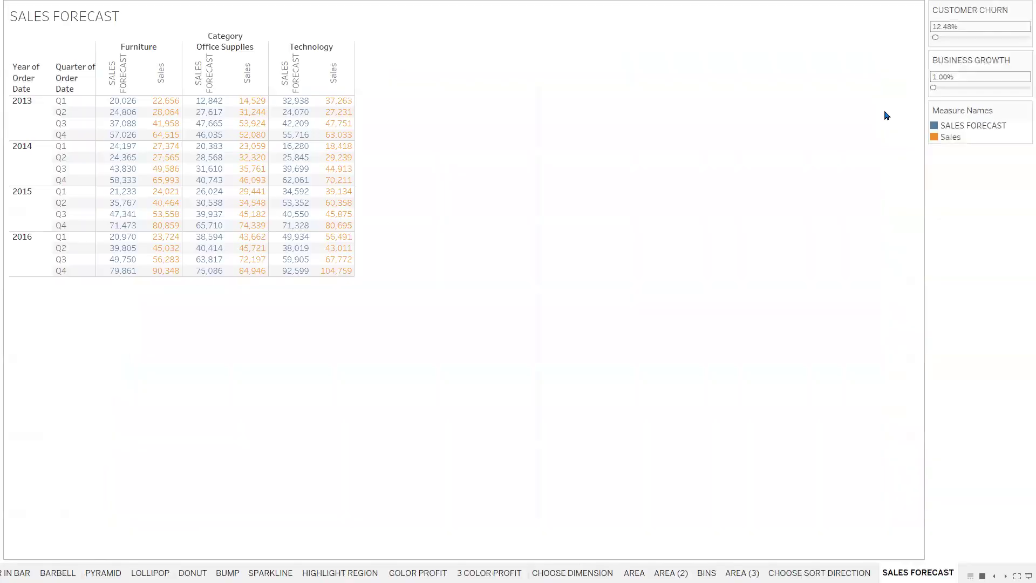
pyautogui.hotkey('ctrl', 'Tab')
pyautogui.hotkey('ctrl', 'Tab')
pyautogui.hotkey('ctrl', 'Tab')
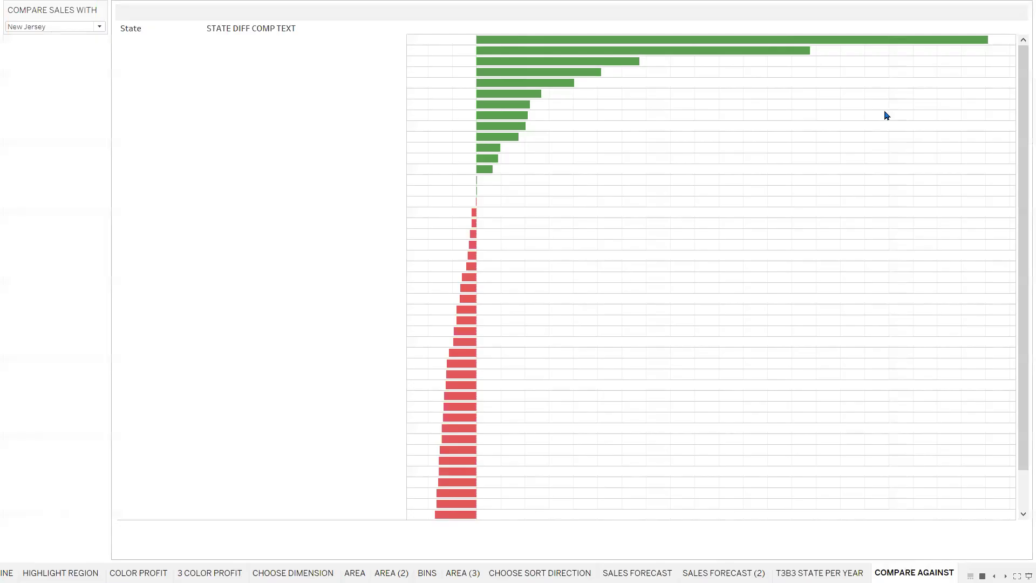
pyautogui.hotkey('ctrl', 'Tab')
pyautogui.hotkey('ctrl', 'Tab')
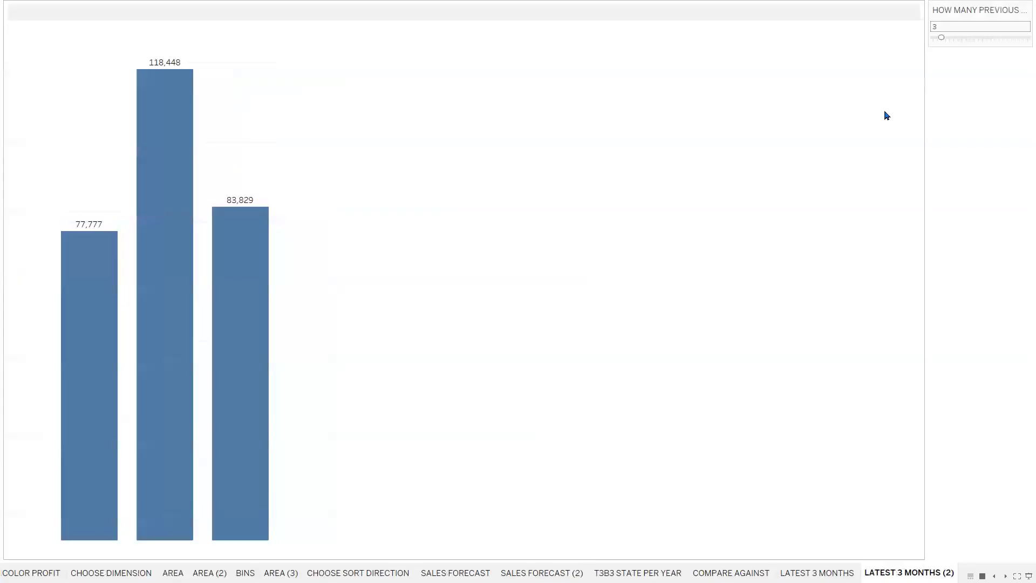
pyautogui.hotkey('ctrl', 'shift', 'Tab')
pyautogui.hotkey('ctrl', 'shift', 'Tab')
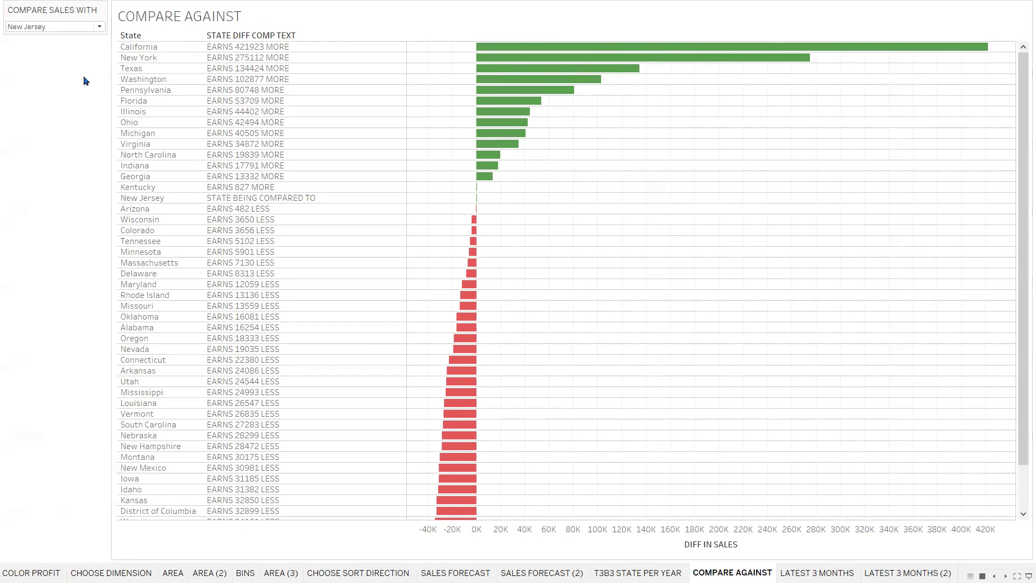
# - Compare every state's sales against Ohio, then Utah, and exit presentation mode
pyautogui.click(93, 26)
pyautogui.click(41, 198)
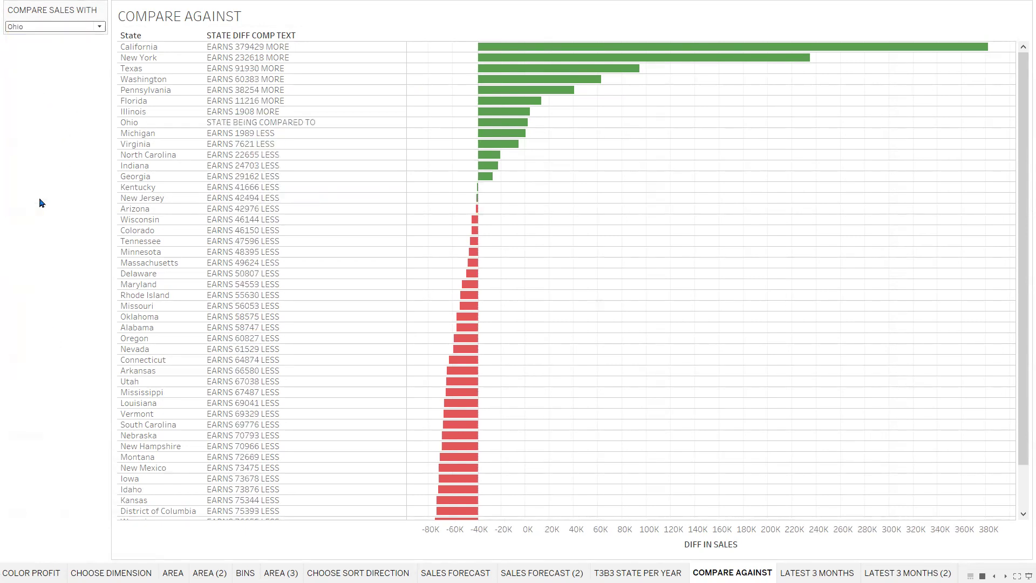
pyautogui.click(97, 26)
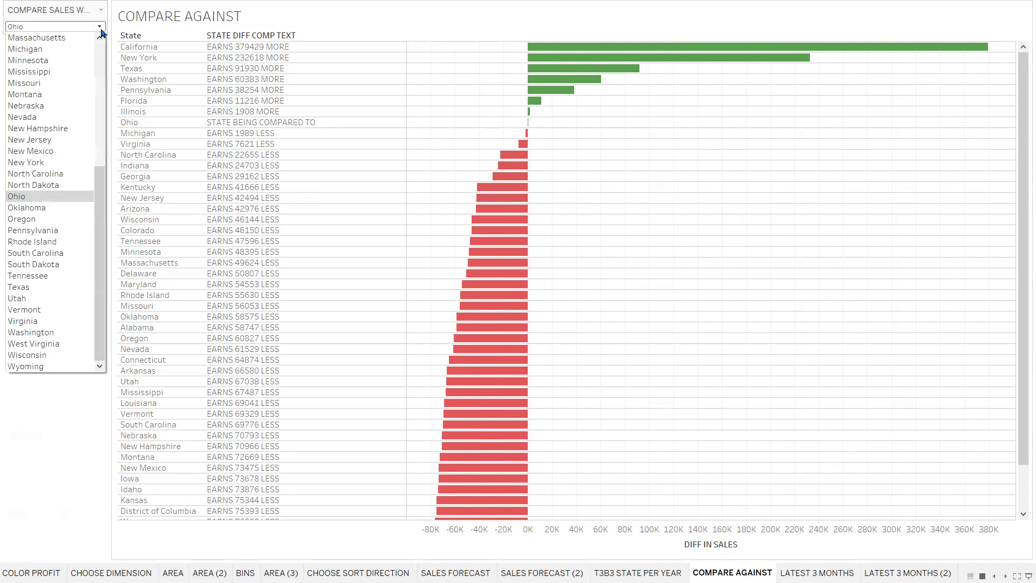
pyautogui.click(51, 303)
pyautogui.scroll(-2, 384, 365)
pyautogui.scroll(2, 323, 243)
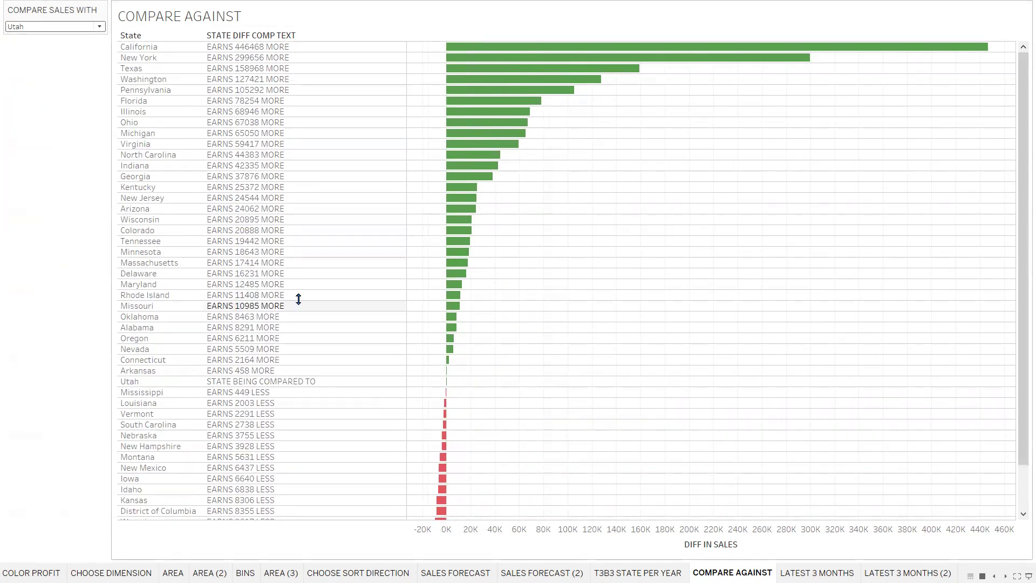
pyautogui.moveTo(460, 169)
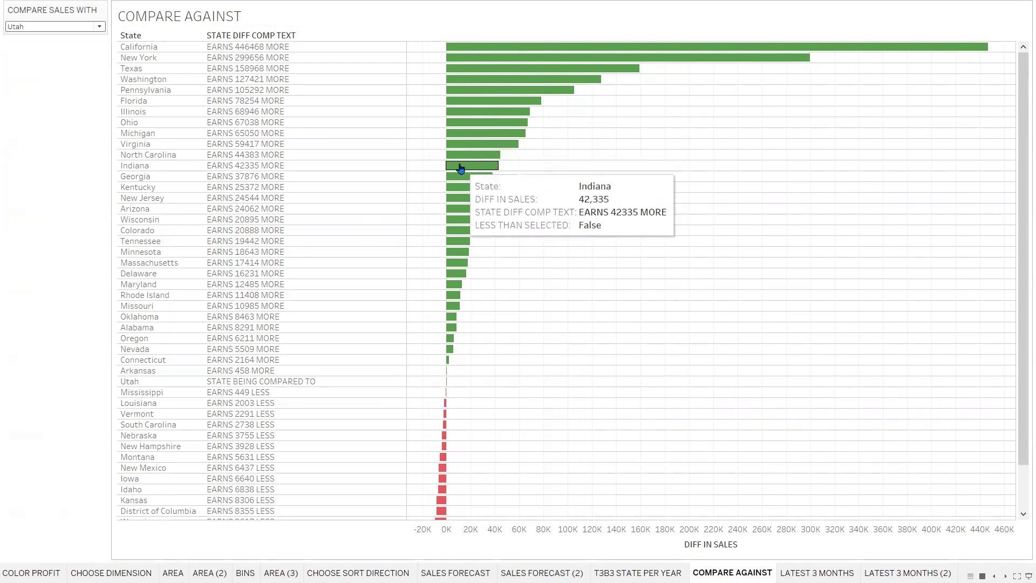
pyautogui.press('Escape')
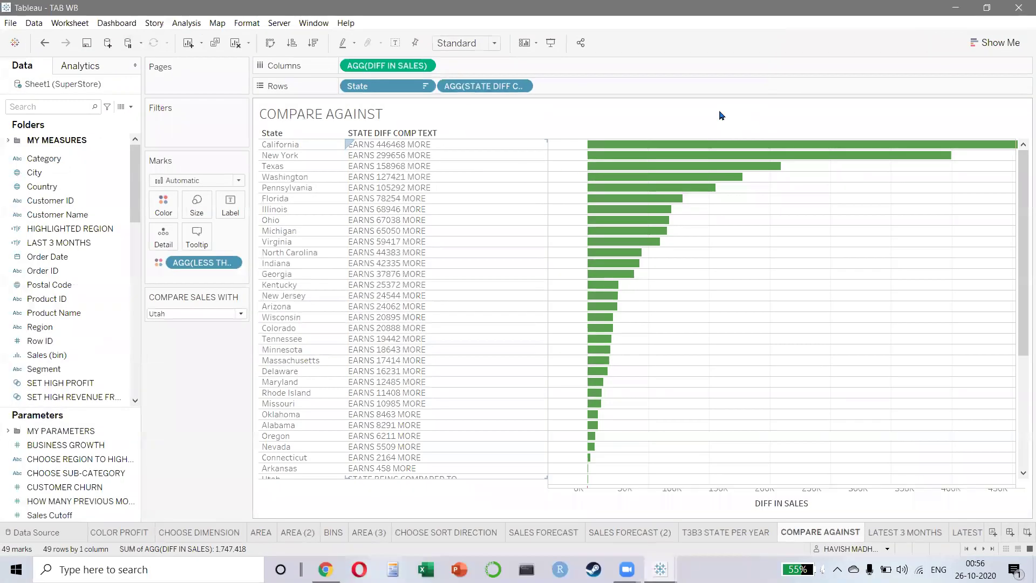
# - Search the Data pane for 'STATE D' and open the STATE DIFF COMP TEXT calculation
pyautogui.doubleClick(500, 87)
pyautogui.press('Return')
pyautogui.click(69, 106)
pyautogui.write('STATE D')
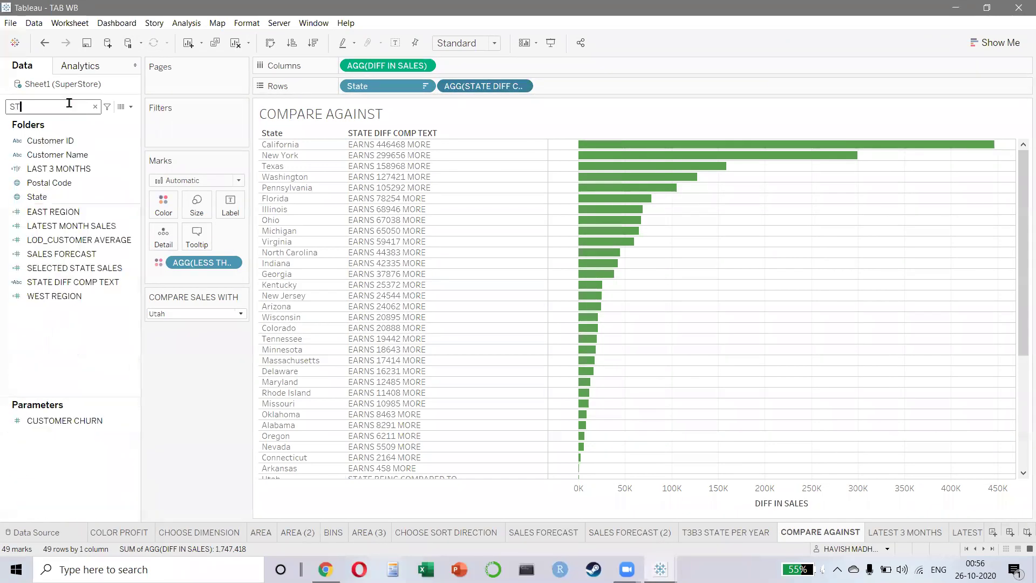
pyautogui.rightClick(44, 151)
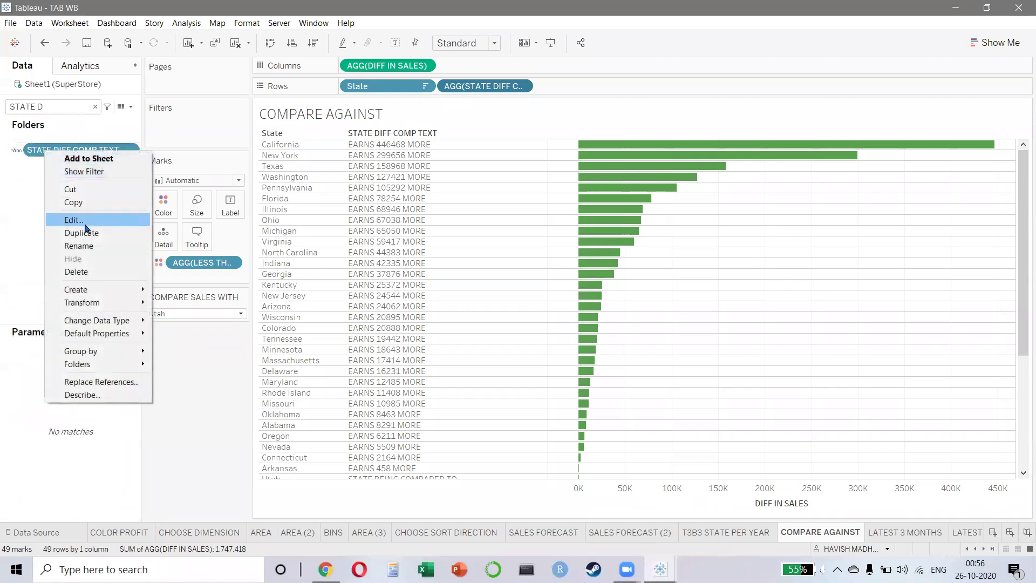
pyautogui.click(54, 219)
# - Review the formula's EARNS text, ATTR and COMPARE SALES WITH parameter, then close it unchanged
pyautogui.moveTo(382, 307); pyautogui.dragTo(365, 85)
pyautogui.moveTo(509, 260); pyautogui.dragTo(501, 380)
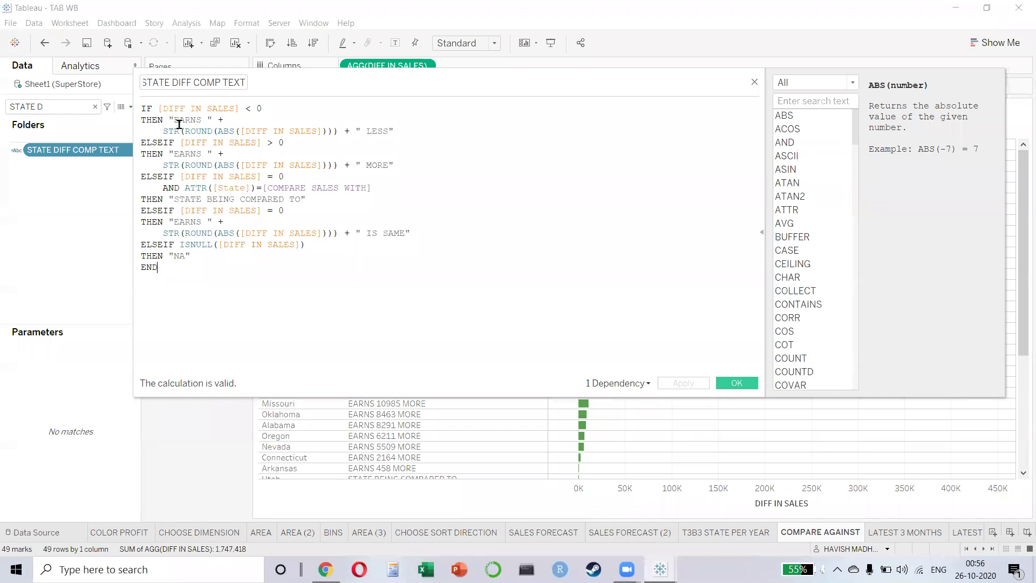
pyautogui.moveTo(180, 119); pyautogui.dragTo(218, 120)
pyautogui.click(375, 204)
pyautogui.doubleClick(199, 187)
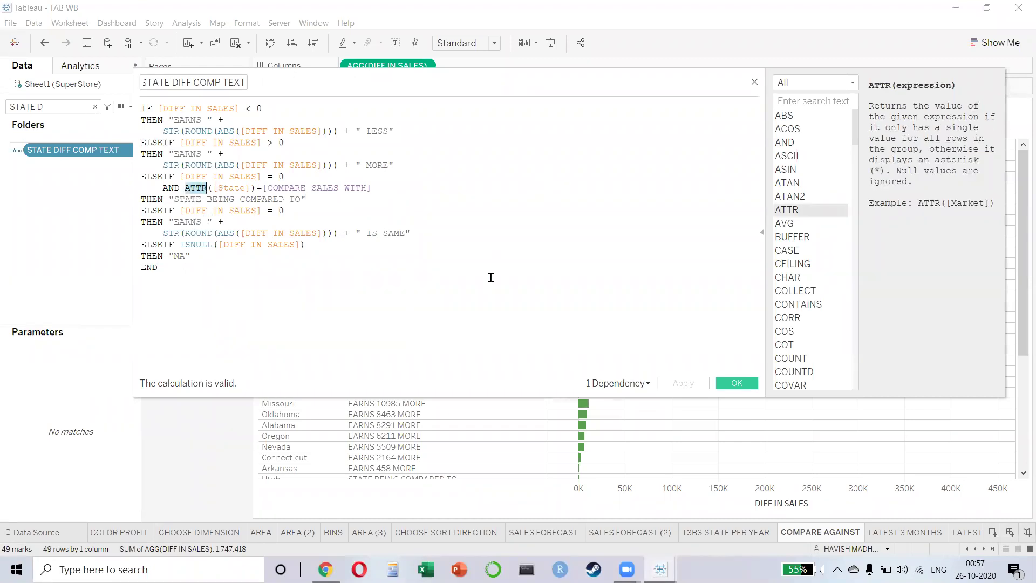
pyautogui.click(385, 188)
pyautogui.moveTo(385, 187); pyautogui.dragTo(262, 188)
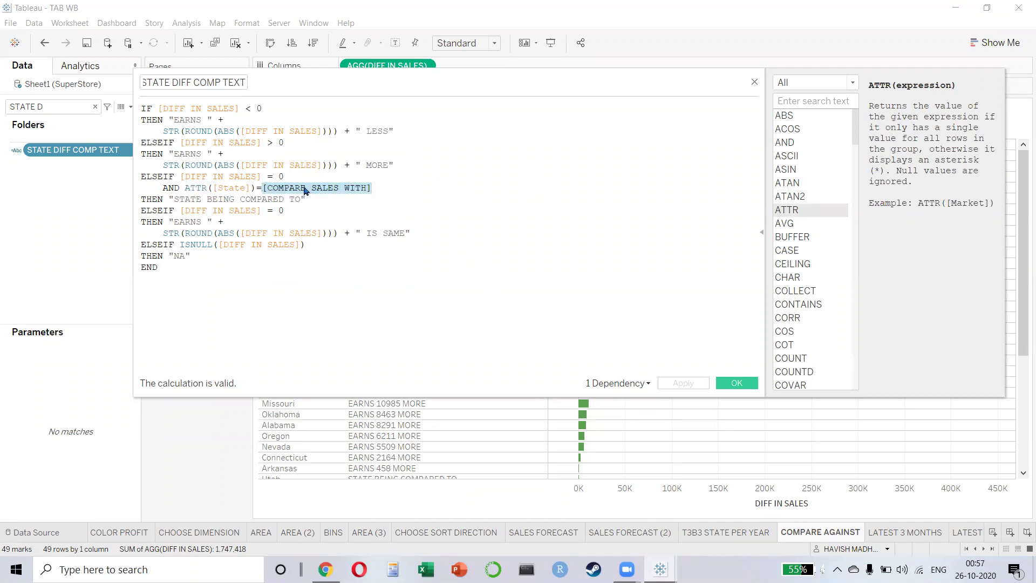
pyautogui.click(398, 192)
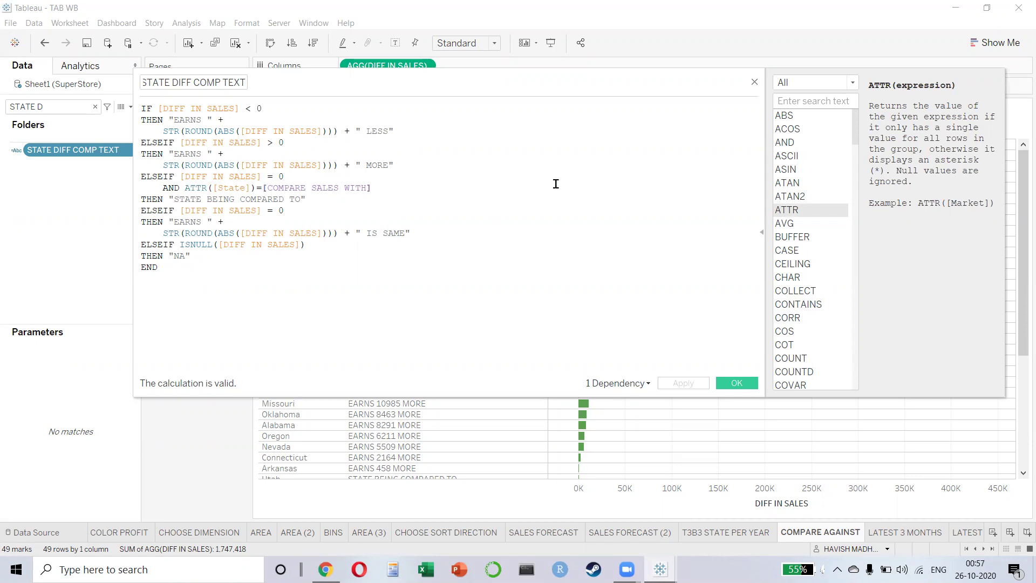
pyautogui.click(754, 84)
pyautogui.hotkey('ctrl', 'Tab')
pyautogui.hotkey('ctrl', 'Tab')
pyautogui.hotkey('ctrl', 'Tab')
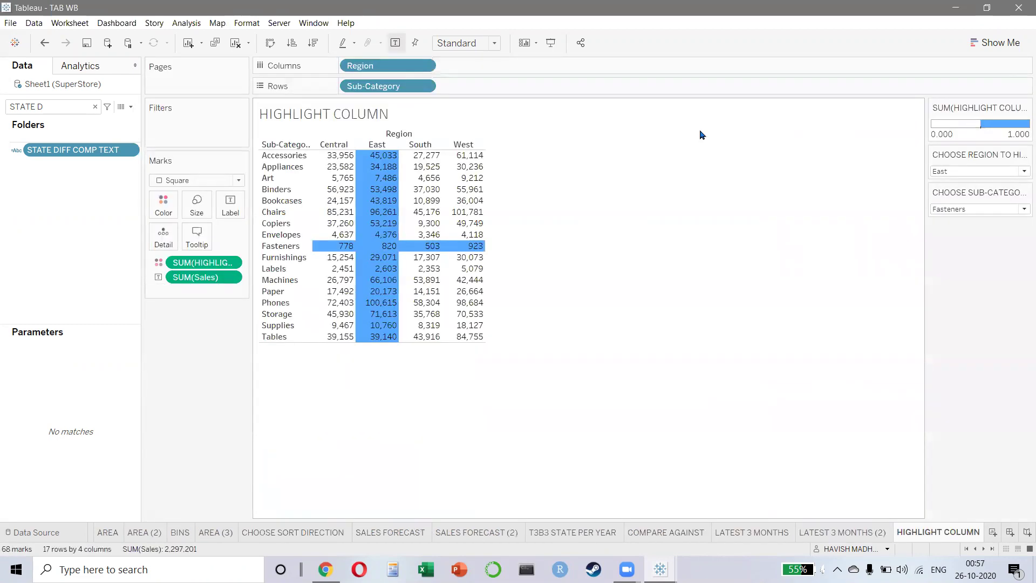
# - Page through the KPI, KPI (2), LOD and SETS sheets past WATERFALL
pyautogui.hotkey('ctrl', 'Tab')
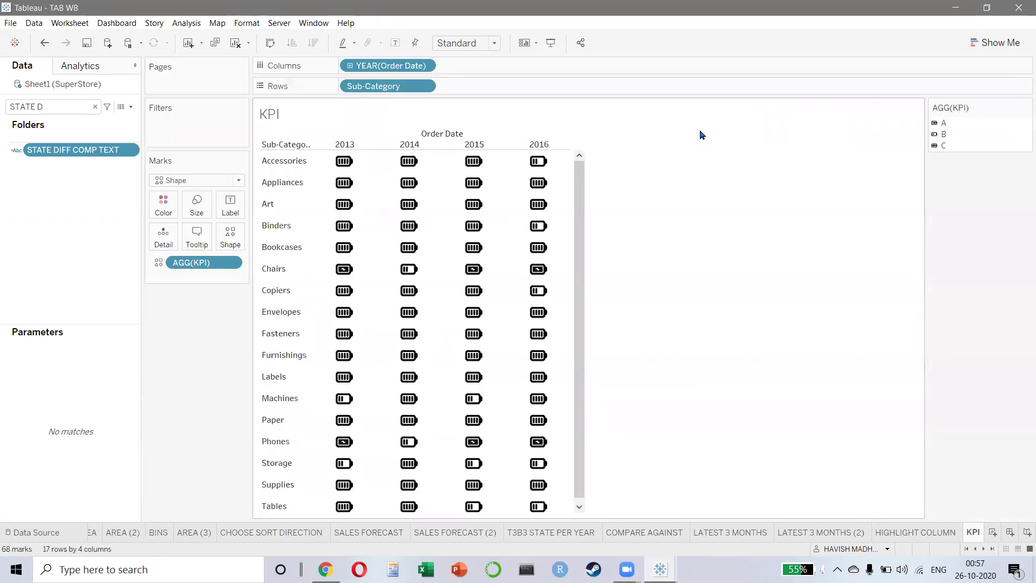
pyautogui.moveTo(468, 211)
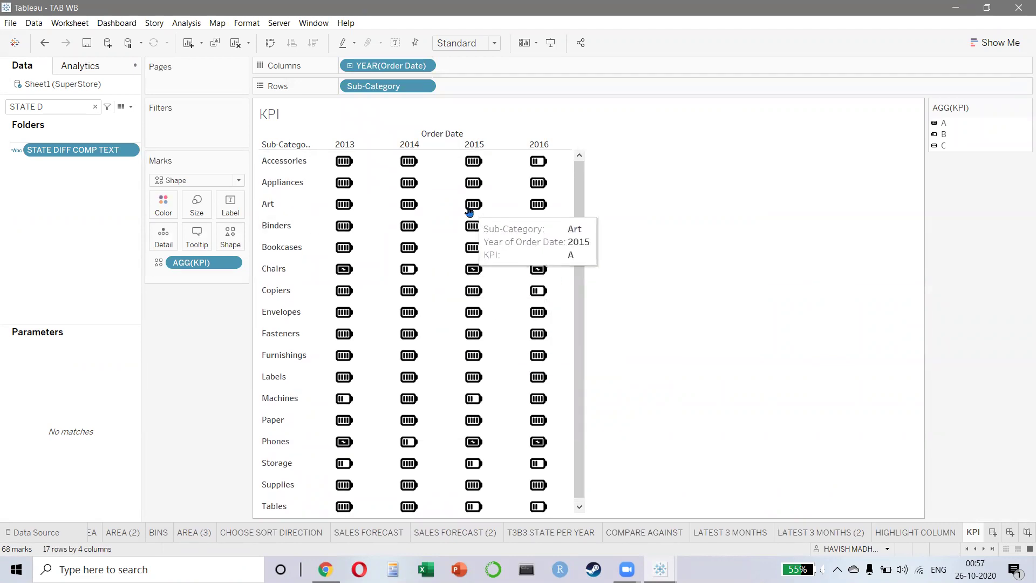
pyautogui.moveTo(408, 249)
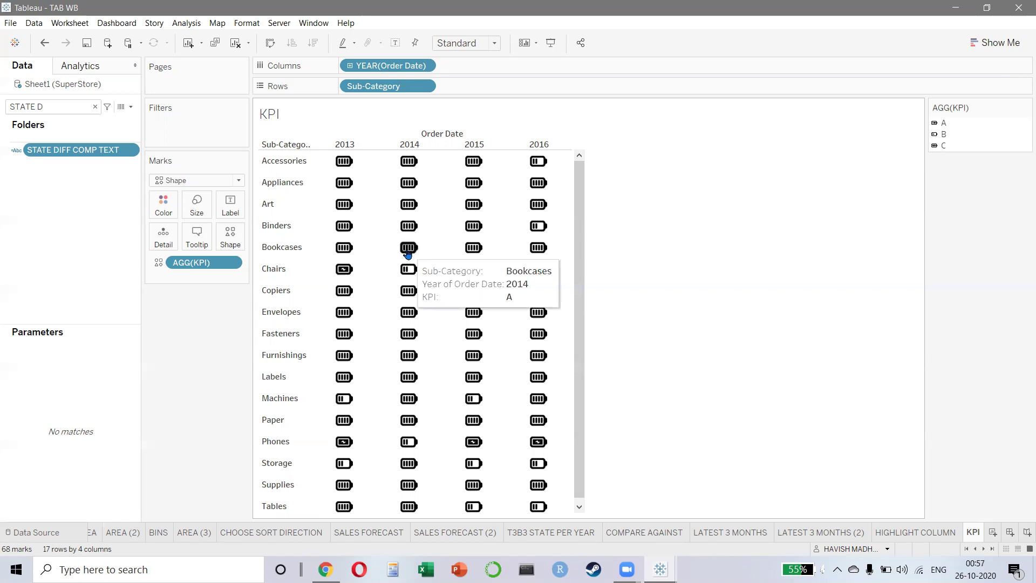
pyautogui.hotkey('ctrl', 'Tab')
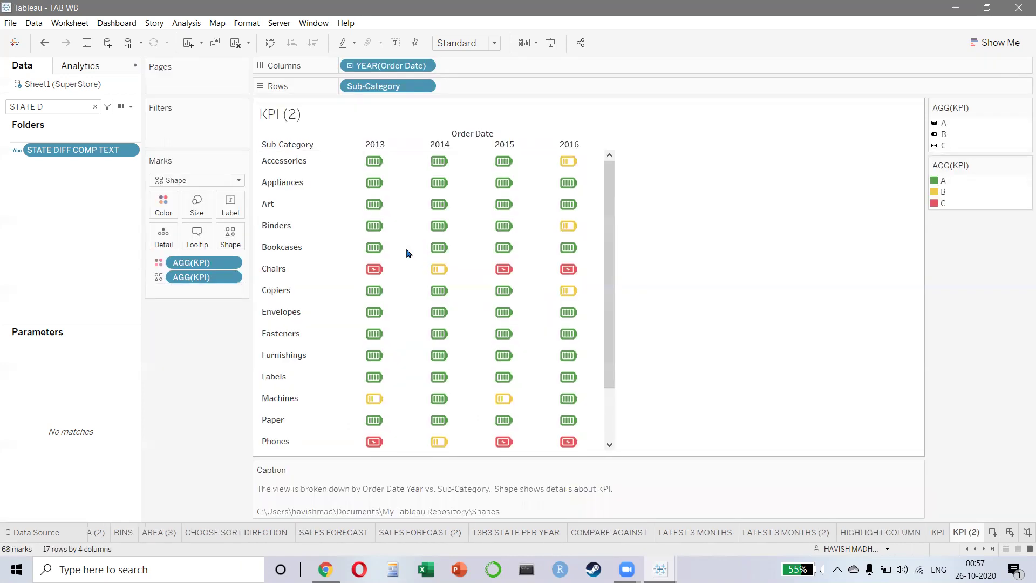
pyautogui.hotkey('ctrl', 'Tab')
pyautogui.hotkey('ctrl', 'Tab')
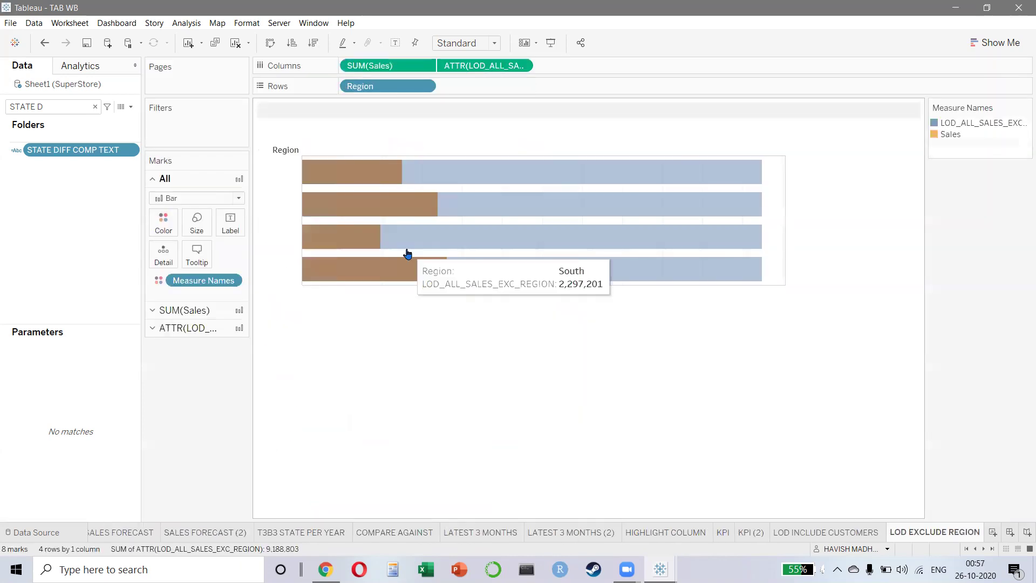
pyautogui.hotkey('ctrl', 'Tab')
pyautogui.hotkey('ctrl', 'Tab')
pyautogui.hotkey('ctrl', 'Tab')
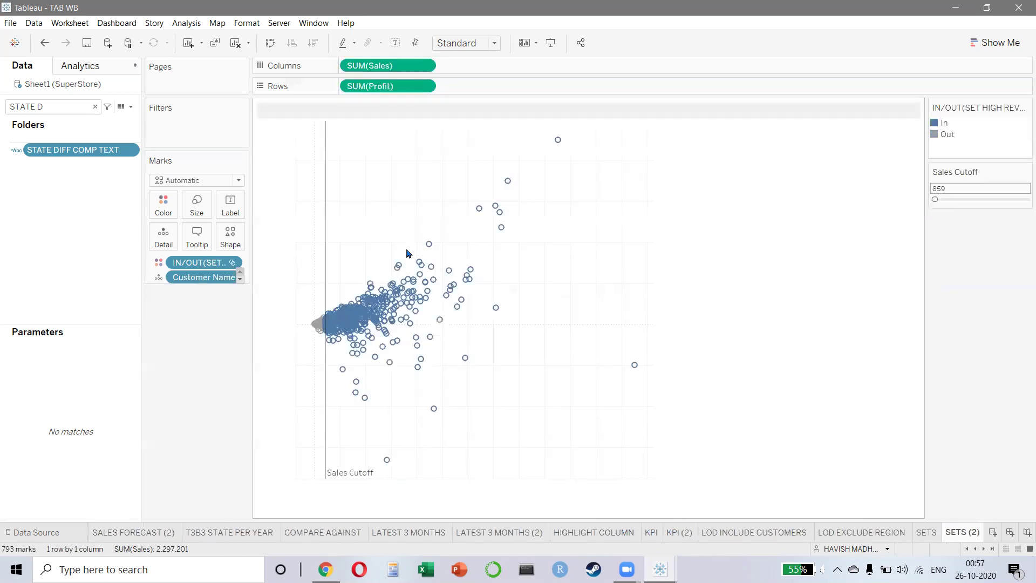
pyautogui.hotkey('ctrl', 'shift', 'Tab')
pyautogui.hotkey('ctrl', 'Tab')
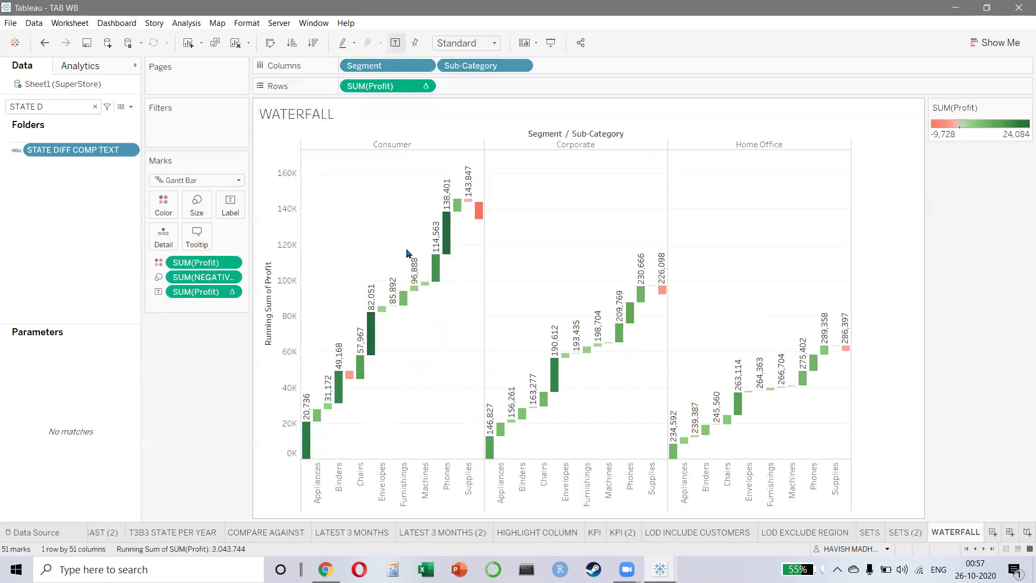
pyautogui.hotkey('ctrl', 'Tab')
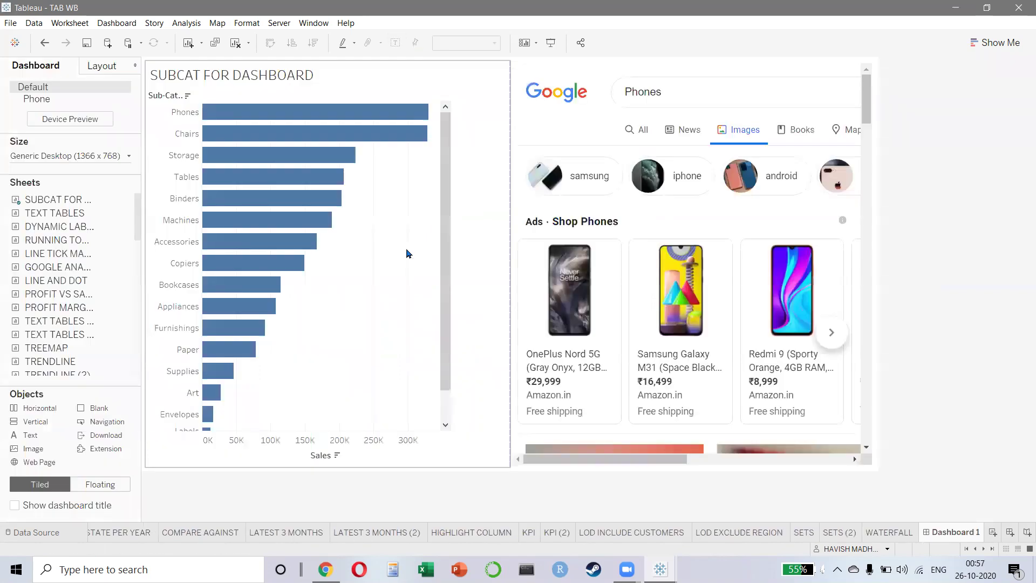
# - Select the sub-category chart on Dashboard 1 and switch to presentation mode
pyautogui.moveTo(378, 116)
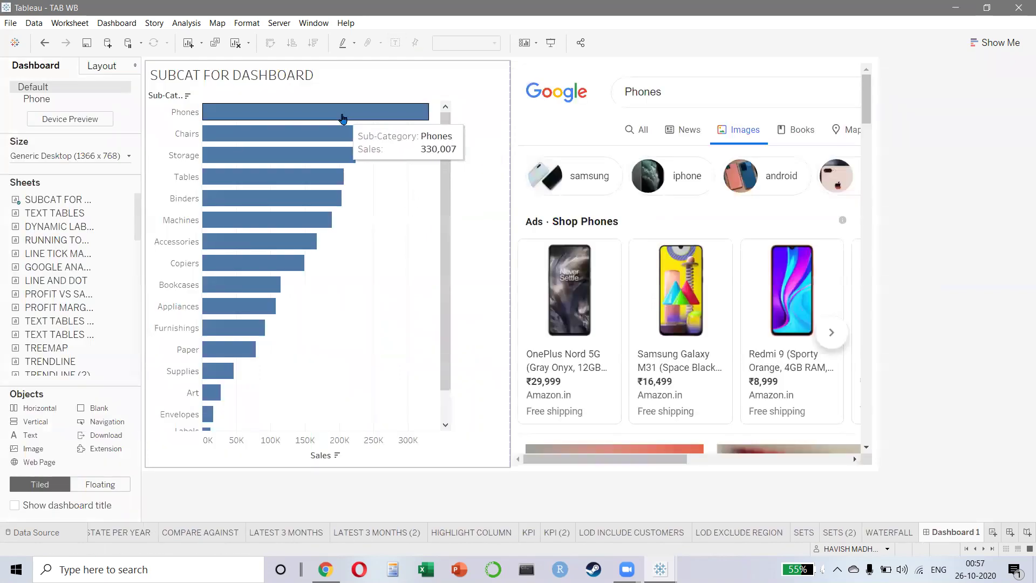
pyautogui.click(437, 233)
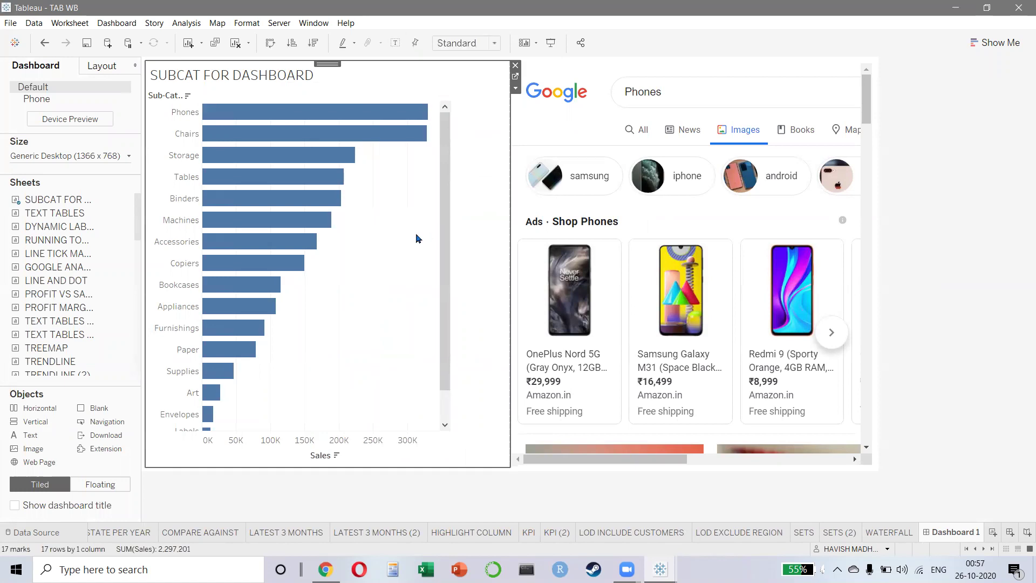
pyautogui.click(515, 88)
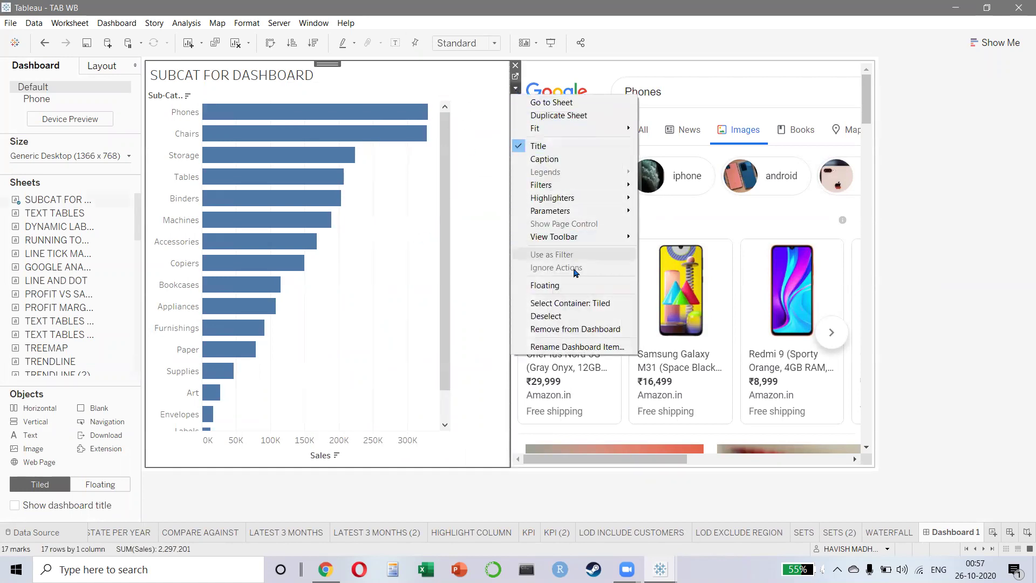
pyautogui.click(472, 225)
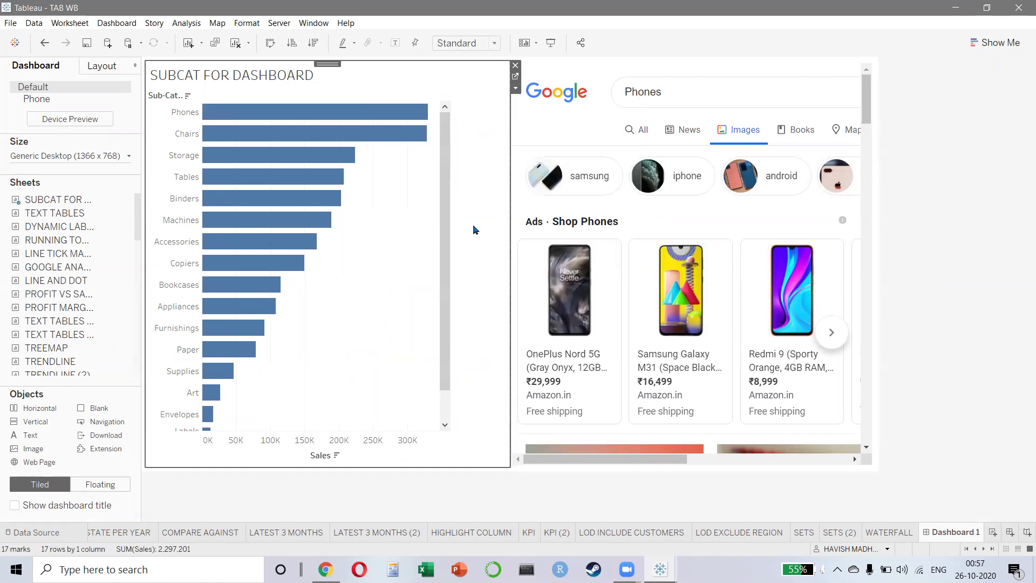
pyautogui.press('F7')
# - Click the Phones, Chairs, Storage, Tables, Binders and Machines bars to load each image search, ending on Storage
pyautogui.click(381, 132)
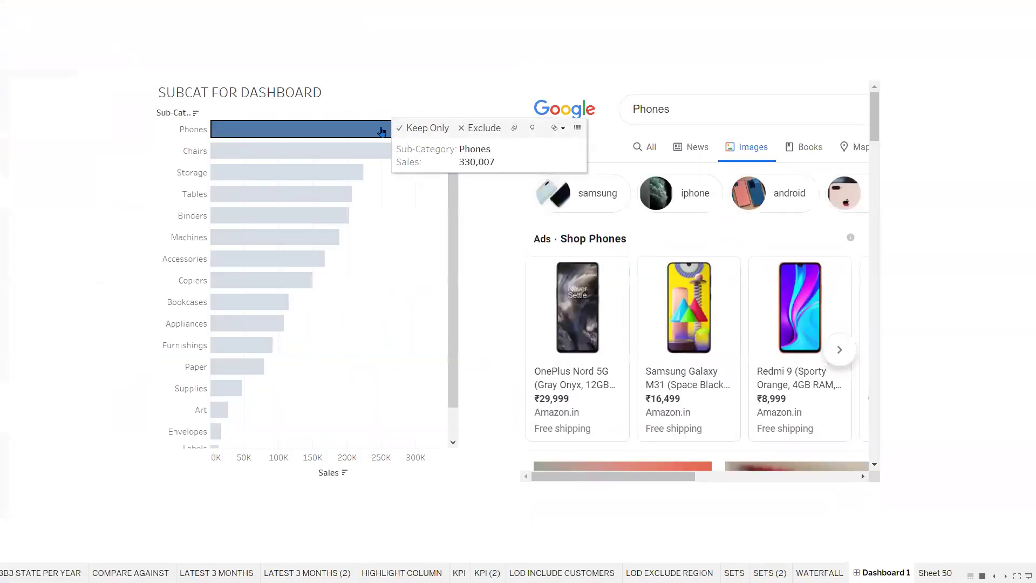
pyautogui.click(302, 156)
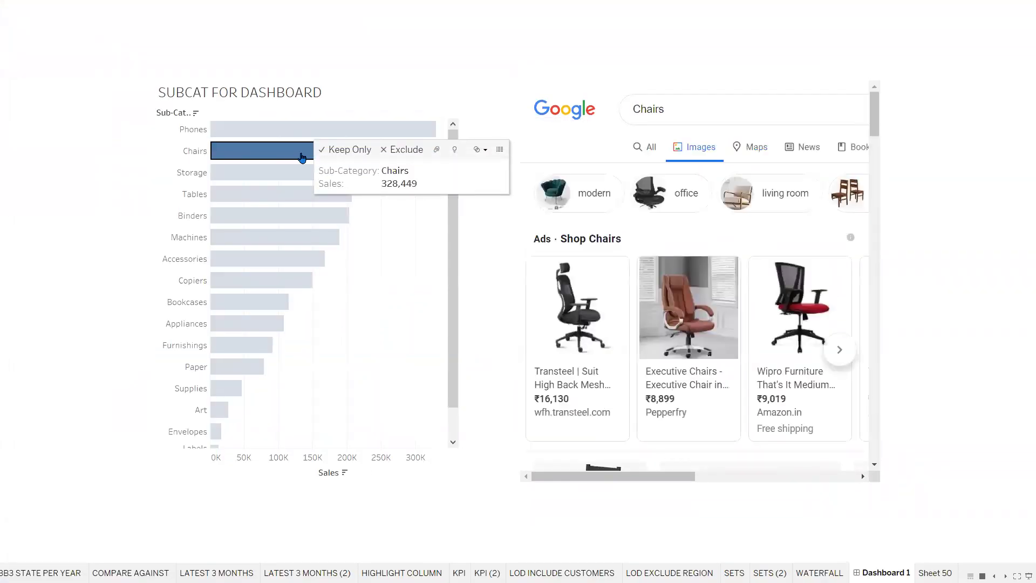
pyautogui.click(289, 132)
pyautogui.click(251, 151)
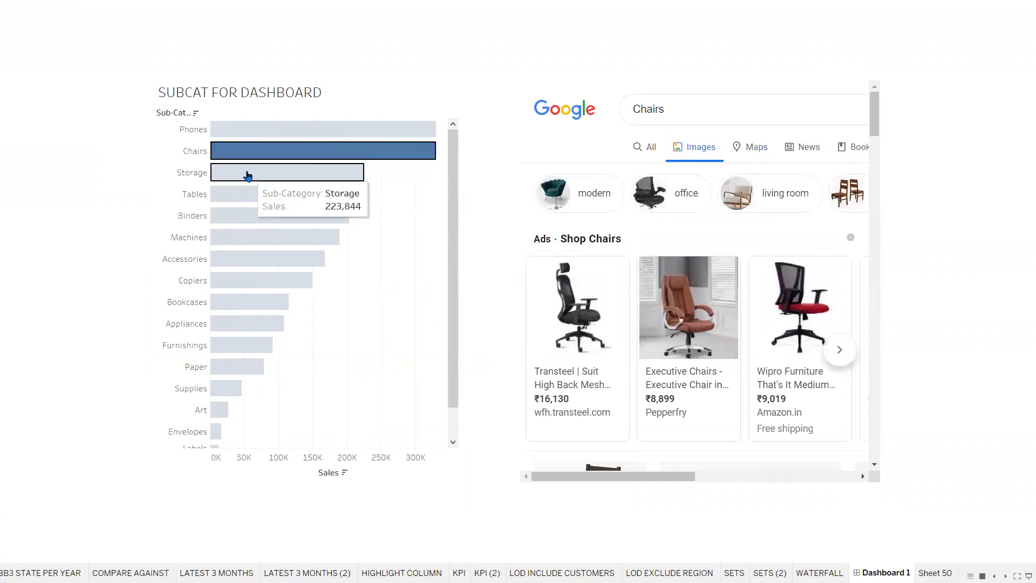
pyautogui.click(247, 174)
pyautogui.click(245, 197)
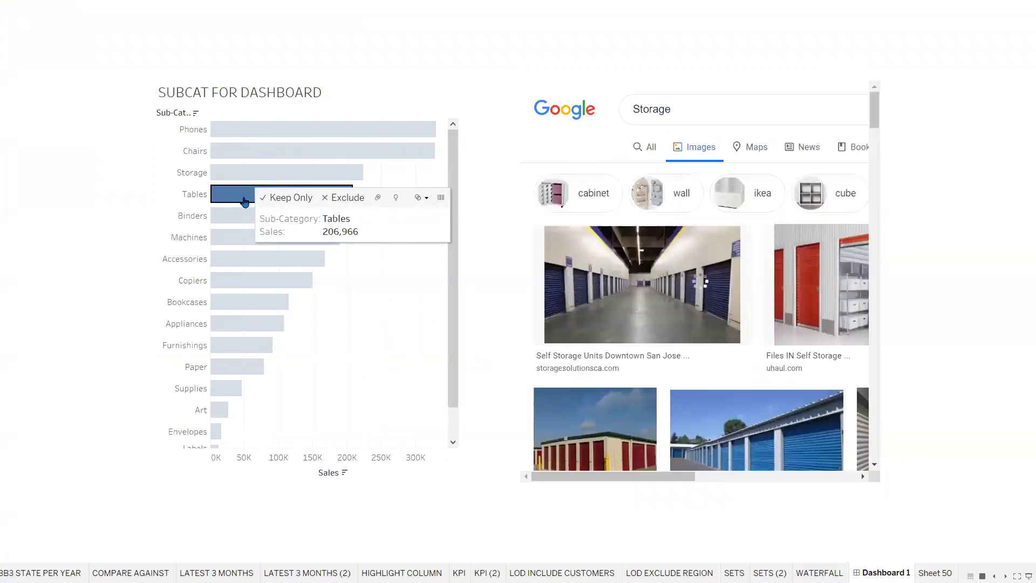
pyautogui.click(229, 218)
pyautogui.click(225, 239)
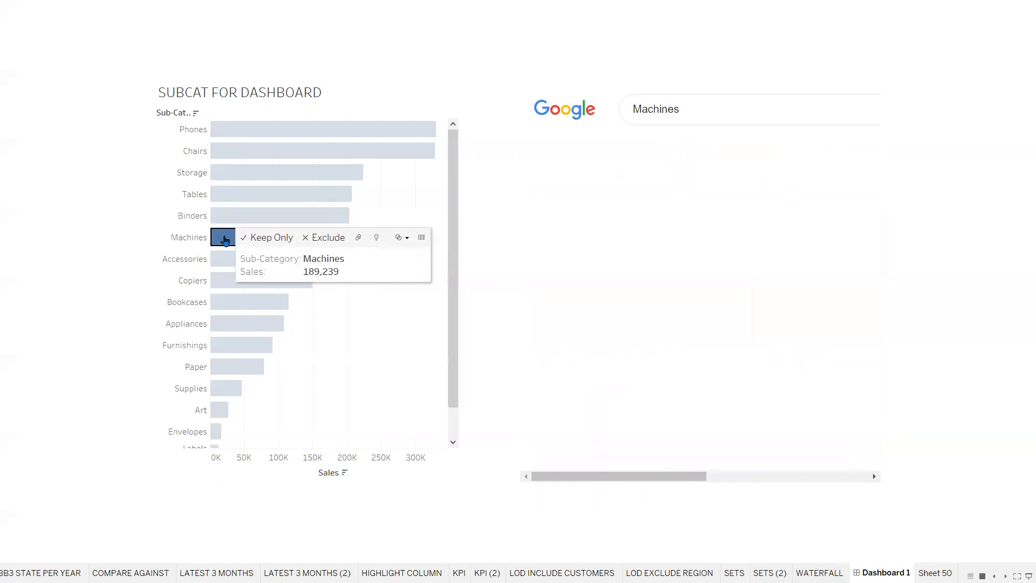
pyautogui.click(238, 181)
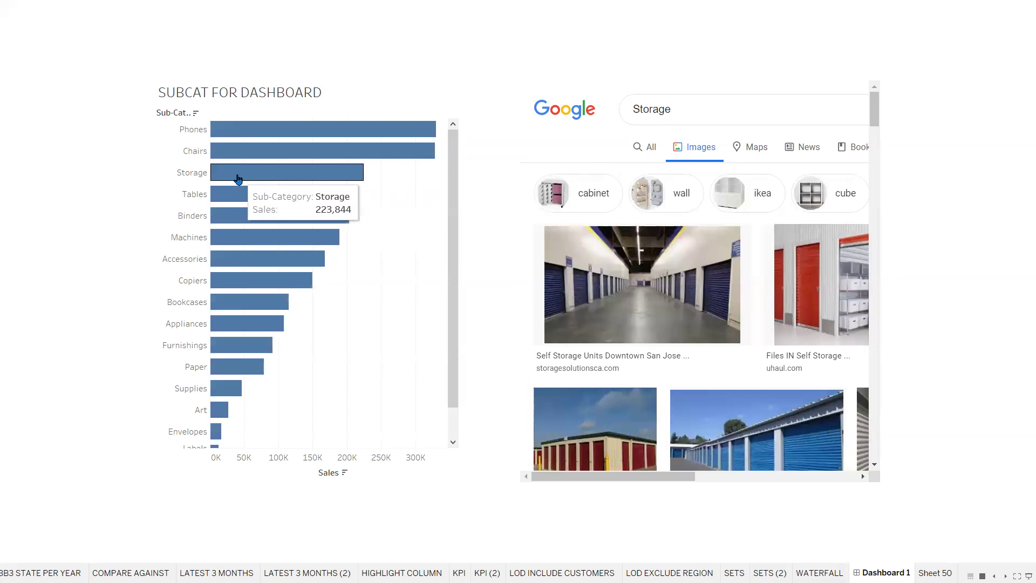
pyautogui.press('Escape')
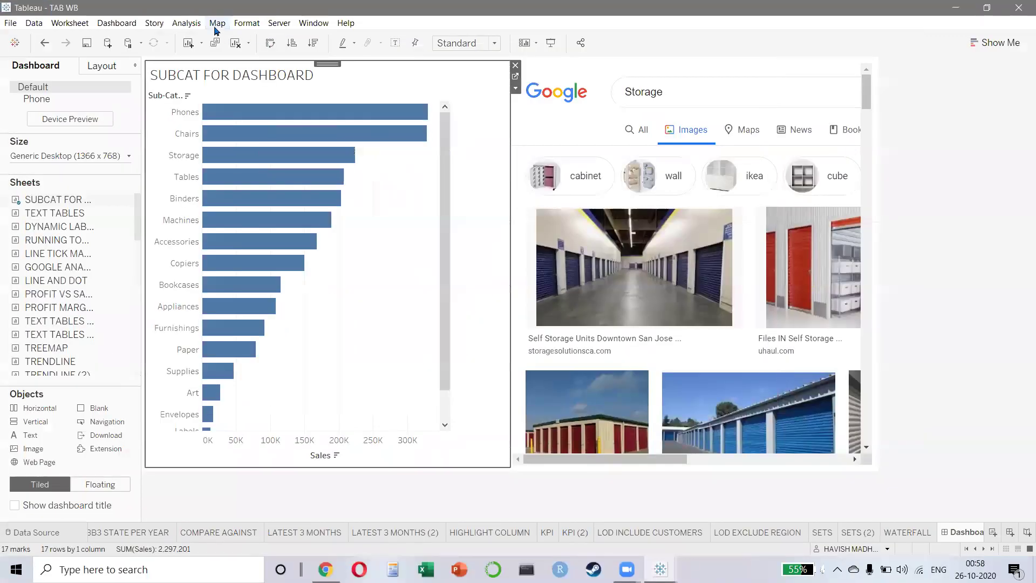
# - Browse the menu bar, then open the Dashboard Actions dialog showing Hyperlink2
pyautogui.click(182, 24)
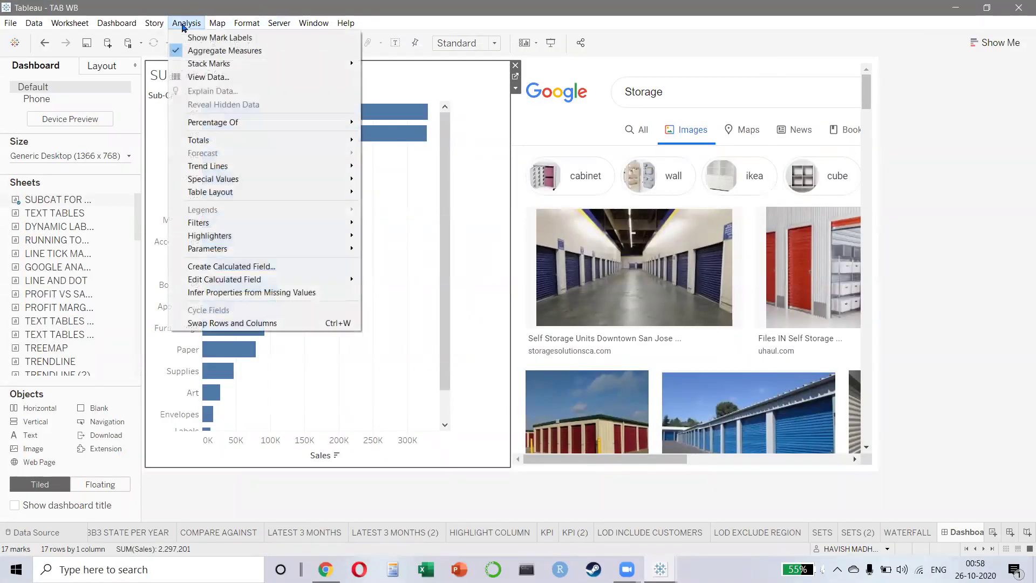
pyautogui.moveTo(121, 25)
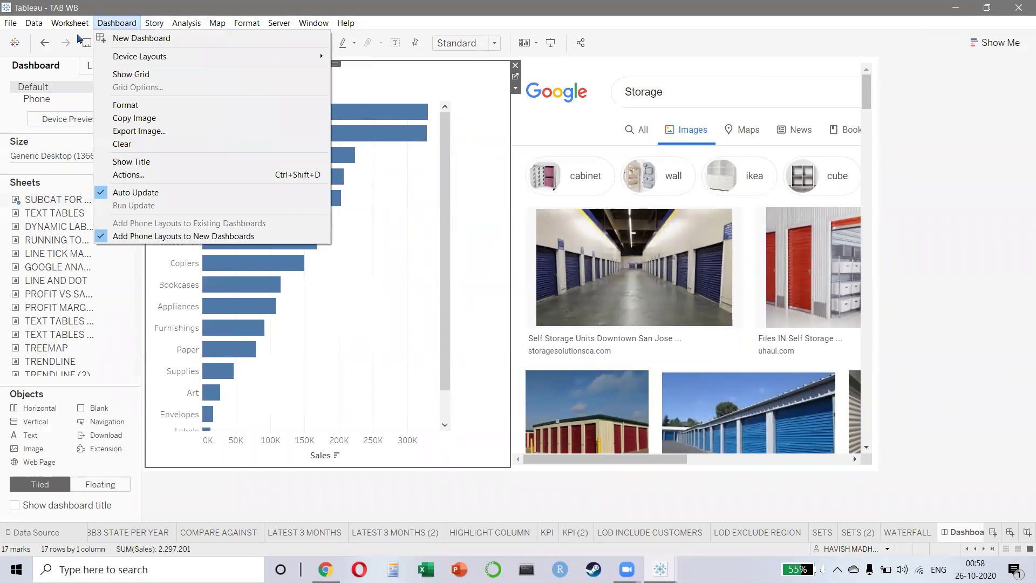
pyautogui.moveTo(69, 27)
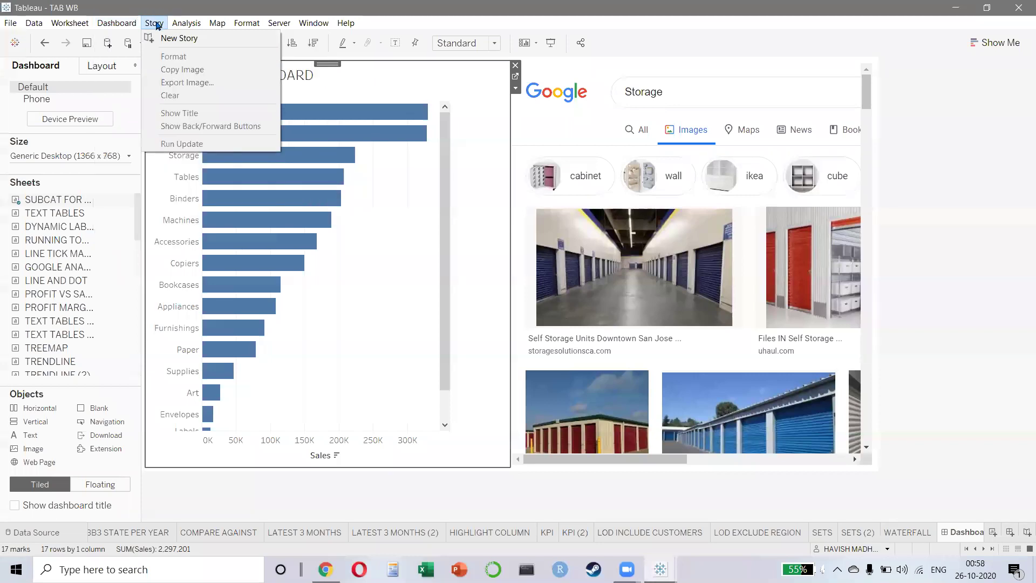
pyautogui.moveTo(189, 25)
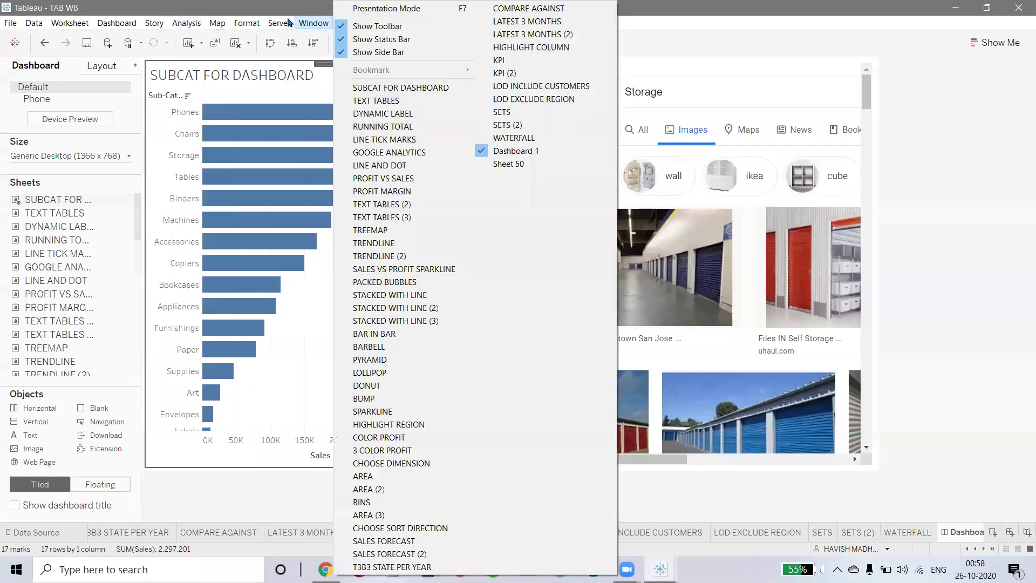
pyautogui.moveTo(252, 22)
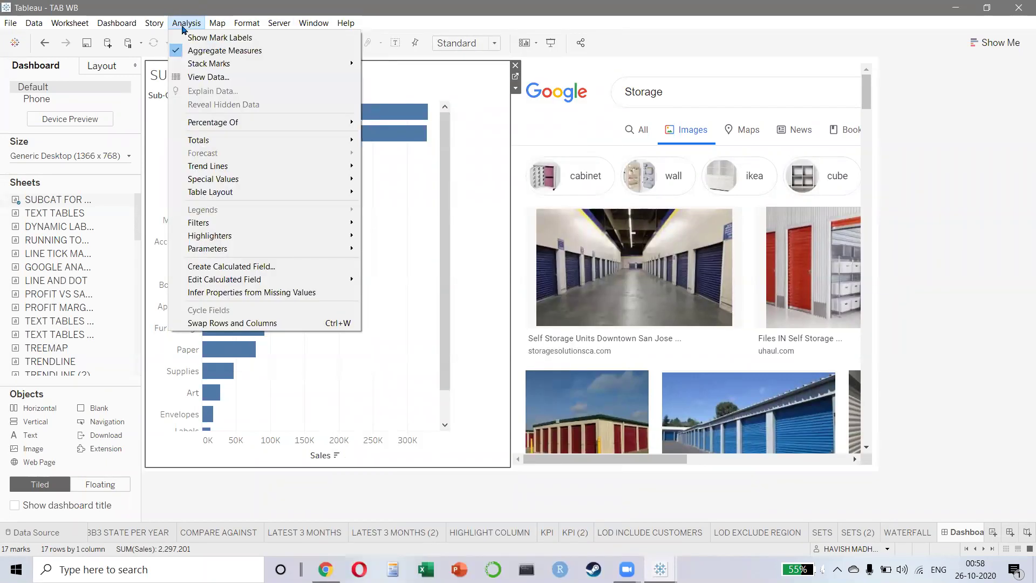
pyautogui.press('Escape')
pyautogui.click(10, 23)
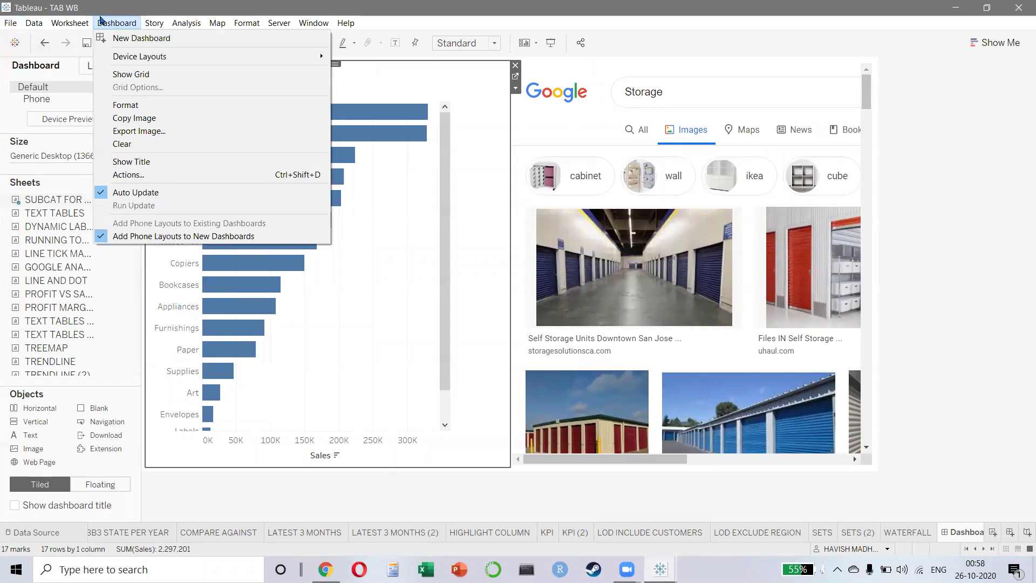
pyautogui.click(129, 175)
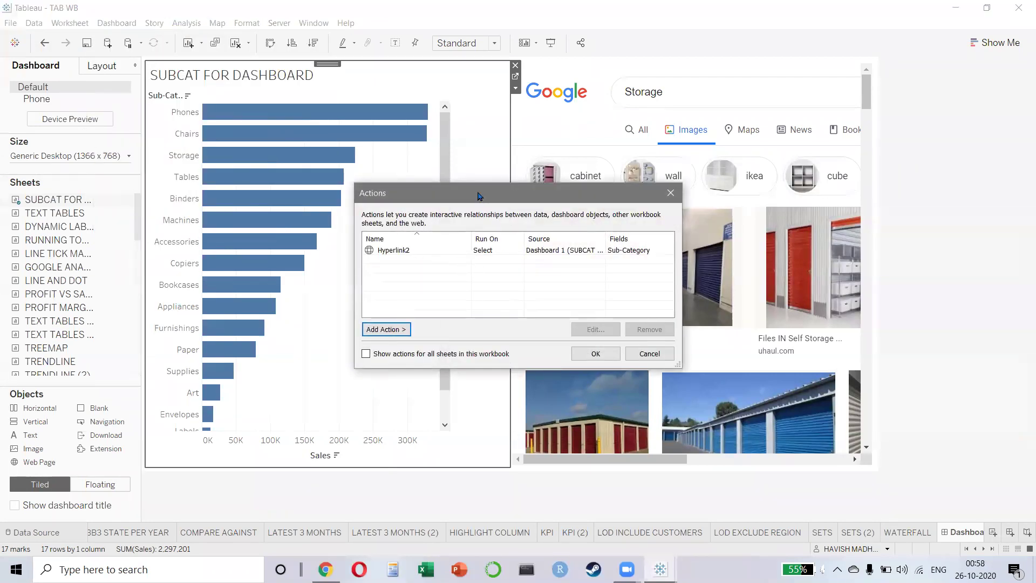
# - Reposition and enlarge the Actions dialog, then open the Hyperlink2 action's settings
pyautogui.moveTo(479, 196); pyautogui.dragTo(366, 152)
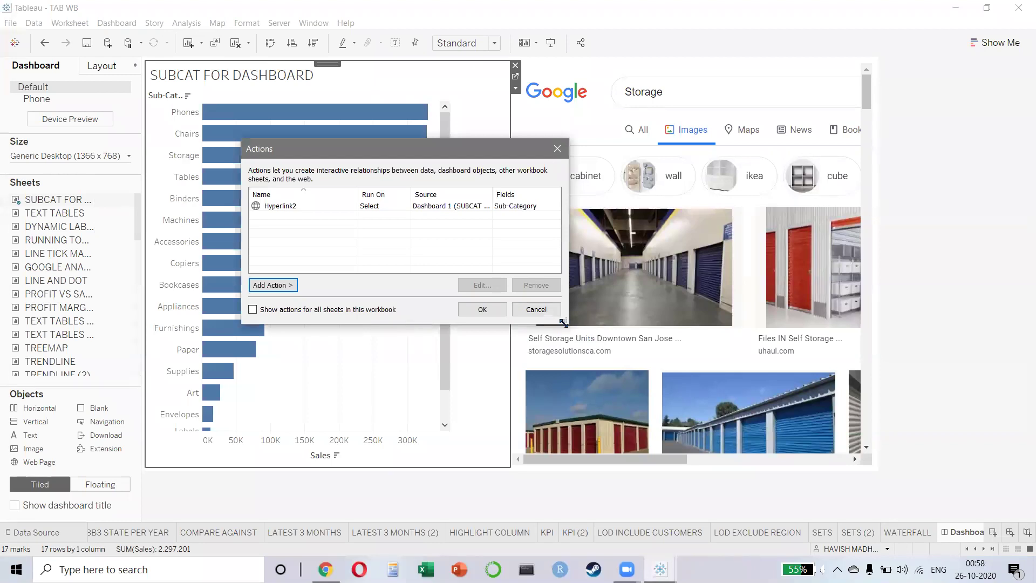
pyautogui.moveTo(563, 323); pyautogui.dragTo(768, 407)
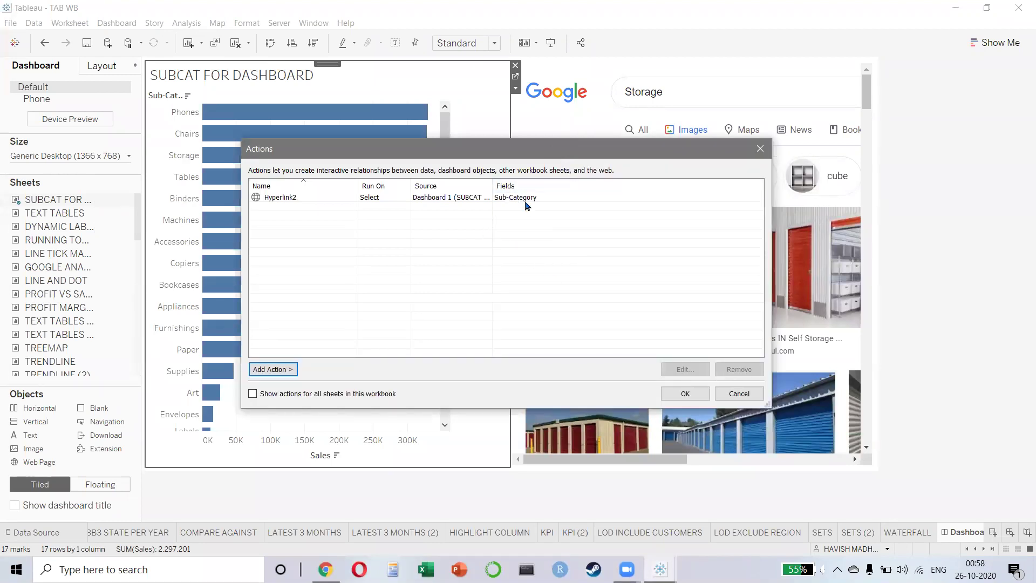
pyautogui.click(377, 199)
pyautogui.click(685, 369)
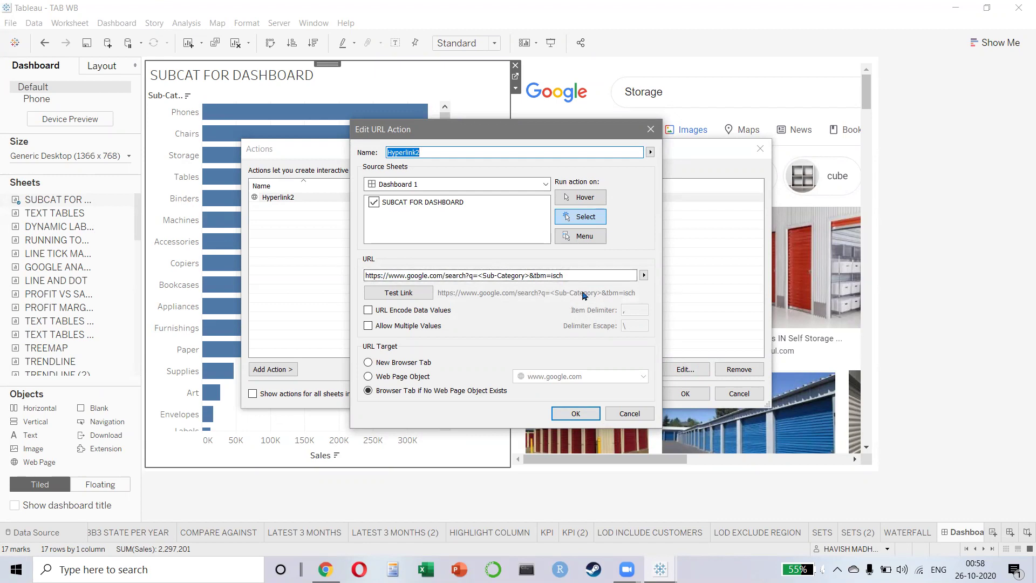
# - Inspect the <Sub-Category> placeholder in the Google Images URL, then cancel and close the actions unchanged
pyautogui.moveTo(482, 275); pyautogui.dragTo(529, 276)
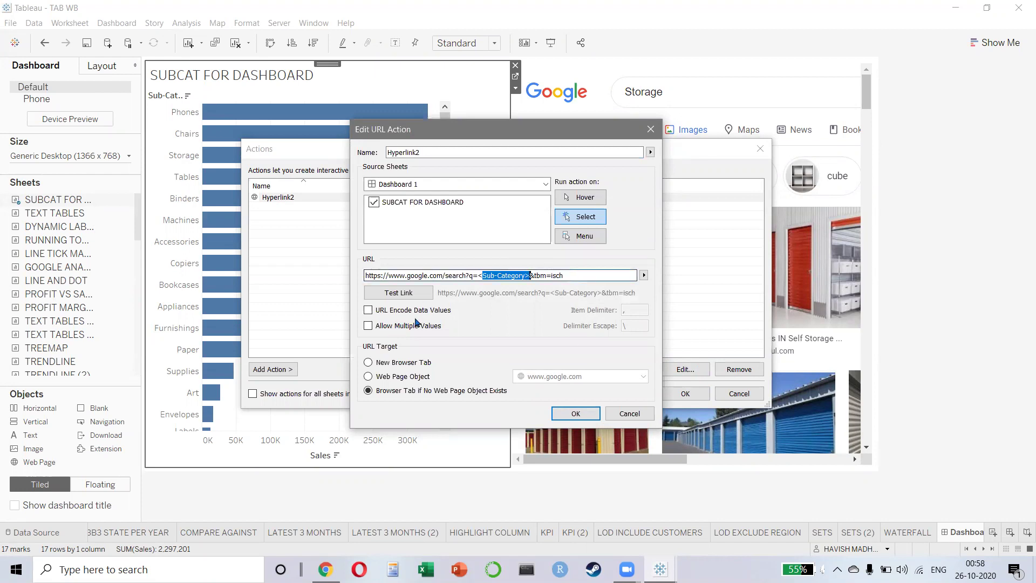
pyautogui.click(485, 275)
pyautogui.moveTo(478, 275); pyautogui.dragTo(530, 276)
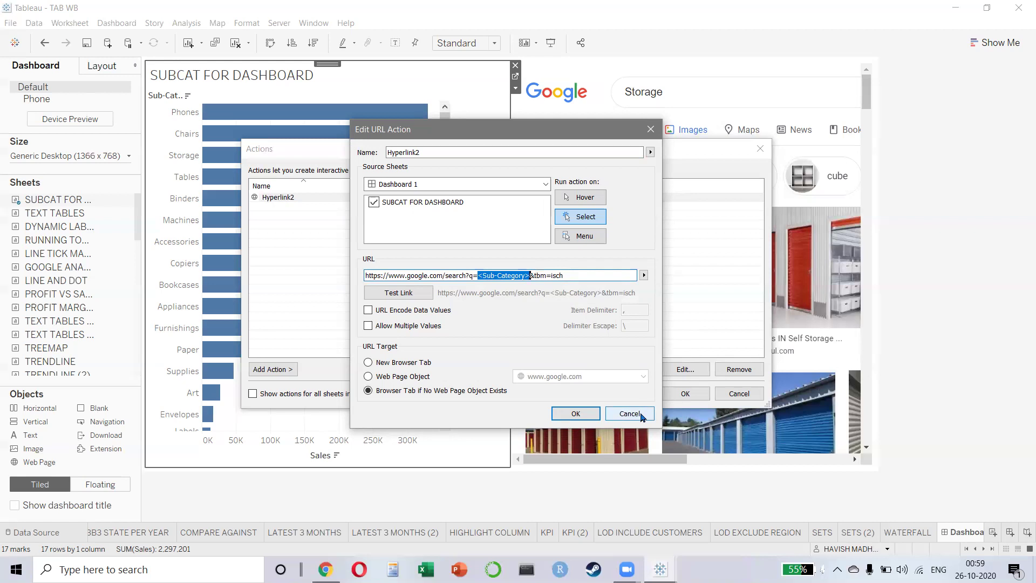
pyautogui.click(630, 413)
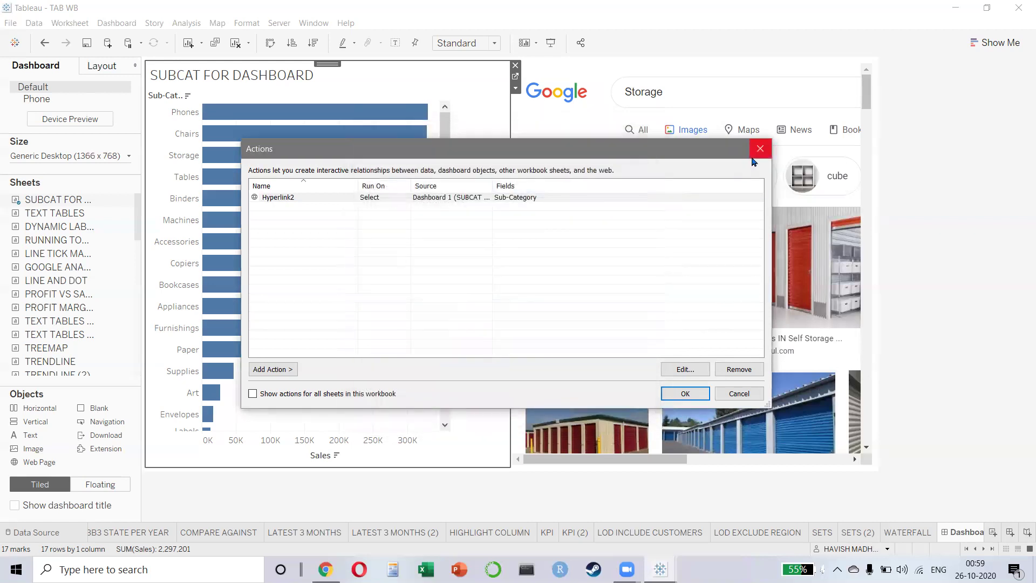
pyautogui.click(760, 148)
# - Switch to Chrome, open a new tab and close the Level of Detail help page
pyautogui.hotkey('alt', 'Tab')
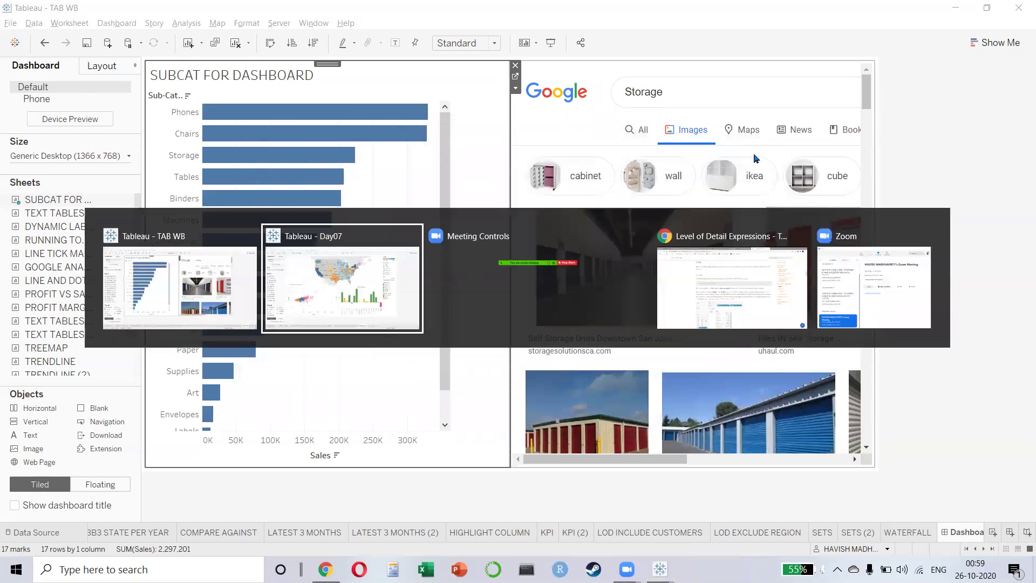
pyautogui.press('Escape')
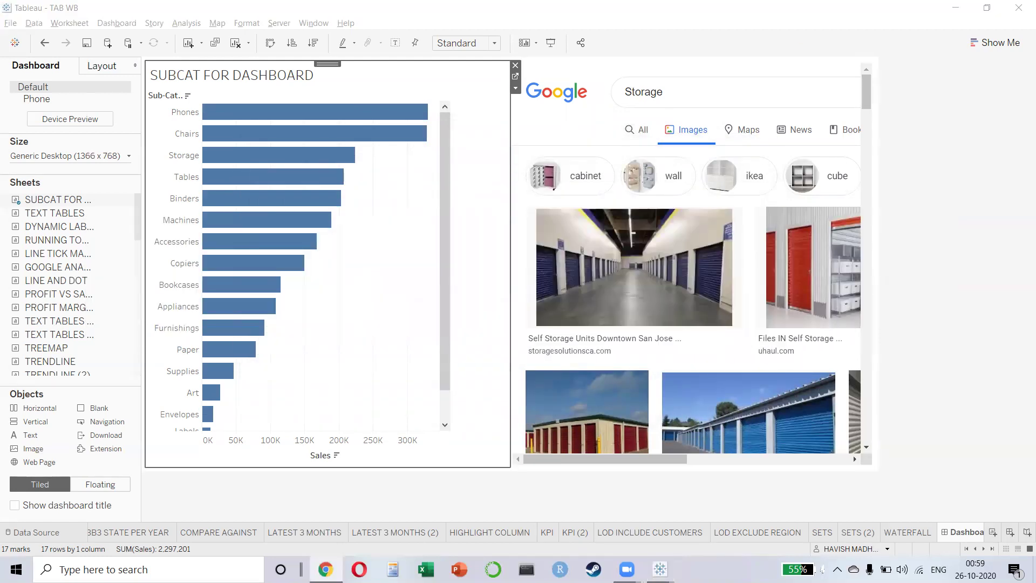
pyautogui.hotkey('alt', 'Tab')
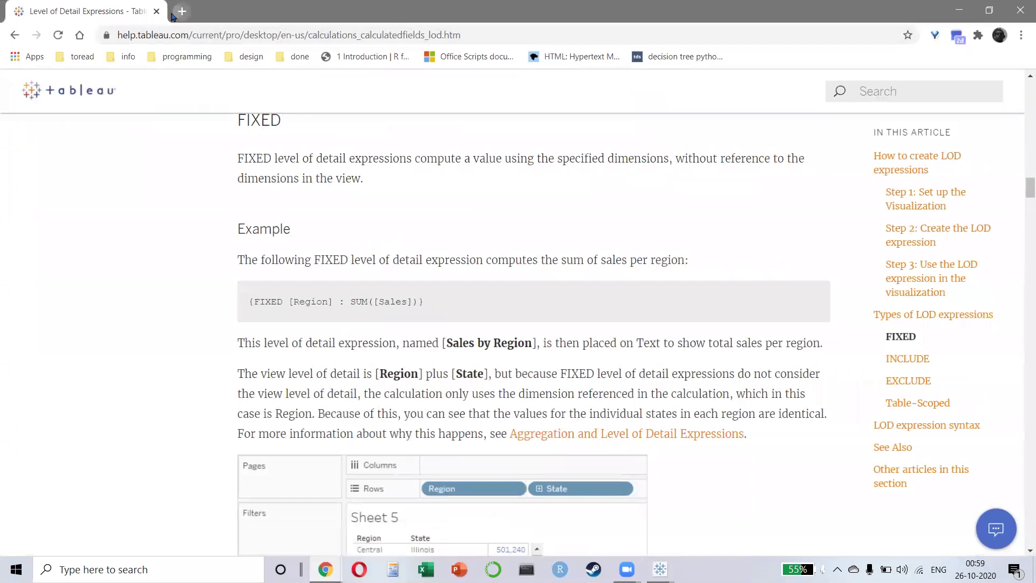
pyautogui.hotkey('ctrl', 't')
pyautogui.click(156, 11)
# - Run a Google search for a sample word from the address bar
pyautogui.click(187, 34)
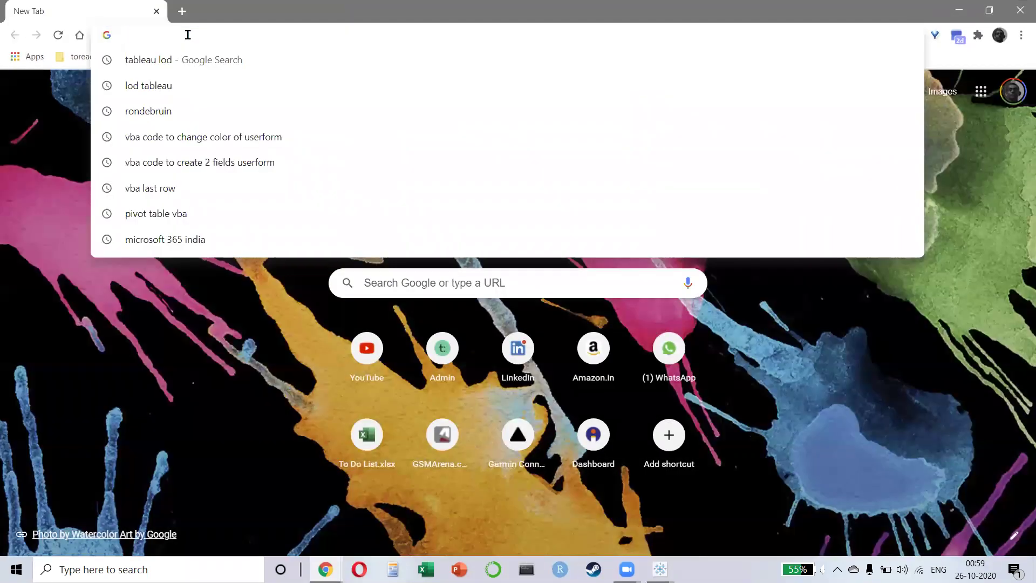
pyautogui.write('HAVISH')
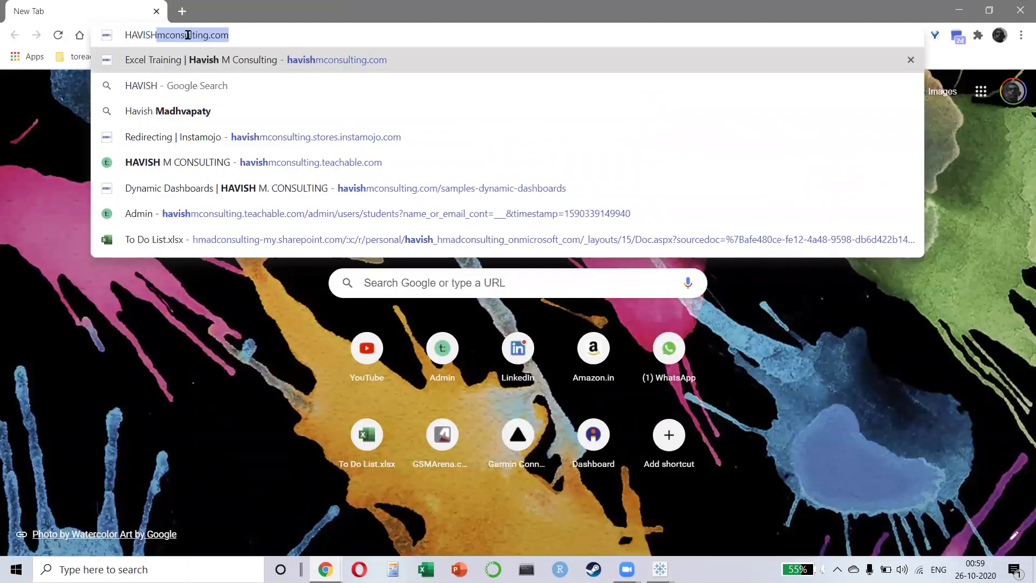
pyautogui.press('Delete')
pyautogui.press('Return')
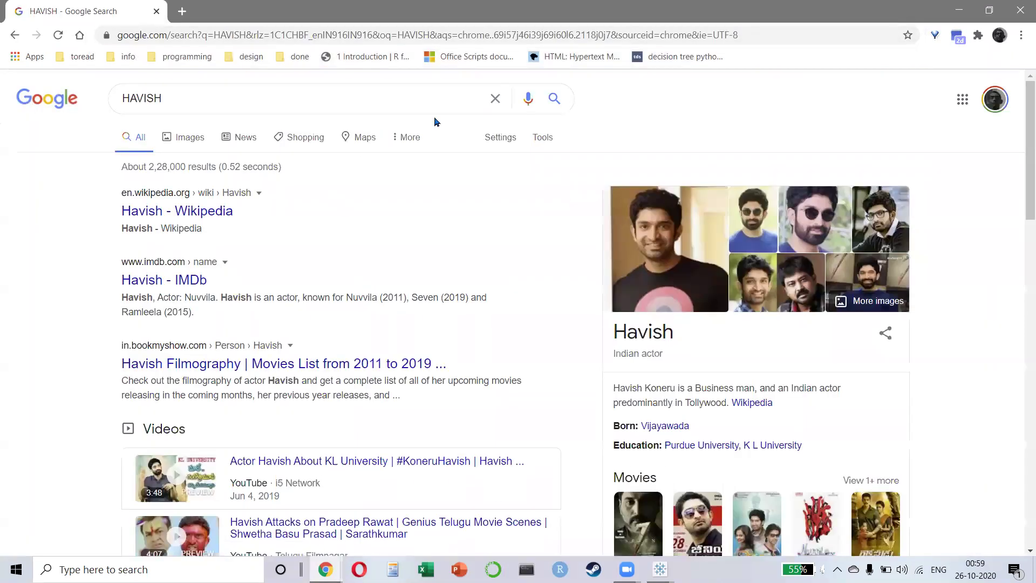
# - Select the search term after q= in the results URL, then close Chrome
pyautogui.click(644, 40)
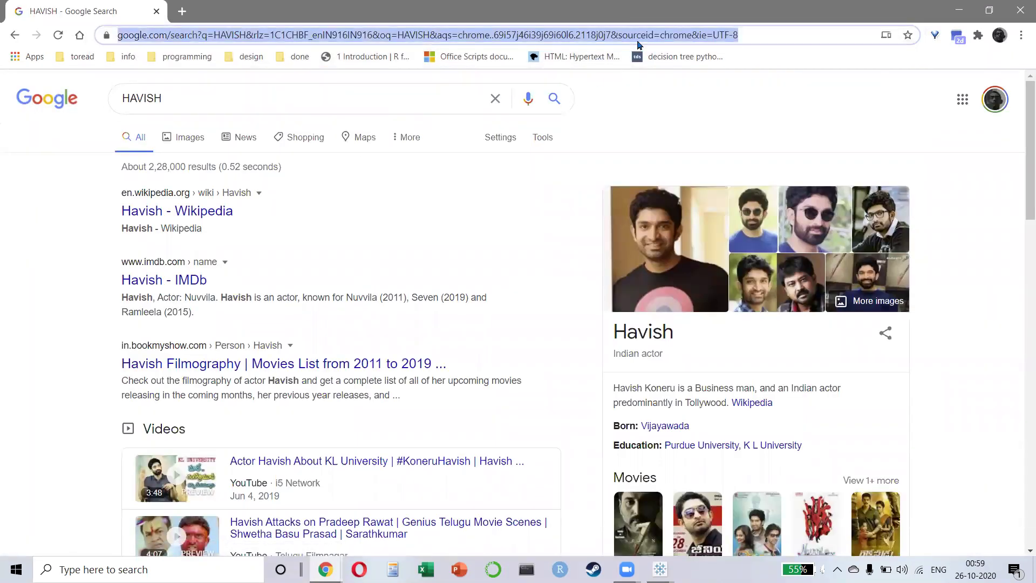
pyautogui.click(400, 34)
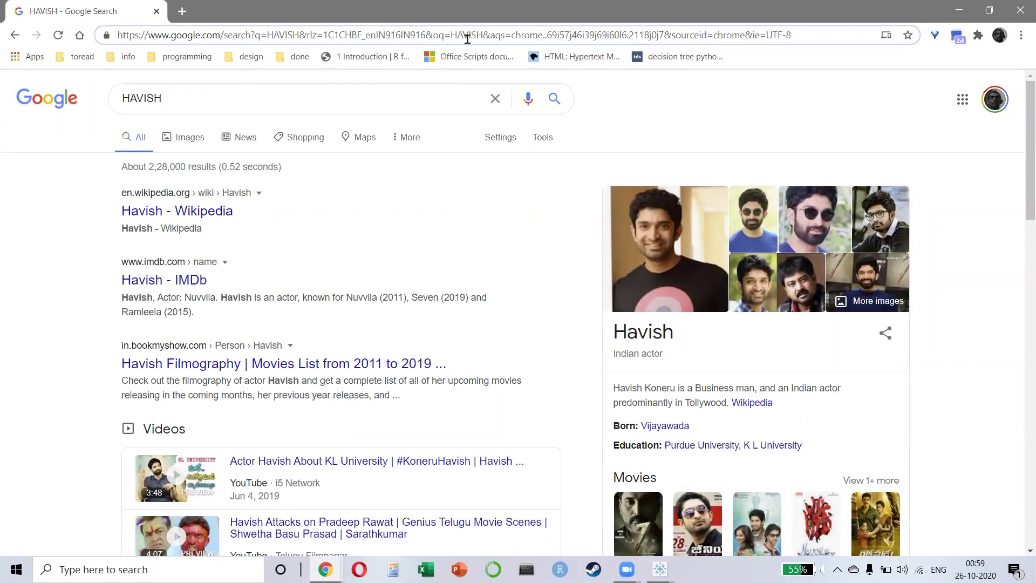
pyautogui.hotkey('ctrl', 'shift', 'Right')
pyautogui.hotkey('shift', 'Left')
pyautogui.hotkey('shift', 'Left')
pyautogui.hotkey('shift', 'Right')
pyautogui.click(1017, 20)
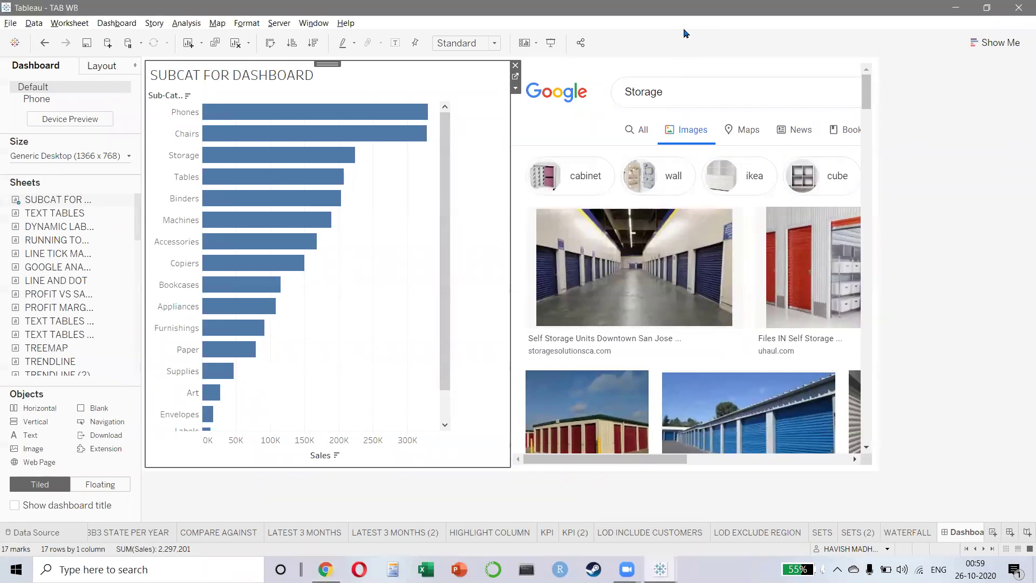
# - On Sheet 50, clear the field search and test the SUM(Sales) slider, leaving it at 7,546
pyautogui.hotkey('ctrl', 'Tab')
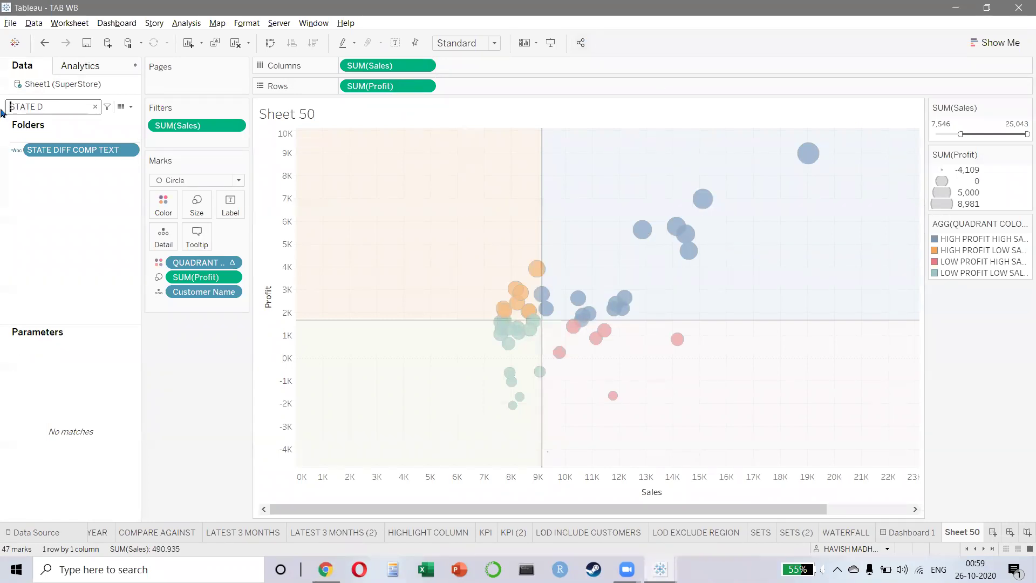
pyautogui.press('Escape')
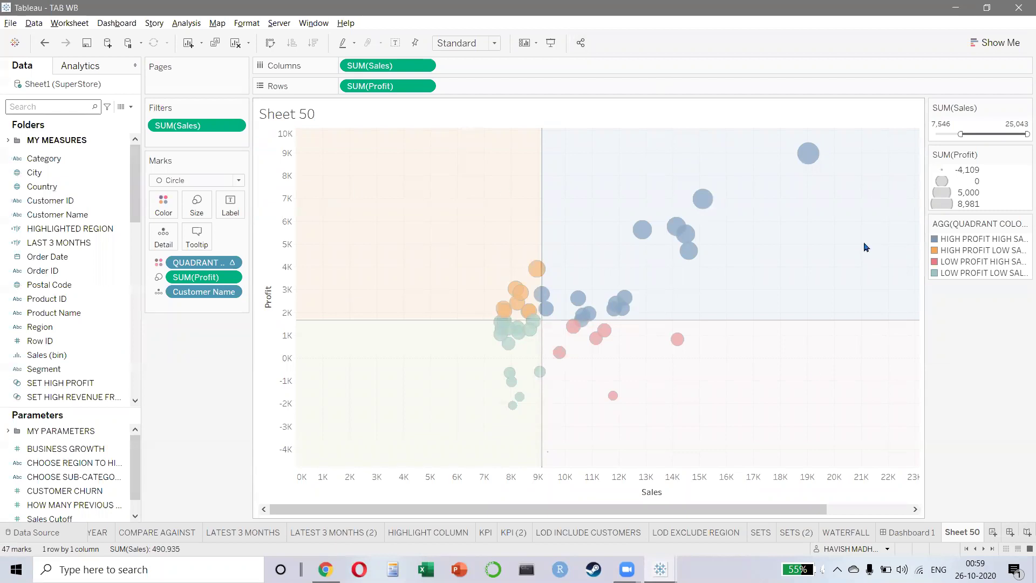
pyautogui.moveTo(549, 297)
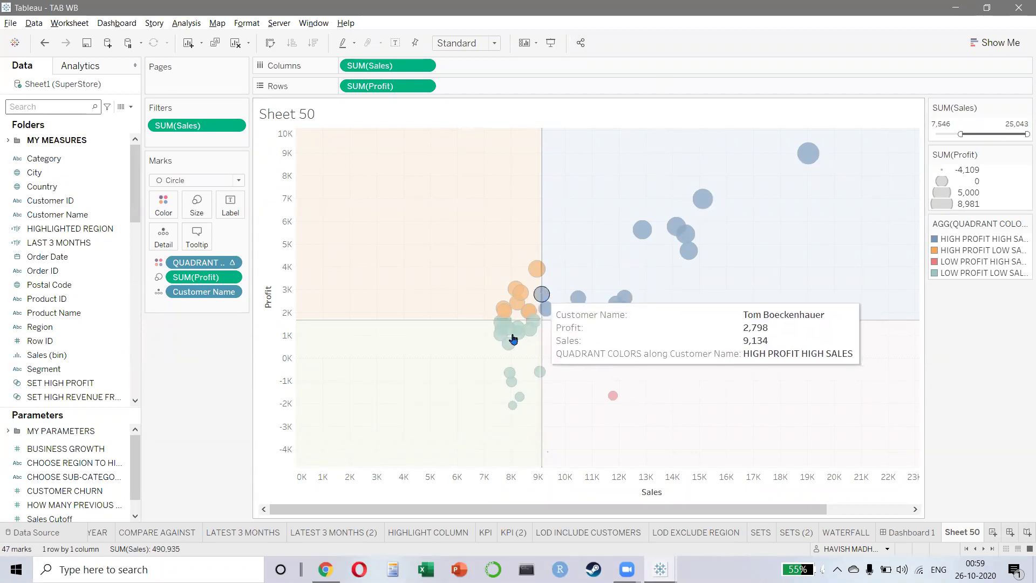
pyautogui.moveTo(960, 133); pyautogui.dragTo(941, 133)
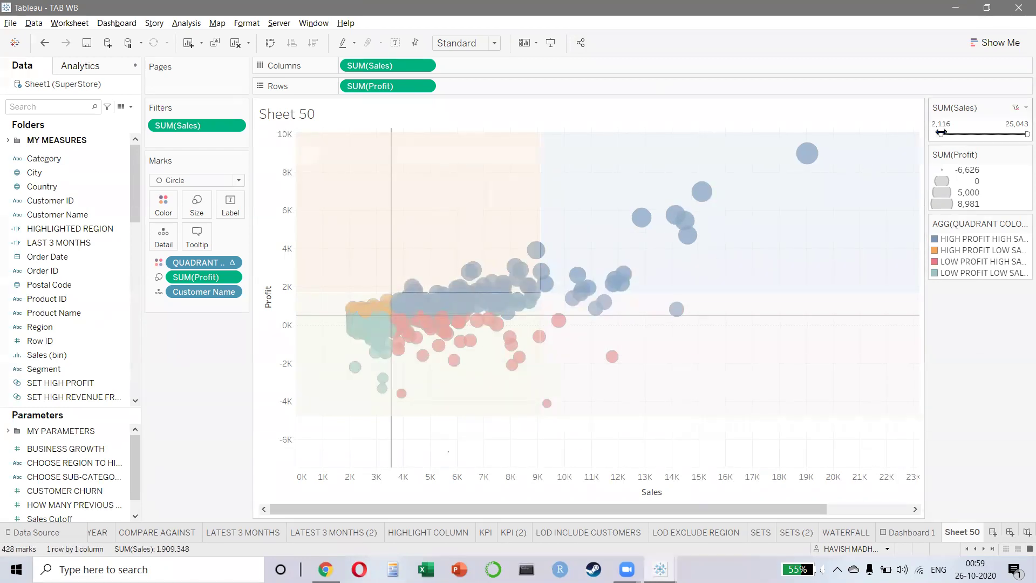
pyautogui.moveTo(941, 134); pyautogui.dragTo(960, 134)
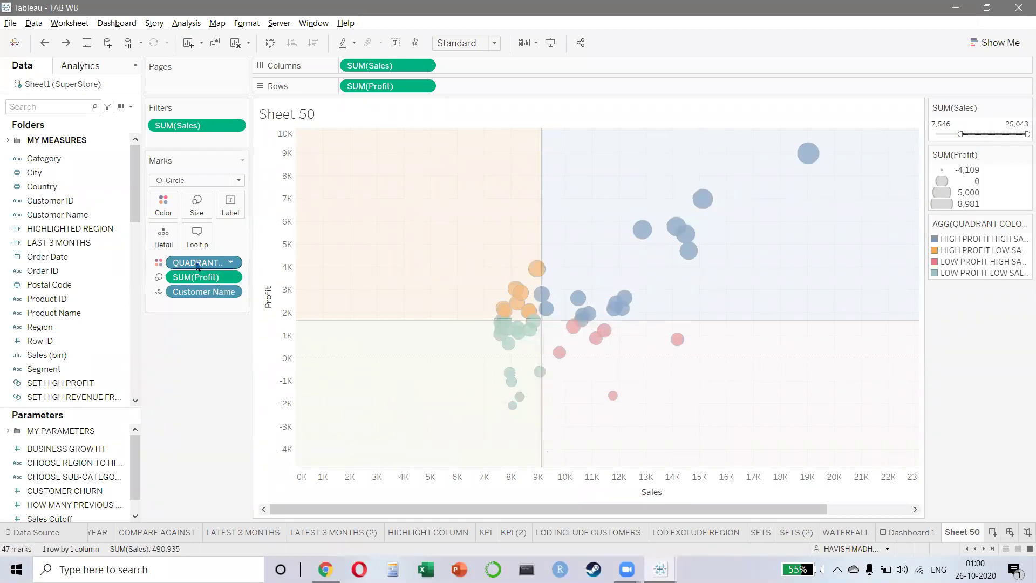
# - Search the Data pane for 'QUAD' and select the QUADRANT COLORS field
pyautogui.click(65, 110)
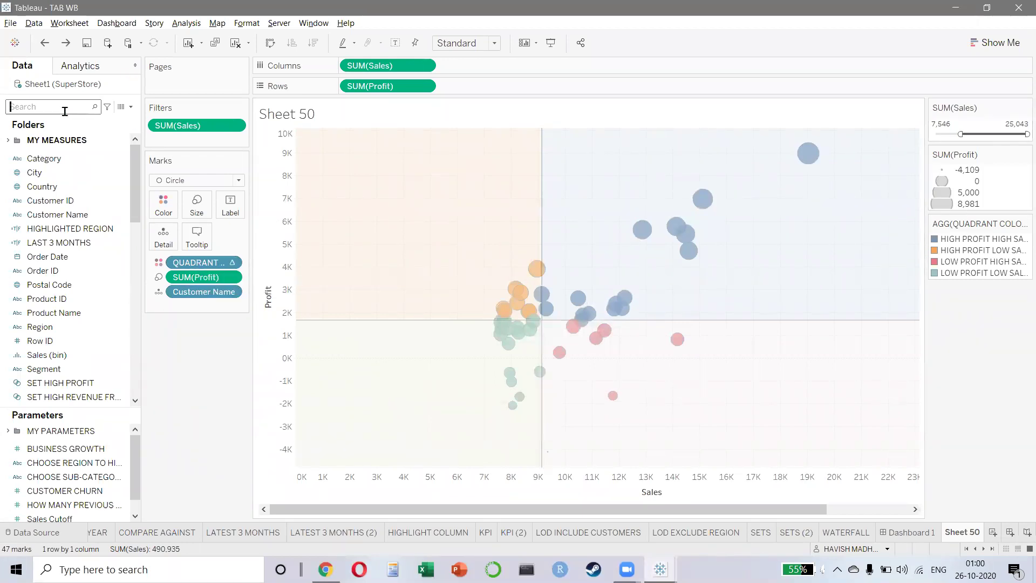
pyautogui.write('QUAD')
pyautogui.click(64, 156)
# - Edit the QUADRANT COLORS calculation, review its WINDOW_MEDIAN description, and close it with OK
pyautogui.rightClick(67, 157)
pyautogui.click(99, 212)
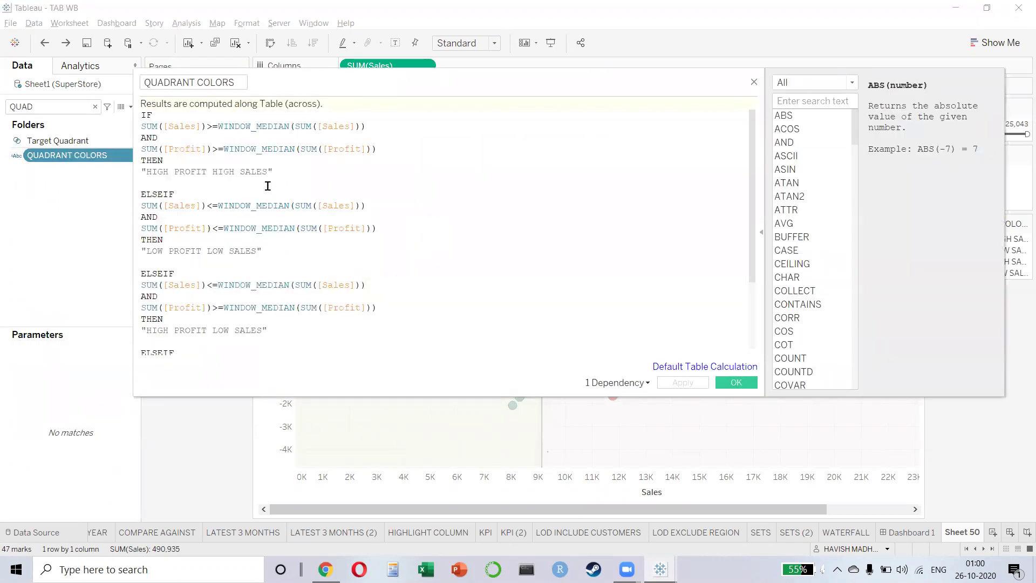
pyautogui.moveTo(222, 126); pyautogui.dragTo(283, 125)
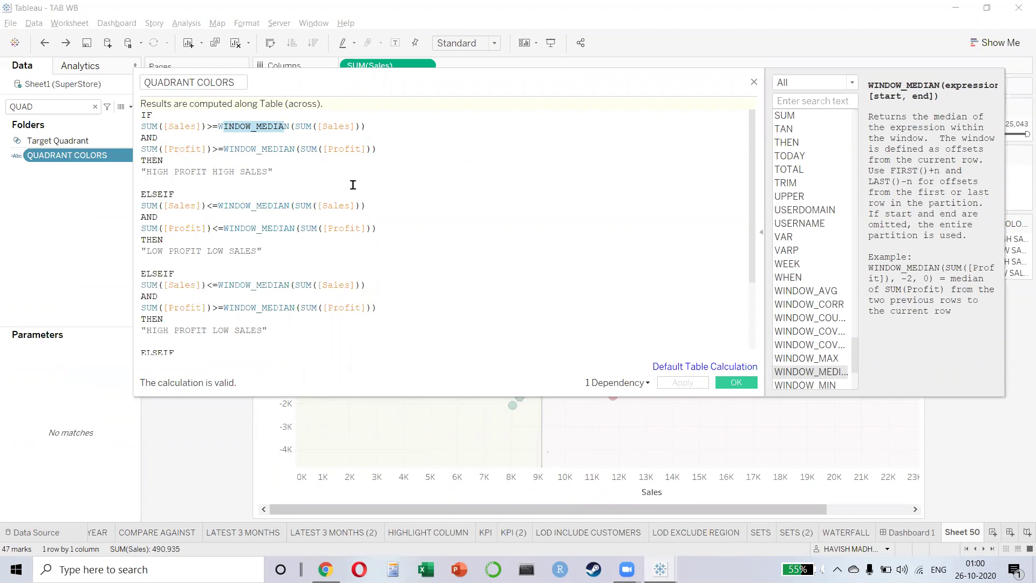
pyautogui.scroll(-3, 417, 245)
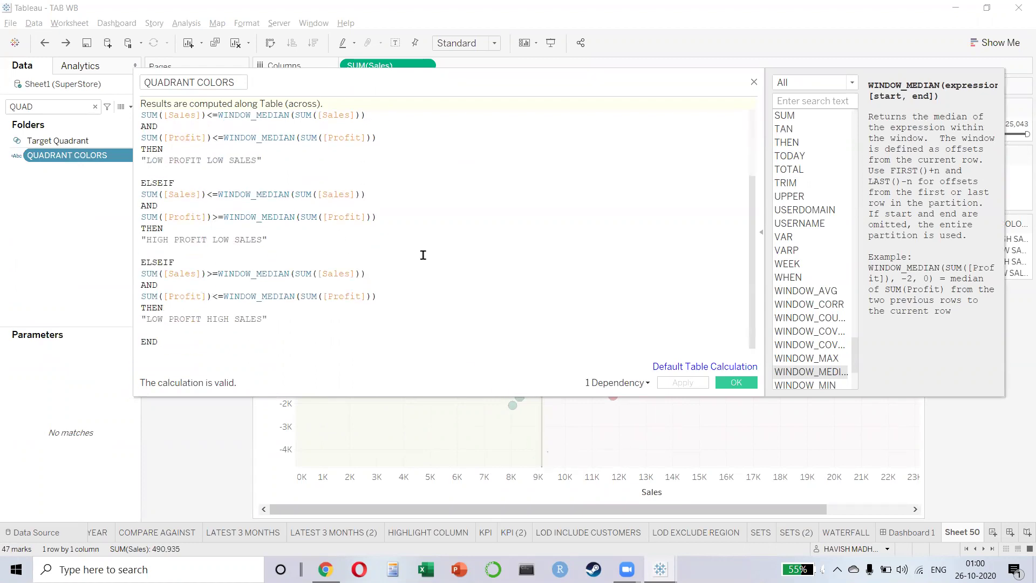
pyautogui.click(736, 383)
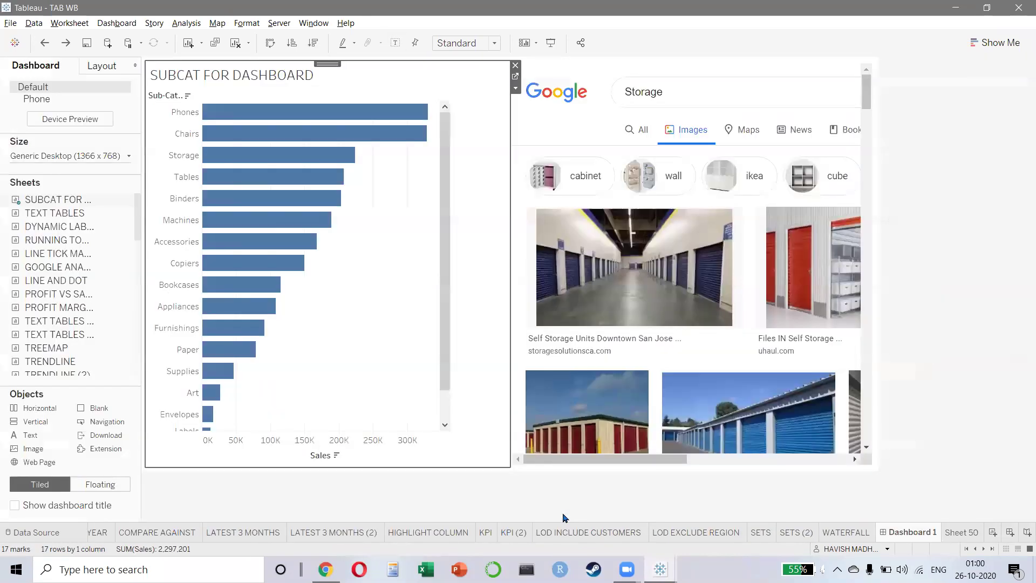
# - Close the TAB WB and Day07 workbooks, answering No to saving each
pyautogui.click(1019, 7)
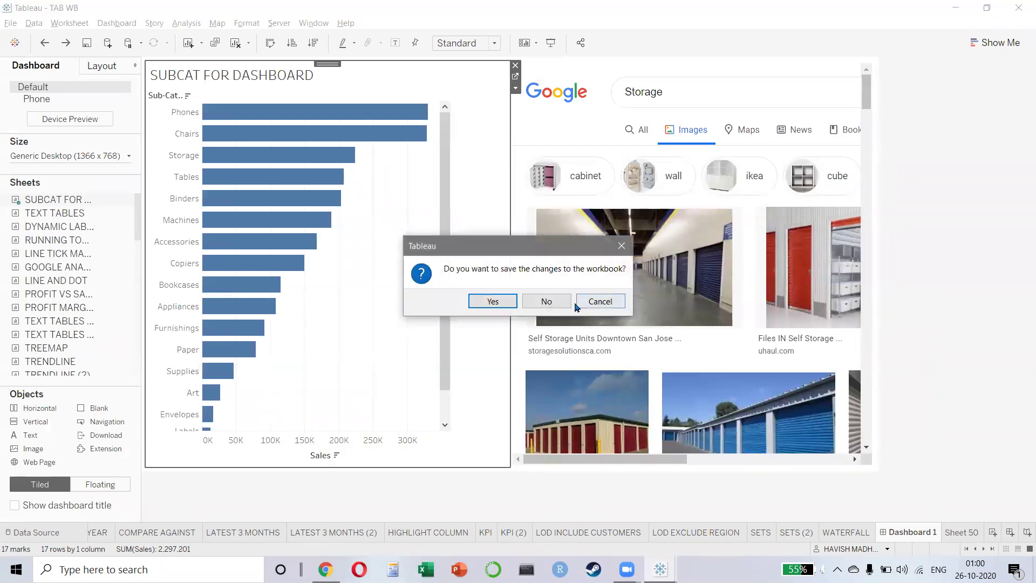
pyautogui.click(547, 300)
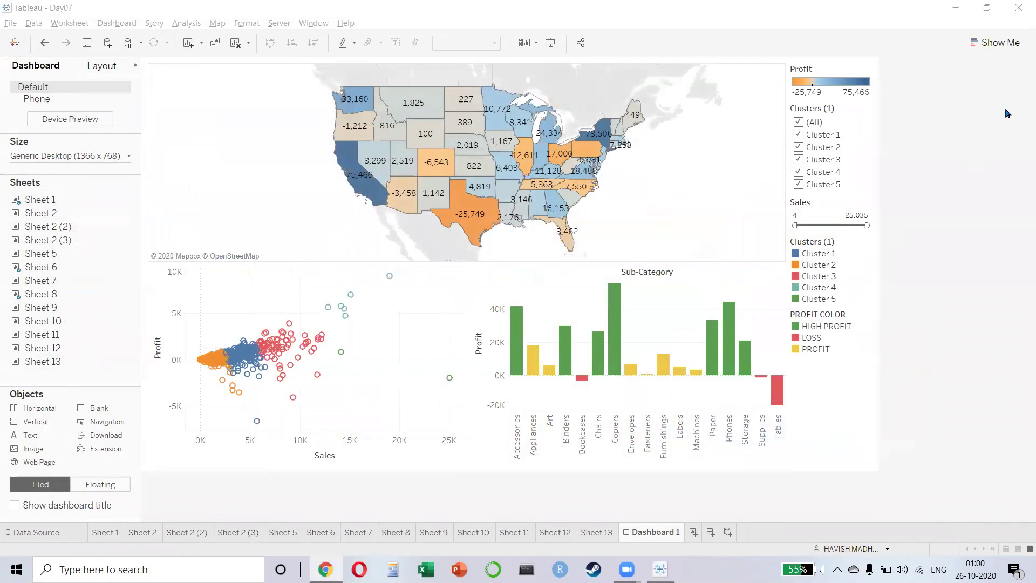
pyautogui.click(1019, 8)
pyautogui.click(546, 300)
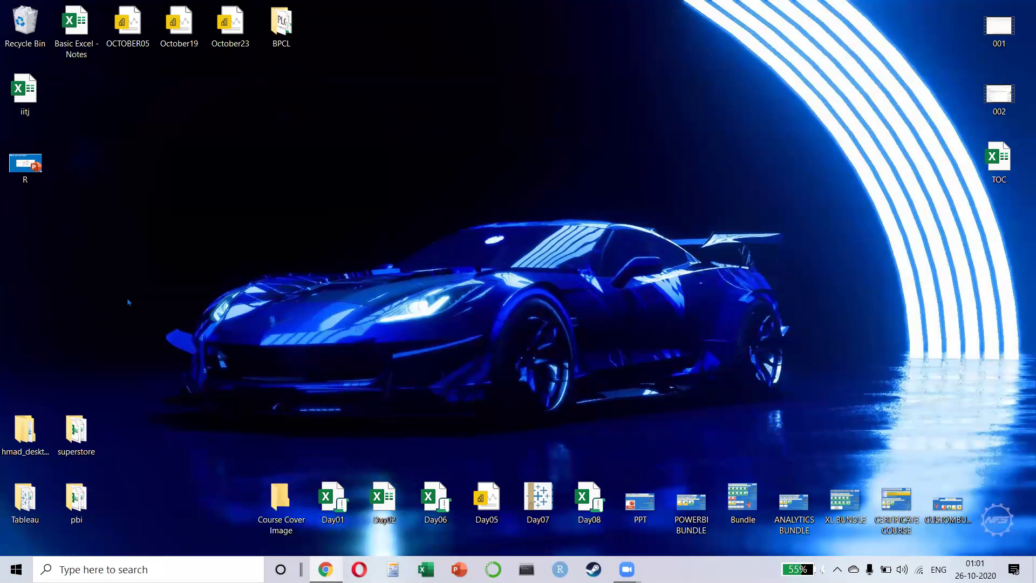
# - Open the desktop pbi folder, look at the casestudyfinal files, and close it
pyautogui.hotkey('alt', 'Tab')
pyautogui.hotkey('alt', 'Tab')
pyautogui.hotkey('alt', 'Tab')
pyautogui.doubleClick(80, 505)
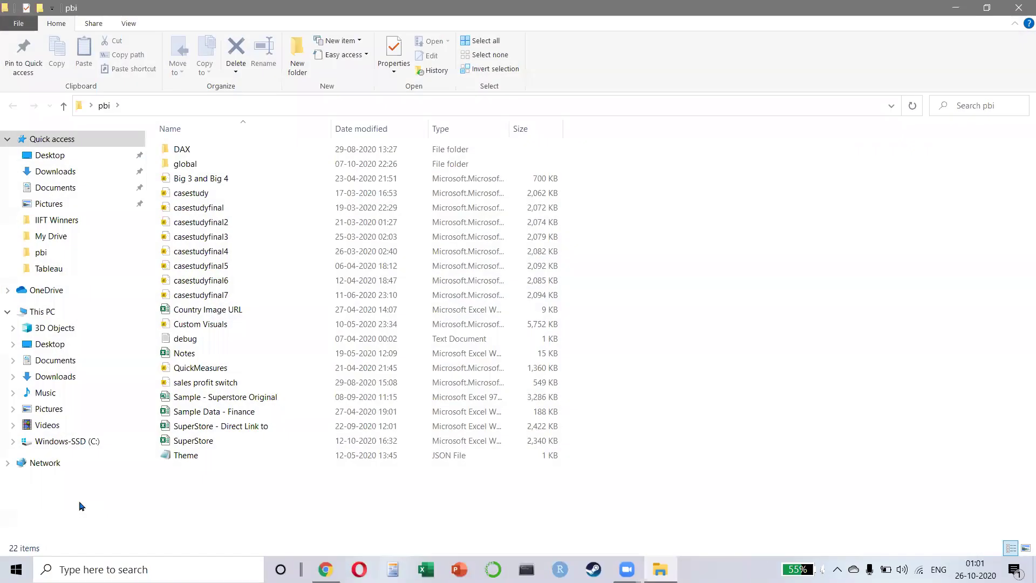
pyautogui.click(254, 210)
pyautogui.click(241, 277)
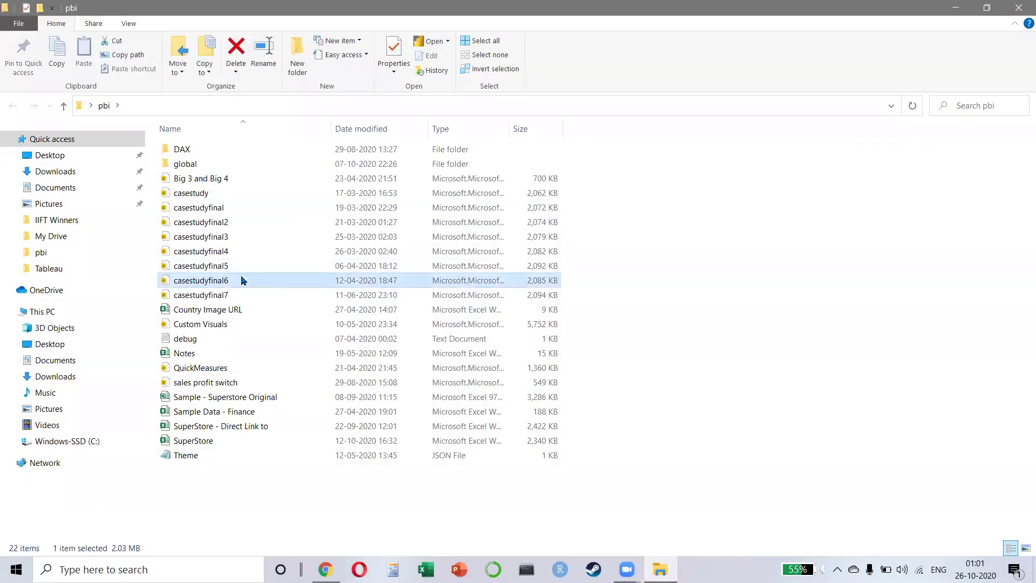
pyautogui.click(1019, 11)
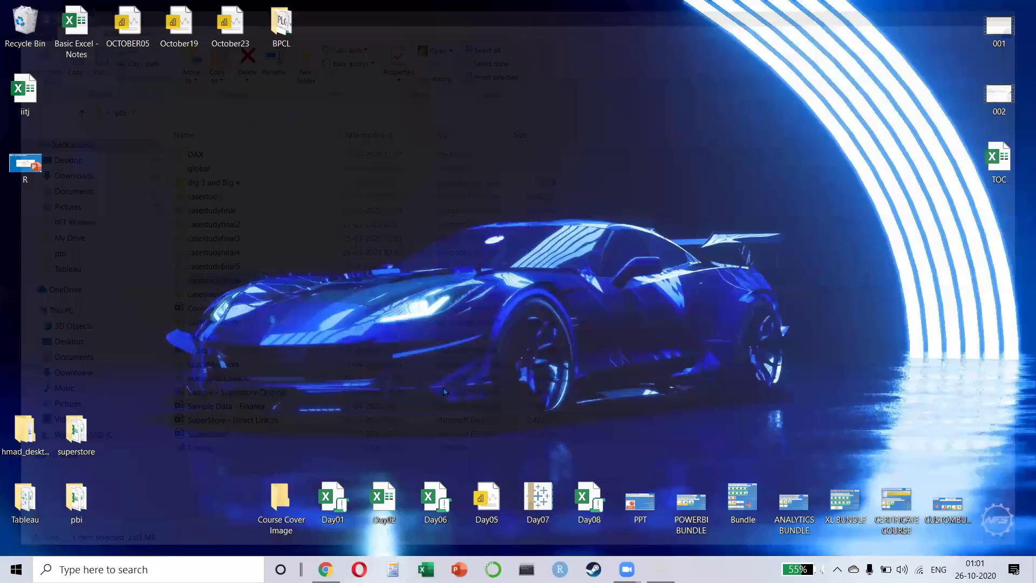
# - Open the TAB WB workbook from the desktop Tableau folder
pyautogui.doubleClick(30, 517)
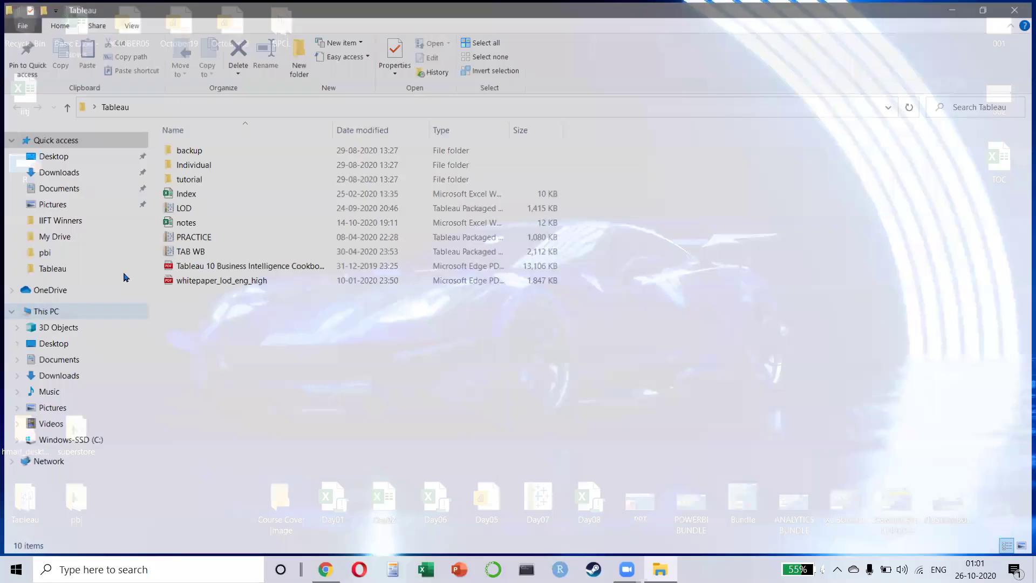
pyautogui.click(205, 252)
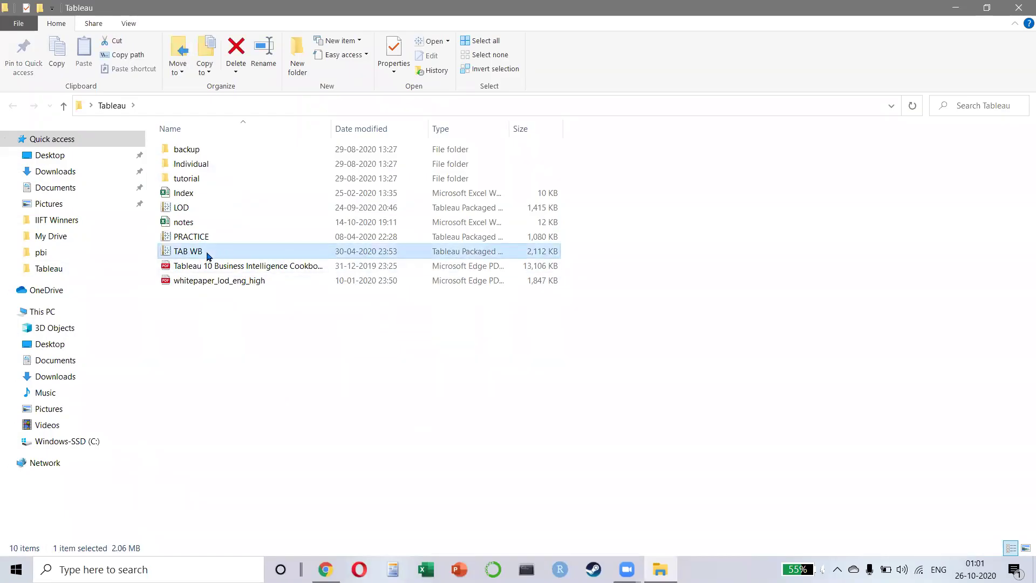
pyautogui.doubleClick(206, 254)
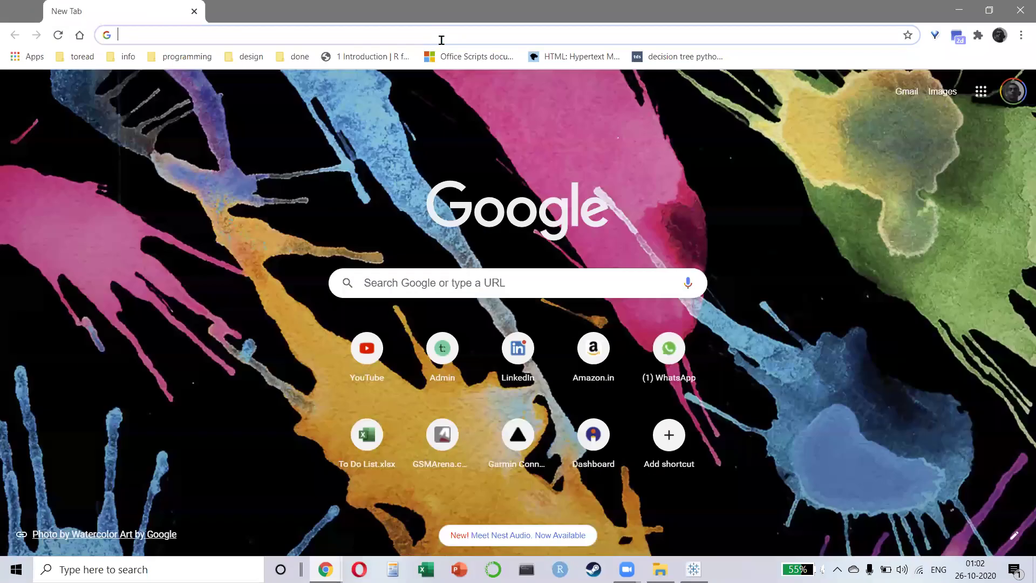
# - Google the Tableau author's name plus 'YOUTUBE' to find his videos
pyautogui.click(440, 35)
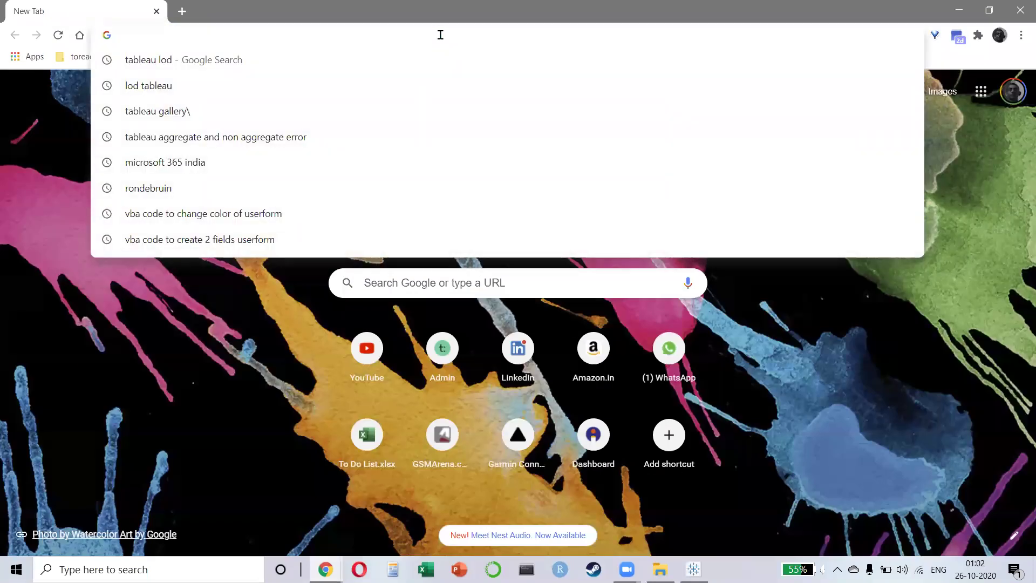
pyautogui.write('ANDY')
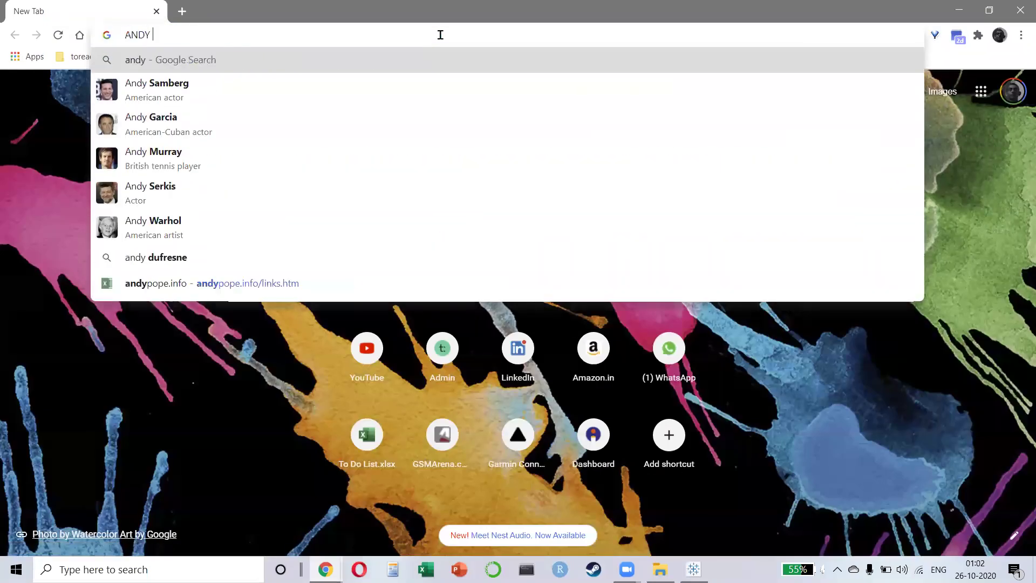
pyautogui.write(' KRIEBEL')
pyautogui.press('Return')
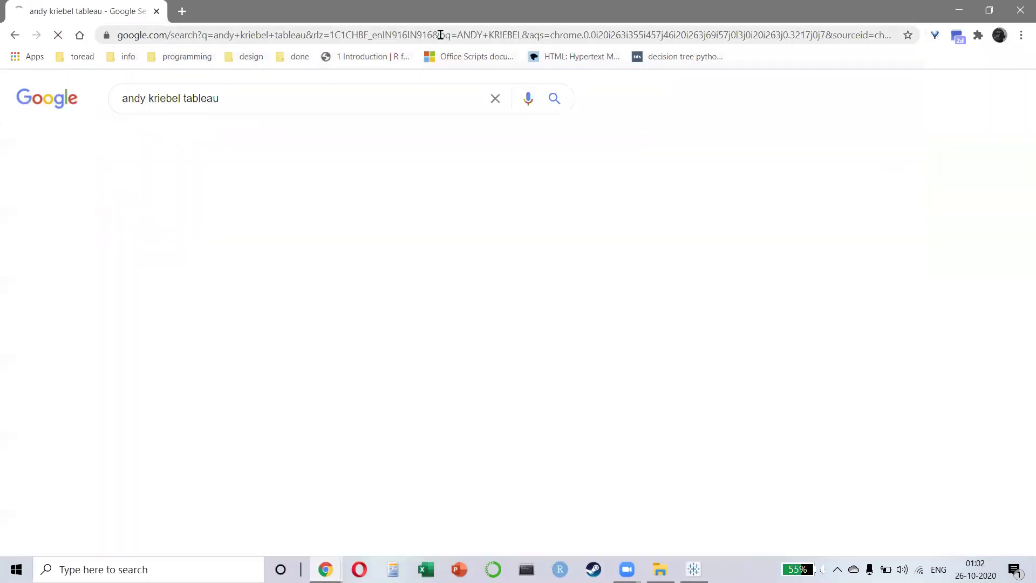
pyautogui.click(254, 99)
pyautogui.write('YO')
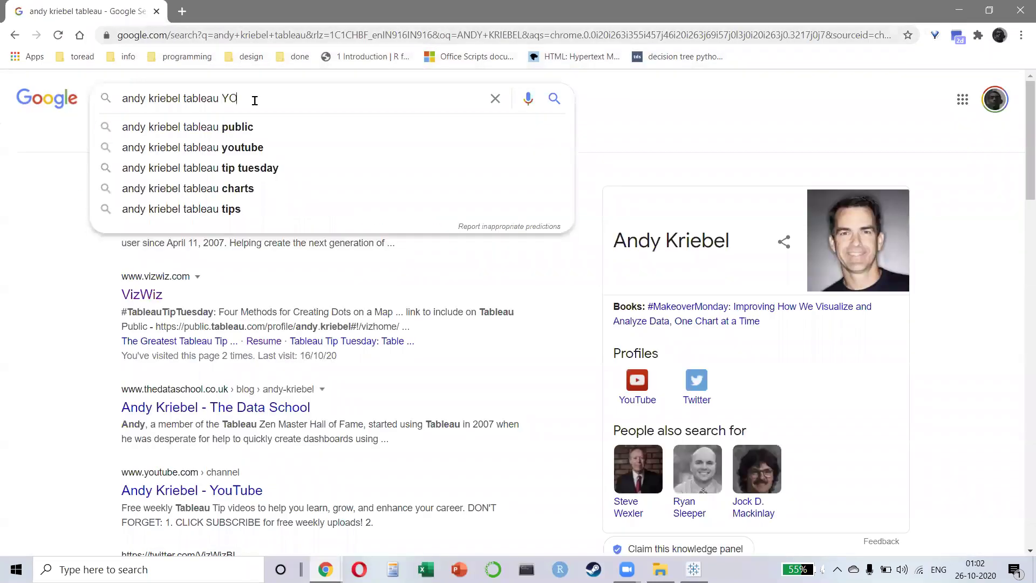
pyautogui.write('UTuBE')
pyautogui.press('Return')
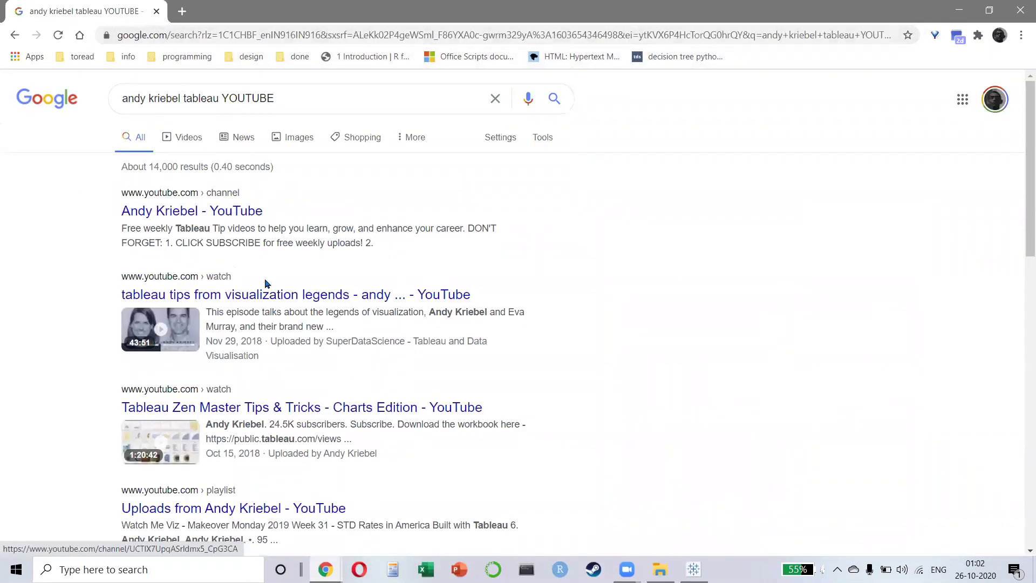
# - Open the Tips & Tricks video and follow its public.tableau.com description link
pyautogui.click(270, 408)
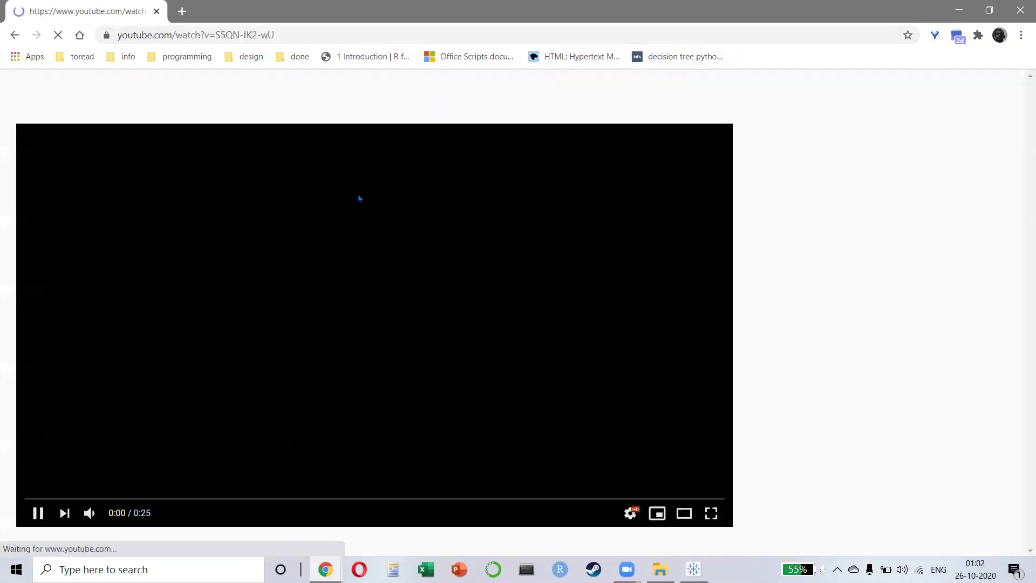
pyautogui.scroll(-6, 430, 282)
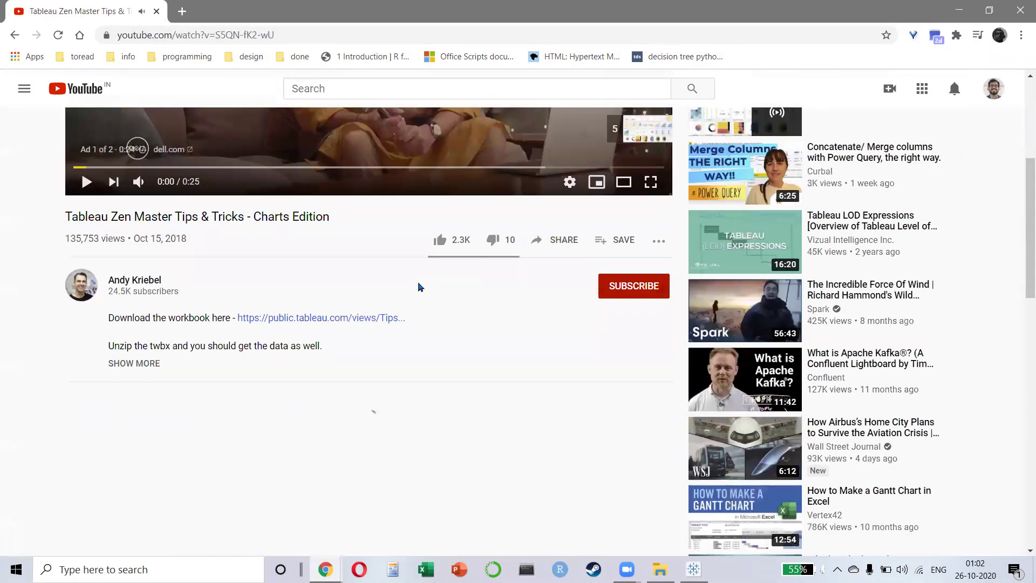
pyautogui.click(143, 296)
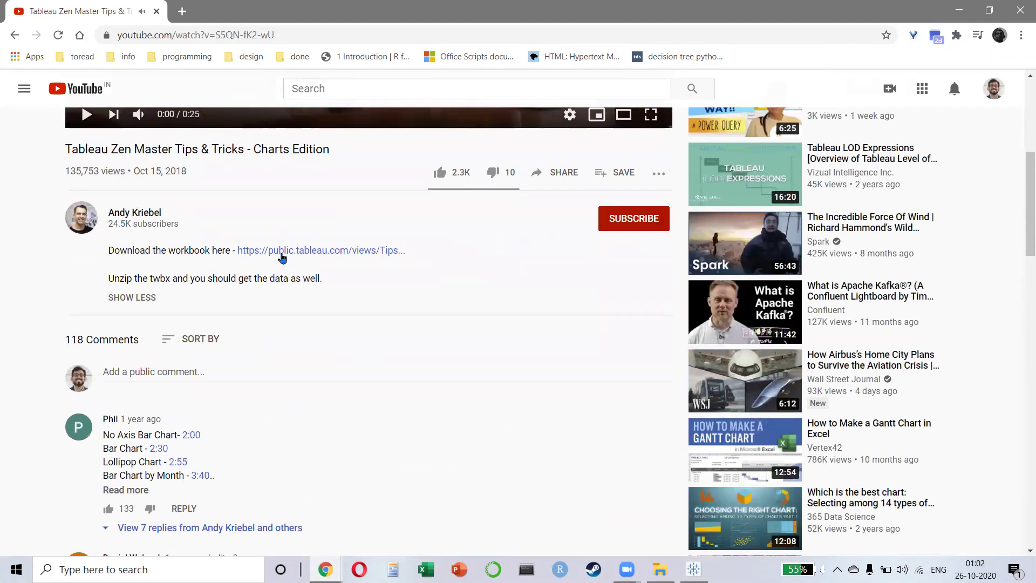
pyautogui.click(290, 253)
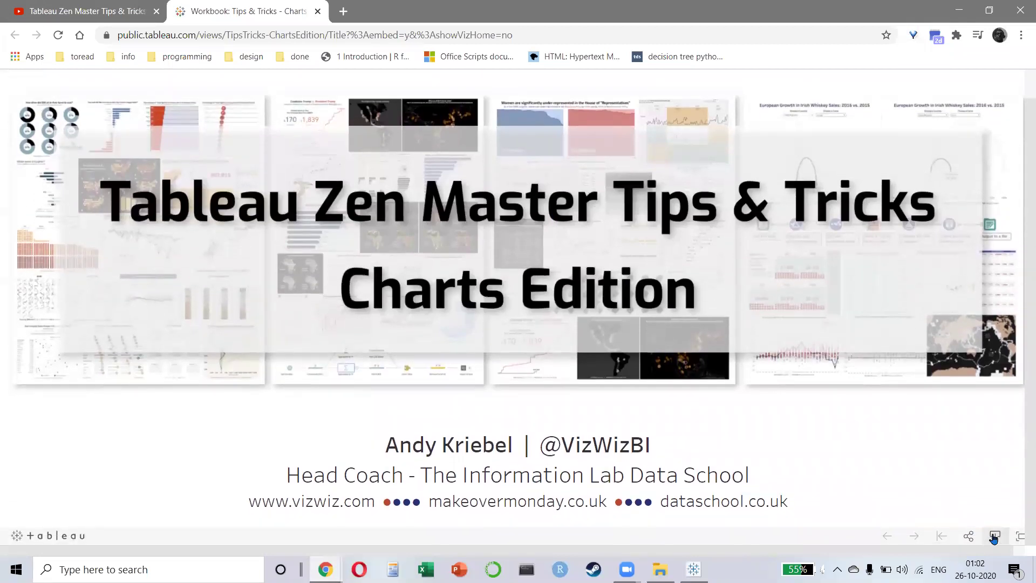
# - Download the workbook's current version as a Tableau Workbook and open the .twbx
pyautogui.click(994, 535)
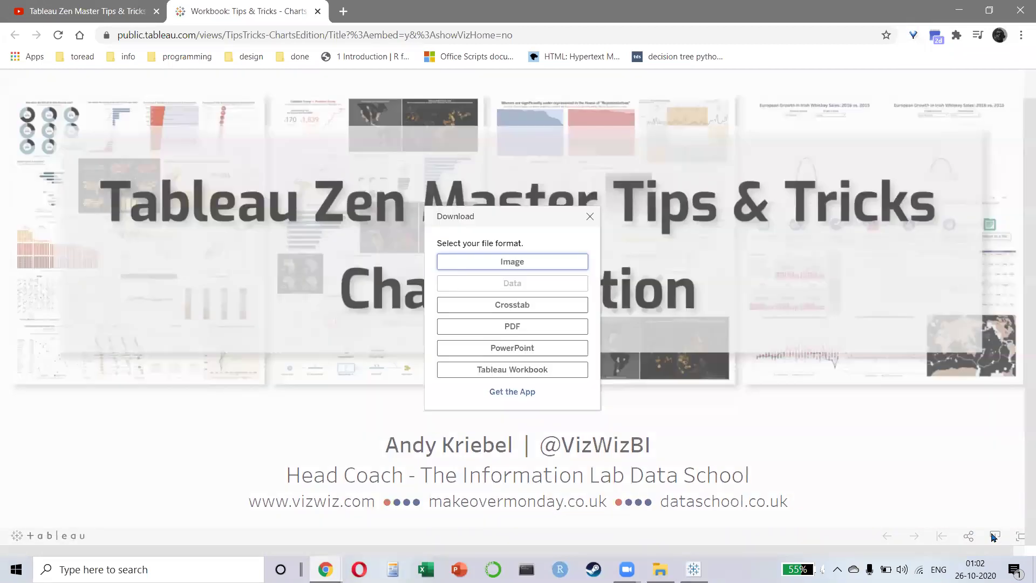
pyautogui.click(589, 217)
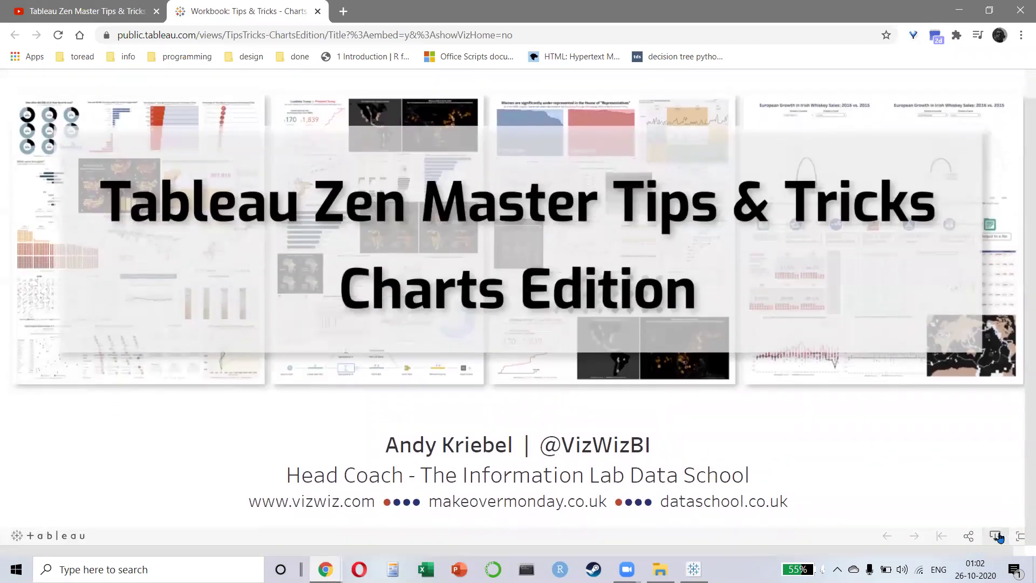
pyautogui.click(998, 537)
pyautogui.click(495, 370)
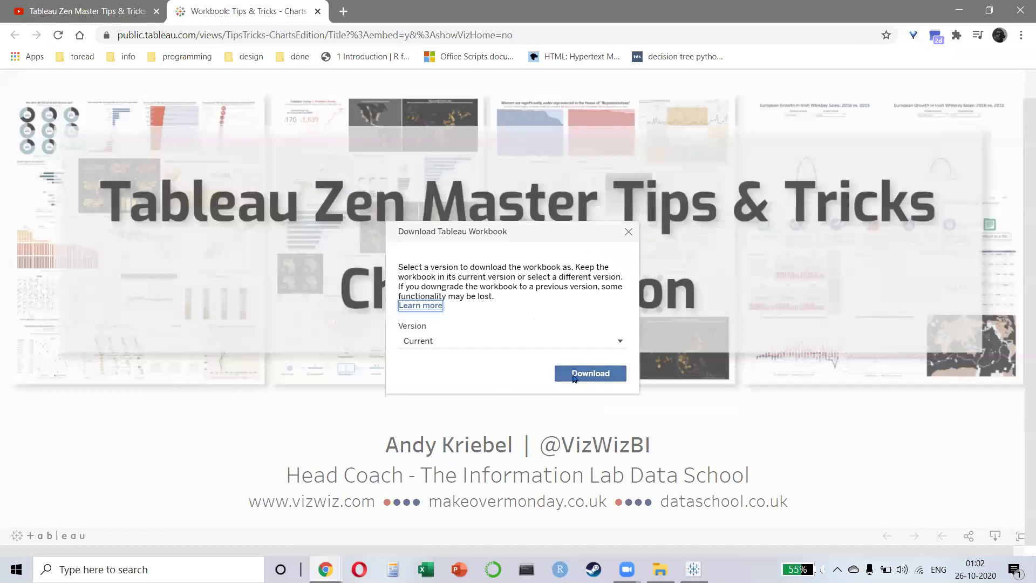
pyautogui.click(575, 375)
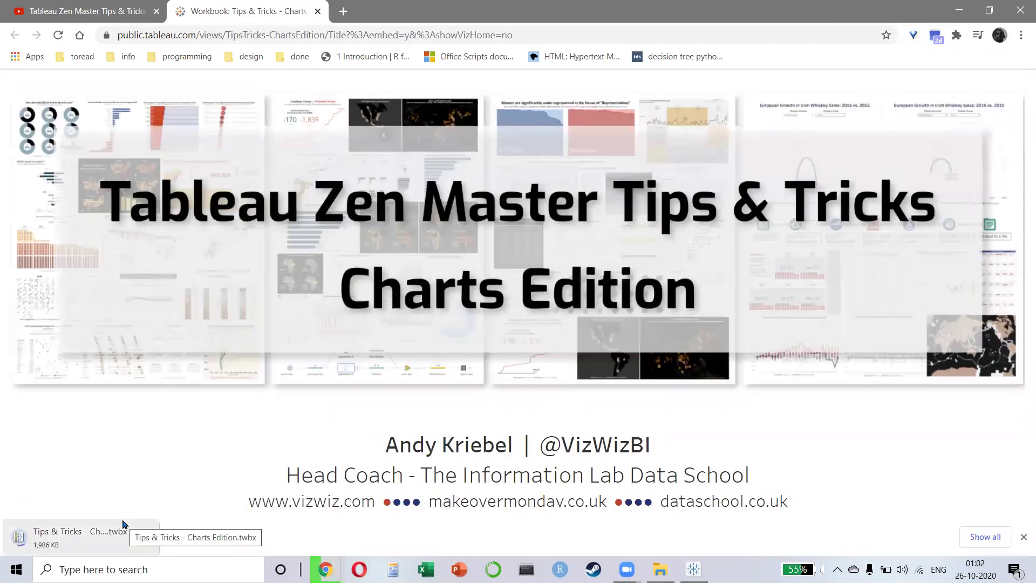
pyautogui.click(84, 531)
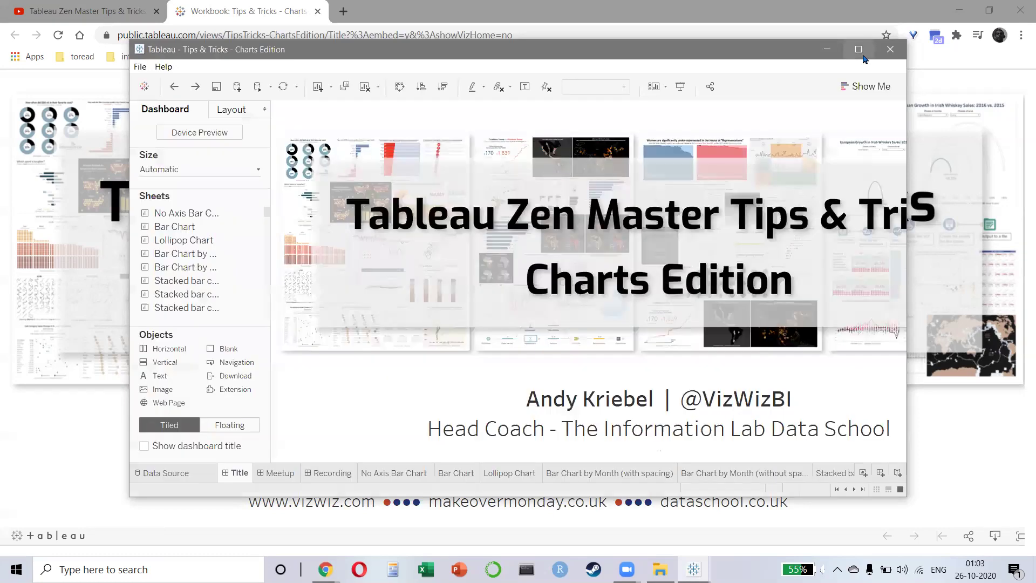
# - Maximize Tableau and view sheets from Meetup through the stacked bar chart with total line
pyautogui.click(858, 50)
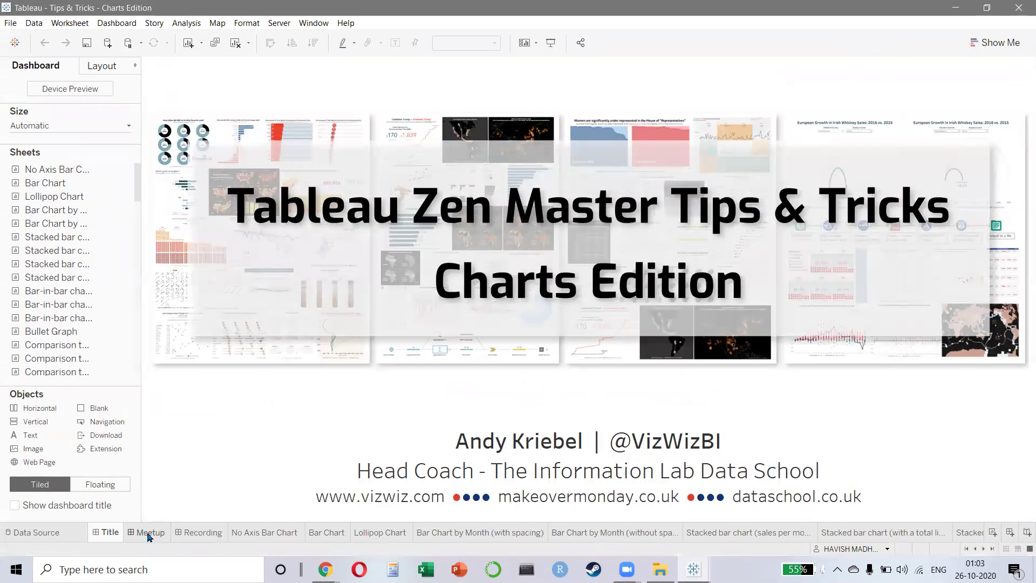
pyautogui.click(149, 532)
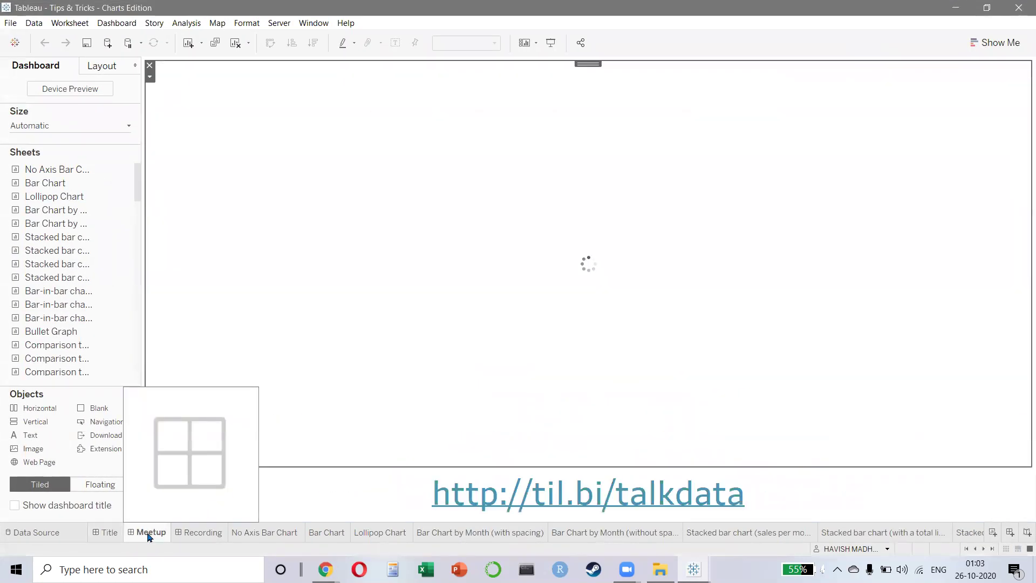
pyautogui.click(200, 537)
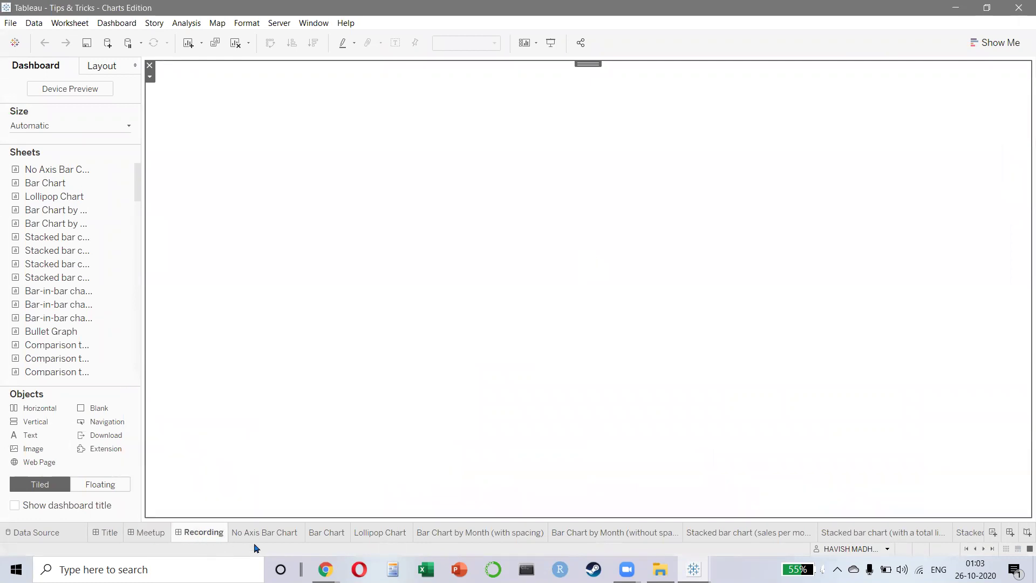
pyautogui.click(292, 537)
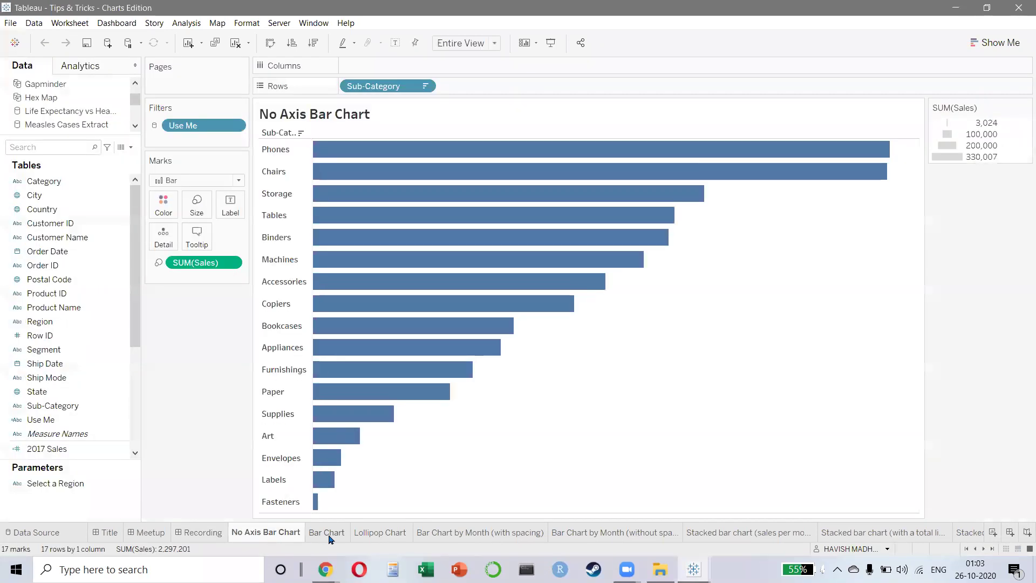
pyautogui.click(330, 537)
pyautogui.click(380, 536)
pyautogui.click(443, 535)
pyautogui.click(615, 534)
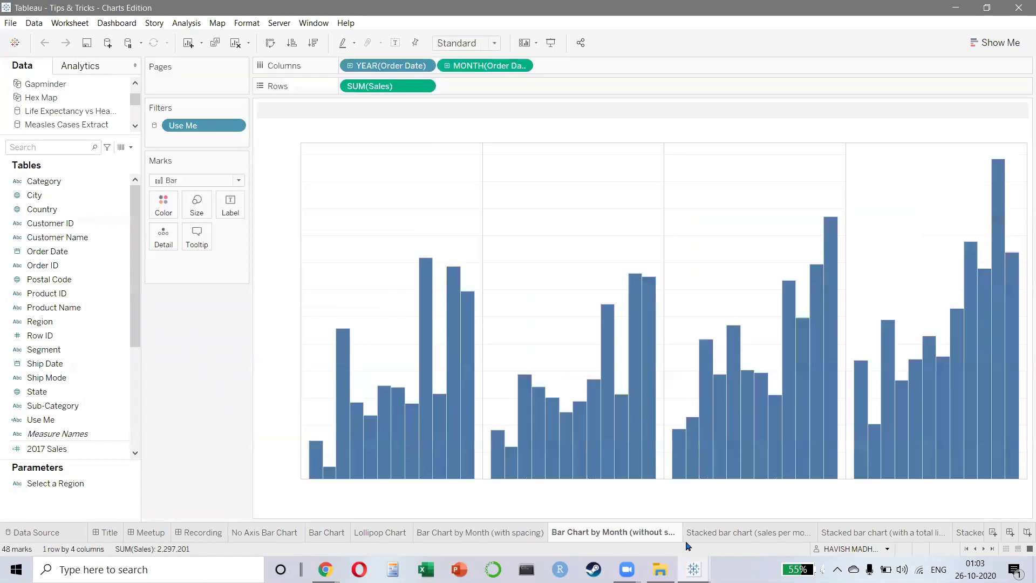
pyautogui.click(750, 534)
pyautogui.click(886, 534)
# - Step through the Barbell, Nested Sorting and area chart sheets to Colored Scatterplot, then switch to Chrome
pyautogui.hotkey('ctrl', 'Tab')
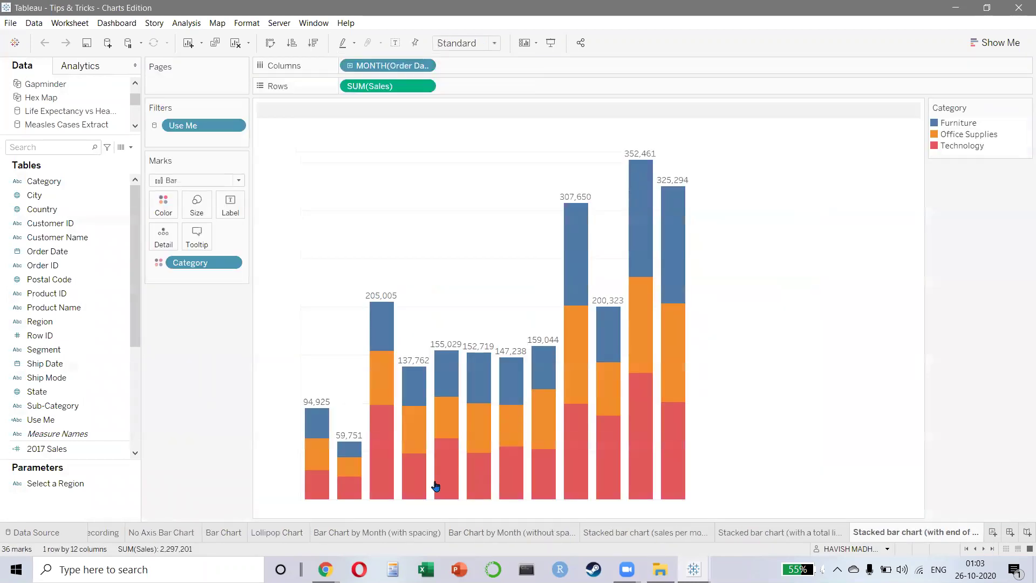
pyautogui.hotkey('ctrl', 'Tab')
pyautogui.hotkey('ctrl', 'Tab')
pyautogui.hotkey('ctrl', 'Tab')
pyautogui.hotkey('ctrl', 'Tab')
pyautogui.hotkey('ctrl', 'Tab')
pyautogui.hotkey('ctrl', 'Tab')
pyautogui.hotkey('ctrl', 'Tab')
pyautogui.hotkey('ctrl', 'Tab')
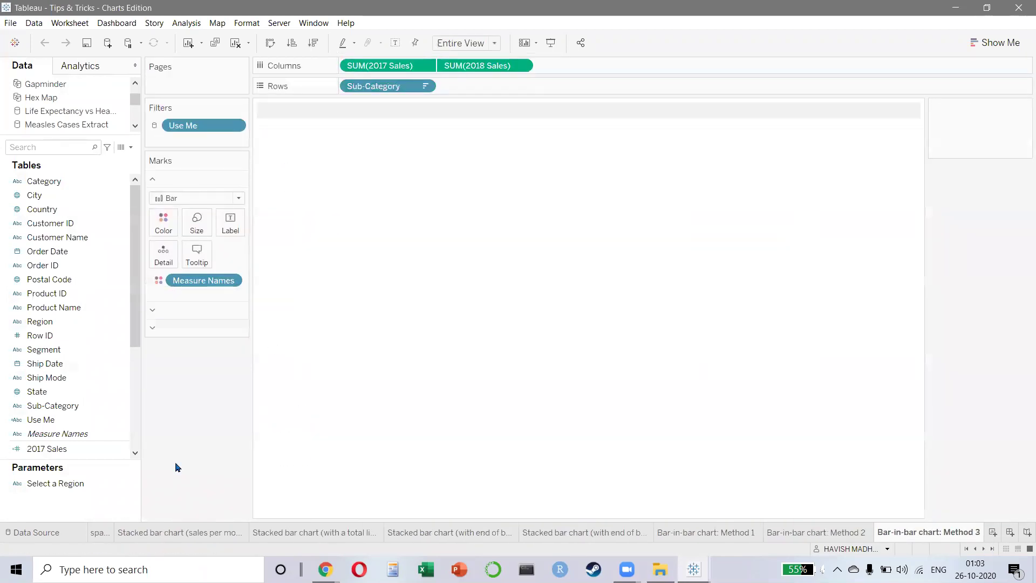
pyautogui.hotkey('ctrl', 'Tab')
pyautogui.hotkey('ctrl', 'Tab')
pyautogui.hotkey('ctrl', 'Tab')
pyautogui.hotkey('ctrl', 'Tab')
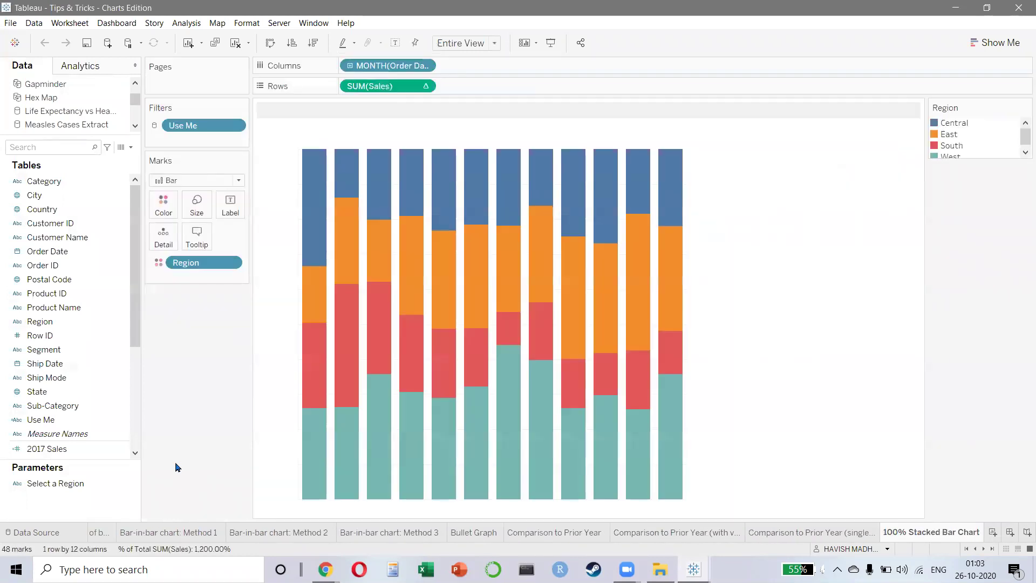
pyautogui.hotkey('ctrl', 'Tab')
pyautogui.hotkey('ctrl', 'Tab')
pyautogui.hotkey('ctrl', 'Tab')
pyautogui.hotkey('ctrl', 'Tab')
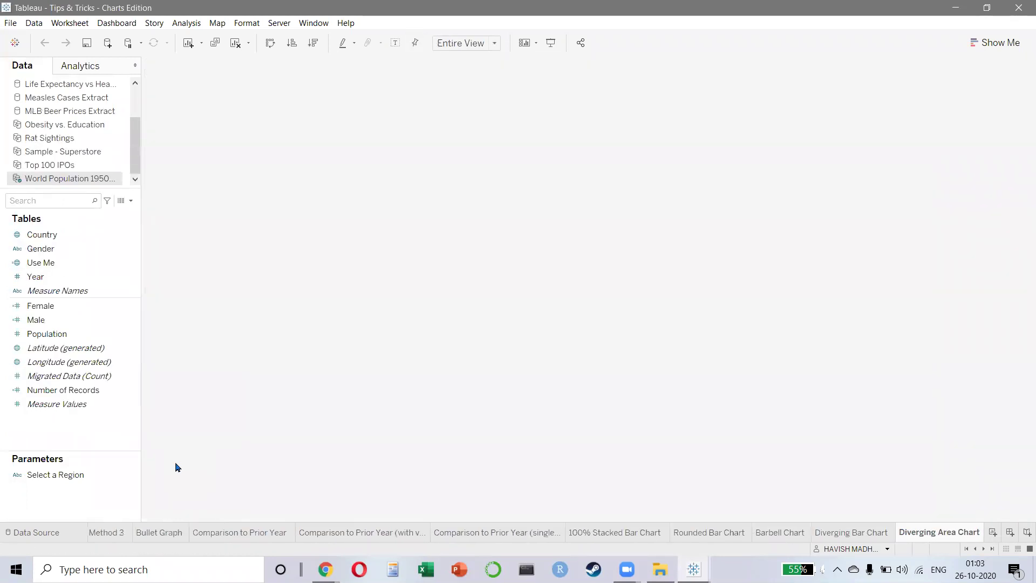
pyautogui.hotkey('ctrl', 'Tab')
pyautogui.hotkey('ctrl', 'Tab')
pyautogui.hotkey('ctrl', 'Tab')
pyautogui.hotkey('ctrl', 'Tab')
pyautogui.hotkey('ctrl', 'Tab')
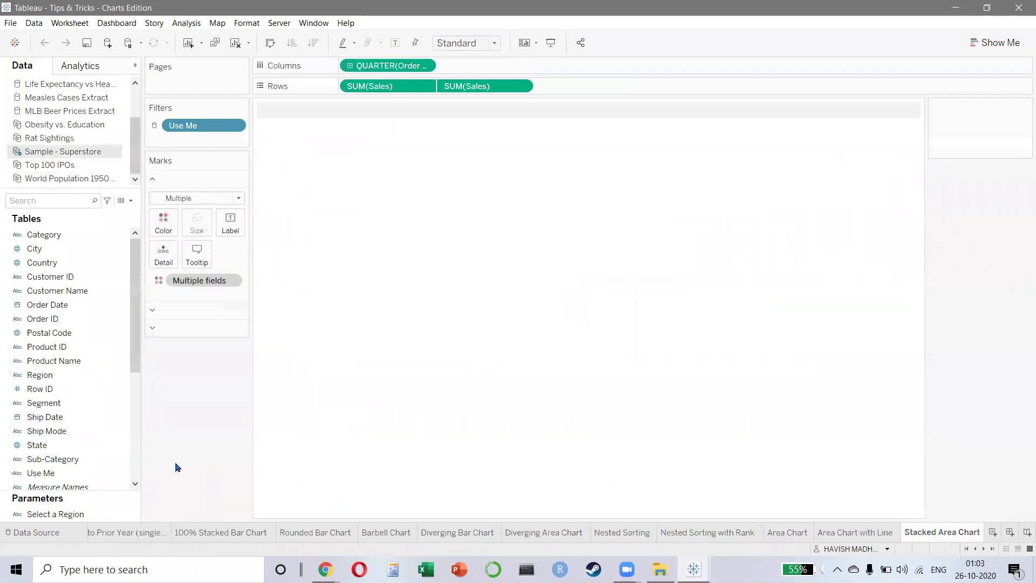
pyautogui.hotkey('ctrl', 'Tab')
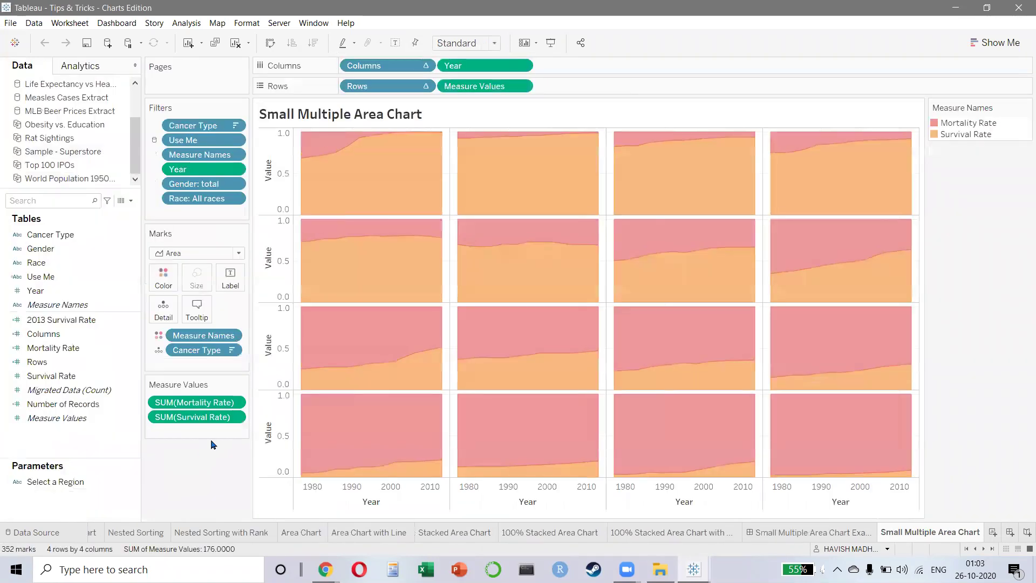
pyautogui.hotkey('ctrl', 'Tab')
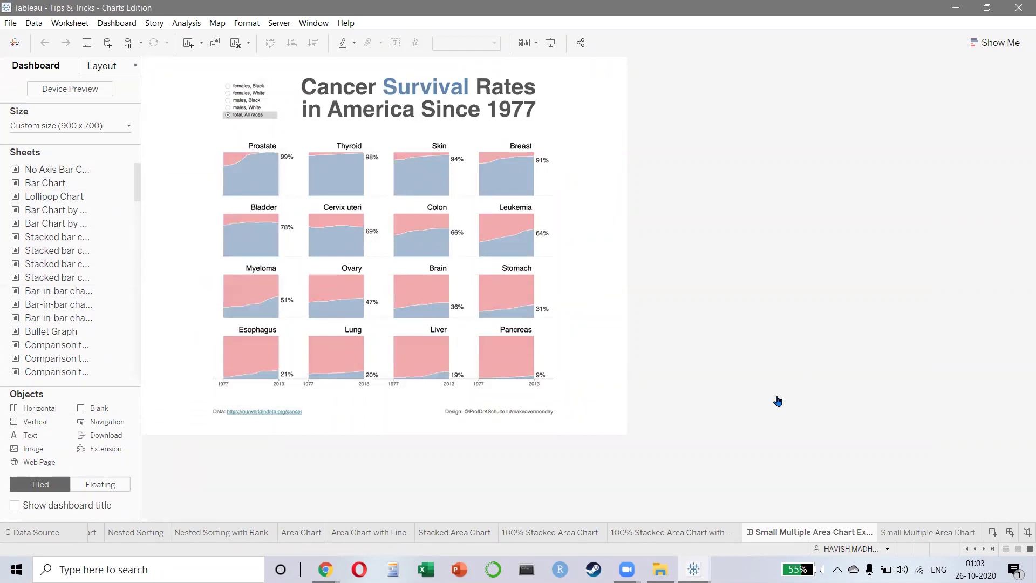
pyautogui.hotkey('ctrl', 'Tab')
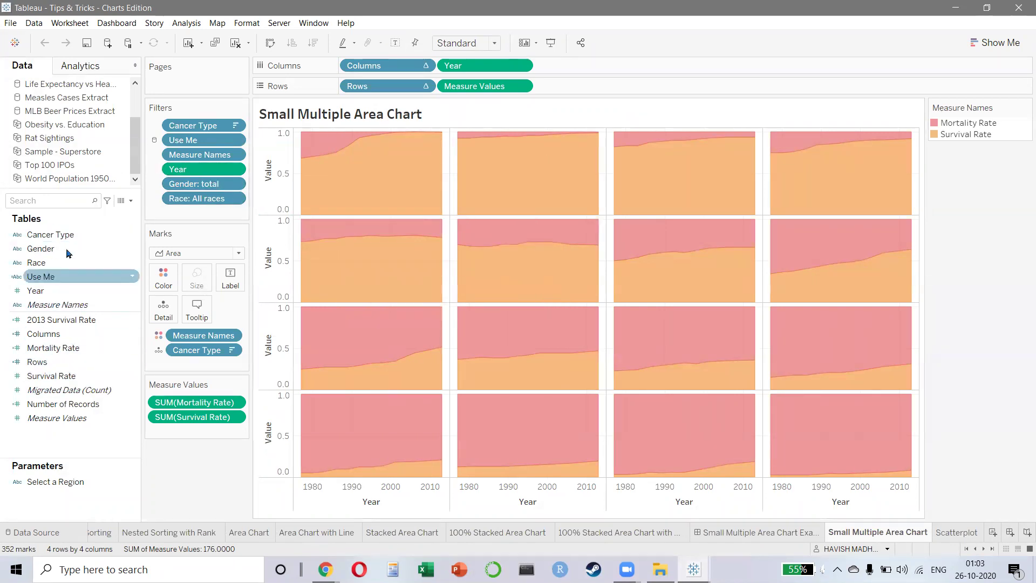
pyautogui.hotkey('ctrl', 'Tab')
pyautogui.hotkey('ctrl', 'Tab')
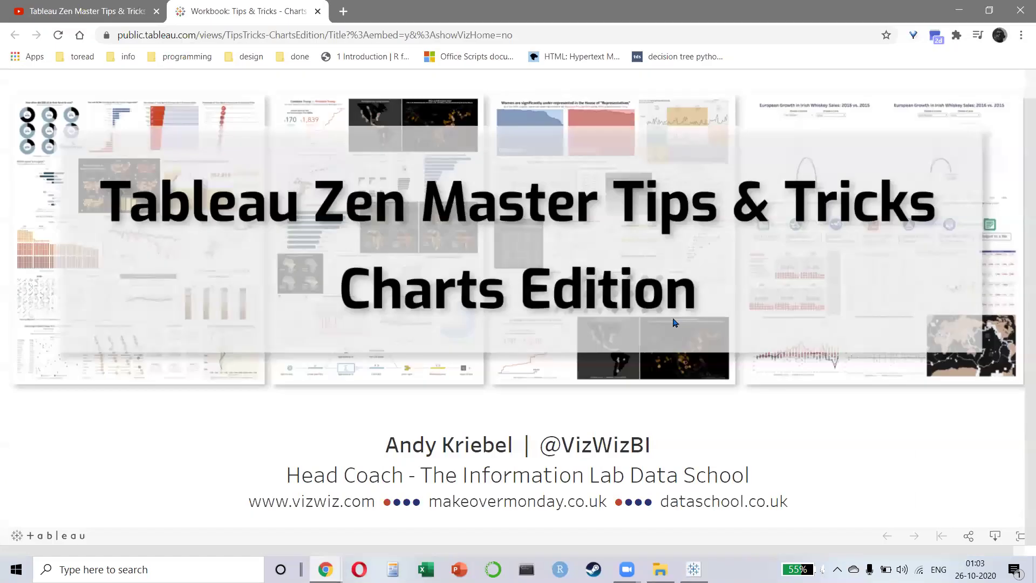
pyautogui.hotkey('alt', 'Tab')
# - Close the Tableau Public workbook tab and the Chrome window to reveal Tableau Desktop
pyautogui.click(303, 35)
pyautogui.hotkey('alt', 'Tab')
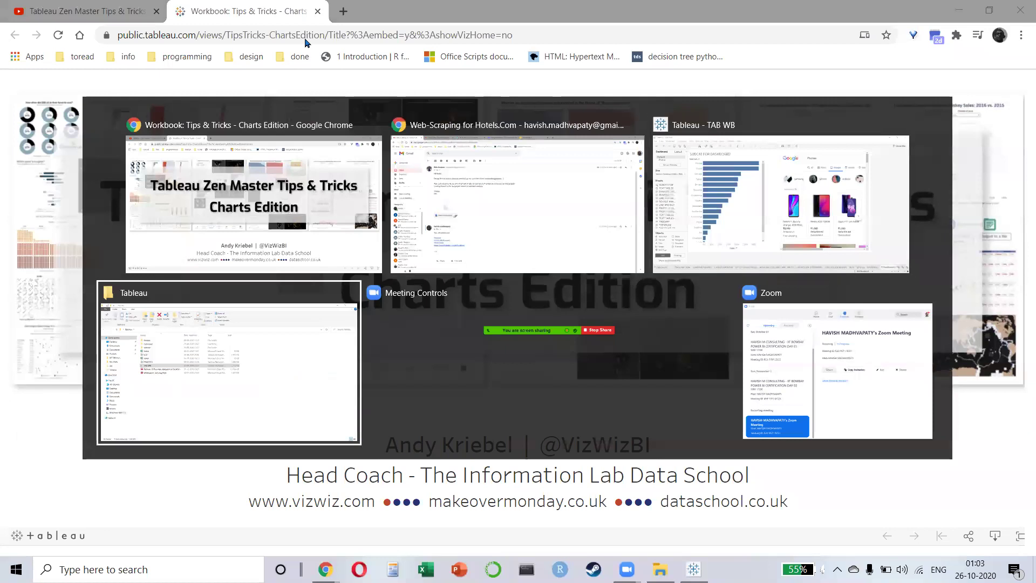
pyautogui.press('Escape')
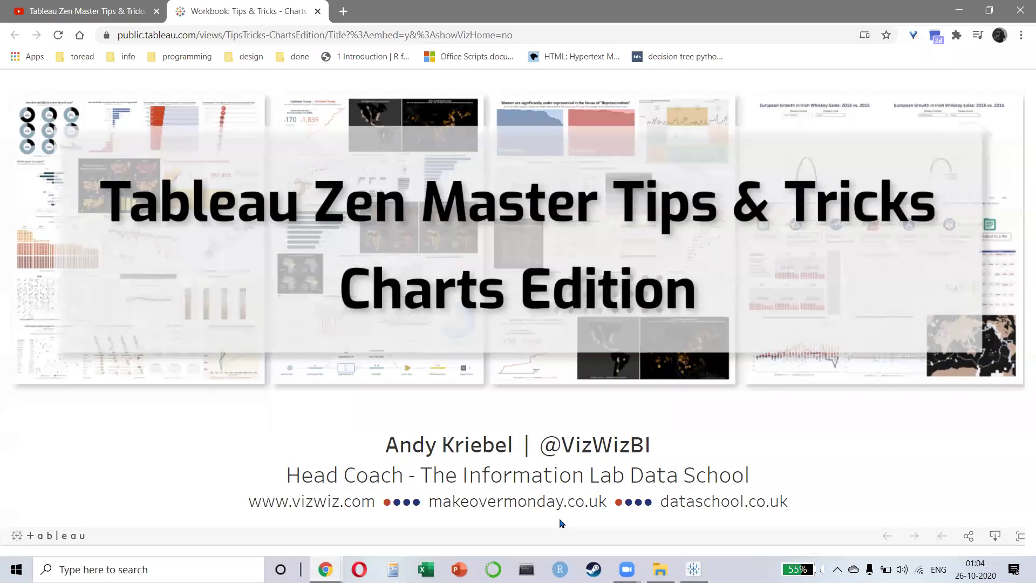
pyautogui.hotkey('alt', 'Tab')
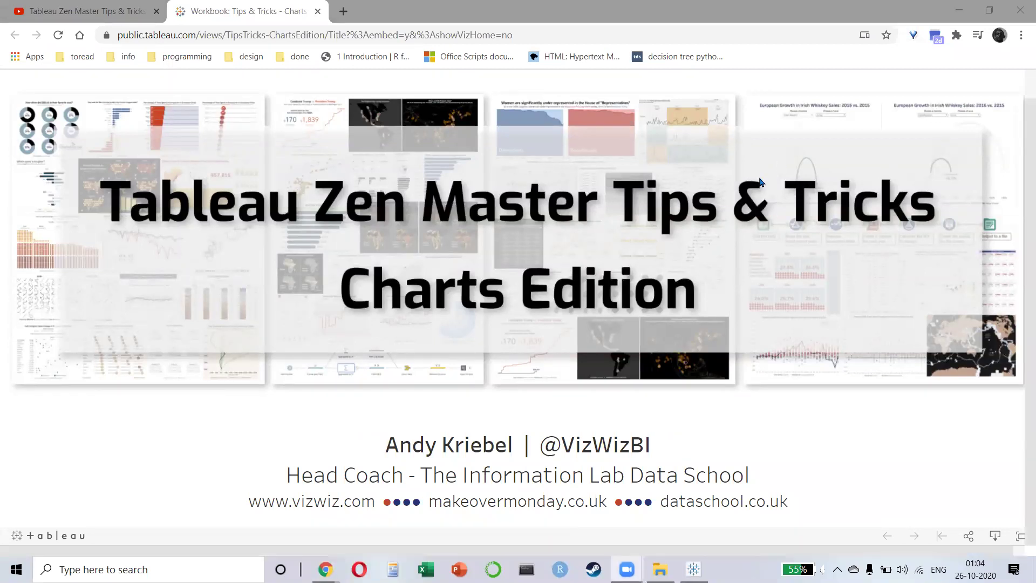
pyautogui.click(315, 16)
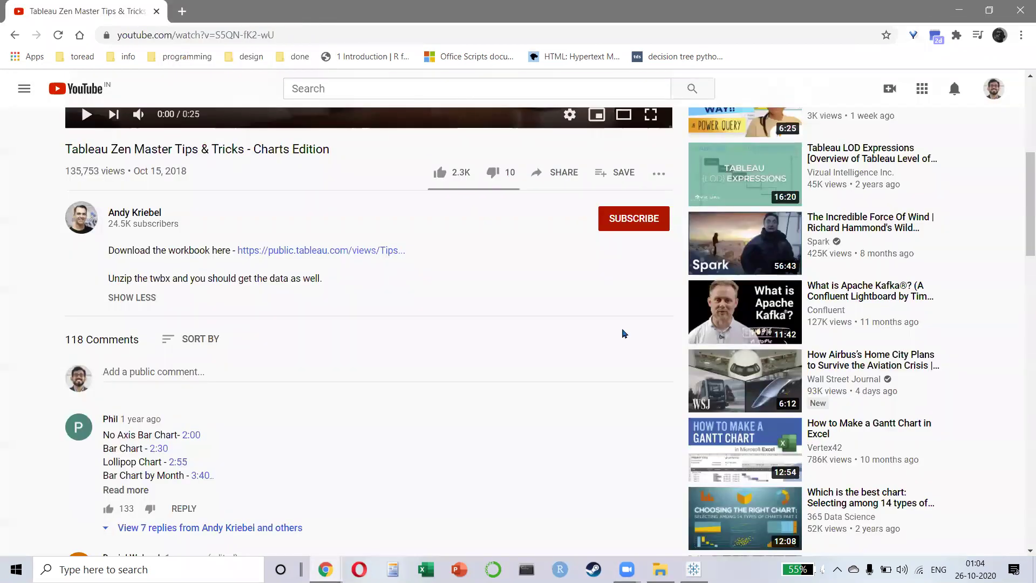
pyautogui.scroll(5, 594, 313)
pyautogui.scroll(2, 594, 313)
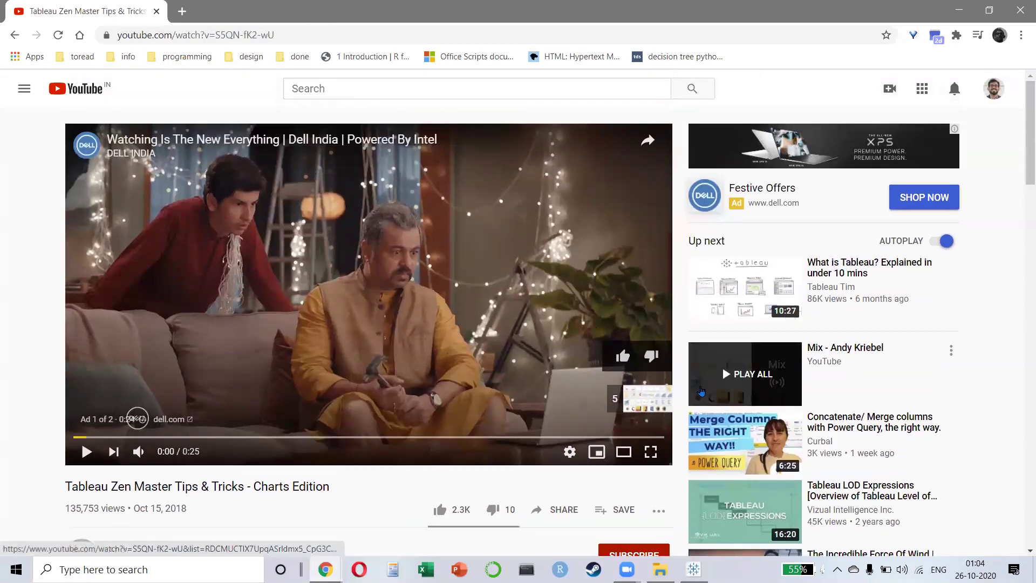
pyautogui.click(1017, 12)
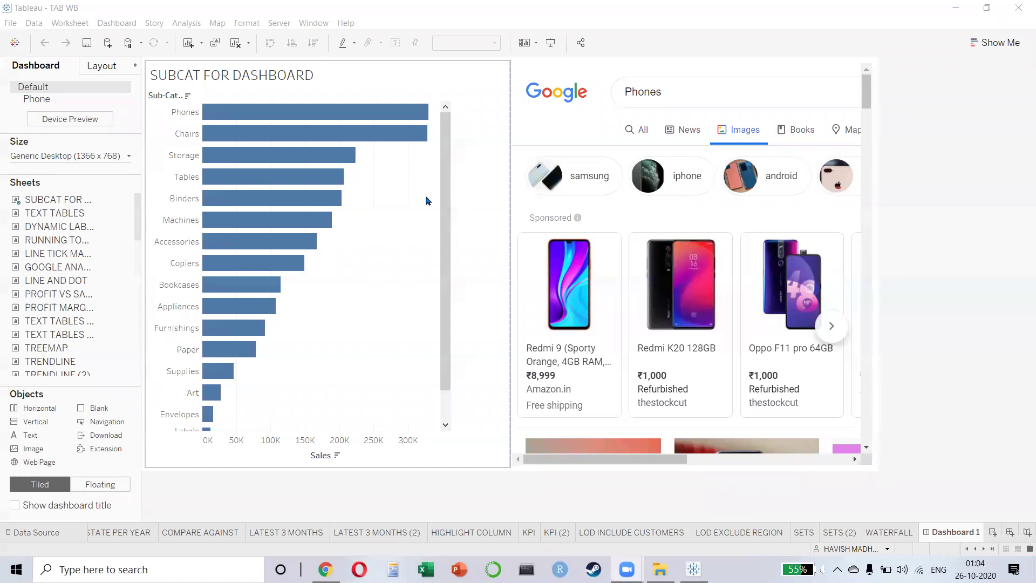
# - Select the Chairs bar to load its Google images, view the actions list, then deselect
pyautogui.click(259, 137)
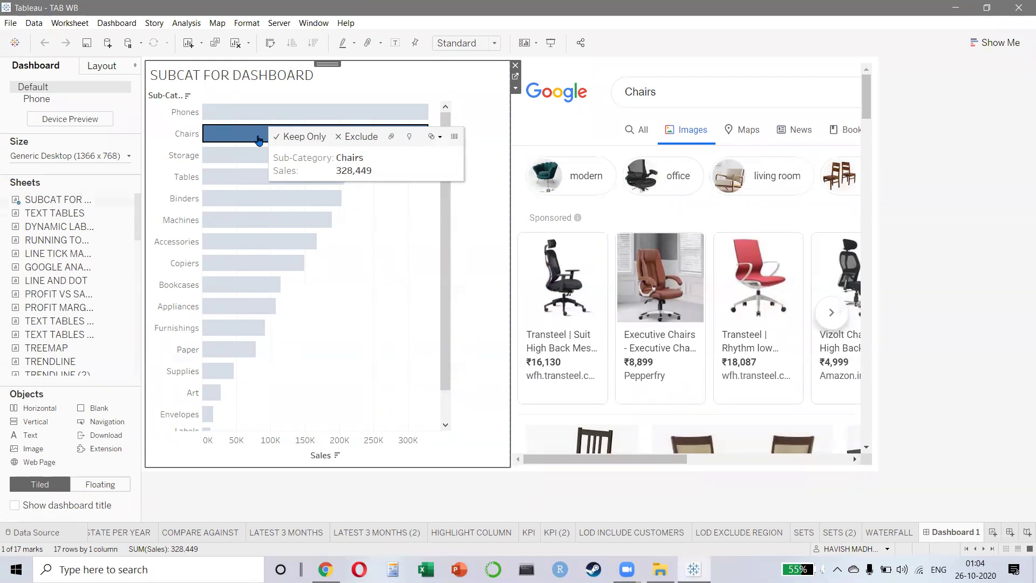
pyautogui.click(130, 23)
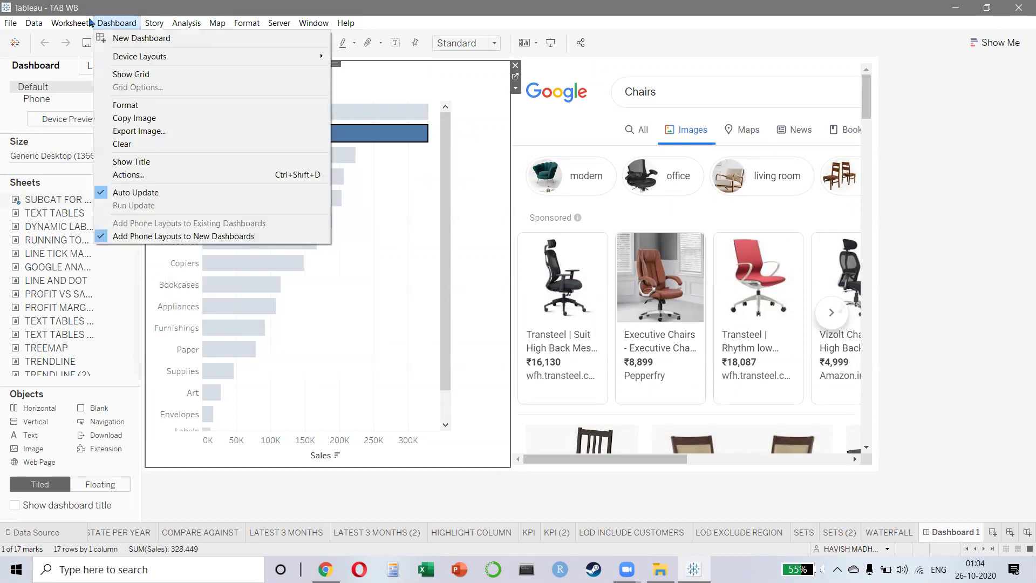
pyautogui.moveTo(74, 28)
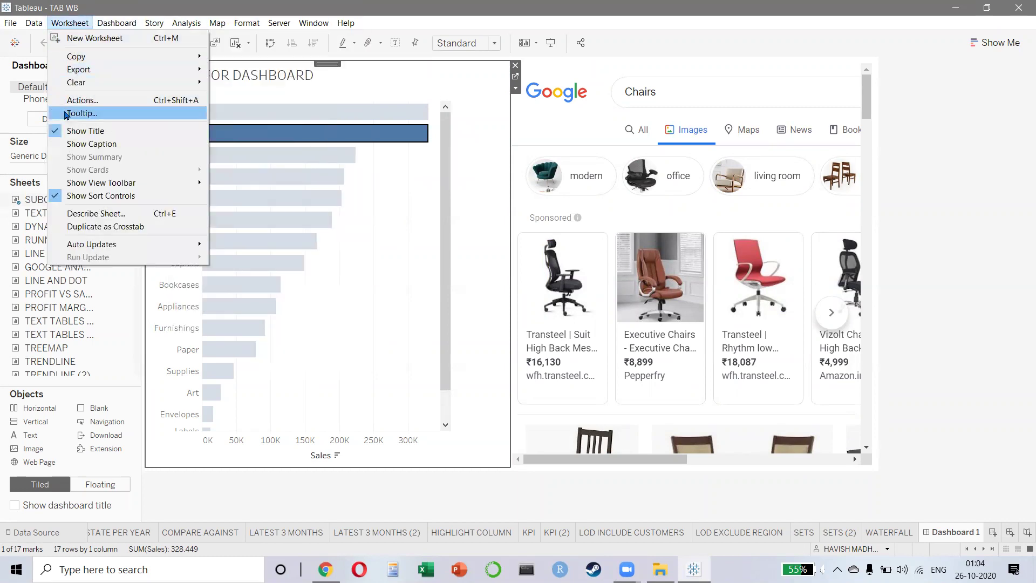
pyautogui.click(82, 100)
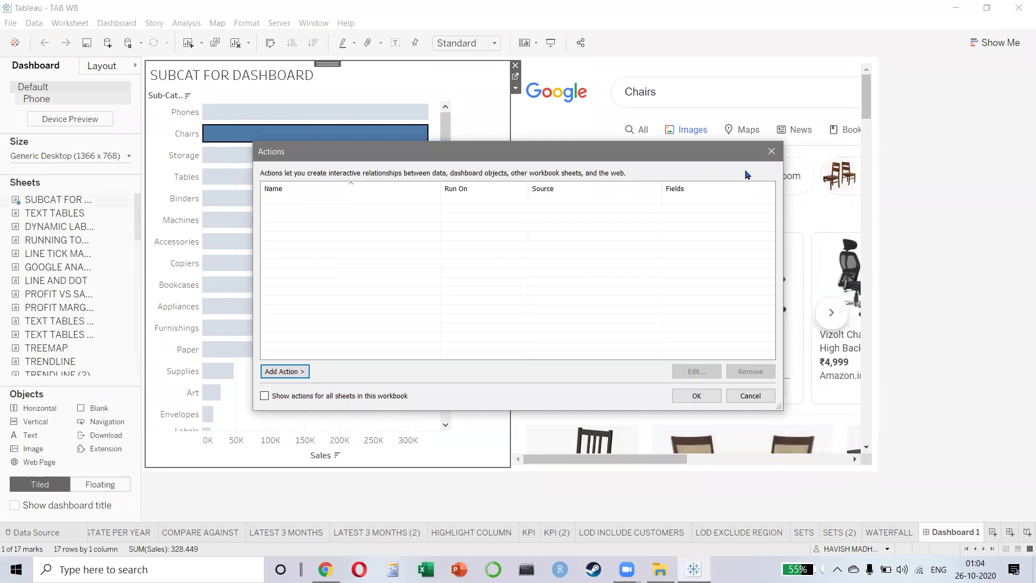
pyautogui.click(771, 151)
pyautogui.click(341, 260)
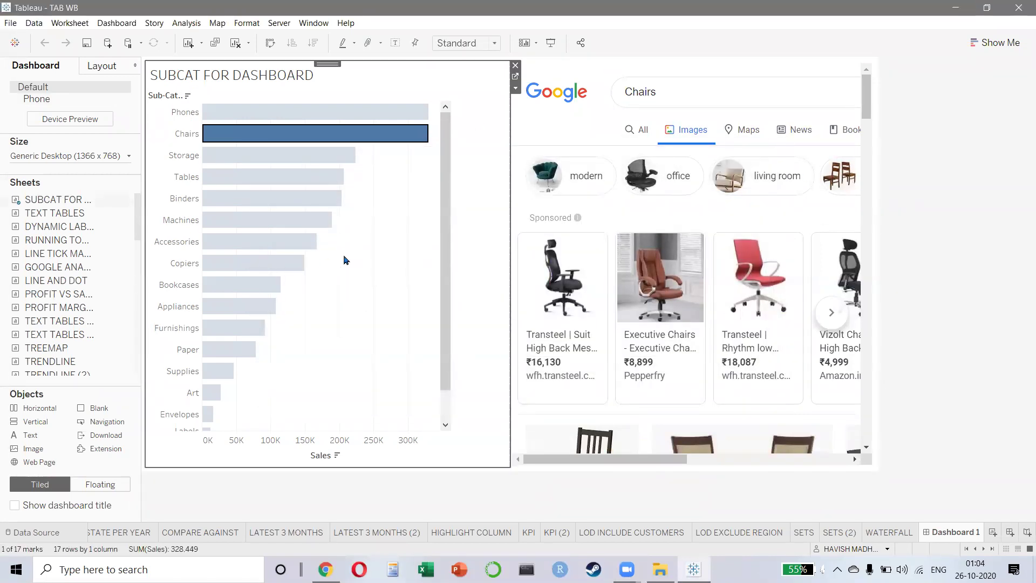
# - Open and cancel the sheet's actions list, then undo an accidental deselect
pyautogui.click(70, 24)
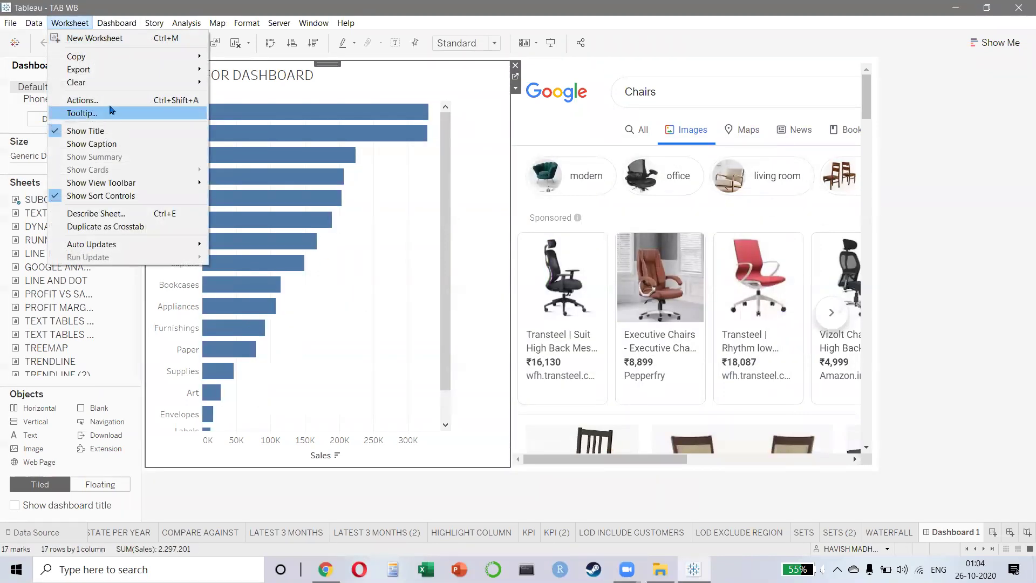
pyautogui.click(81, 99)
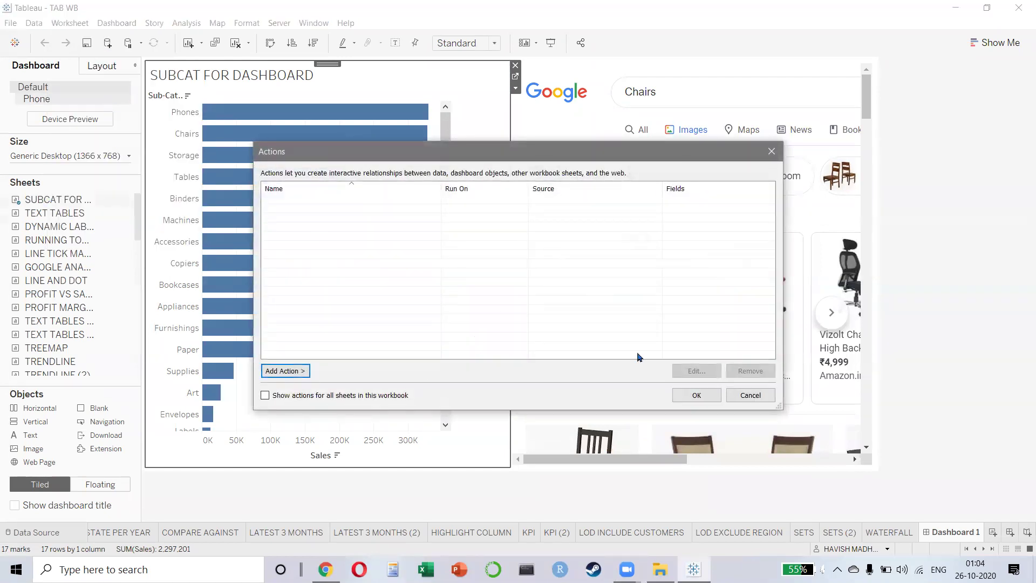
pyautogui.click(750, 395)
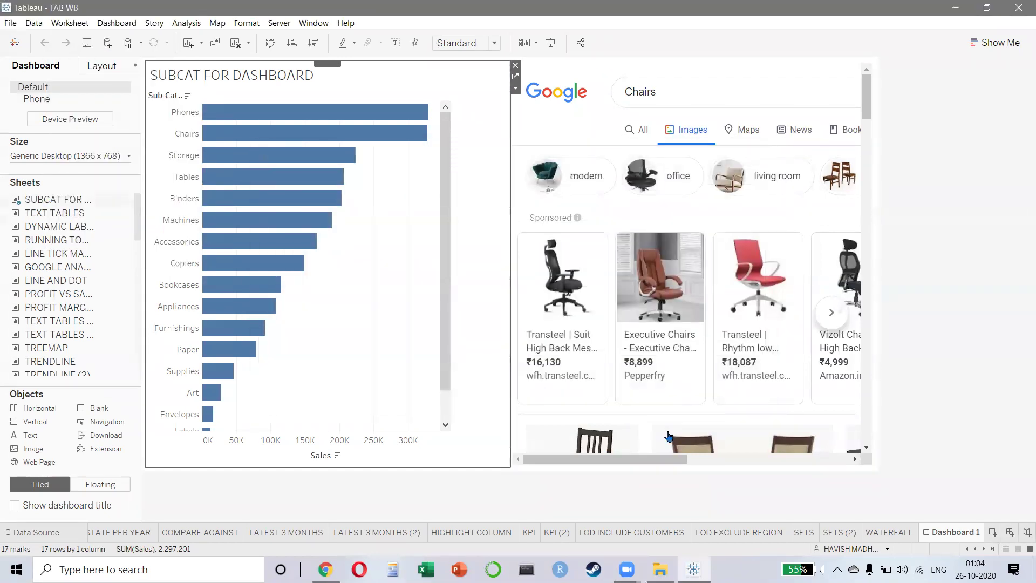
pyautogui.click(928, 384)
pyautogui.hotkey('ctrl', 'z')
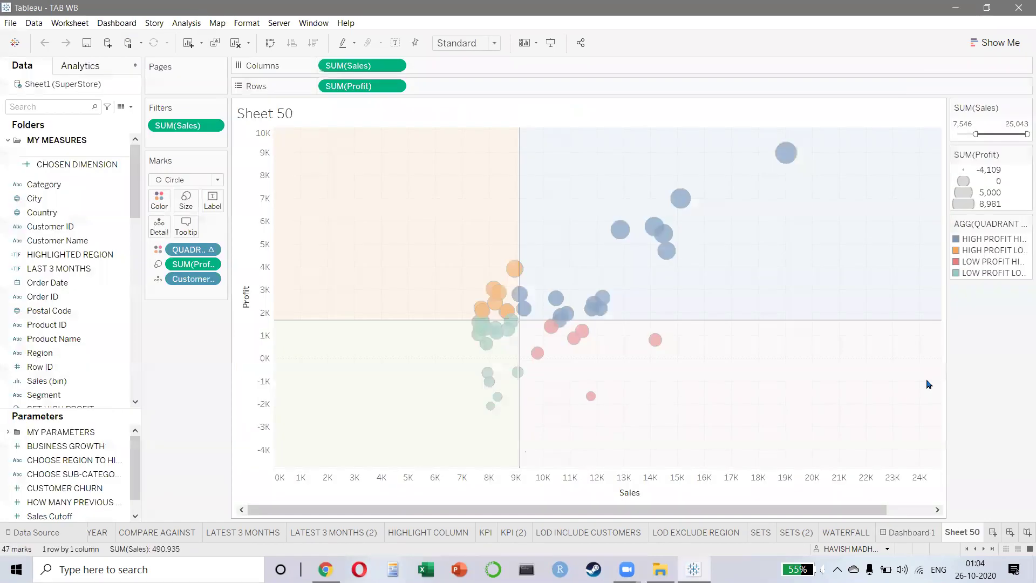
# - Load Google images for Machines and Tables, then select Hyperlink2 in Dashboard Actions
pyautogui.click(246, 216)
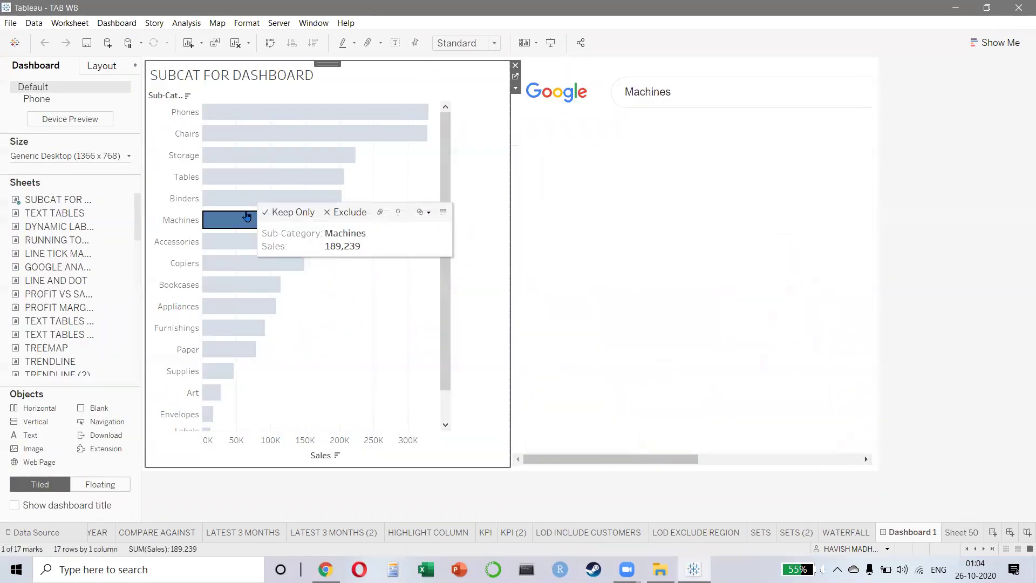
pyautogui.click(243, 185)
pyautogui.click(243, 185)
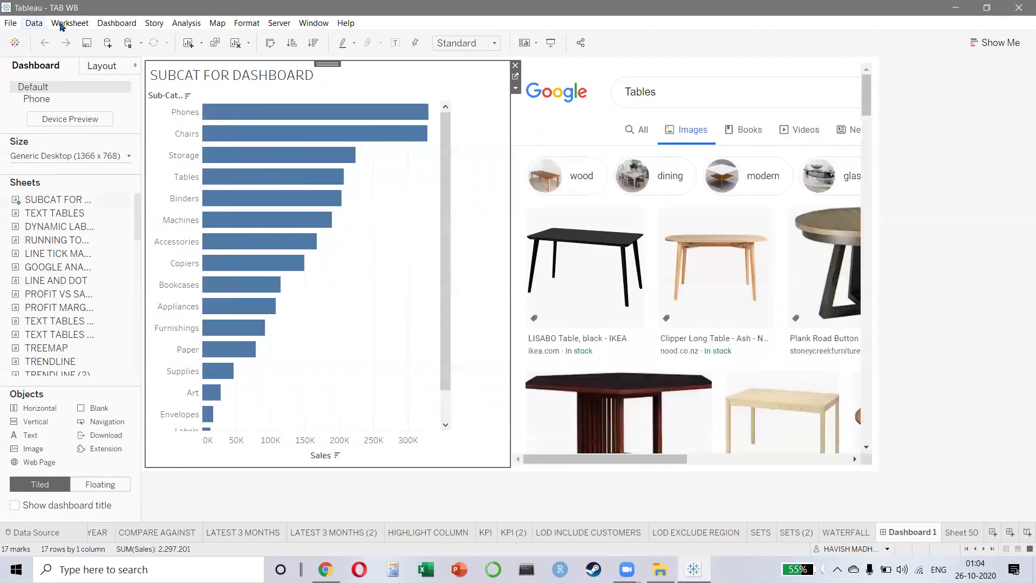
pyautogui.click(116, 23)
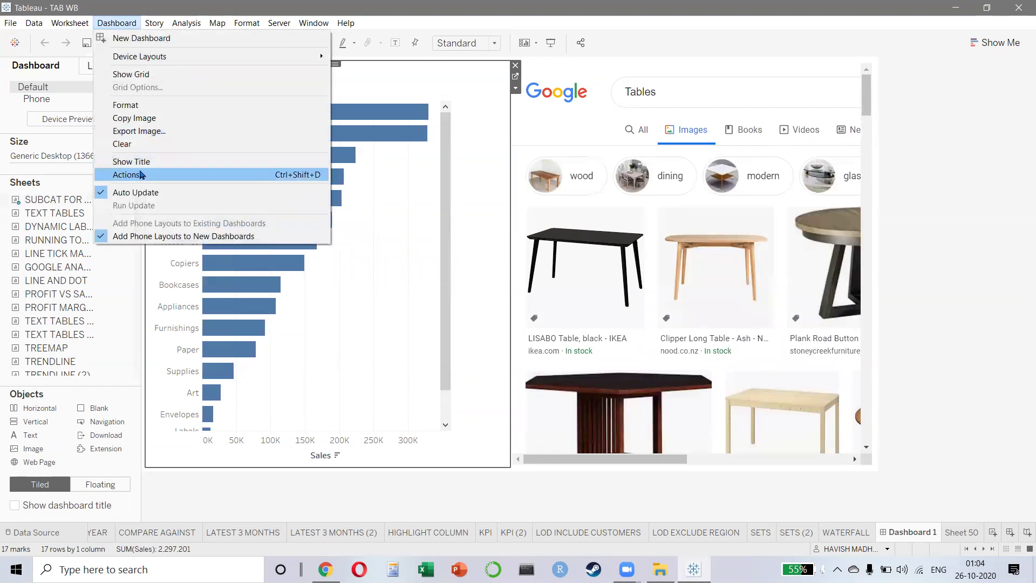
pyautogui.click(138, 175)
pyautogui.click(373, 204)
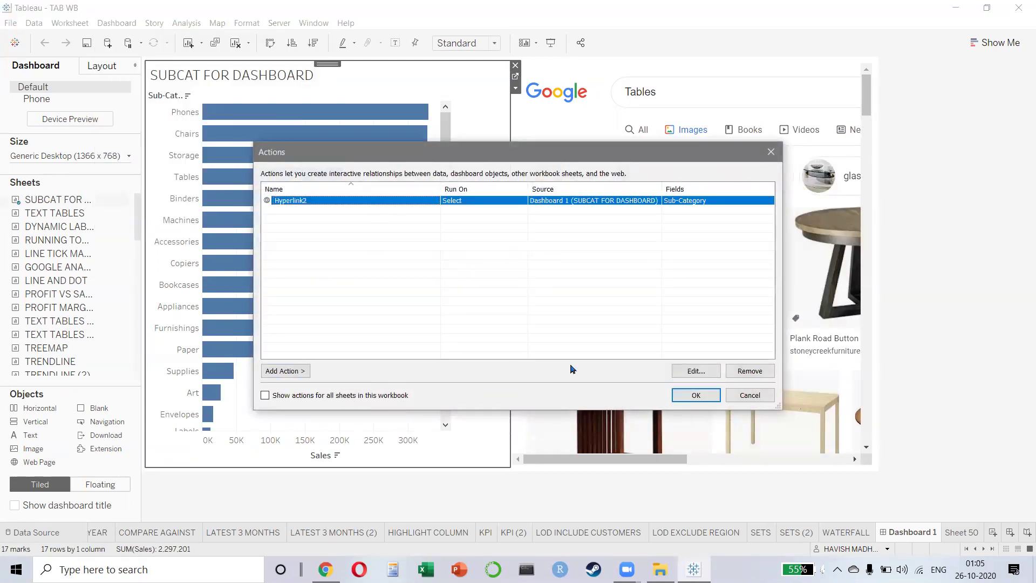
# - Open the Hyperlink2 URL action and select the <Sub-Category> placeholder in its Google search URL
pyautogui.click(695, 370)
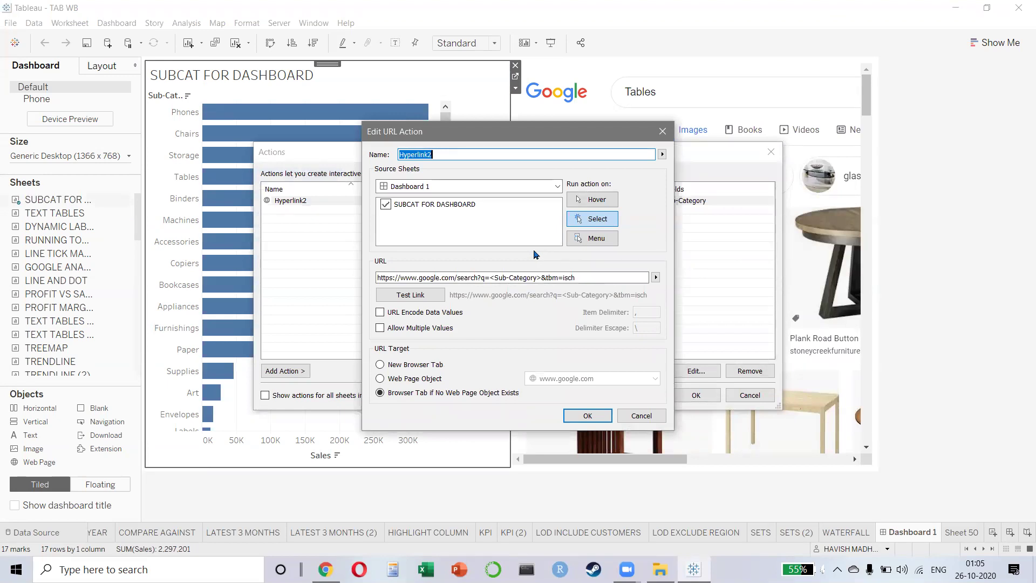
pyautogui.moveTo(573, 278); pyautogui.dragTo(341, 265)
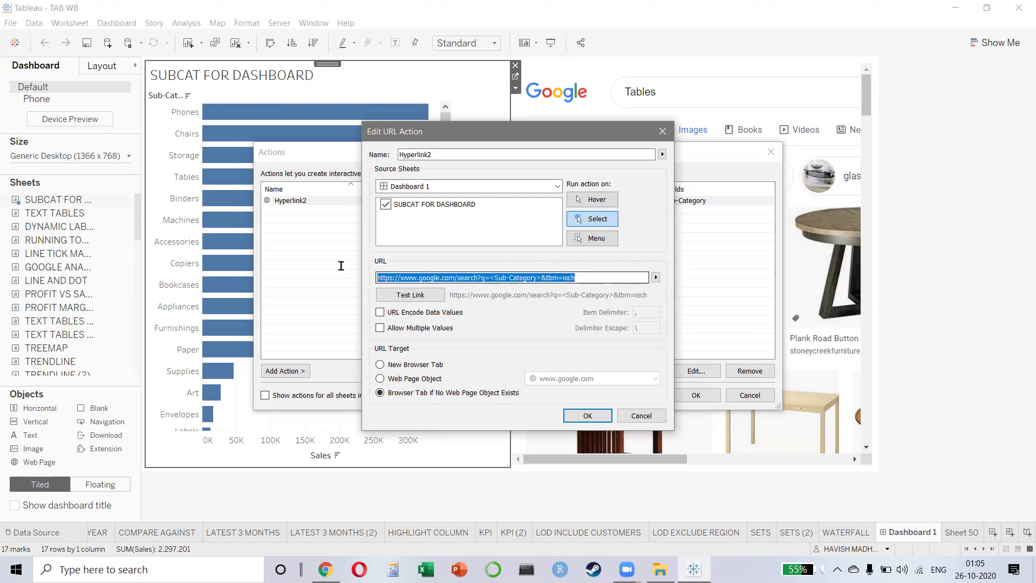
pyautogui.click(493, 276)
pyautogui.hotkey('shift', 'Right')
pyautogui.hotkey('shift', 'Right')
pyautogui.hotkey('shift', 'Right')
pyautogui.hotkey('shift', 'Right')
pyautogui.hotkey('shift', 'Right')
pyautogui.hotkey('shift', 'Right')
pyautogui.hotkey('shift', 'Right')
pyautogui.hotkey('shift', 'Right')
pyautogui.hotkey('shift', 'Right')
pyautogui.hotkey('shift', 'Right')
pyautogui.hotkey('shift', 'Right')
pyautogui.hotkey('shift', 'Right')
pyautogui.hotkey('shift', 'Right')
pyautogui.hotkey('shift', 'Right')
pyautogui.hotkey('shift', 'Right')
pyautogui.hotkey('shift', 'Left')
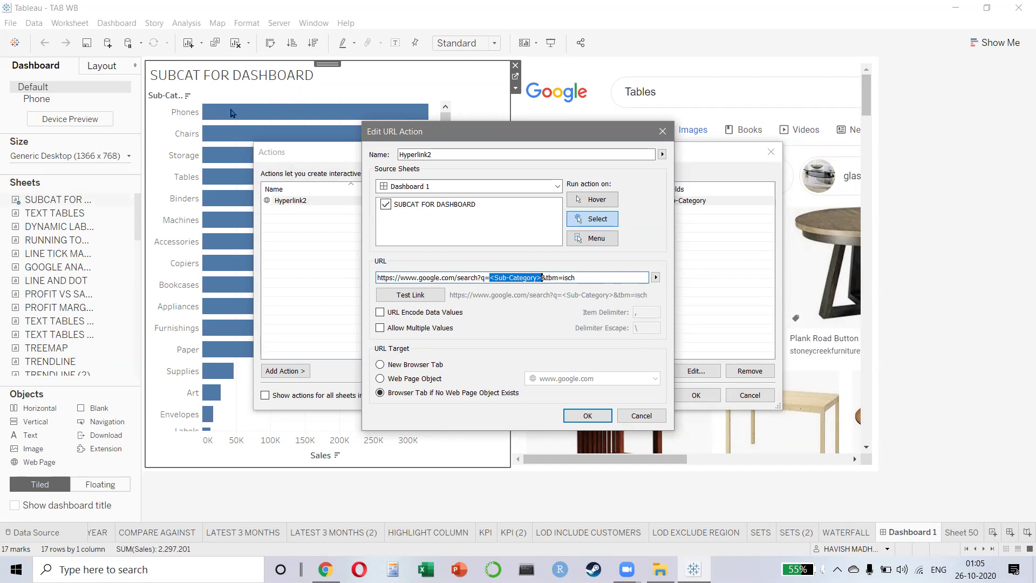
# - Switch Hyperlink2 to run on Hover and close the action dialogs
pyautogui.click(596, 201)
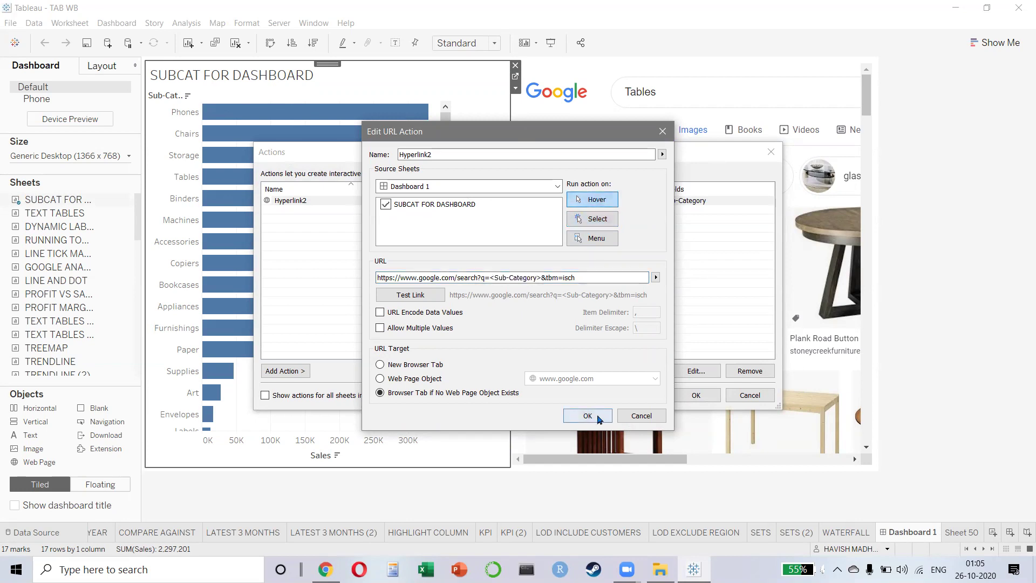
pyautogui.click(589, 416)
pyautogui.press('Return')
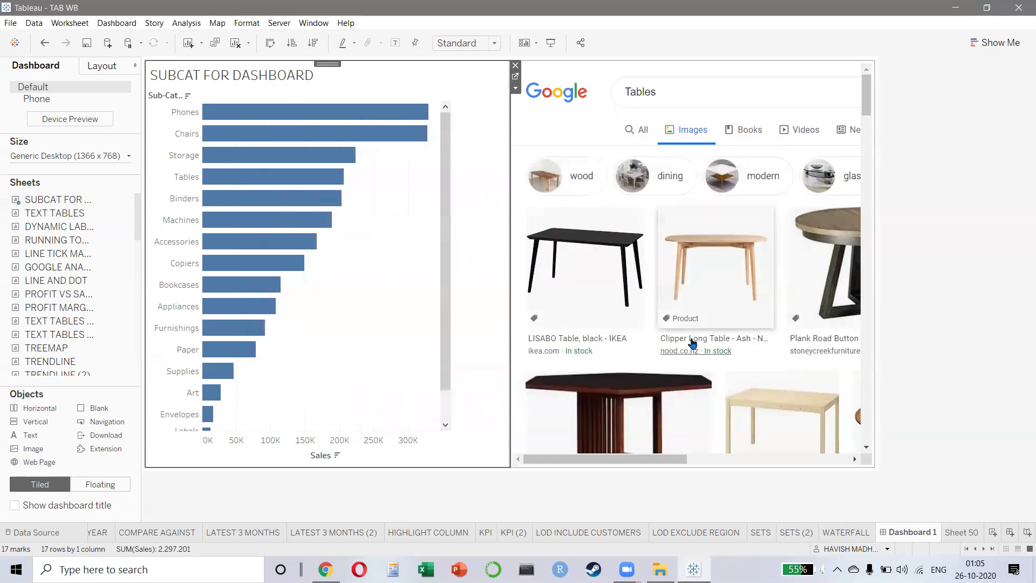
# - Preview the dashboard full screen, then narrow the bar chart to widen the web page
pyautogui.press('F7')
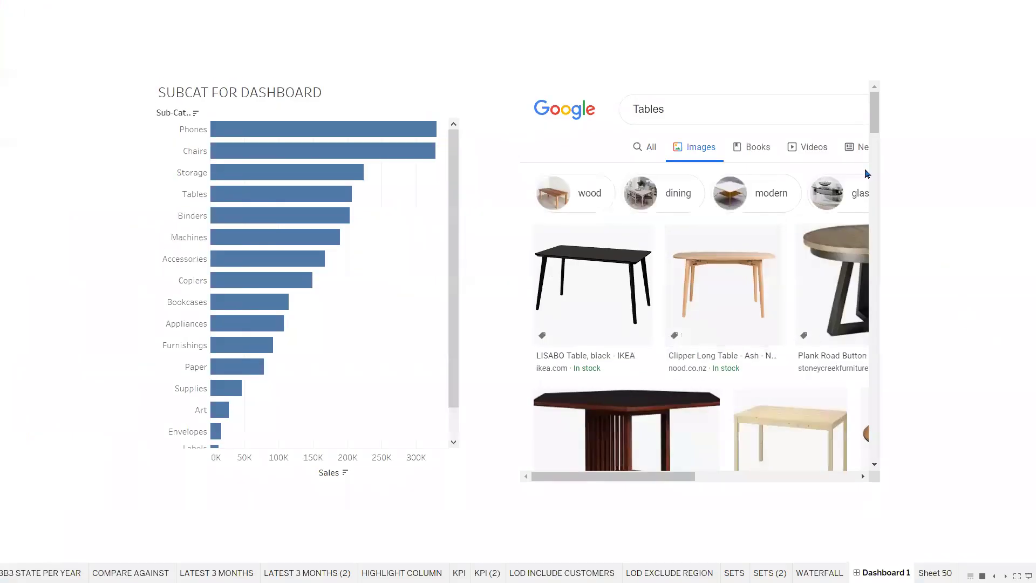
pyautogui.press('Escape')
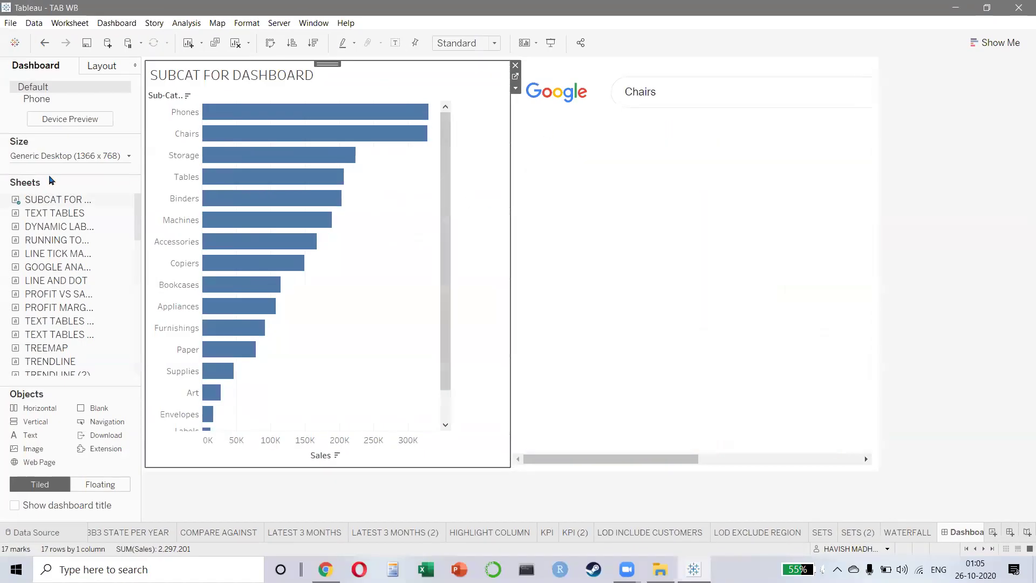
pyautogui.click(79, 157)
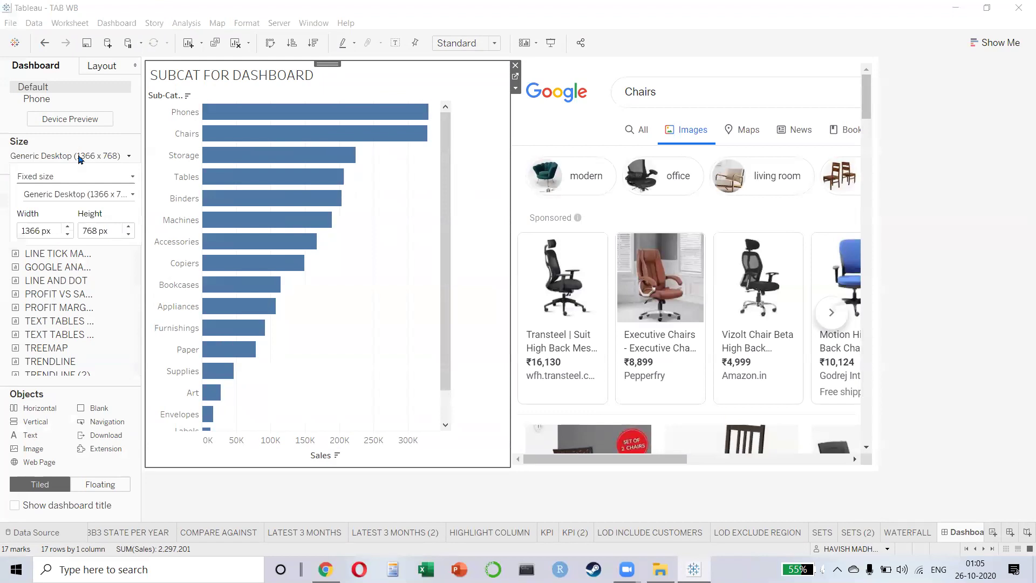
pyautogui.moveTo(509, 280); pyautogui.dragTo(386, 281)
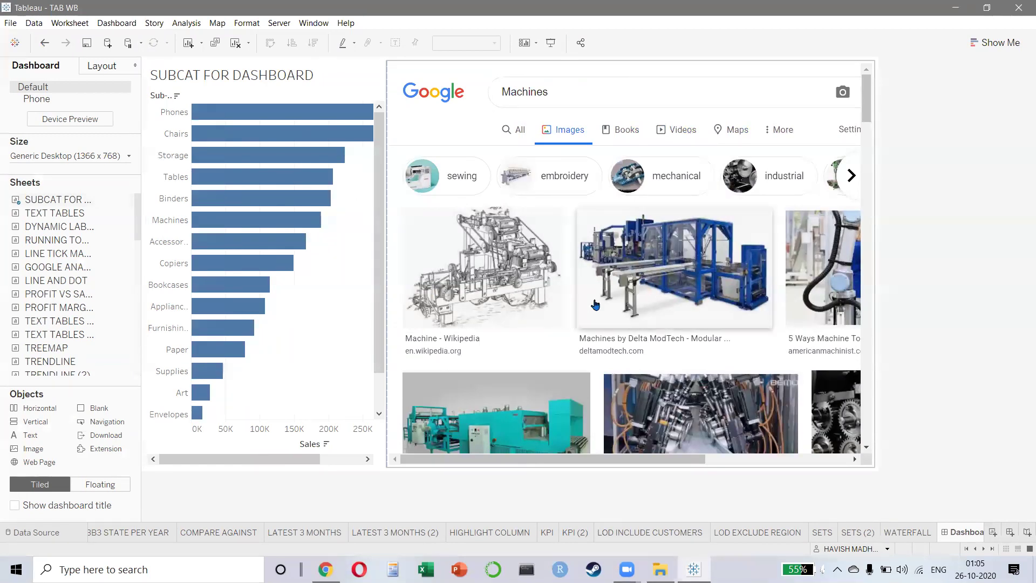
# - Change the dashboard's custom size from 1366 wide to 1920 × 1080
pyautogui.click(105, 156)
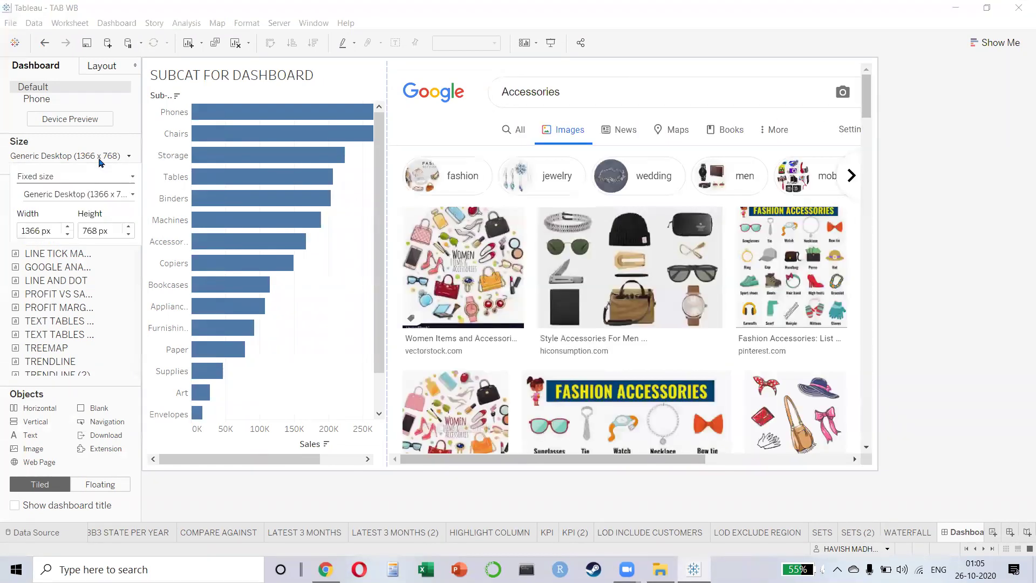
pyautogui.click(106, 157)
pyautogui.click(105, 155)
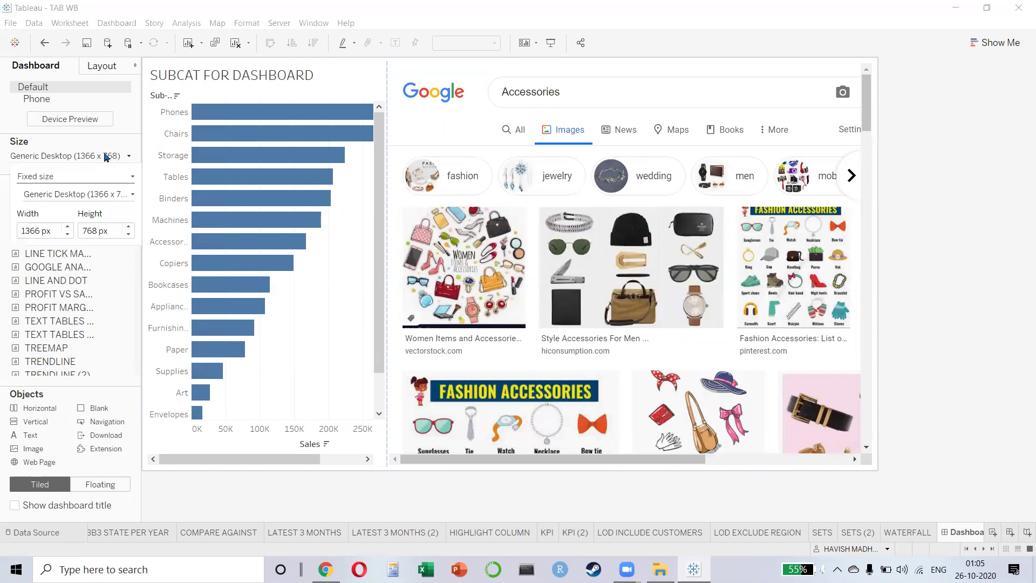
pyautogui.click(35, 231)
pyautogui.doubleClick(35, 231)
pyautogui.write('1920')
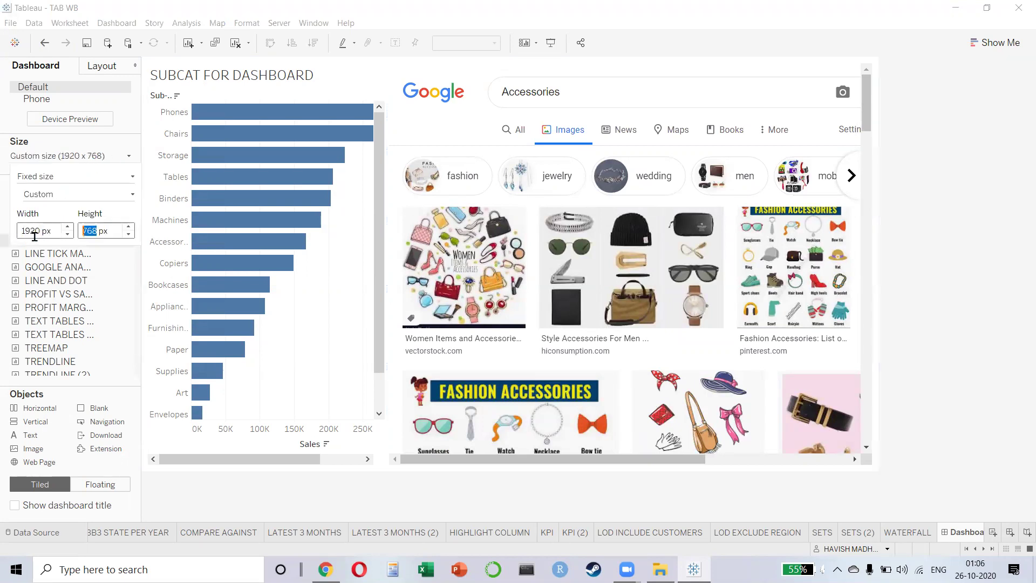
pyautogui.press('Tab')
pyautogui.write('1080')
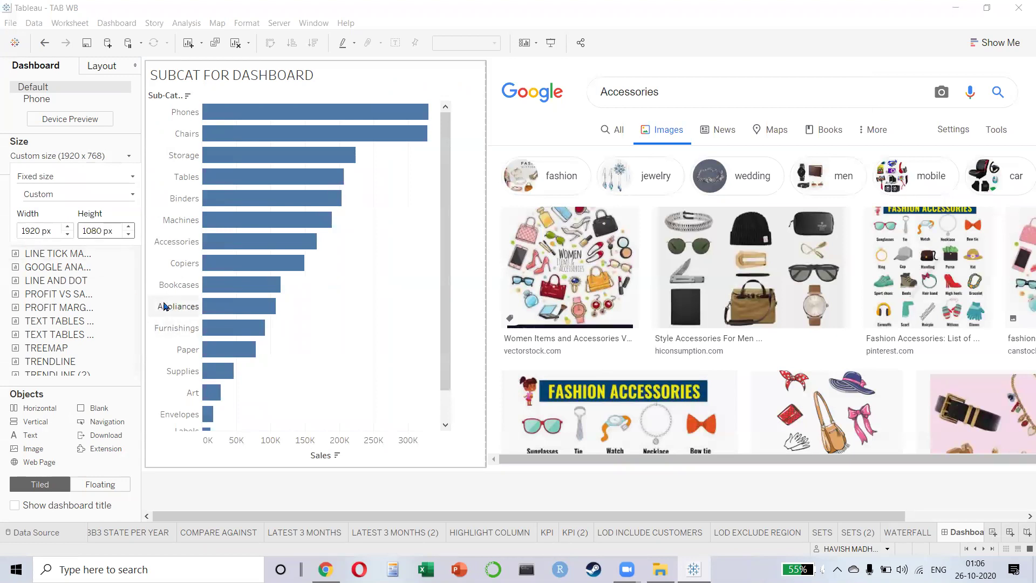
pyautogui.press('Return')
pyautogui.moveTo(166, 306)
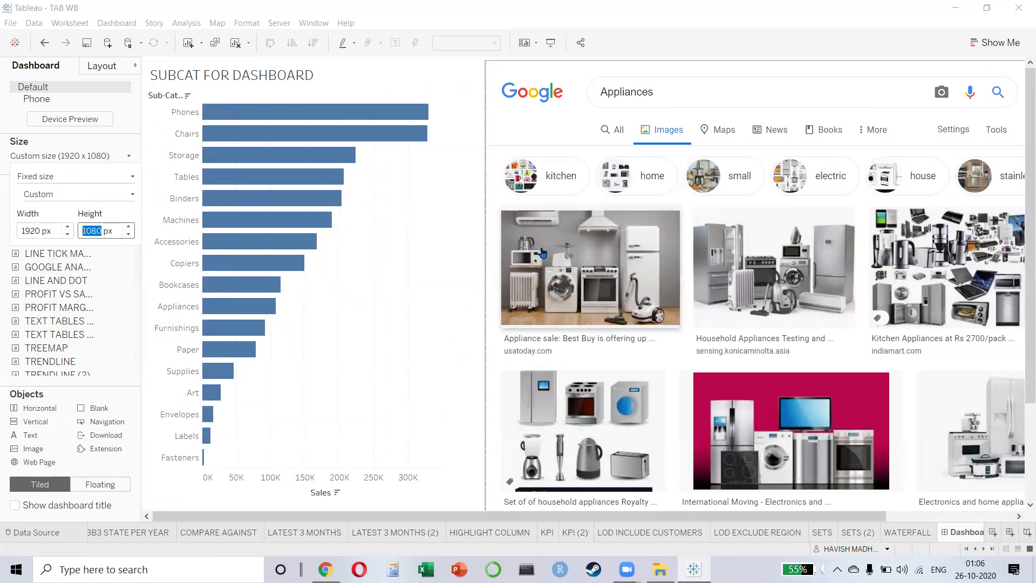
pyautogui.click(645, 21)
# - Test in full-screen presentation that hovering bars like Phones loads matching Google images
pyautogui.press('F11')
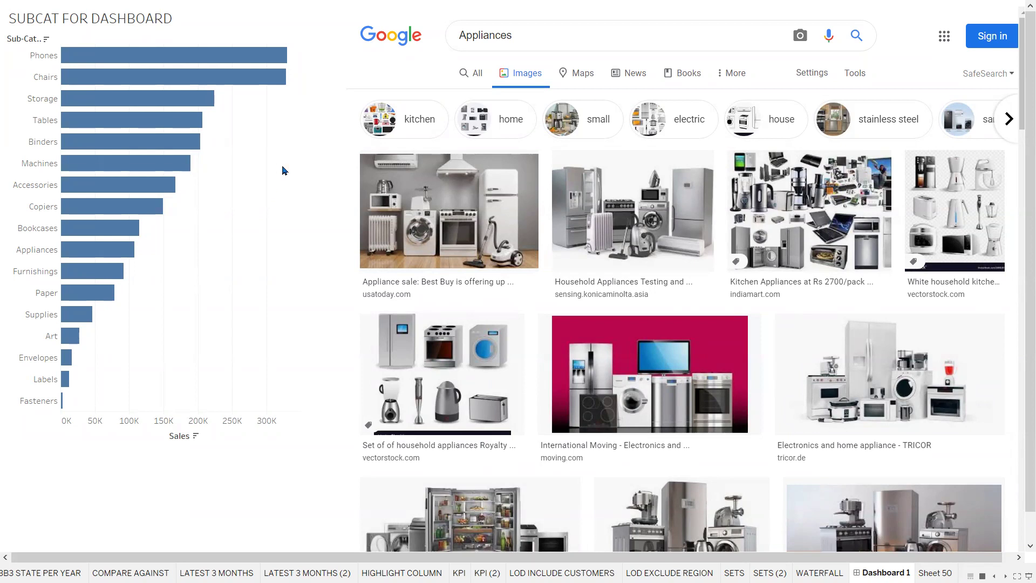
pyautogui.click(234, 59)
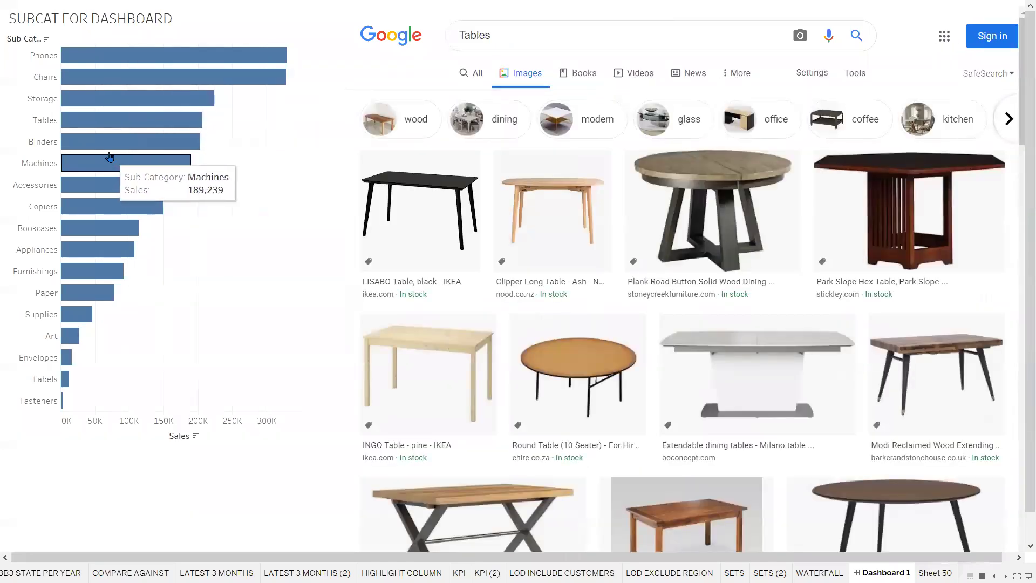
pyautogui.moveTo(111, 148)
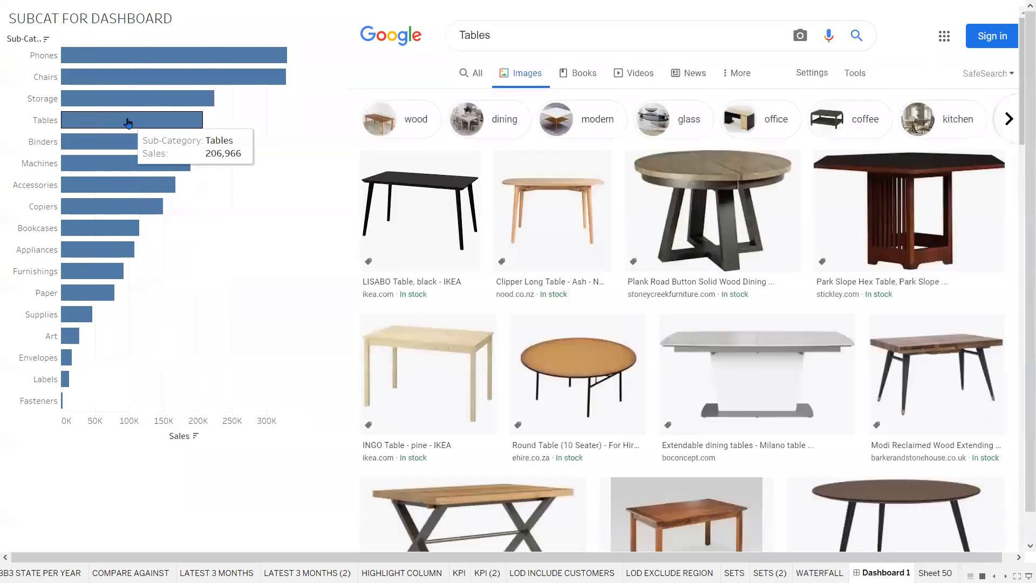
pyautogui.moveTo(134, 96)
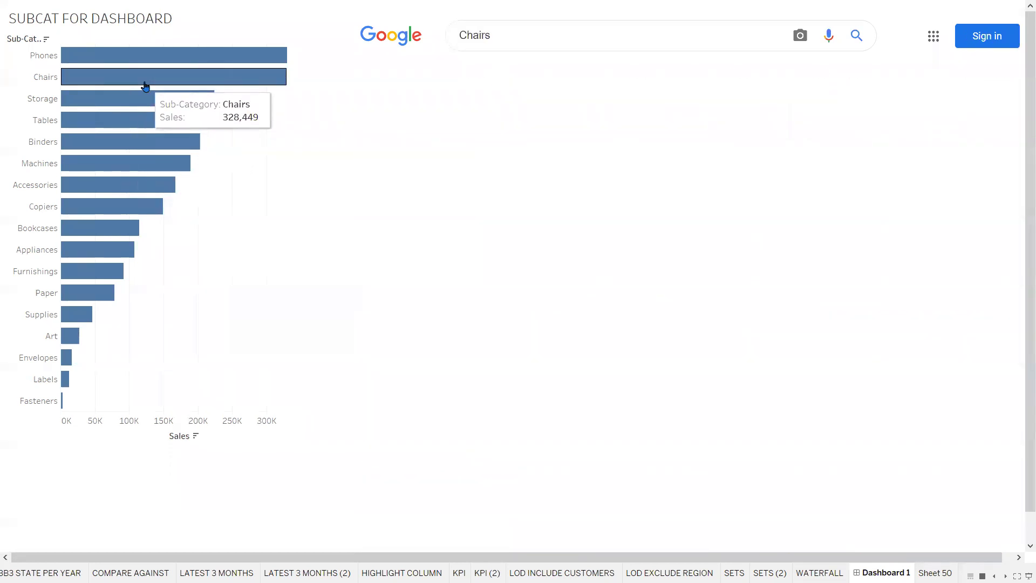
pyautogui.moveTo(156, 66)
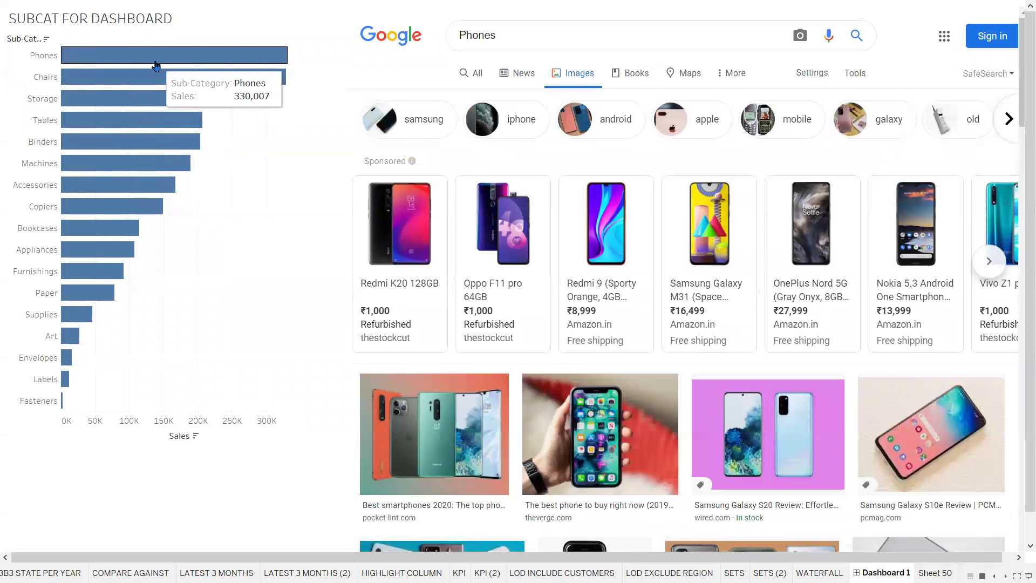
pyautogui.press('Escape')
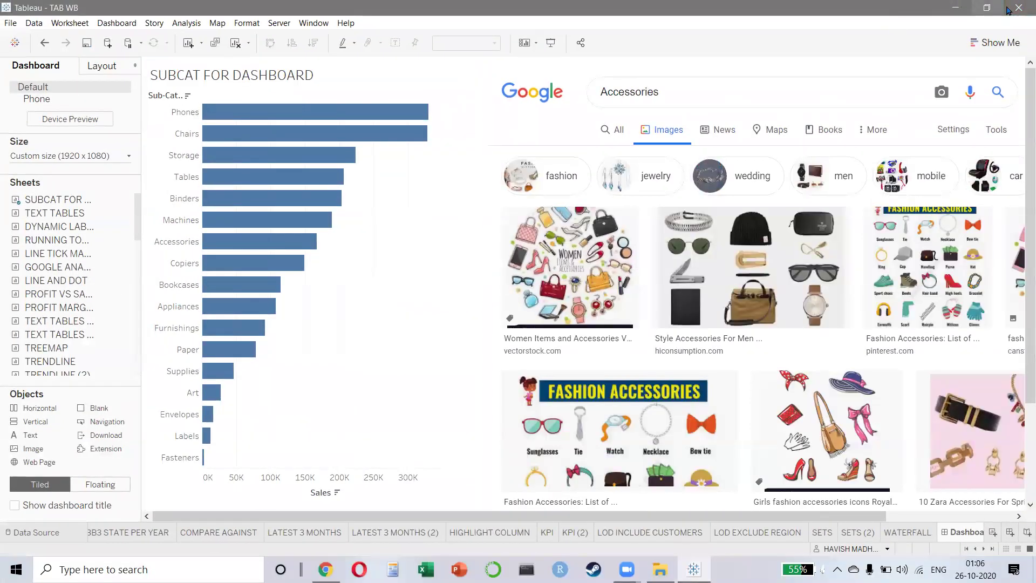
# - Close Tableau and choose No to discard the unsaved workbook changes
pyautogui.click(1004, 14)
pyautogui.click(537, 299)
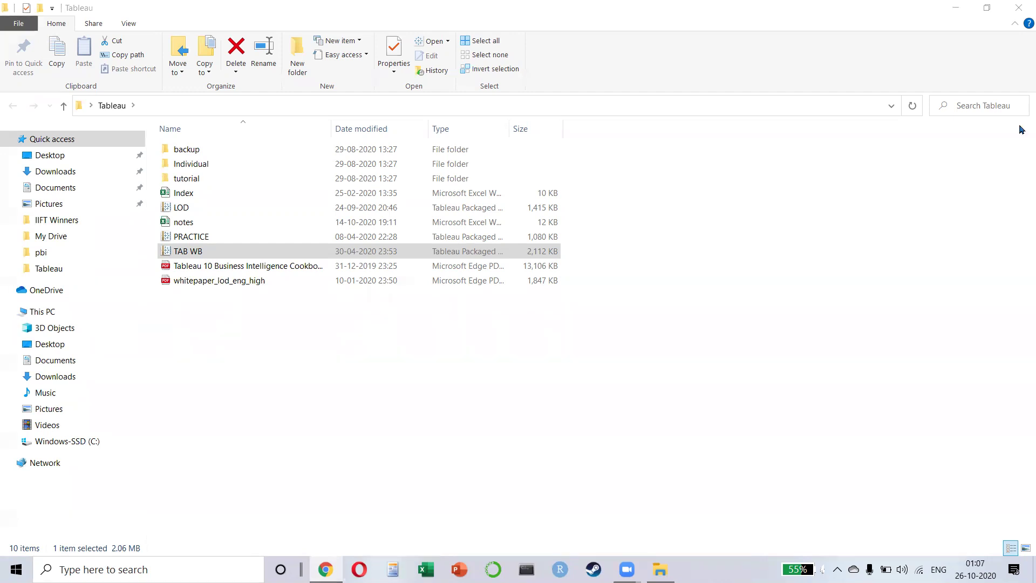
# - Close File Explorer and start a new blank PowerPoint presentation
pyautogui.click(1019, 7)
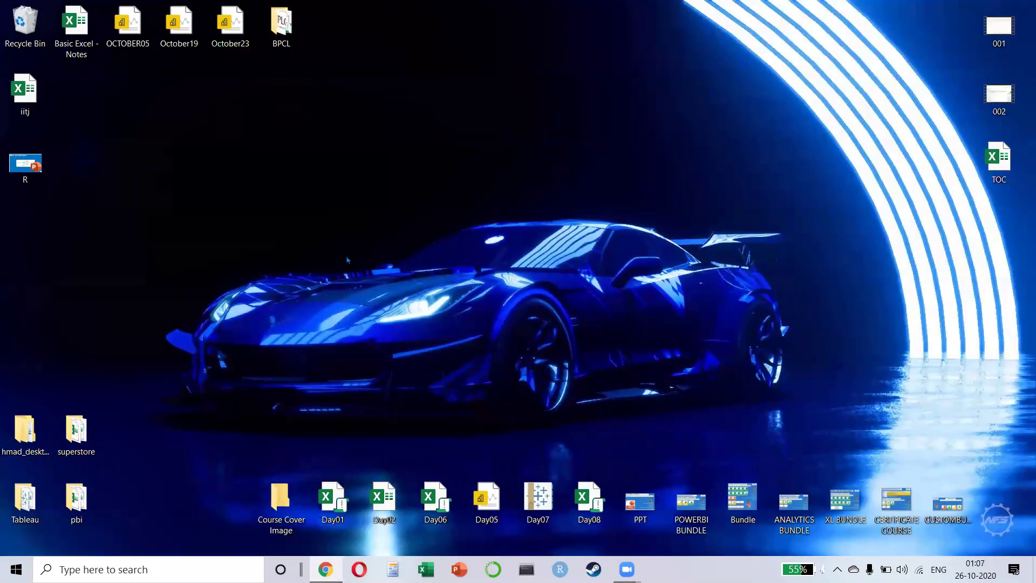
pyautogui.hotkey('alt', 'Tab')
pyautogui.hotkey('alt', 'Tab')
pyautogui.hotkey('alt', 'Tab')
pyautogui.click(459, 569)
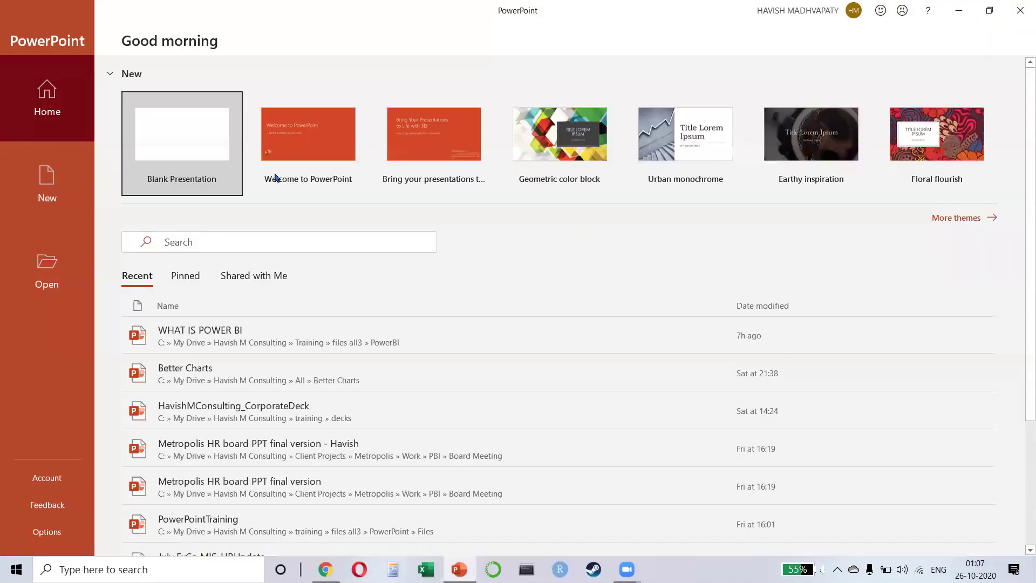
pyautogui.click(135, 139)
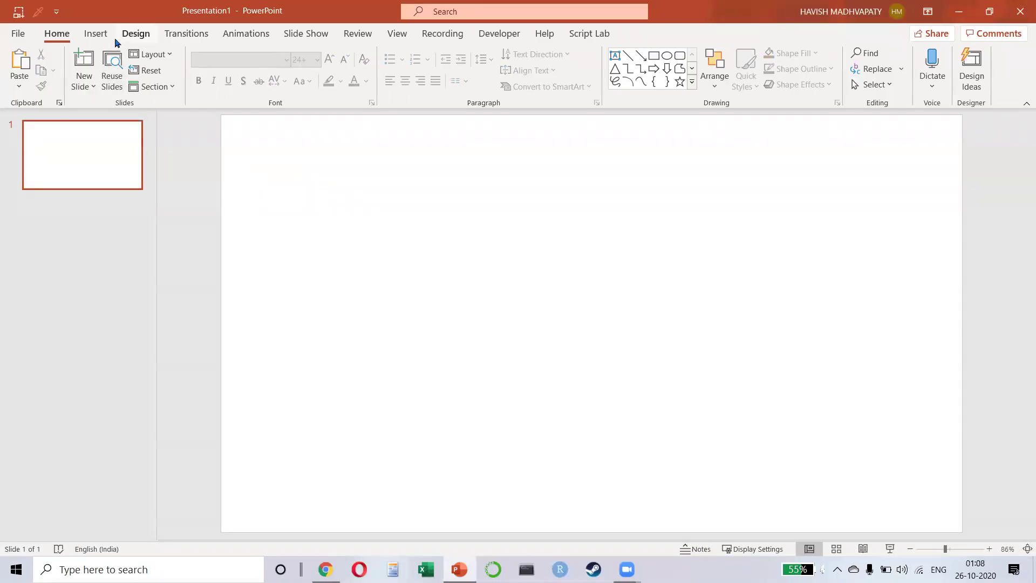
# - Draw a large Right Arrow shape across the first slide
pyautogui.click(96, 34)
pyautogui.click(237, 67)
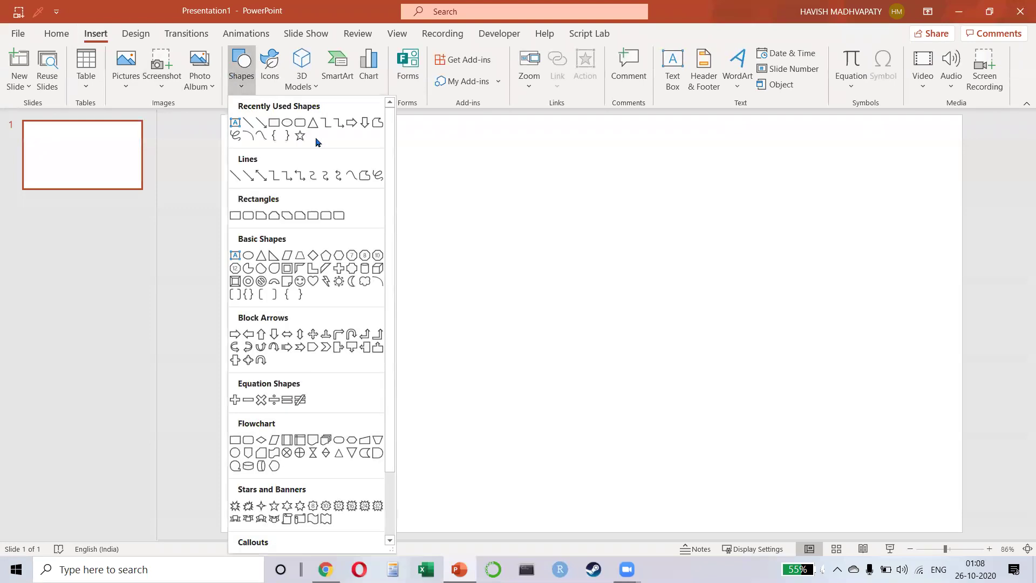
pyautogui.click(365, 122)
pyautogui.moveTo(260, 172)
pyautogui.mouseDown()
pyautogui.moveTo(557, 273)
pyautogui.moveTo(755, 417)
pyautogui.moveTo(827, 329)
pyautogui.moveTo(851, 323)
pyautogui.mouseUp()
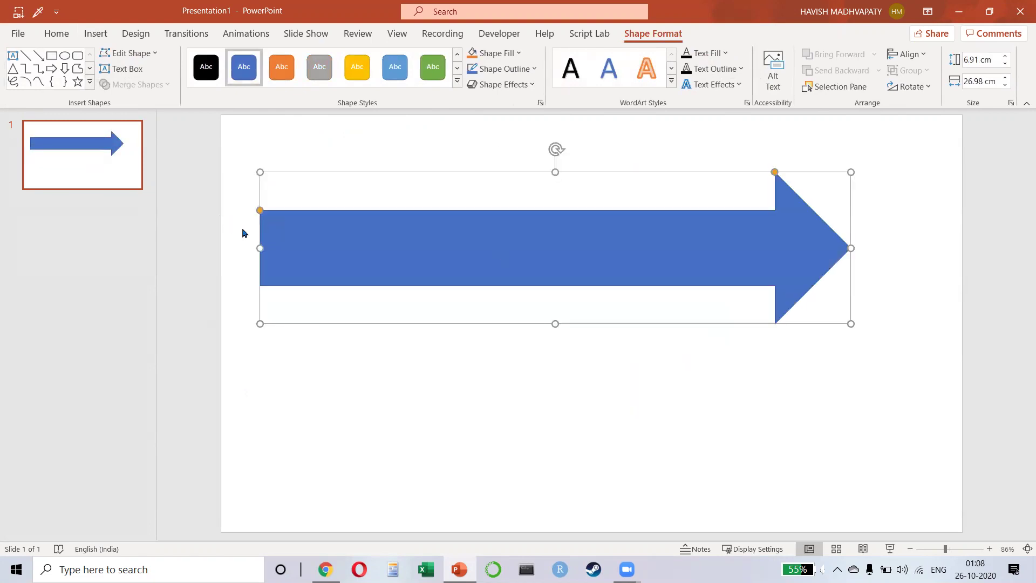